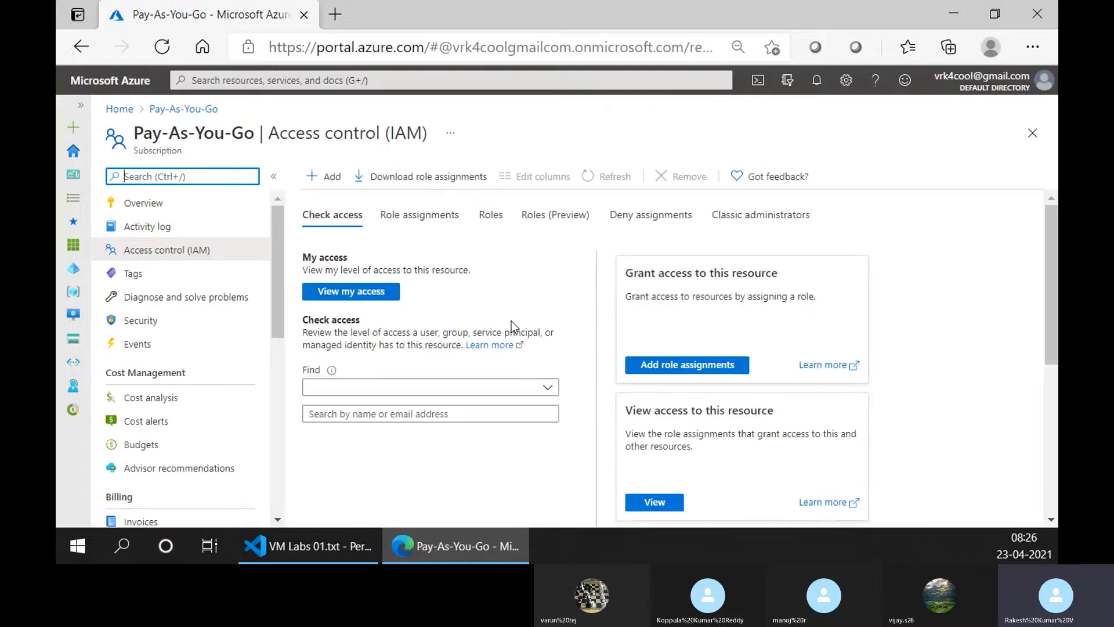
Switch to Visual Studio Code to read the Ubuntu VM exercise in VM Labs 01.txt, and return to the Azure portal.
left_click(323, 548)
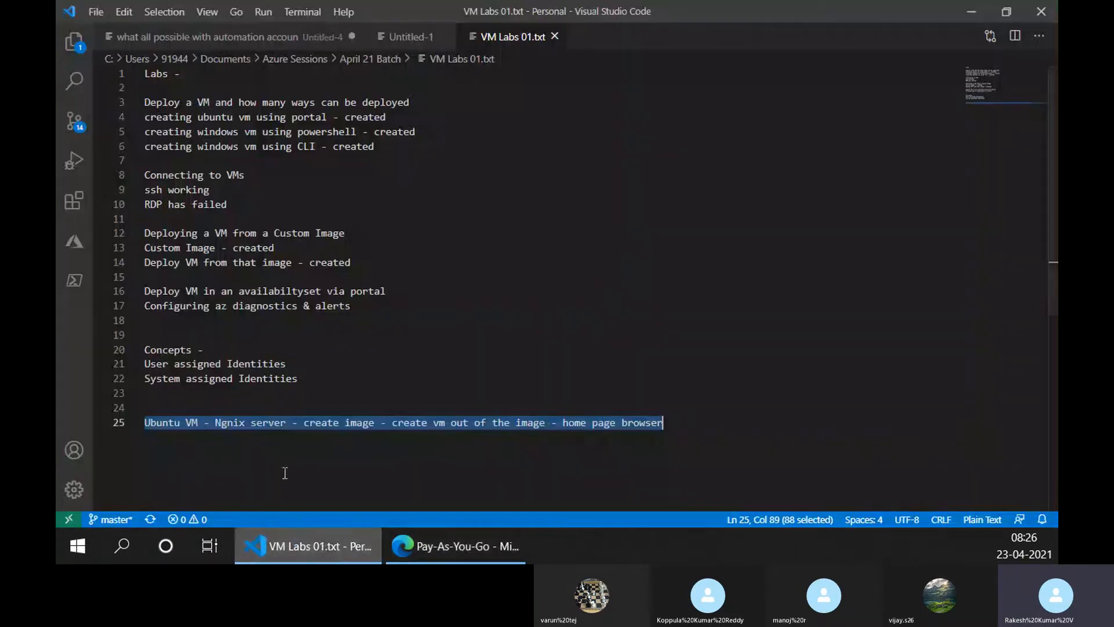
left_click(223, 435)
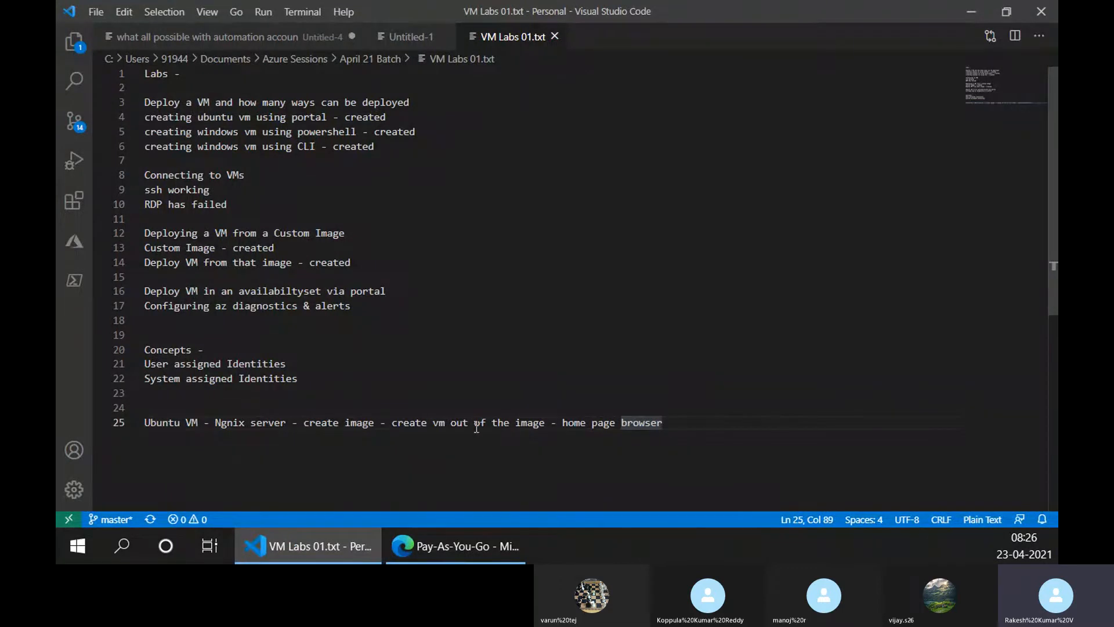
left_click(437, 548)
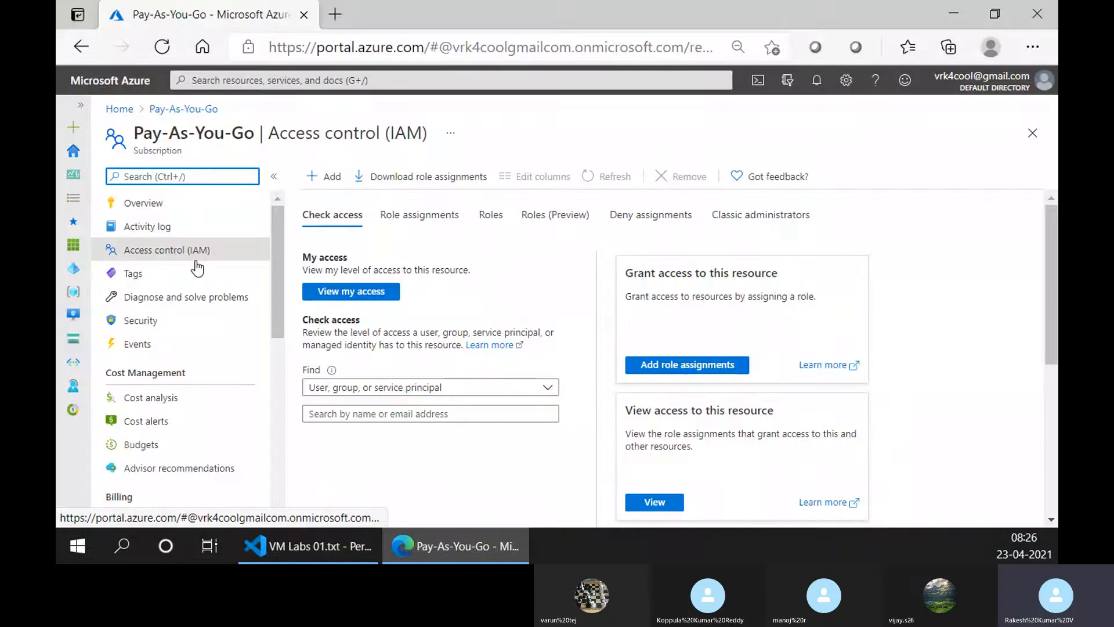
Leave the Pay-As-You-Go subscription through the portal home and open the resource groups list.
left_click(163, 109)
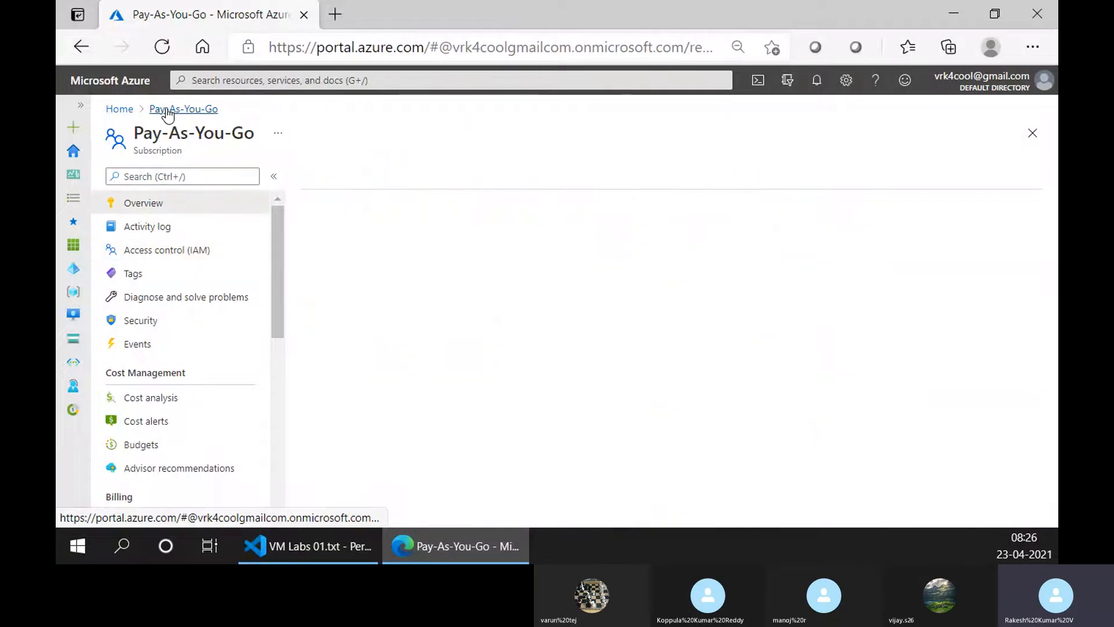
left_click(119, 109)
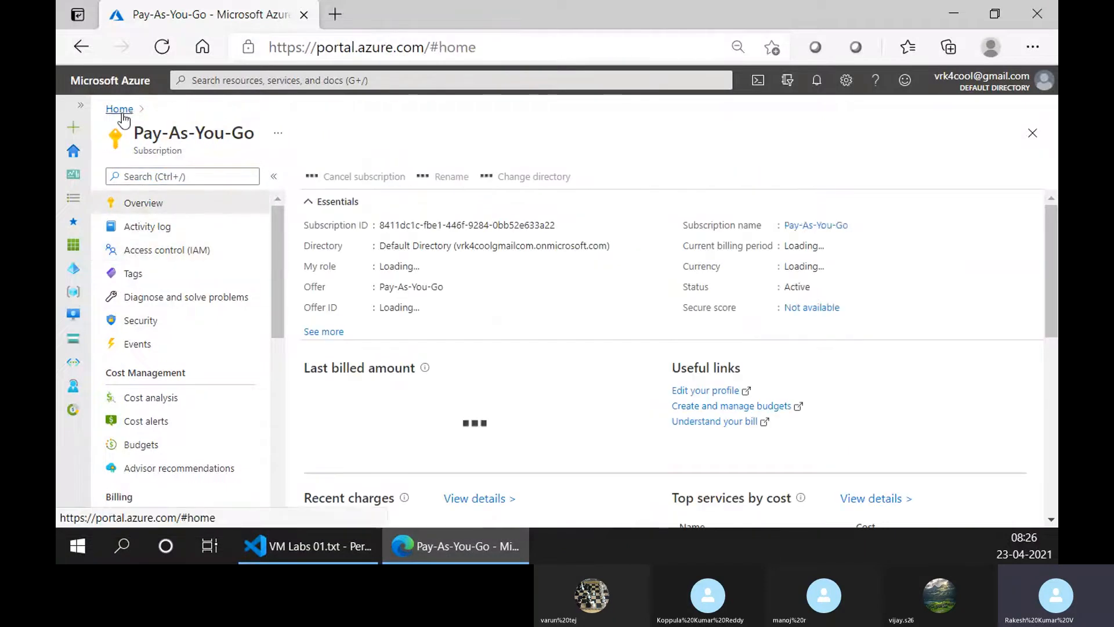
left_click(366, 173)
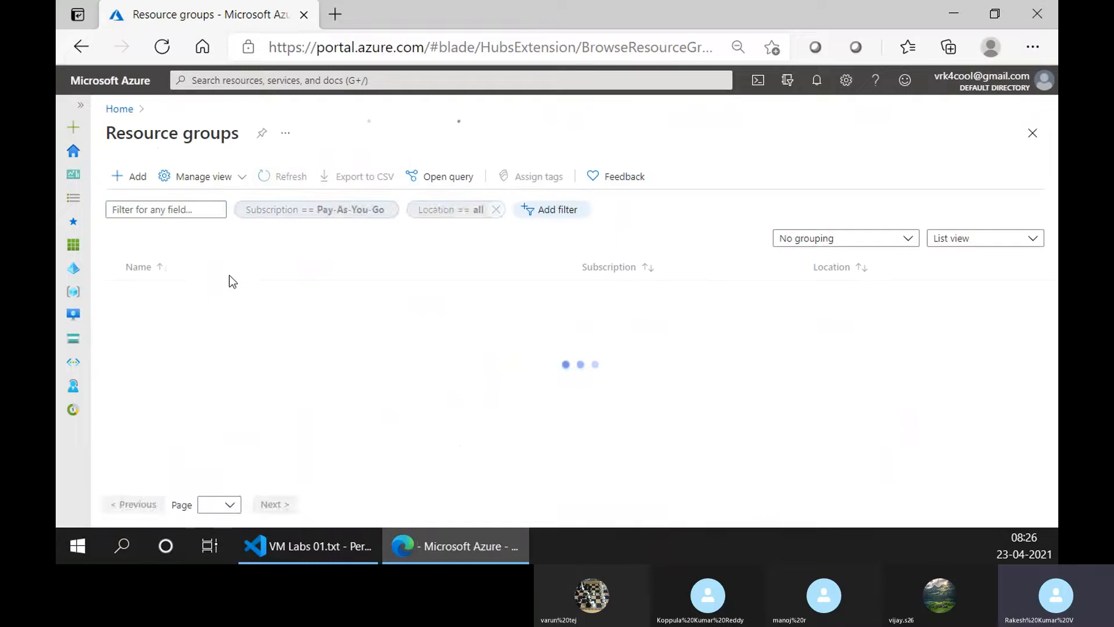
Search the portal for "virt", open the Virtual machines service, and begin creating a new virtual machine.
left_click(231, 81)
type("virt")
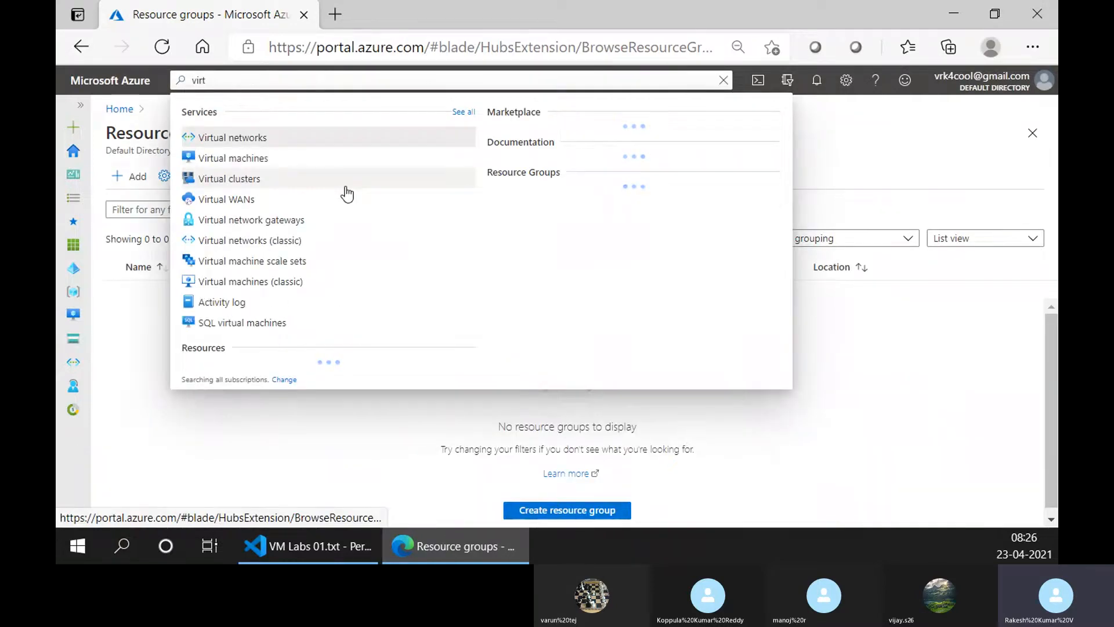
key("Down")
key("Return")
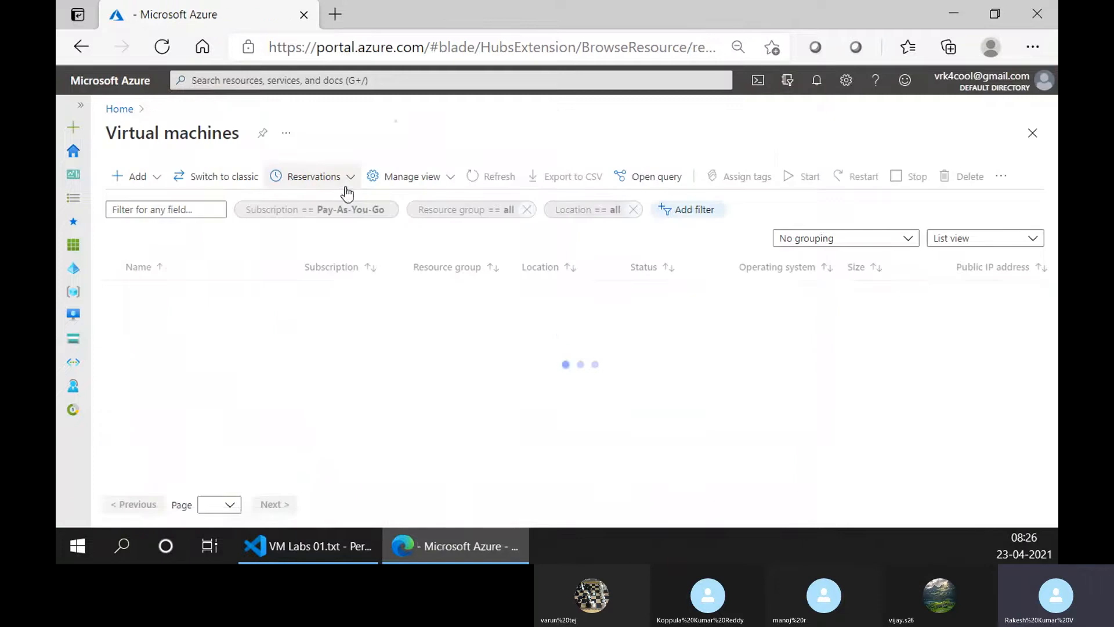
left_click(132, 177)
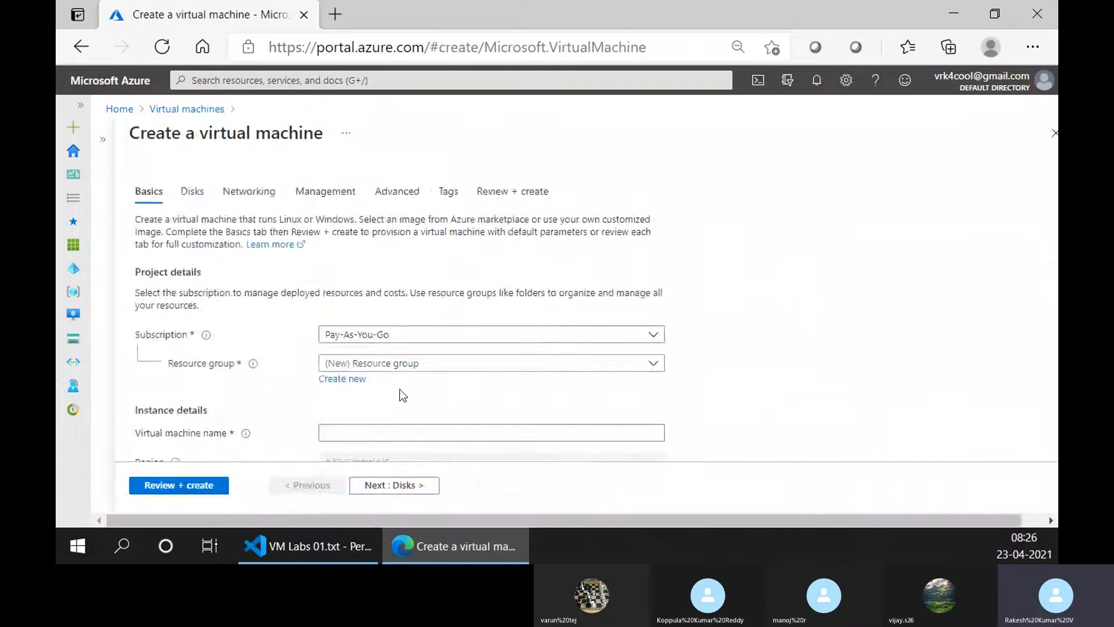
Dismiss the new resource group prompt and name the virtual machine vm01.
scroll(403, 394, "down", 1)
left_click(355, 334)
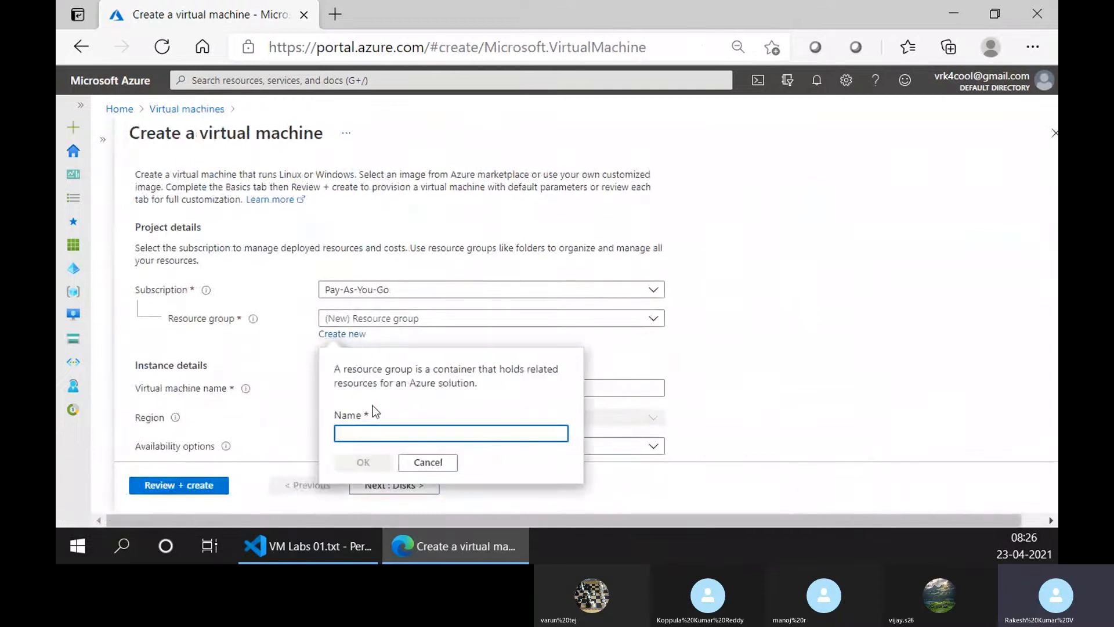
left_click(218, 344)
left_click(421, 393)
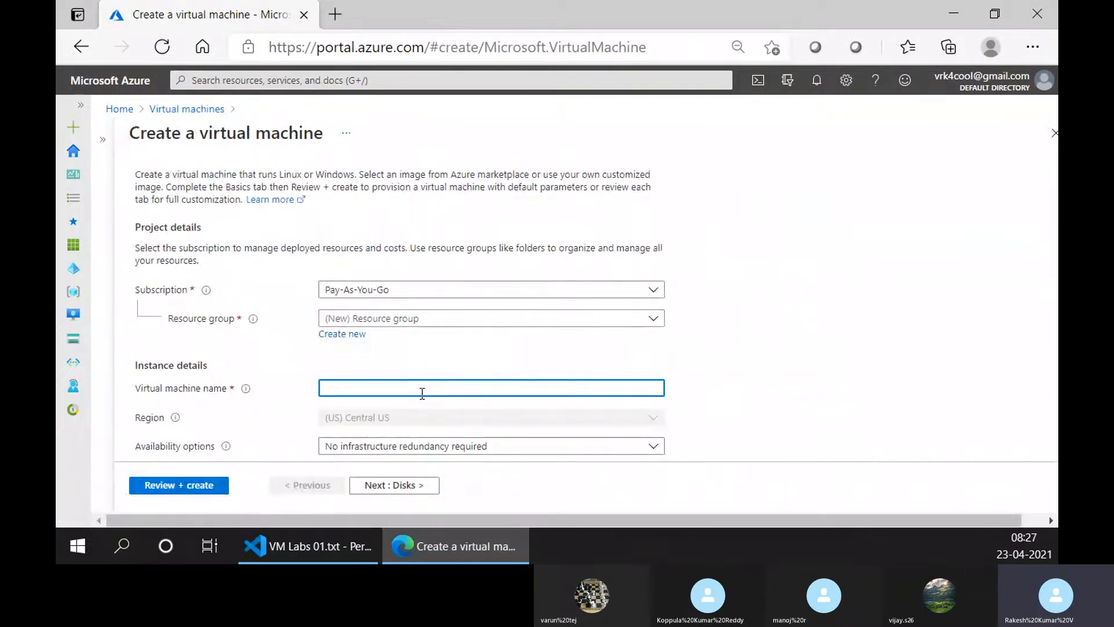
type("vm01")
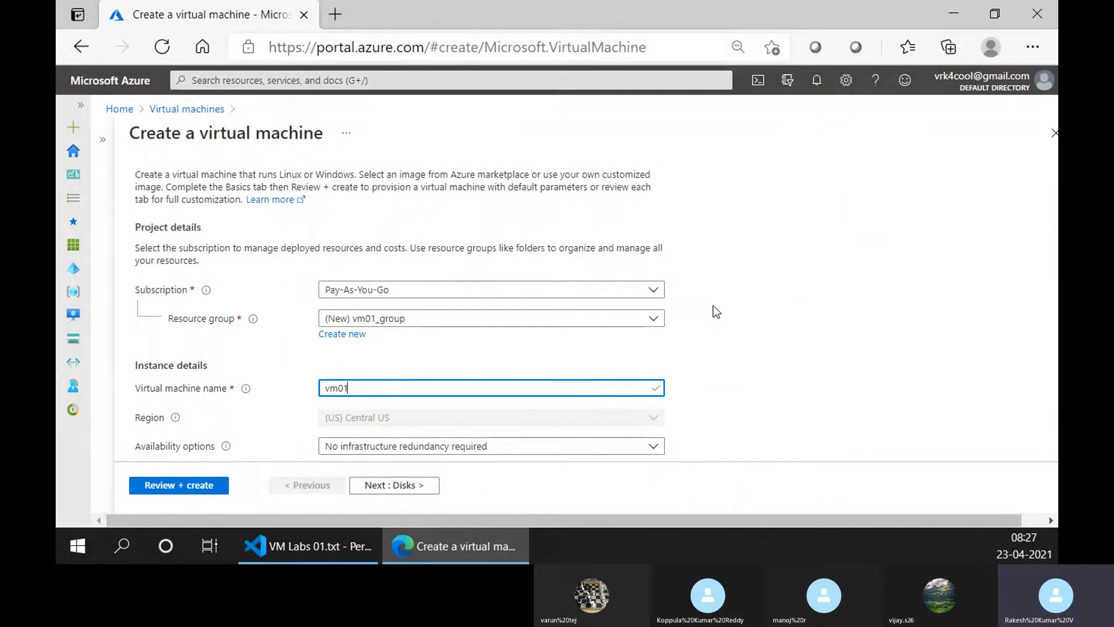
scroll(713, 306, "down", 8)
left_click(345, 275)
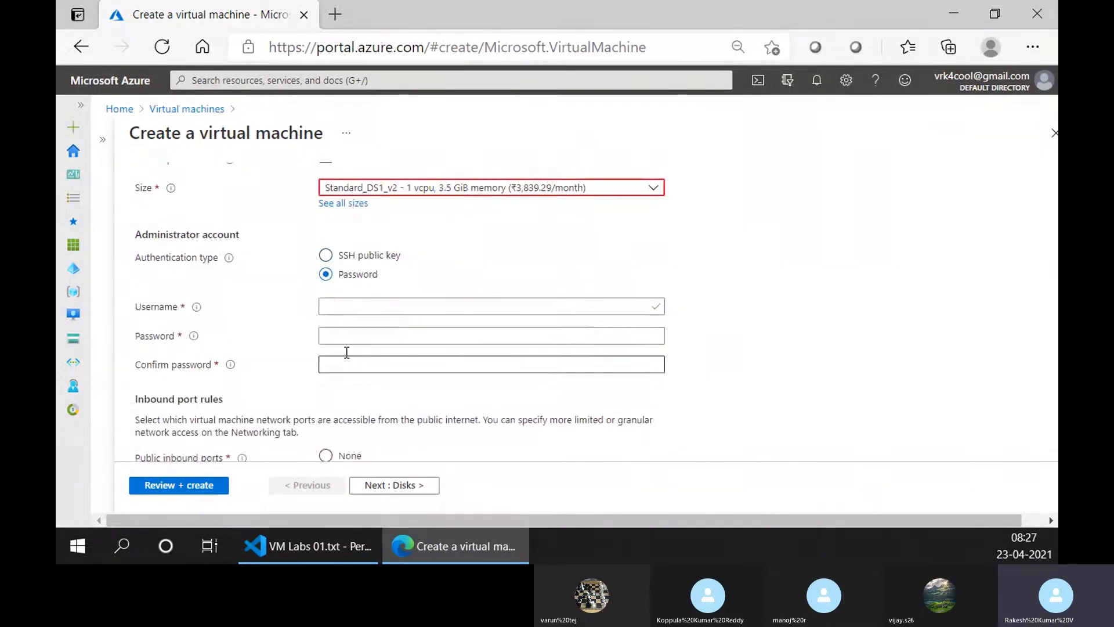
left_click(348, 307)
type("tra")
left_click(368, 333)
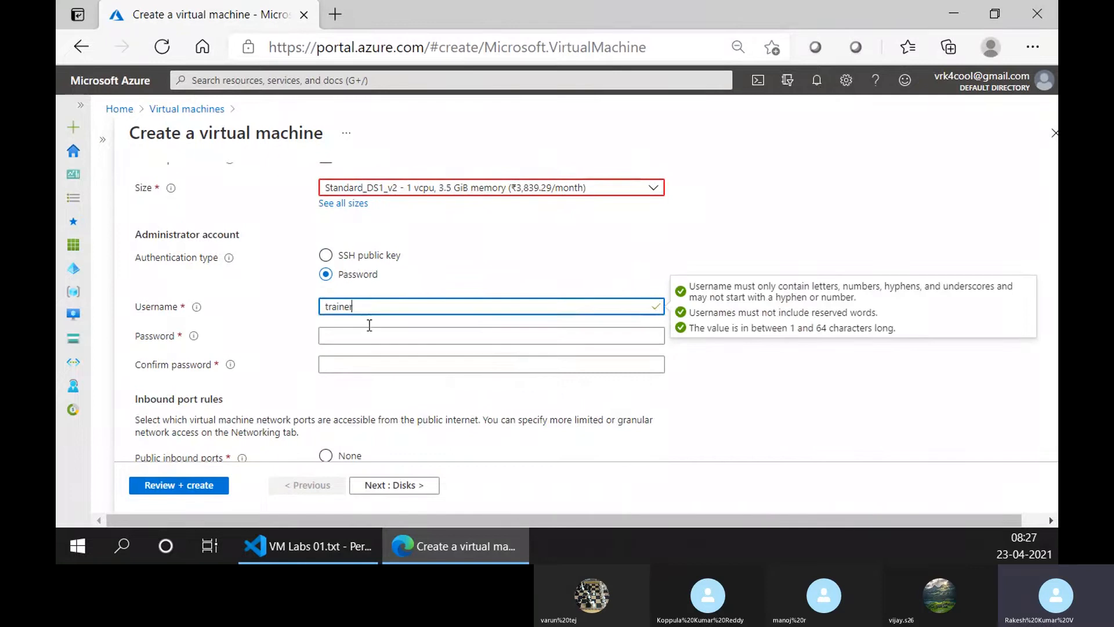
key("ctrl+a")
key("BackSpace")
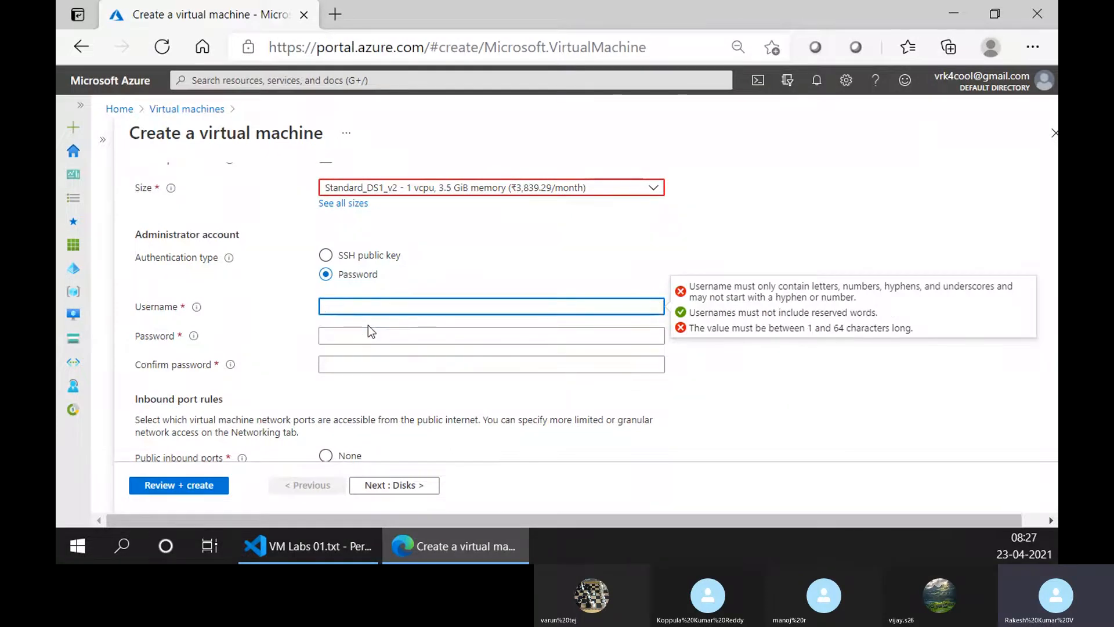
Set the administrator account to SSH public key authentication with the username trainer.
left_click(373, 256)
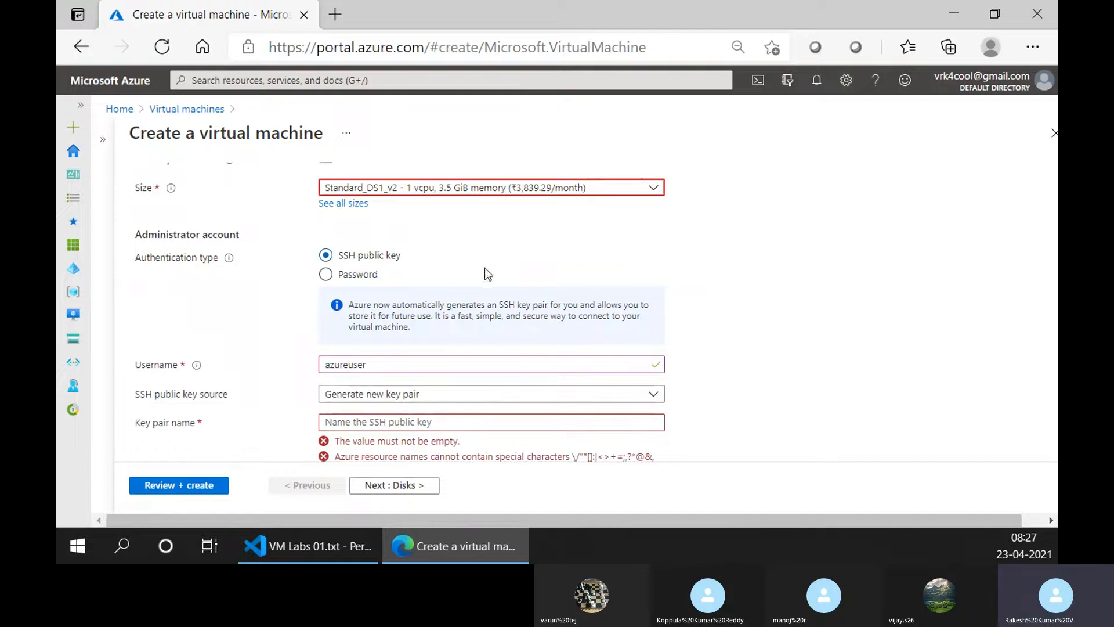
double_click(381, 365)
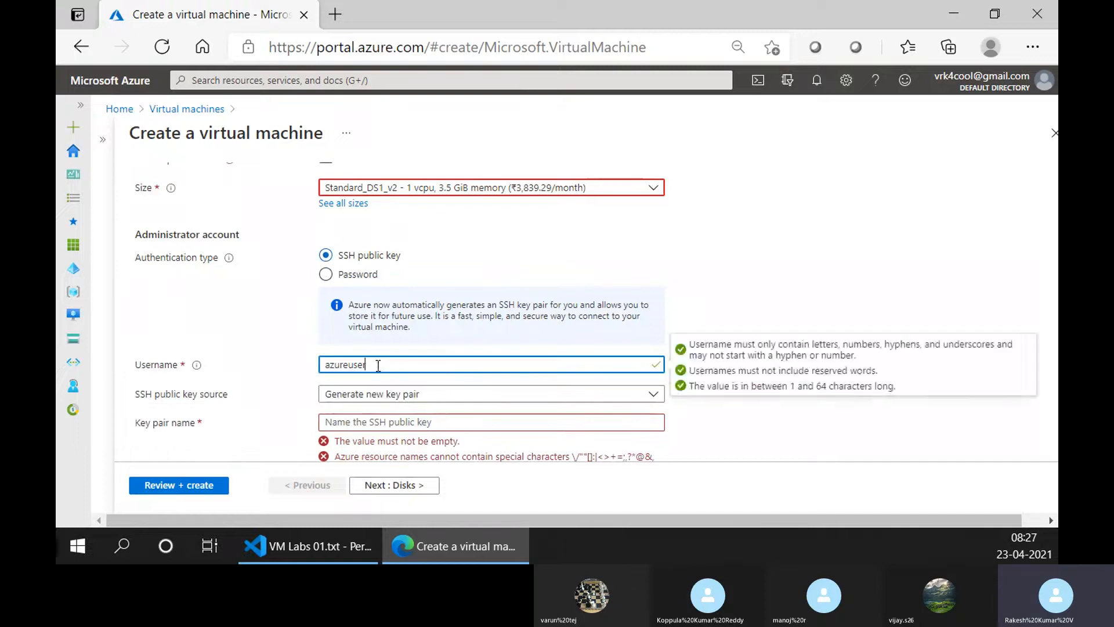
type("trainer")
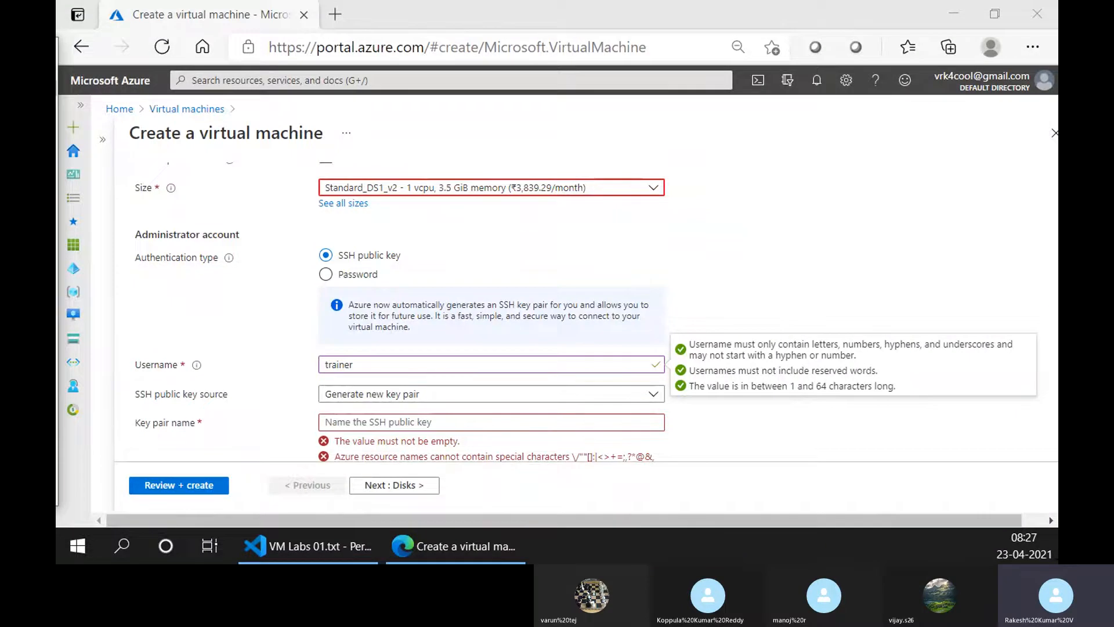
Set the SSH public key source to use an existing public key, and paste the copied key into the SSH public key field.
left_click(440, 400)
left_click(388, 464)
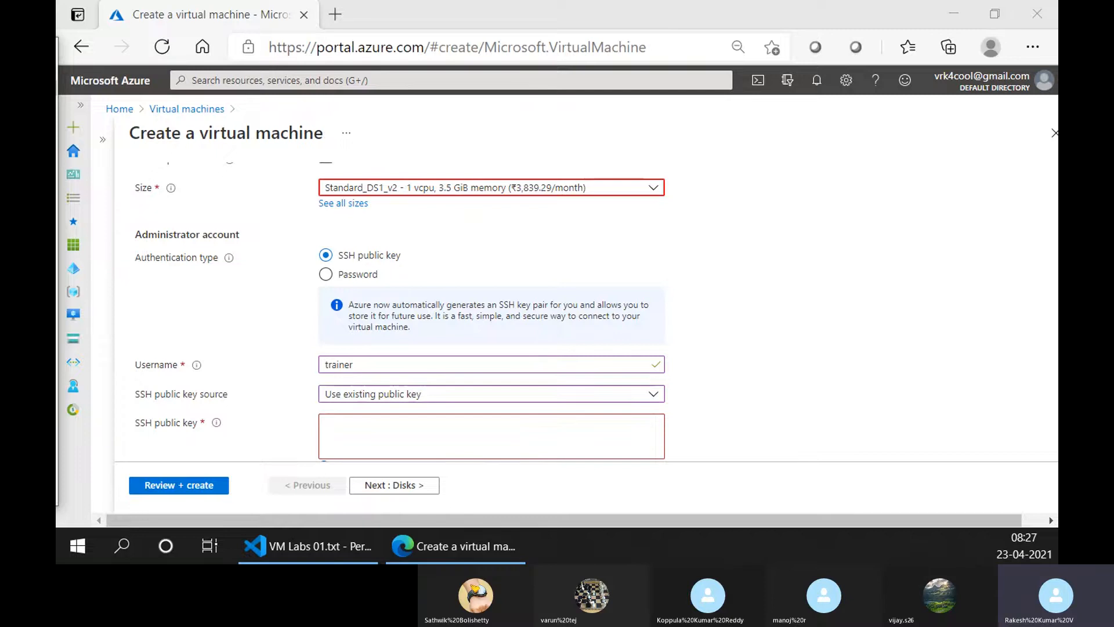
left_click(341, 426)
key("ctrl+v")
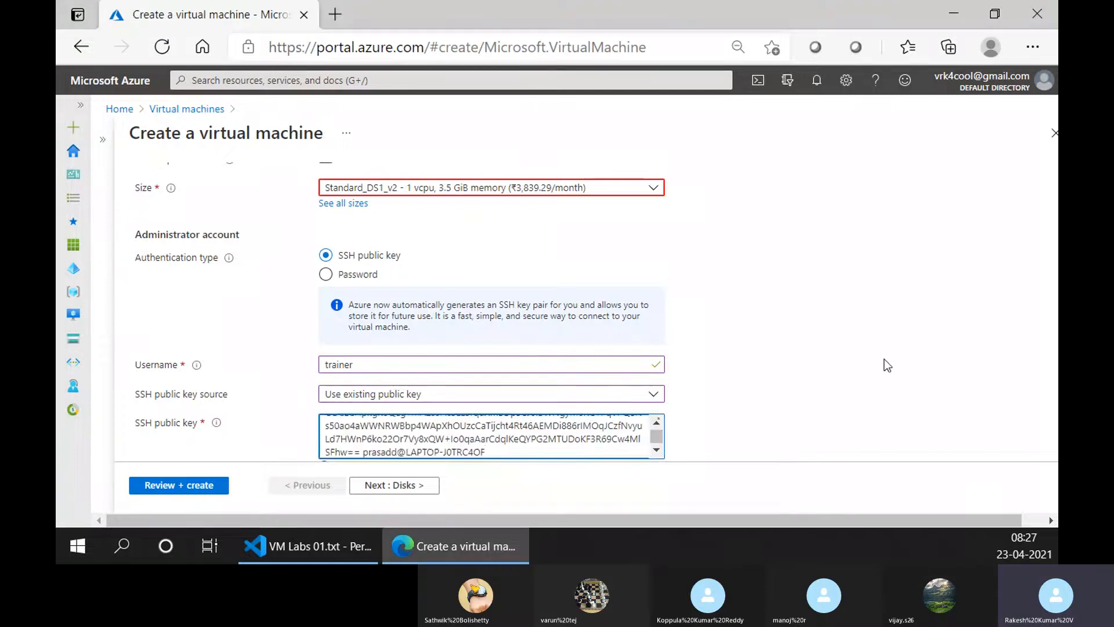
Check the inbound port rules and the SSH key settings of the virtual machine.
scroll(842, 375, "down", 3)
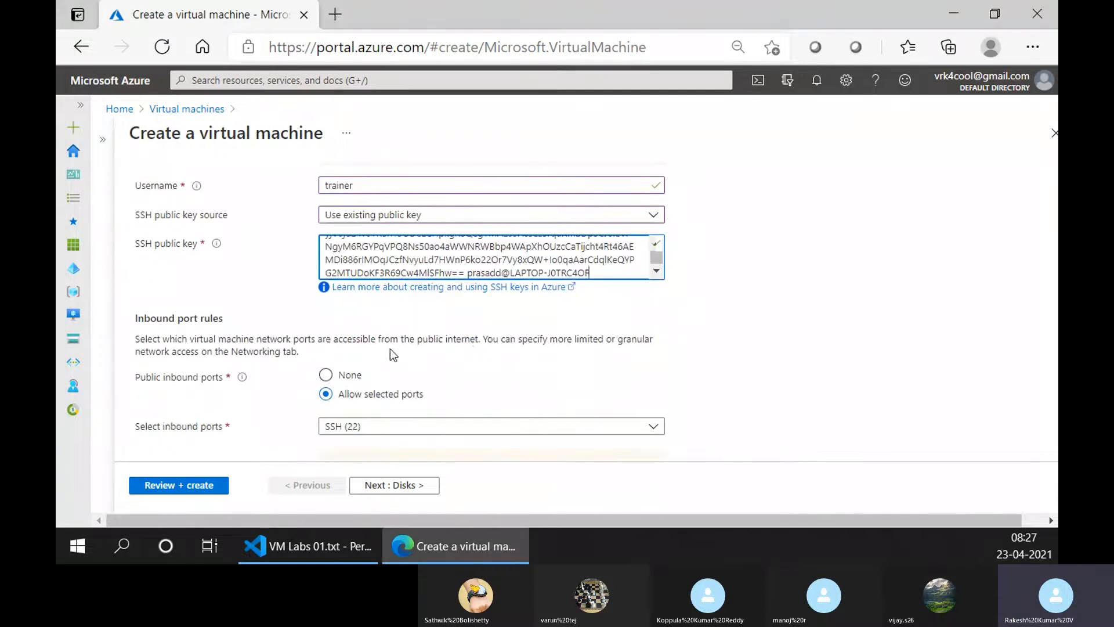
scroll(392, 314, "down", 3)
scroll(380, 325, "up", 3)
scroll(380, 331, "down", 3)
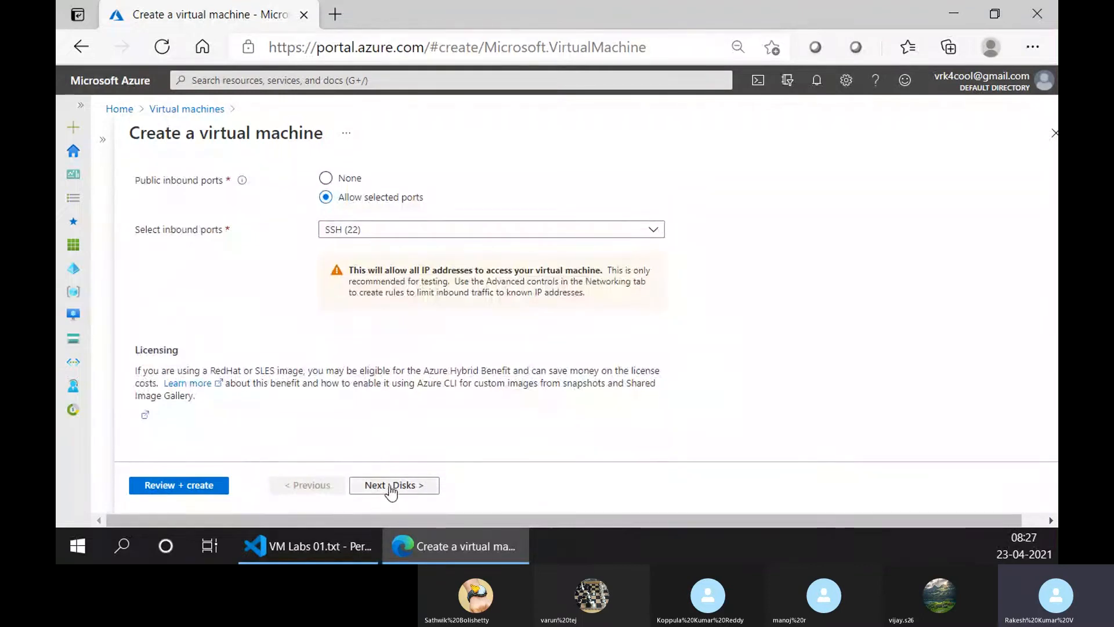
scroll(437, 350, "up", 5)
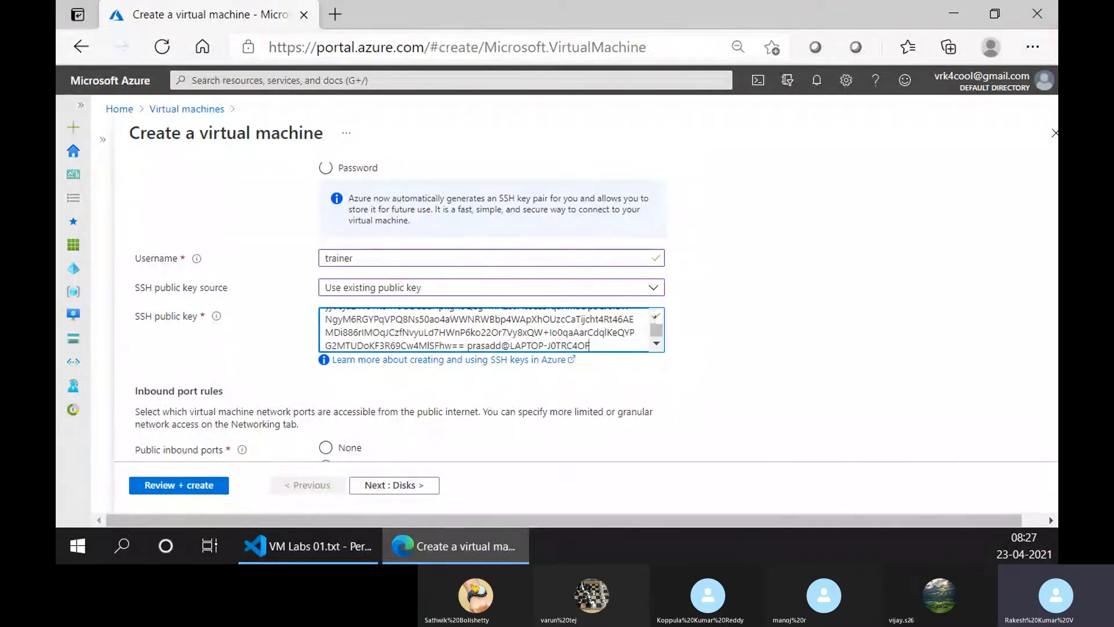
Show the PowerShell window with the command cat .\.ssh\id_rsa.pub highlighted, and move the window off screen.
left_click_drag(1056, 109, 410, 49)
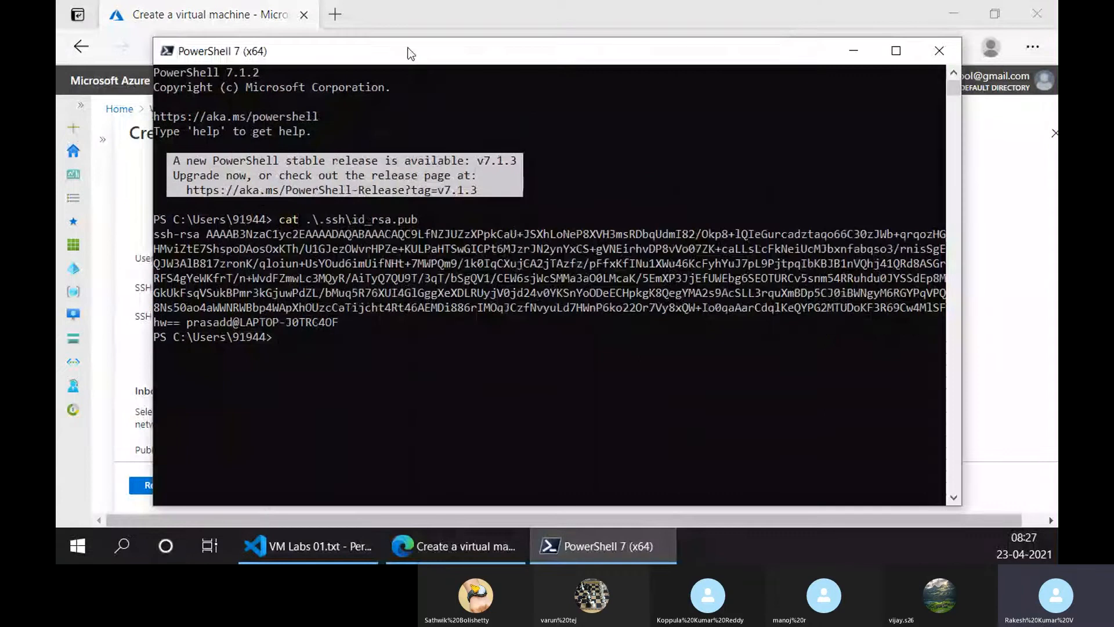
left_click_drag(280, 219, 414, 216)
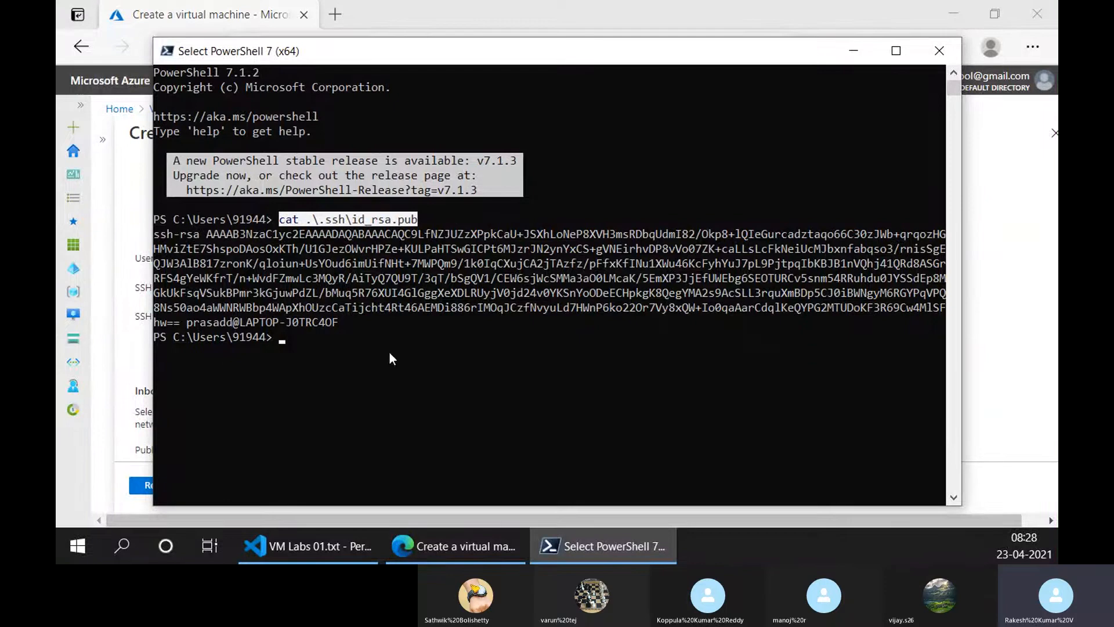
left_click_drag(412, 59, 392, 70)
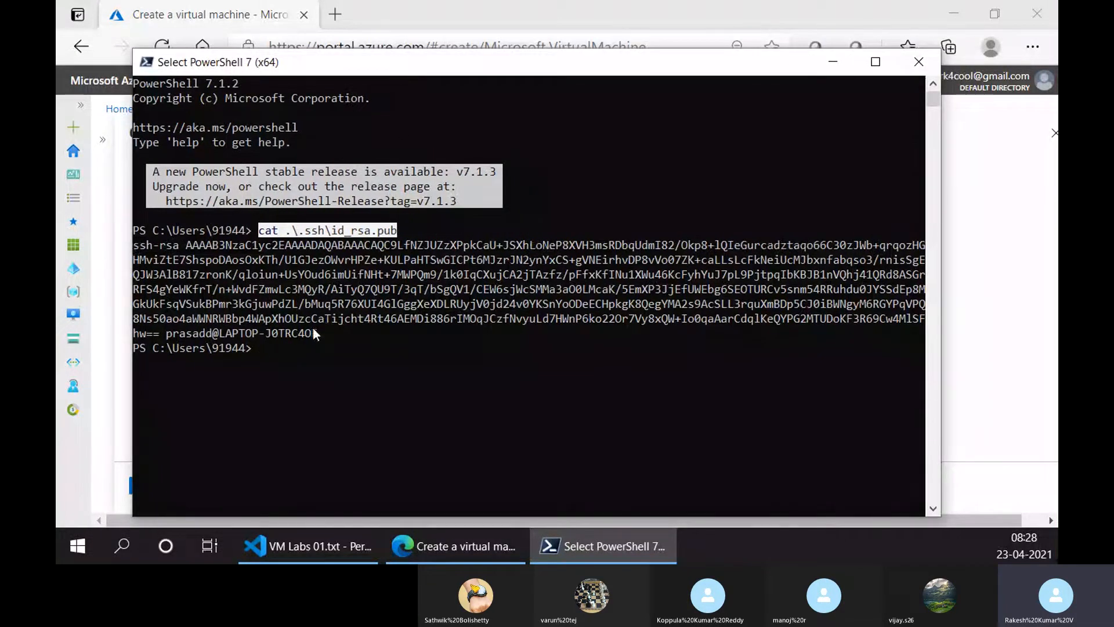
left_click_drag(300, 72, 343, 50)
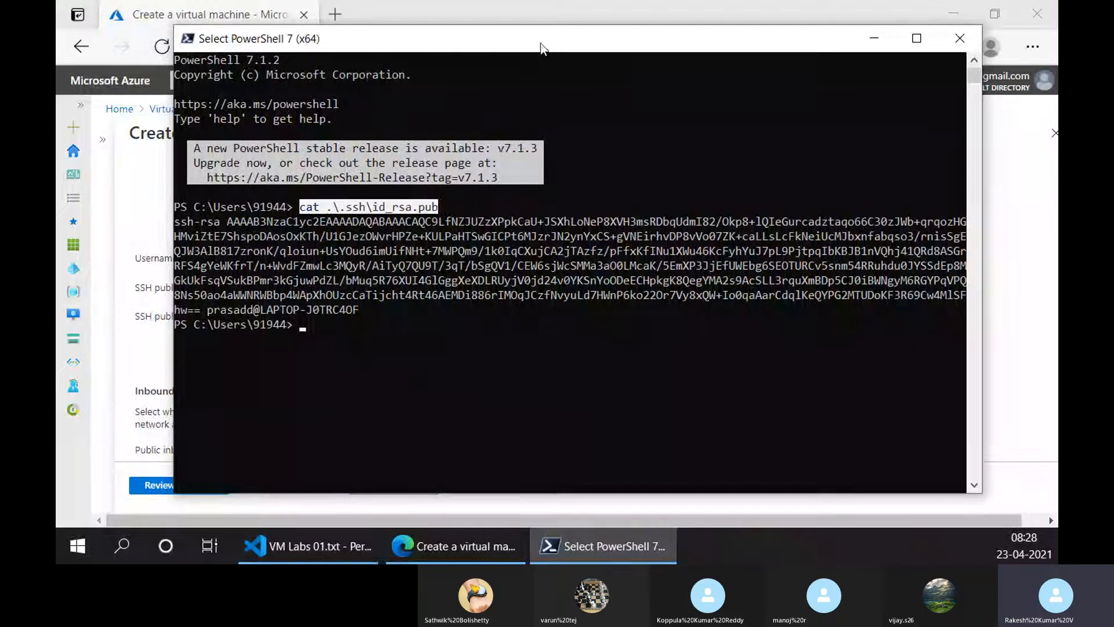
left_click_drag(545, 47, 0, 110)
Proceed to the virtual machine's disk settings and look over the disk options.
scroll(605, 384, "down", 3)
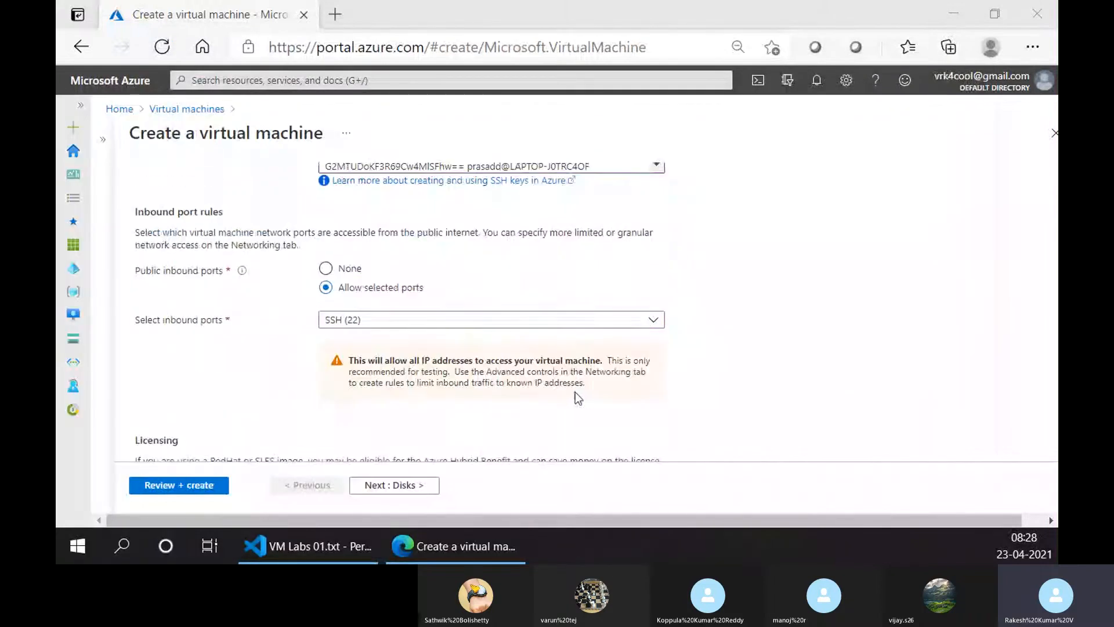
left_click(426, 485)
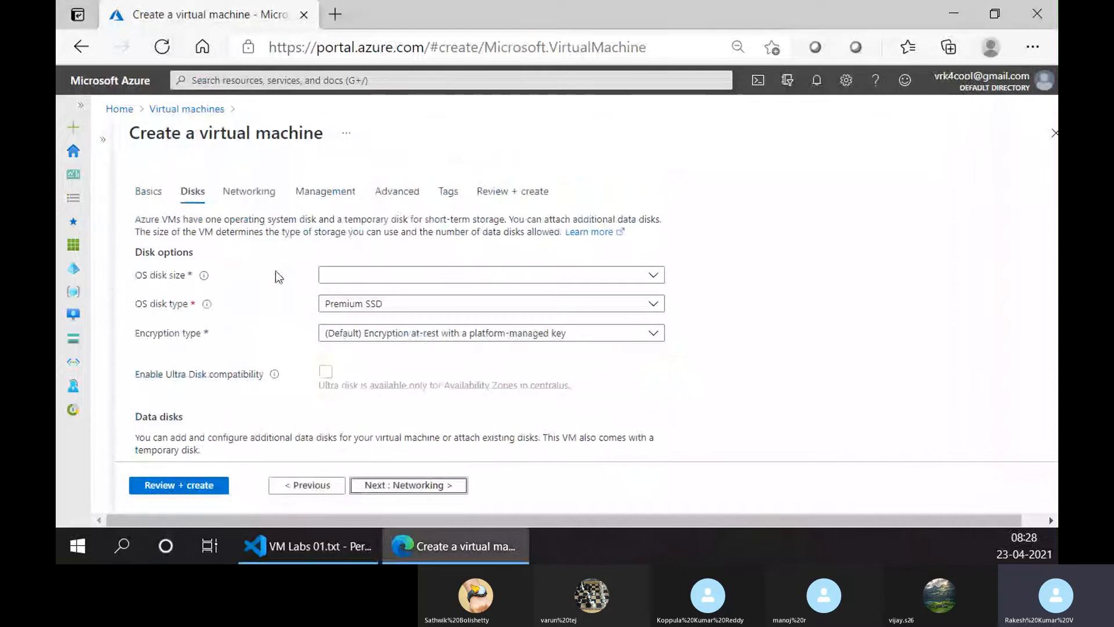
scroll(326, 346, "down", 2)
scroll(318, 351, "up", 3)
Return to the basic settings and change the virtual machine image to Ubuntu Server 18.04 LTS - Gen1.
left_click(150, 189)
scroll(489, 420, "down", 4)
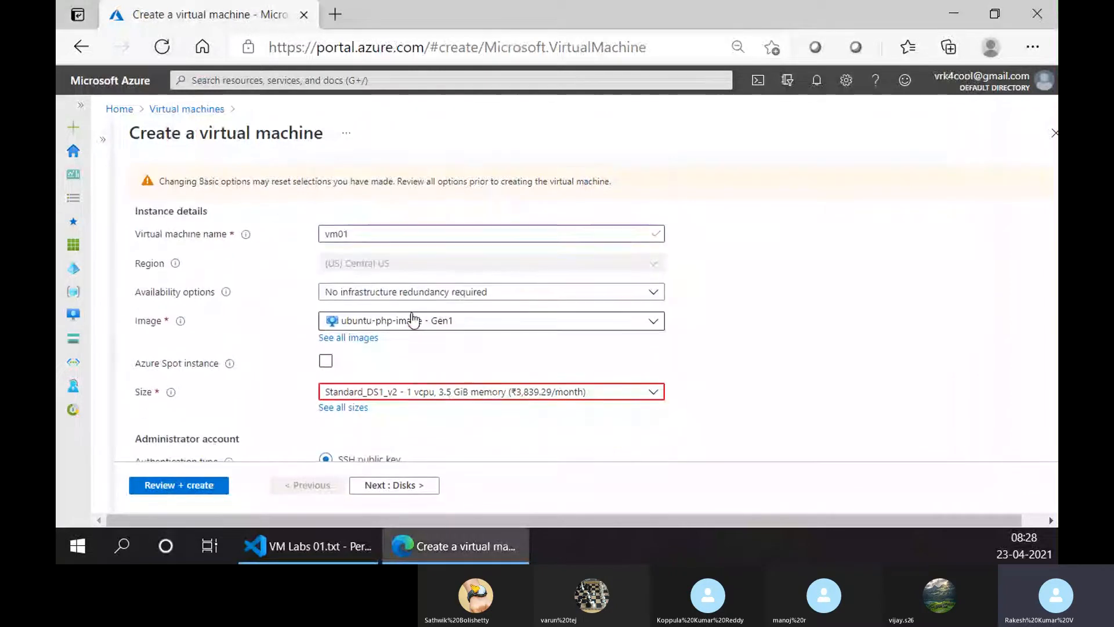
left_click(411, 320)
left_click(398, 174)
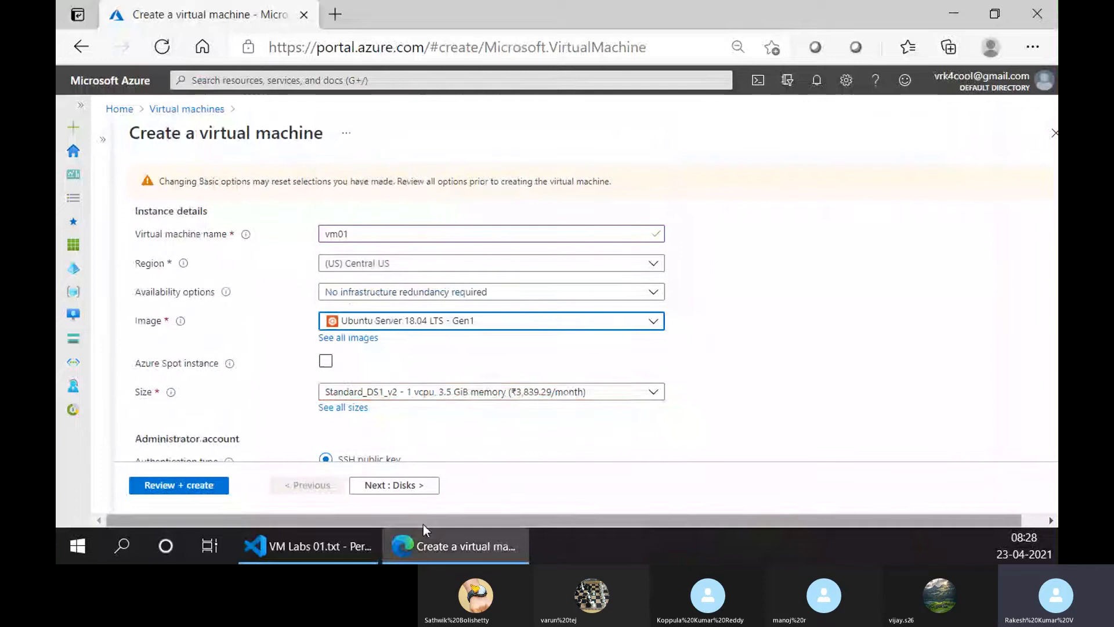
Set the VM size to Standard_B2s with 2 vcpus and 4 GiB memory, and submit the configuration for review.
scroll(414, 400, "down", 2)
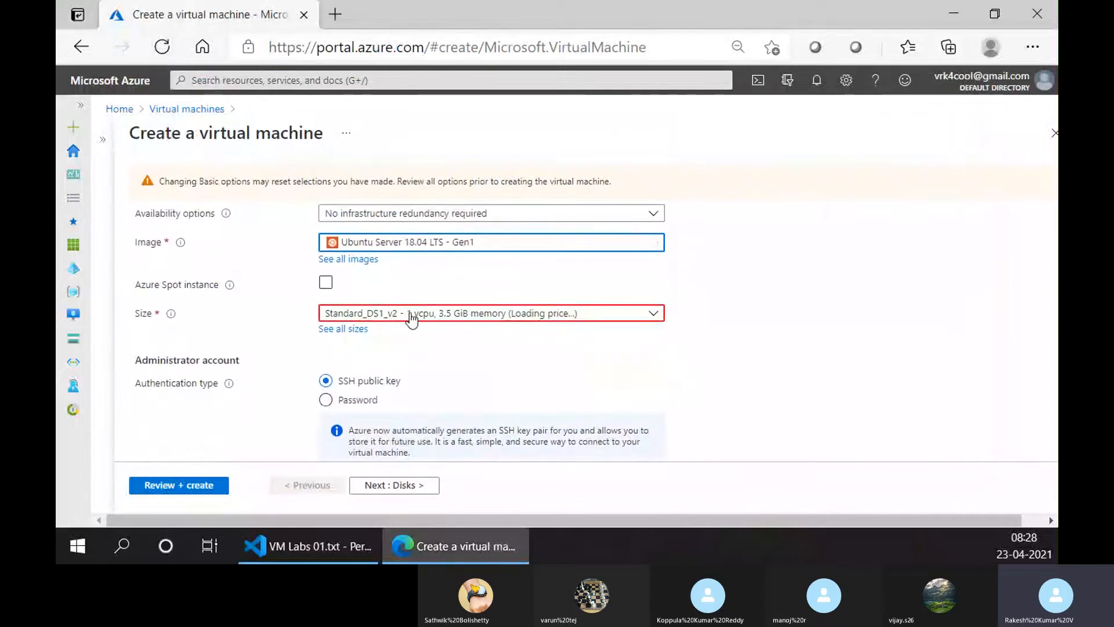
left_click(436, 318)
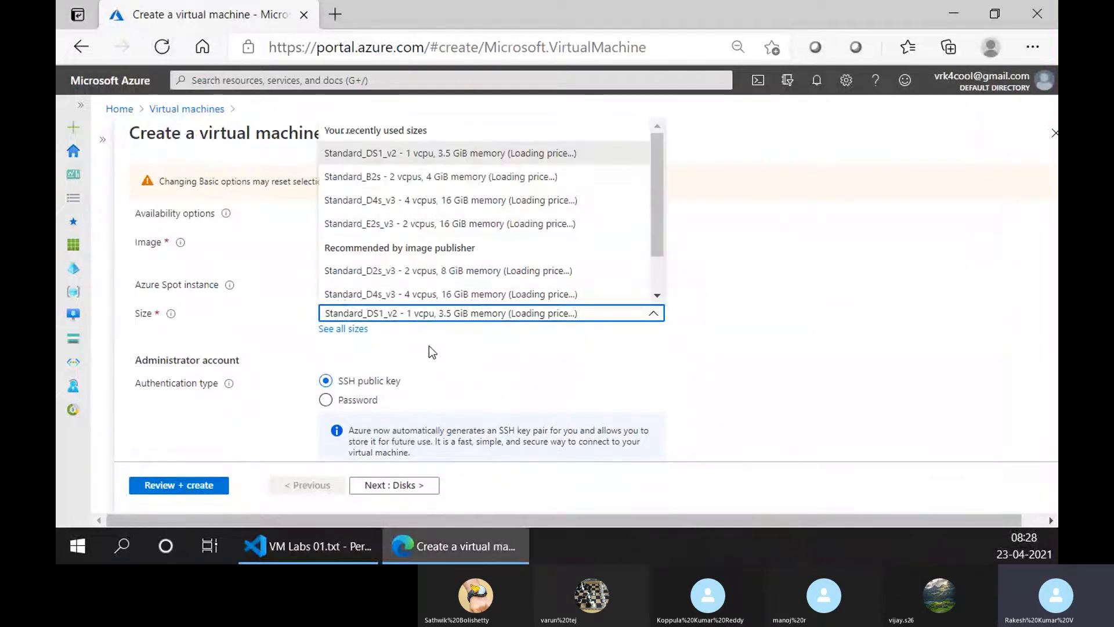
left_click(419, 181)
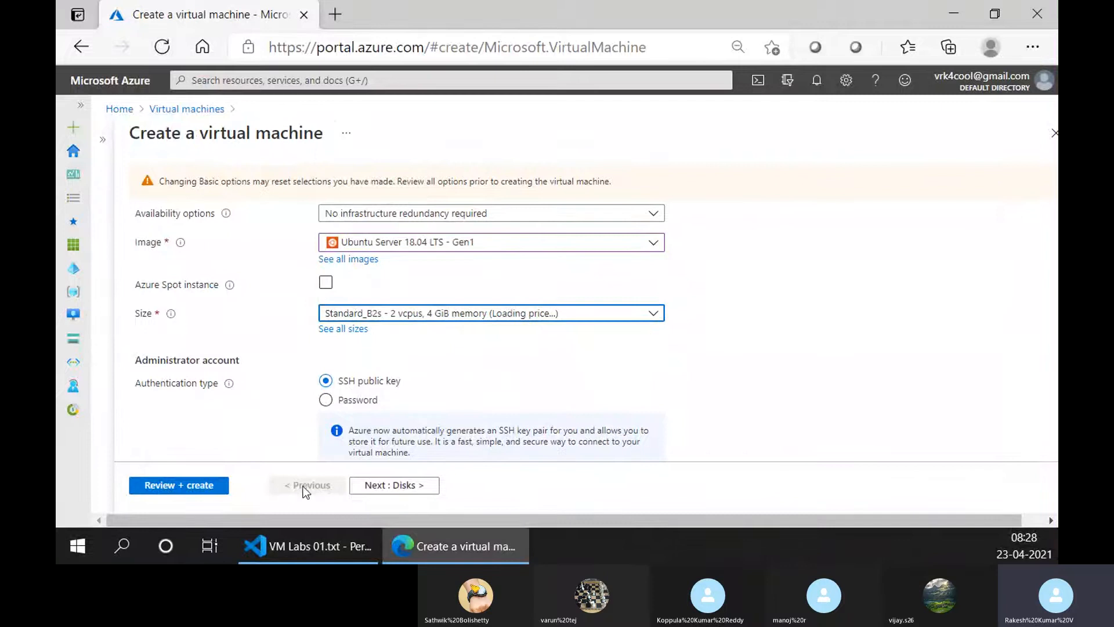
left_click(203, 490)
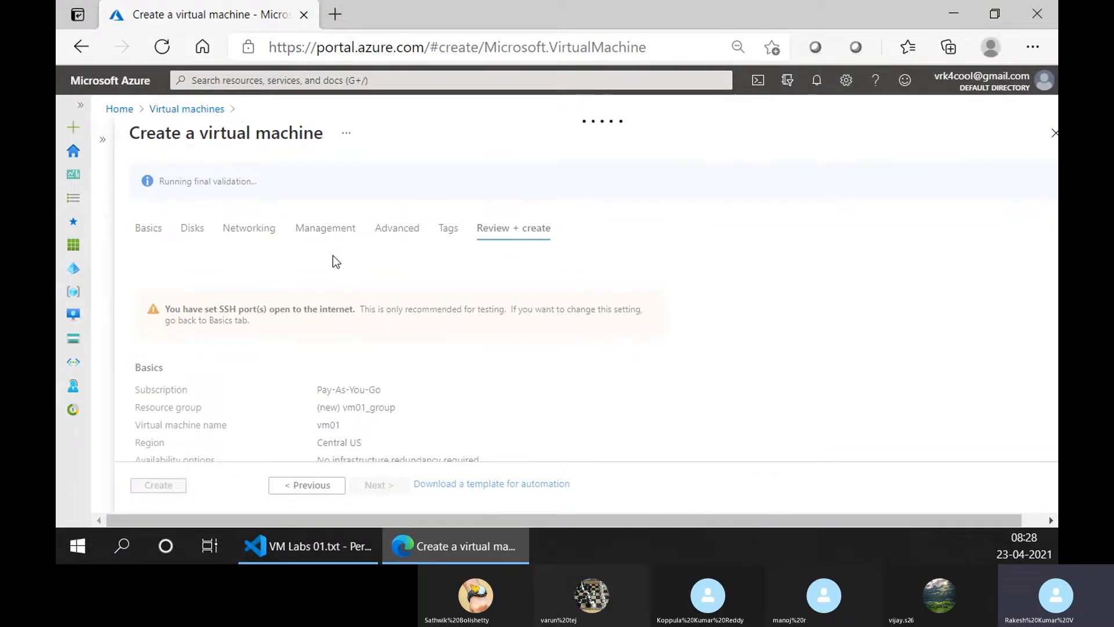
Disable boot diagnostics in the virtual machine's management settings.
left_click(308, 228)
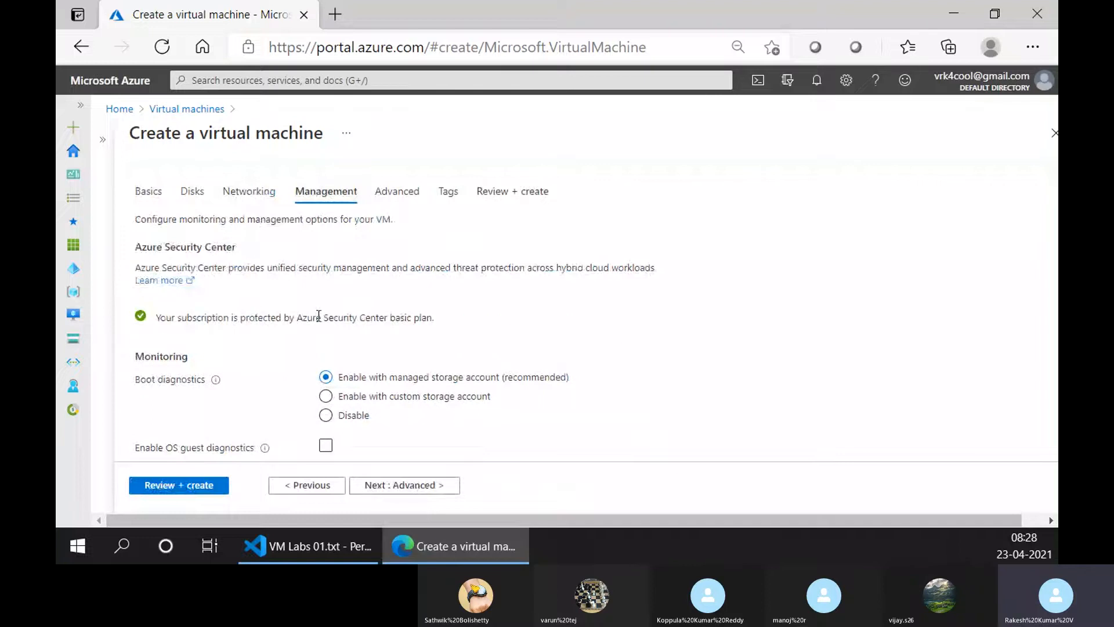
scroll(303, 266, "down", 1)
scroll(308, 279, "down", 2)
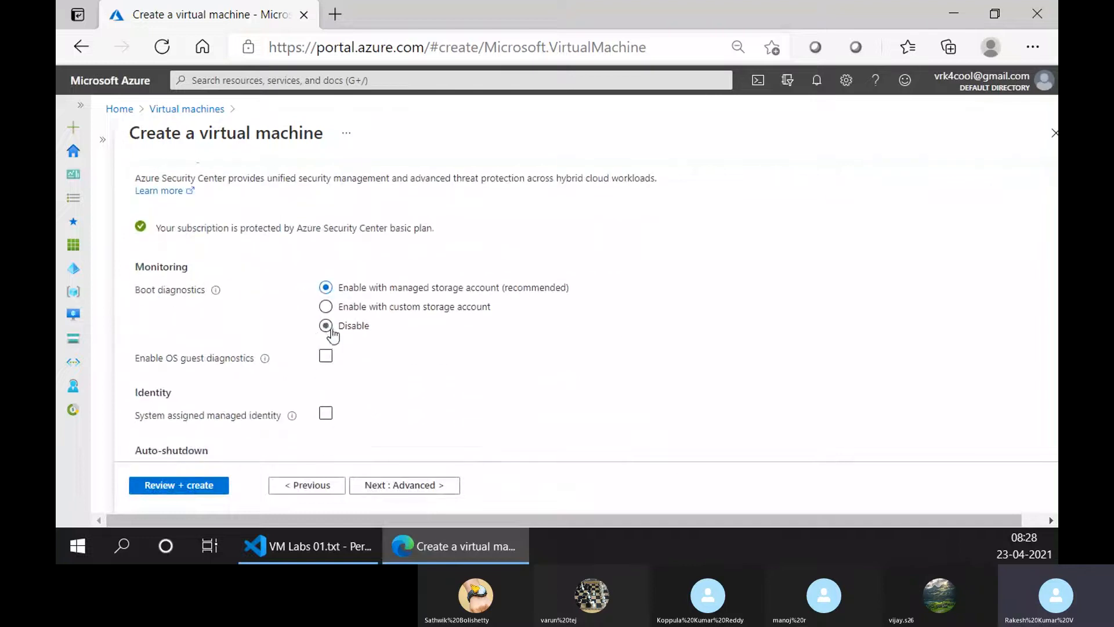
left_click(326, 326)
scroll(209, 241, "up", 3)
Return to the basic settings, enable the Azure Spot instance option and set its eviction policy to Delete.
left_click(147, 193)
scroll(378, 290, "down", 5)
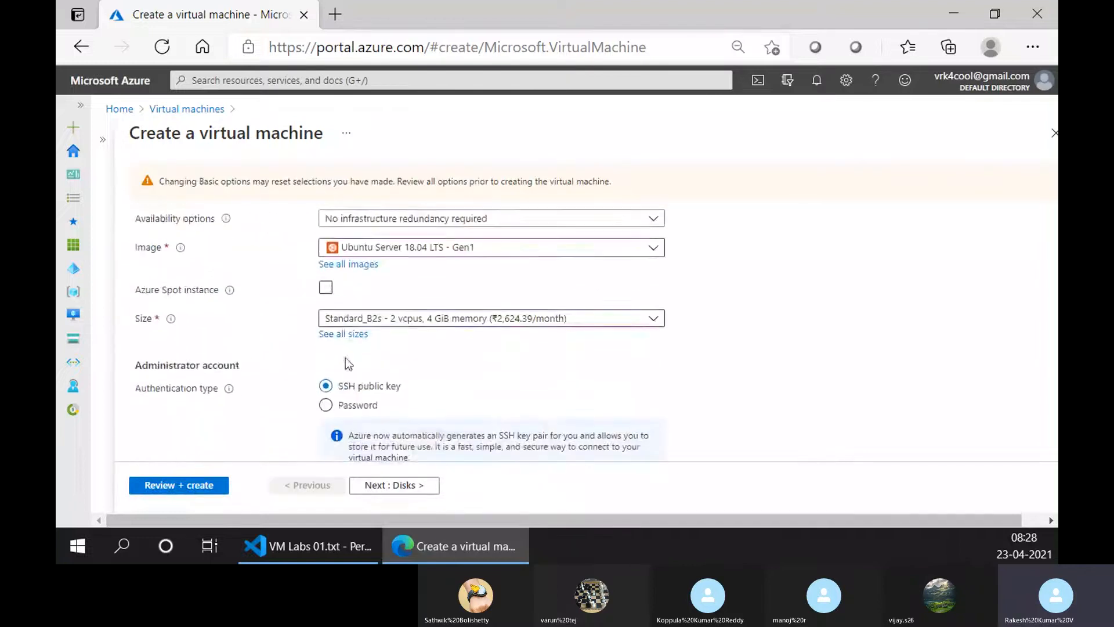
left_click(325, 283)
scroll(377, 311, "down", 5)
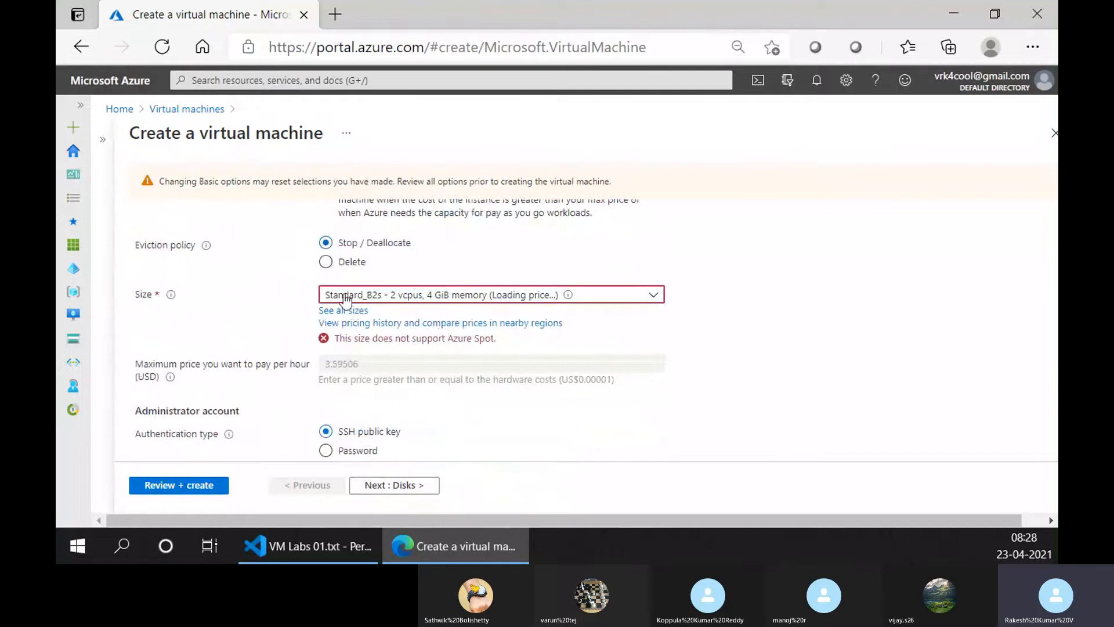
scroll(362, 312, "down", 1)
left_click(325, 222)
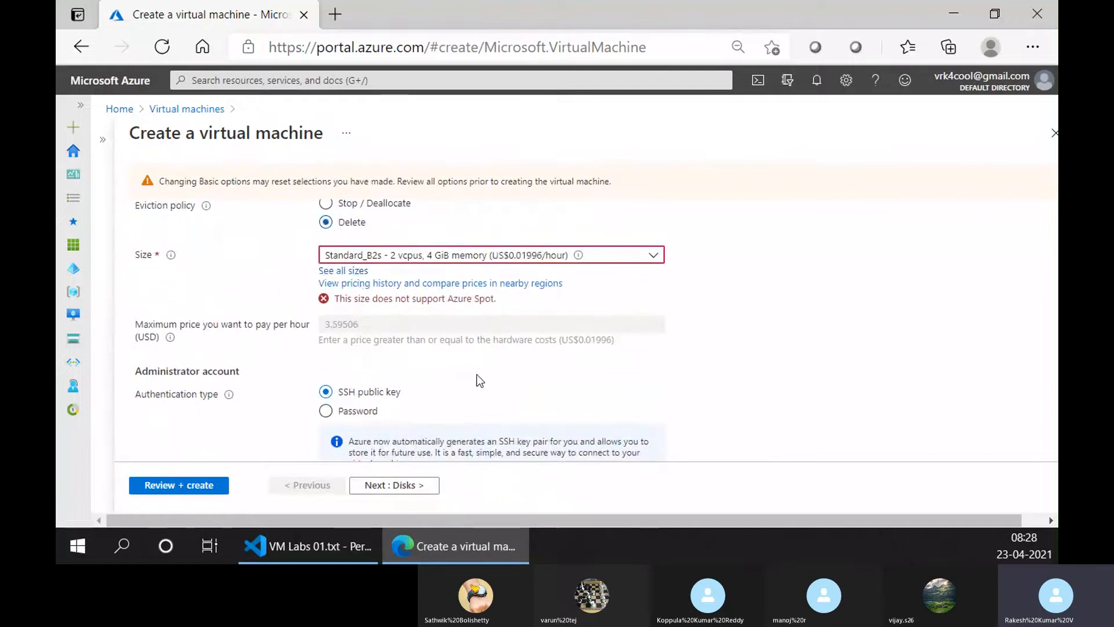
Adjust the selected public inbound ports for the virtual machine and submit the configuration for review.
scroll(441, 371, "down", 5)
scroll(409, 366, "down", 2)
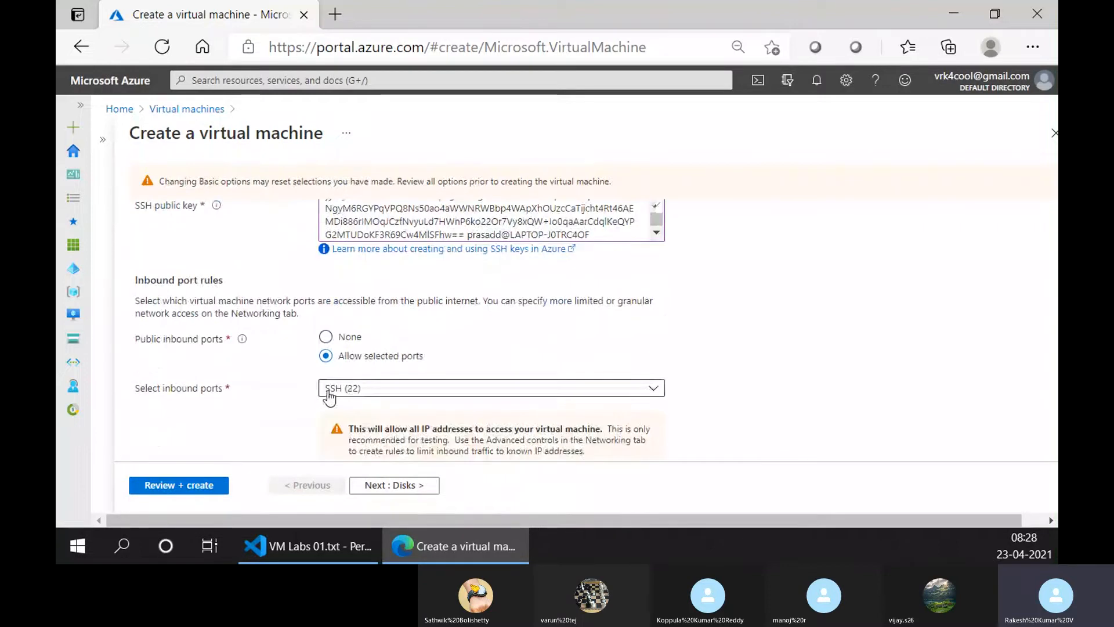
left_click(371, 388)
left_click(360, 323)
scroll(792, 317, "up", 7)
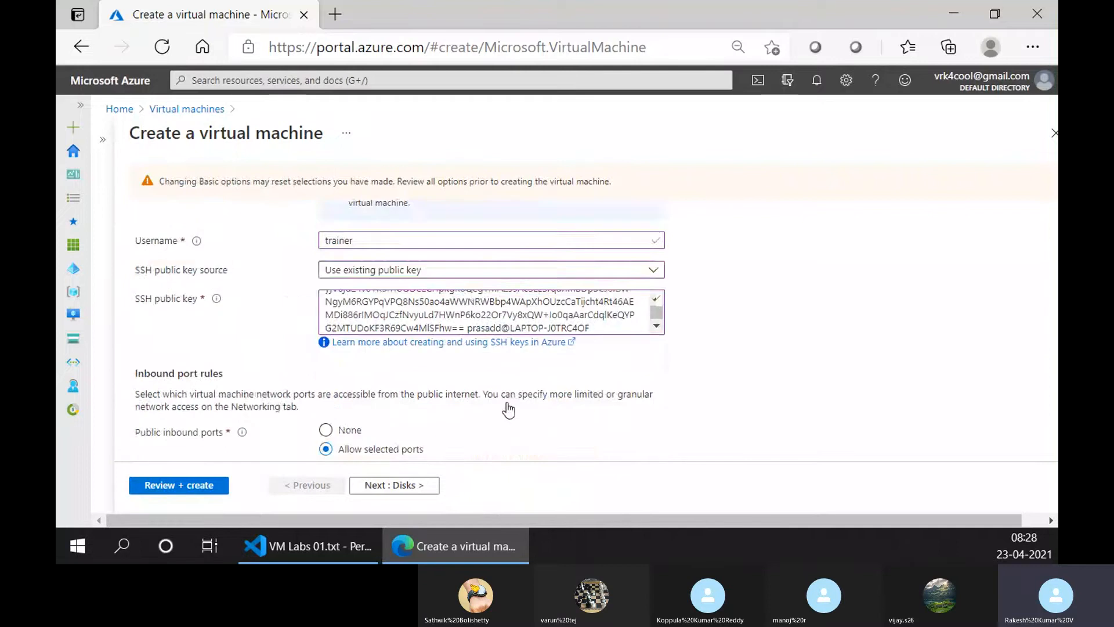
scroll(681, 341, "up", 10)
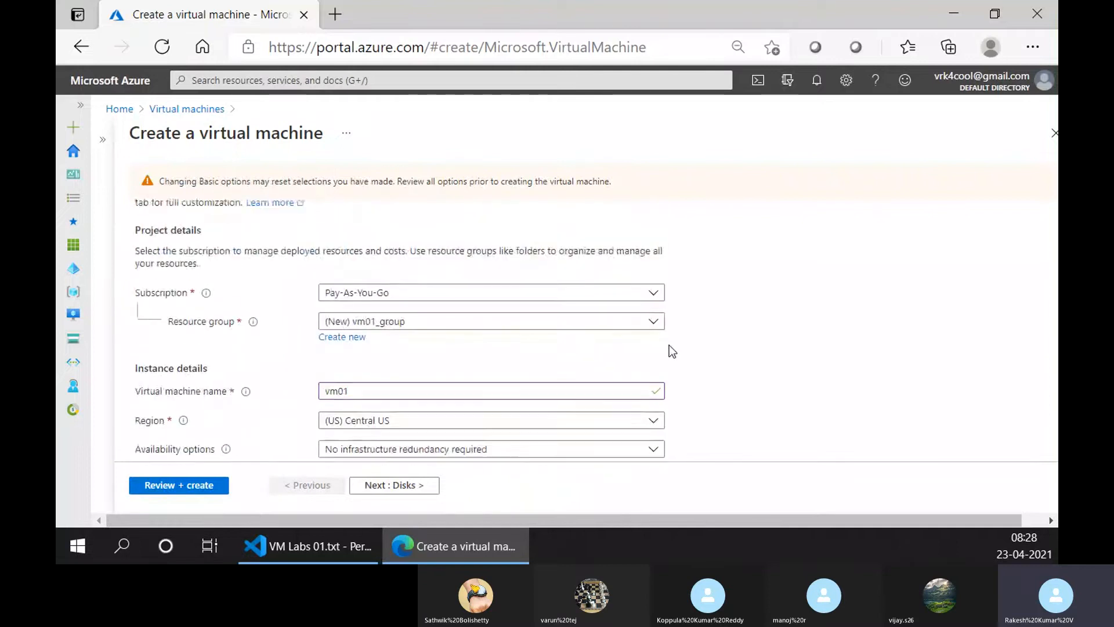
left_click(207, 485)
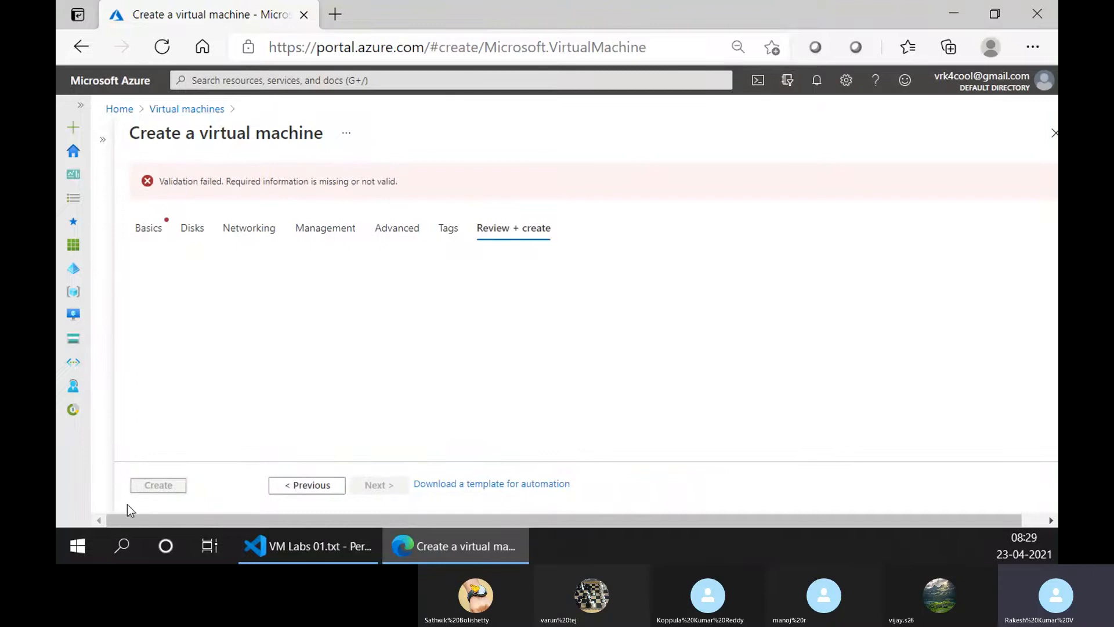
Change the VM size to Standard_E2s_v3 with 2 vcpus and 16 GiB memory, and create the virtual machine after validation.
left_click(147, 229)
scroll(665, 435, "down", 10)
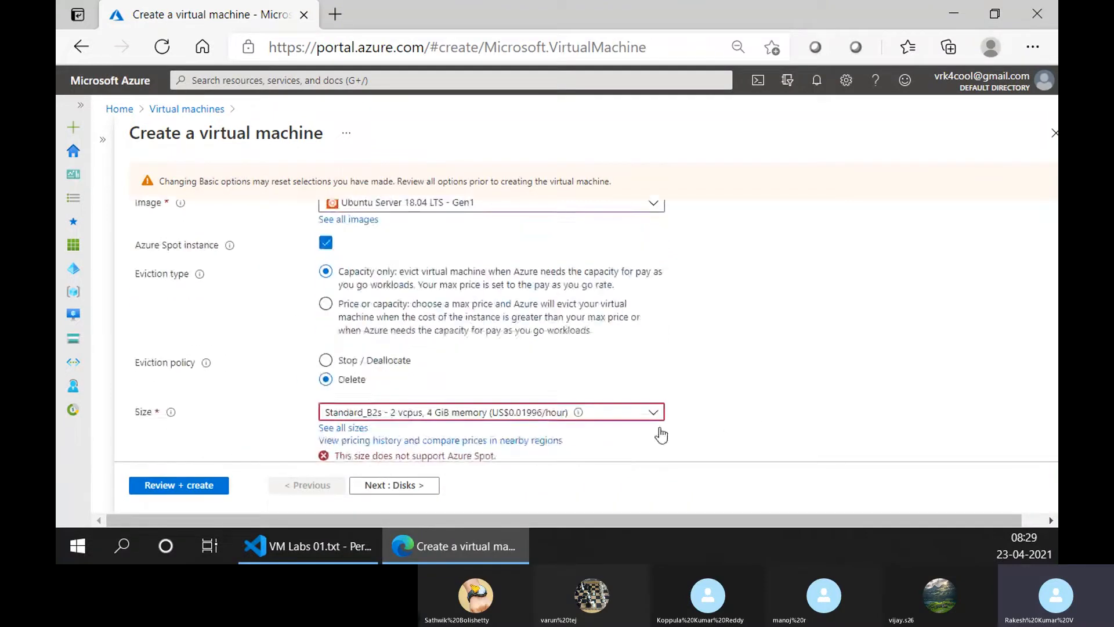
left_click(521, 255)
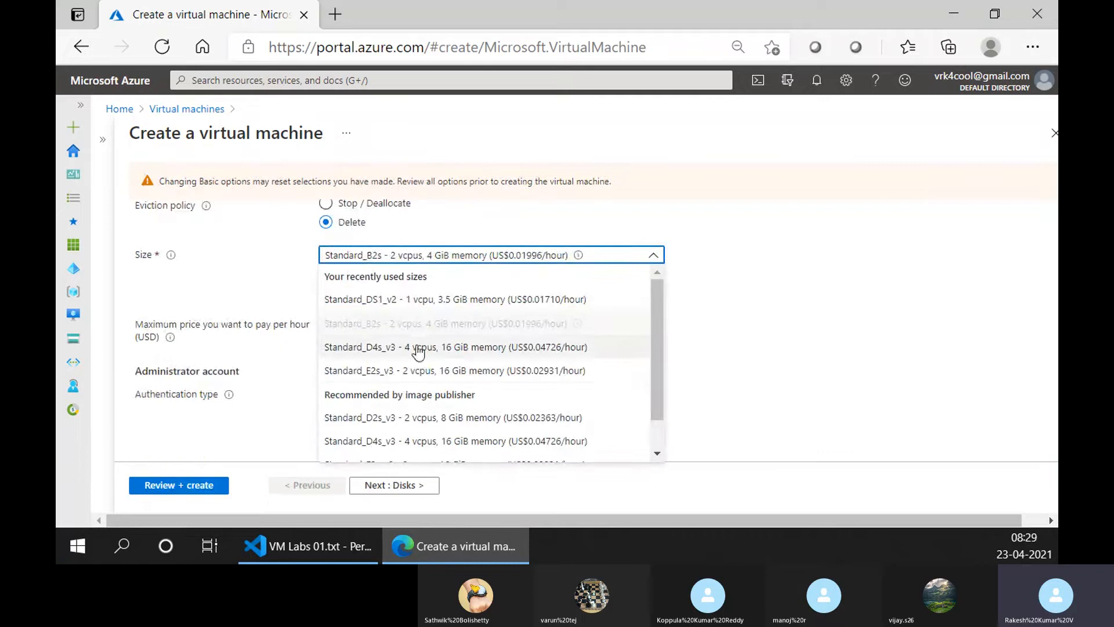
left_click(422, 376)
left_click(215, 488)
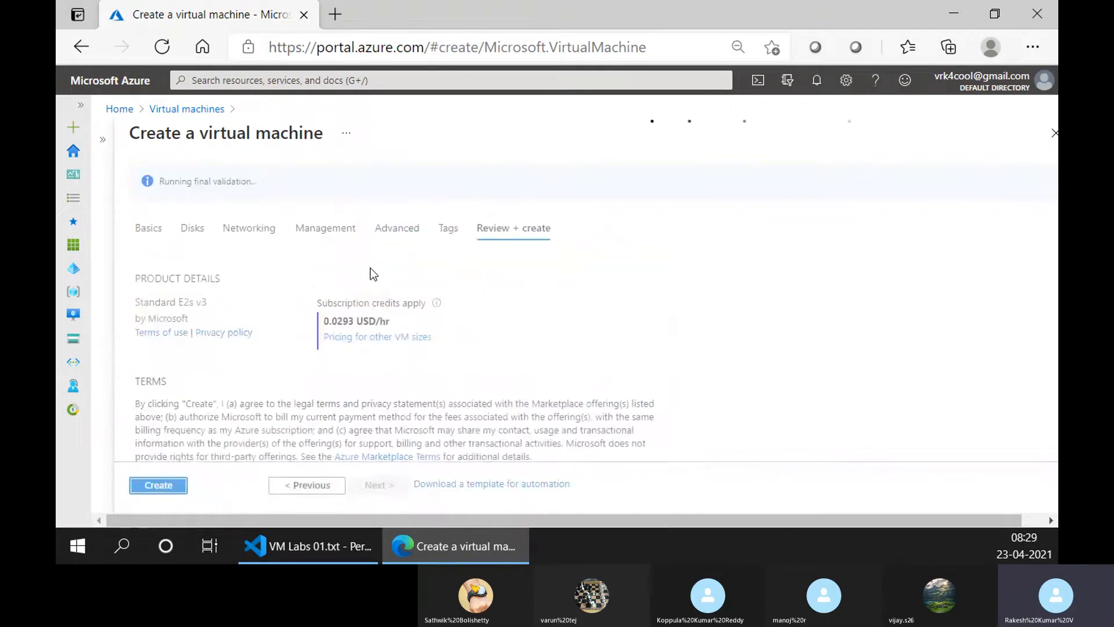
left_click(176, 485)
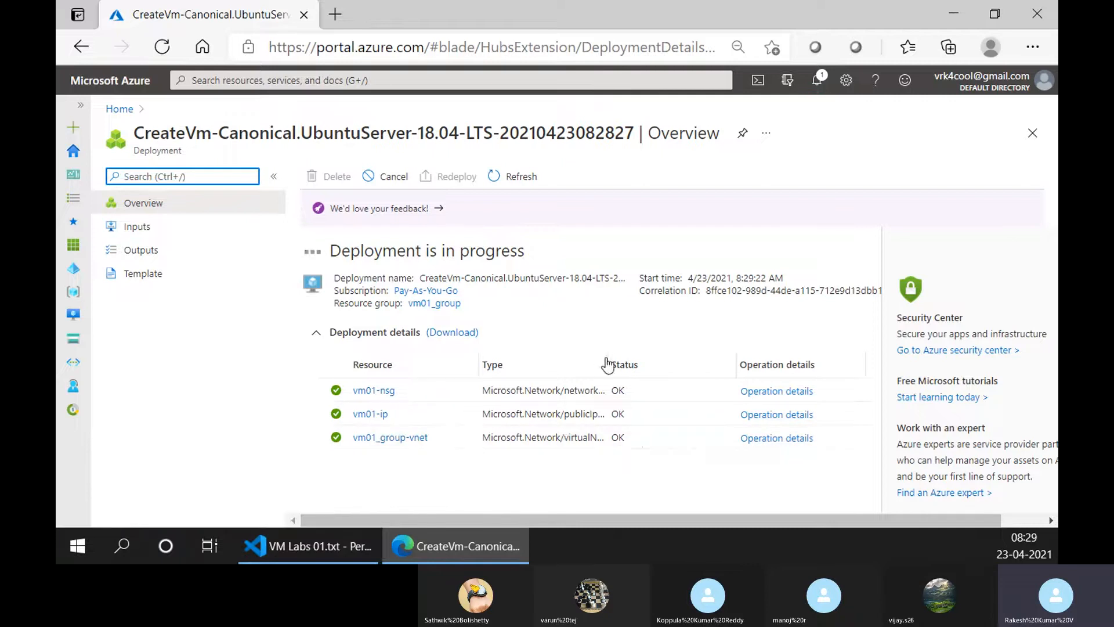
Widen the Type column in the deployment details and highlight the networkInterfaces and virtualMachines resource types.
left_click_drag(610, 366, 656, 366)
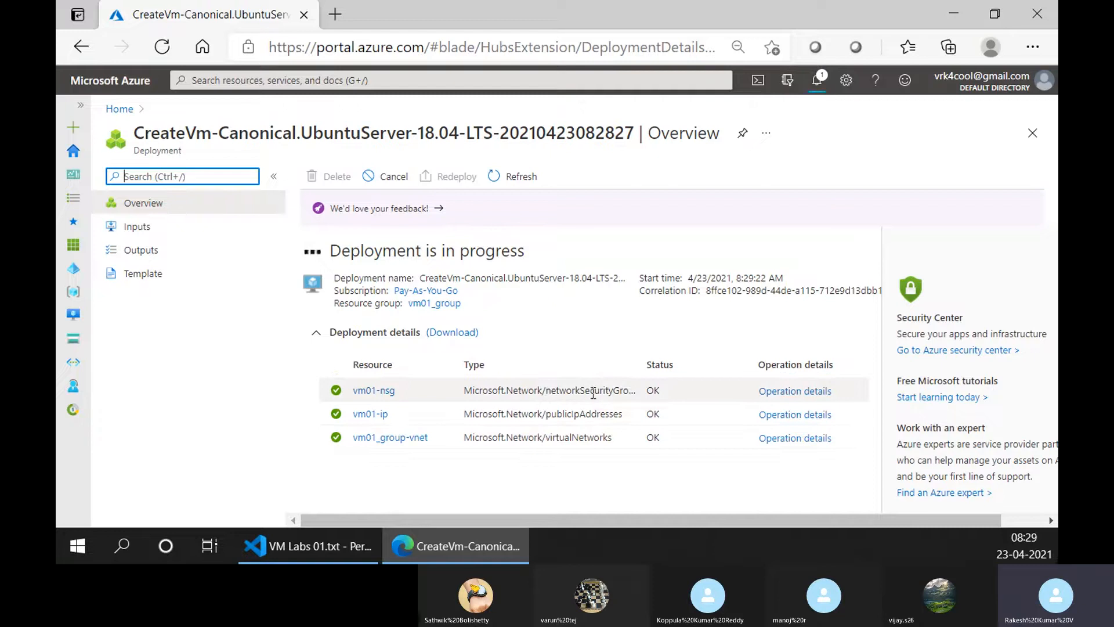
left_click_drag(639, 364, 672, 364)
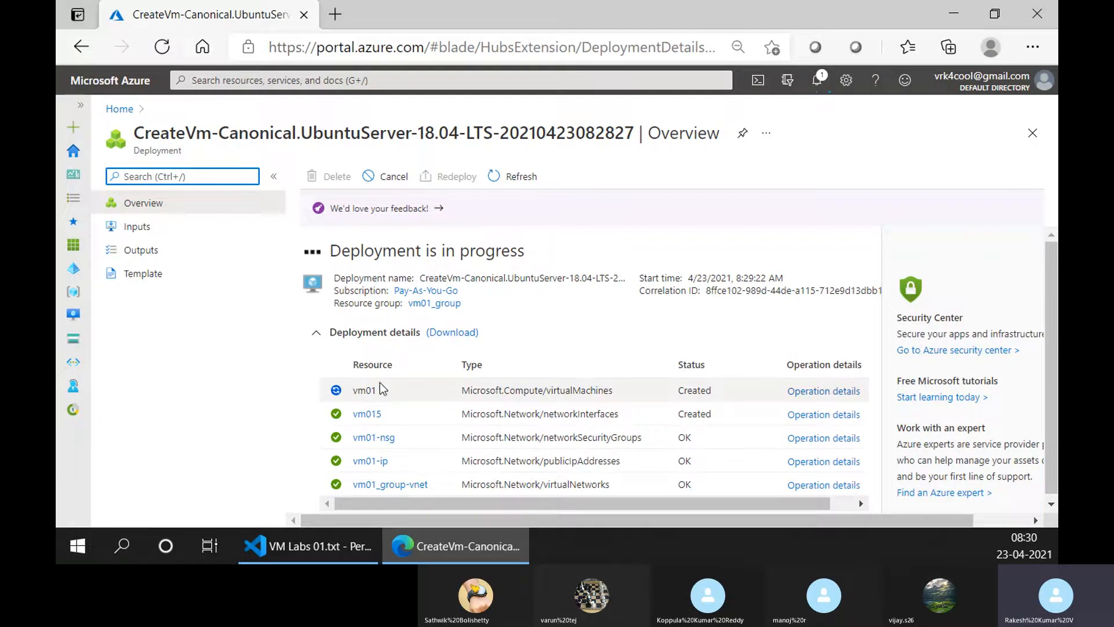
left_click_drag(619, 414, 542, 416)
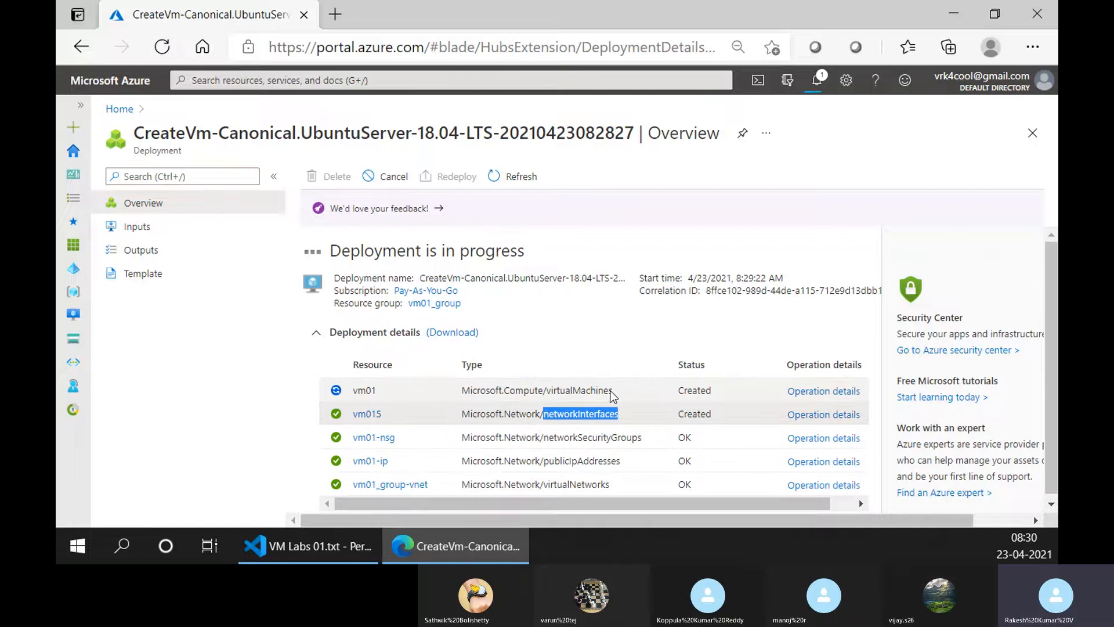
left_click_drag(612, 395, 546, 389)
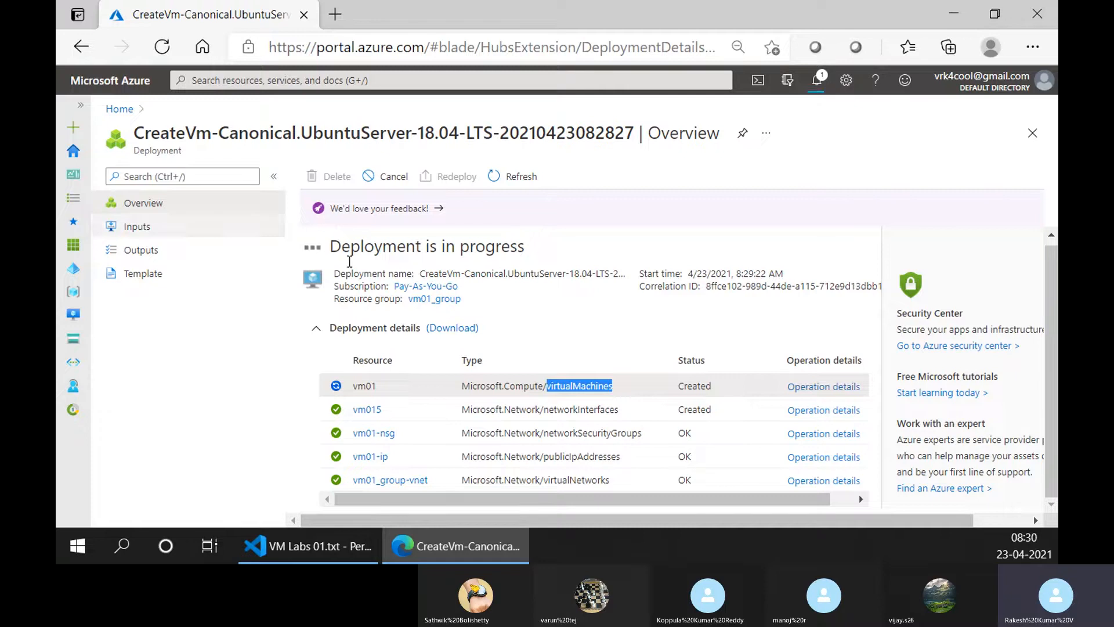
left_click_drag(427, 286, 325, 378)
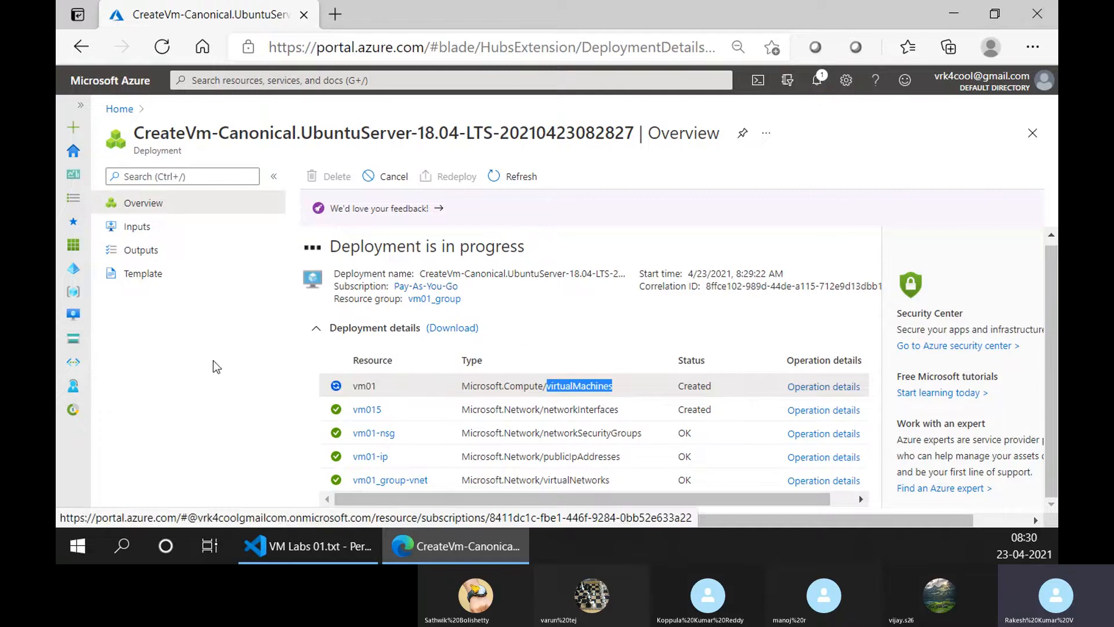
Expand the finished deployment's details, and check the VM Labs 01.txt notes in Visual Studio Code before returning to the portal.
left_click(238, 412)
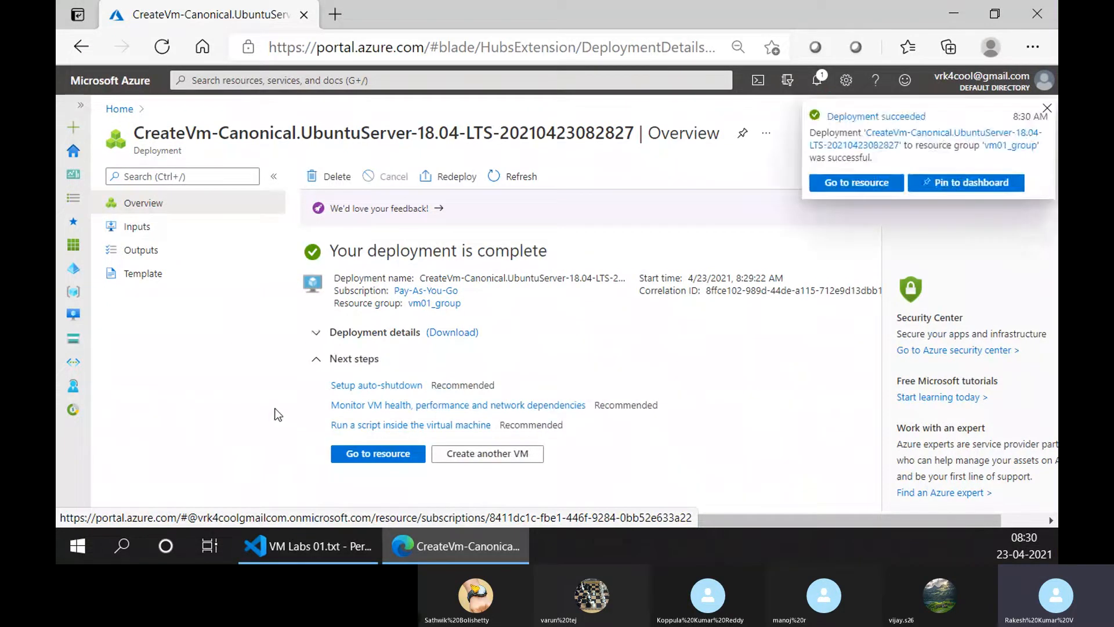
left_click(318, 340)
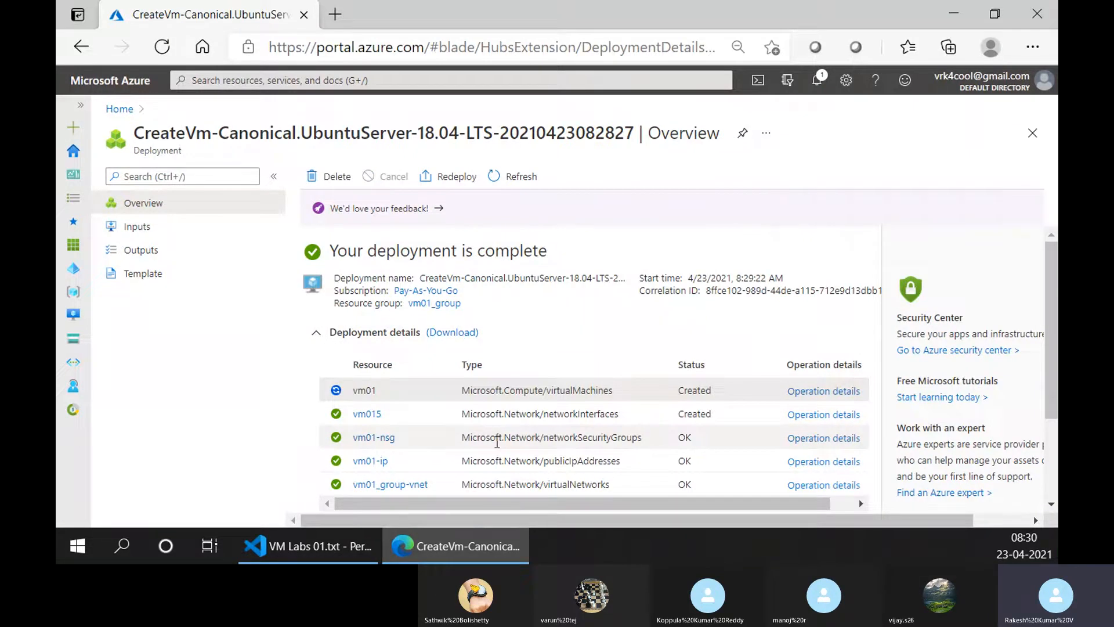
left_click(326, 546)
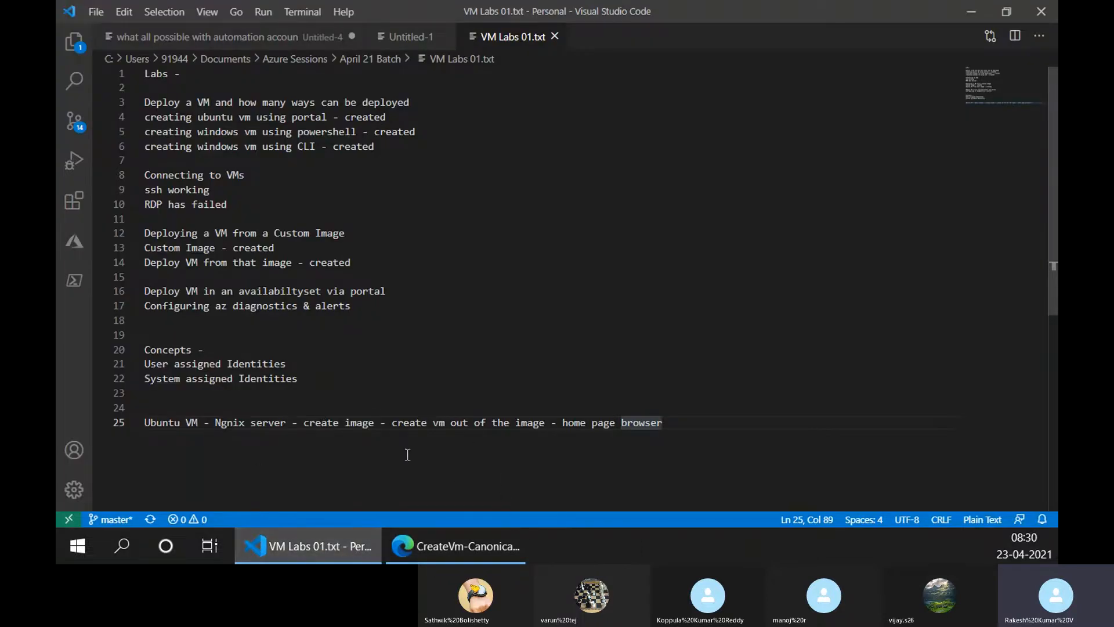
left_click(442, 544)
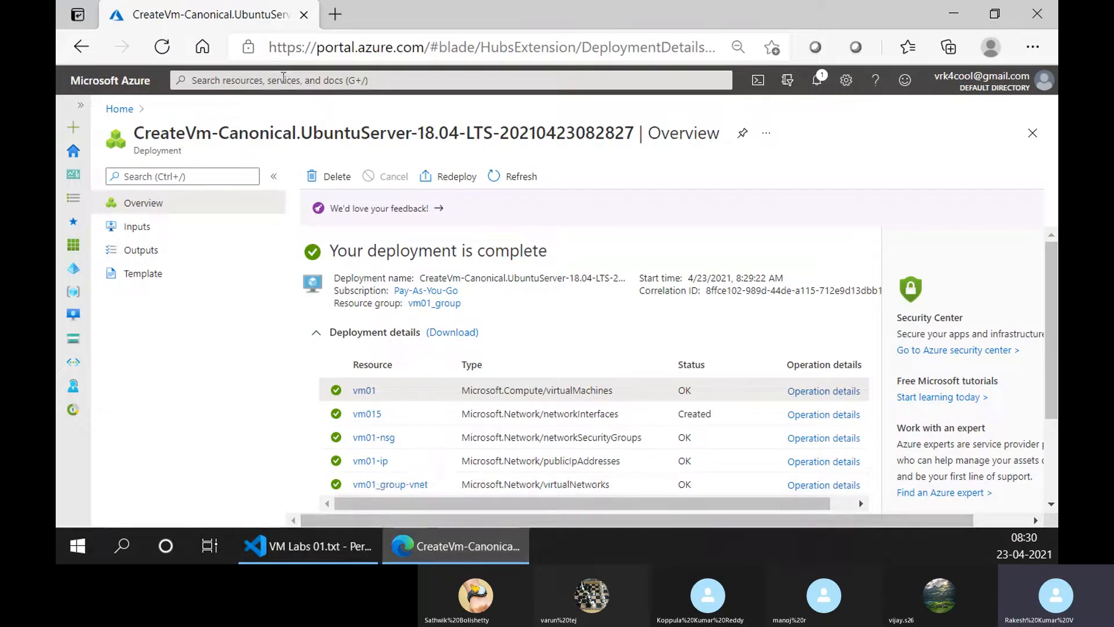
Open google.com in a new browser tab and search for "install nginx on ubuntu".
key("ctrl+t")
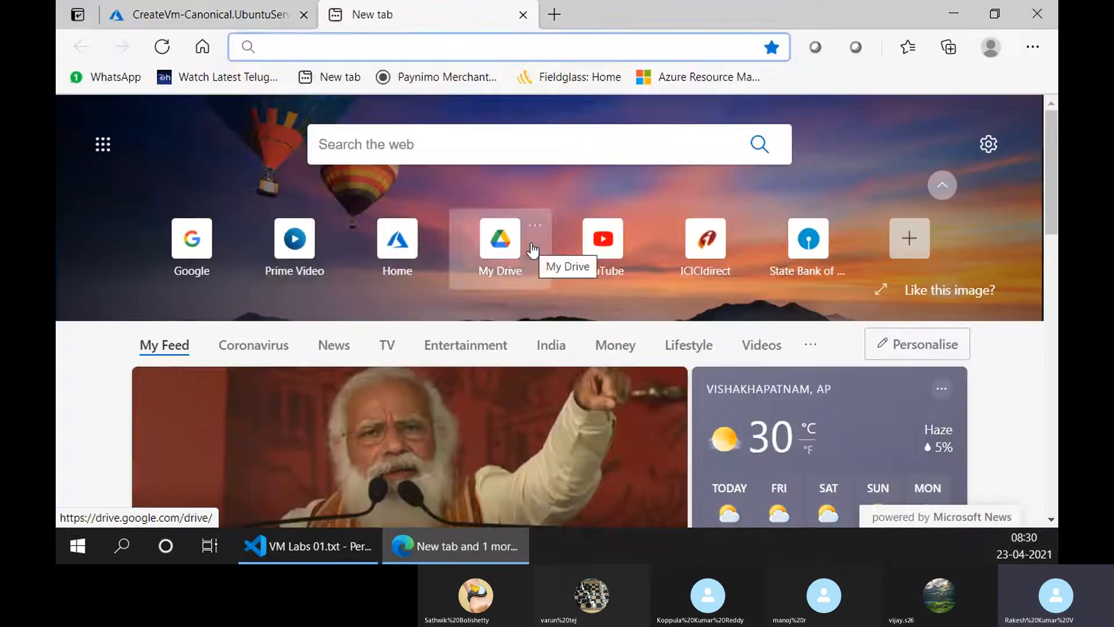
type("google.com")
key("Return")
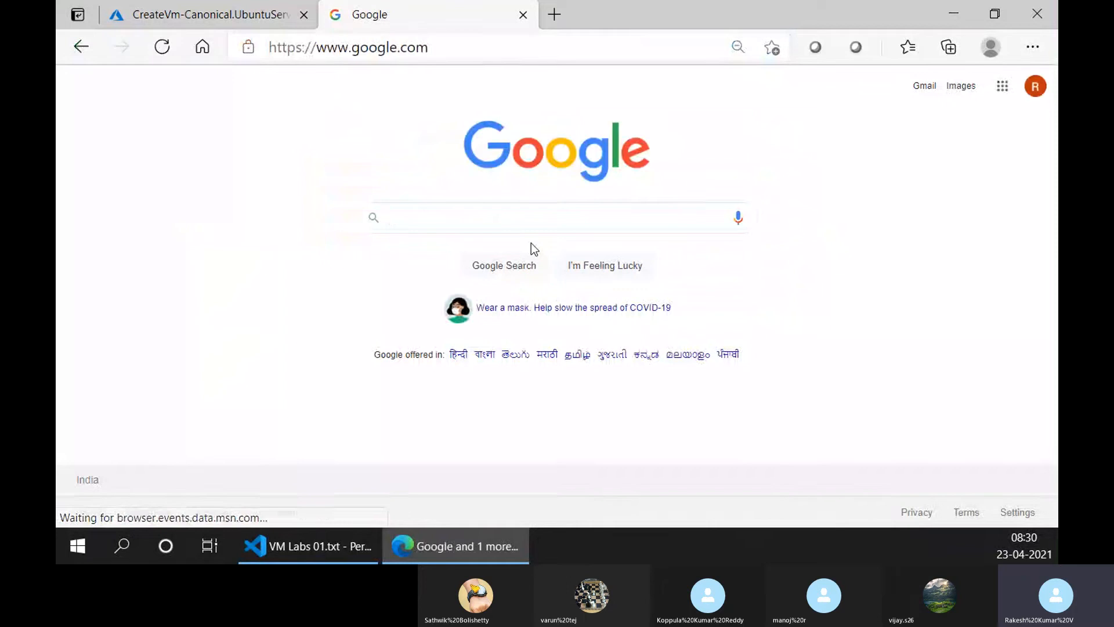
type("install n")
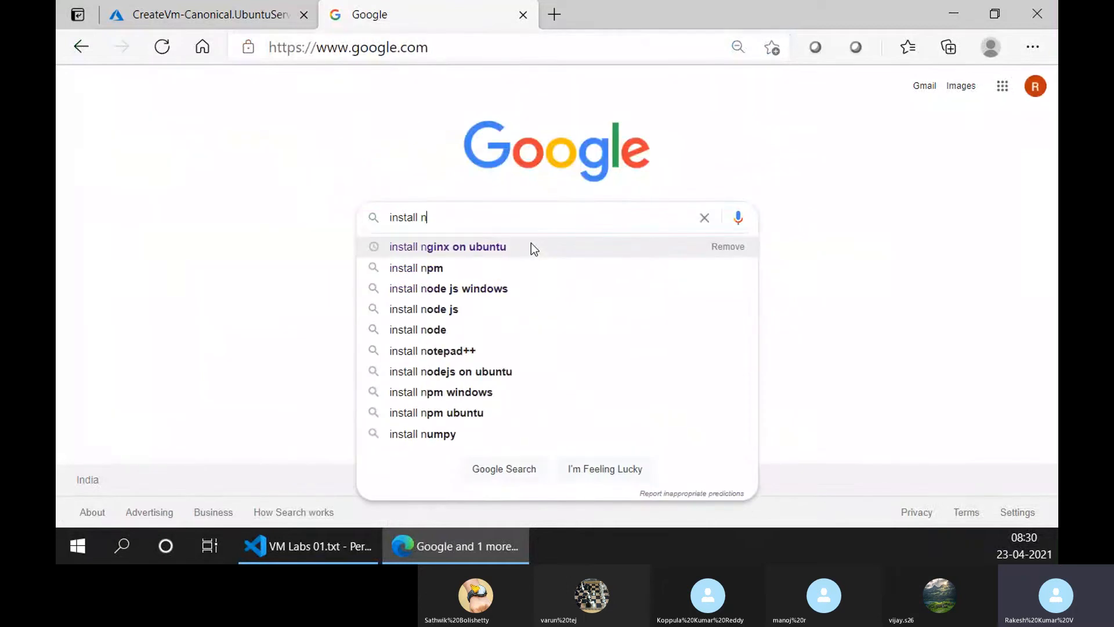
key("Down")
left_click(531, 244)
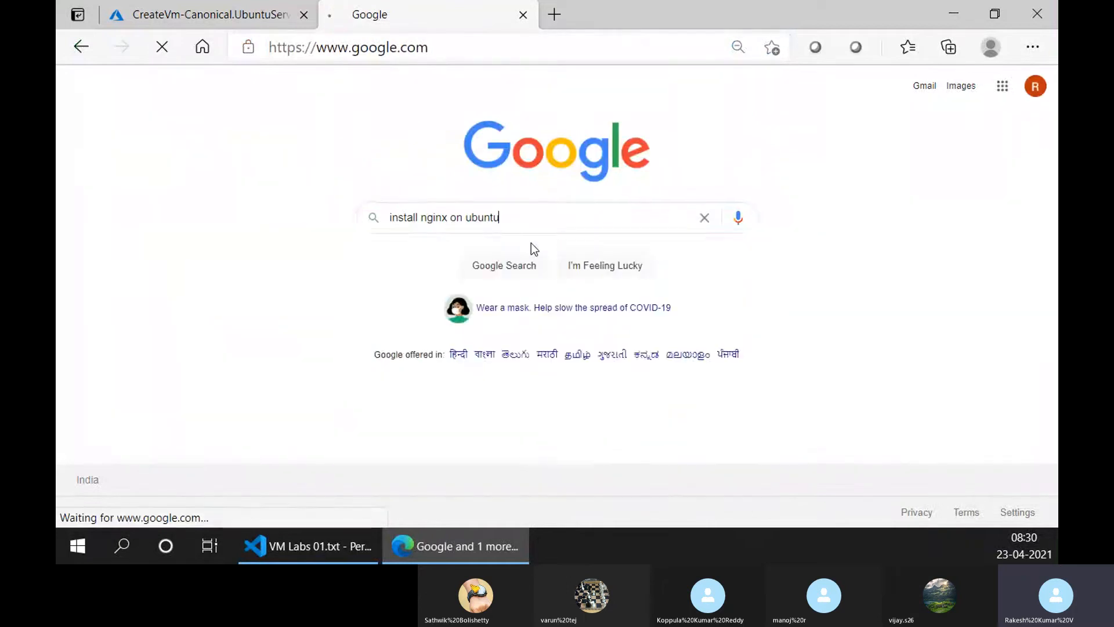
Open DigitalOcean's "How To Install Nginx on Ubuntu 18.04" tutorial in a separate tab and bring it into view.
left_click(340, 219, "ctrl")
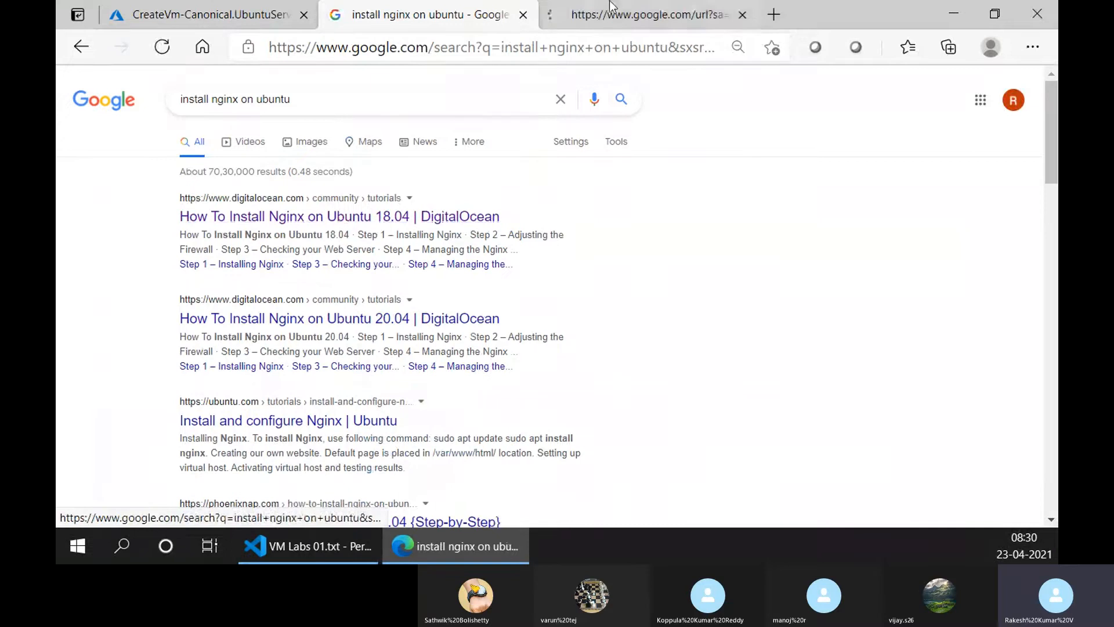
left_click(429, 15)
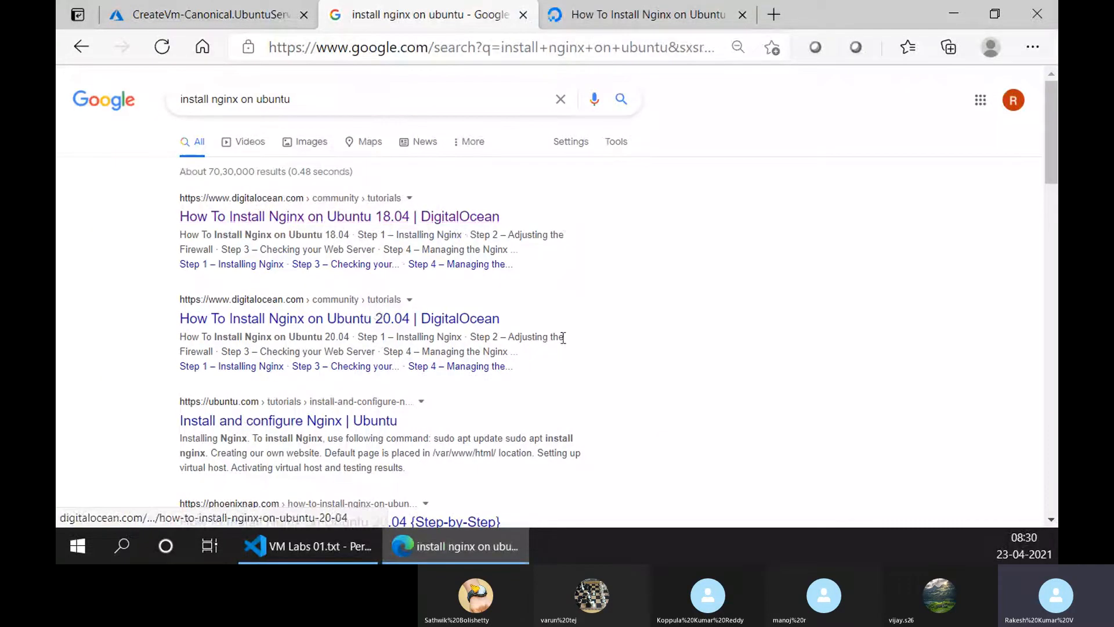
left_click(661, 6)
Examine the tutorial's Nginx installation commands and its section on adjusting the firewall with ufw.
scroll(388, 326, "down", 10)
scroll(355, 372, "down", 10)
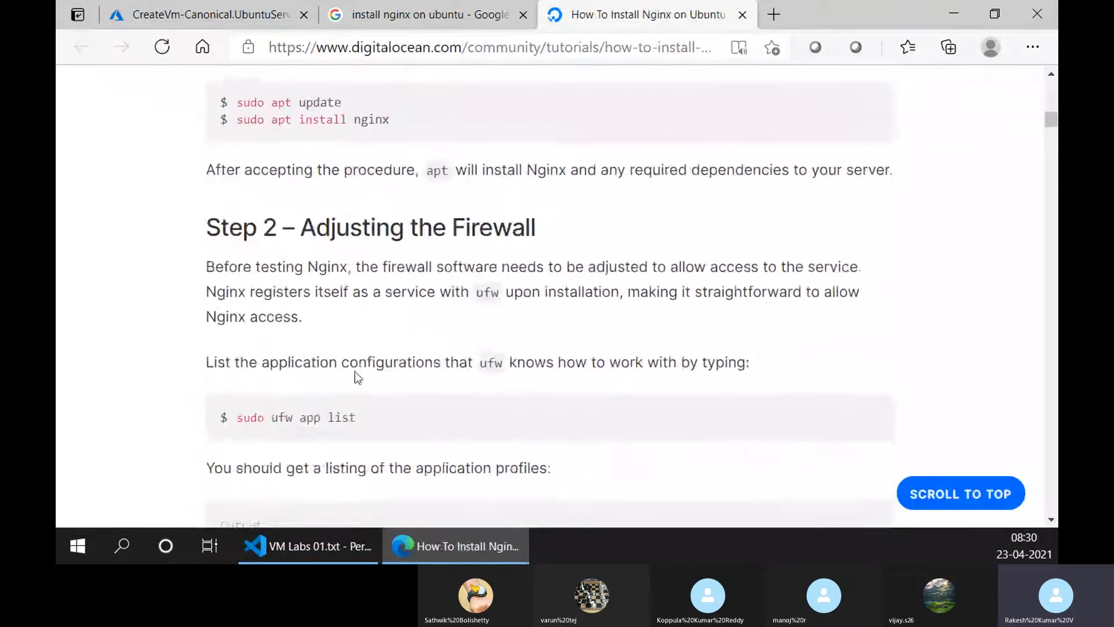
scroll(355, 372, "up", 5)
scroll(361, 372, "down", 15)
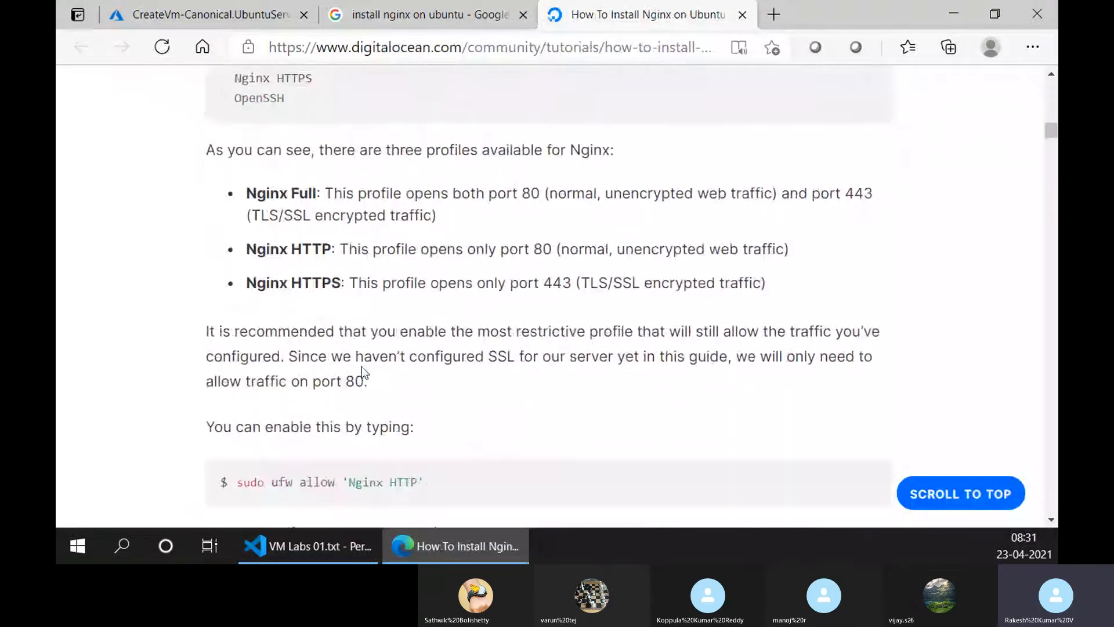
scroll(365, 369, "up", 6)
scroll(365, 369, "up", 15)
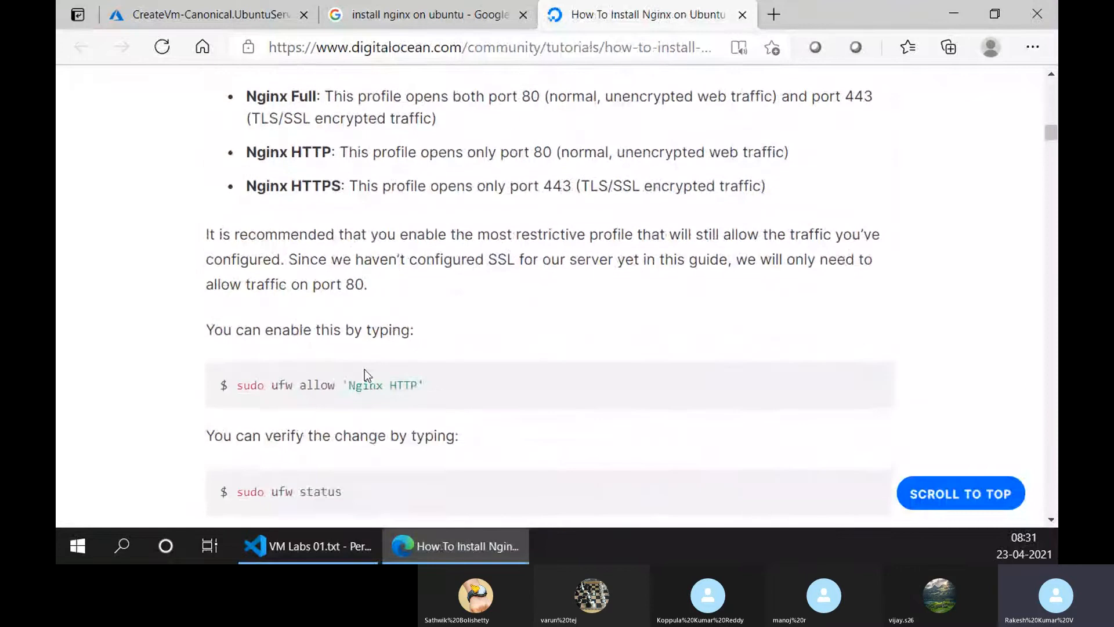
scroll(366, 370, "up", 12)
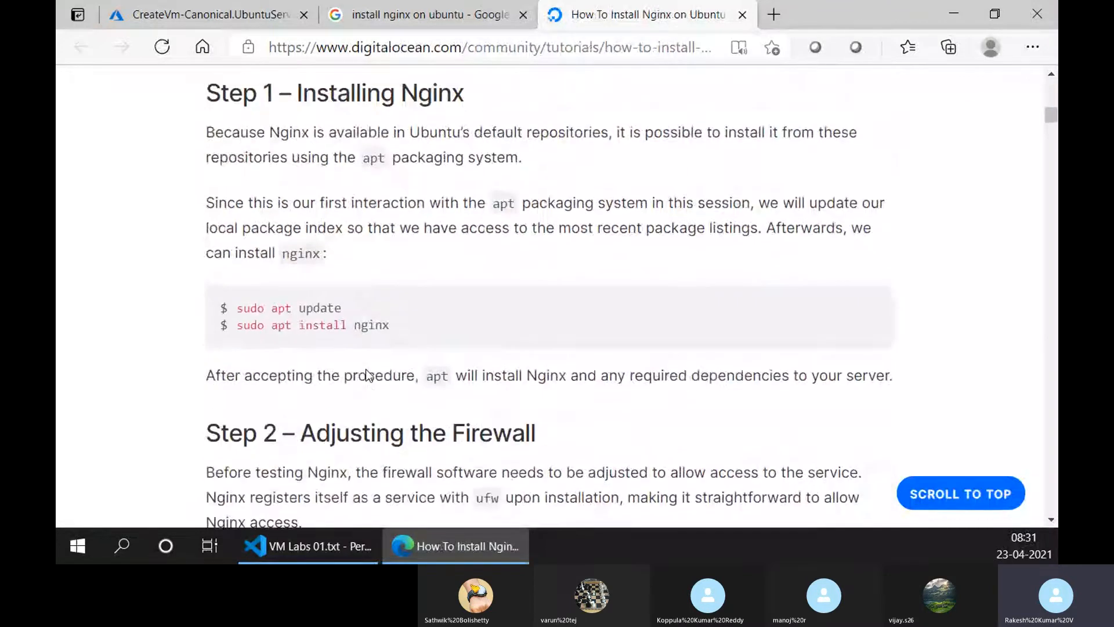
scroll(366, 369, "down", 6)
scroll(367, 369, "down", 1)
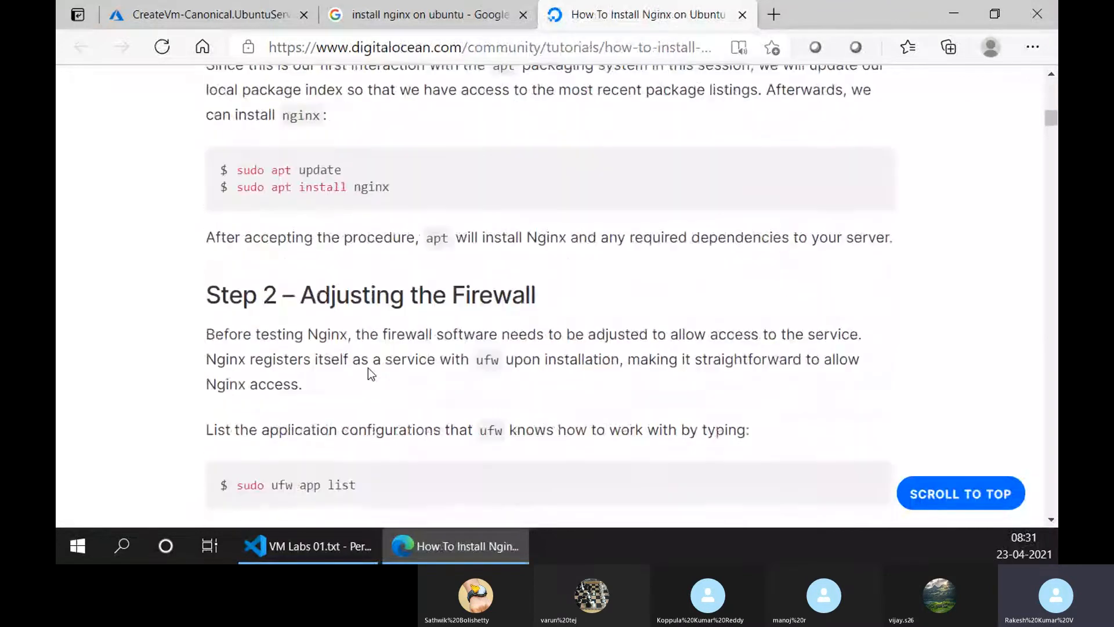
scroll(368, 367, "down", 4)
scroll(368, 366, "up", 3)
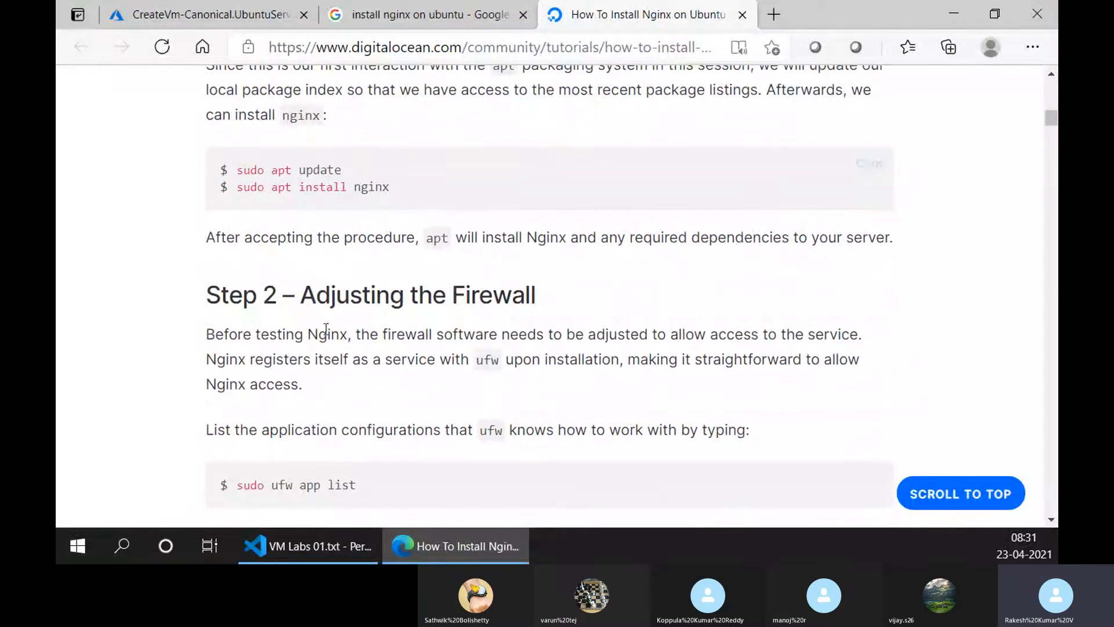
scroll(320, 326, "down", 3)
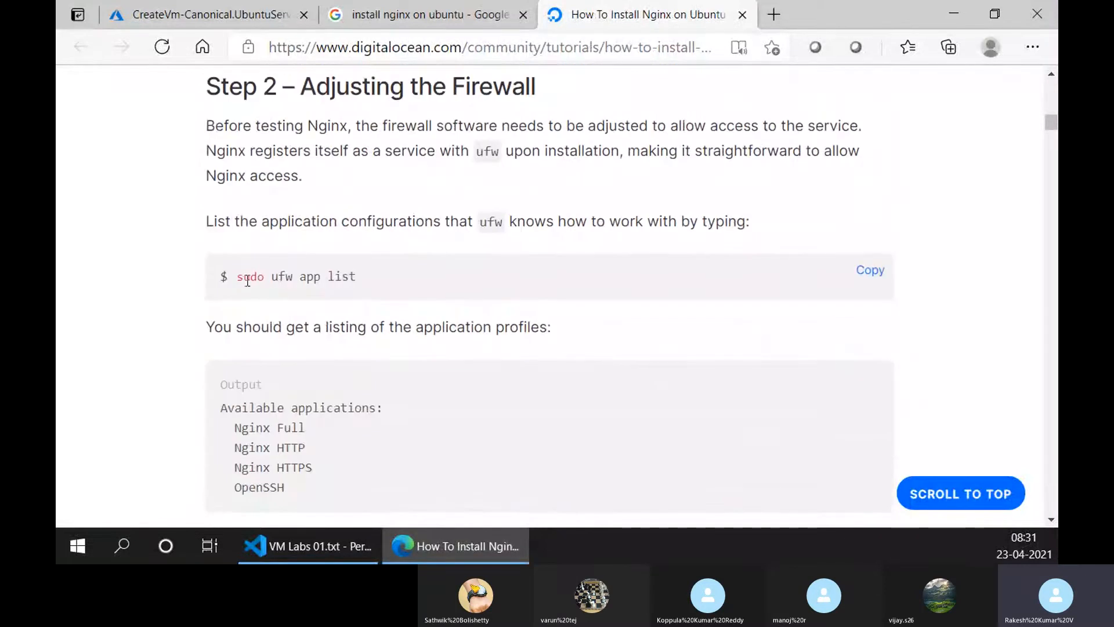
Examine the tutorial's ufw commands and Nginx firewall profiles, and recheck its apt installation commands.
left_click_drag(241, 277, 351, 281)
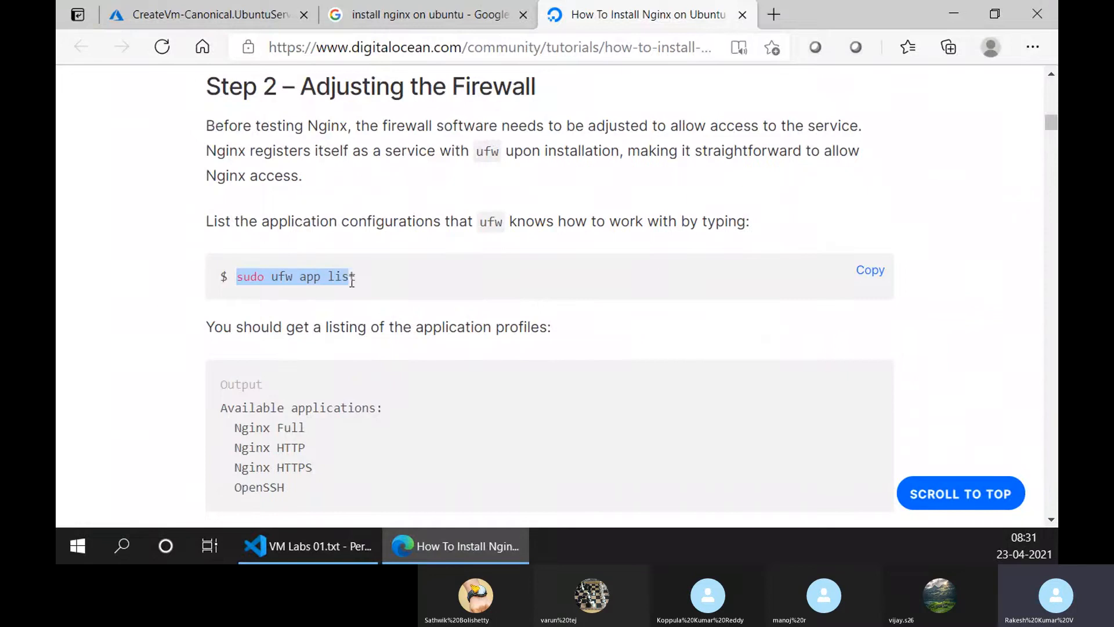
scroll(334, 302, "down", 10)
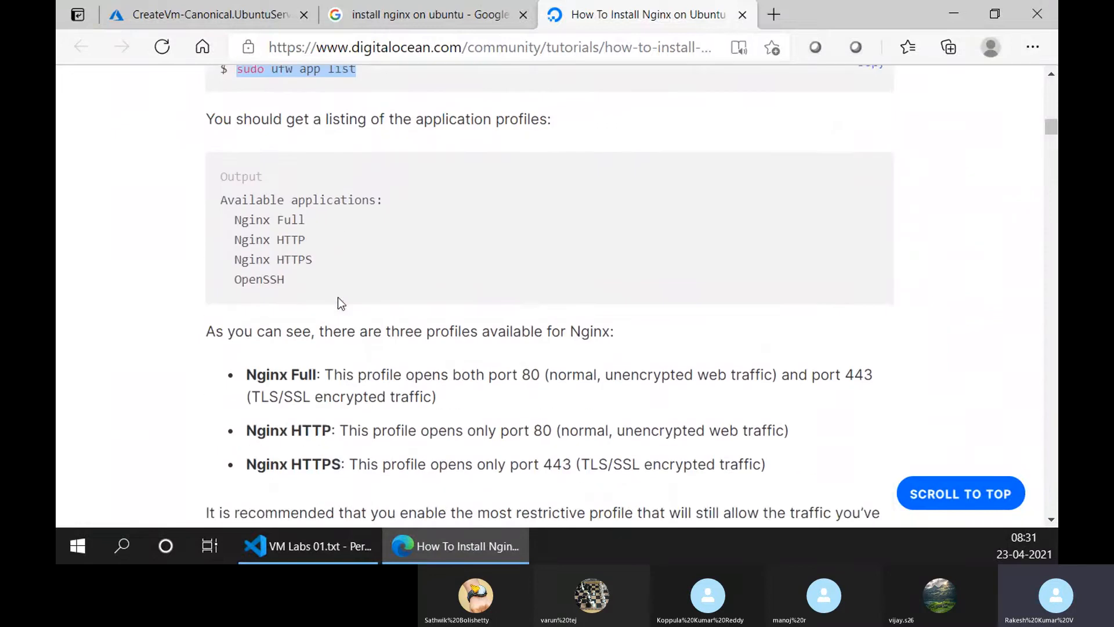
scroll(358, 292, "down", 3)
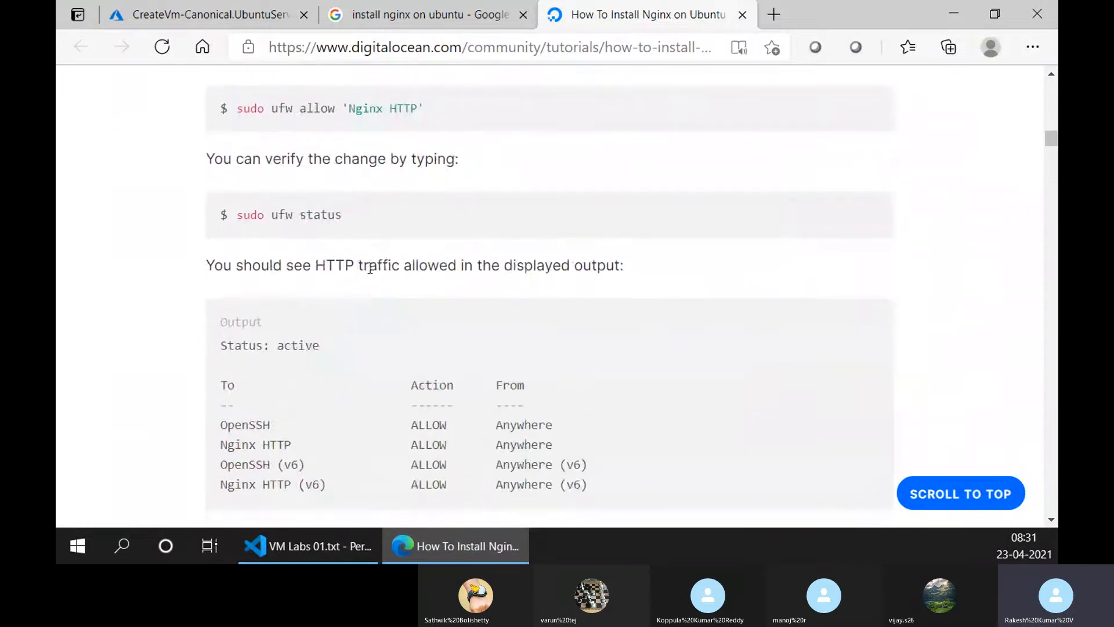
scroll(370, 268, "up", 14)
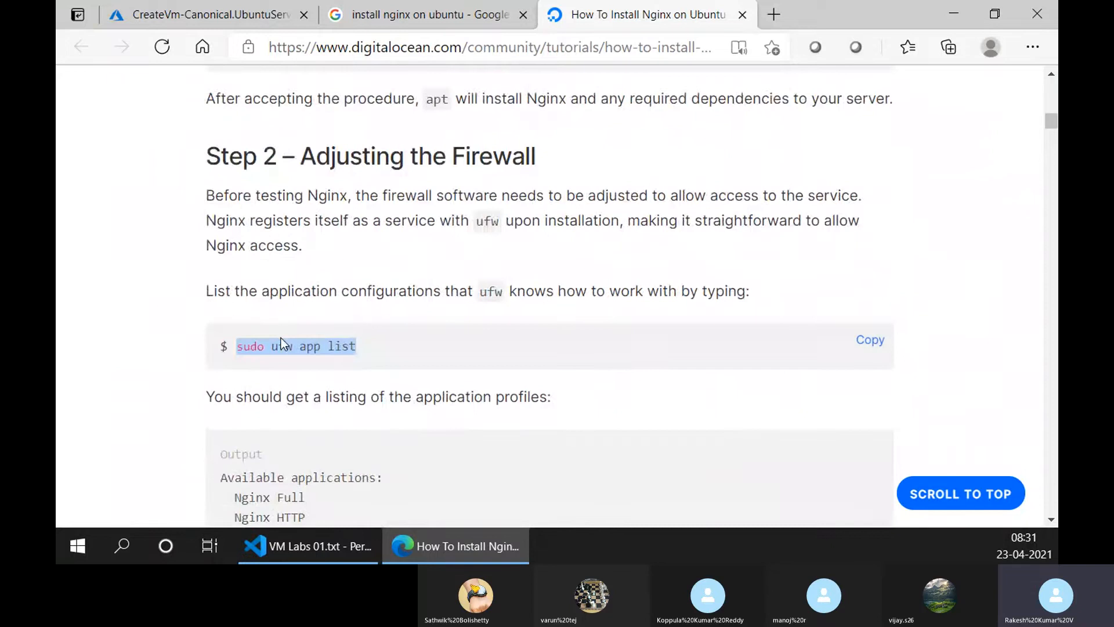
scroll(326, 371, "up", 6)
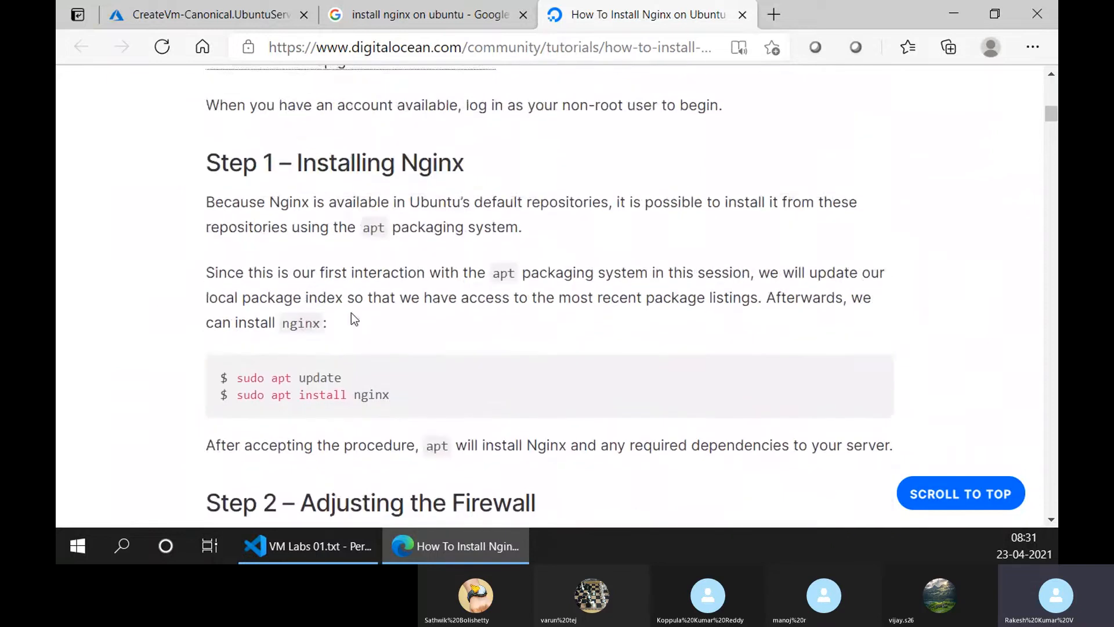
scroll(360, 355, "down", 8)
scroll(360, 353, "down", 2)
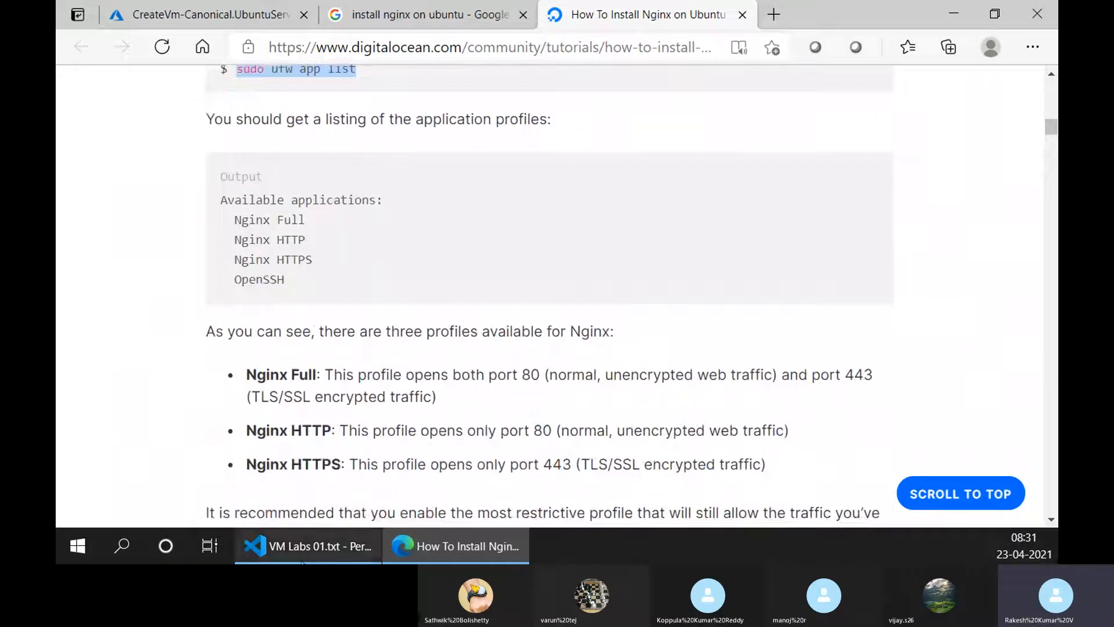
Return to the Azure portal, open vm01 from the vm01_group resource group, and copy its public IP address.
left_click(308, 546)
left_click(414, 544)
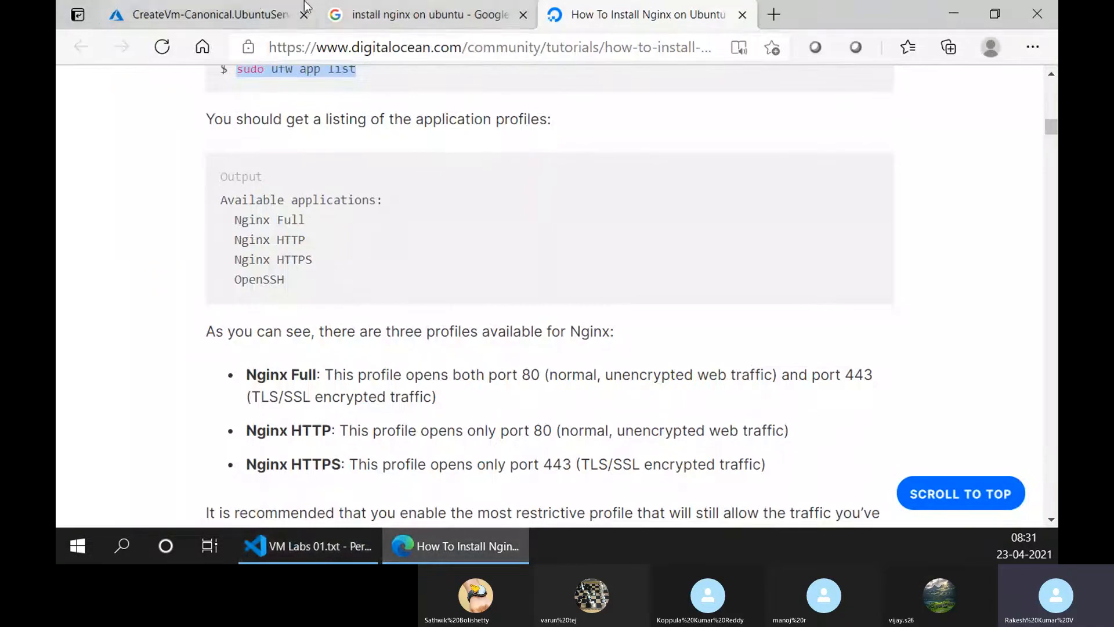
left_click(232, 15)
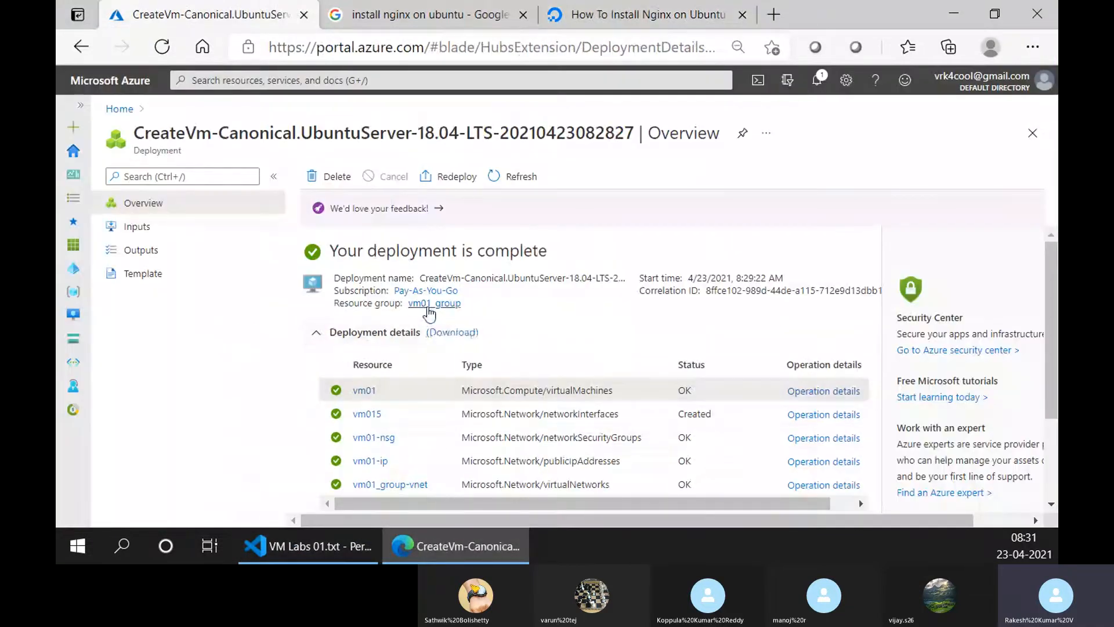
left_click(439, 303)
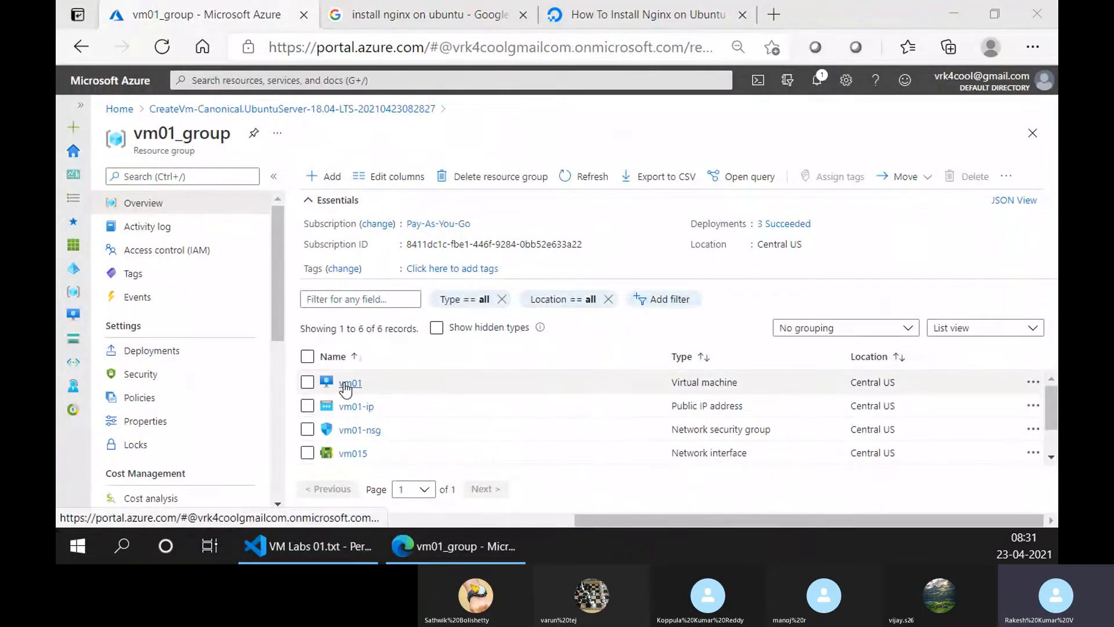
left_click(349, 384)
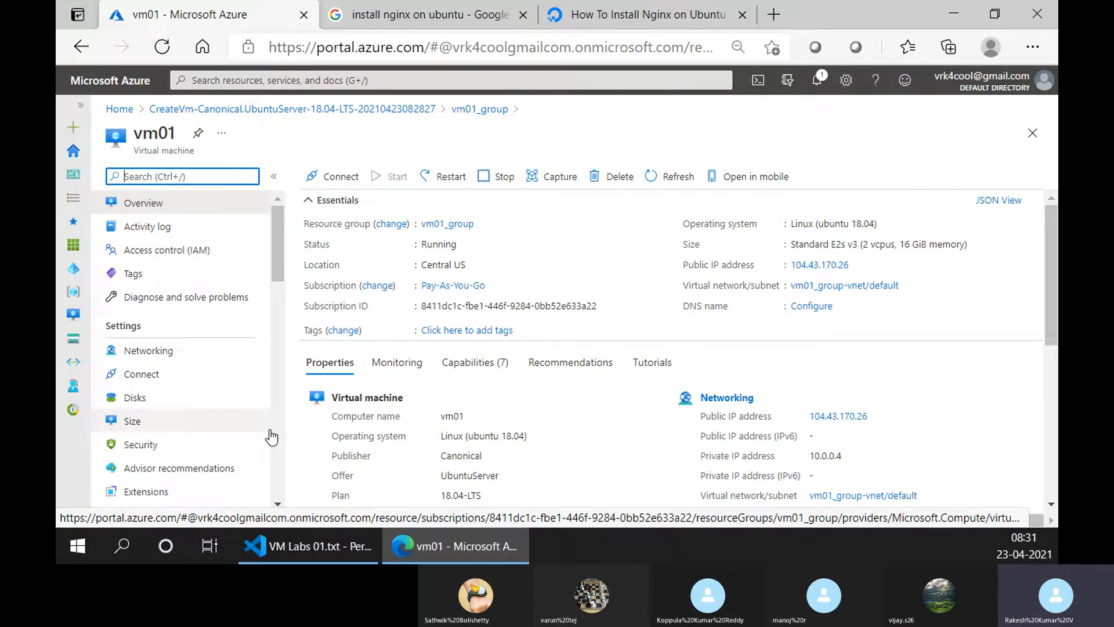
scroll(201, 453, "down", 4)
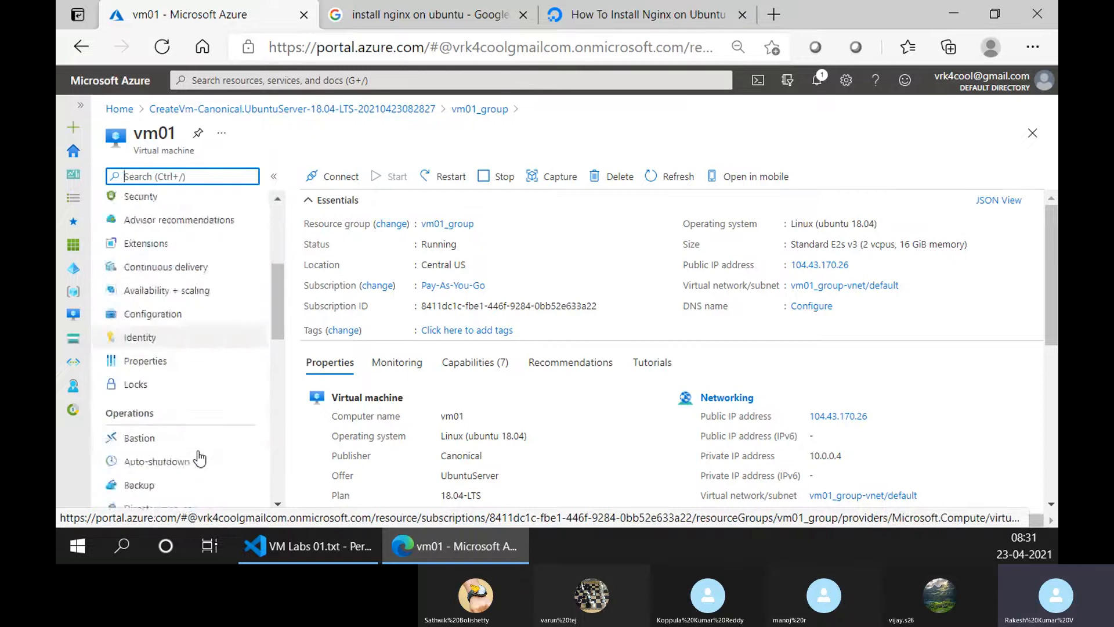
scroll(200, 459, "down", 1)
scroll(191, 439, "up", 5)
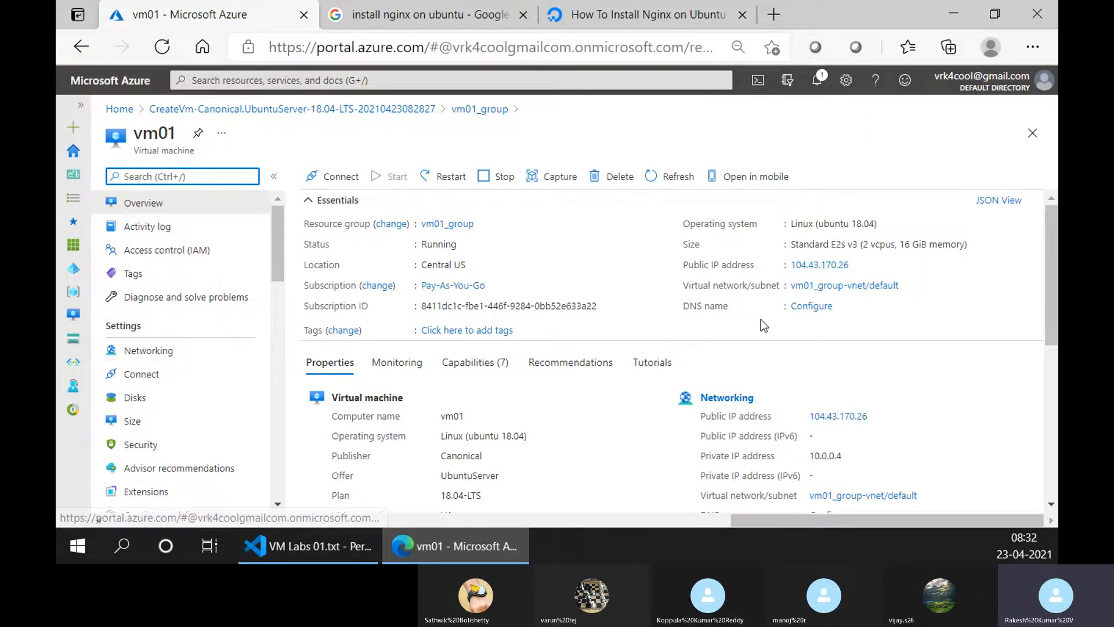
left_click(858, 265)
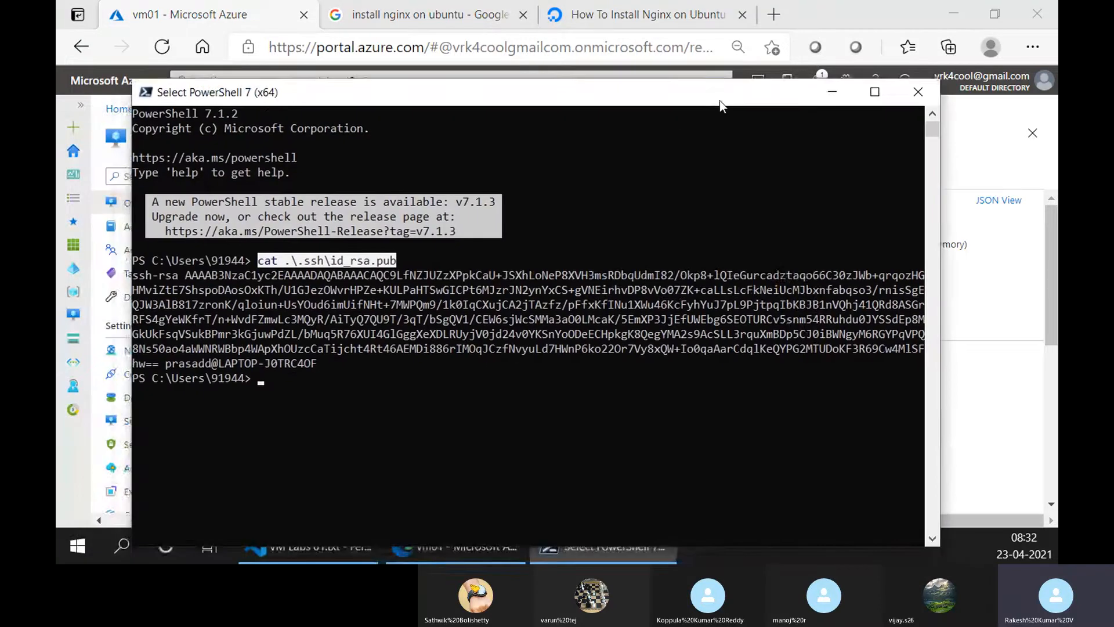
Switch to the PowerShell 7 window, clear the console with cls and maximize it.
type("cls")
key("Return")
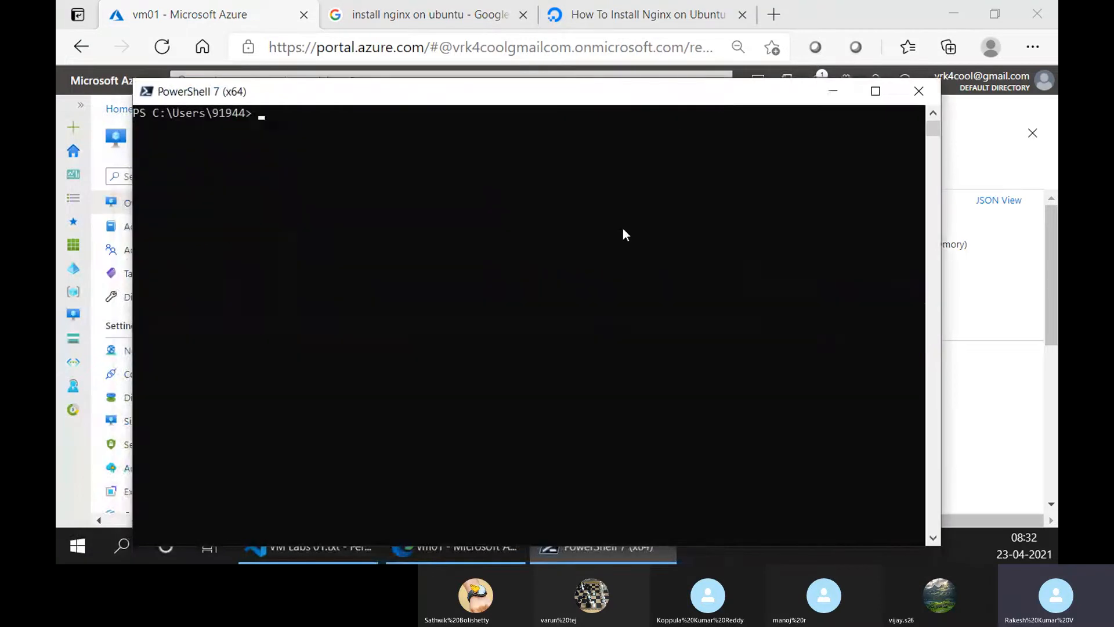
left_click(876, 92)
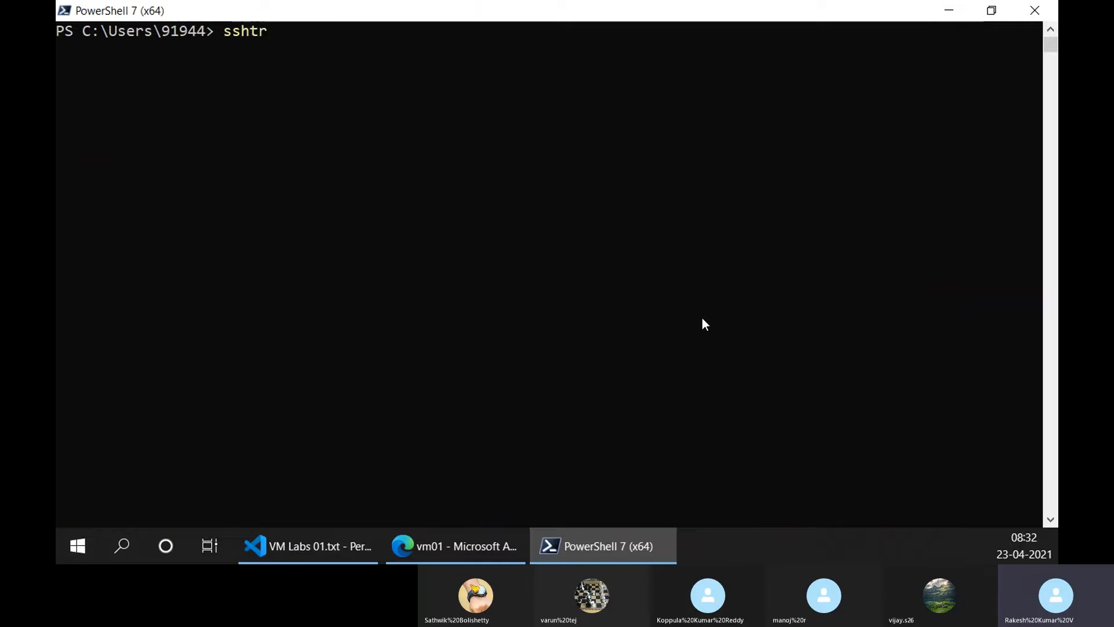
type("ssh trainer@")
key("ctrl+v")
key("Return")
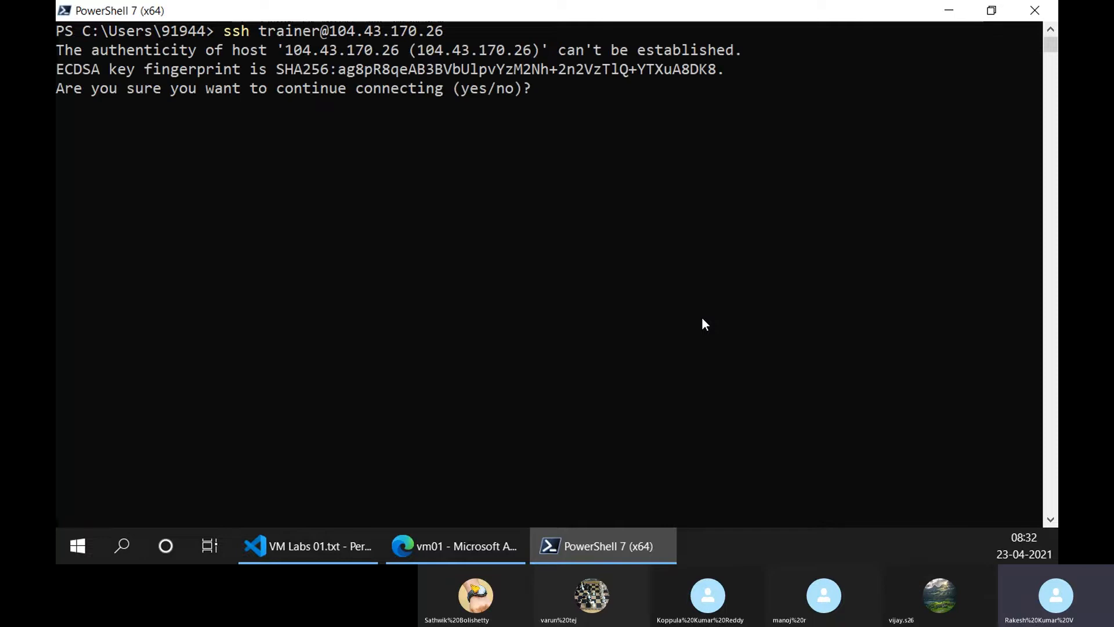
type("yes")
key("Return")
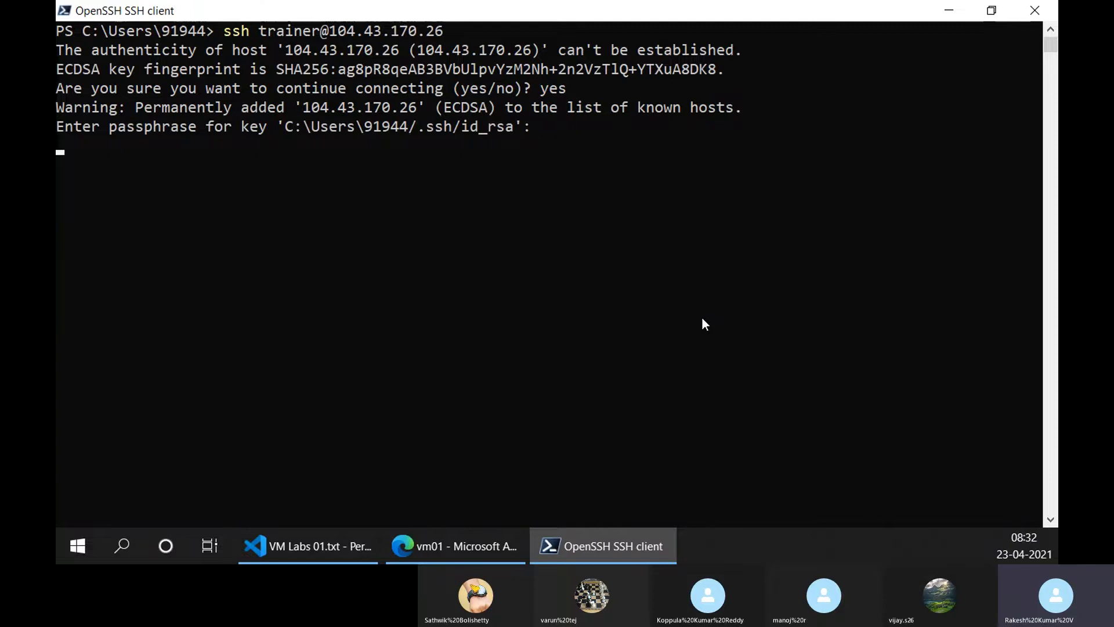
key("Return")
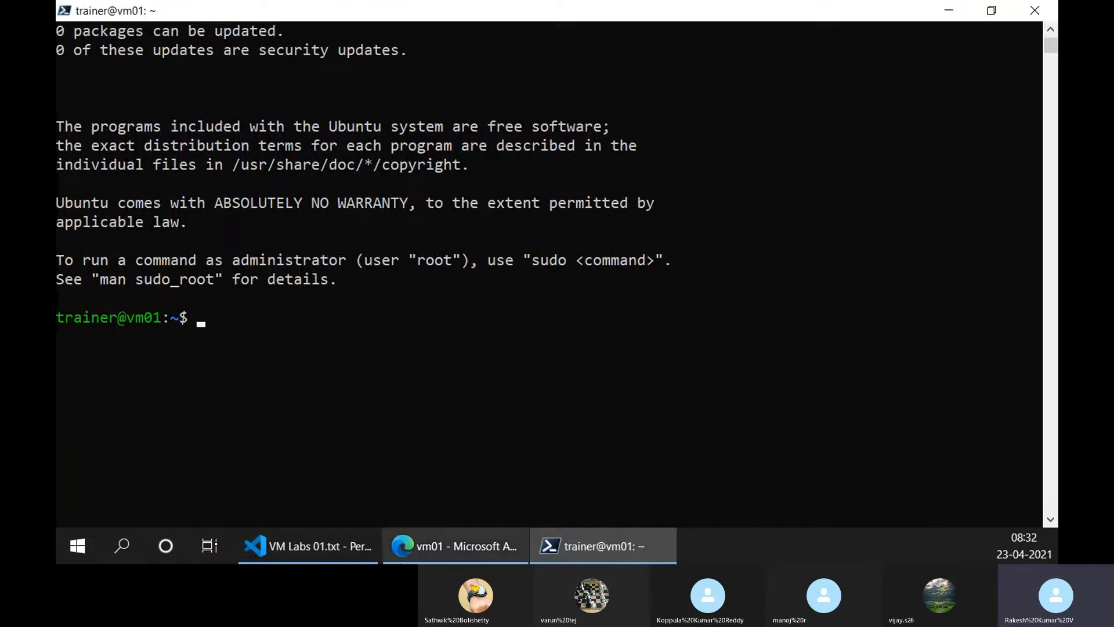
Review the SSH login output and vm01's overview in the Azure portal, then return to the SSH session.
scroll(445, 280, "up", 6)
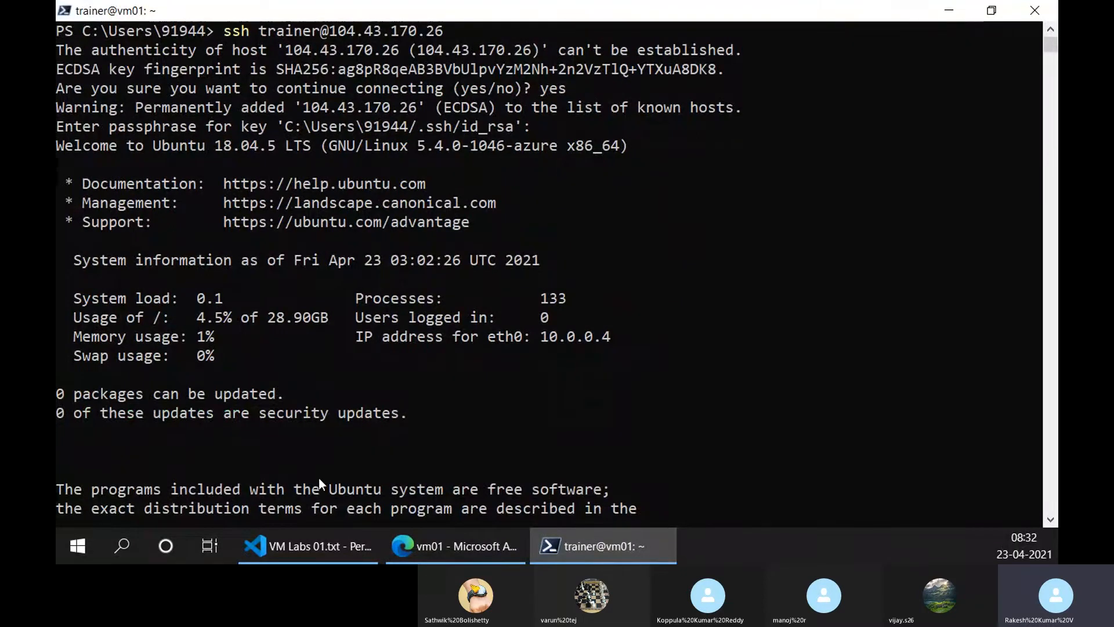
scroll(348, 459, "down", 5)
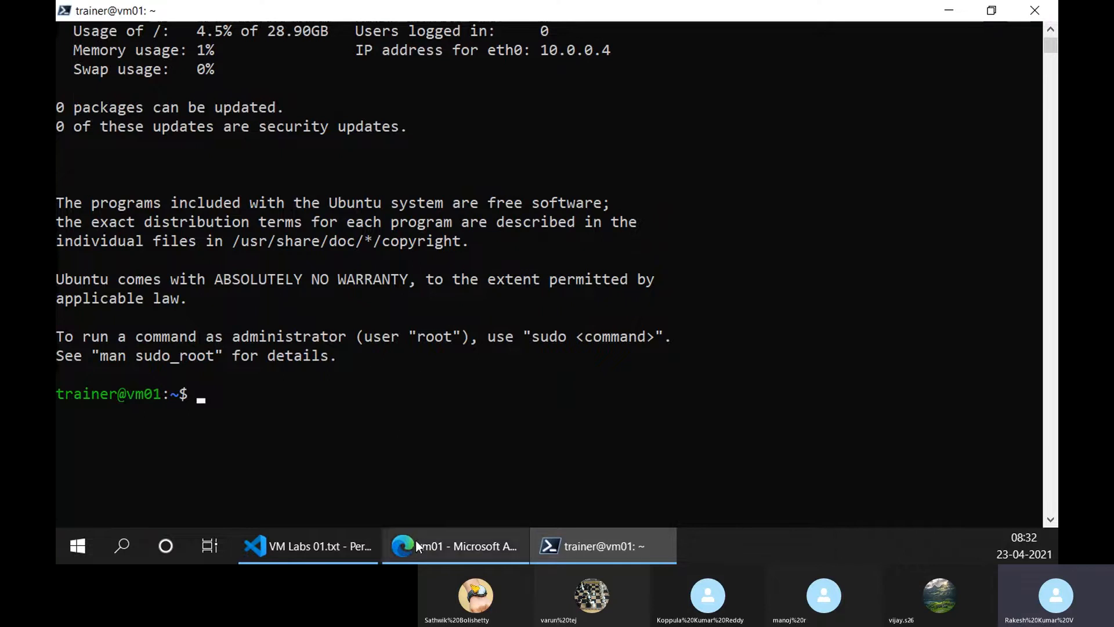
scroll(302, 372, "down", 2)
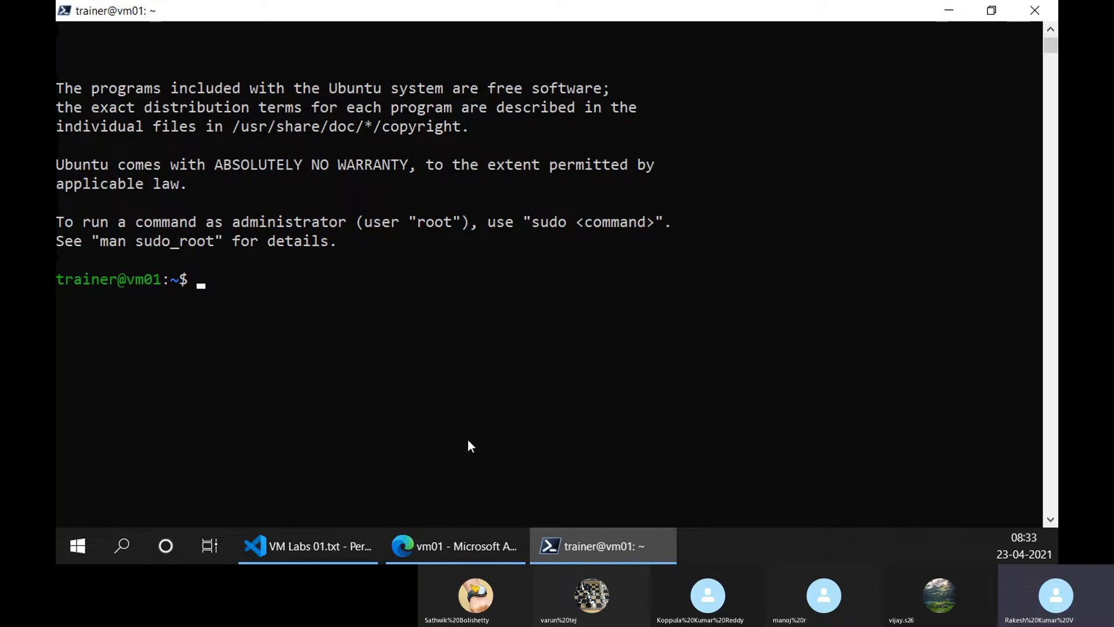
left_click(458, 549)
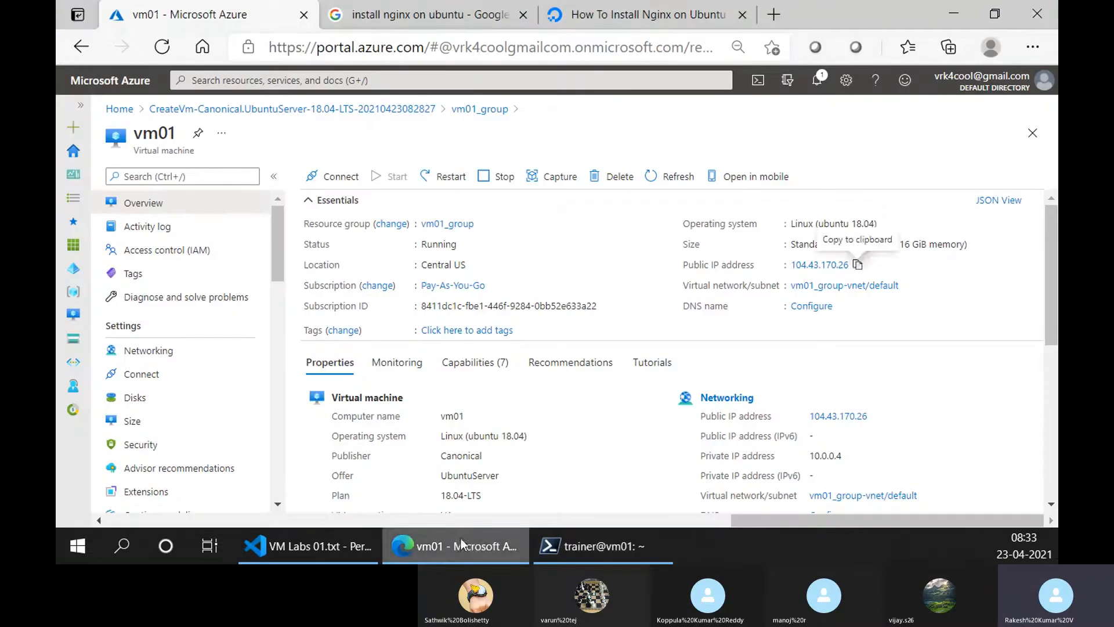
scroll(520, 356, "down", 3)
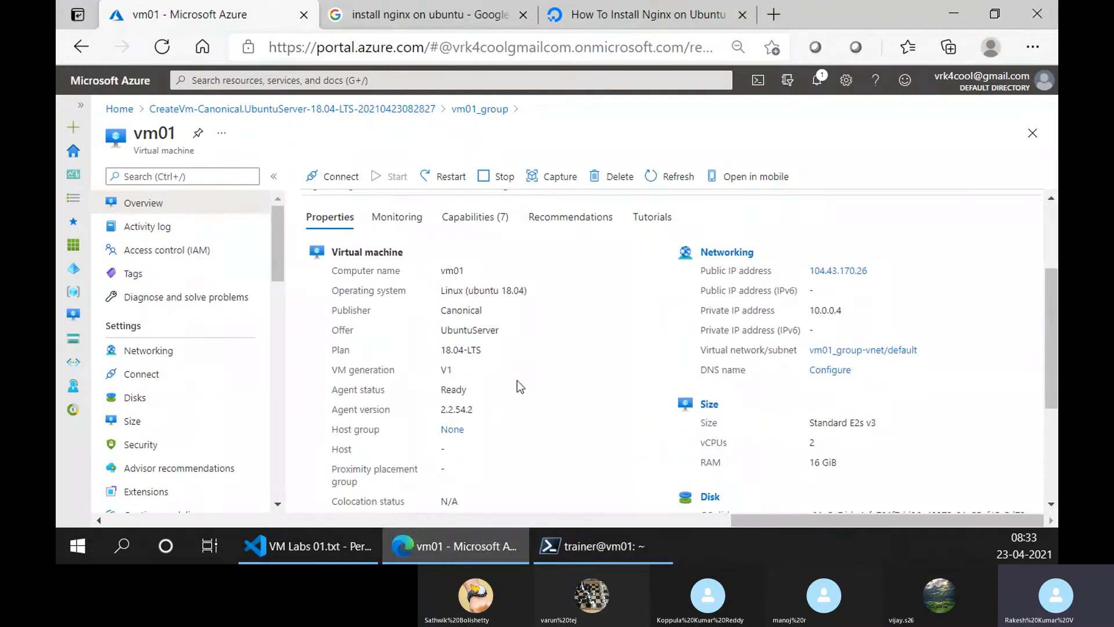
scroll(494, 354, "up", 3)
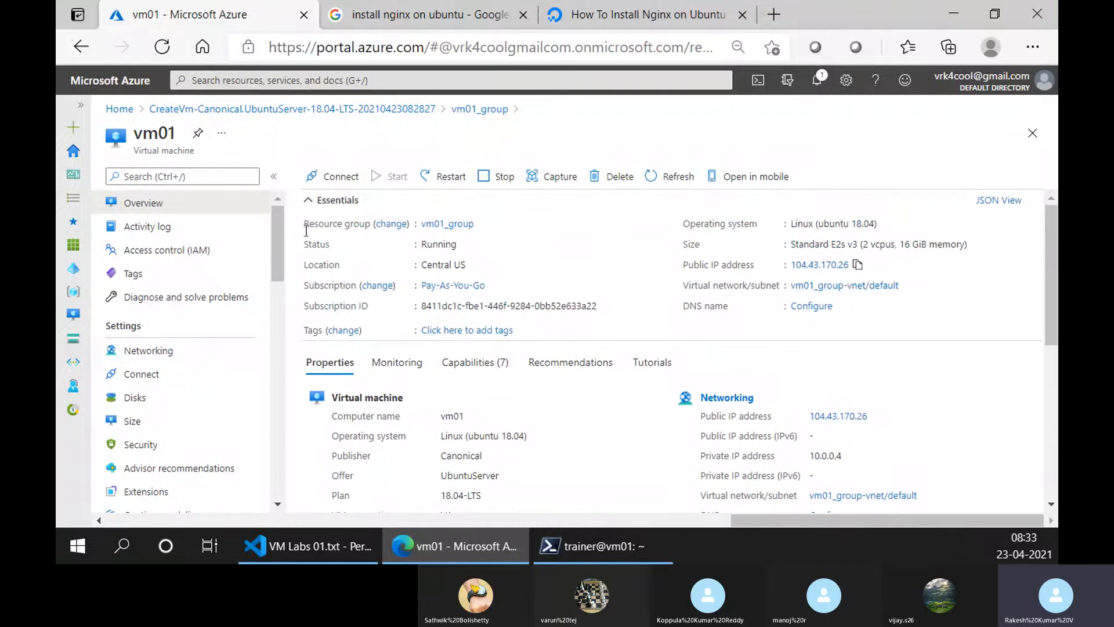
left_click(632, 543)
left_click(472, 546)
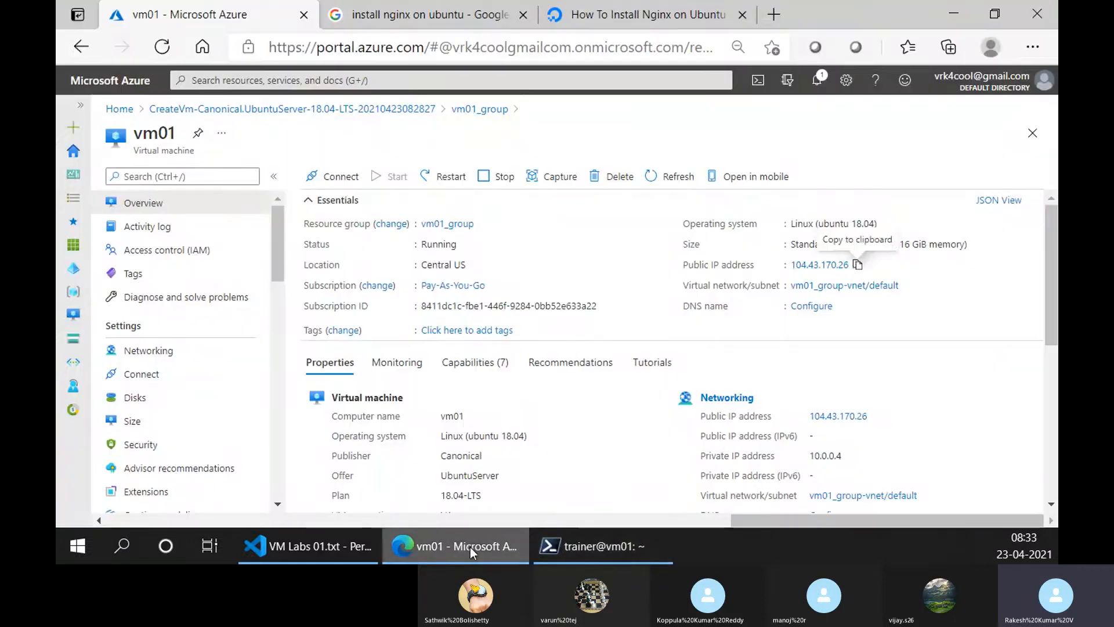
left_click(593, 547)
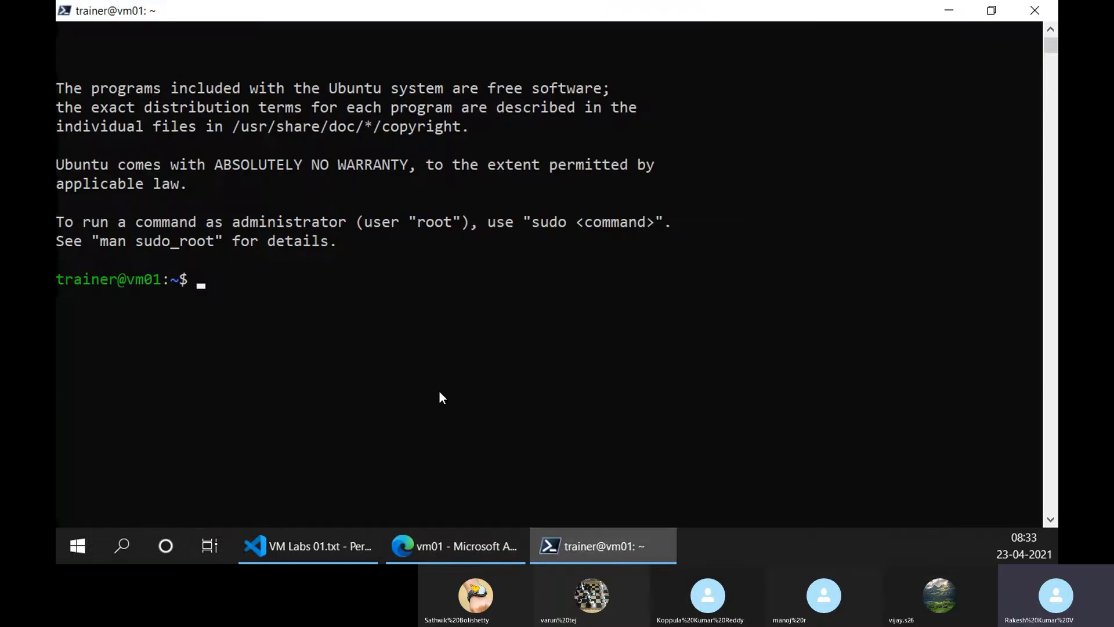
Run sudo apt update on vm01 to refresh the package lists, and look through its output.
type("sudo")
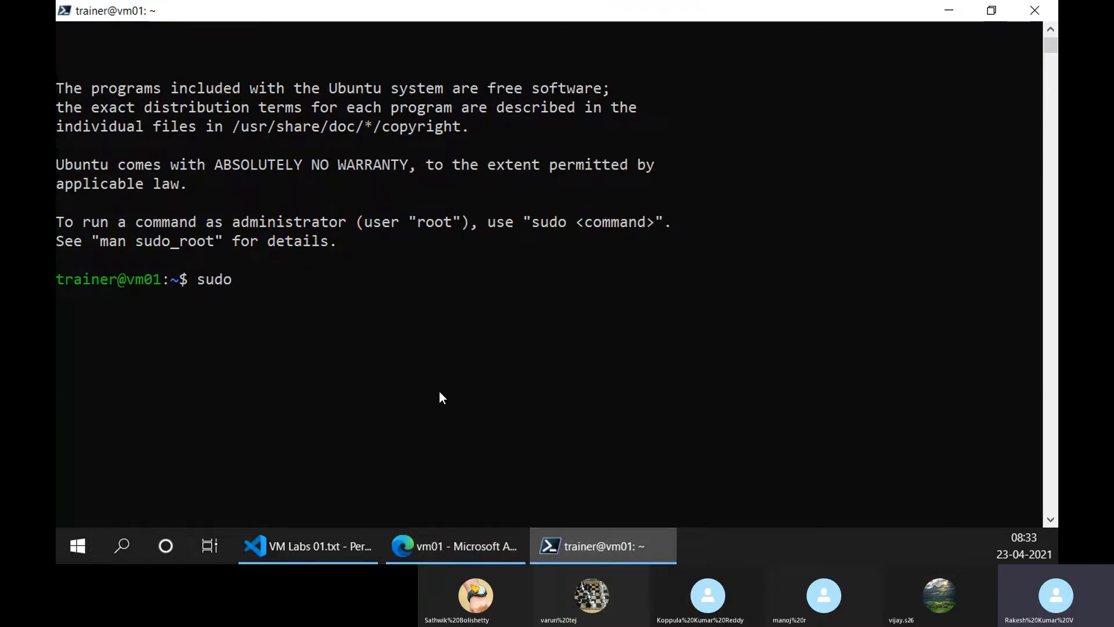
type(" apt")
key("BackSpace")
type("pt upd")
key("BackSpace")
type("date")
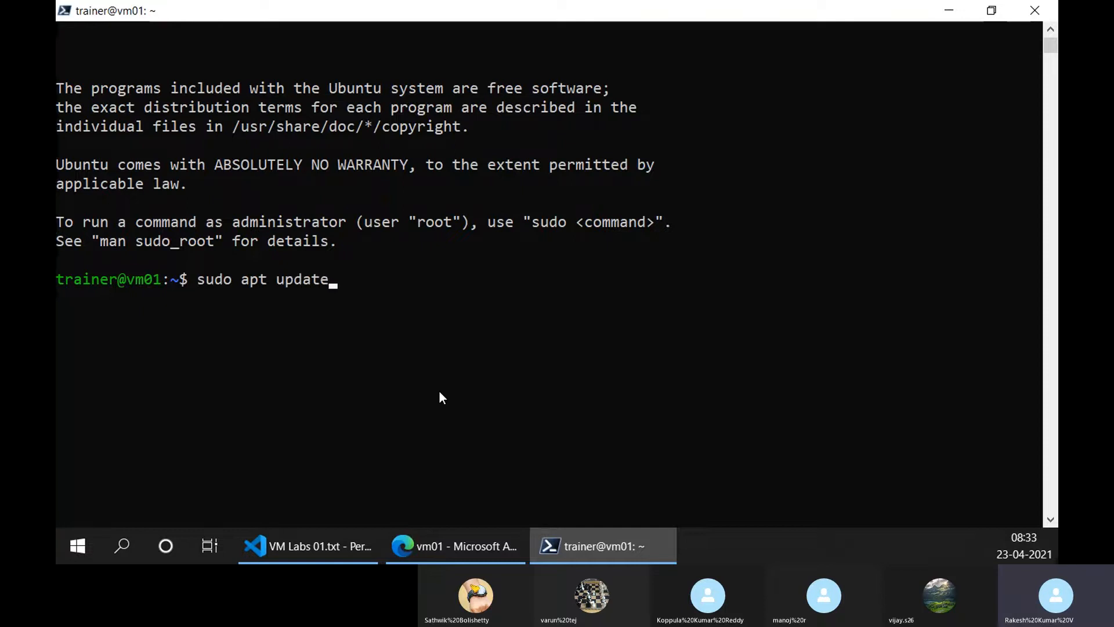
key("Return")
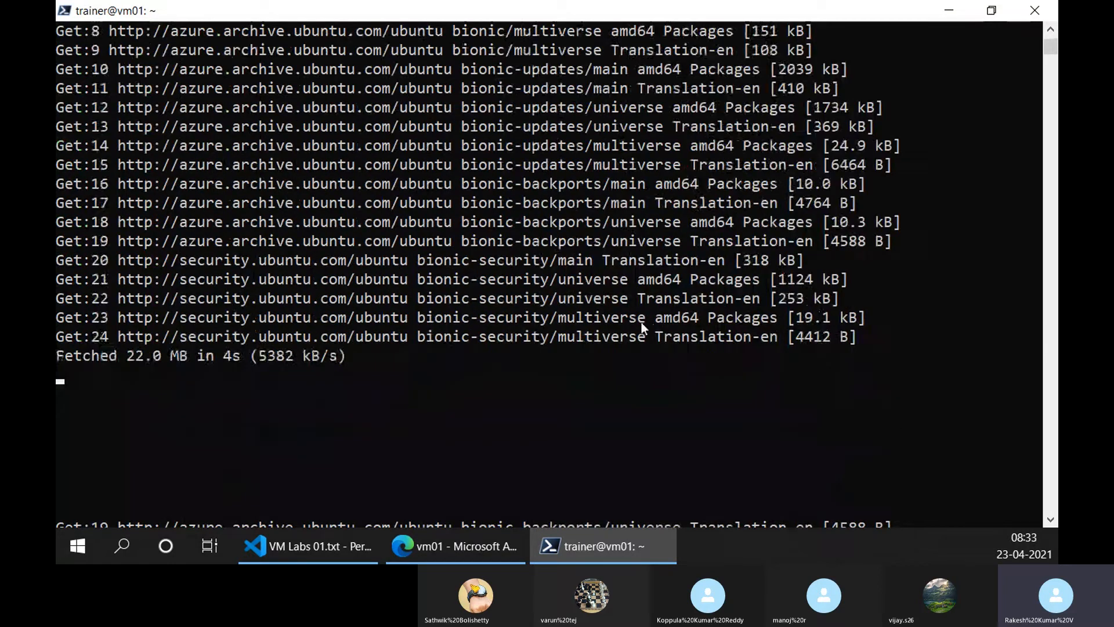
scroll(642, 322, "up", 6)
scroll(639, 424, "down", 3)
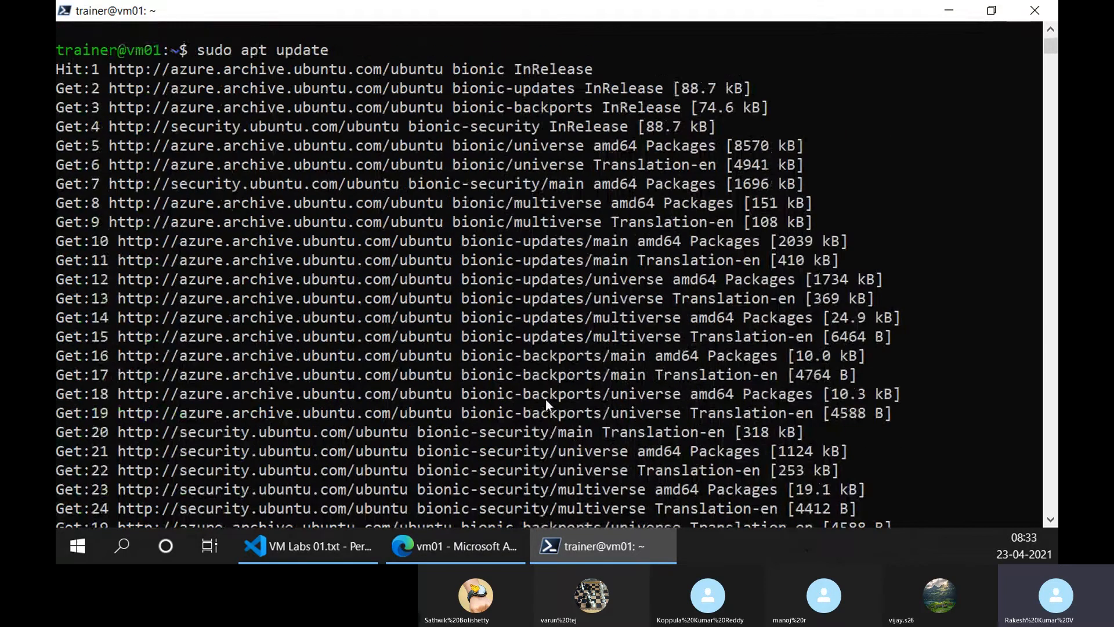
scroll(695, 395, "down", 3)
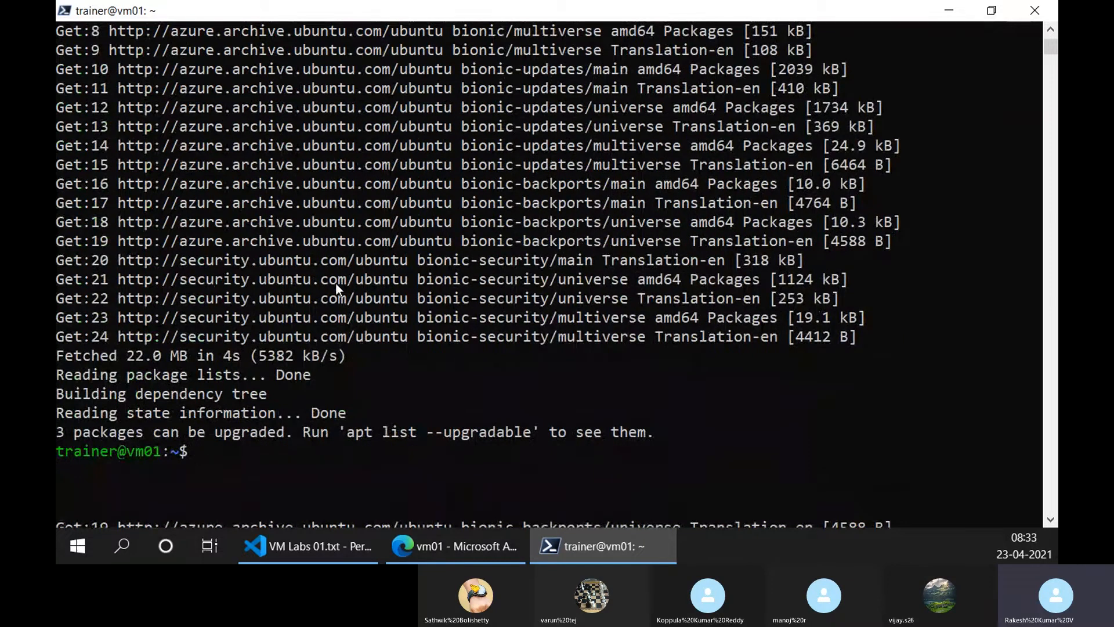
Install Nginx on vm01 with sudo apt install nginx and answer Y to continue the installation.
type("sudo apt")
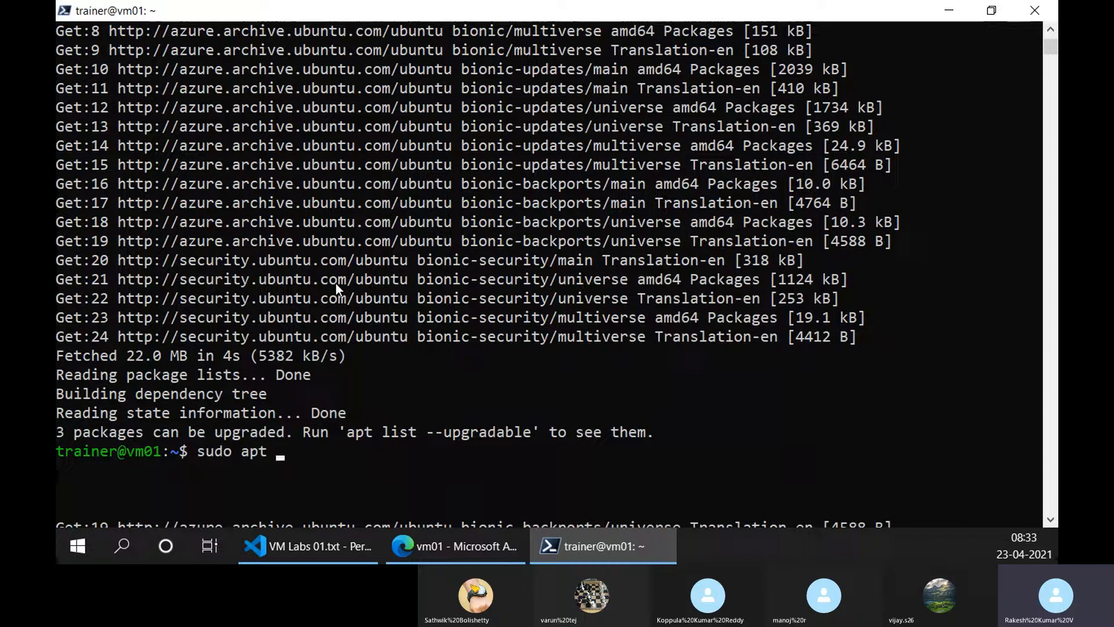
type("install n")
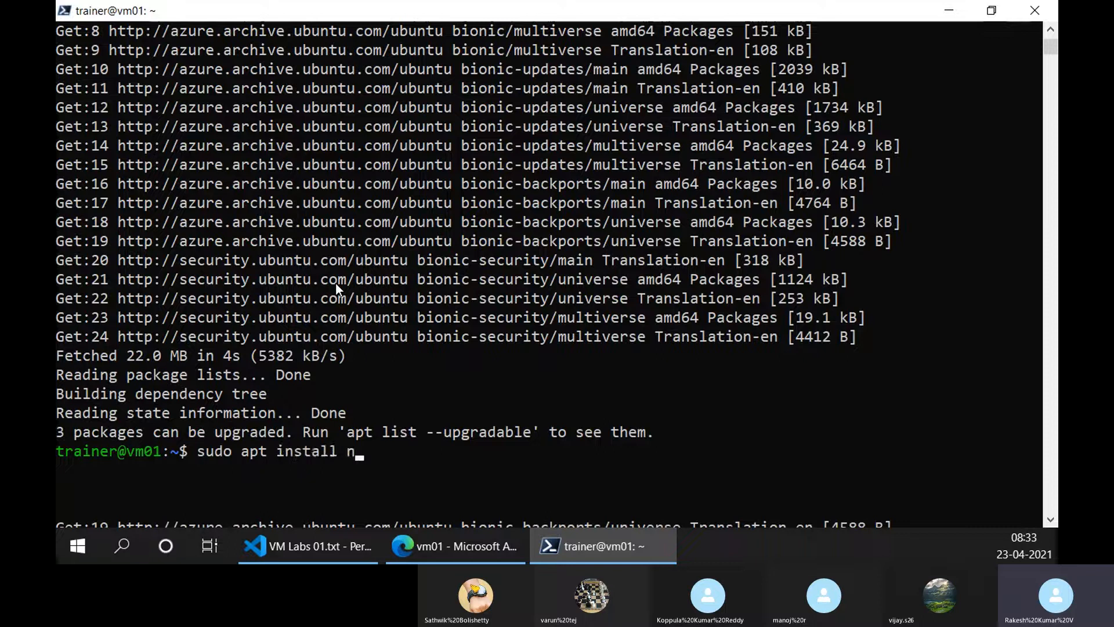
type("ginx")
key("Return")
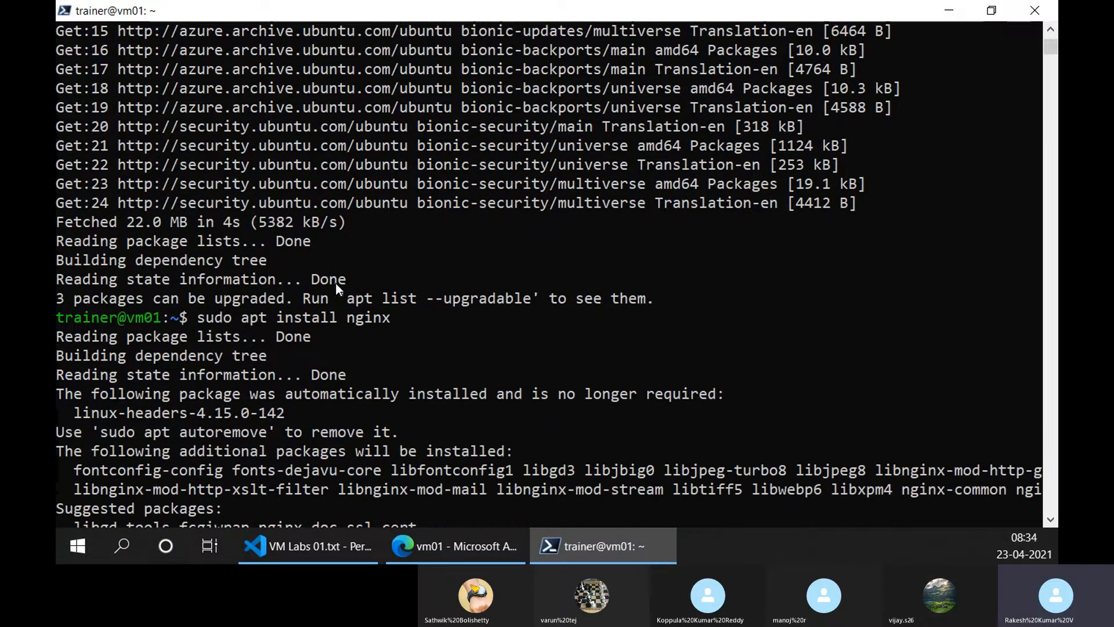
type("Y")
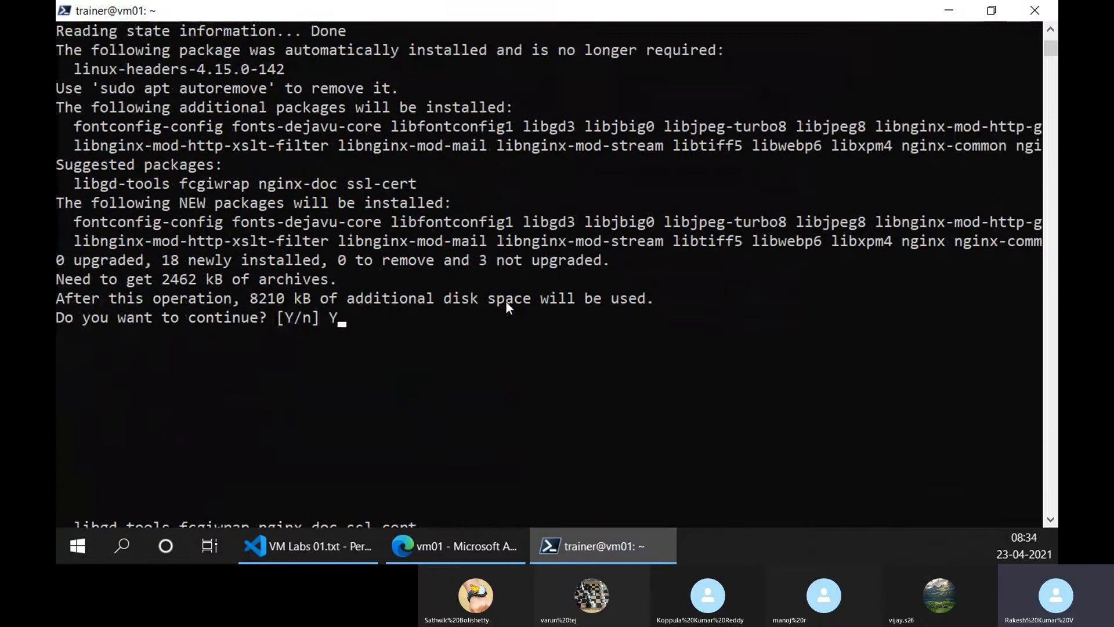
key("Return")
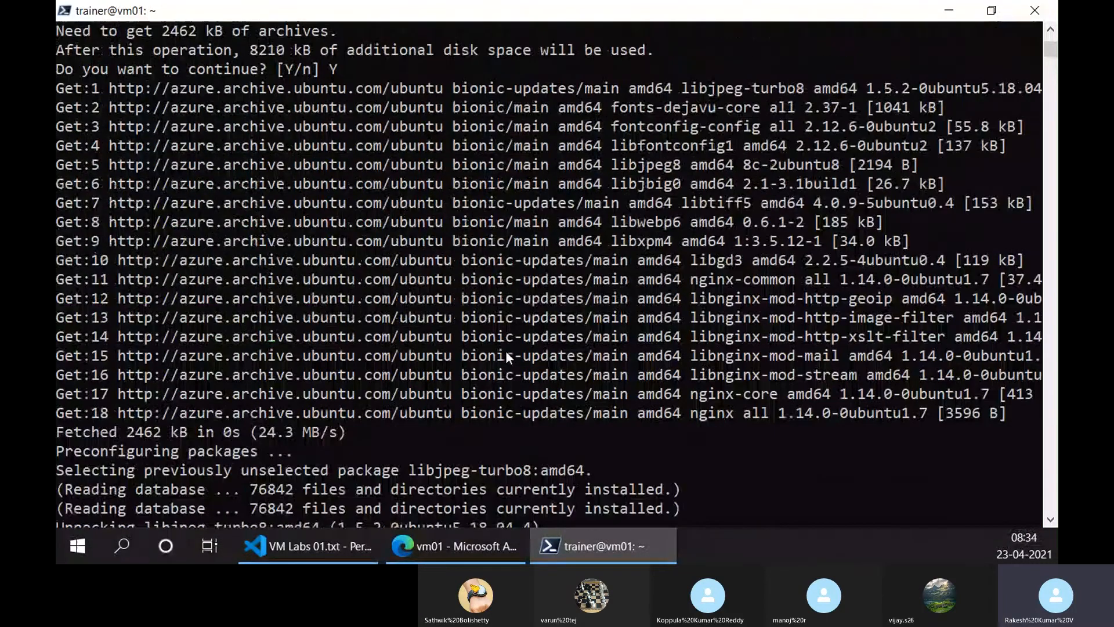
scroll(503, 358, "down", 2)
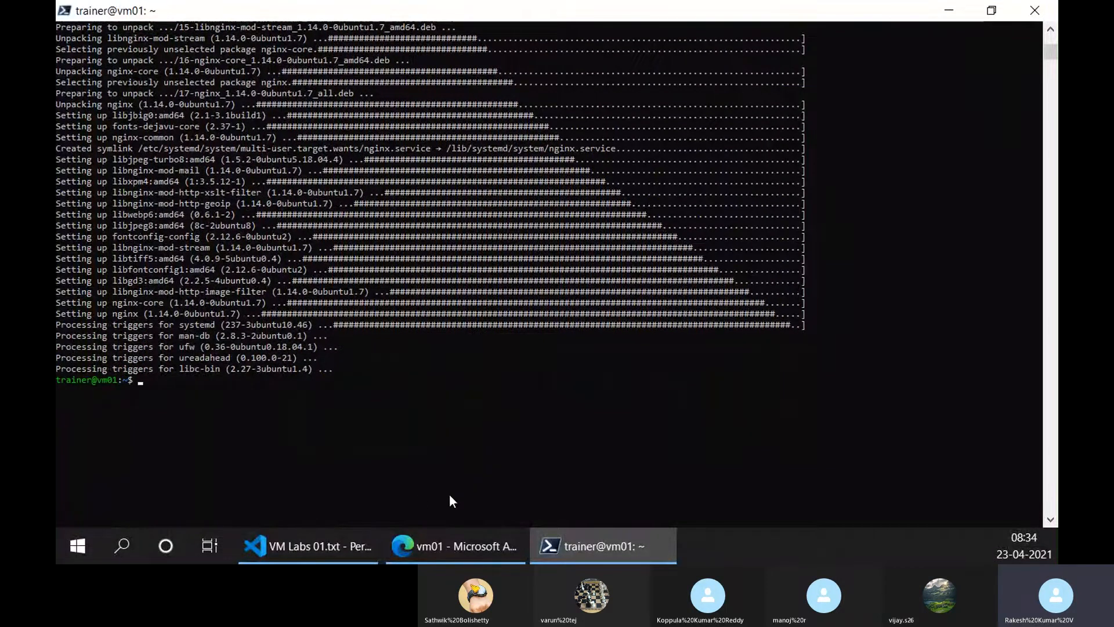
Copy vm01's public IP address from the Azure portal and open 104.43.170.26 in the Google results tab.
left_click(423, 552)
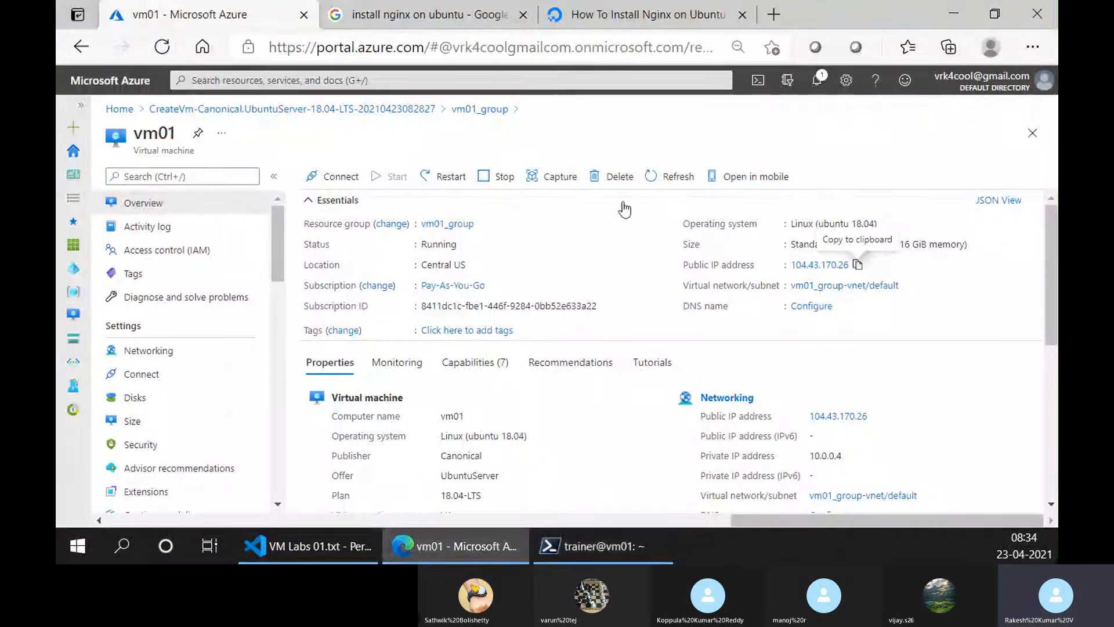
left_click(859, 265)
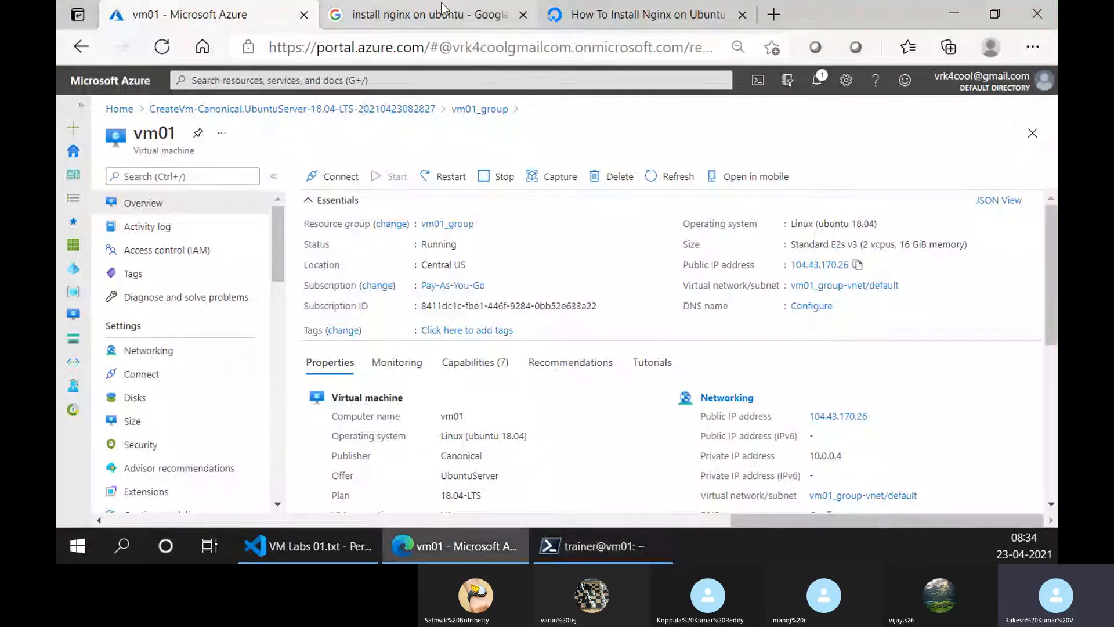
left_click(417, 14)
left_click(413, 47)
key("ctrl+v")
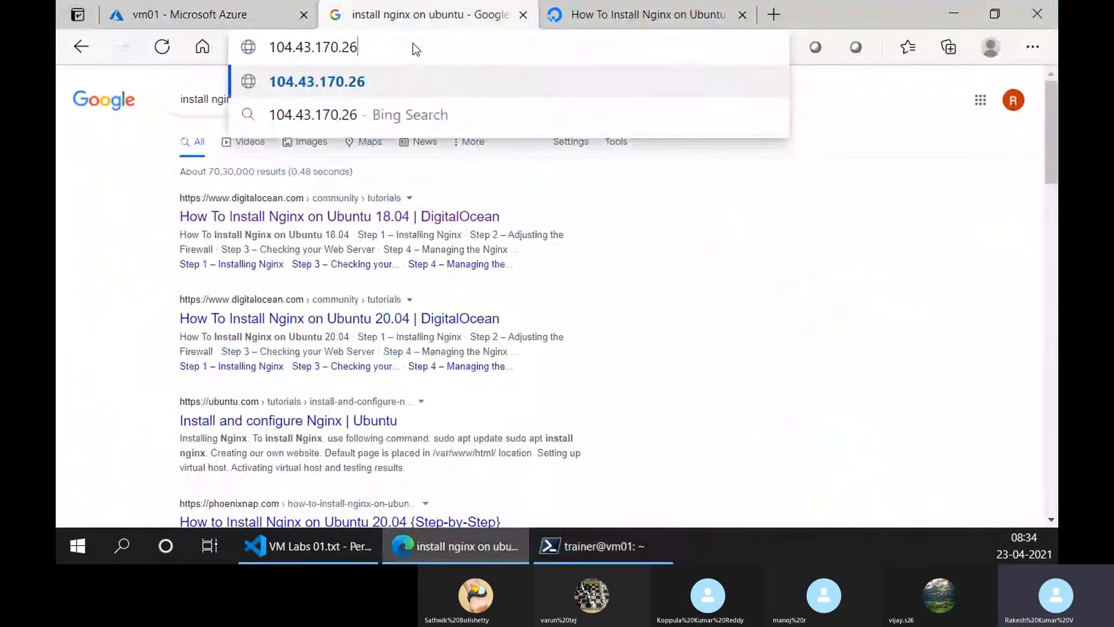
key("Return")
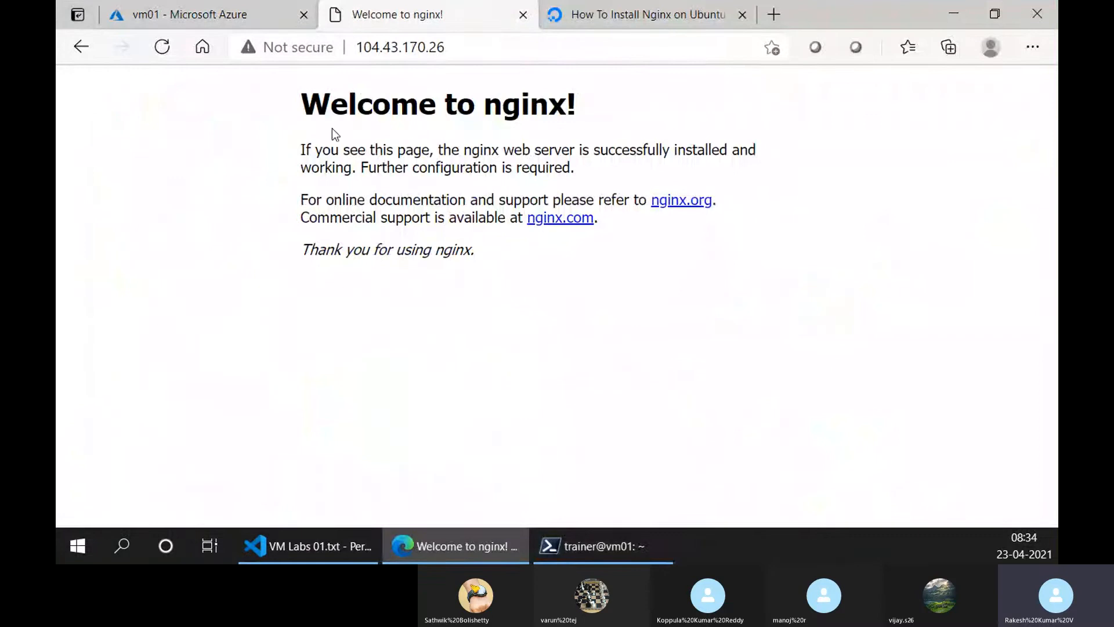
Start capturing vm01 in the Azure portal as a managed image only, with the virtual machine automatically deleted after the image is created.
left_click(292, 12)
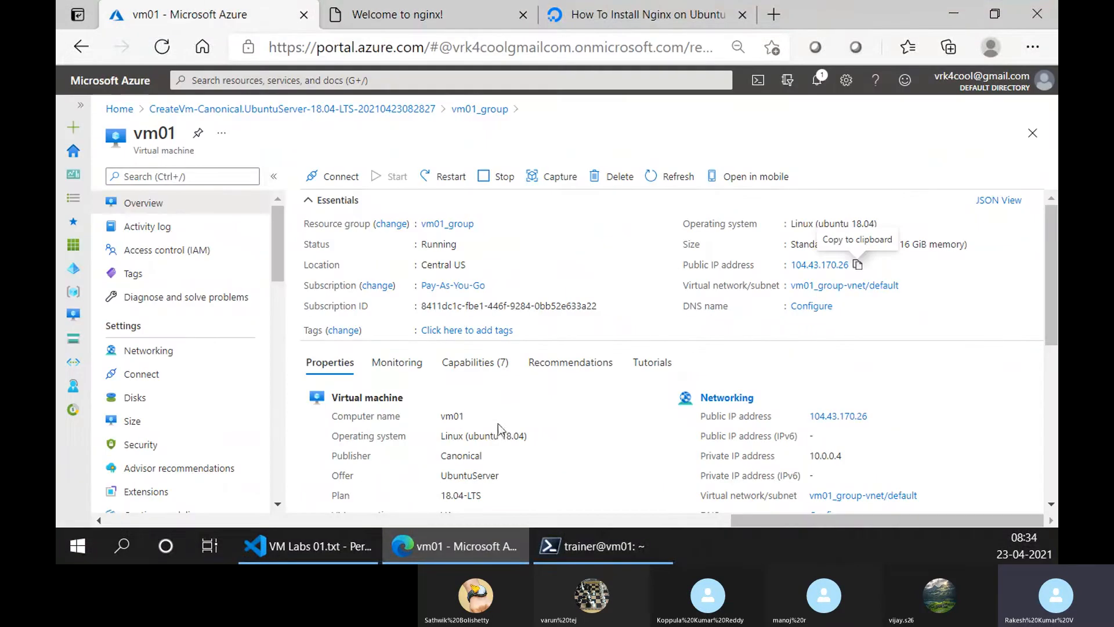
left_click(565, 176)
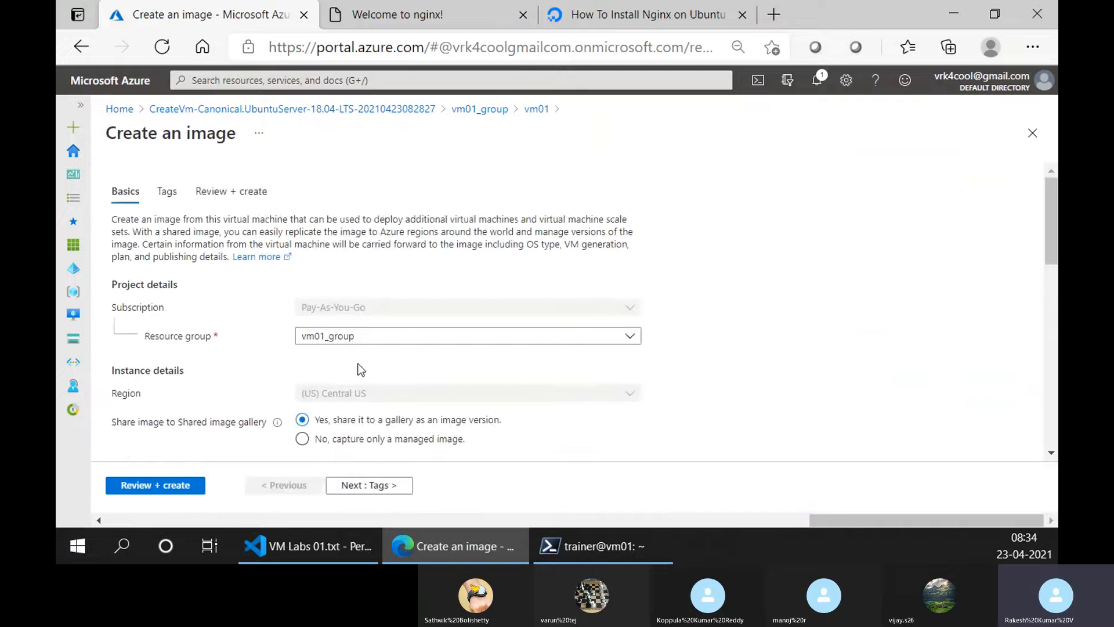
scroll(360, 370, "down", 2)
left_click(320, 318)
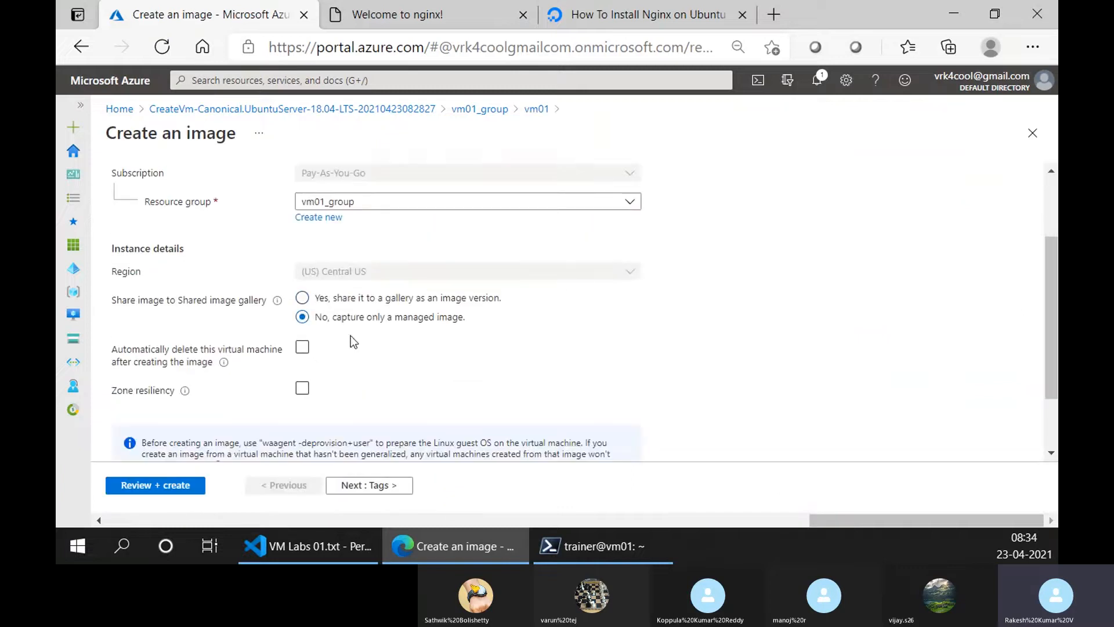
scroll(353, 342, "down", 1)
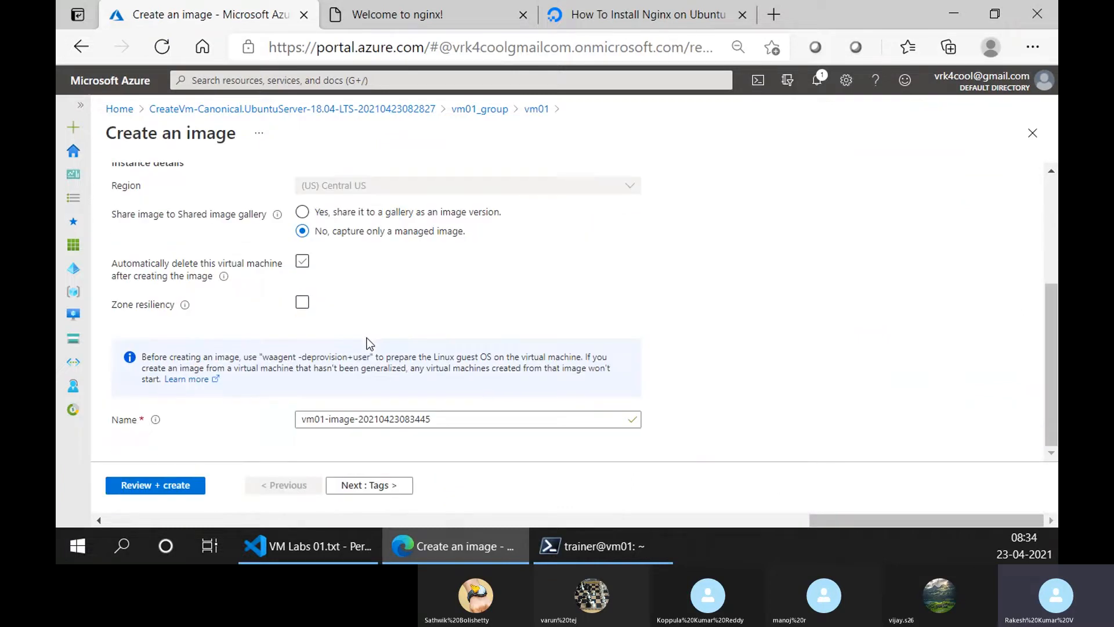
left_click(303, 262)
Name the image nginx-ubuntu-image, then review and create it.
left_click_drag(431, 419, 299, 421)
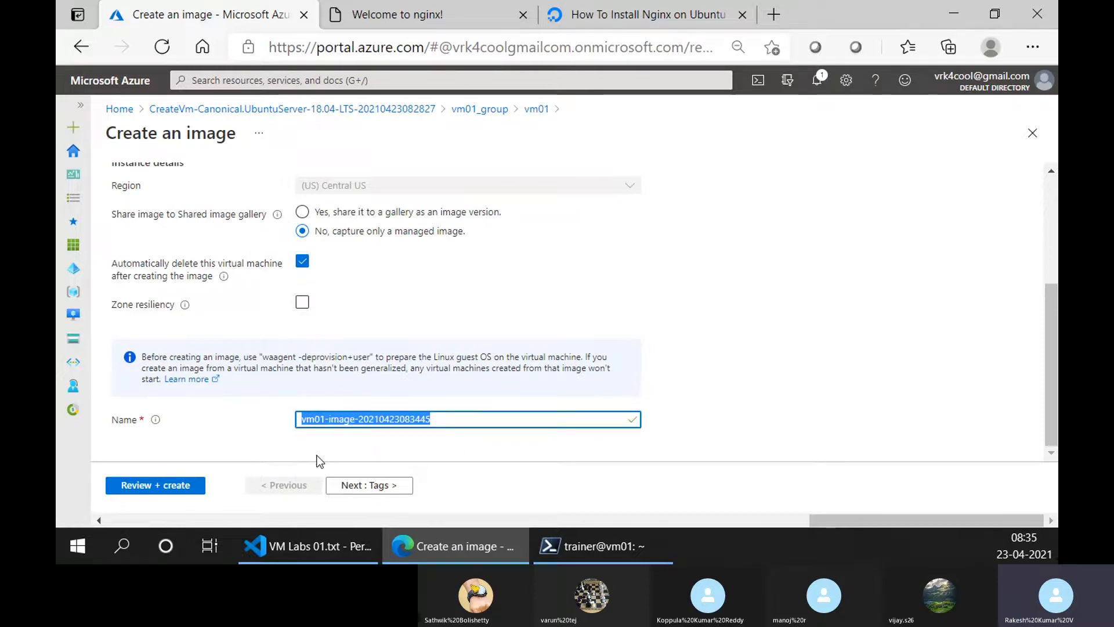
key("Home")
key("ctrl+shift+Right")
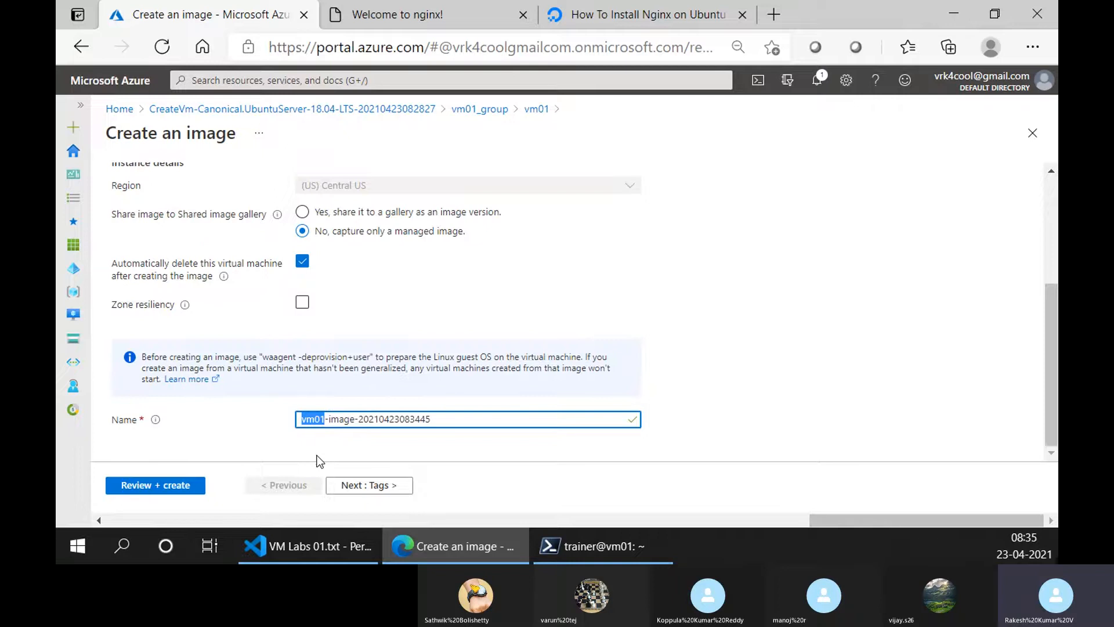
type("Nginx")
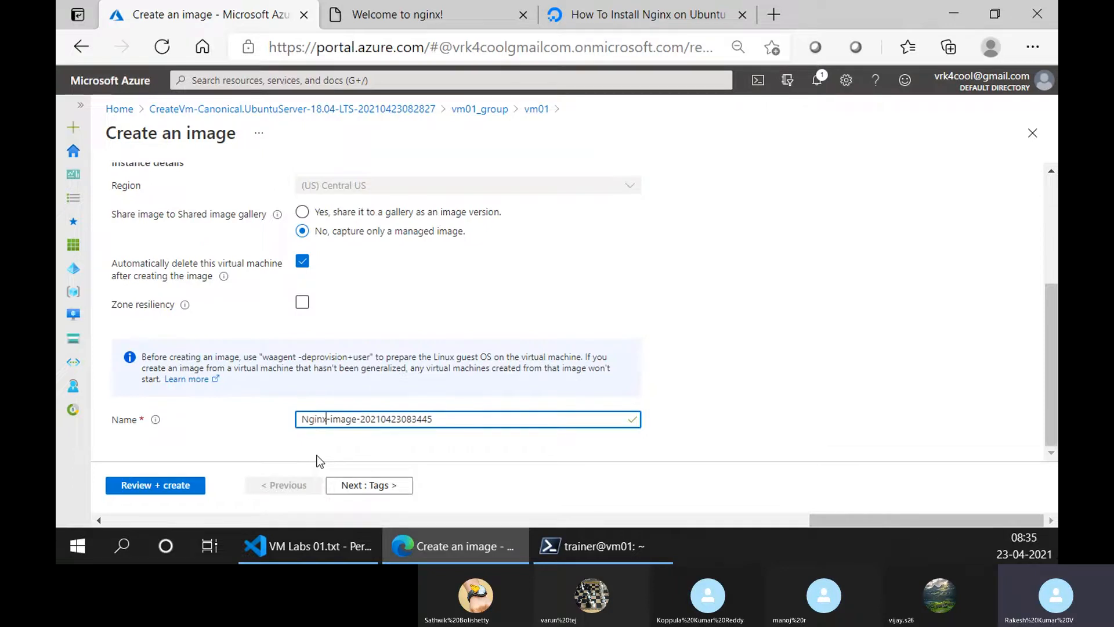
key("Home")
key("Delete")
type("nx")
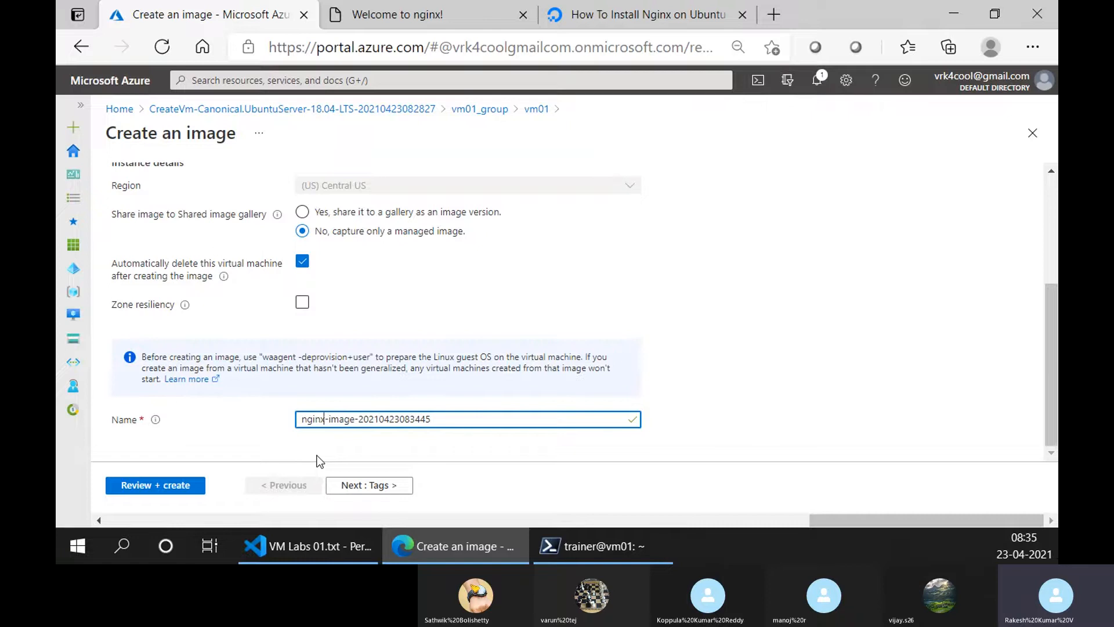
type("-ubuntu")
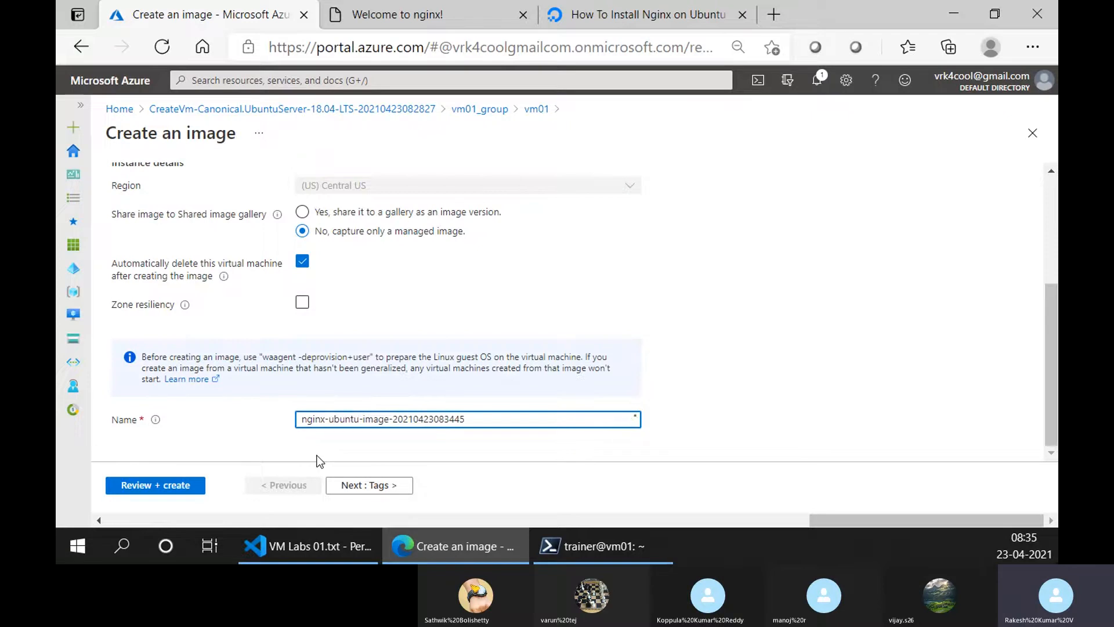
key("shift+End")
key("Delete")
left_click(170, 485)
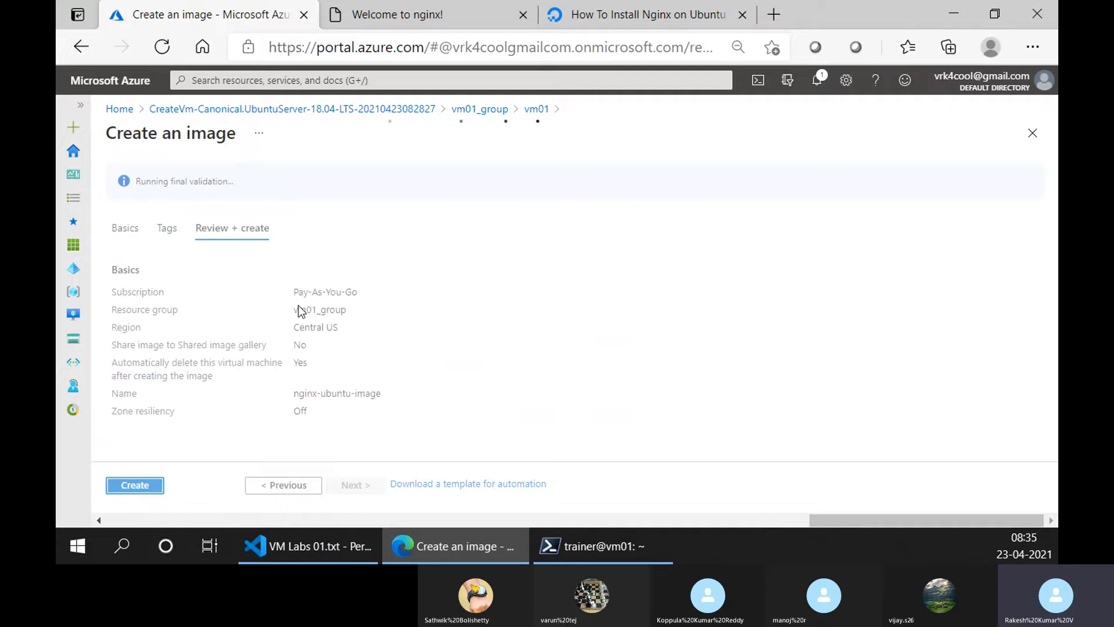
left_click(138, 486)
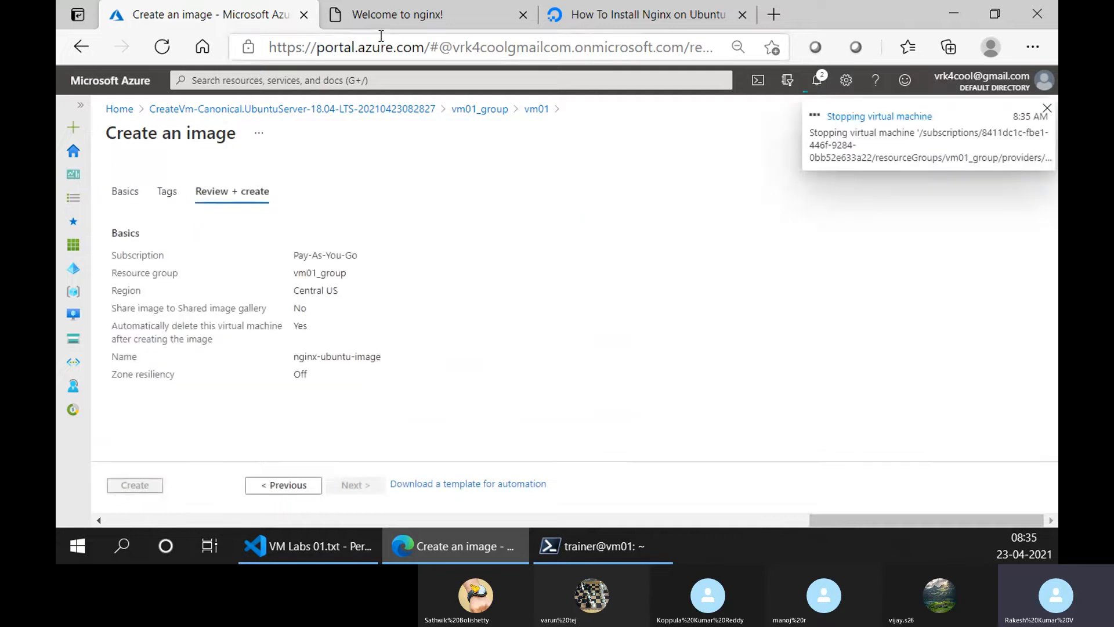
Check the Nginx page and the SSH session in PowerShell, and close the DigitalOcean Nginx tutorial in the browser.
left_click(455, 12)
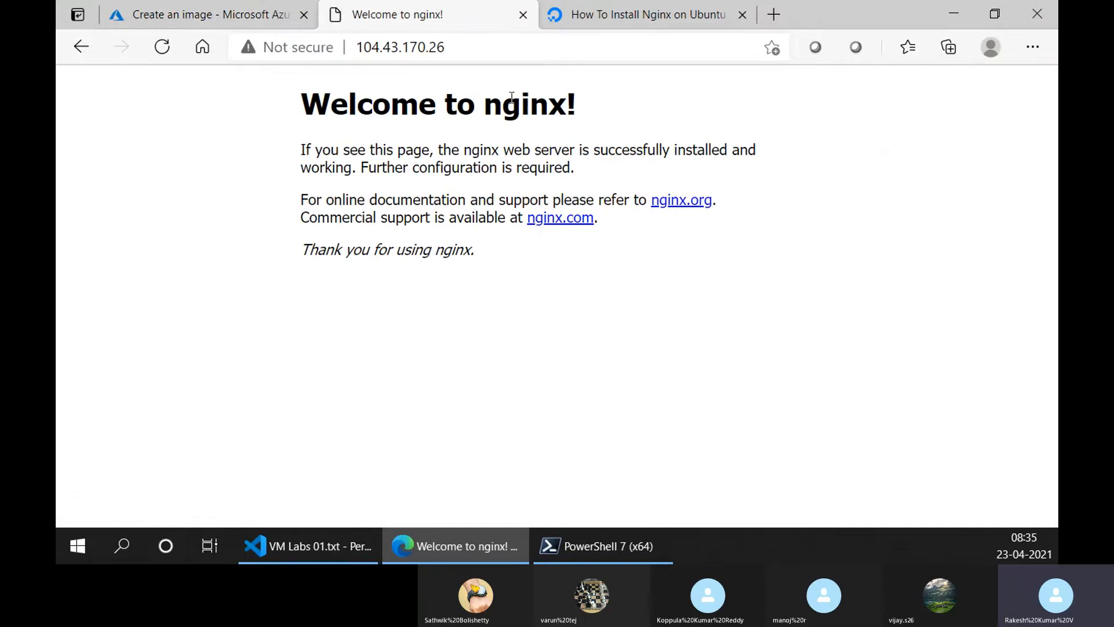
left_click(635, 547)
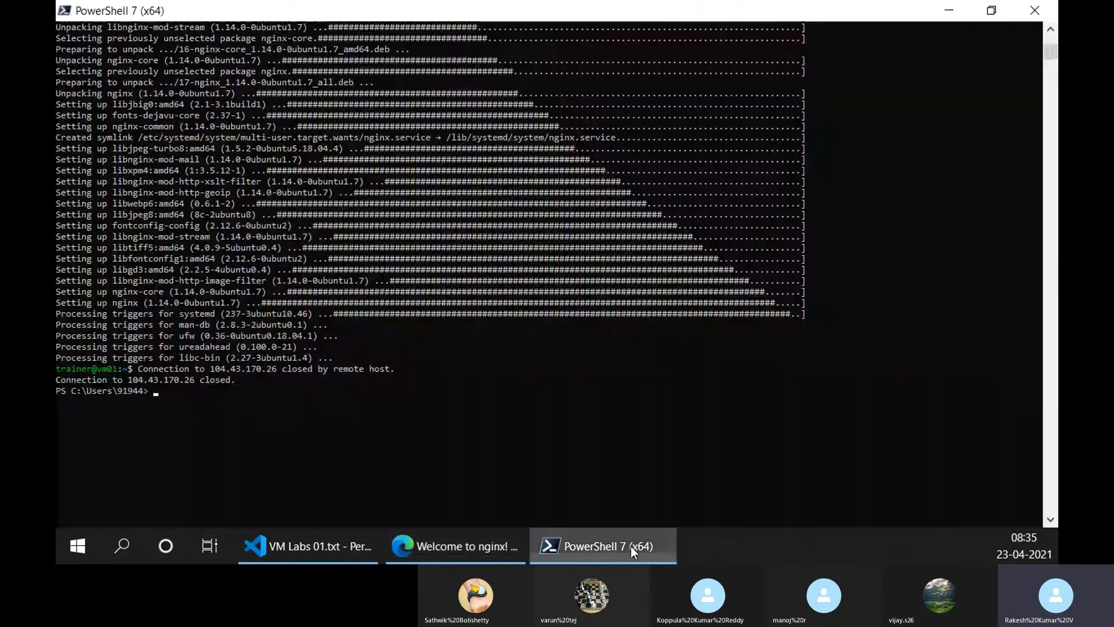
left_click(418, 551)
left_click(578, 8)
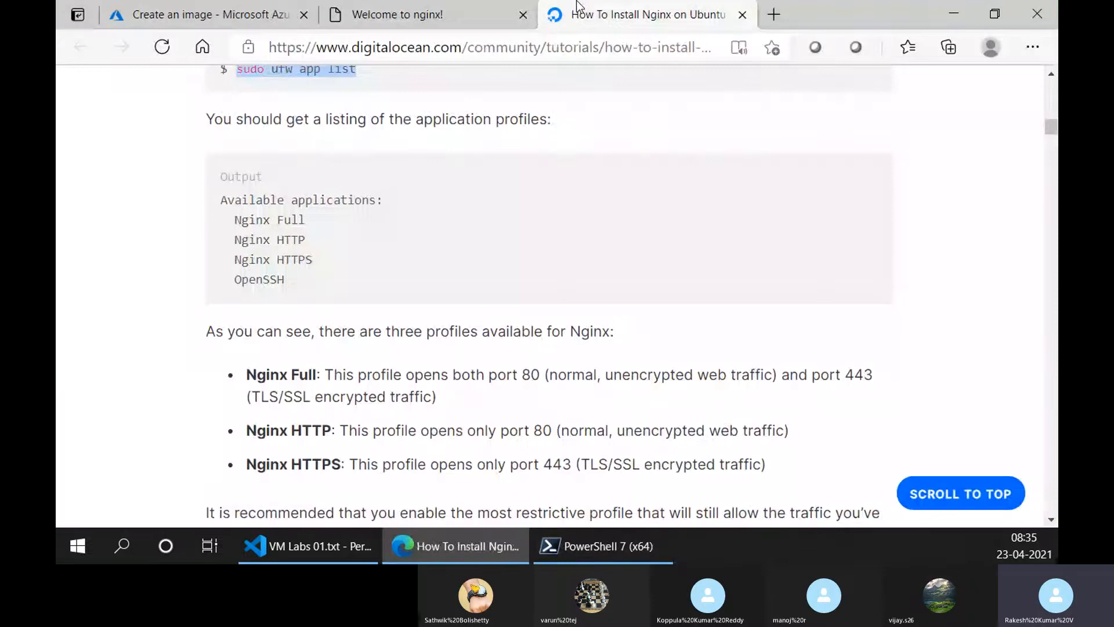
key("ctrl+w")
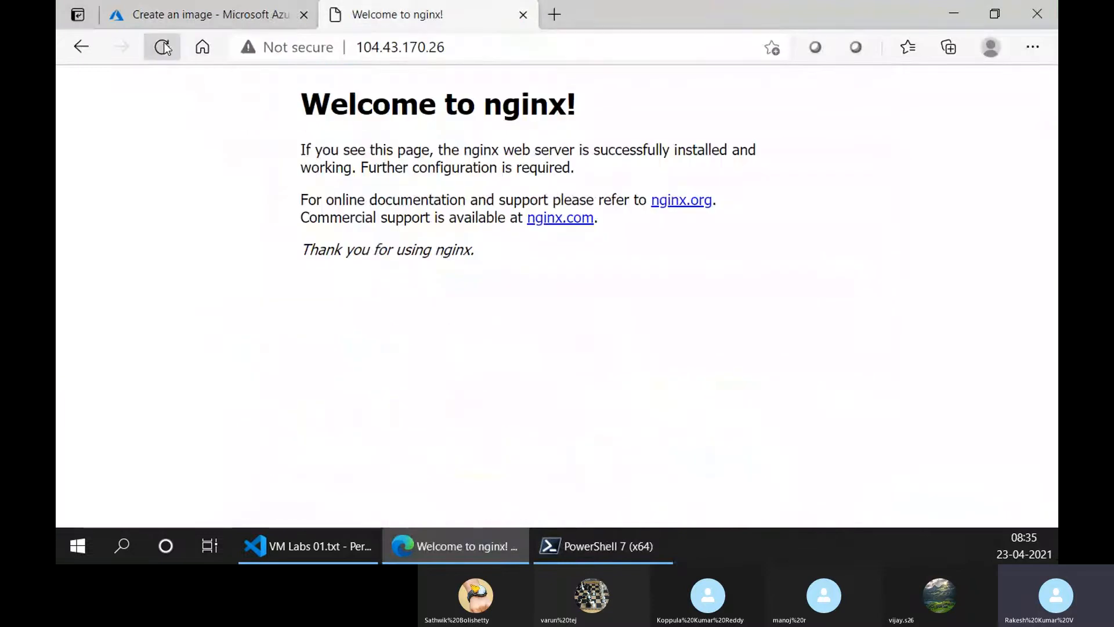
Reload the Nginx page at 104.43.170.26, check the PowerShell window again, and close the page.
left_click(162, 47)
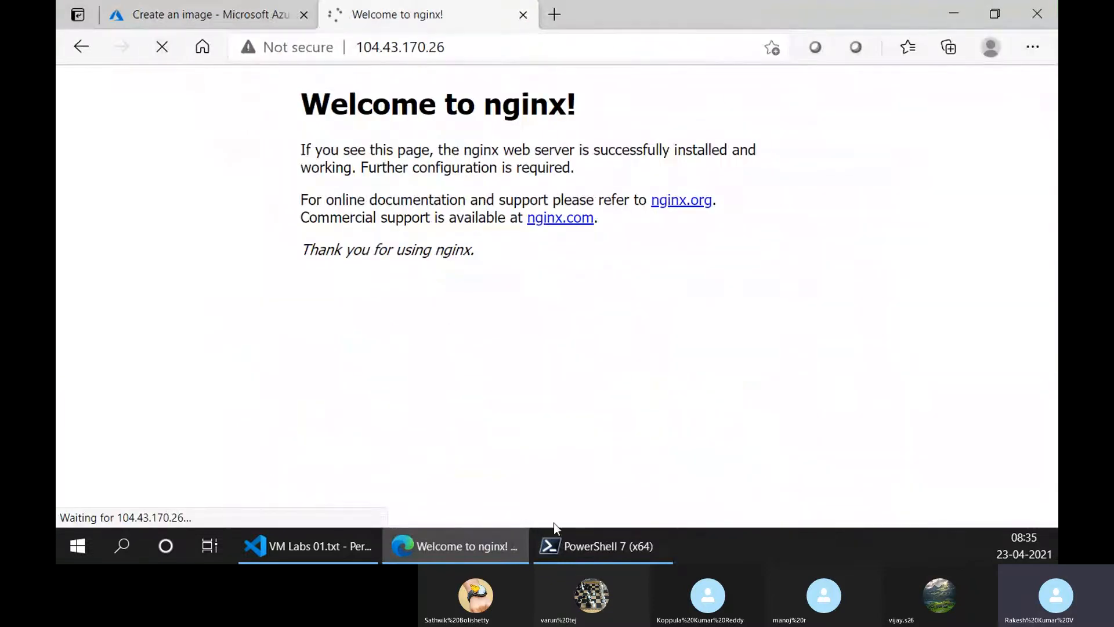
left_click(578, 554)
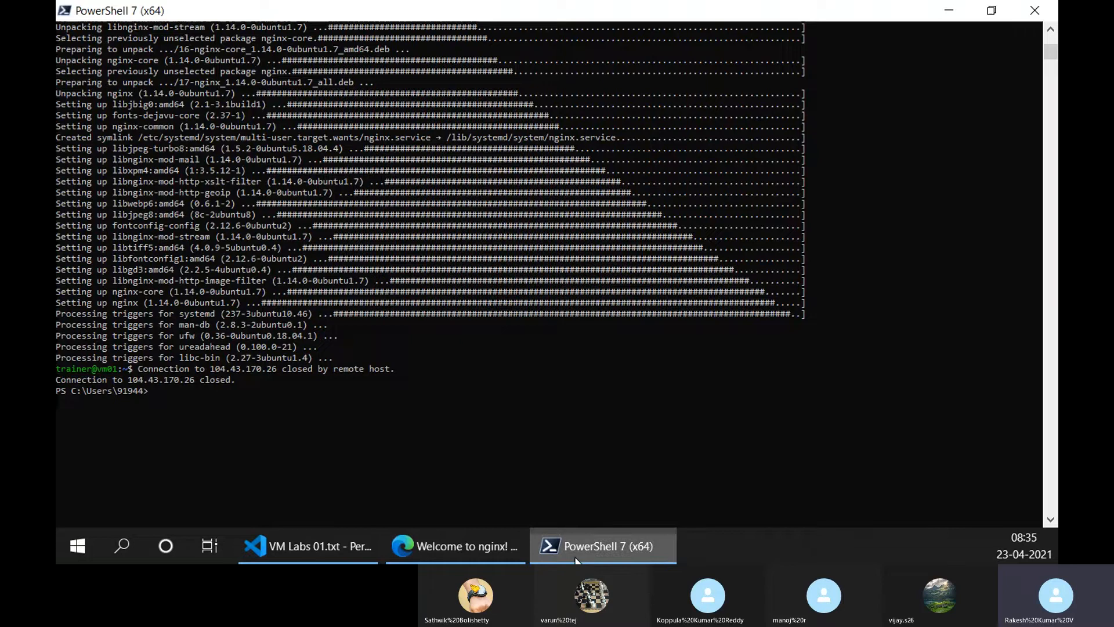
left_click(576, 554)
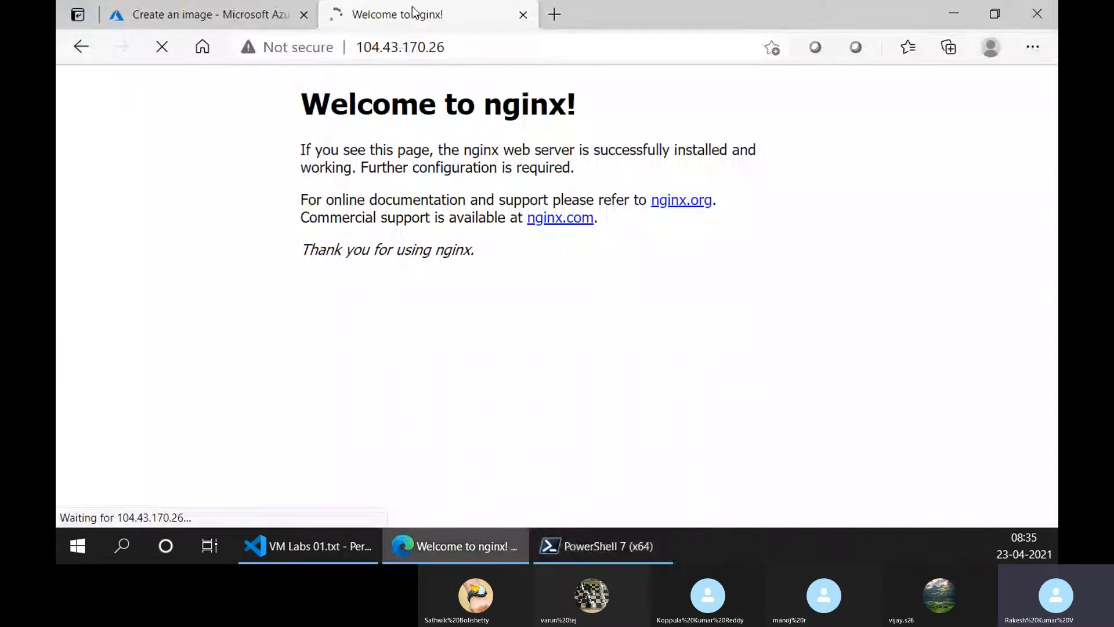
middle_click(431, 19)
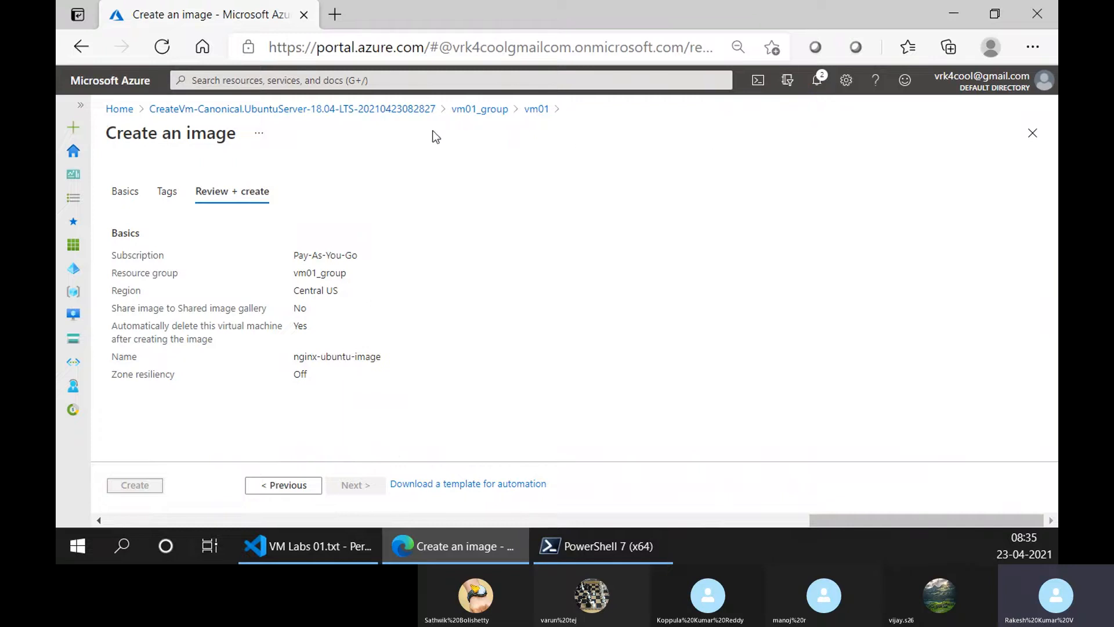
Open the vm01_group resource group from the portal home page, look through its resources, and group them by type.
left_click(120, 109)
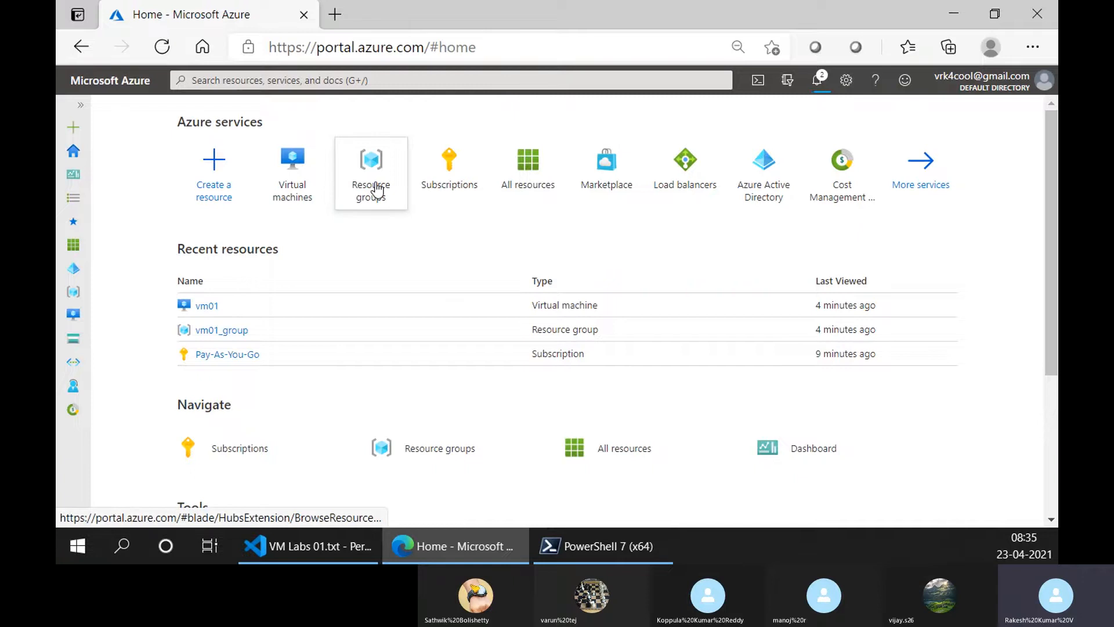
left_click(210, 330)
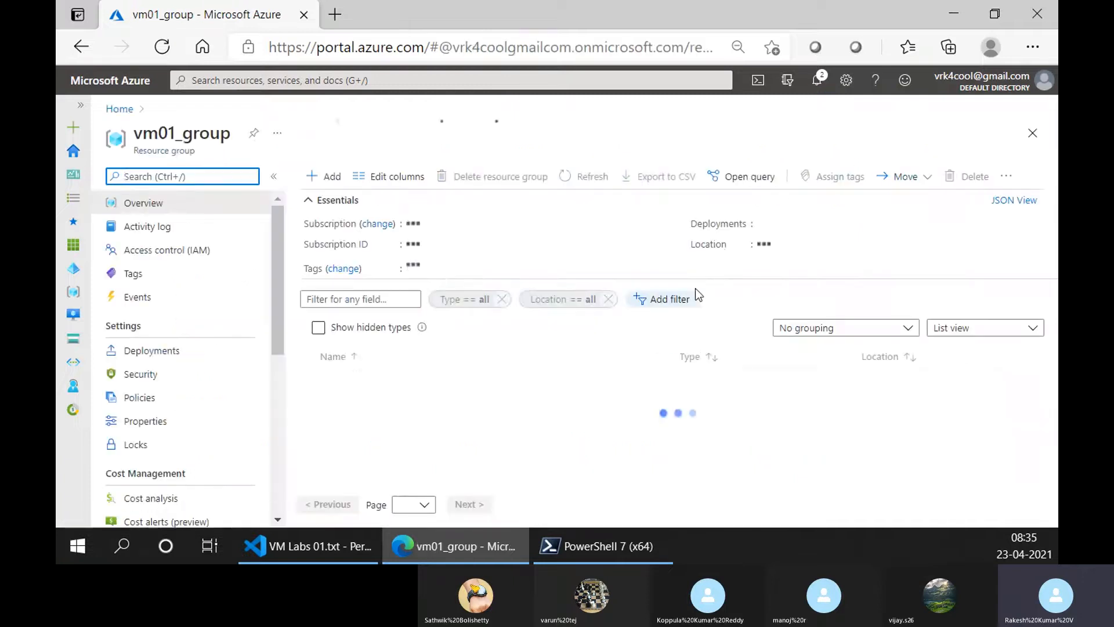
scroll(381, 392, "down", 1)
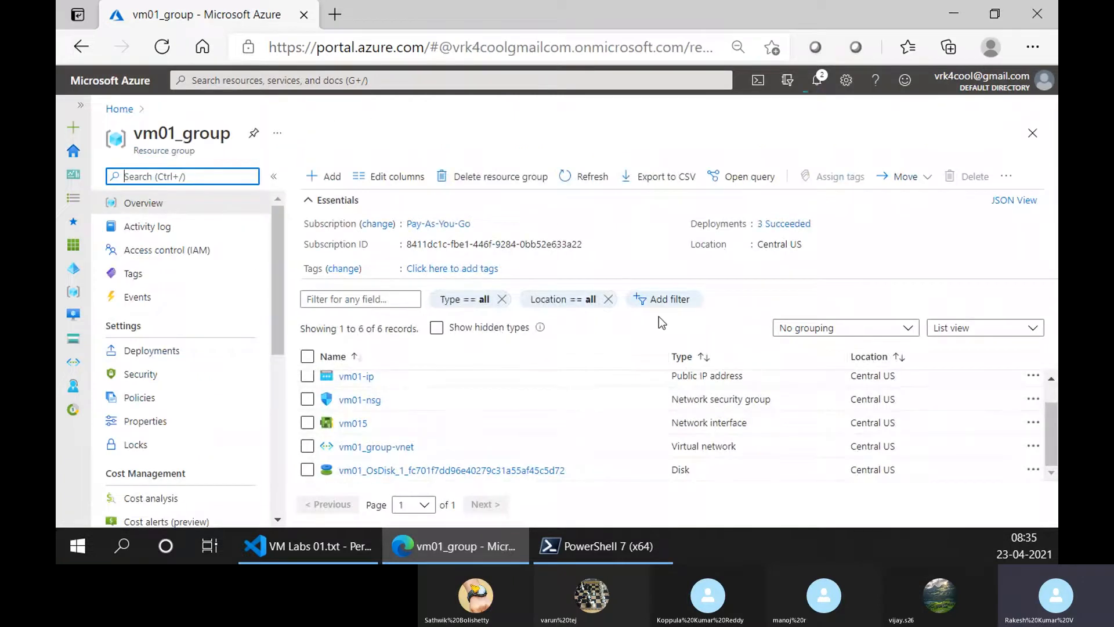
scroll(383, 435, "up", 1)
scroll(406, 459, "down", 1)
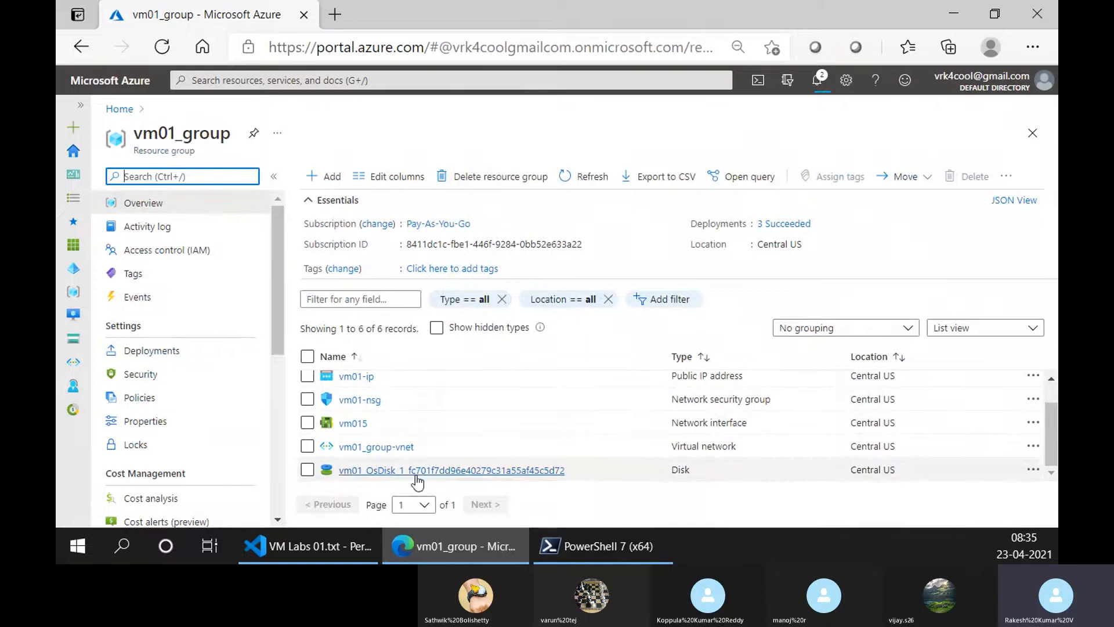
scroll(377, 418, "up", 1)
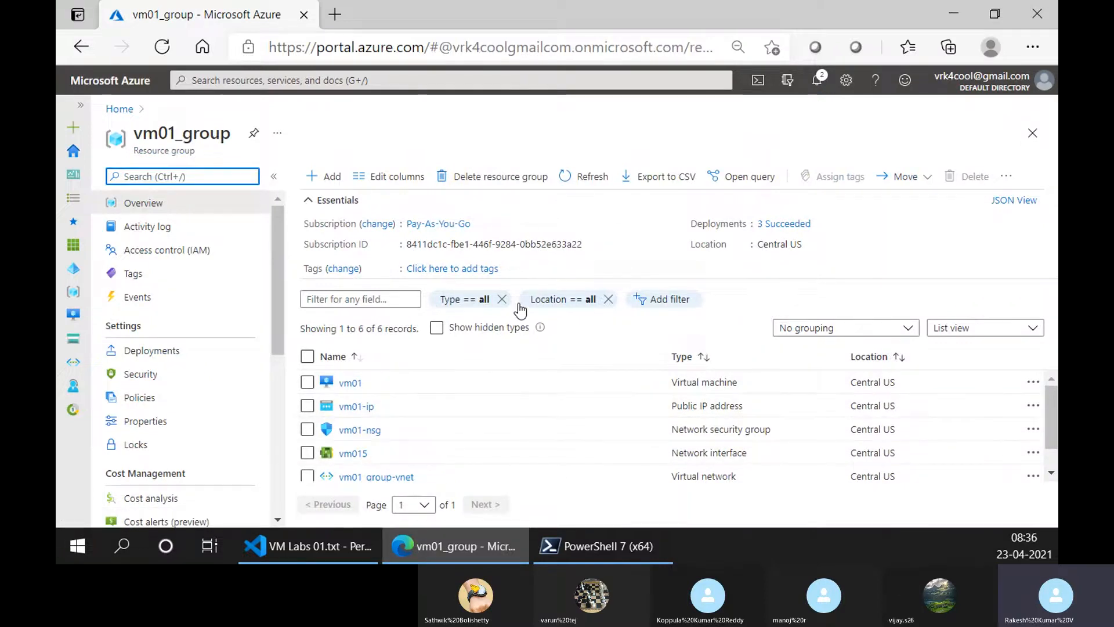
left_click(841, 328)
left_click(805, 374)
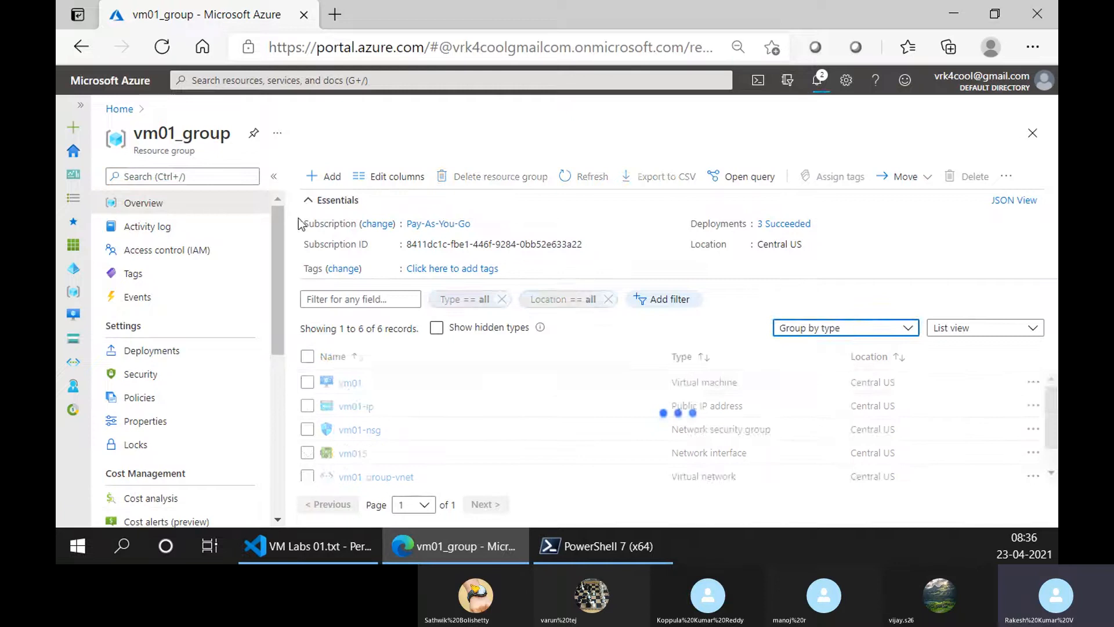
Collapse the essentials of the vm01_group resource group and look through its resources grouped by type.
left_click(325, 199)
scroll(471, 416, "down", 2)
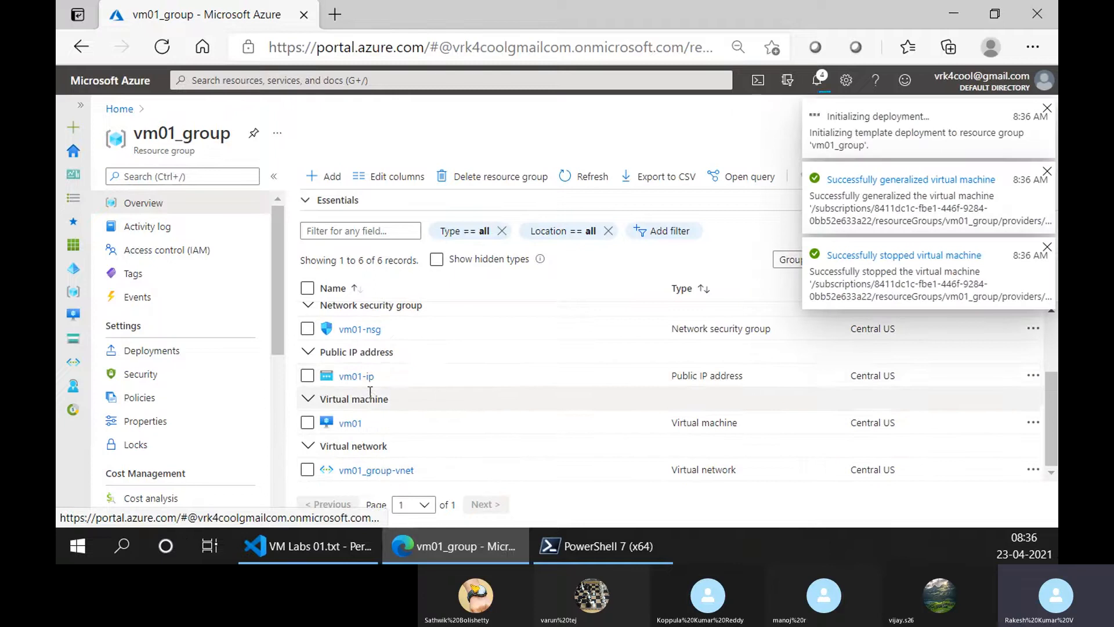
scroll(367, 340, "up", 2)
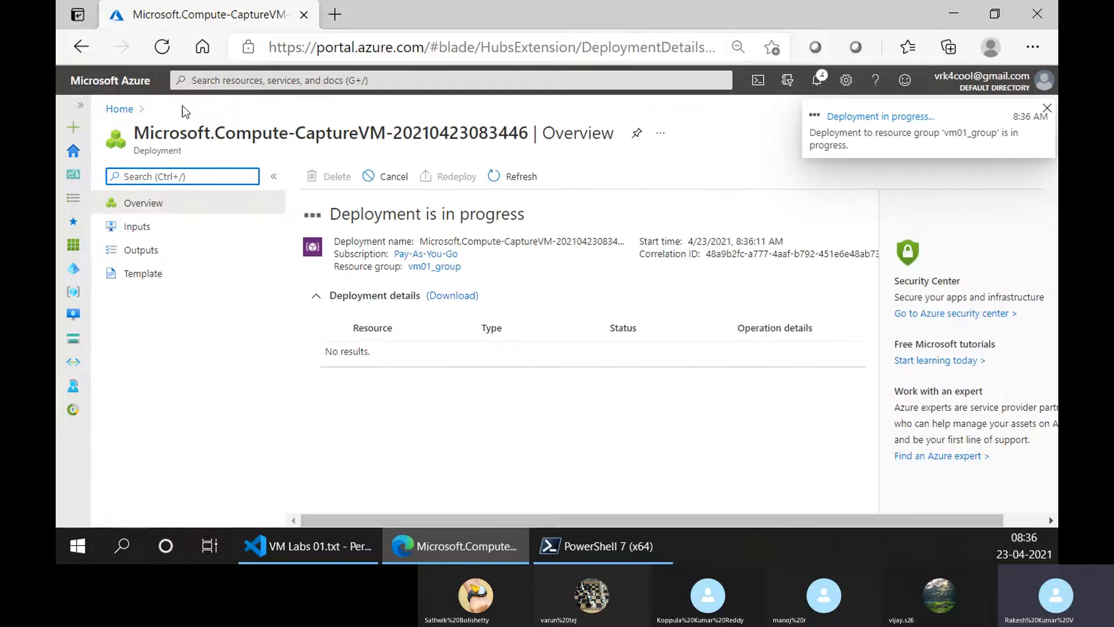
Reopen the vm01_group resource group from the portal home page and group its resources by type with the essentials collapsed.
left_click(110, 120)
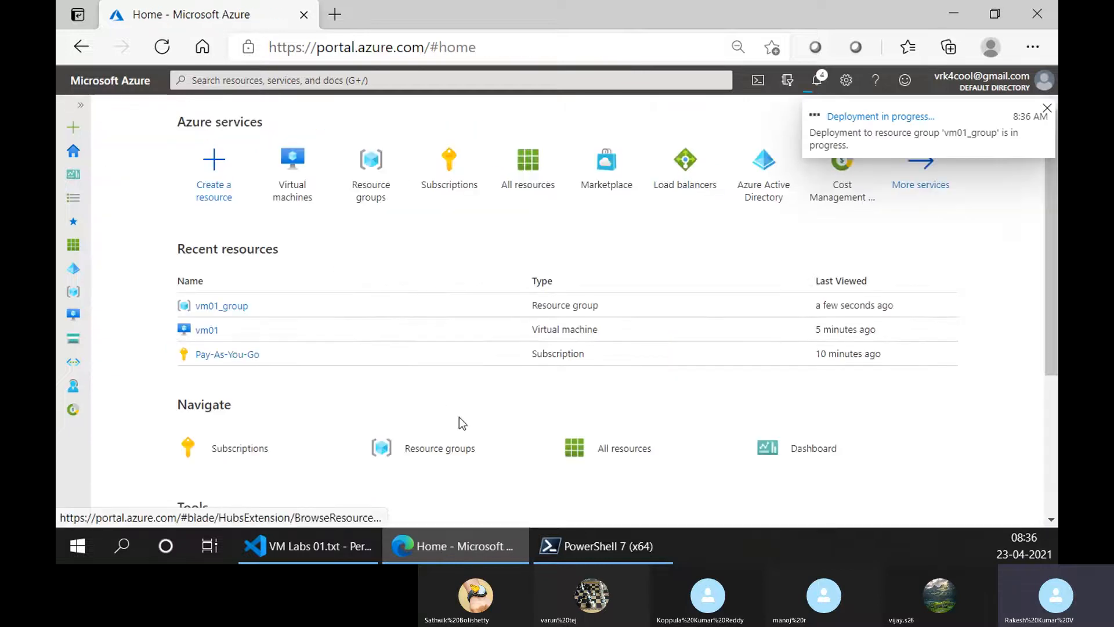
left_click(221, 305)
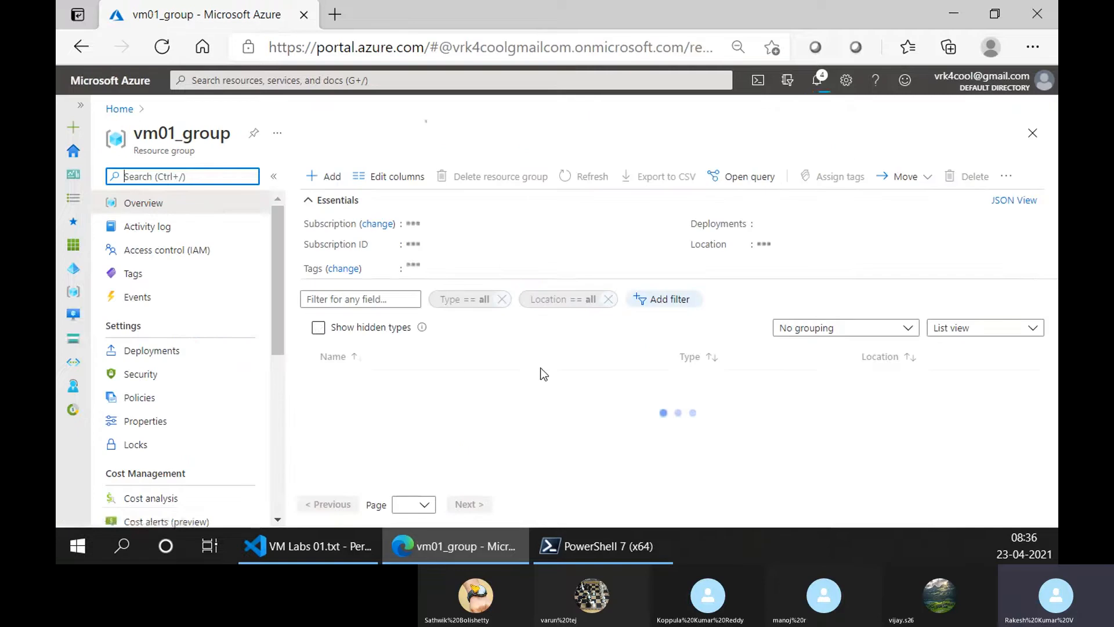
scroll(348, 409, "down", 1)
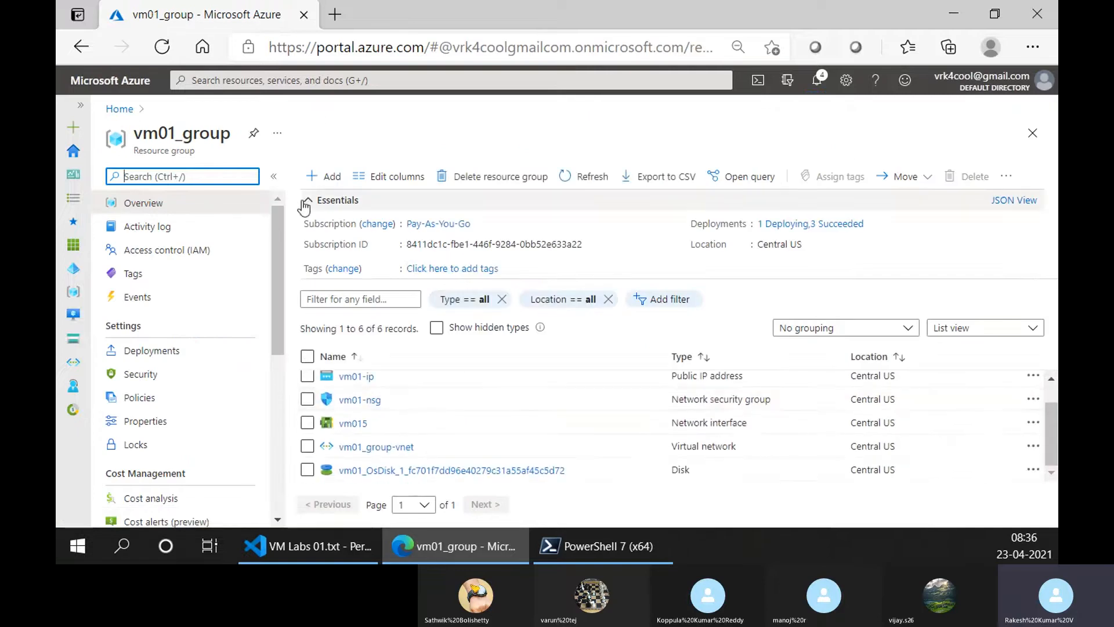
left_click(406, 200)
left_click(836, 259)
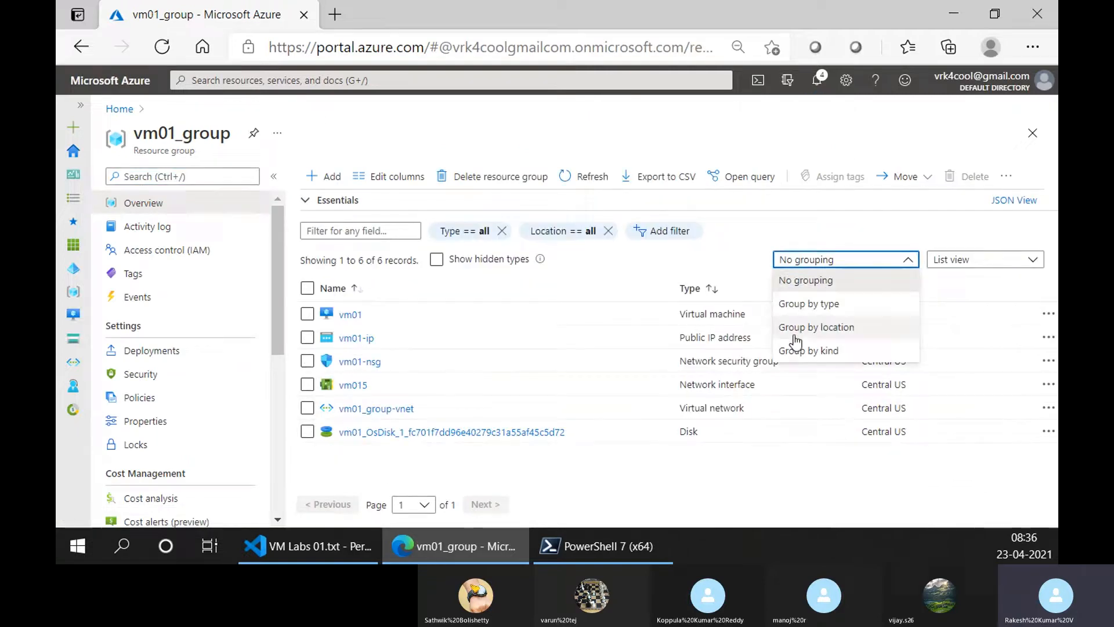
left_click(803, 304)
scroll(441, 395, "down", 2)
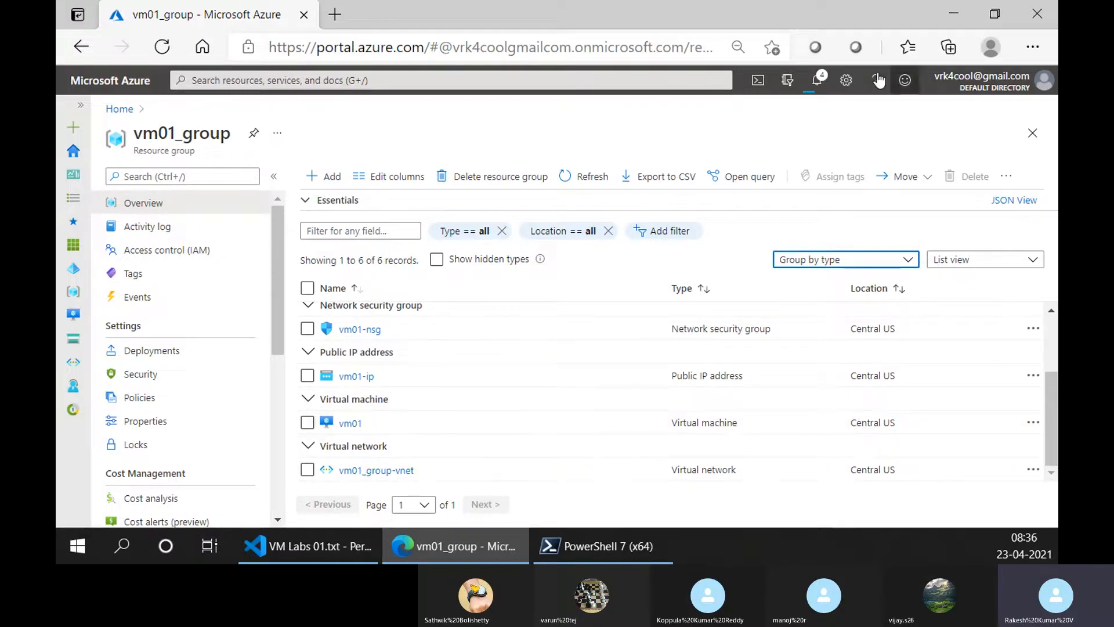
Check the portal notifications for the image capture and refresh the resource list of vm01_group.
left_click(820, 80)
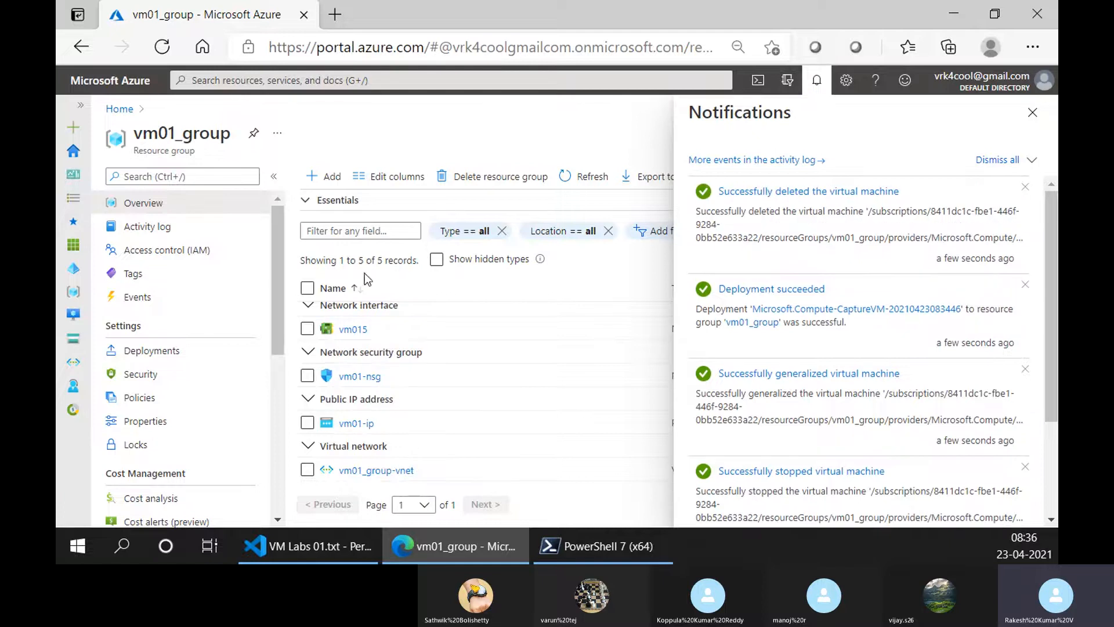
left_click(1032, 114)
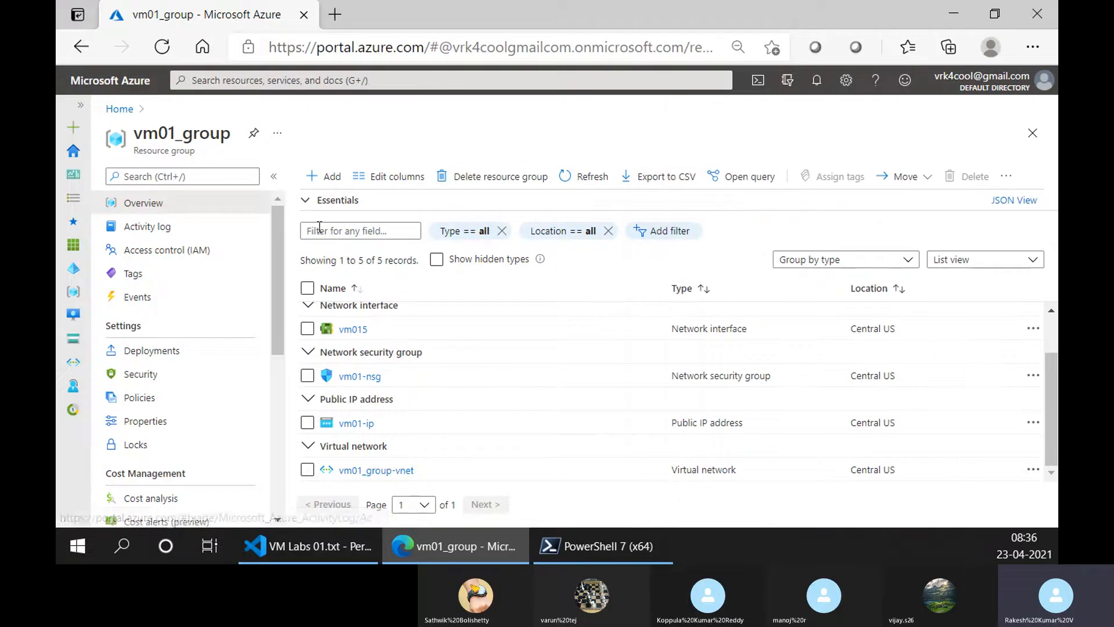
left_click(584, 177)
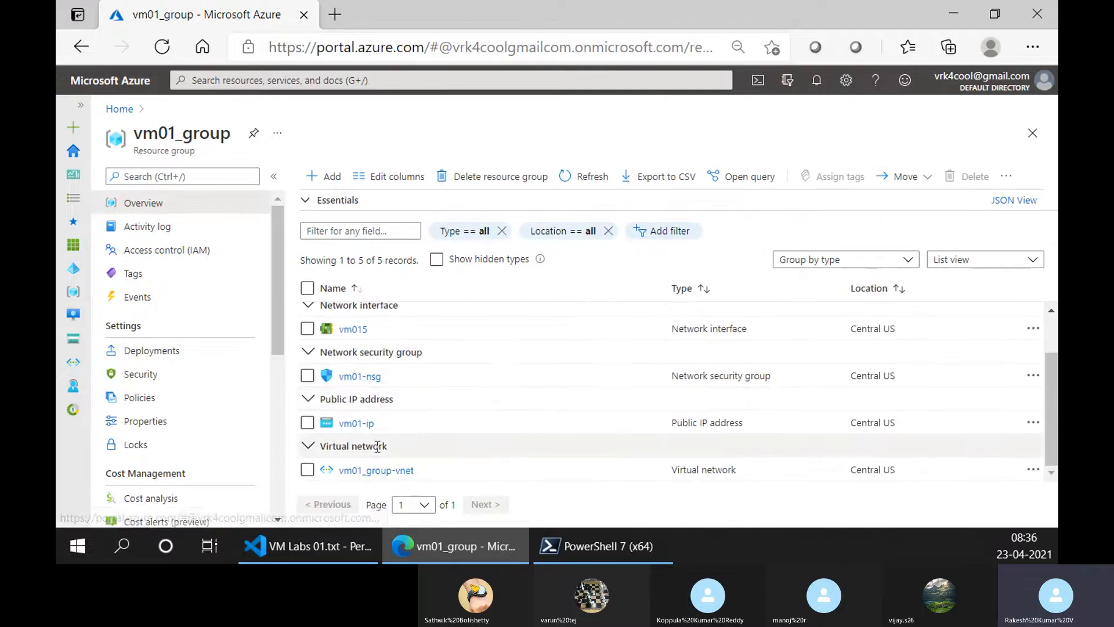
left_click(578, 176)
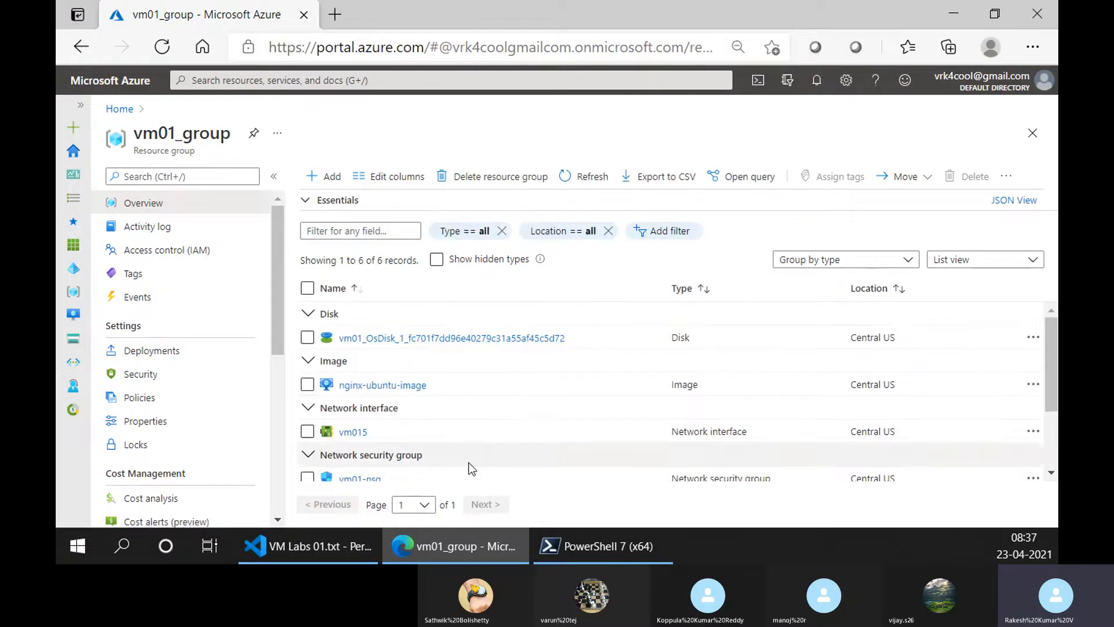
Delete the leftover vm01 OS disk and the network interface vm015 from the resource group, confirming with yes.
left_click(307, 338)
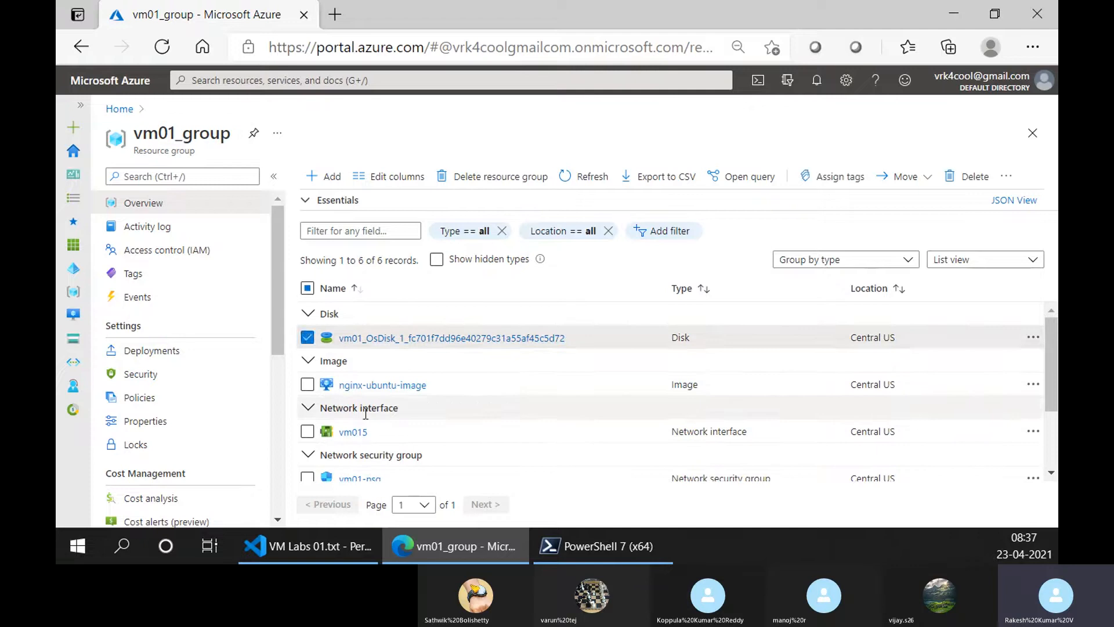
scroll(354, 406, "down", 2)
scroll(347, 432, "up", 2)
left_click(307, 431)
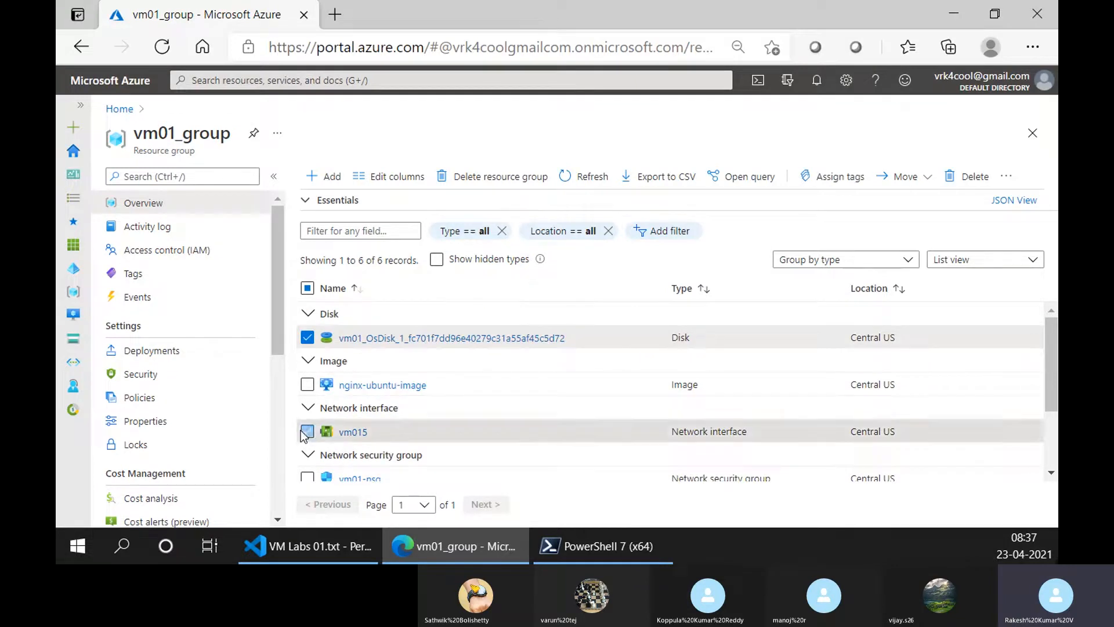
scroll(412, 395, "down", 4)
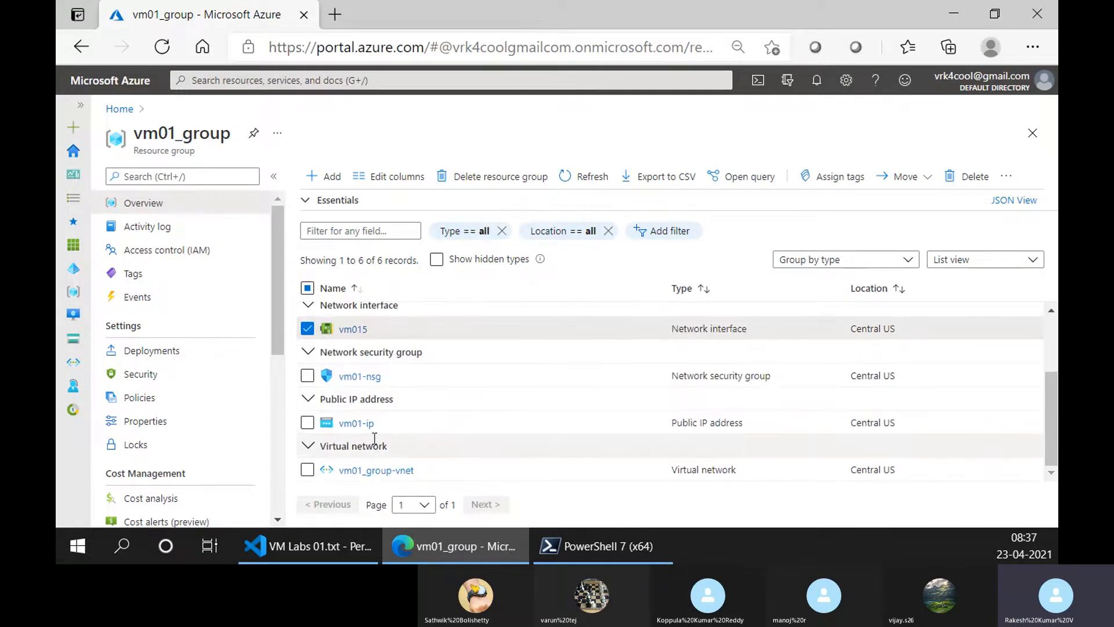
scroll(382, 444, "up", 4)
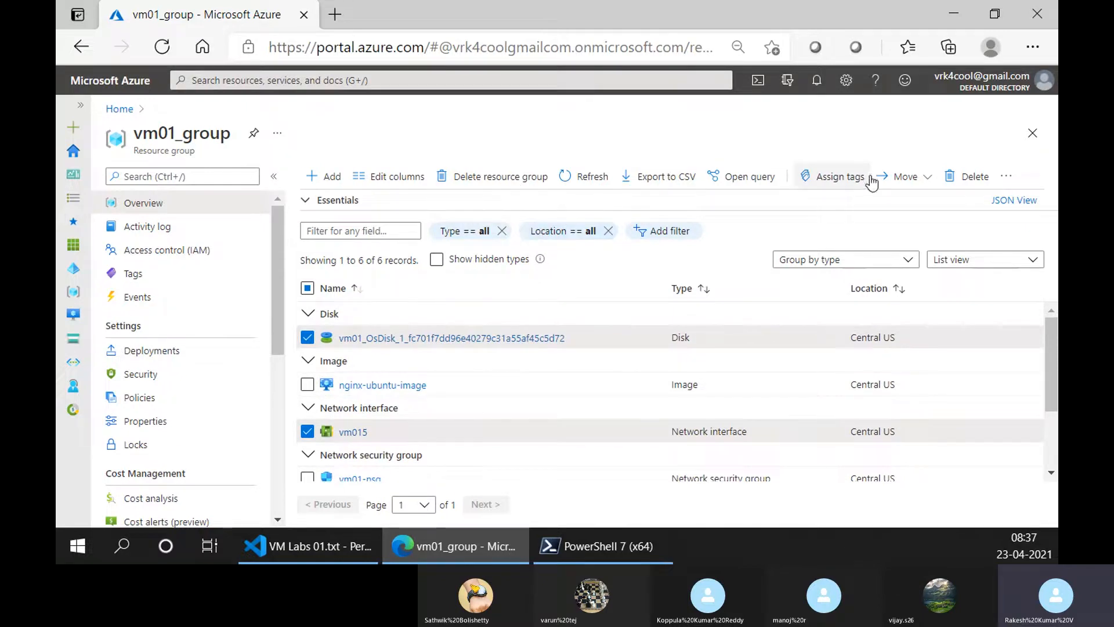
left_click(965, 184)
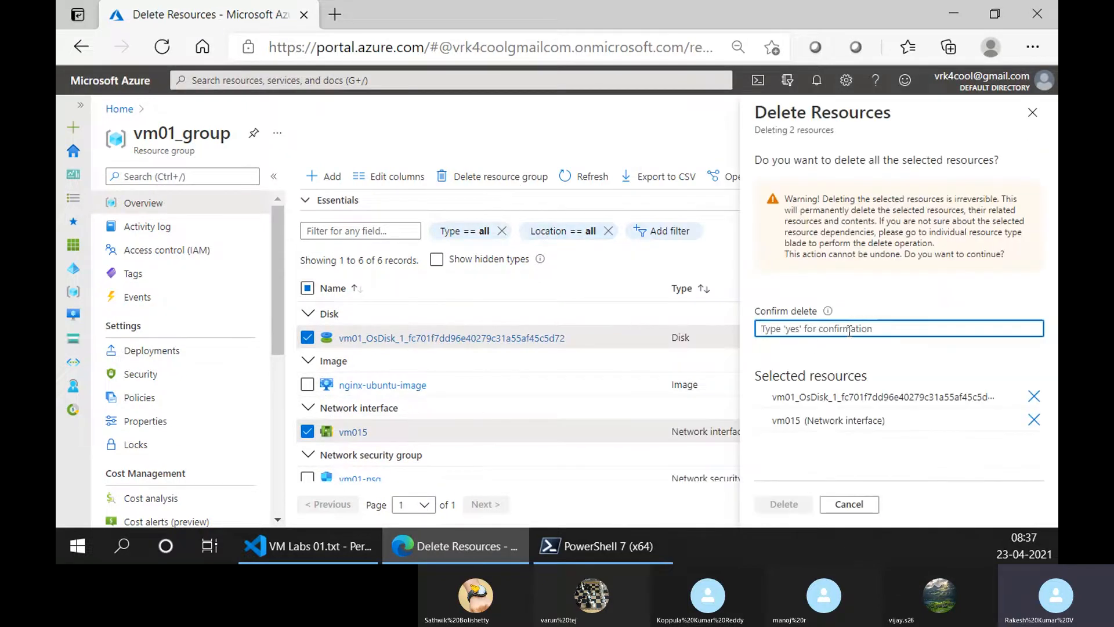
type("yes")
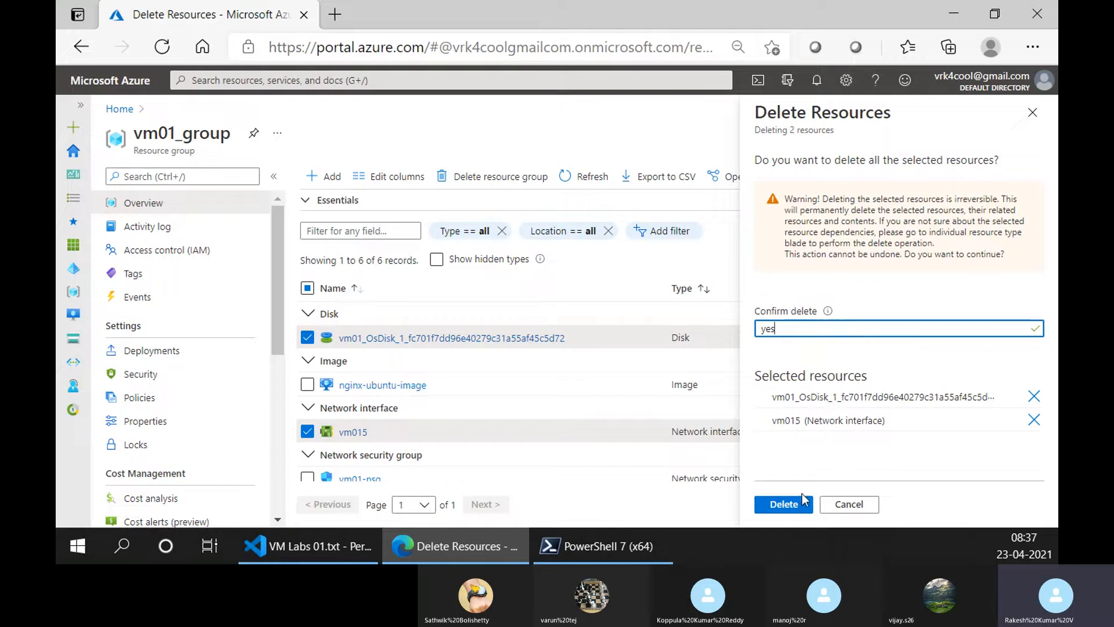
left_click(784, 504)
Add a resource to vm01_group and start creating an Ubuntu Server 18.04 LTS virtual machine.
scroll(639, 406, "down", 3)
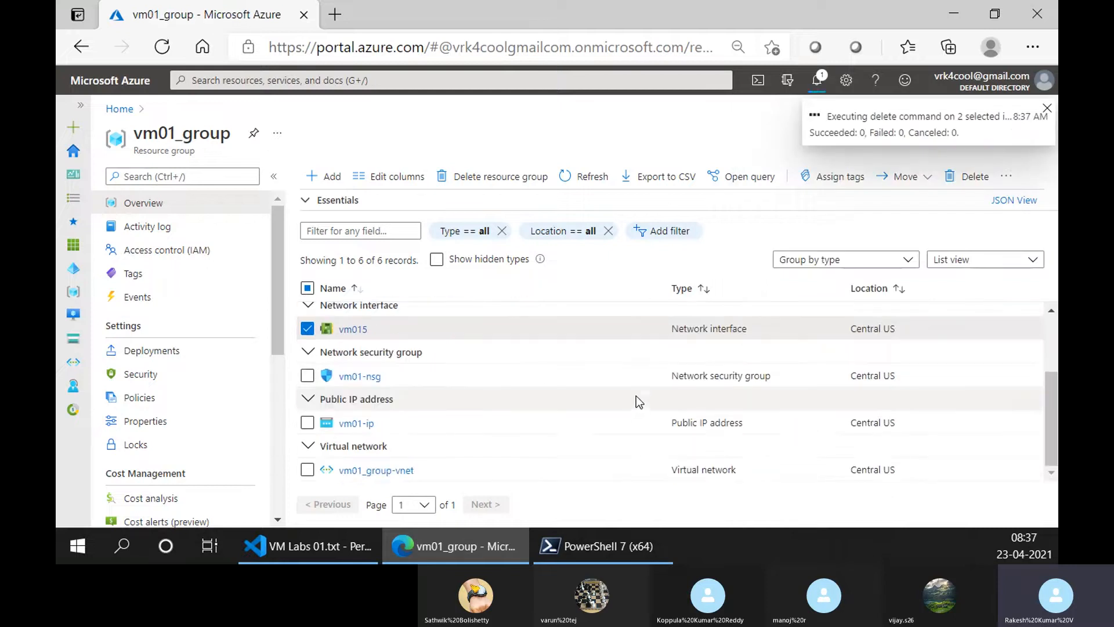
scroll(636, 395, "up", 3)
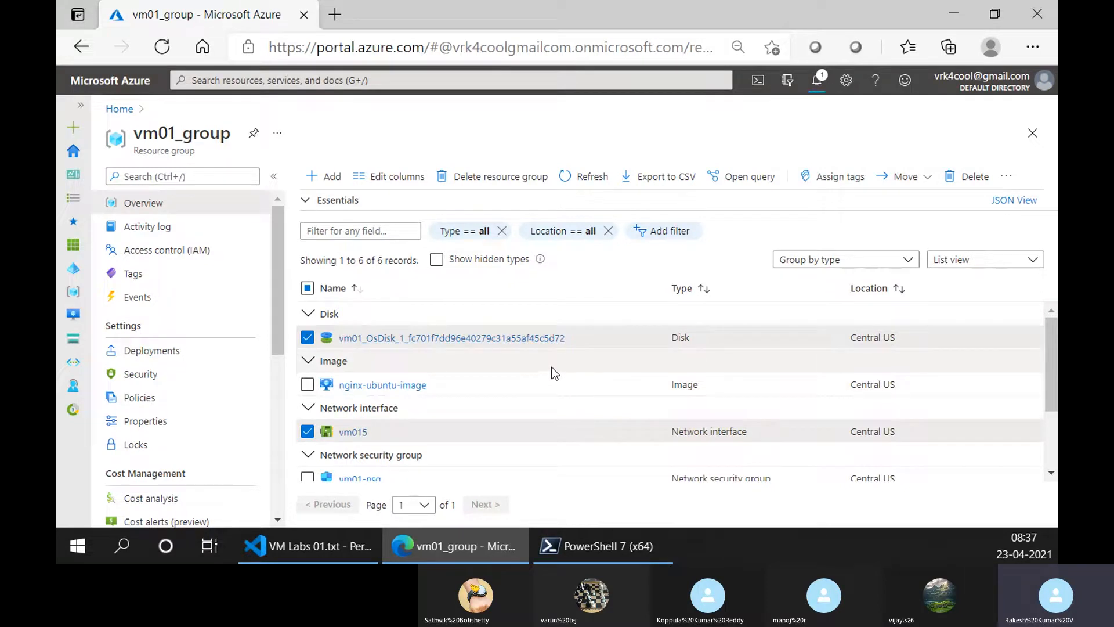
scroll(556, 373, "down", 3)
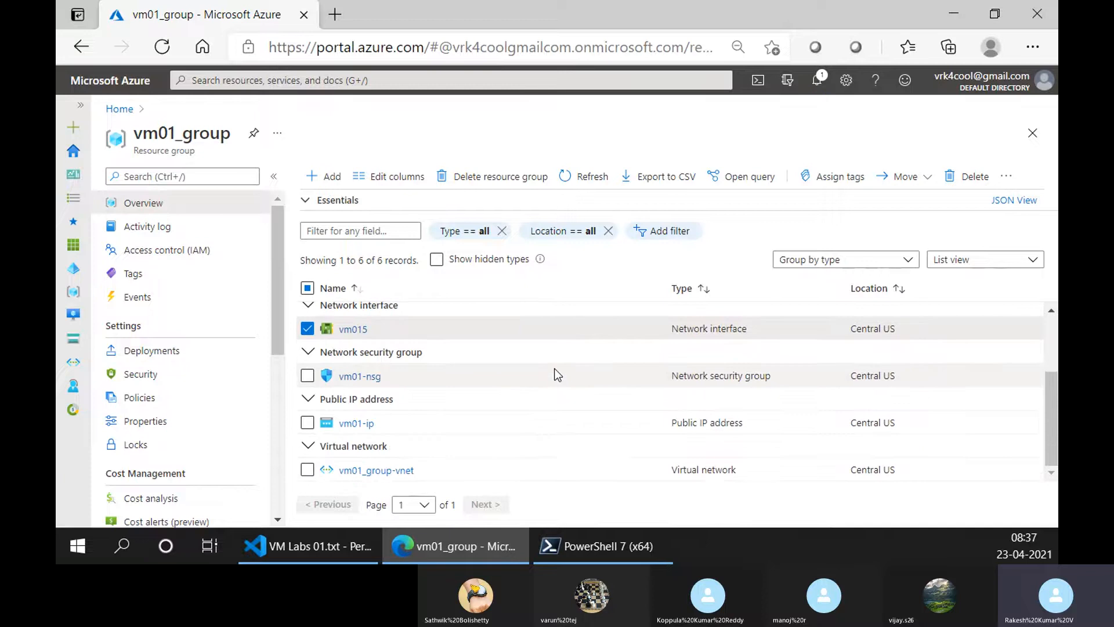
scroll(556, 374, "up", 3)
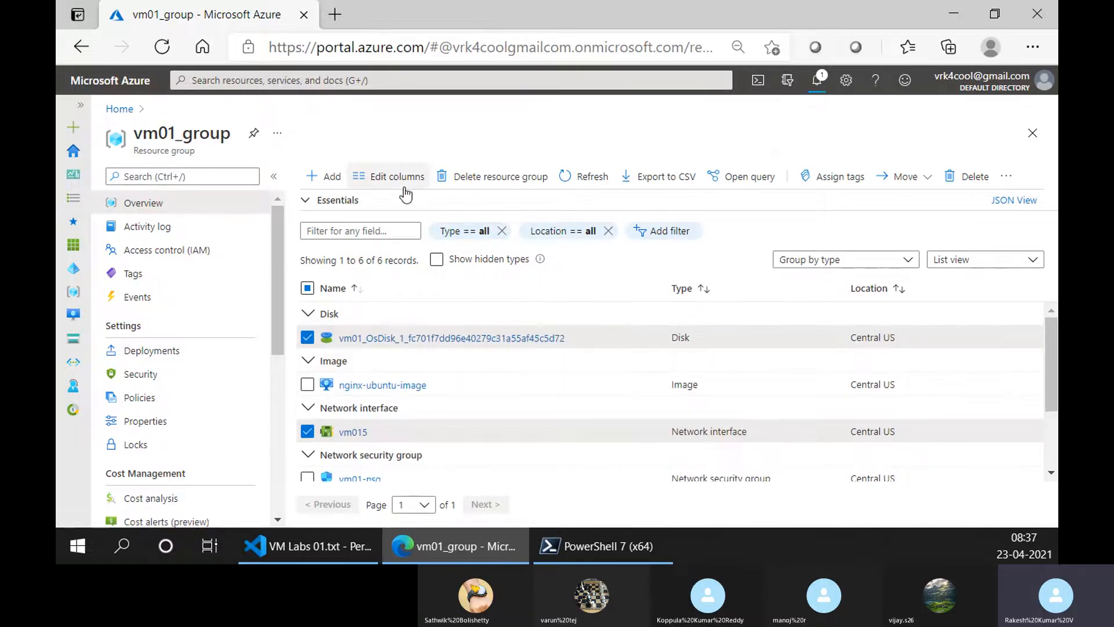
left_click(326, 178)
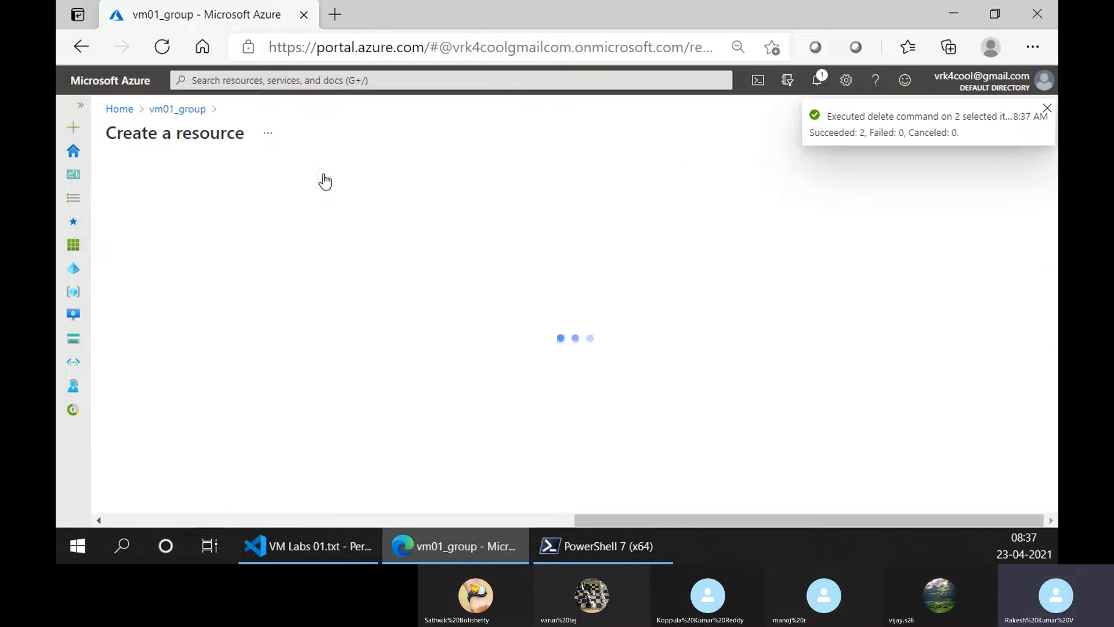
left_click(387, 299)
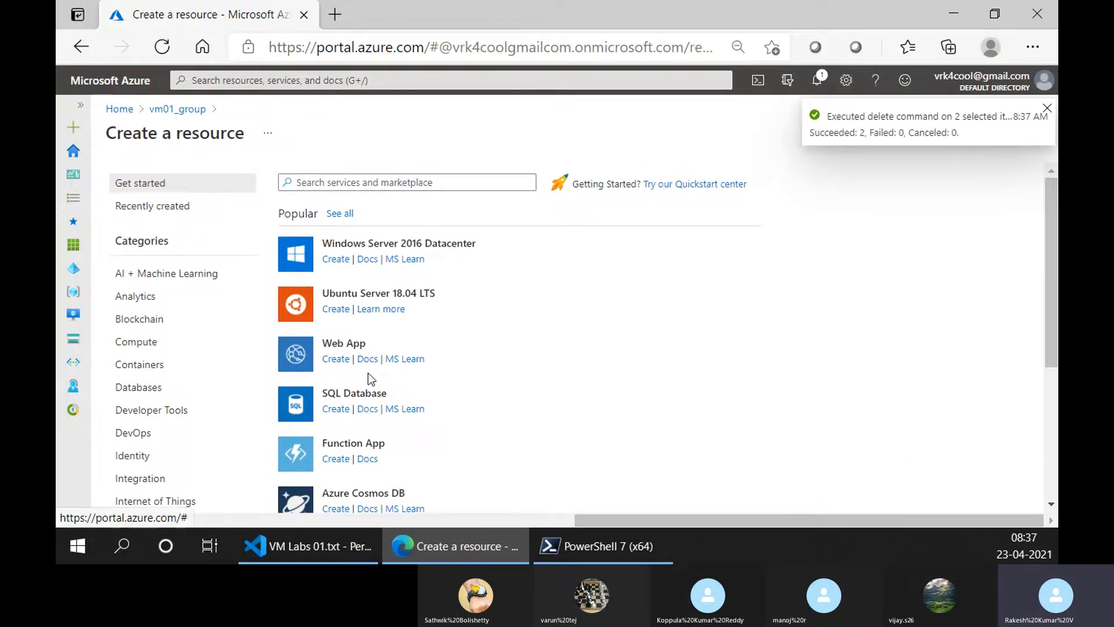
Replace the virtual machine's image with the custom image nginx-ubuntu-image from My Images.
scroll(374, 377, "down", 10)
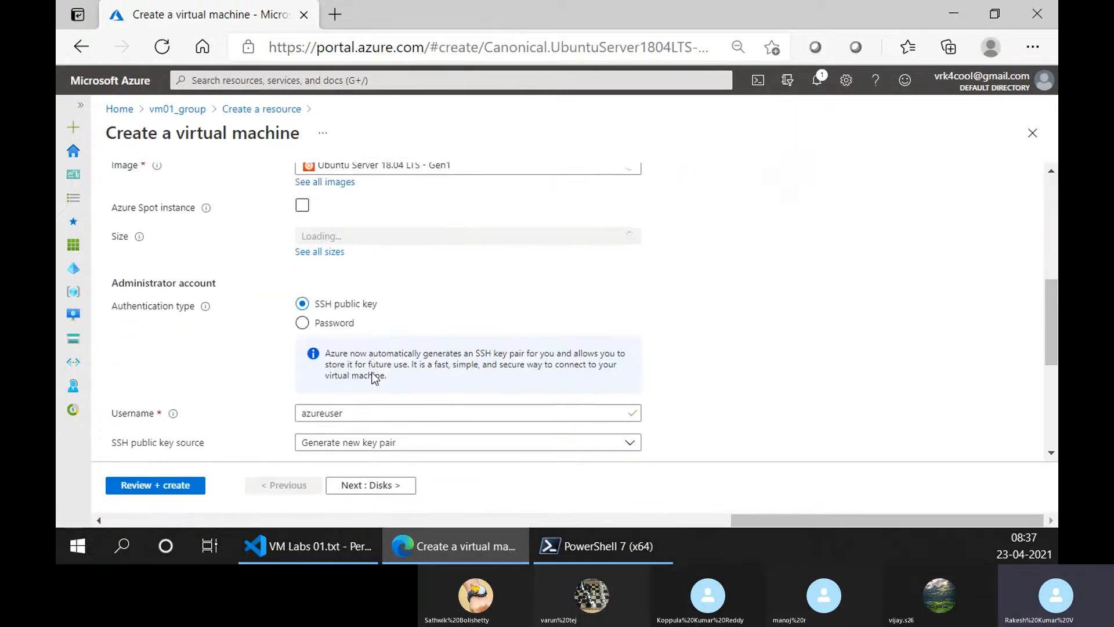
scroll(374, 372, "up", 7)
left_click(384, 329)
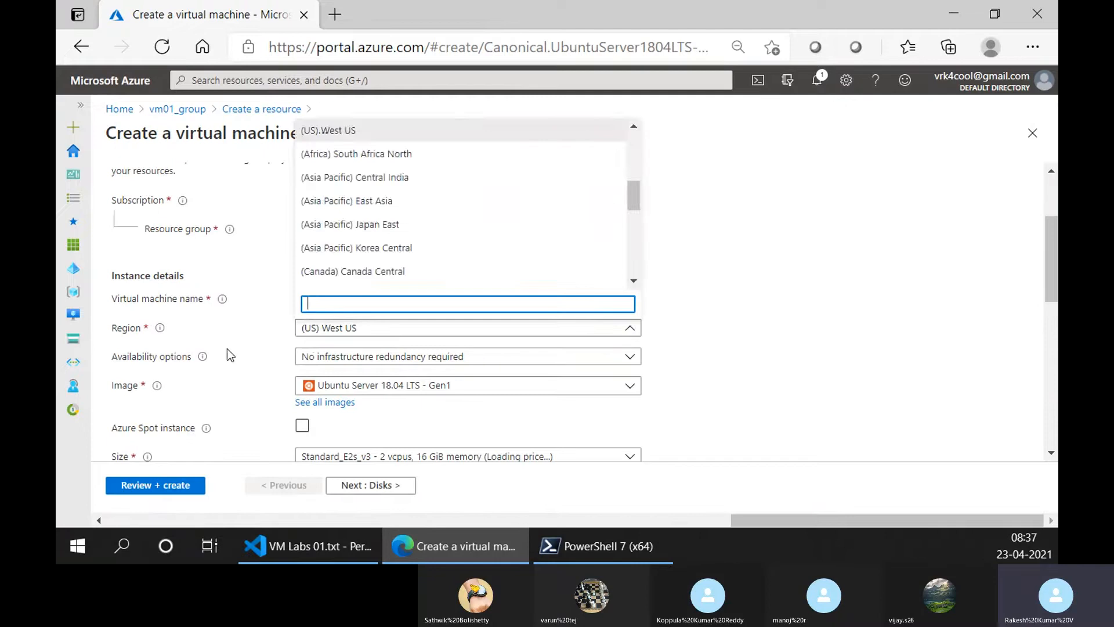
left_click(232, 352)
left_click(363, 384)
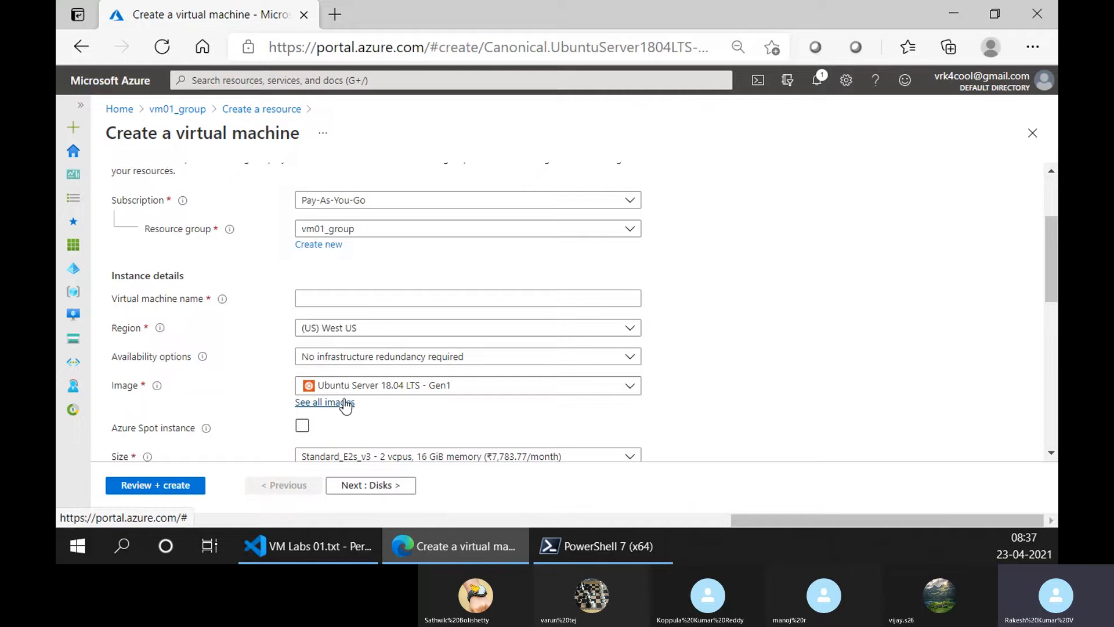
left_click(322, 402)
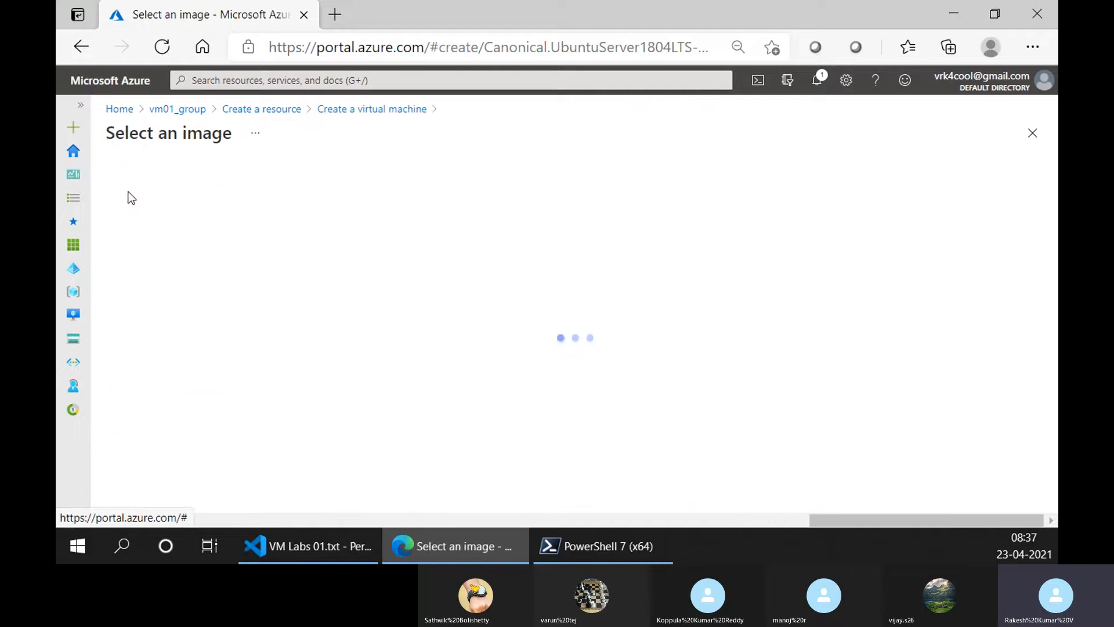
left_click(139, 223)
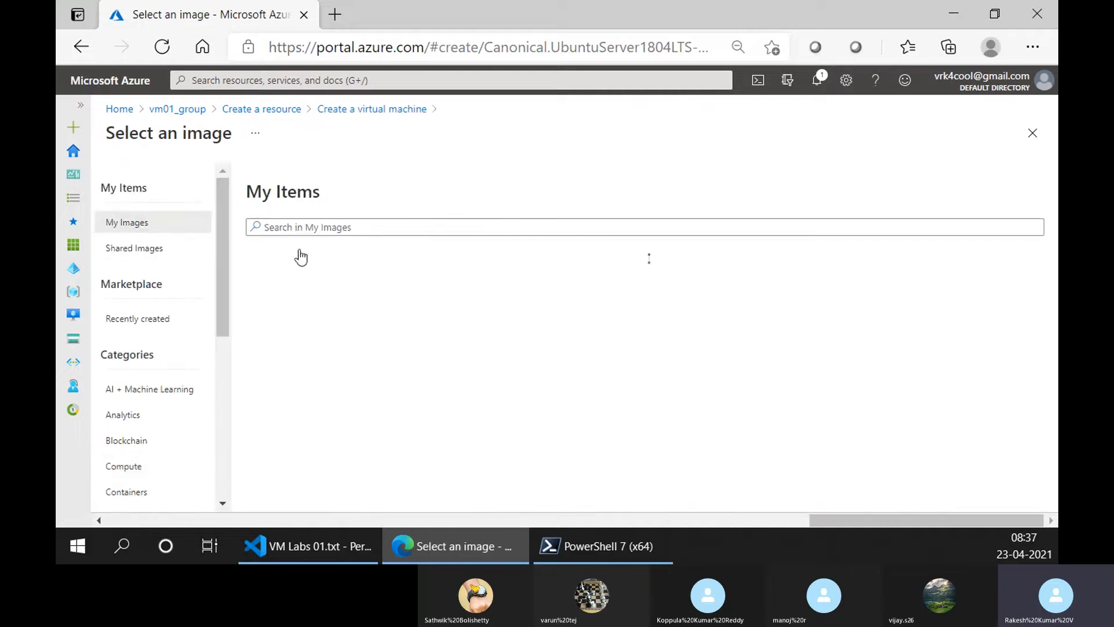
left_click(303, 258)
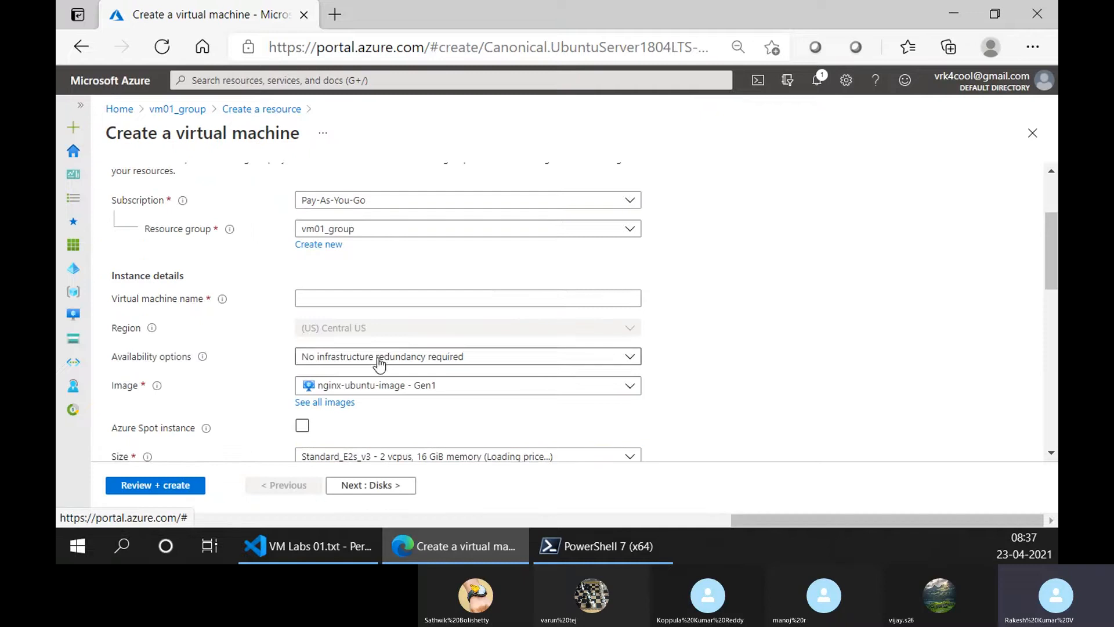
Name the virtual machine nginx01 and make it an Azure Spot instance with the eviction policy Delete.
left_click(325, 299)
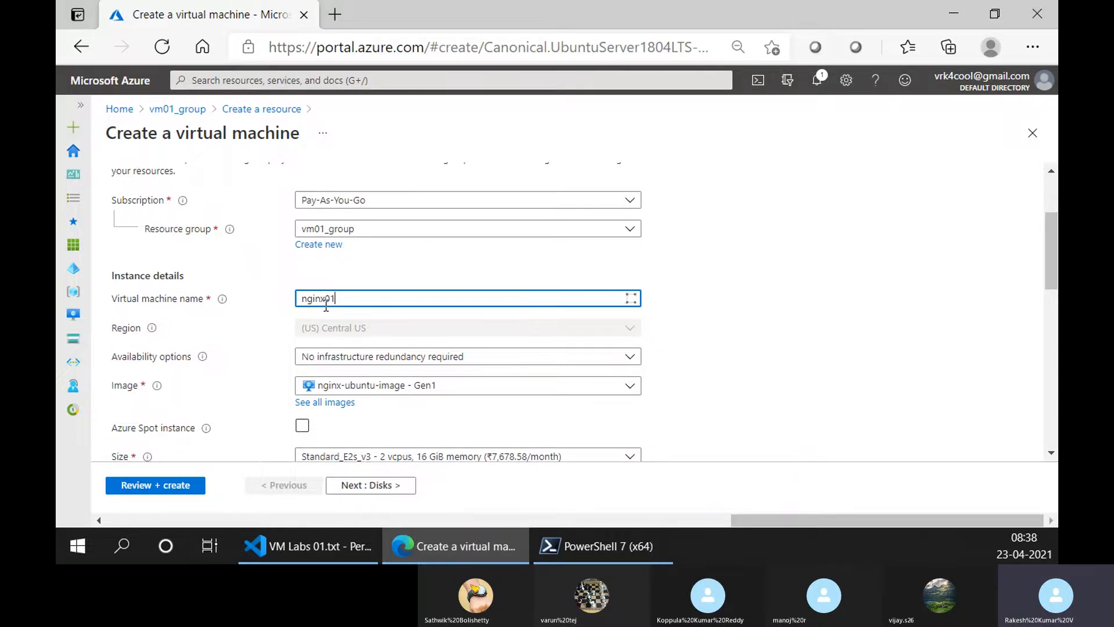
scroll(758, 385, "down", 3)
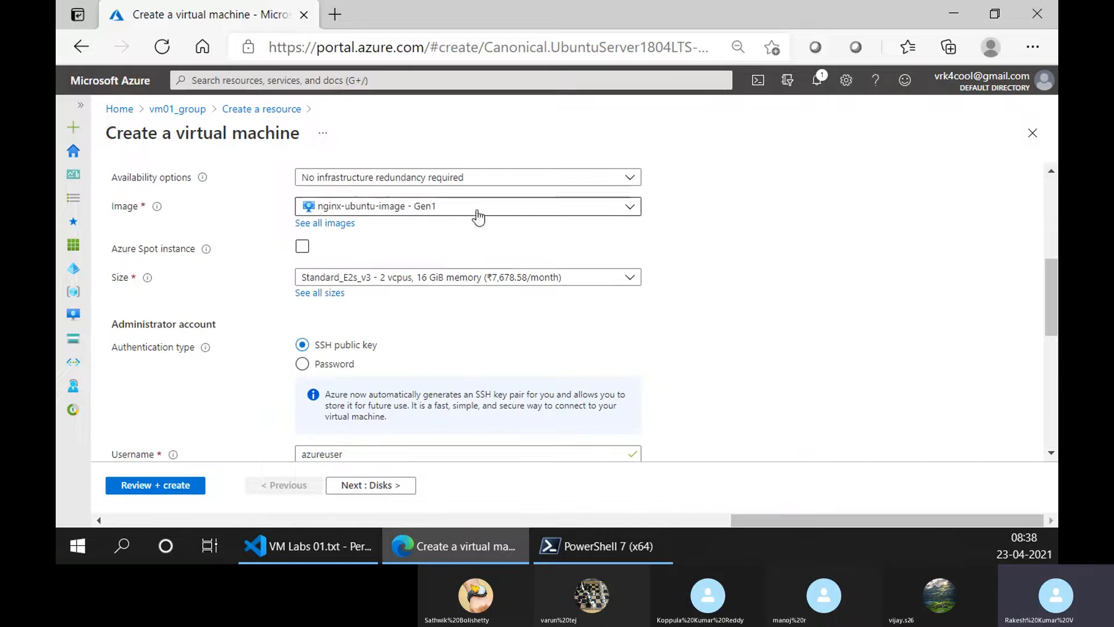
left_click(302, 246)
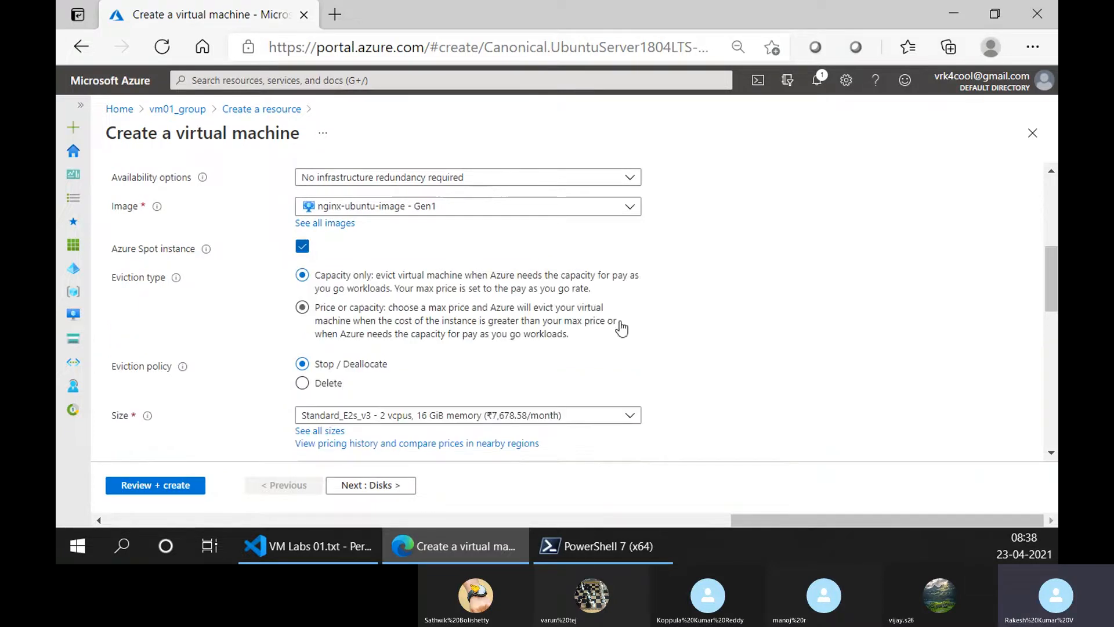
left_click(303, 383)
Set the administrator account to SSH public key authentication with username trainer, using an existing public key as the key source.
scroll(824, 347, "down", 2)
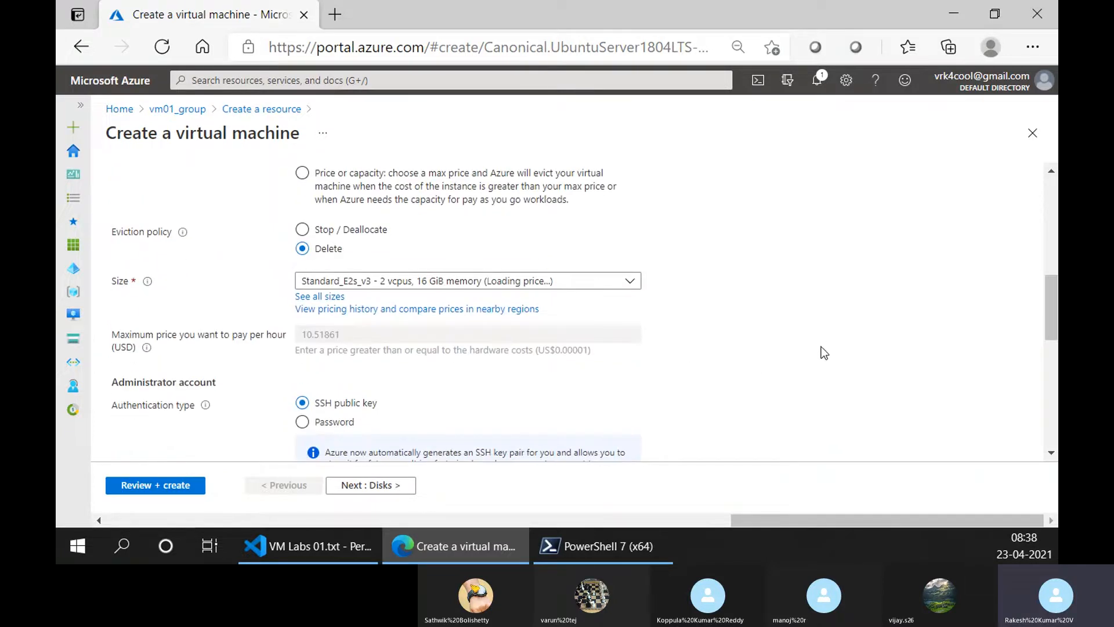
scroll(595, 354, "down", 2)
left_click(302, 288)
left_click(353, 319)
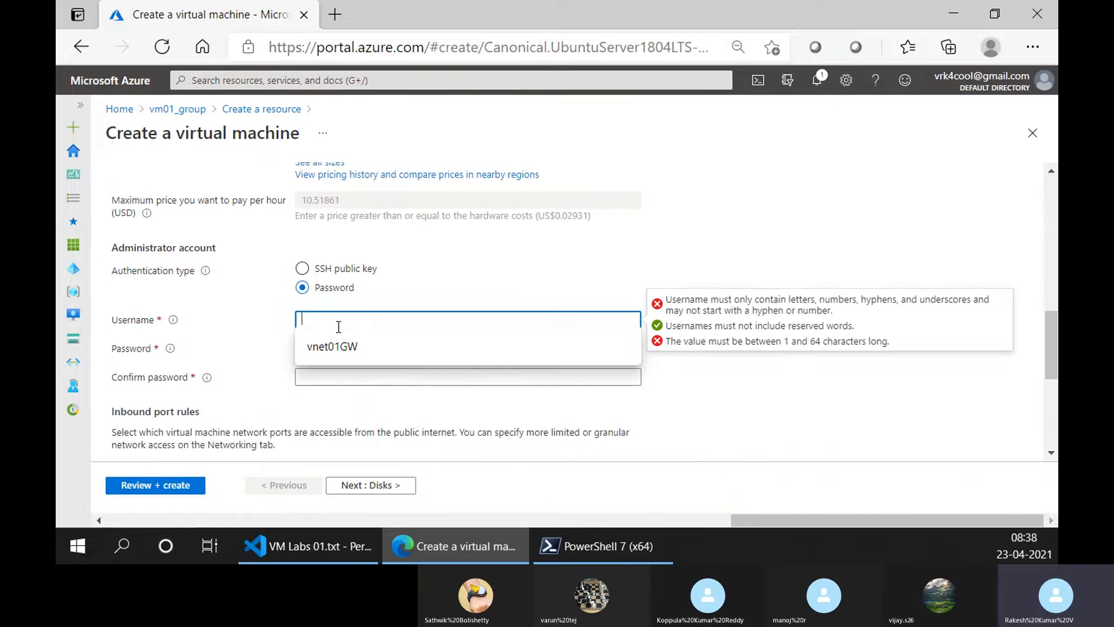
type("trai")
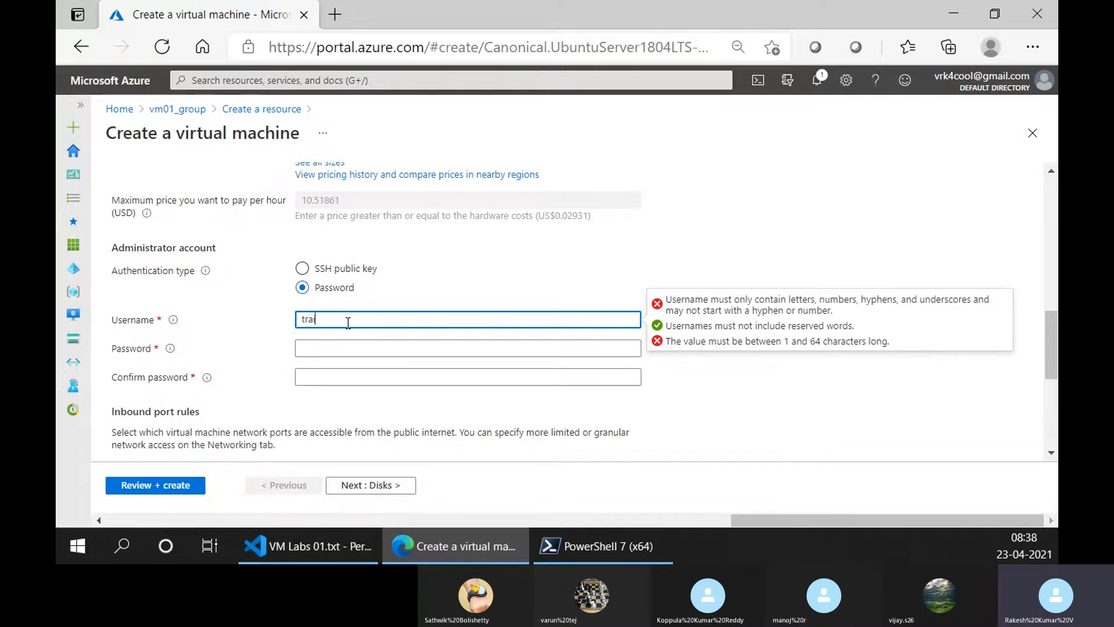
left_click(338, 269)
left_click(344, 382)
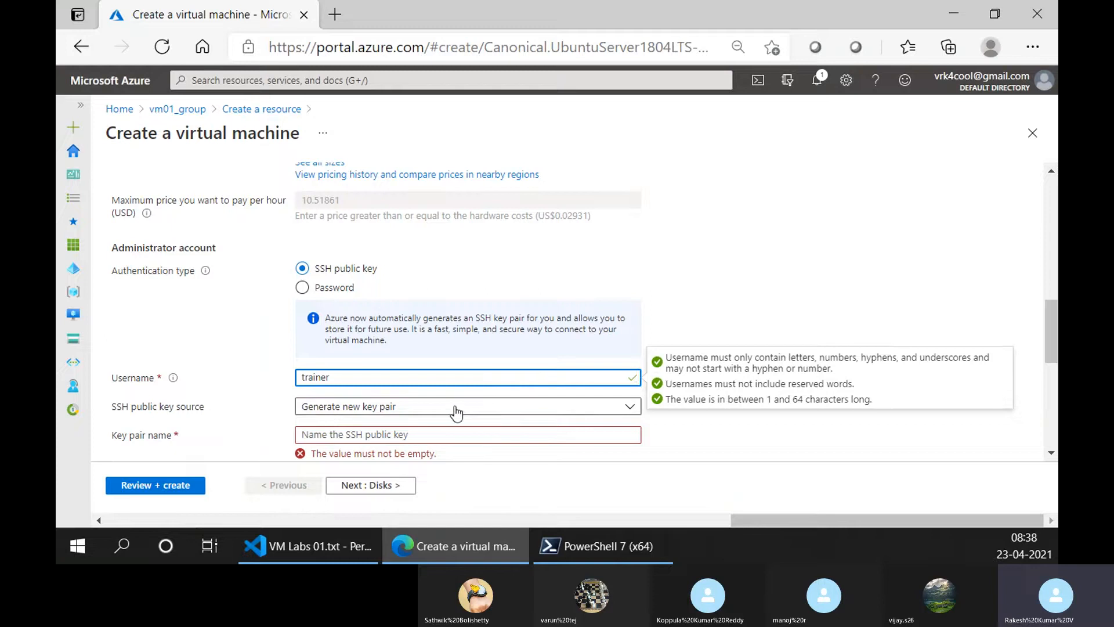
left_click(522, 407)
left_click(368, 471)
scroll(623, 435, "down", 2)
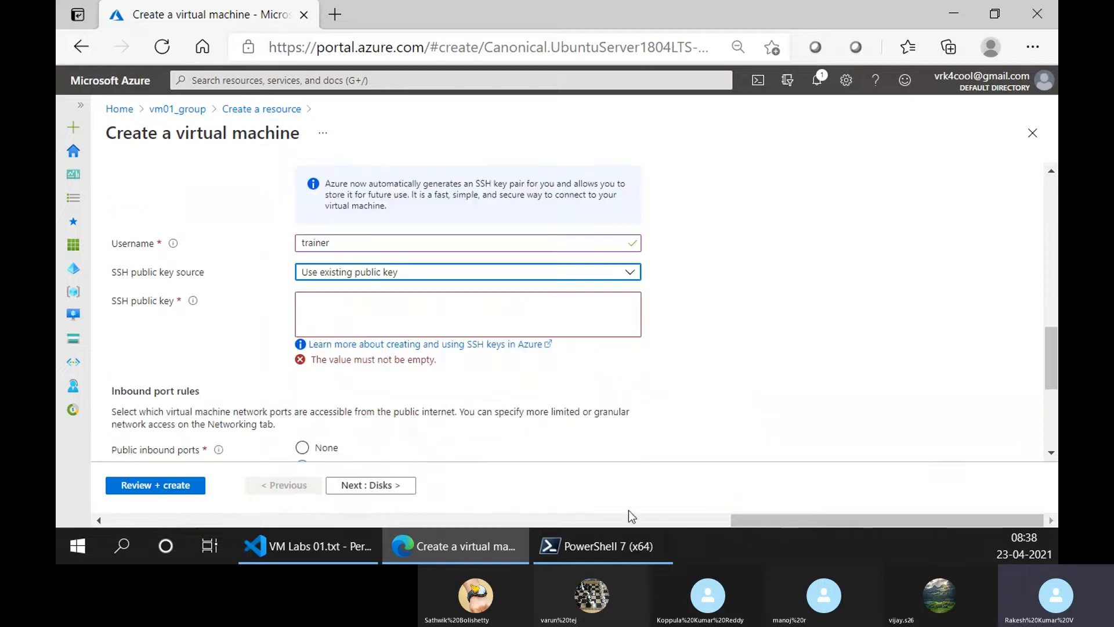
Switch to PowerShell, print the contents of .\.ssh\id_rsa.pub with cat, and copy the whole public key.
left_click(600, 546)
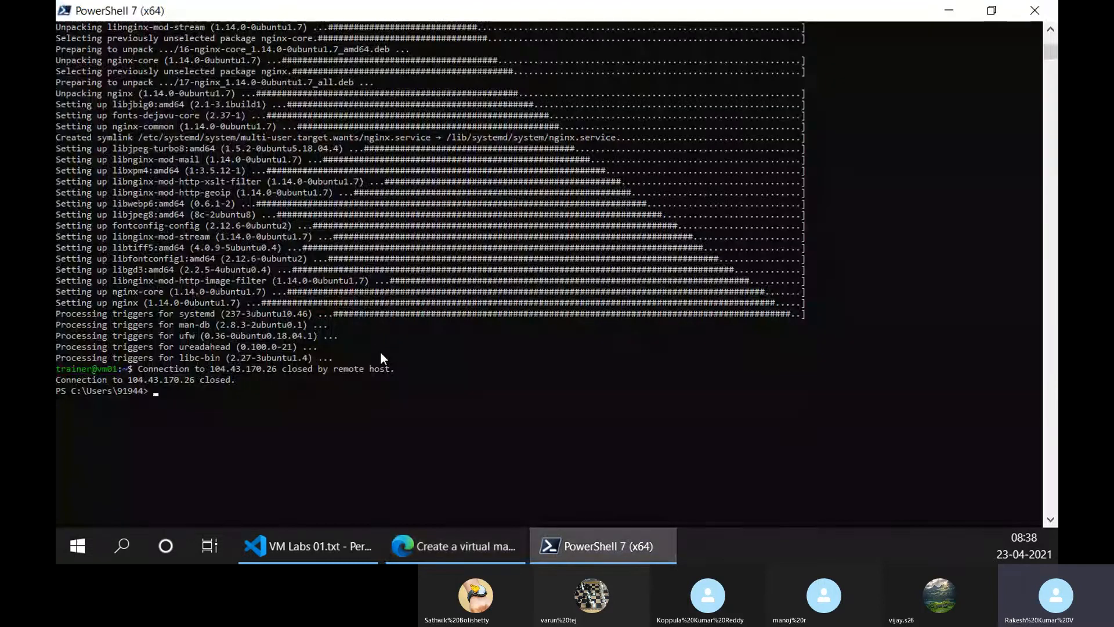
key("Up")
key("Up")
key("Return")
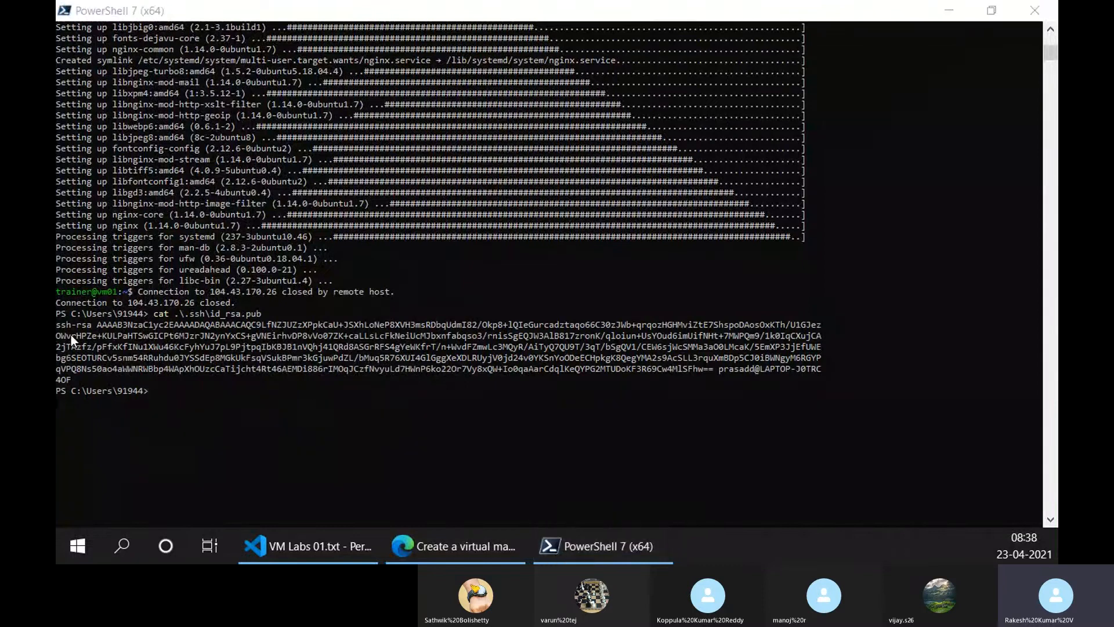
left_click_drag(58, 323, 71, 378)
right_click(99, 375)
Return to the virtual machine form in the browser, paste the copied SSH public key, and review the basic settings.
left_click(456, 546)
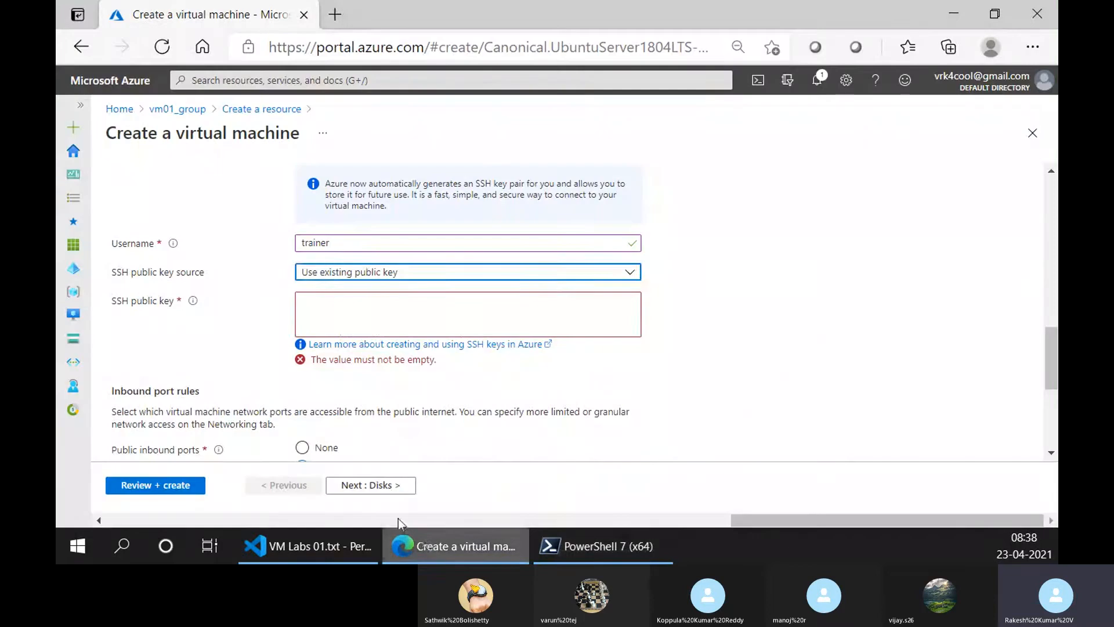
left_click(388, 305)
key("ctrl+v")
scroll(522, 388, "down", 2)
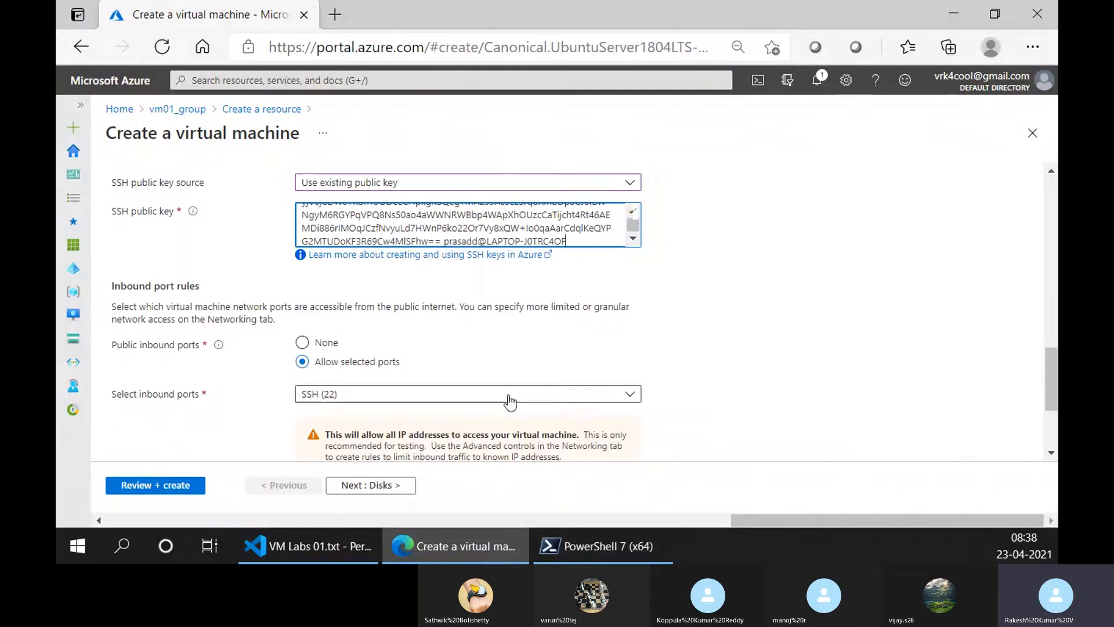
scroll(411, 376, "down", 2)
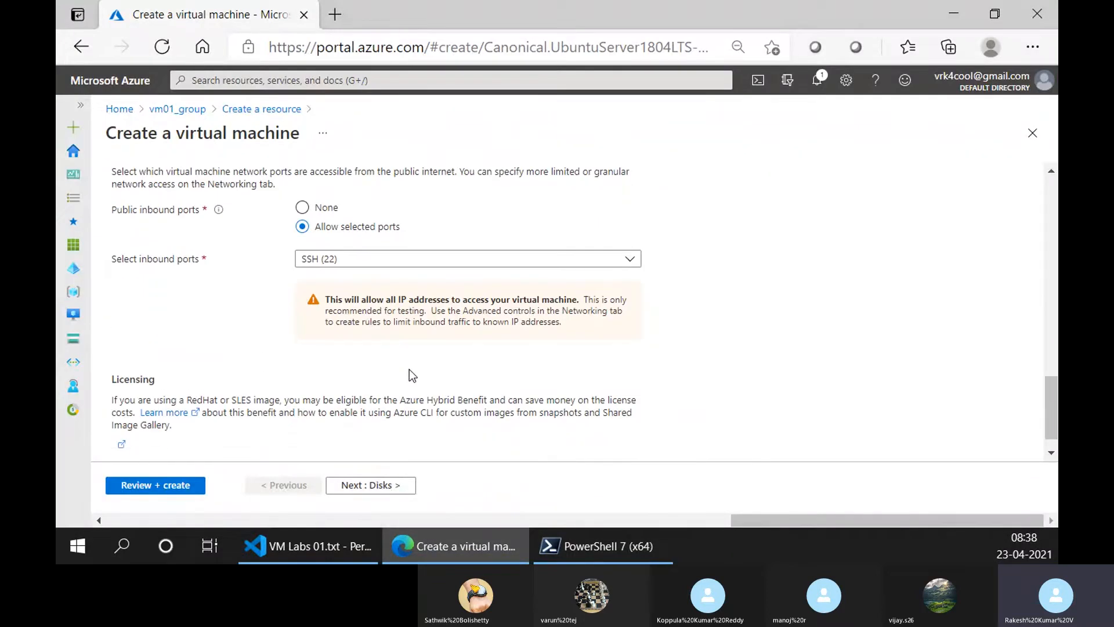
scroll(409, 369, "up", 10)
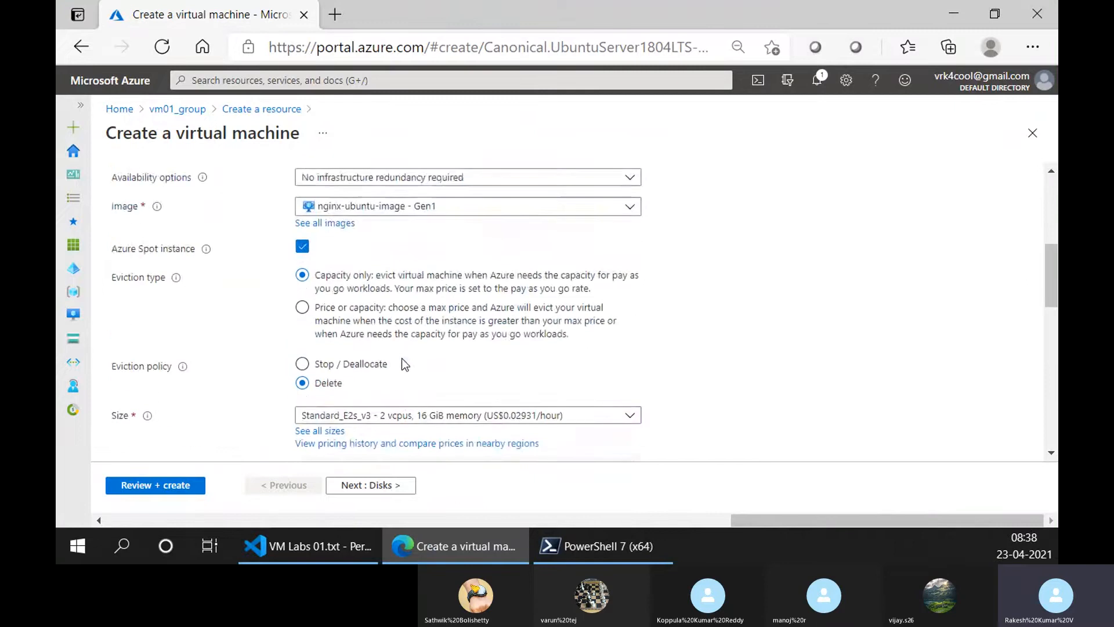
scroll(405, 364, "up", 5)
scroll(403, 363, "down", 10)
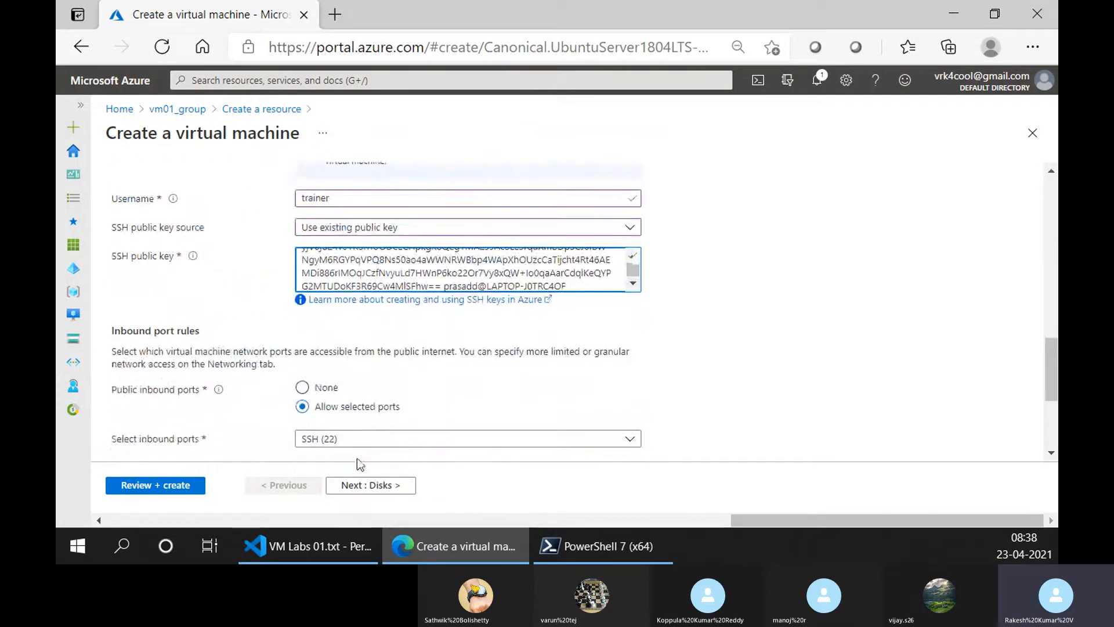
Keep the default disk options and allow HTTP (80) alongside SSH (22) as inbound ports in the networking settings.
left_click(350, 485)
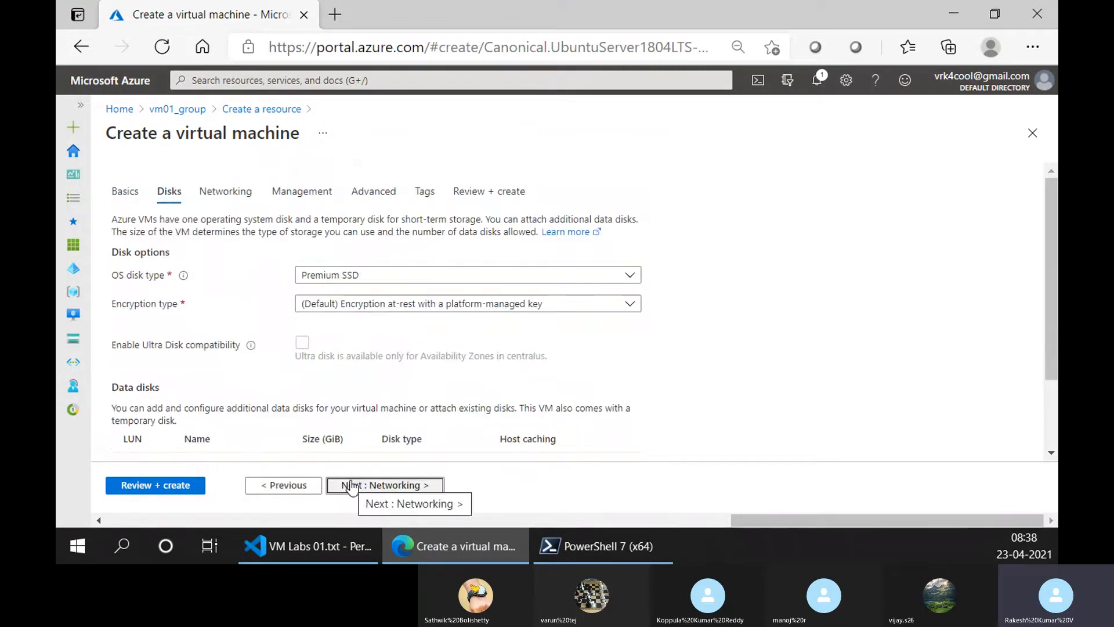
left_click(352, 486)
scroll(382, 360, "down", 2)
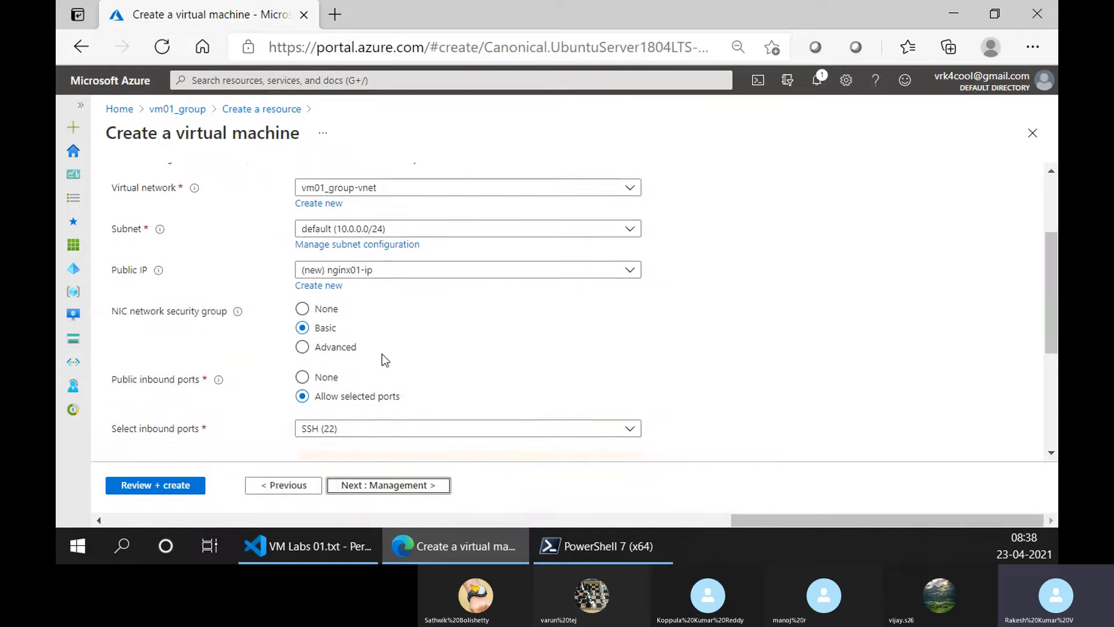
left_click(342, 429)
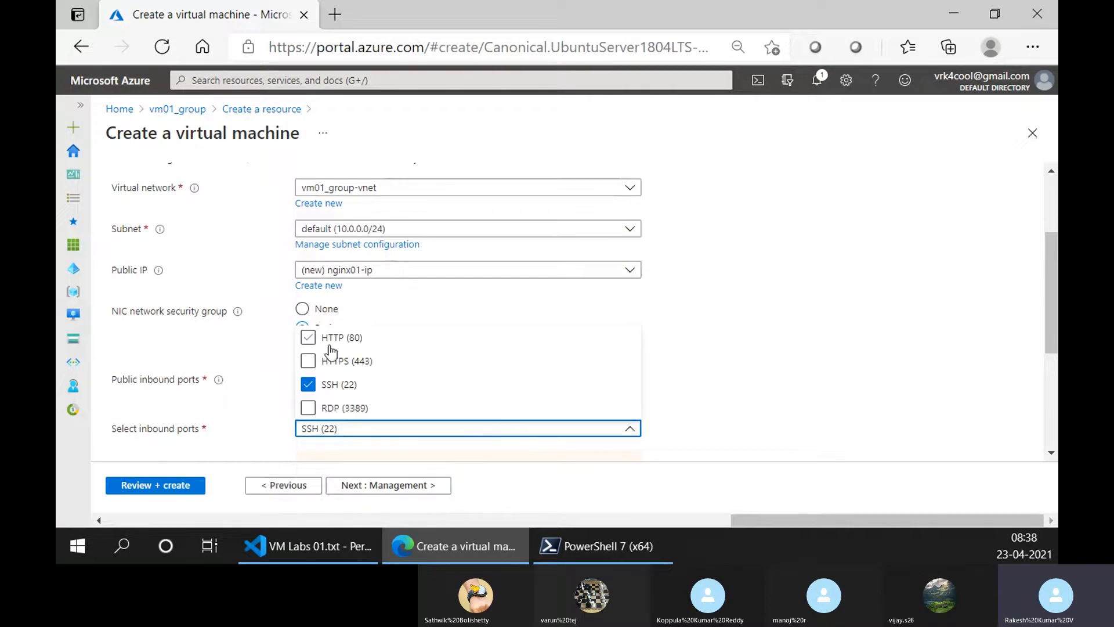
left_click(330, 340)
Disable boot diagnostics in the virtual machine's management settings.
left_click(389, 486)
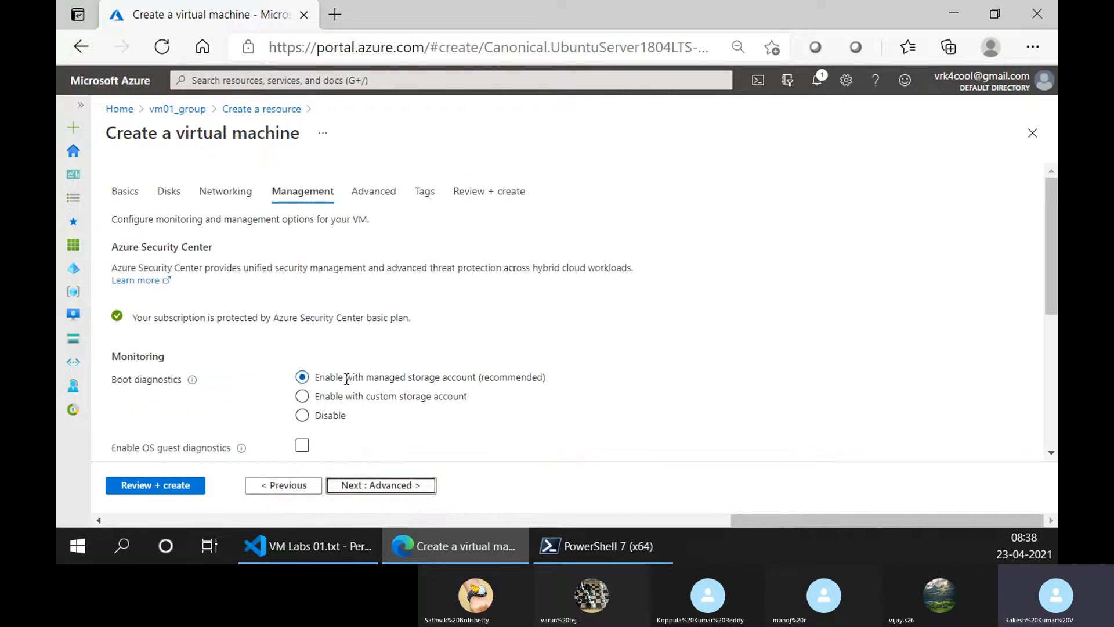
left_click(304, 418)
scroll(551, 398, "down", 3)
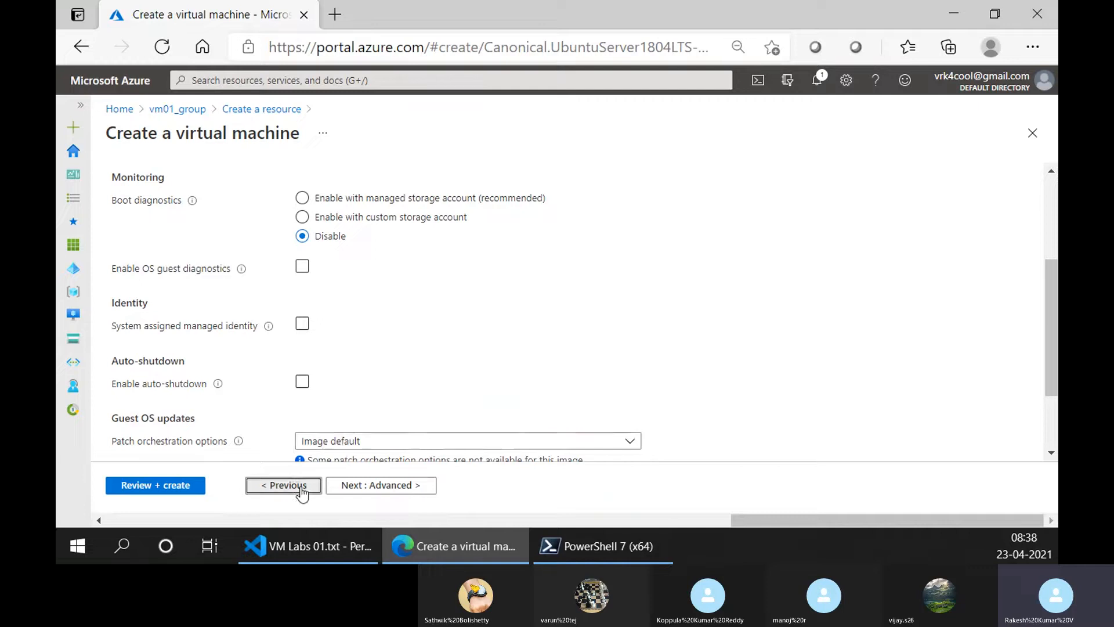
Go back to the networking settings, set the NIC network security group to Advanced, and select the existing public IP vm01-ip.
left_click(284, 486)
scroll(371, 290, "down", 1)
scroll(351, 367, "down", 1)
left_click(371, 233)
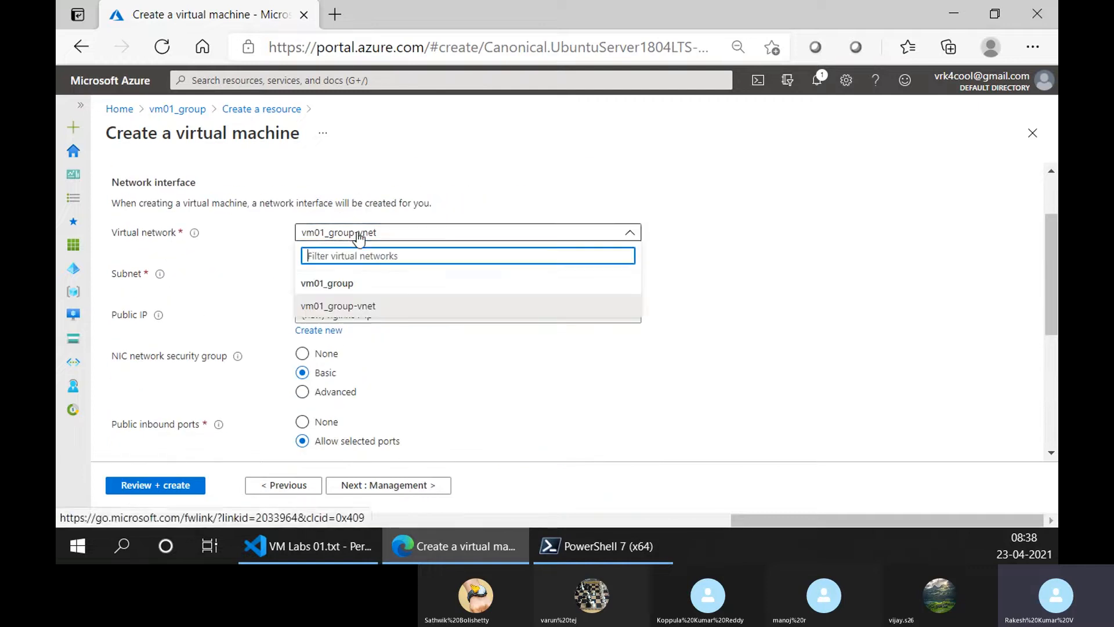
left_click(251, 296)
left_click(438, 318)
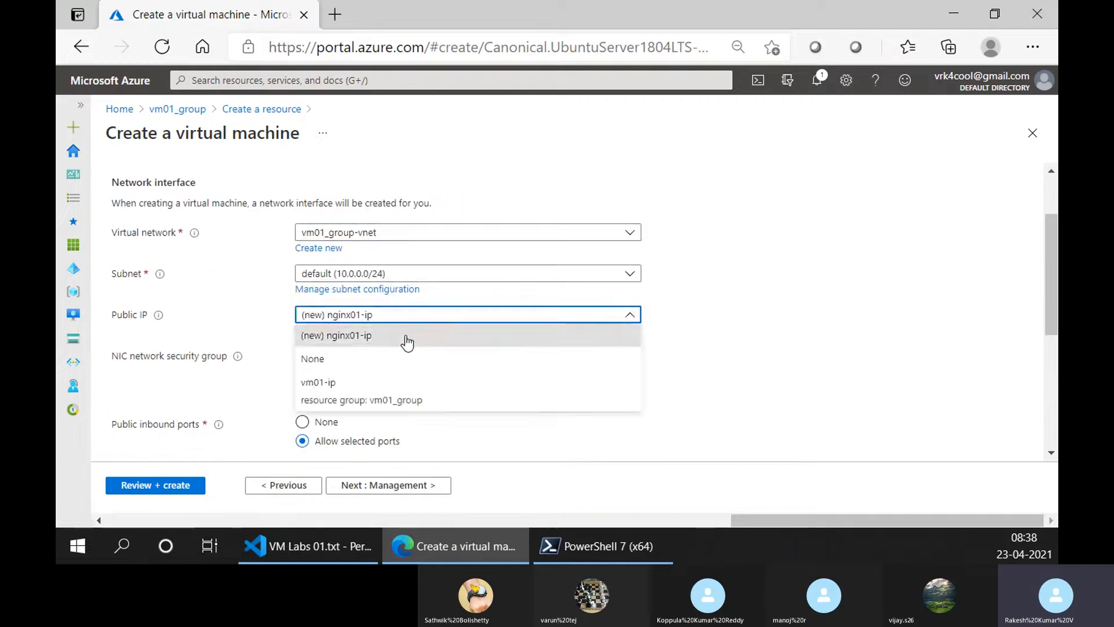
left_click(405, 341)
left_click(302, 392)
left_click(398, 320)
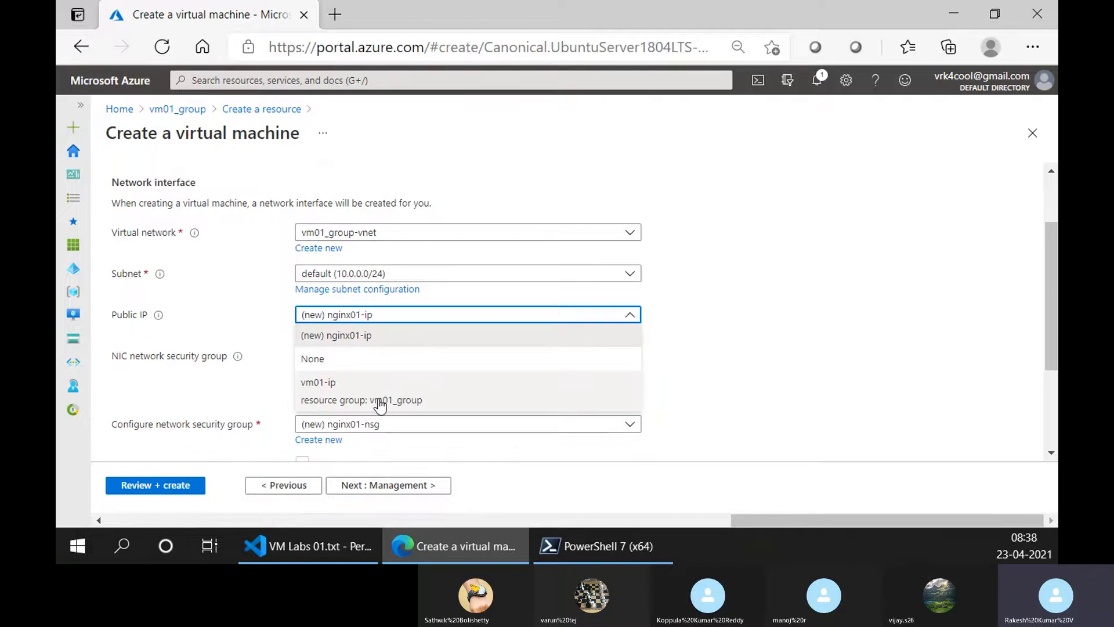
left_click(377, 400)
scroll(788, 328, "down", 1)
scroll(788, 328, "down", 2)
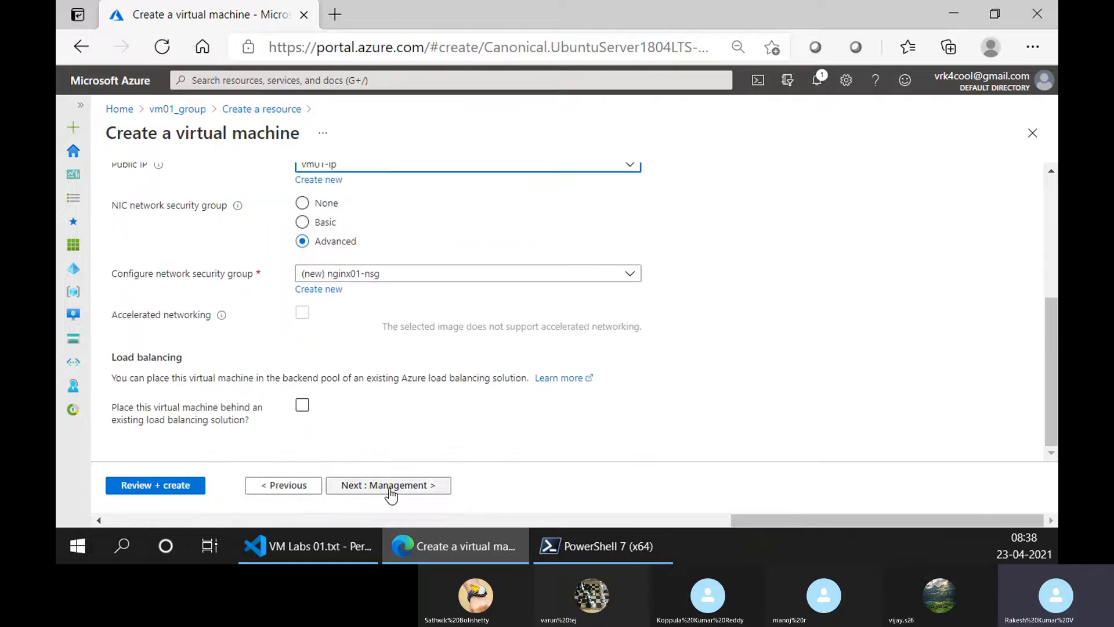
Leave the management, advanced and tag settings as they are, validate the configuration, and create the virtual machine.
left_click(390, 486)
left_click(389, 486)
left_click(387, 486)
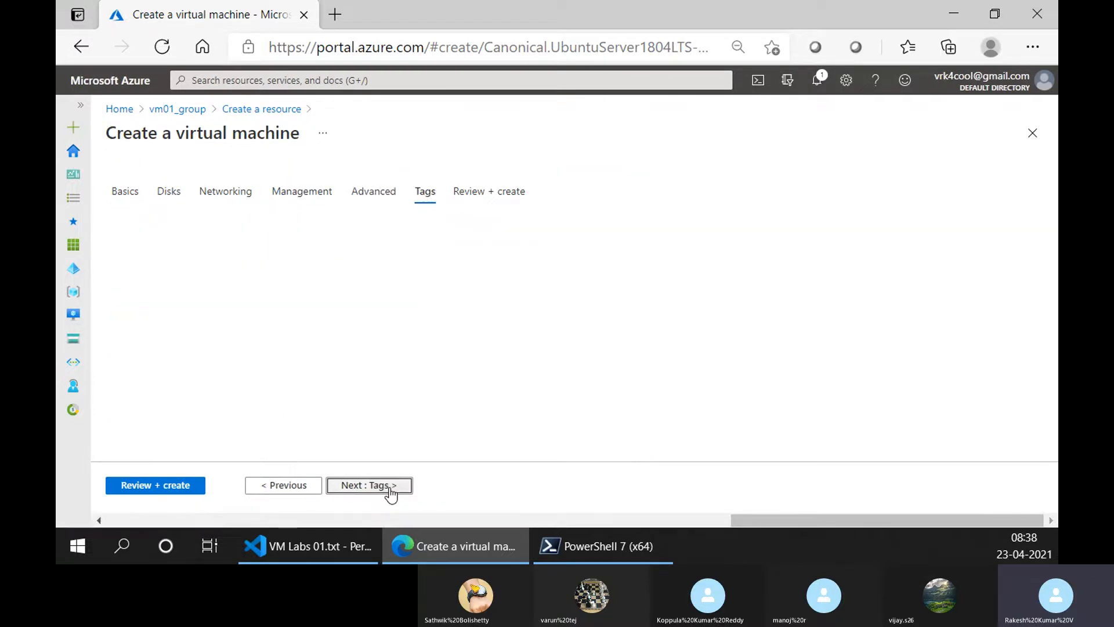
left_click(388, 487)
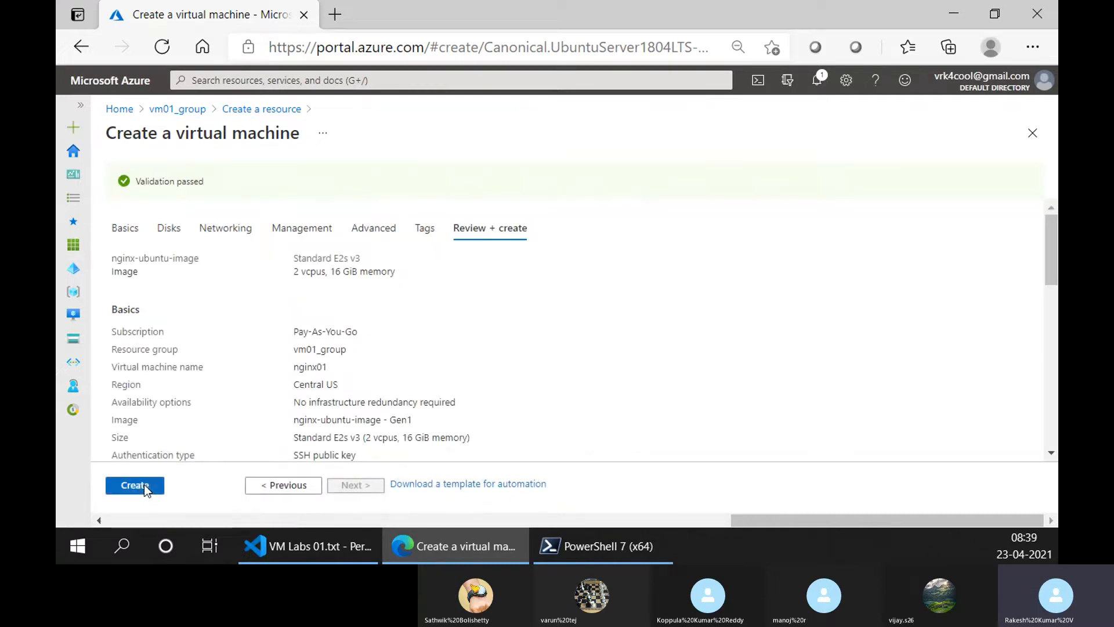
left_click(138, 486)
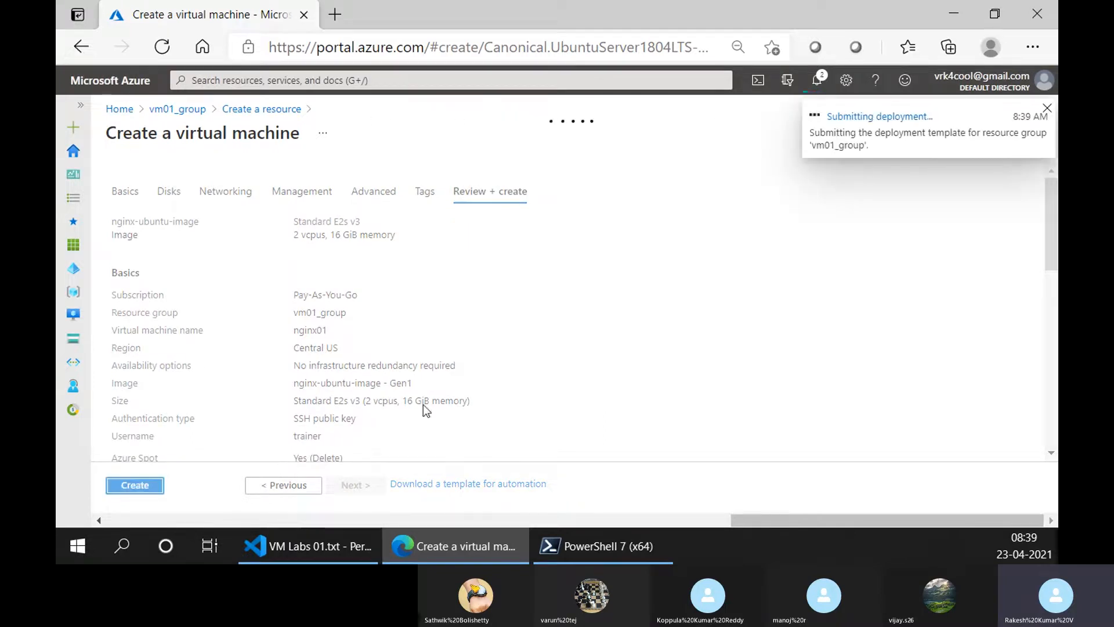
left_click(603, 546)
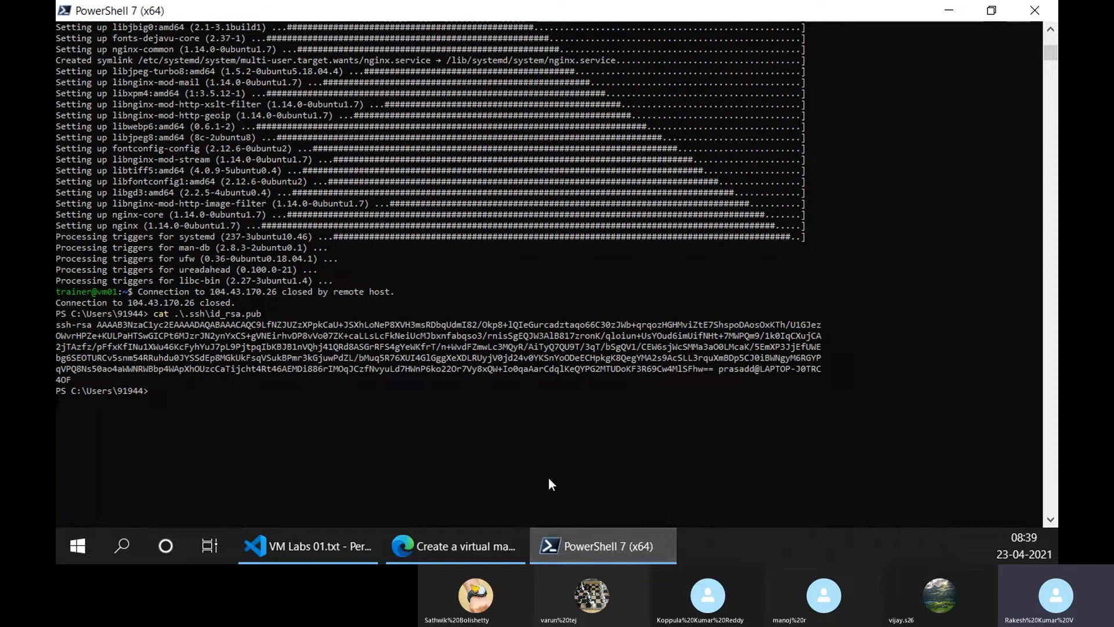
left_click(354, 548)
left_click(432, 546)
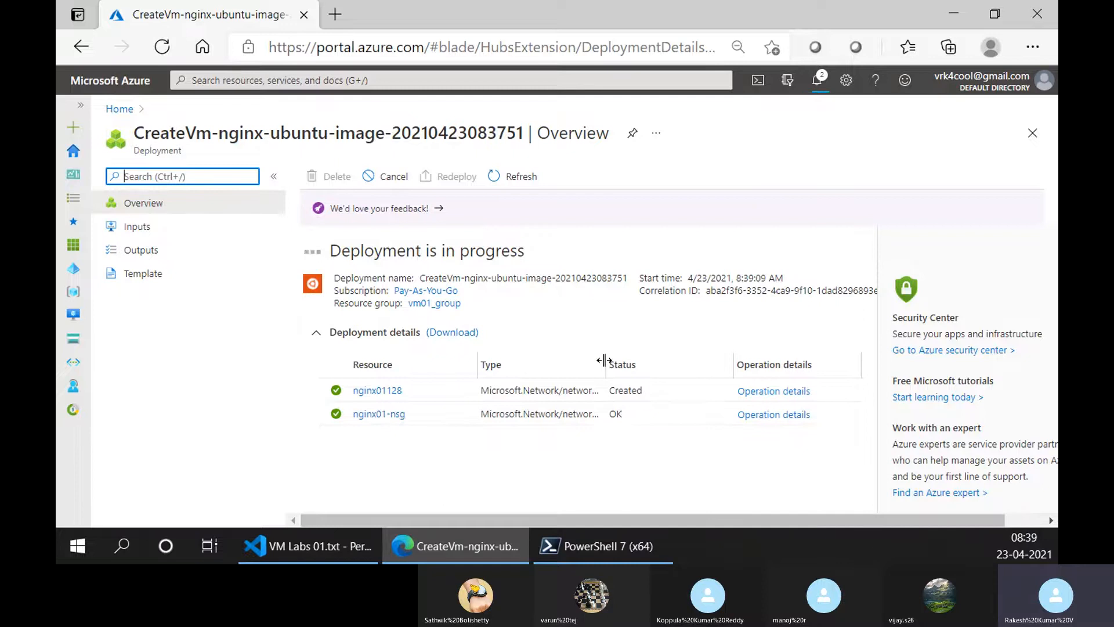
Widen the Type column in the deployment details and check the status of the network interface and network security group.
left_click_drag(605, 361, 665, 363)
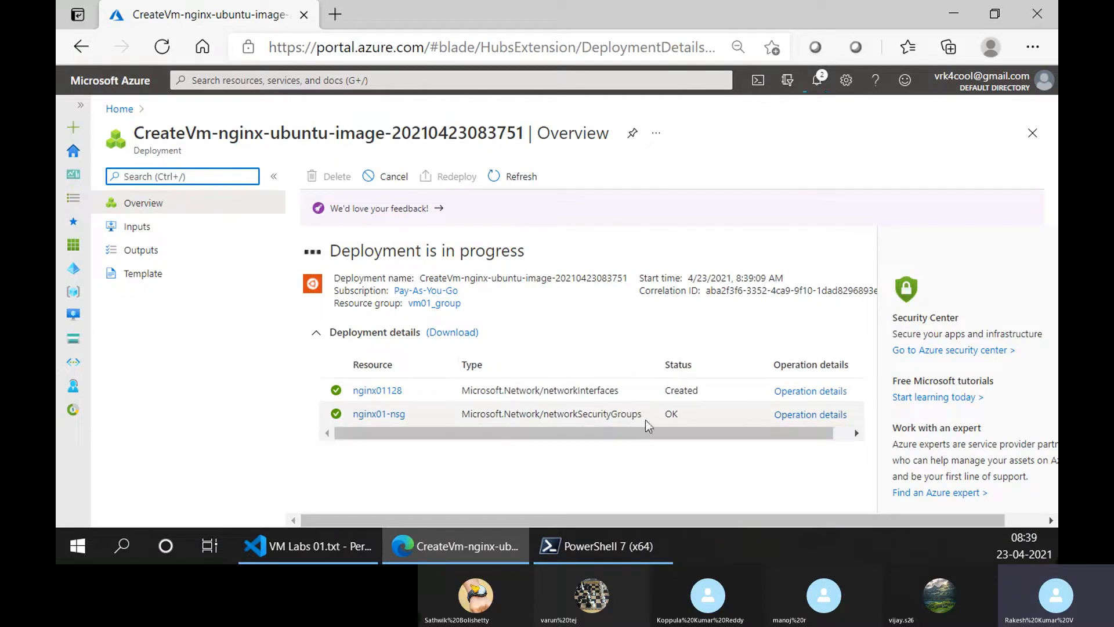
double_click(672, 413)
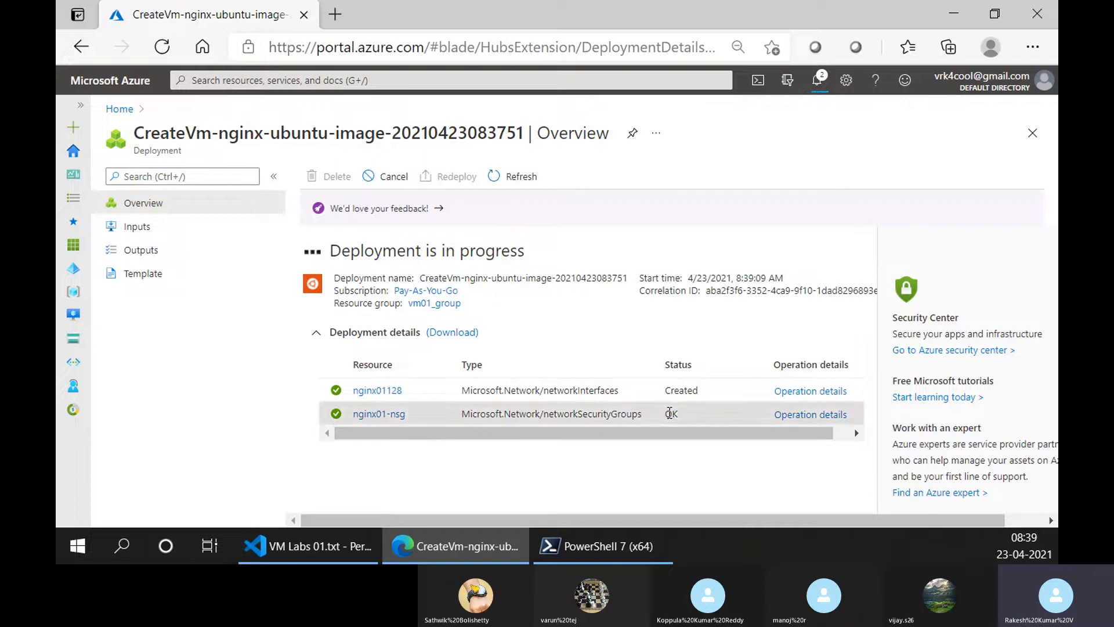
double_click(681, 391)
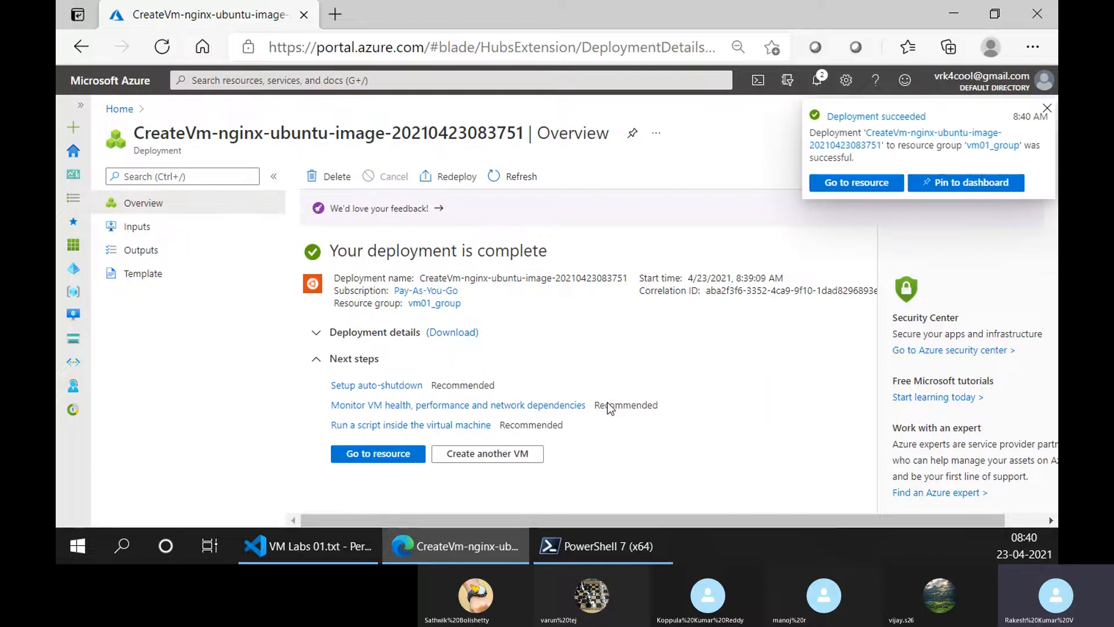
Open the deployed nginx01 resource, copy its public IP address, and load that address in a new browser tab.
left_click(839, 183)
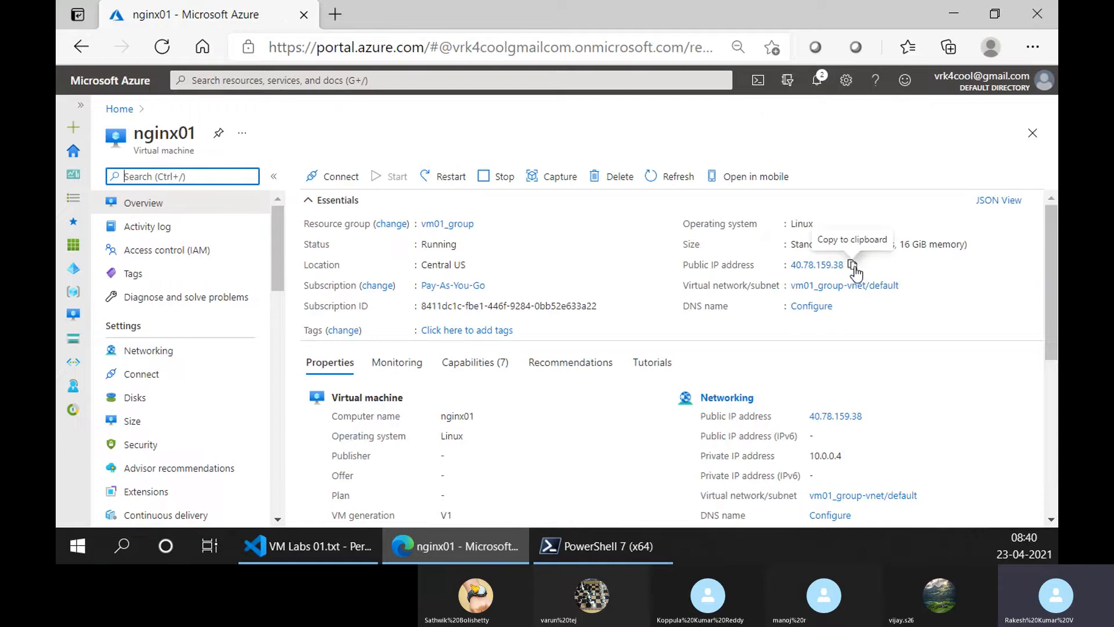
left_click(852, 264)
left_click(337, 12)
key("ctrl+v")
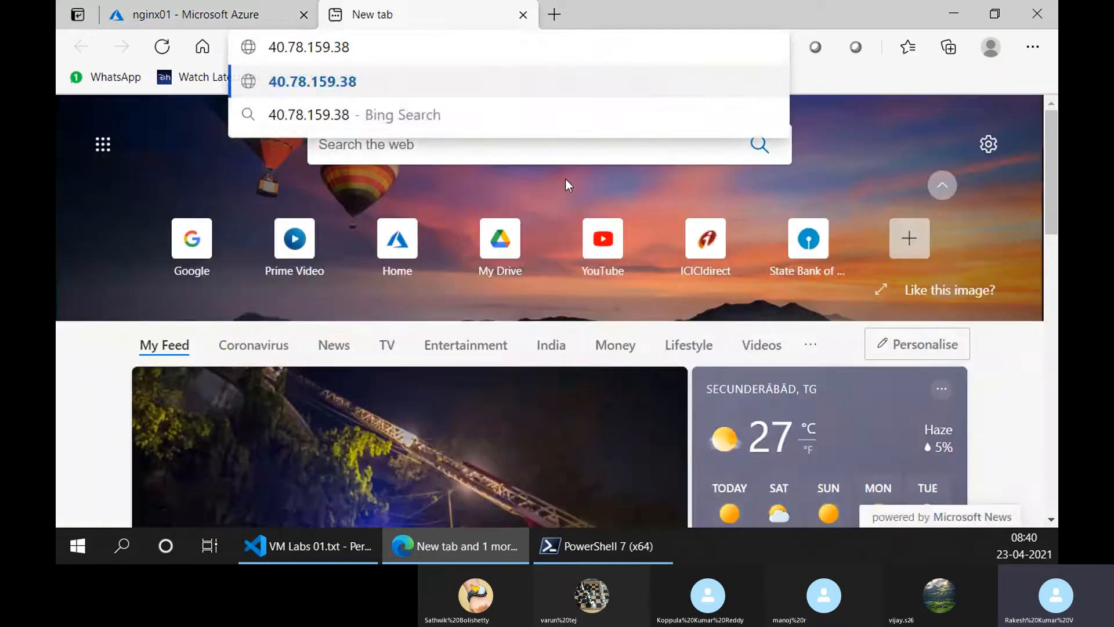
key("Return")
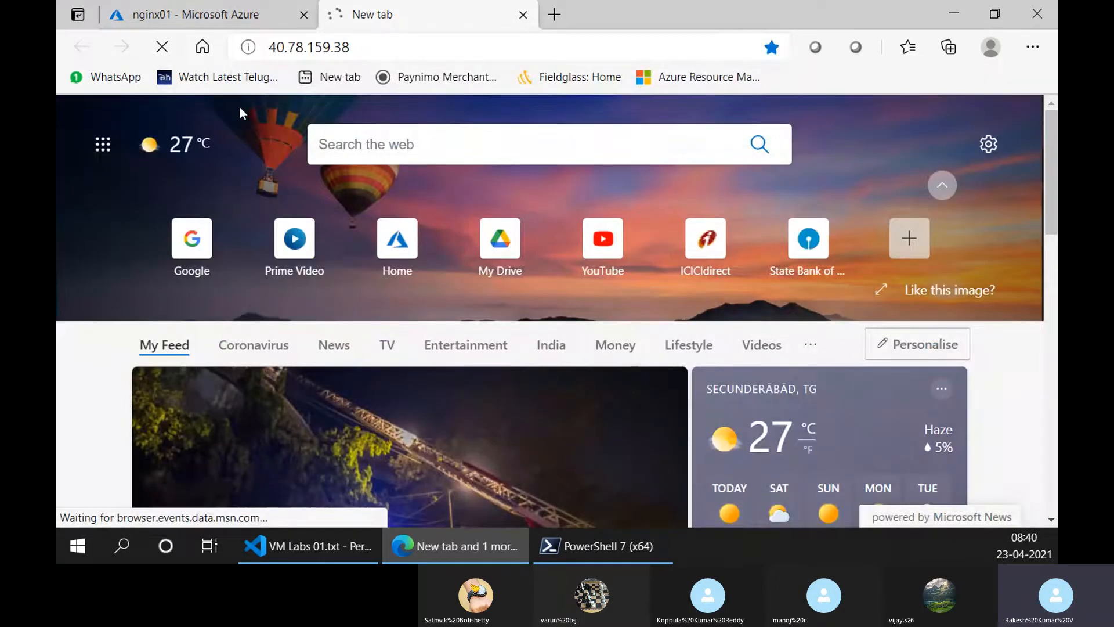
Return to nginx01 in the Azure portal and examine the inbound port rules in its networking settings.
left_click(251, 20)
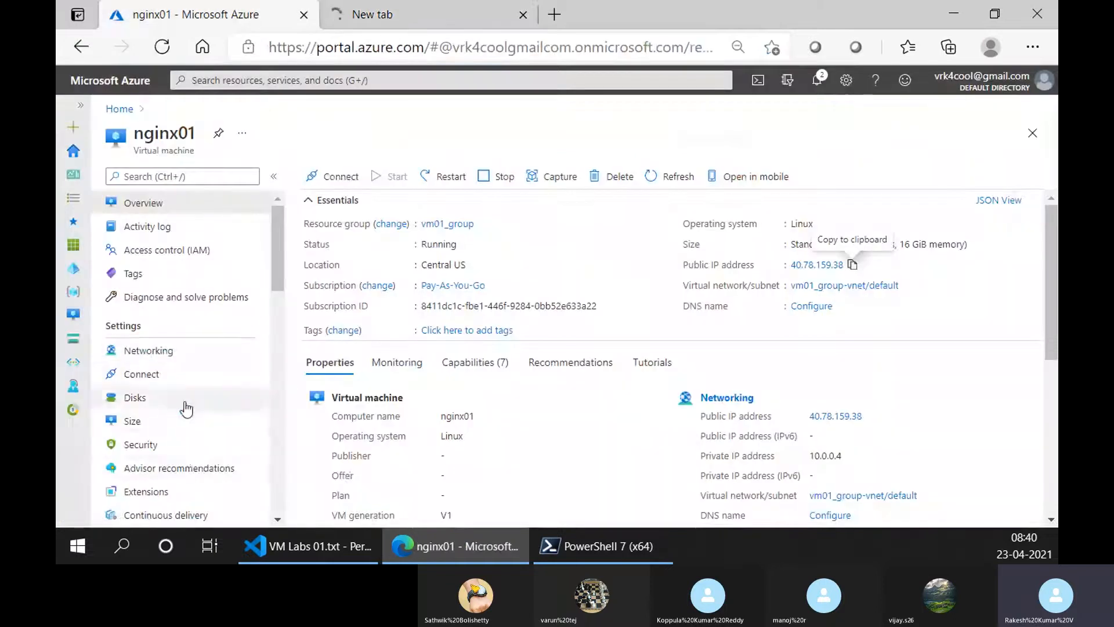
left_click(148, 350)
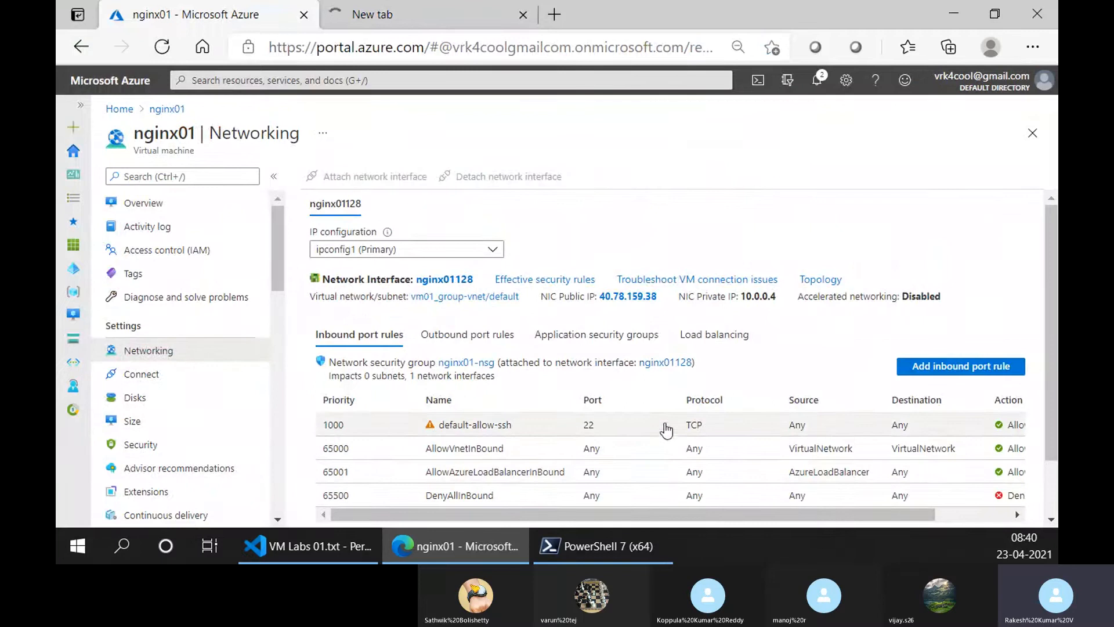
scroll(865, 441, "down", 2)
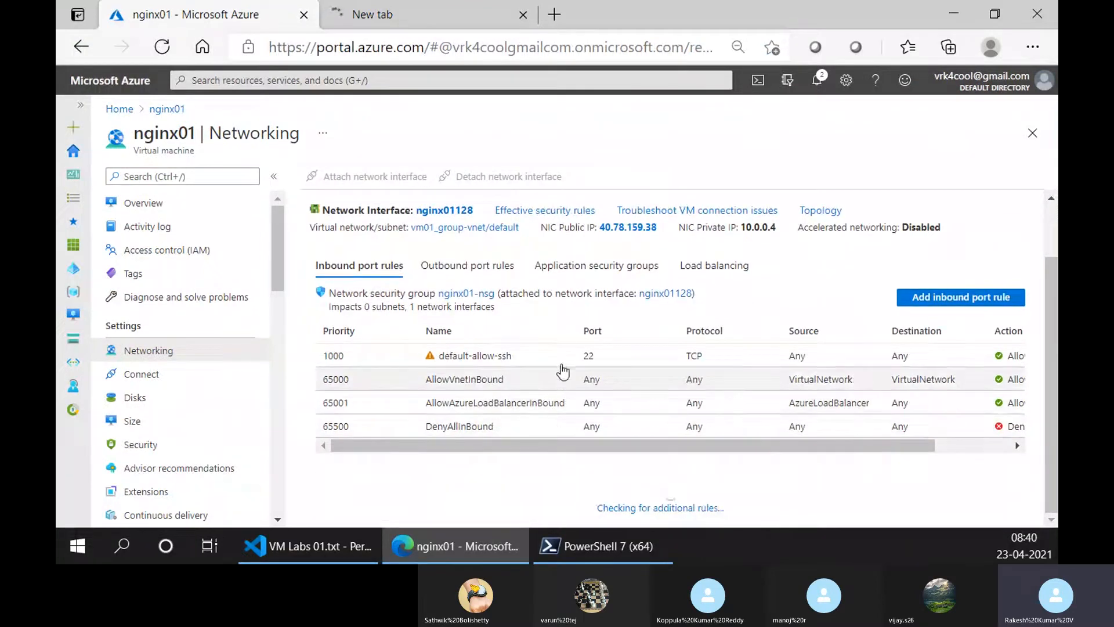
Add an inbound security rule to nginx01-nsg with destination port 80, leaving source, destination, service and protocol at their defaults.
left_click(926, 300)
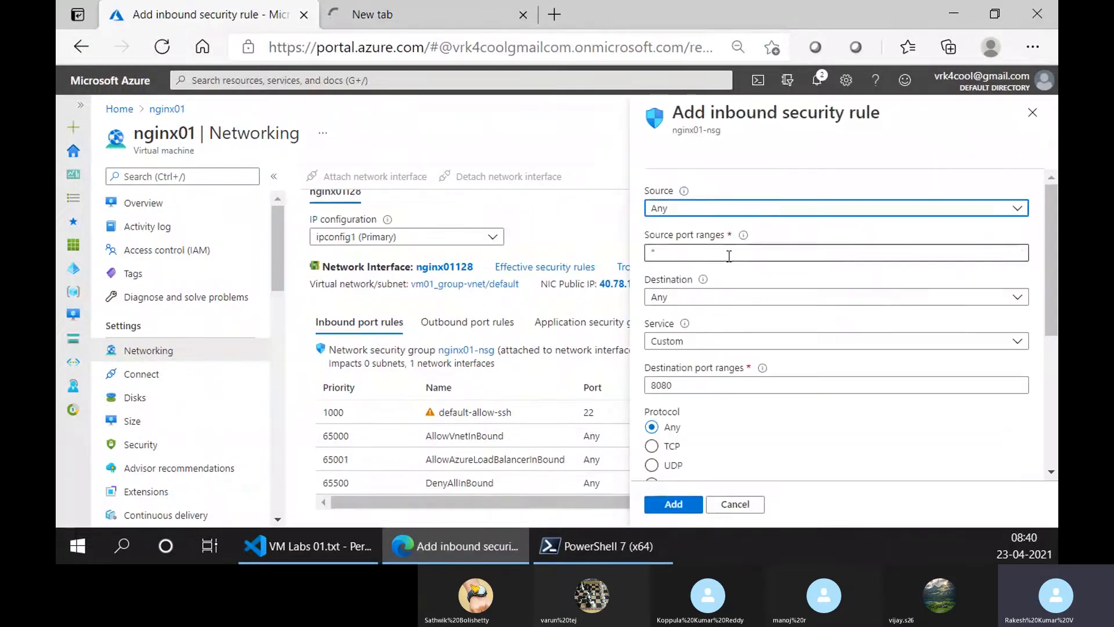
left_click(688, 343)
left_click(685, 385)
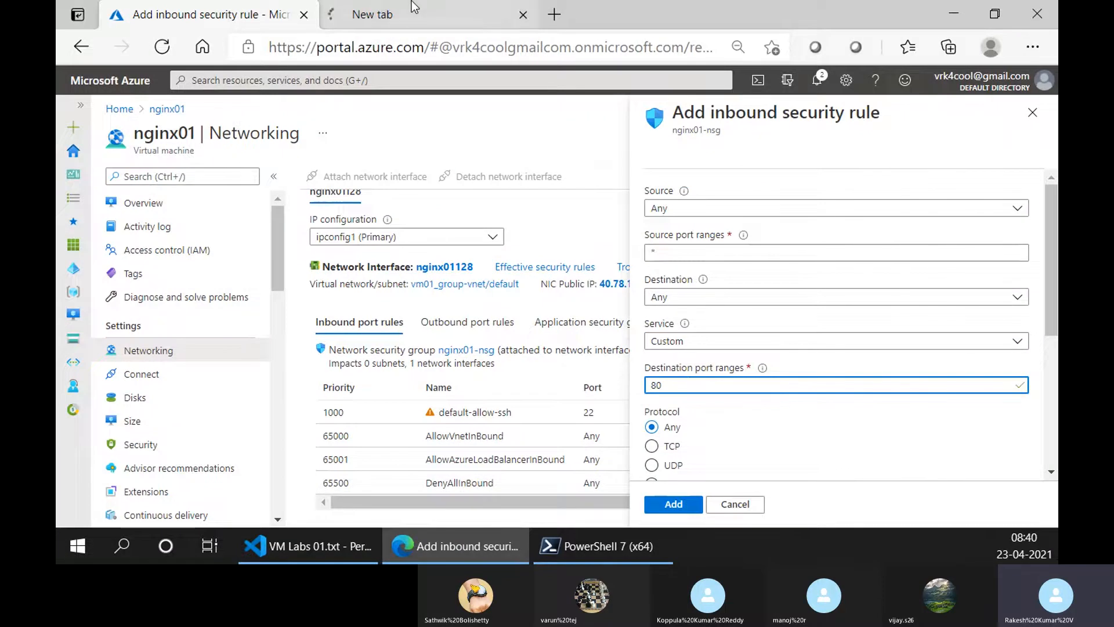
left_click(670, 505)
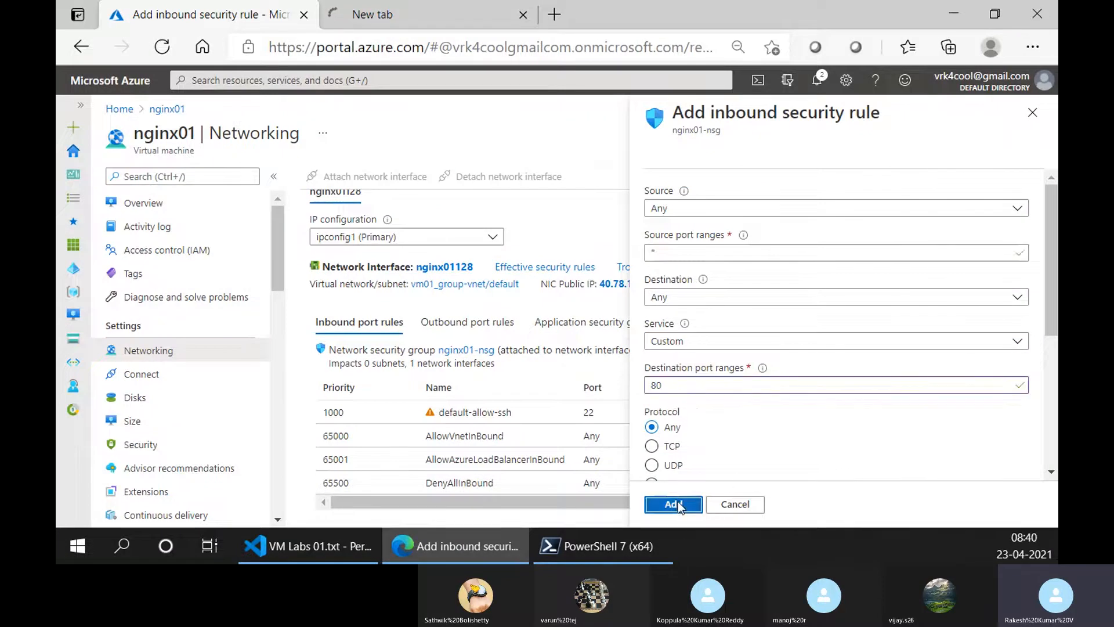
Reload the site at 40.78.159.38 and check in the Azure portal whether the new inbound rule has been created.
left_click(389, 23)
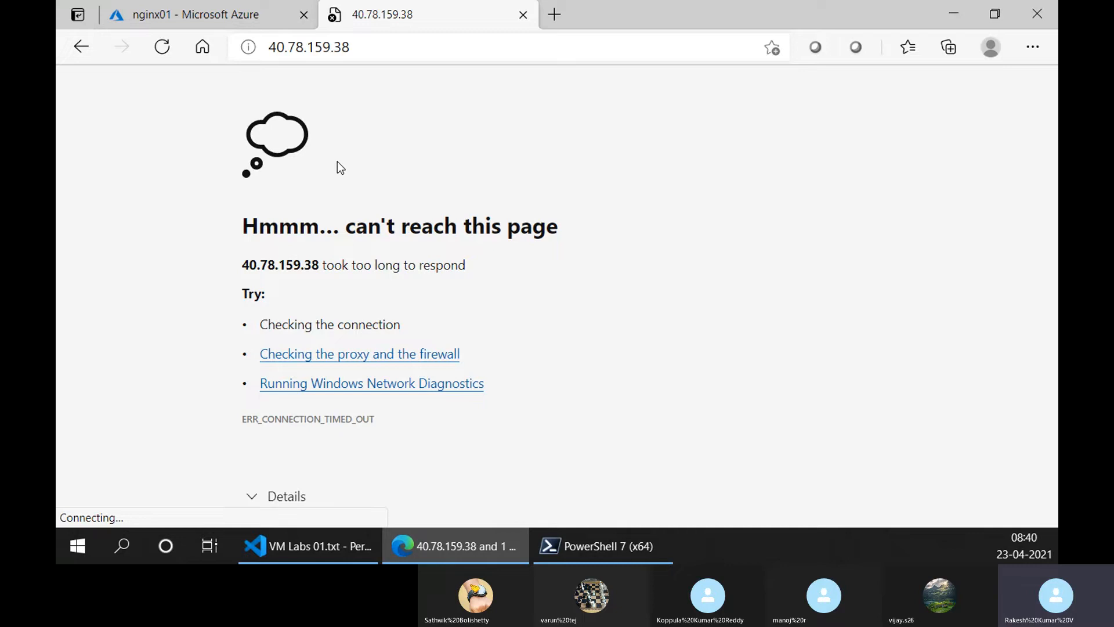
left_click(194, 21)
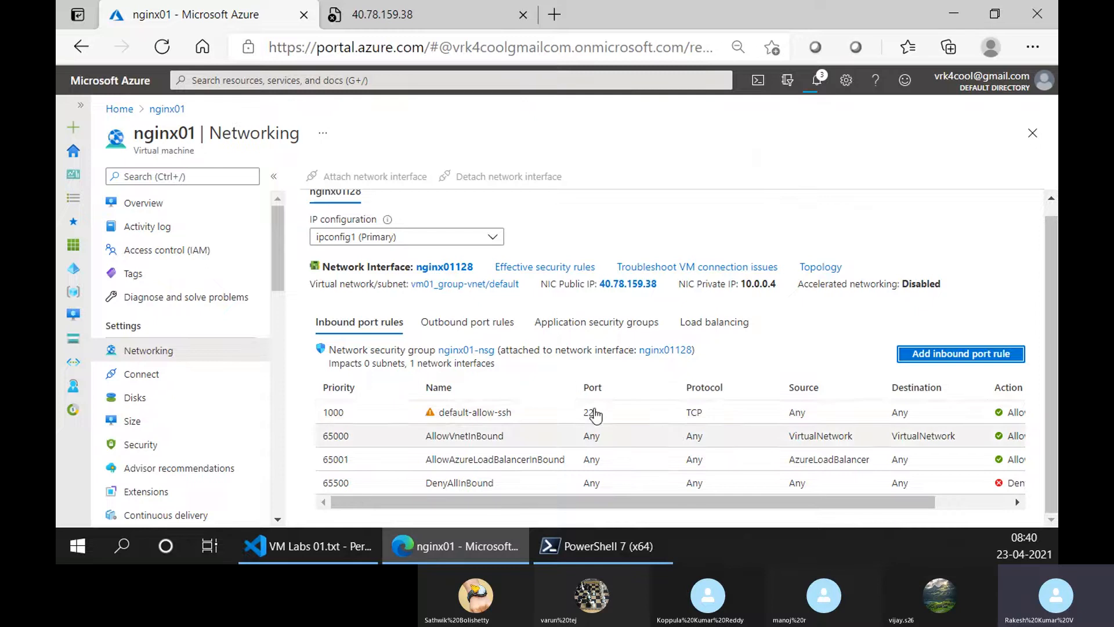
left_click(448, 3)
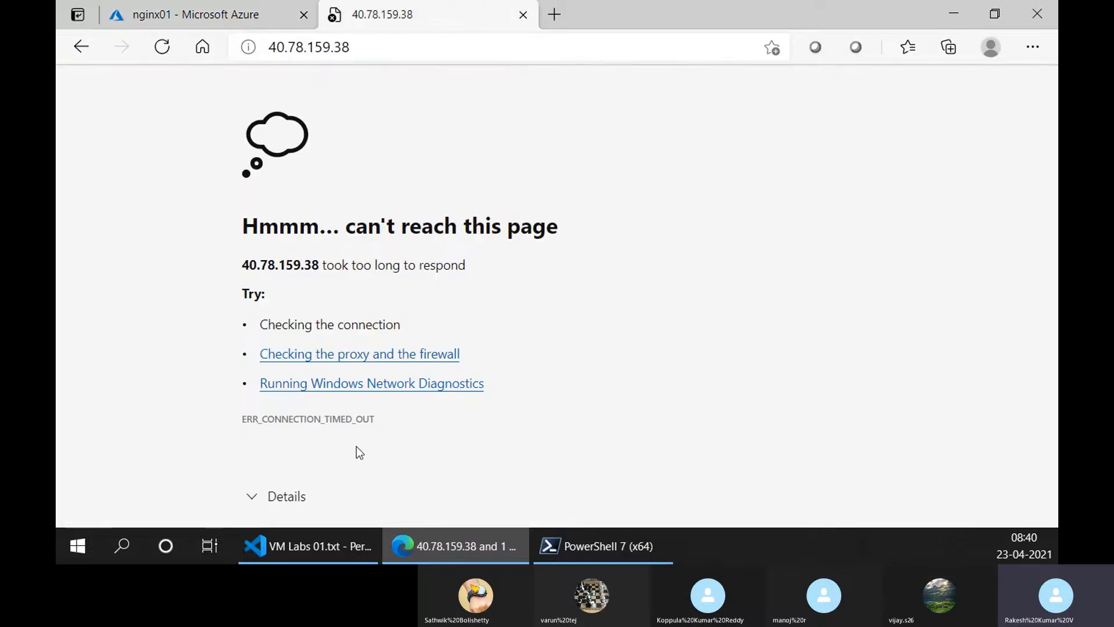
left_click(162, 47)
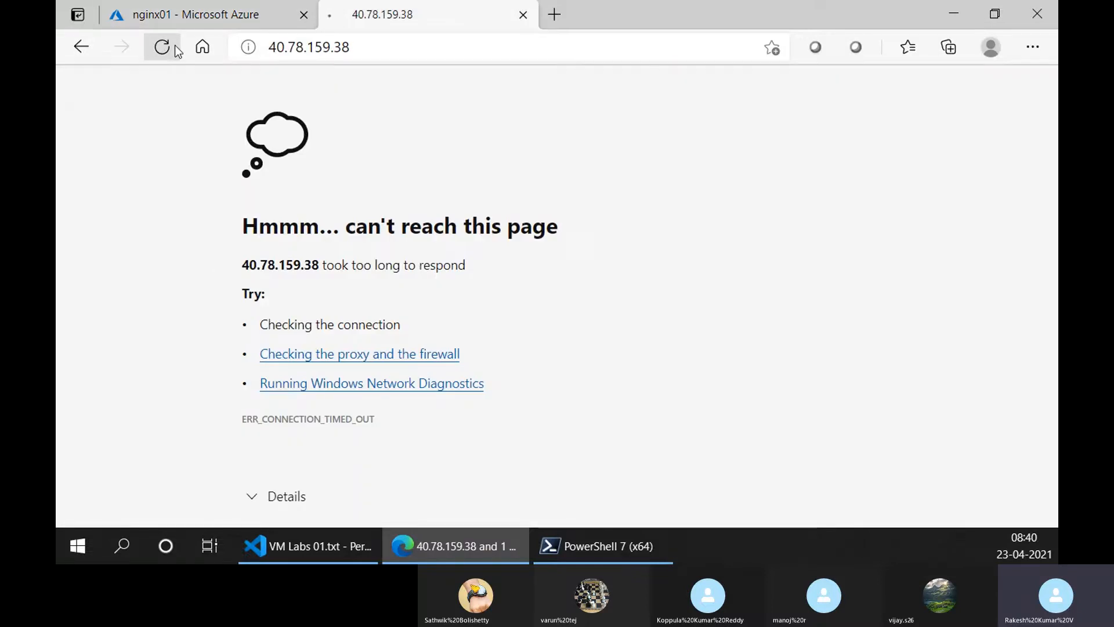
left_click(192, 15)
left_click(435, 7)
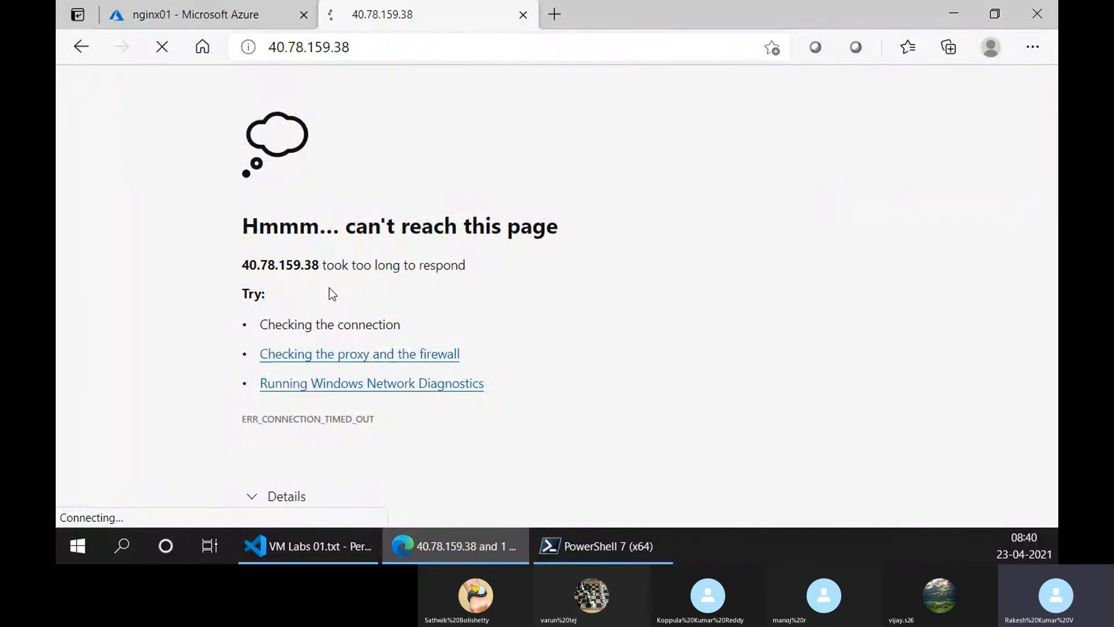
left_click(186, 6)
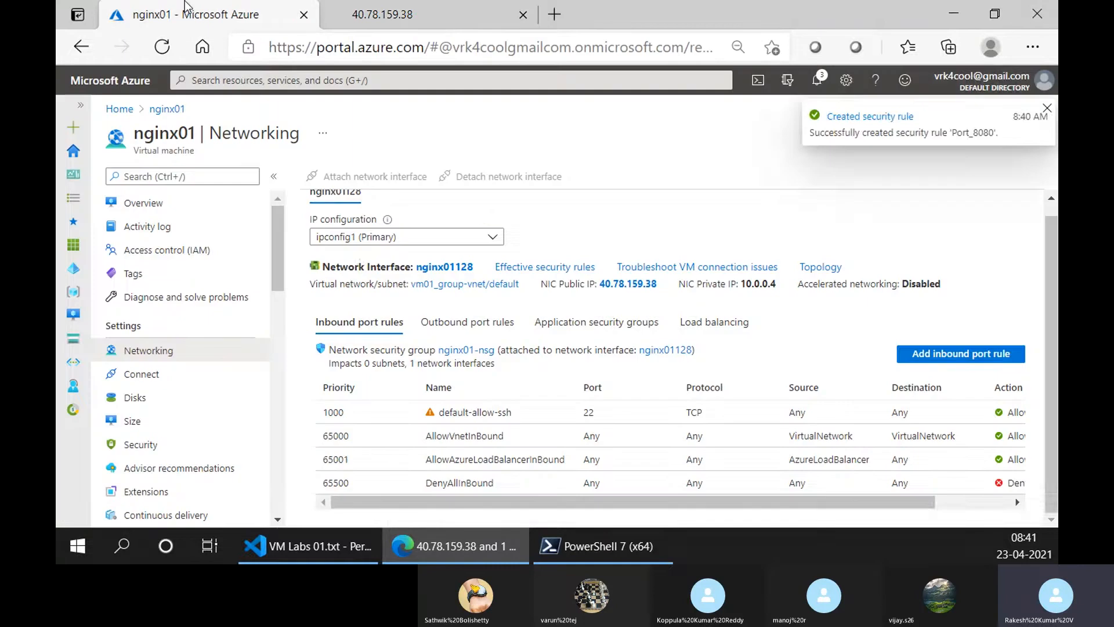
Copy the address of the 40.78.159.38 page, close its tab, and open the nginx01 overview in the Azure portal.
left_click(392, 14)
left_click(401, 47)
key("ctrl+c")
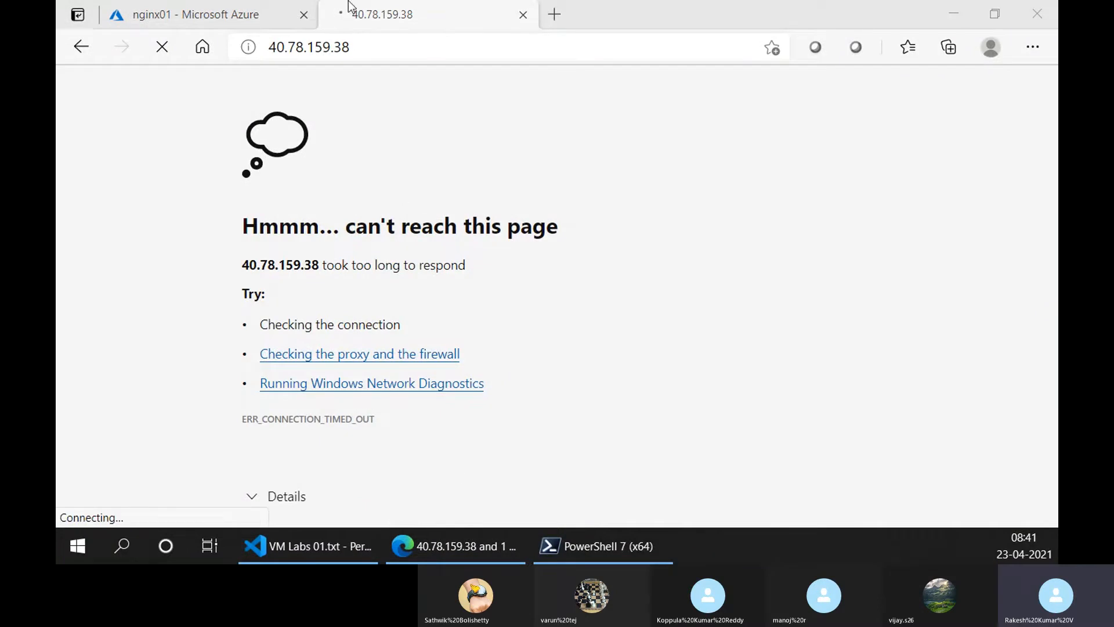
middle_click(374, 14)
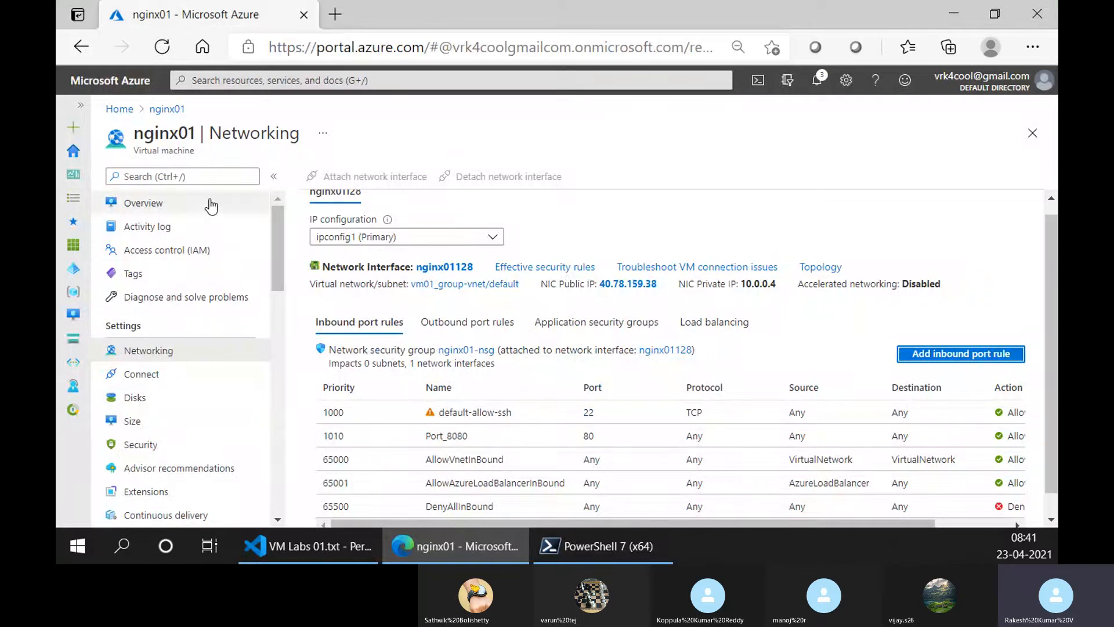
left_click(201, 214)
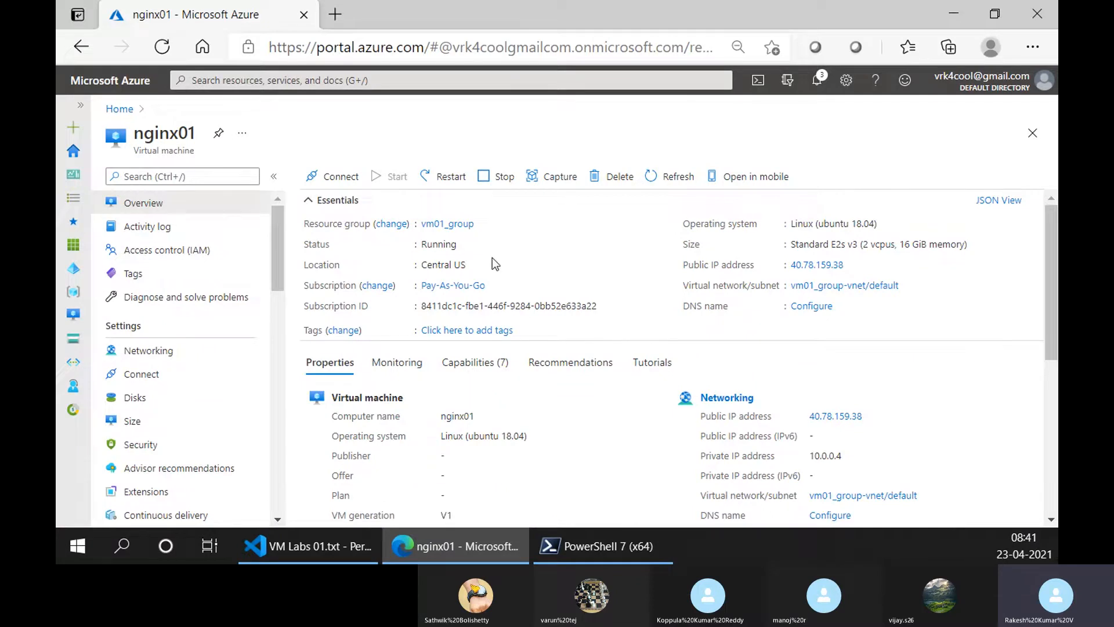
left_click(336, 22)
key("ctrl+v")
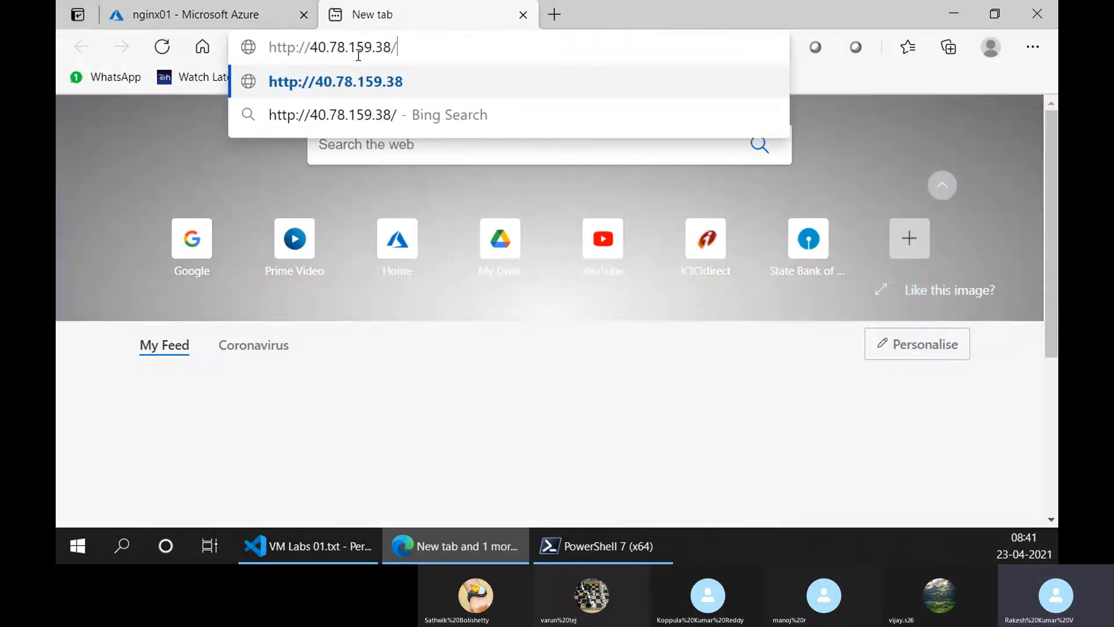
key("Return")
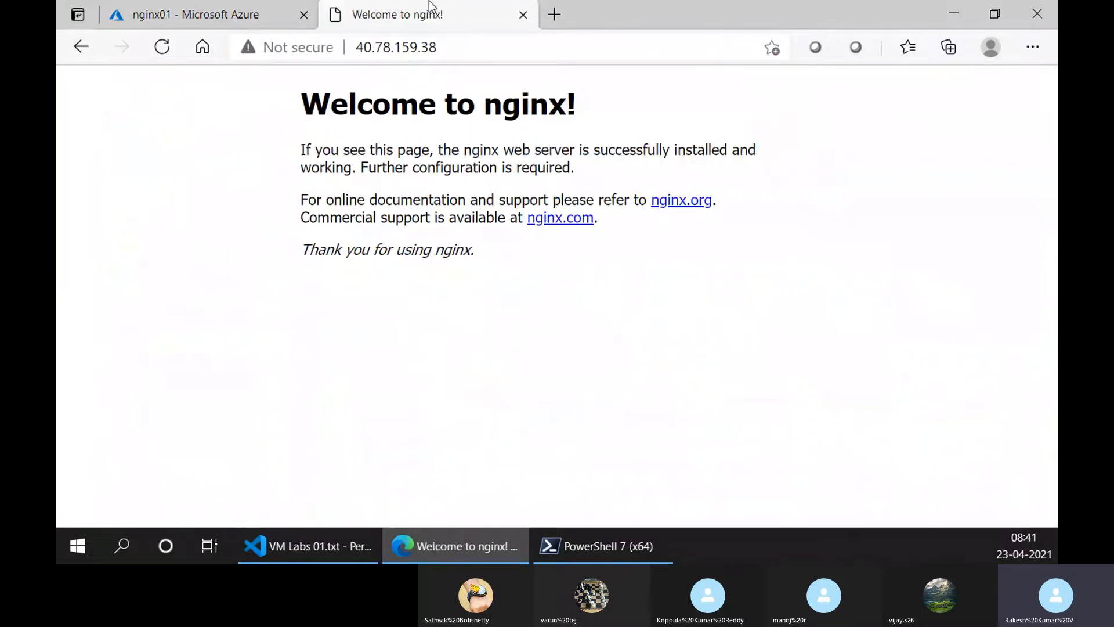
middle_click(423, 2)
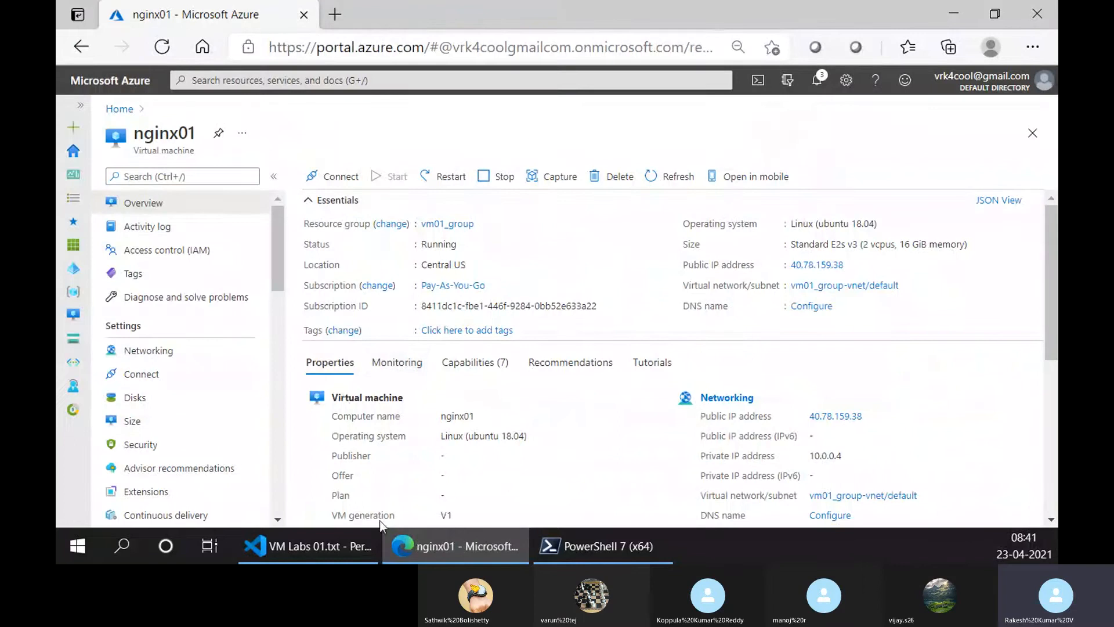
Switch to Visual Studio Code and review the lab list in VM Labs 01.txt, including the items on connecting to VMs.
left_click(615, 554)
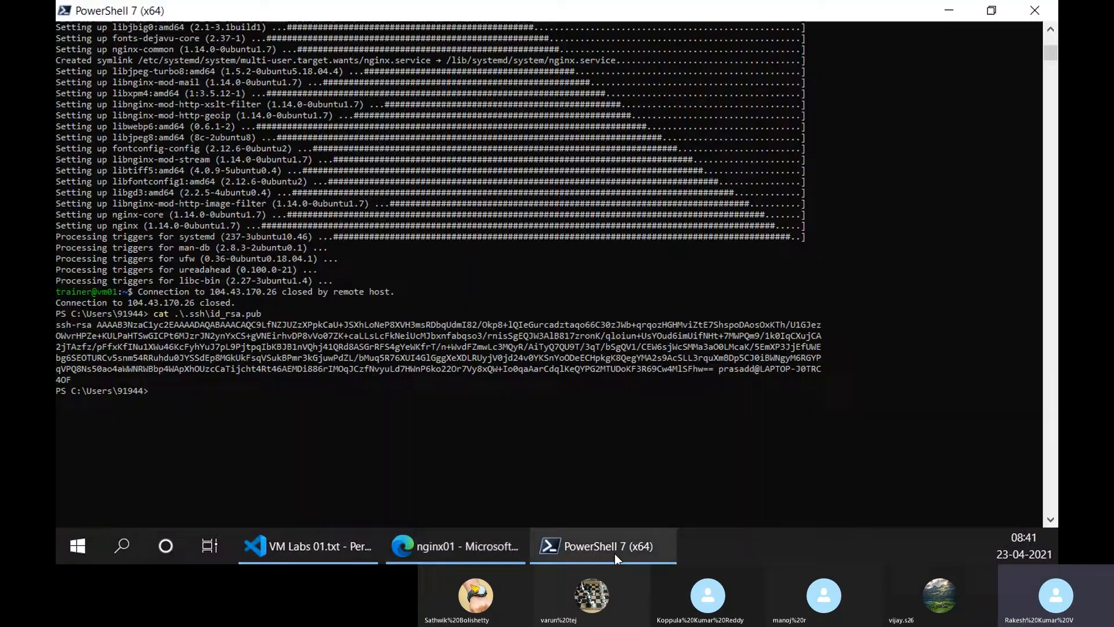
left_click(308, 546)
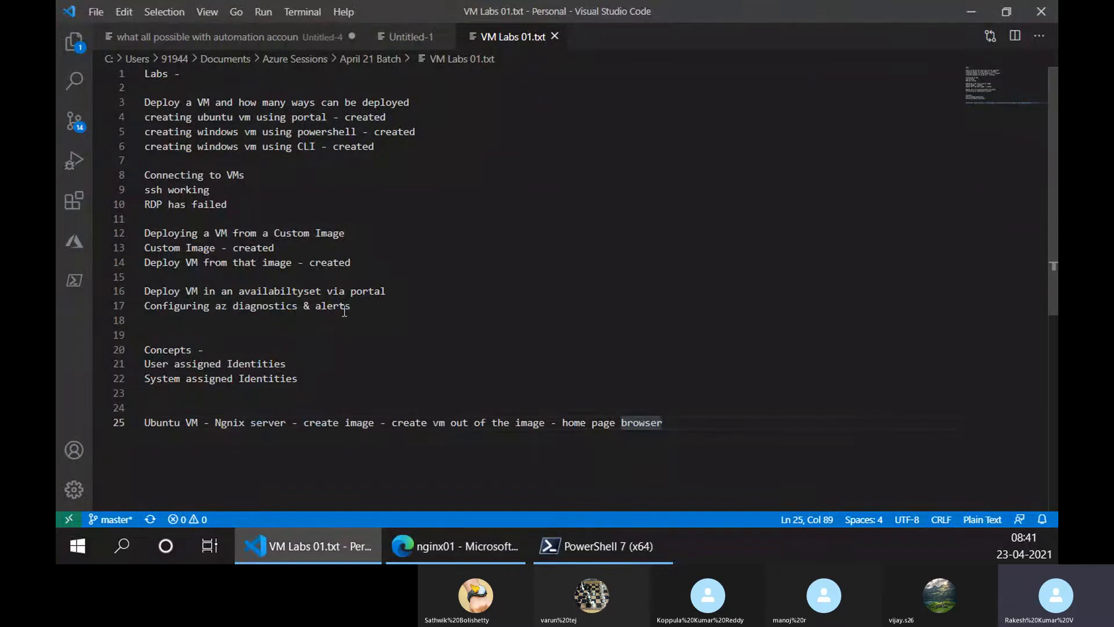
left_click(406, 38)
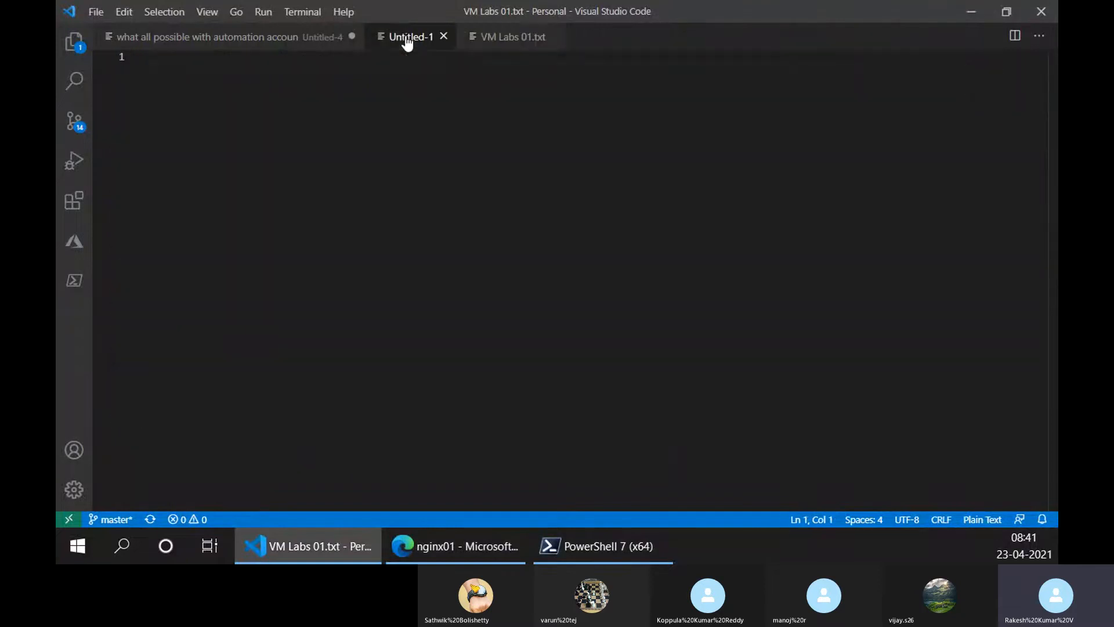
left_click(531, 45)
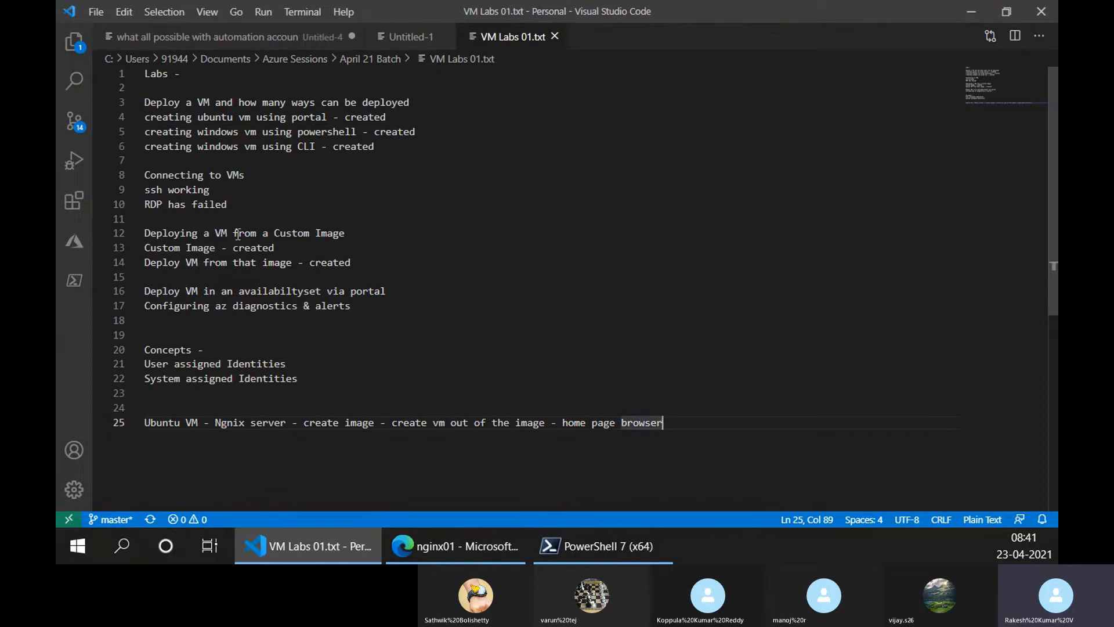
left_click_drag(231, 208, 142, 206)
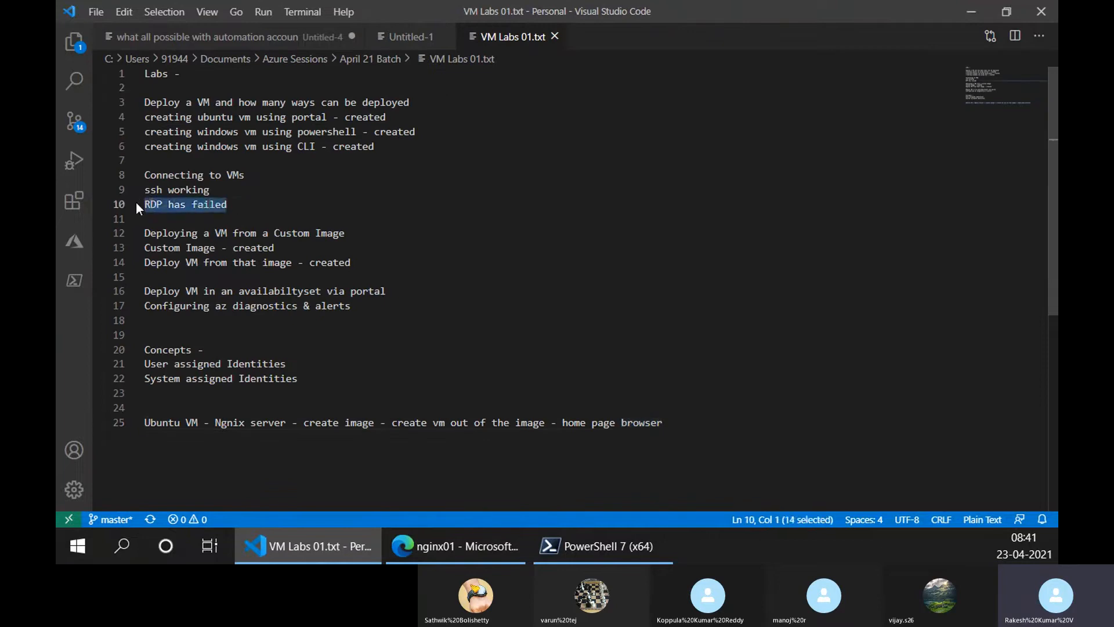
left_click(244, 191)
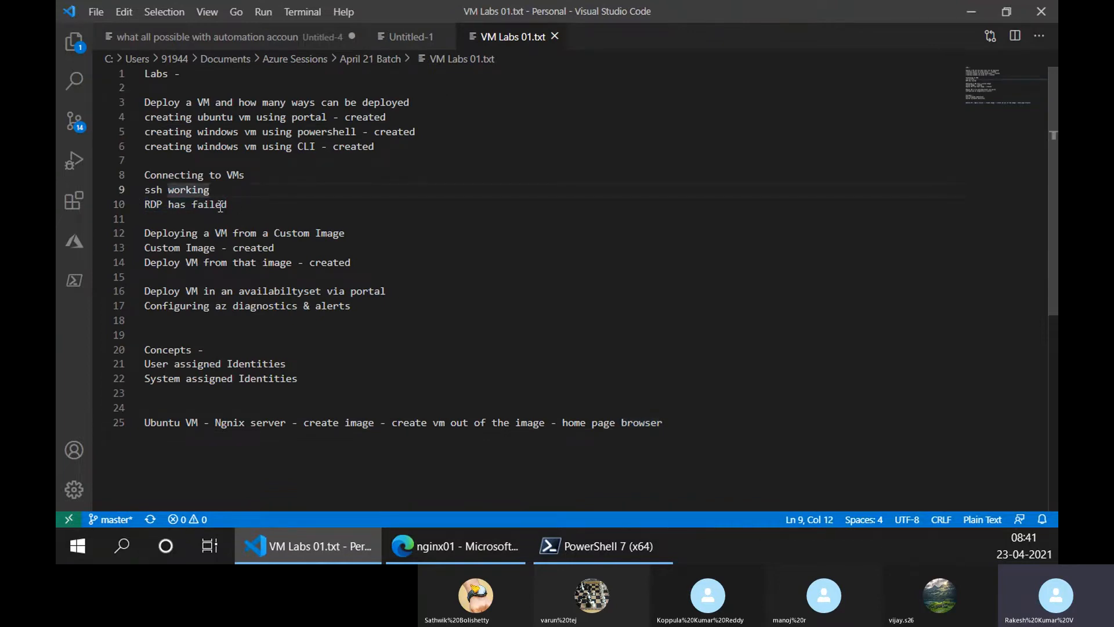
Return to the Azure portal and open the vm01_group resource group from the list of virtual machines.
left_click(415, 546)
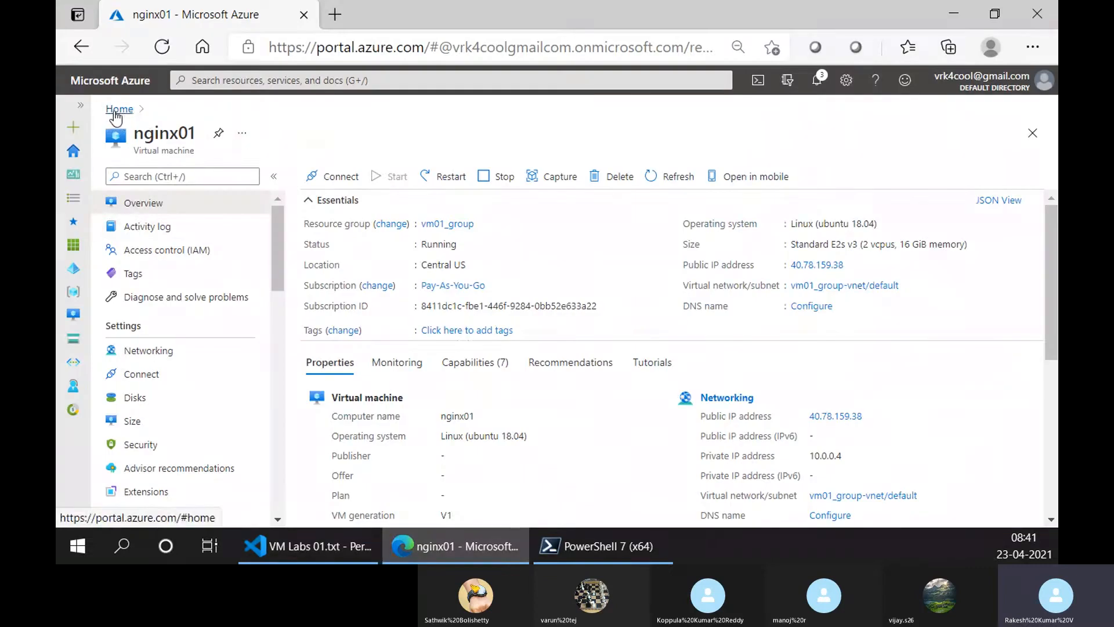
left_click(116, 118)
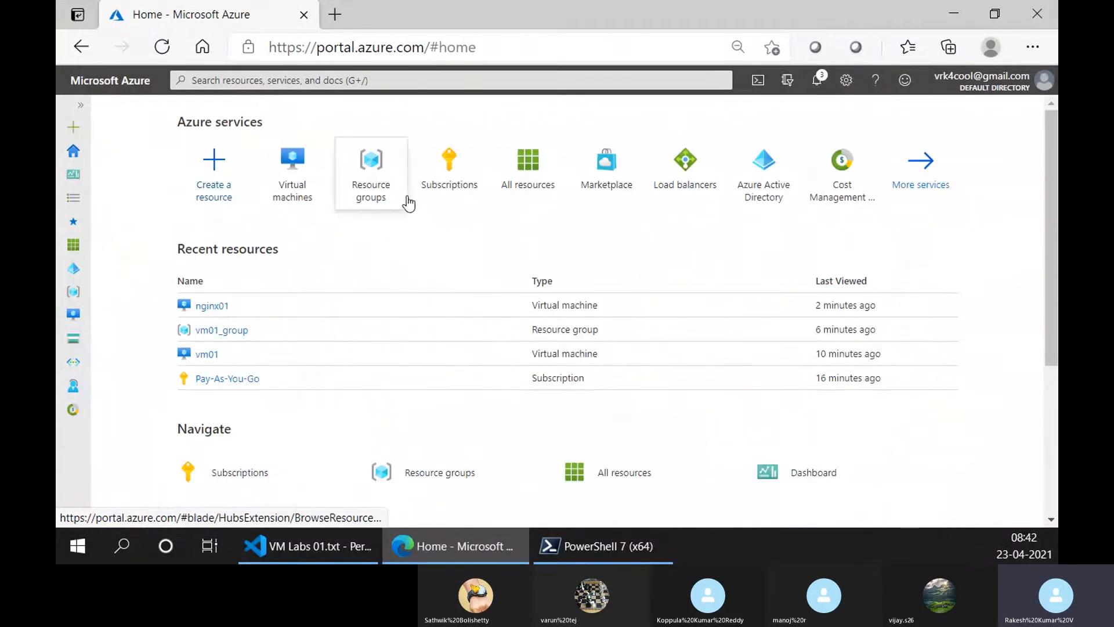
left_click(288, 173)
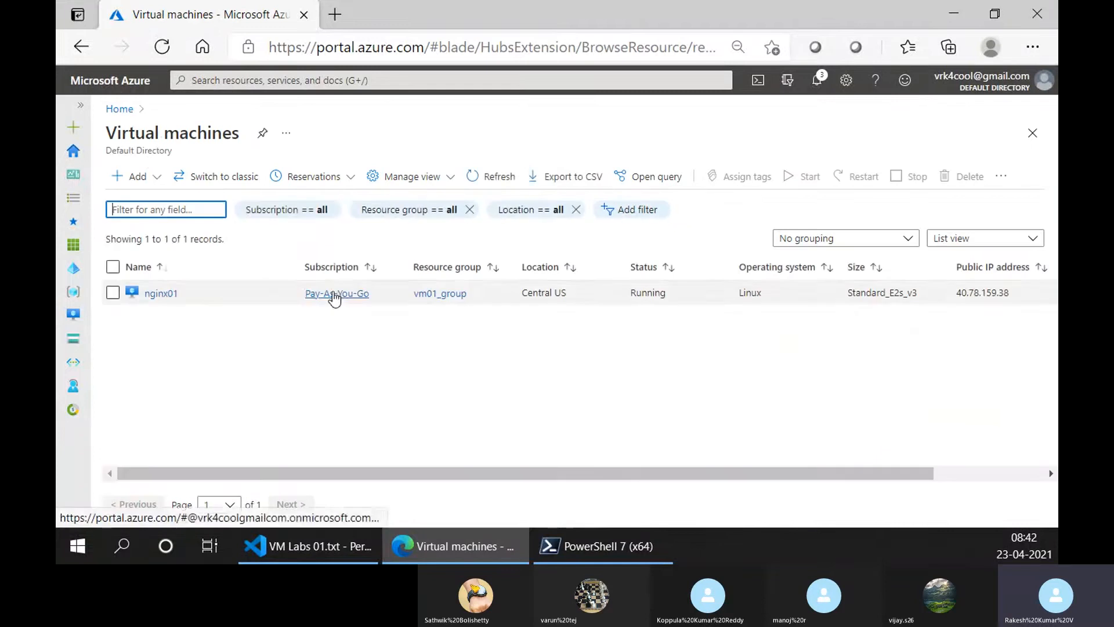
left_click(440, 293)
left_click(300, 139)
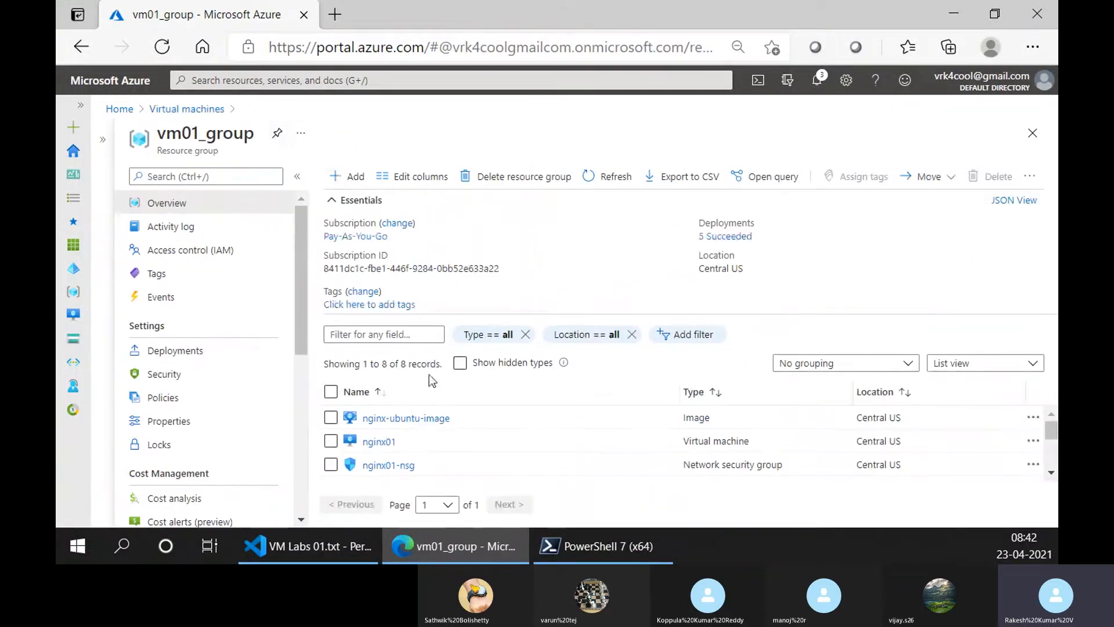
Collapse the essentials of vm01_group and group its resources by type.
left_click(348, 200)
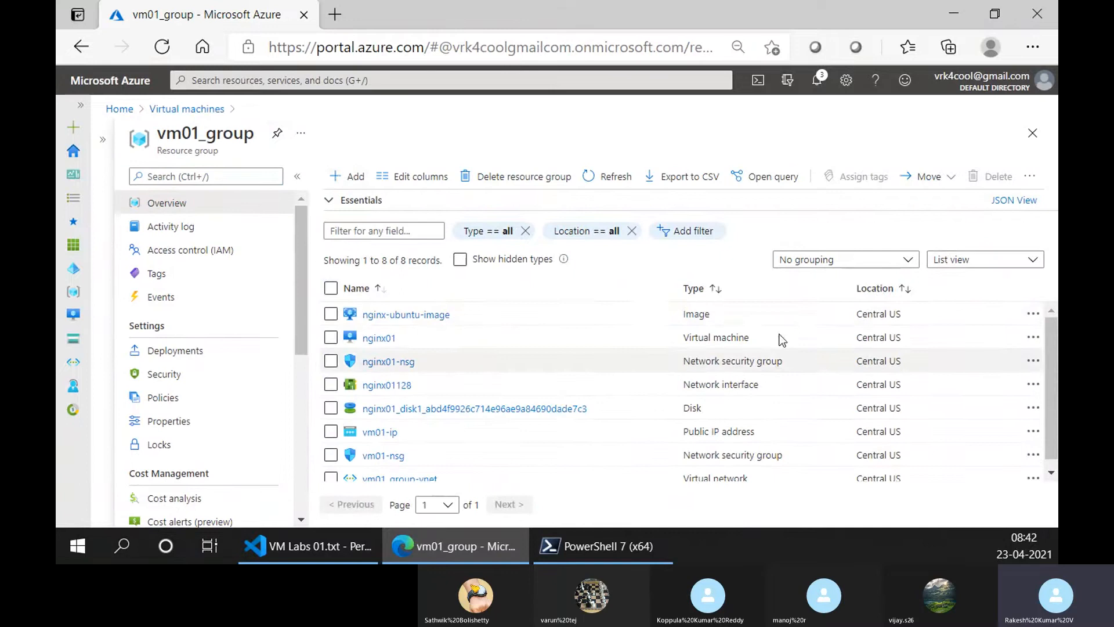
left_click(835, 259)
left_click(821, 305)
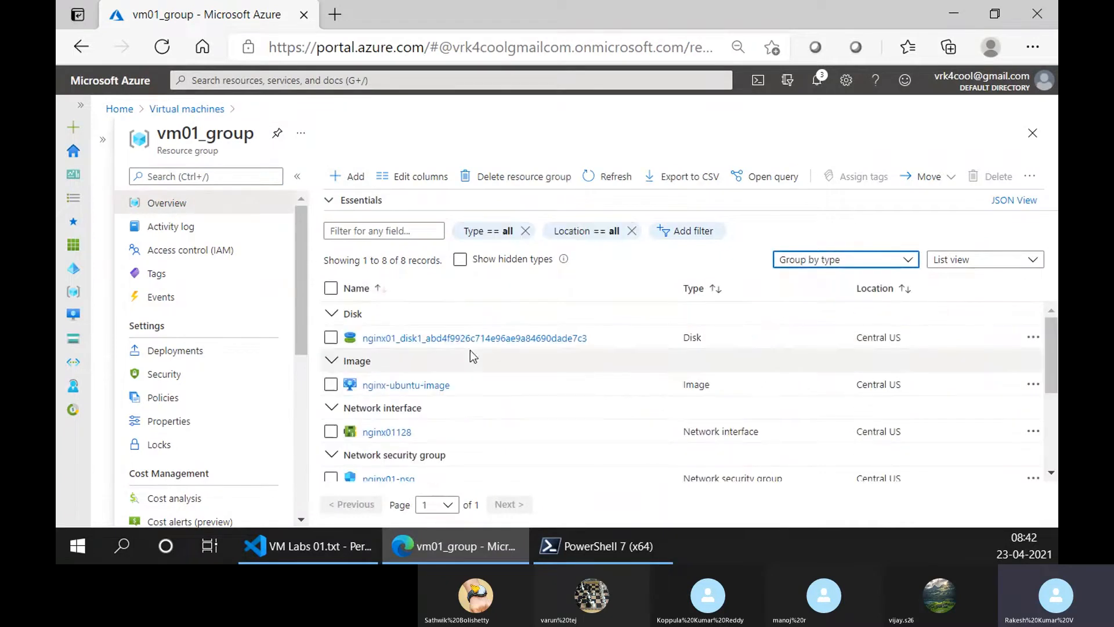
scroll(470, 354, "down", 1)
scroll(459, 357, "up", 2)
Delete the nginx-ubuntu-image image, nginx01's disk, the nginx01128 network interface, vm01-nsg and the nginx01 virtual machine from vm01_group, confirming with "yes".
left_click(331, 385)
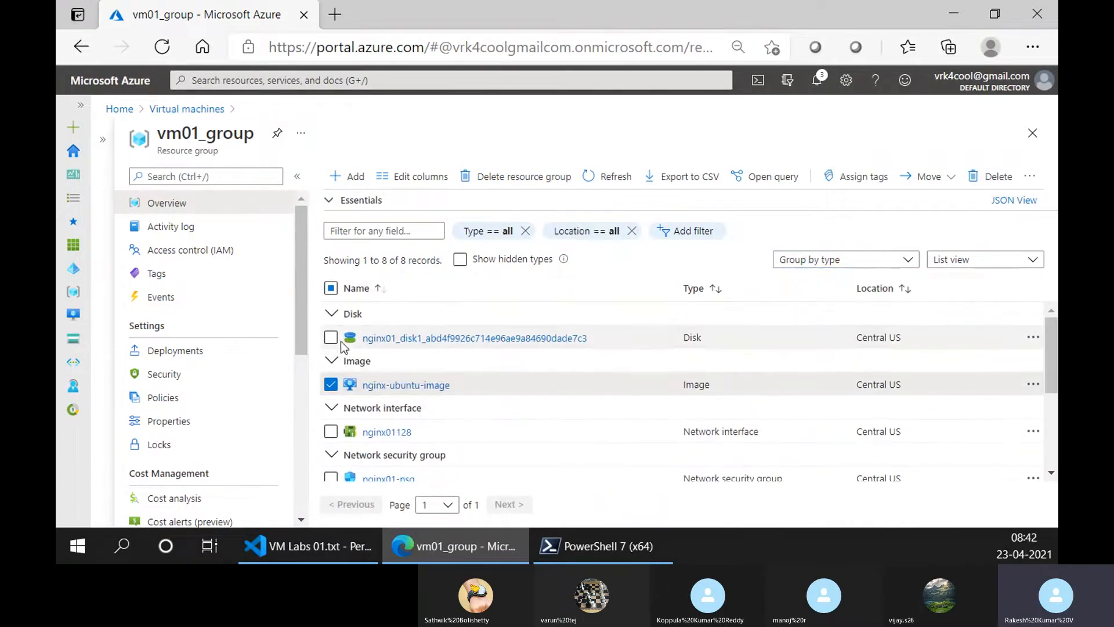
left_click(330, 338)
scroll(339, 348, "down", 2)
left_click(331, 352)
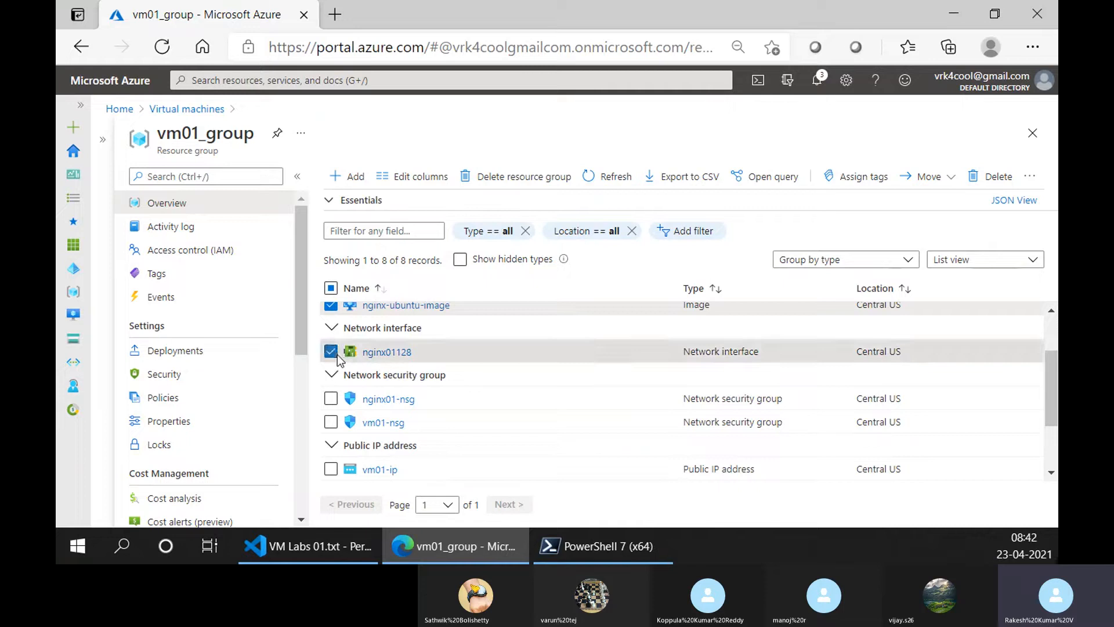
scroll(336, 420, "down", 1)
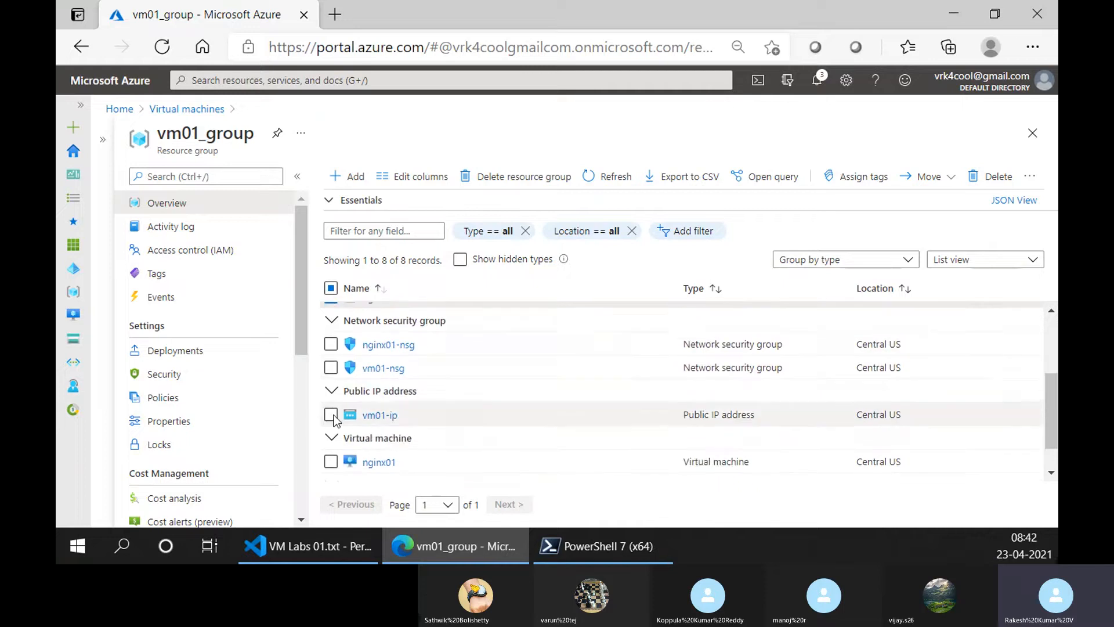
left_click(331, 368)
scroll(413, 402, "down", 1)
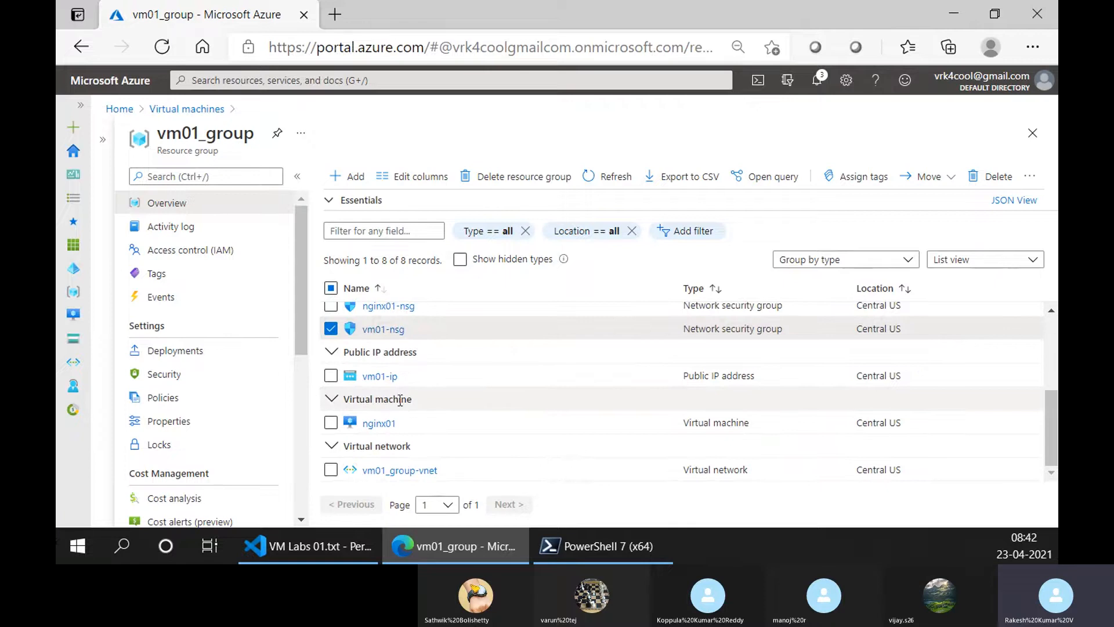
left_click(331, 376)
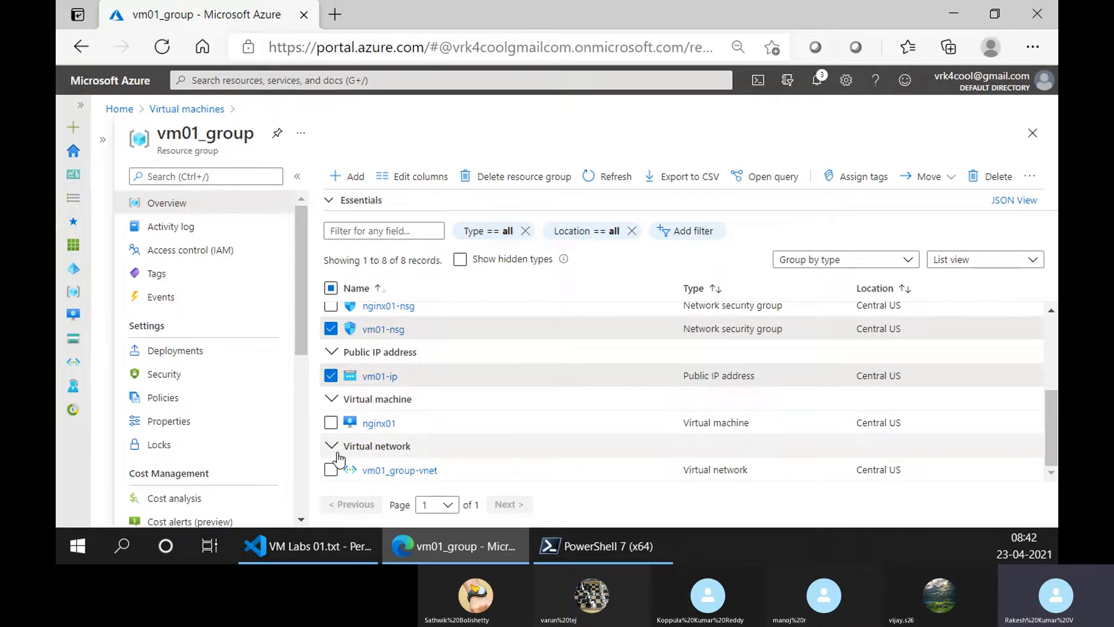
left_click(331, 376)
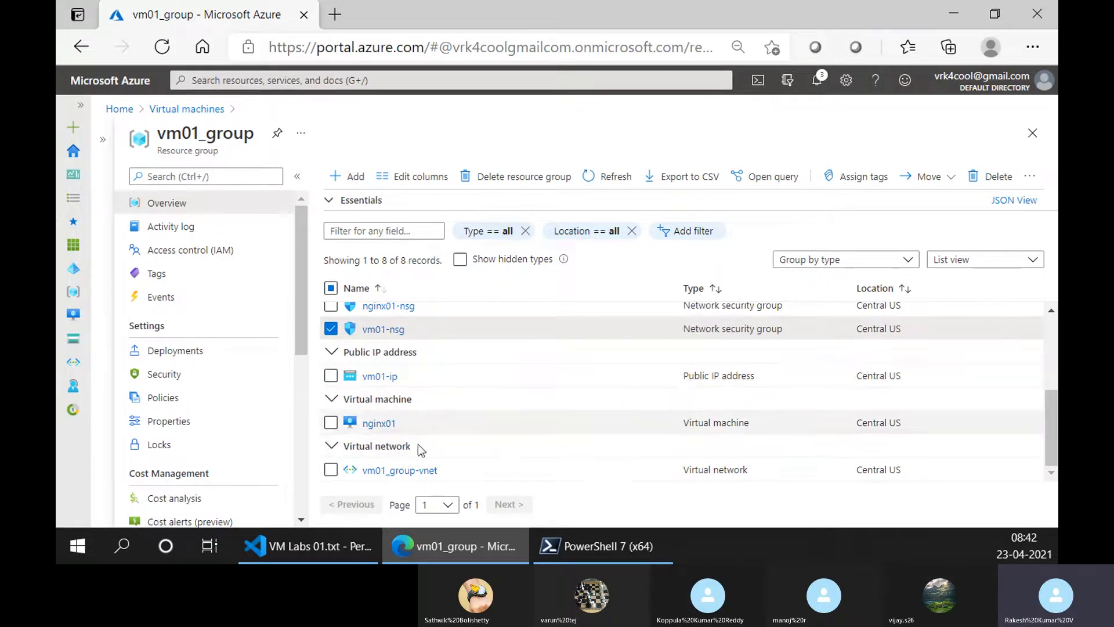
left_click(331, 423)
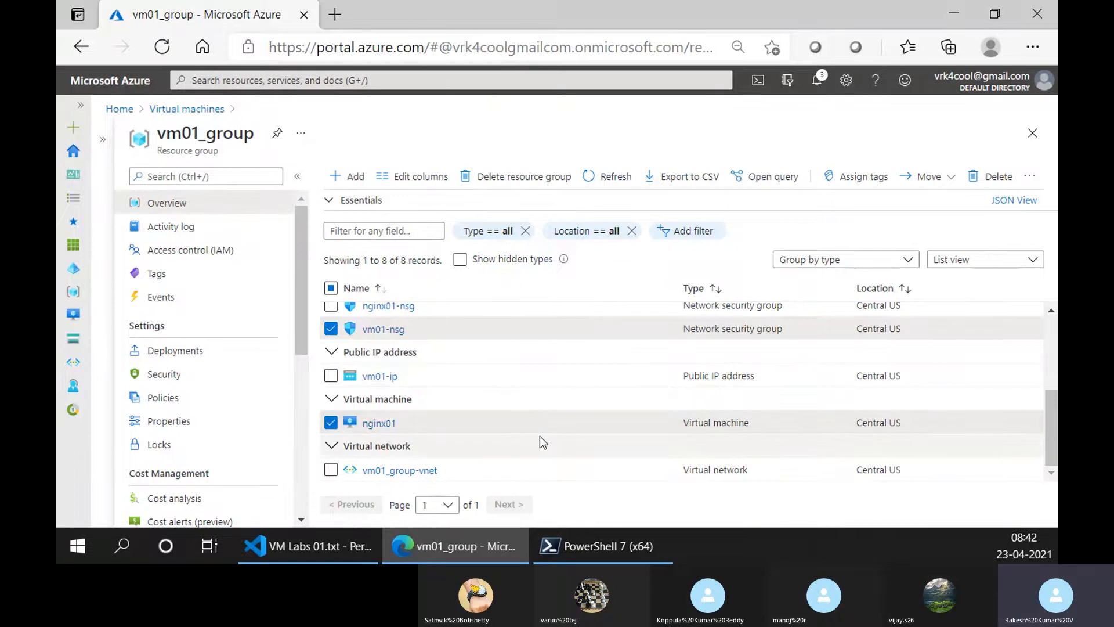
scroll(430, 446, "up", 3)
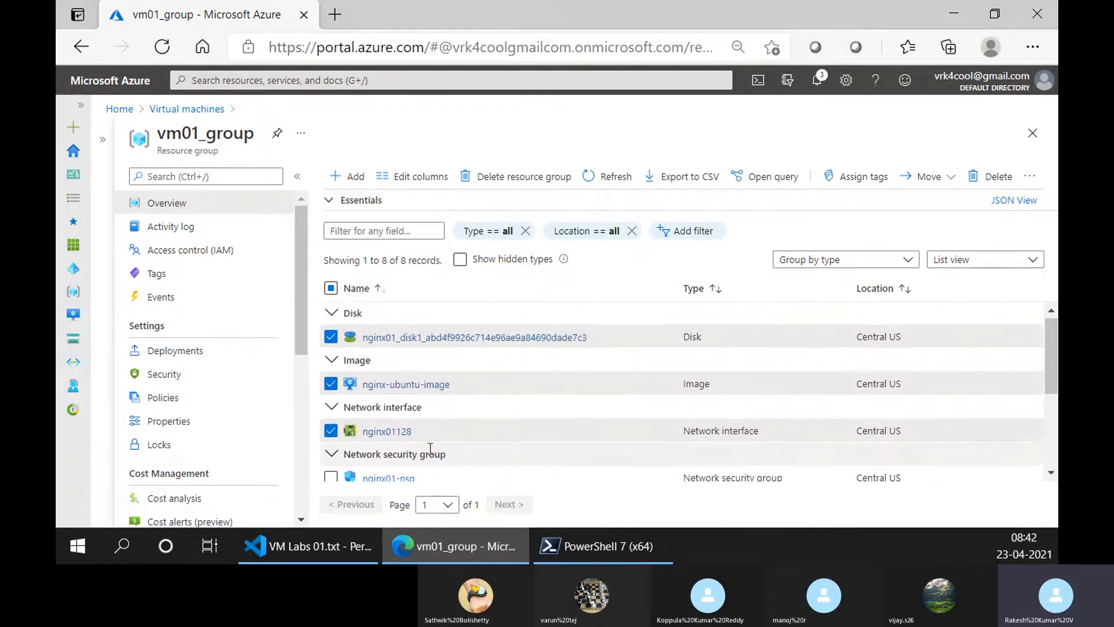
scroll(433, 449, "down", 4)
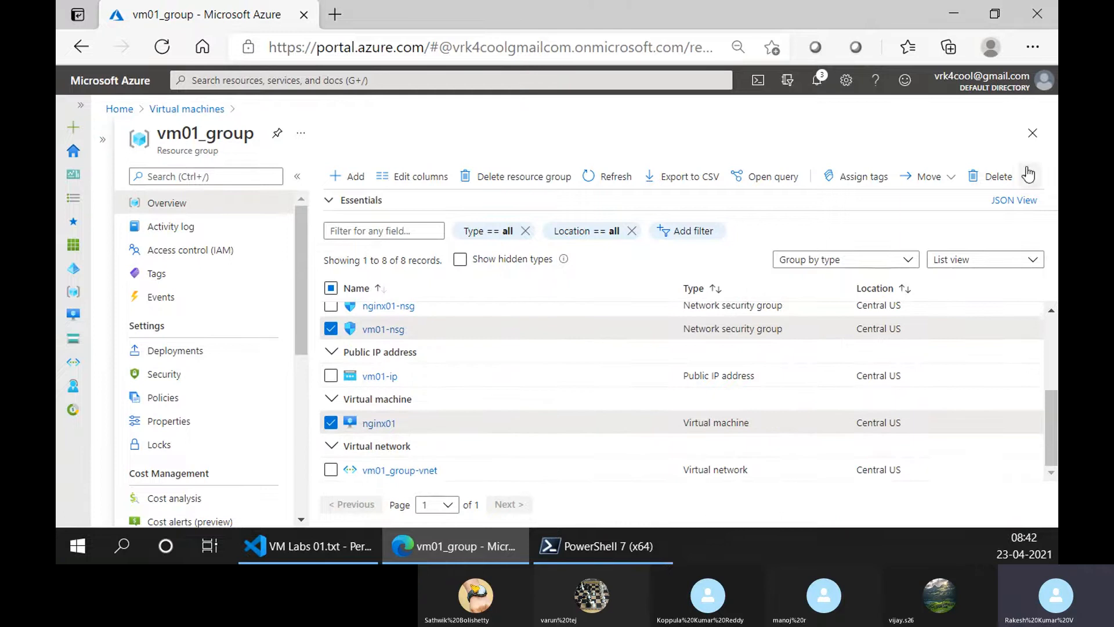
left_click(995, 177)
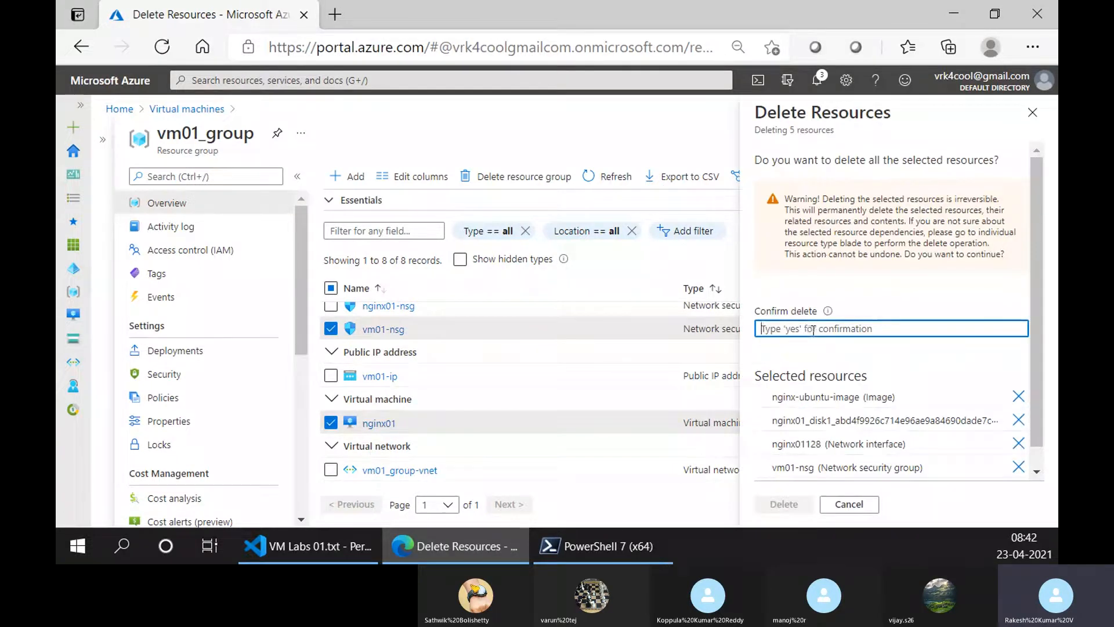
type("yes")
left_click(785, 505)
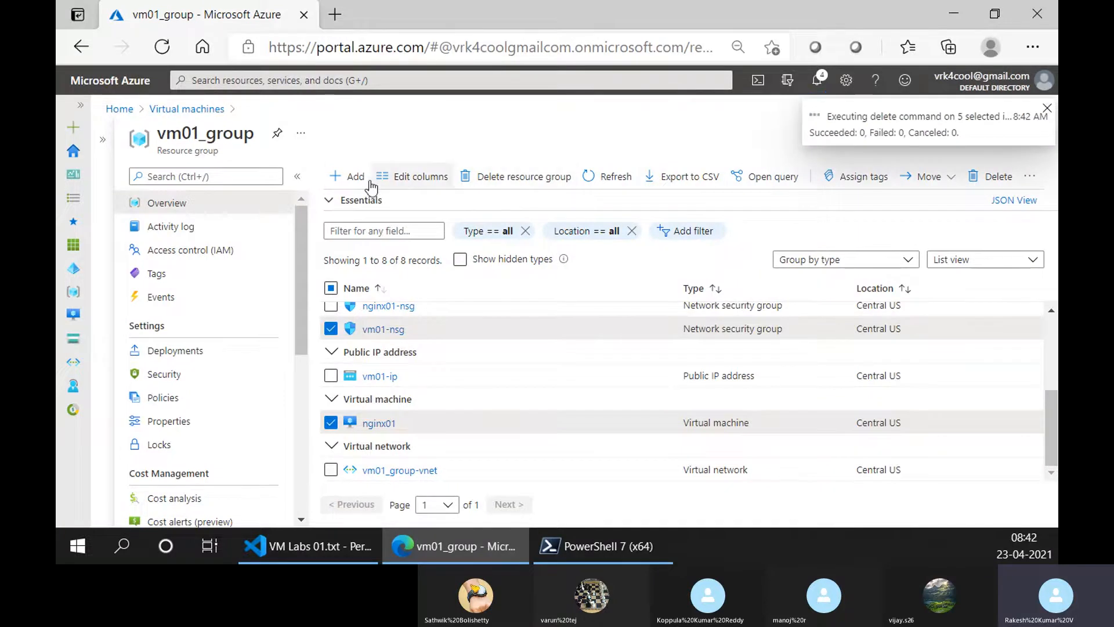
Start creating a Windows Server 2016 Datacenter virtual machine in vm01_group and name it vm01.
left_click(350, 176)
left_click(390, 243)
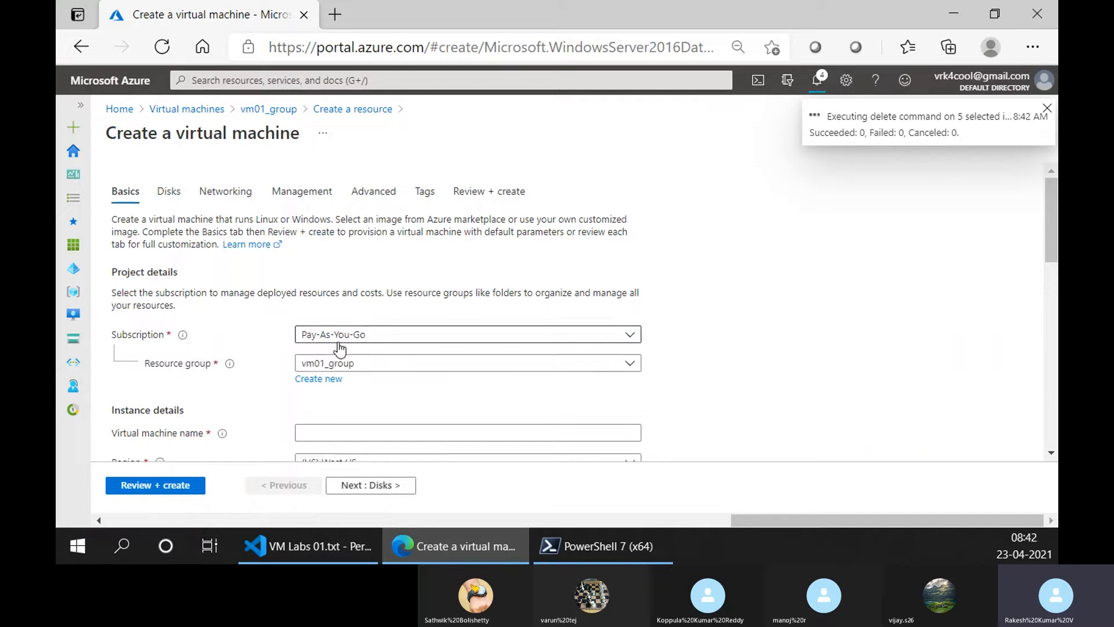
scroll(341, 348, "down", 3)
scroll(340, 349, "up", 3)
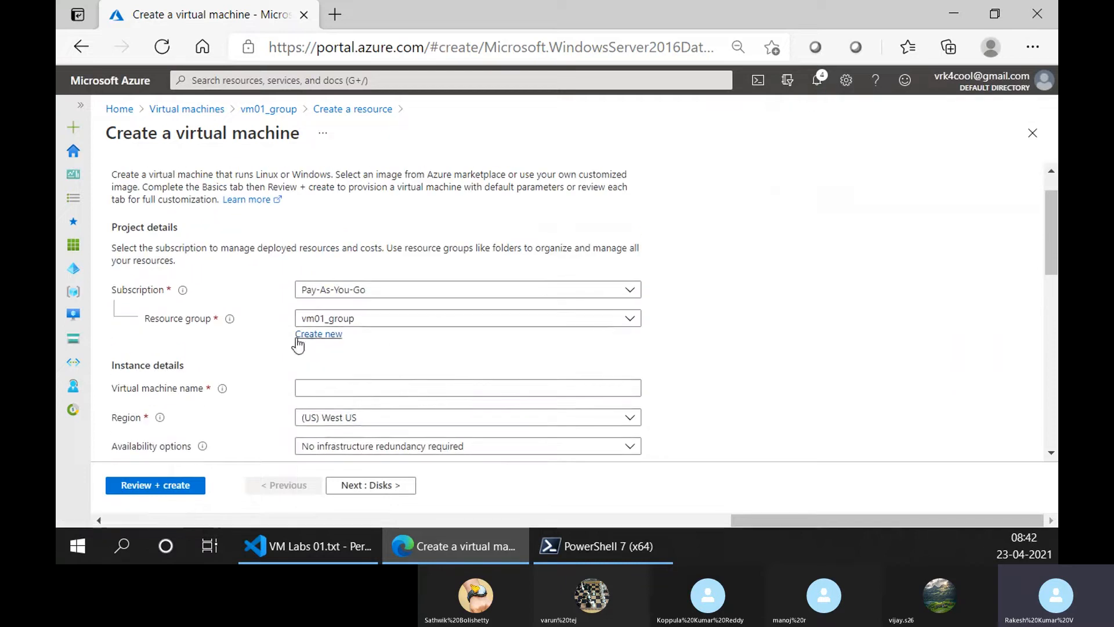
left_click(334, 388)
type("v")
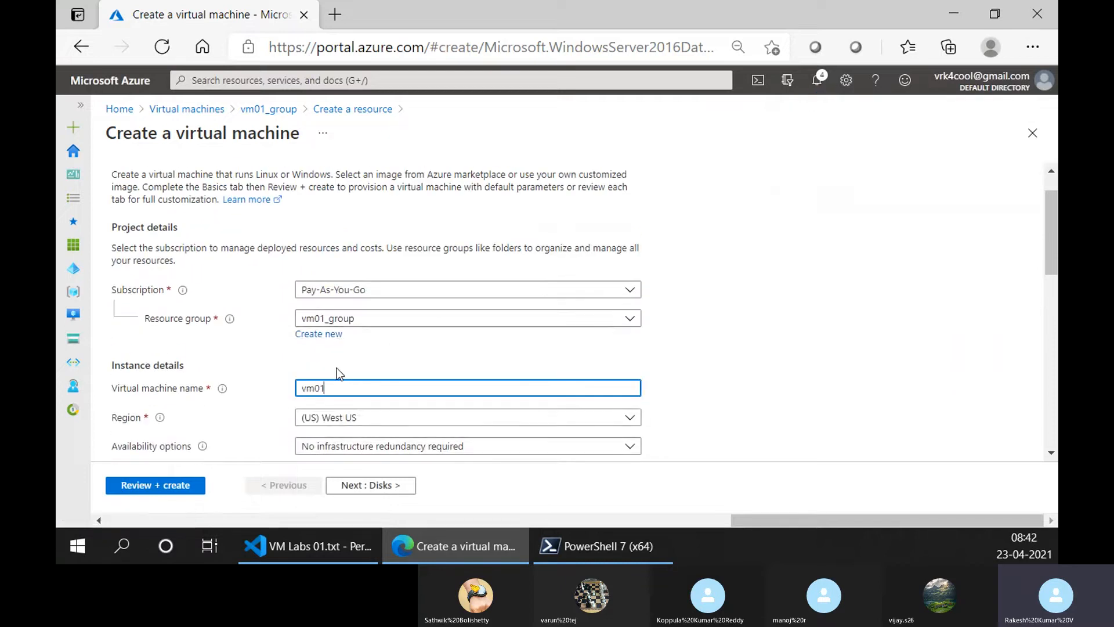
type("m01")
Set the new virtual machine's region to (US) Central US.
scroll(342, 284, "down", 3)
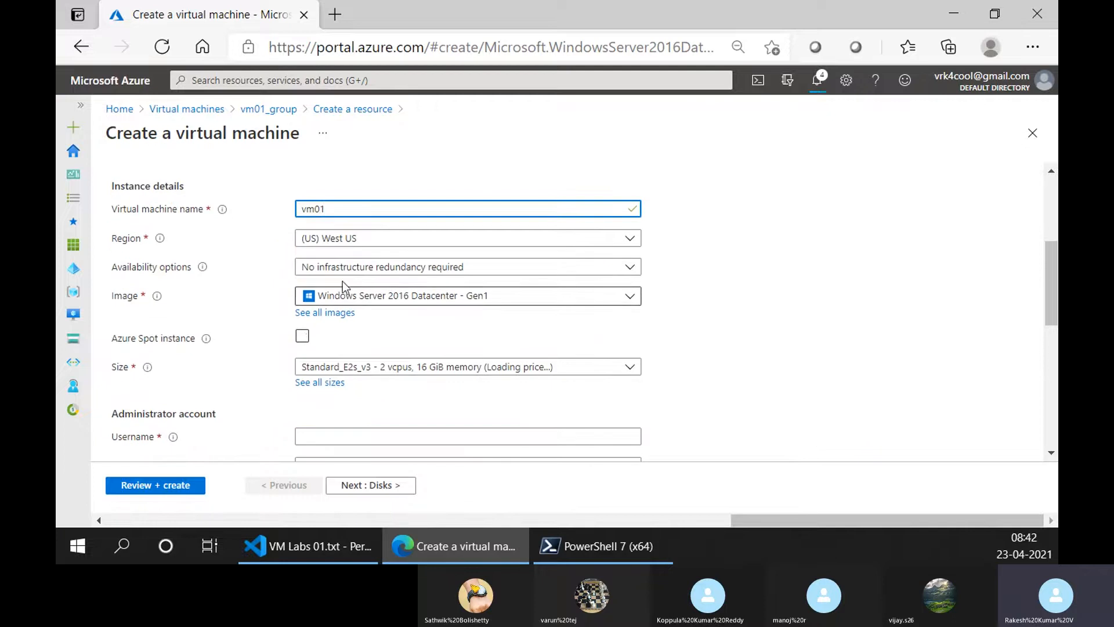
left_click(338, 238)
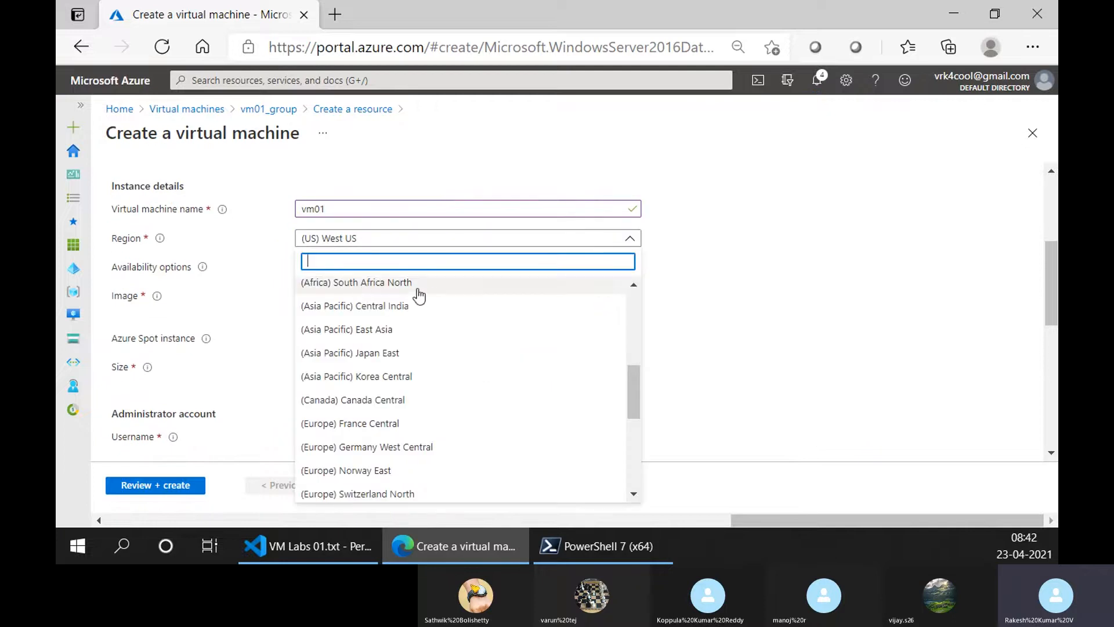
type("ce")
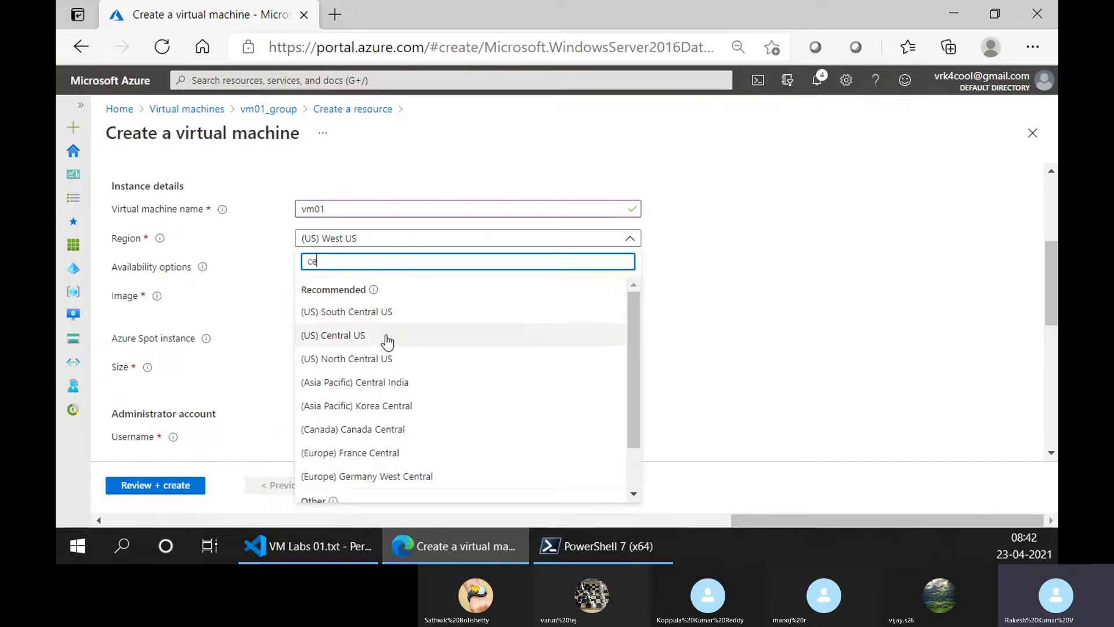
left_click(388, 336)
Set the virtual machine's size to Standard_B2s with 2 vcpus and 4 GiB memory.
scroll(443, 259, "down", 5)
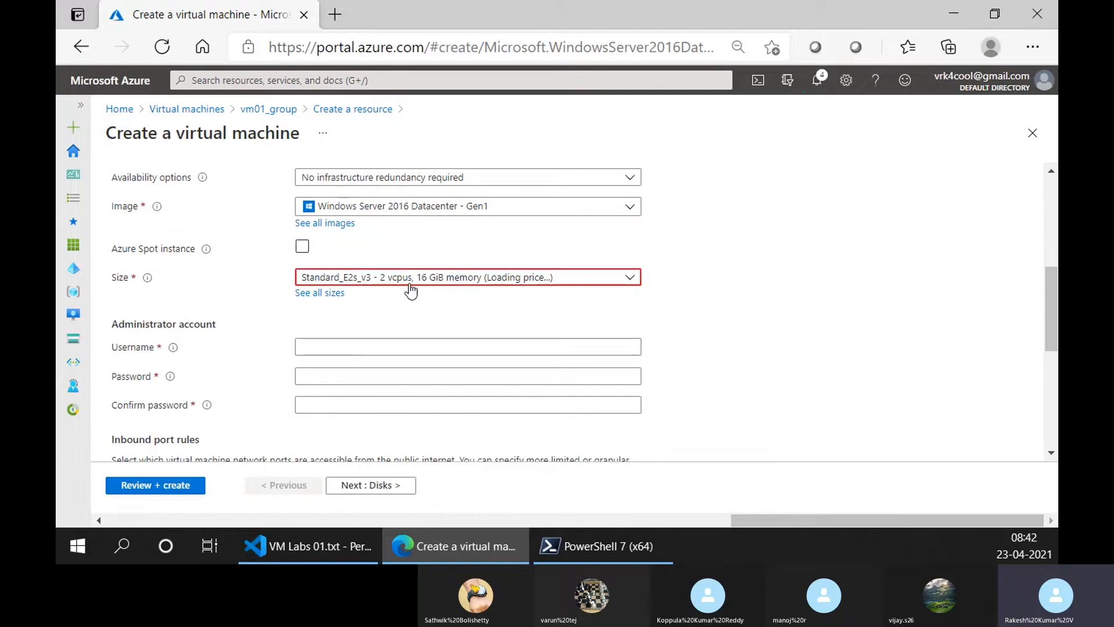
left_click(354, 282)
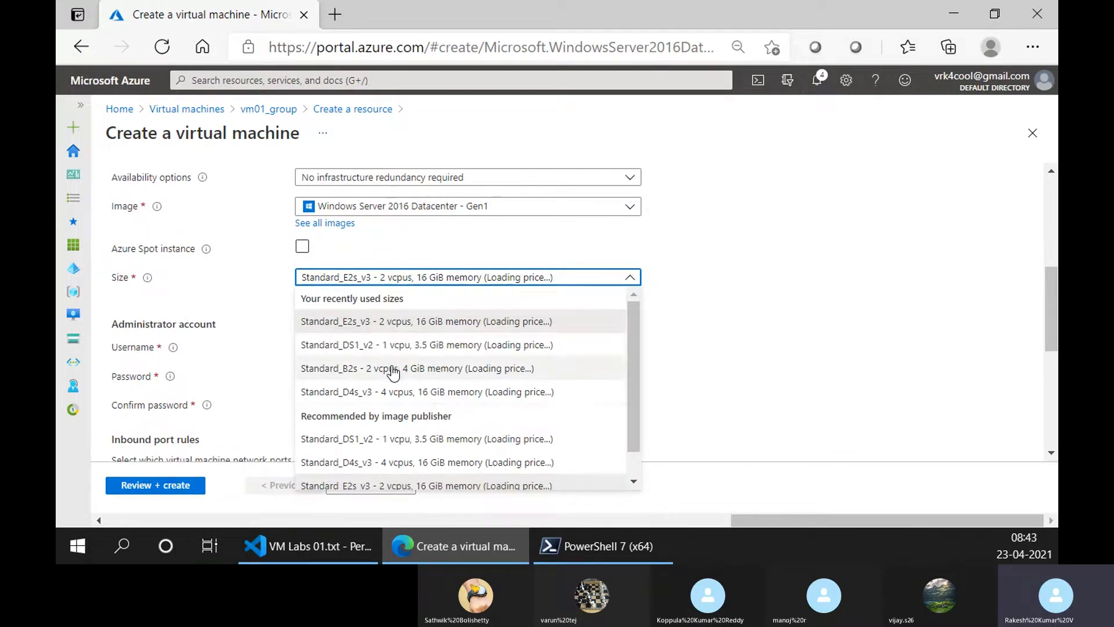
left_click(390, 369)
Make vm01 an Azure Spot instance with the Delete eviction policy and set its size to Standard_E2s_v3.
left_click(302, 248)
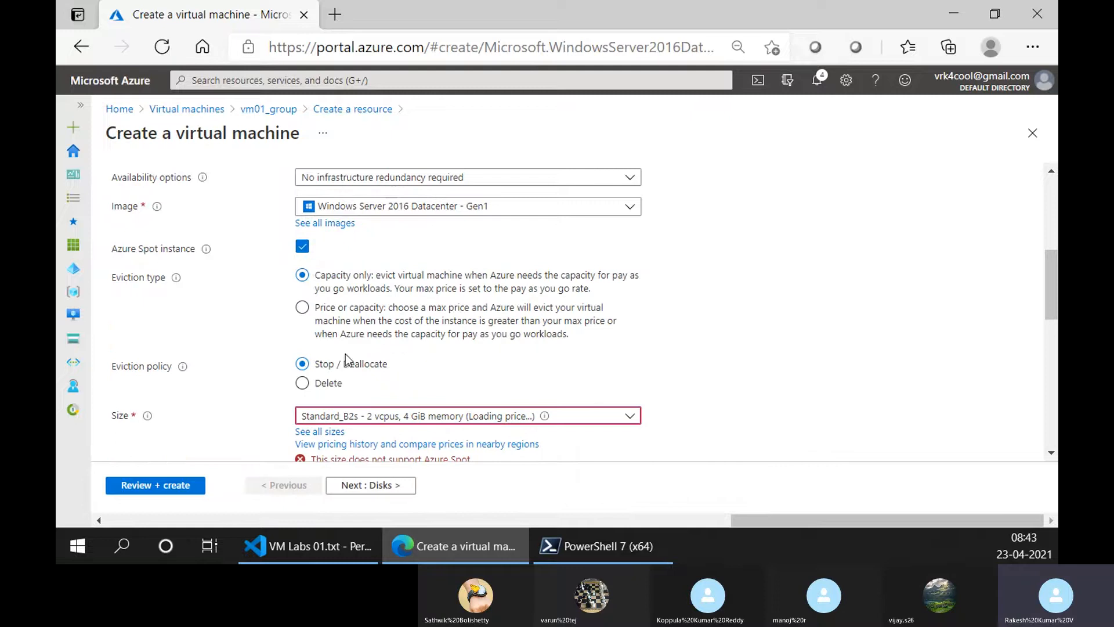
left_click(323, 383)
scroll(509, 330, "down", 3)
left_click(391, 193)
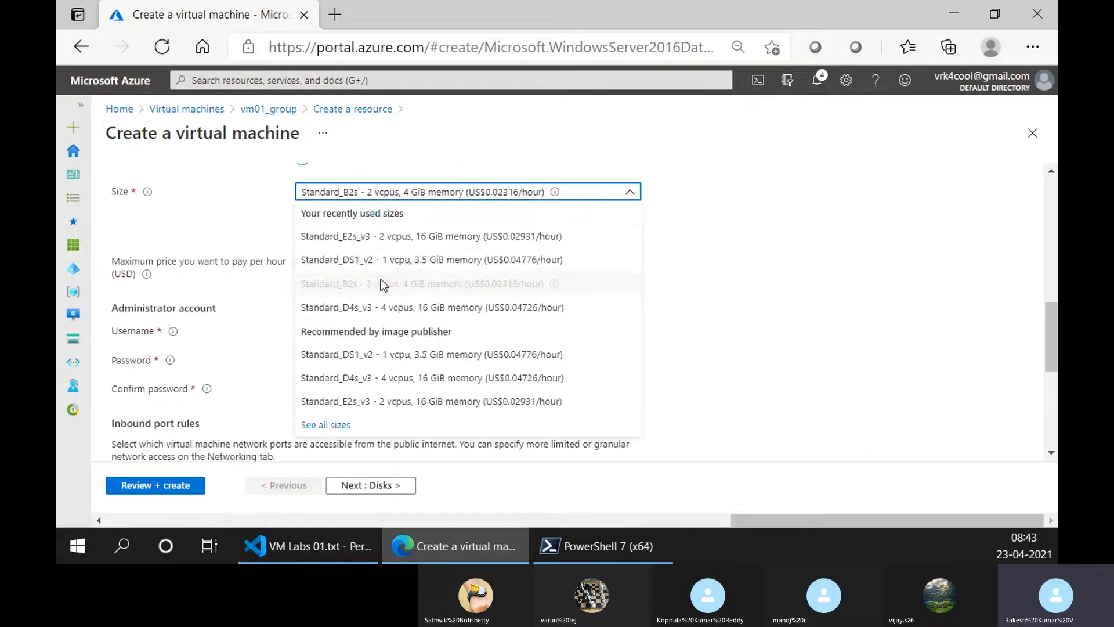
left_click(386, 239)
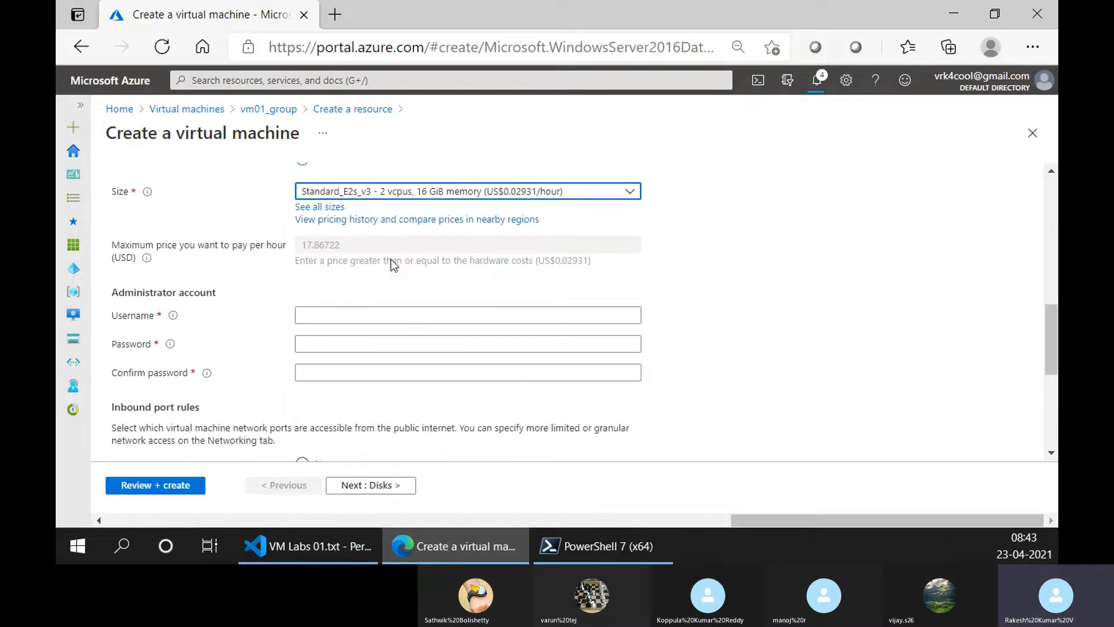
Set the administrator username to trainer, enter the administrator password and reveal it for checking.
left_click(363, 319)
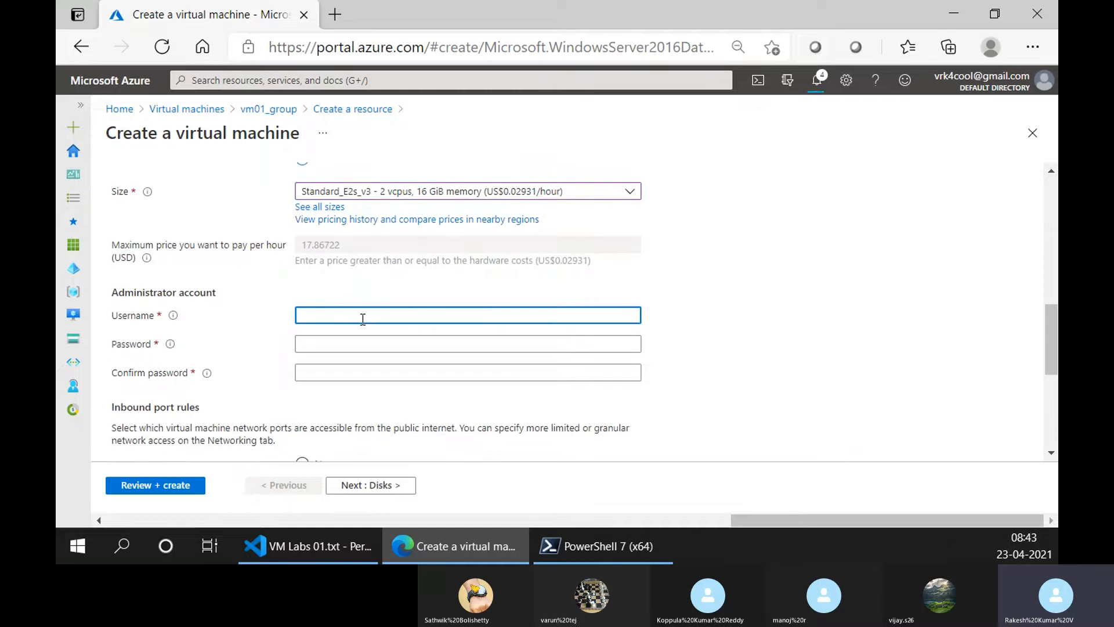
type("trainer")
key("Tab")
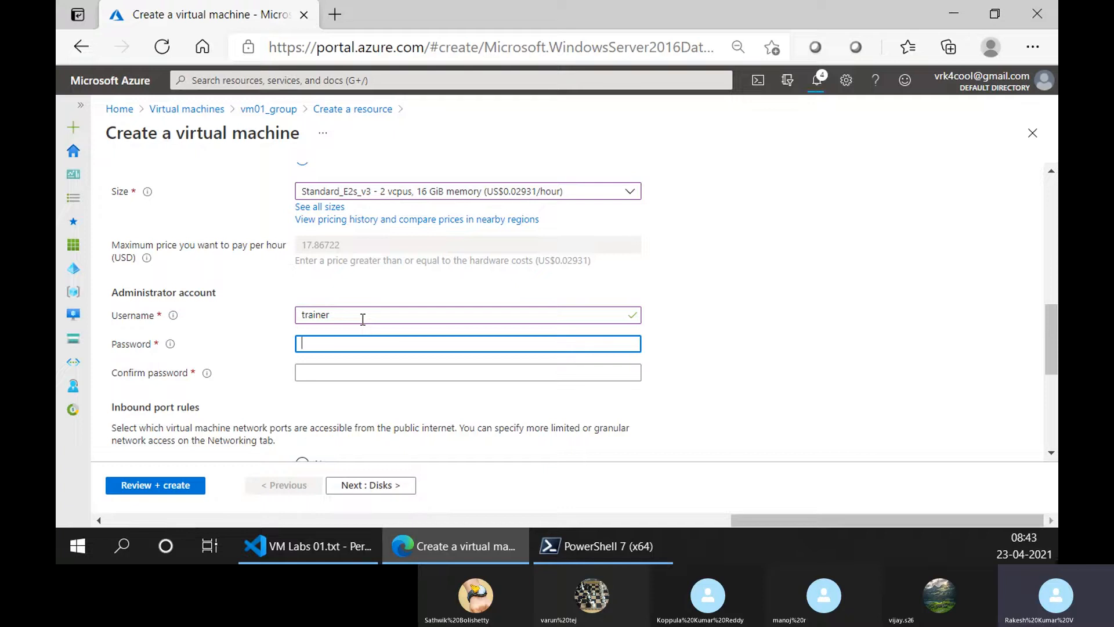
type("*******")
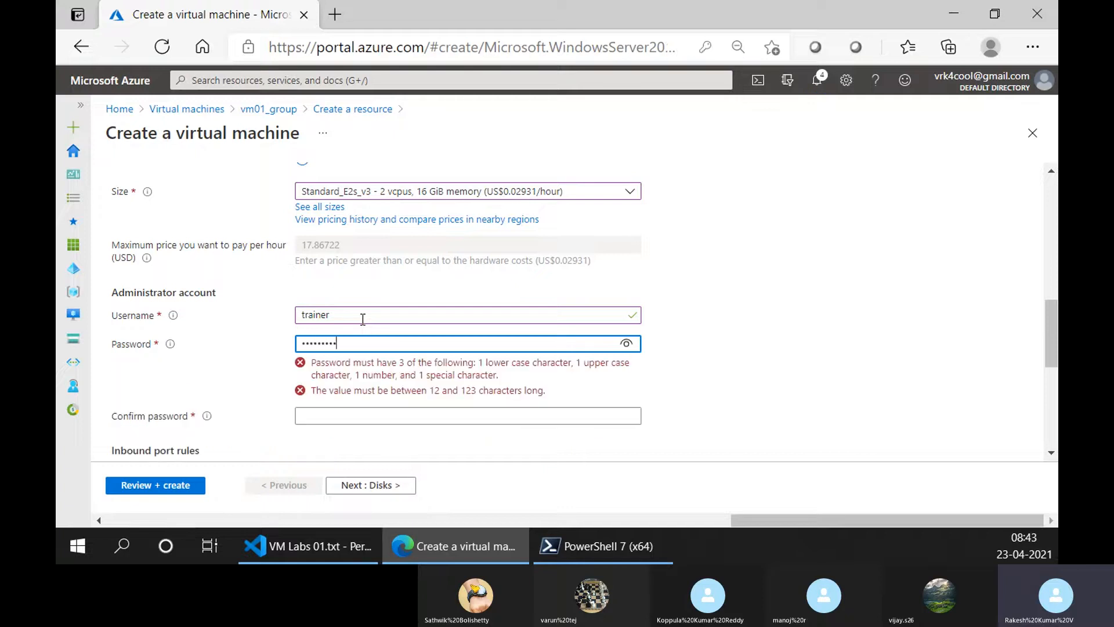
type("***")
key("BackSpace")
key("BackSpace")
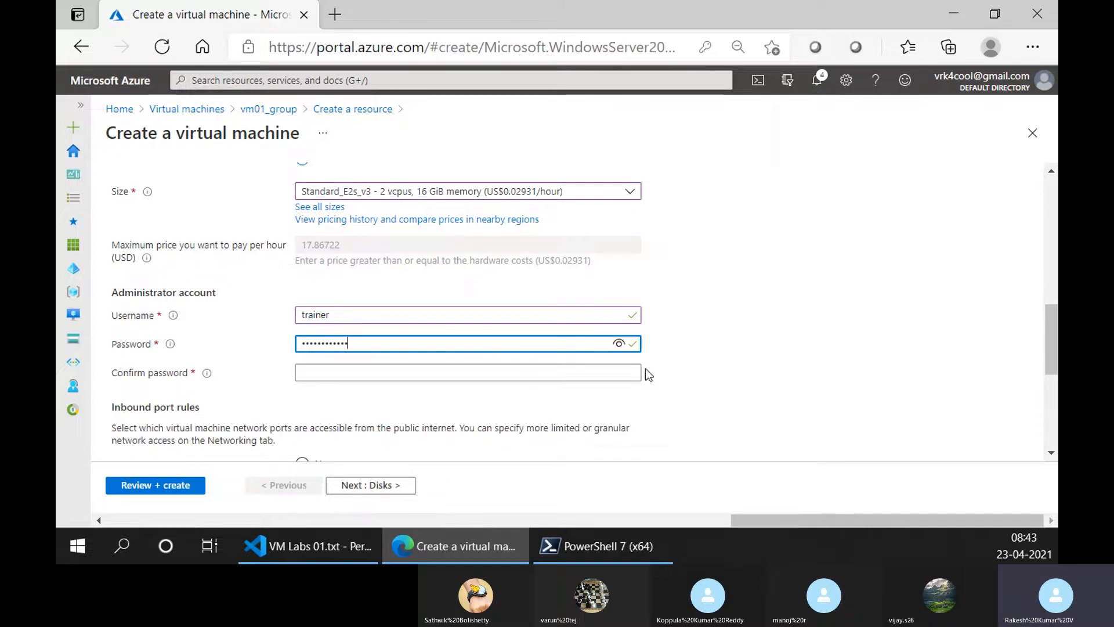
left_click(618, 344)
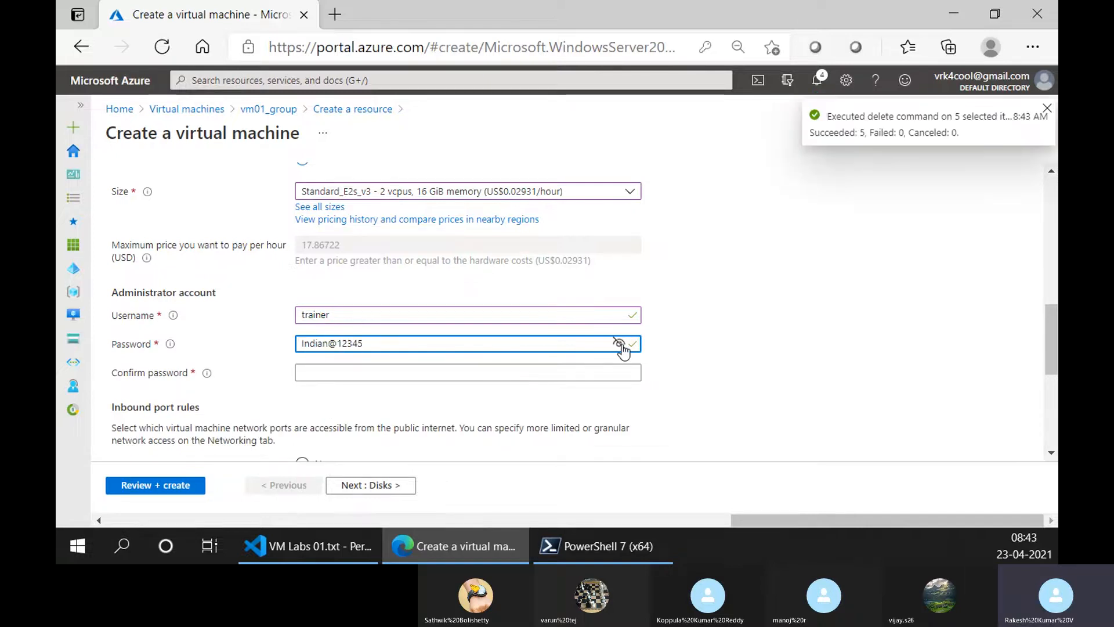
Copy the administrator password into the password confirmation field and check the entry by revealing and hiding it.
triple_click(384, 346)
key("ctrl+c")
left_click(386, 372)
key("ctrl+v")
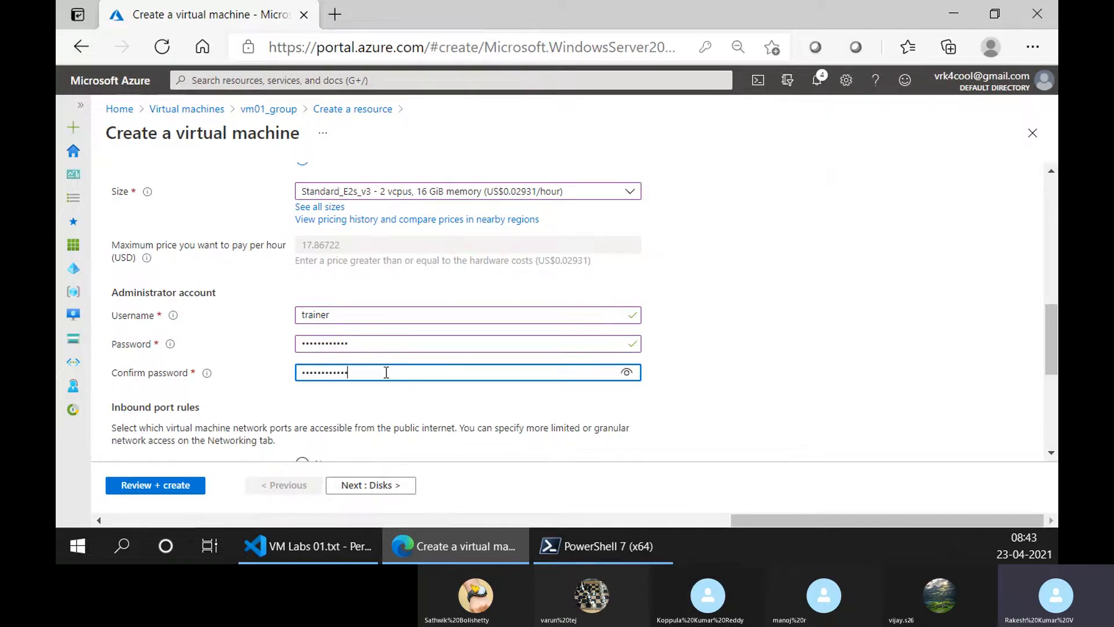
left_click(619, 372)
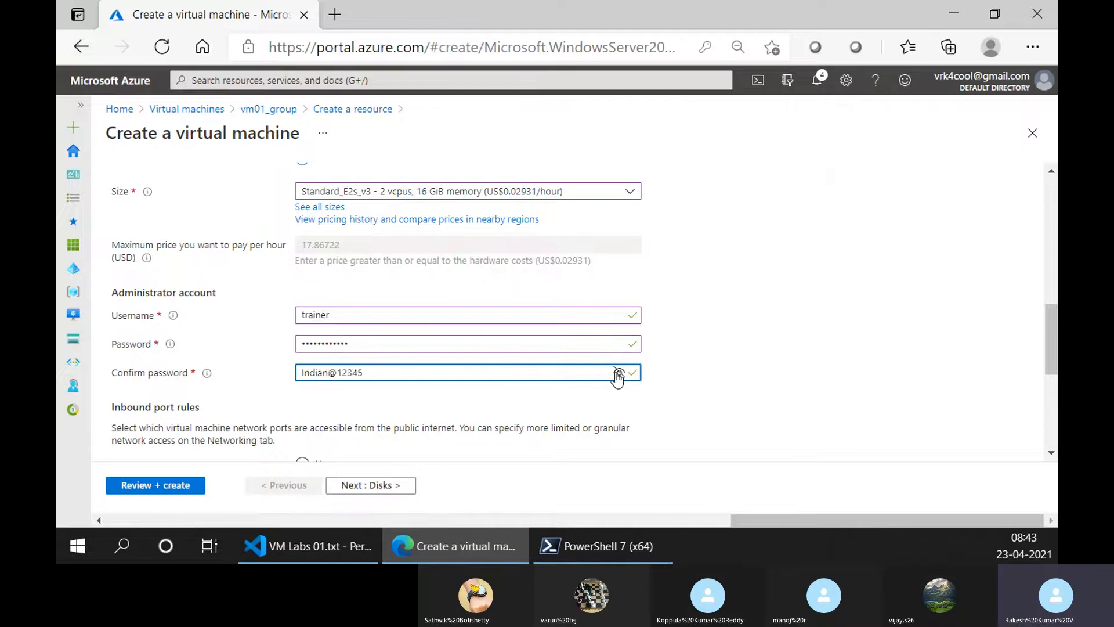
left_click(619, 372)
In the networking settings of the new virtual machine, assign the existing public IP vm01-ip.
scroll(379, 398, "down", 5)
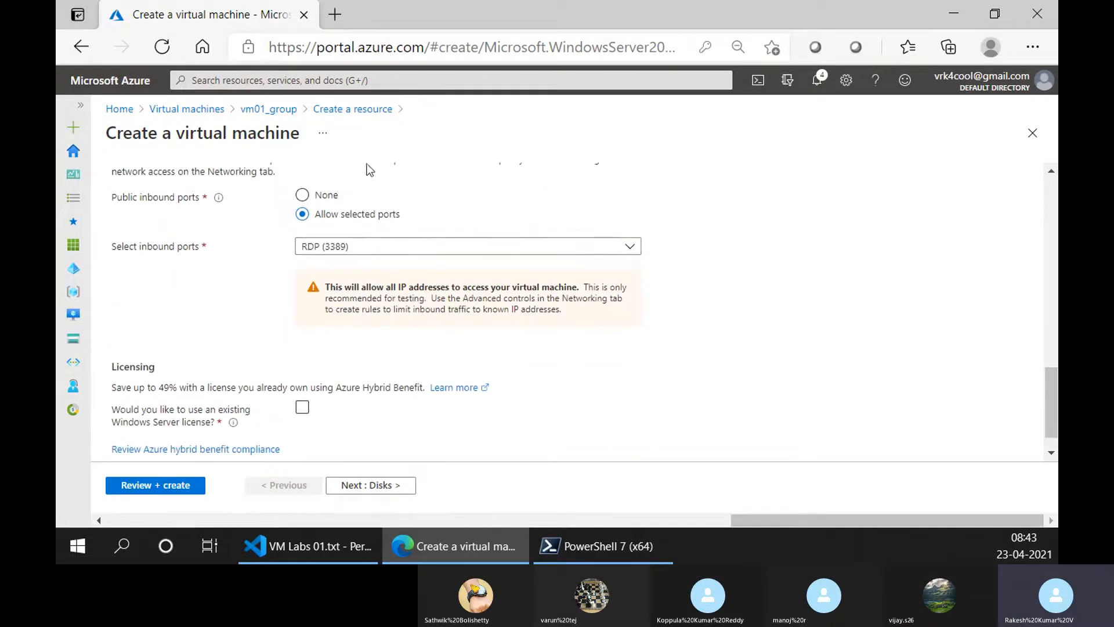
scroll(334, 276, "up", 10)
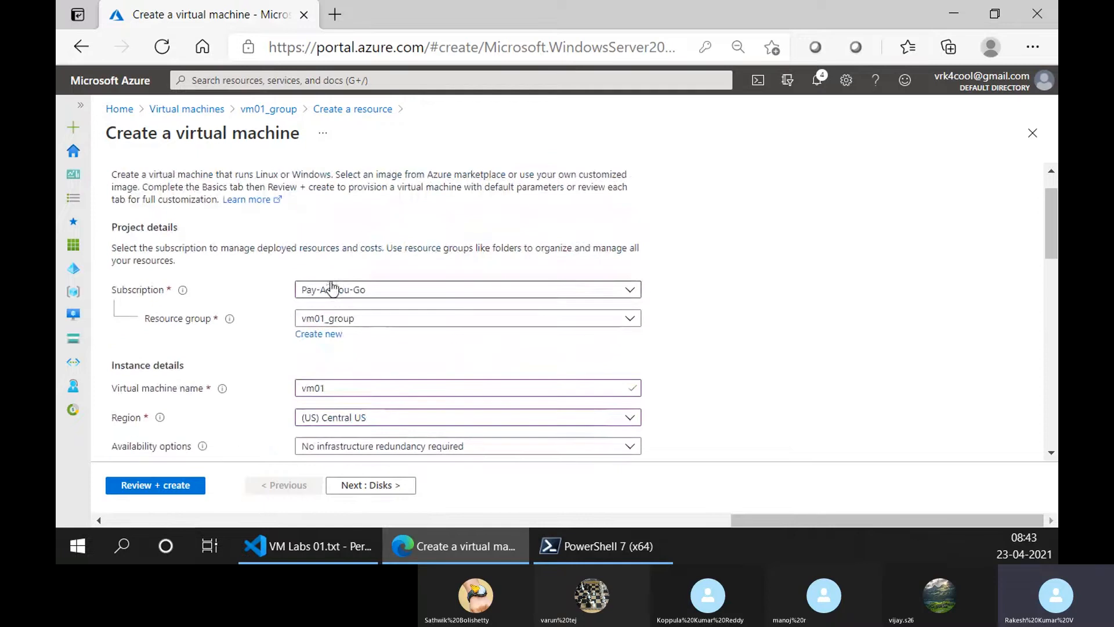
scroll(302, 174, "up", 1)
left_click(225, 191)
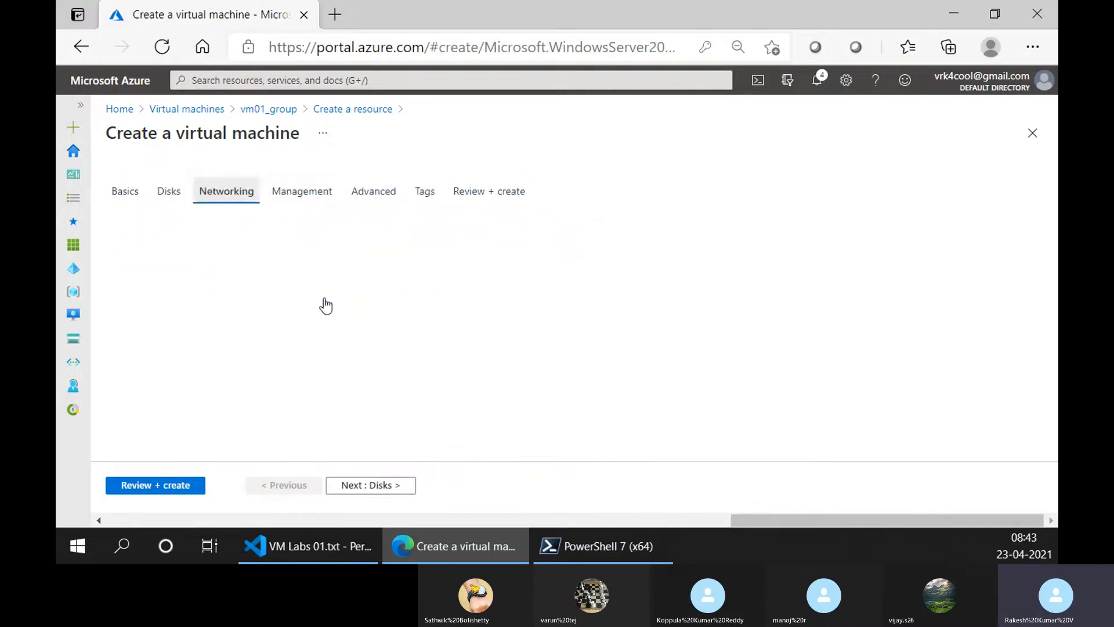
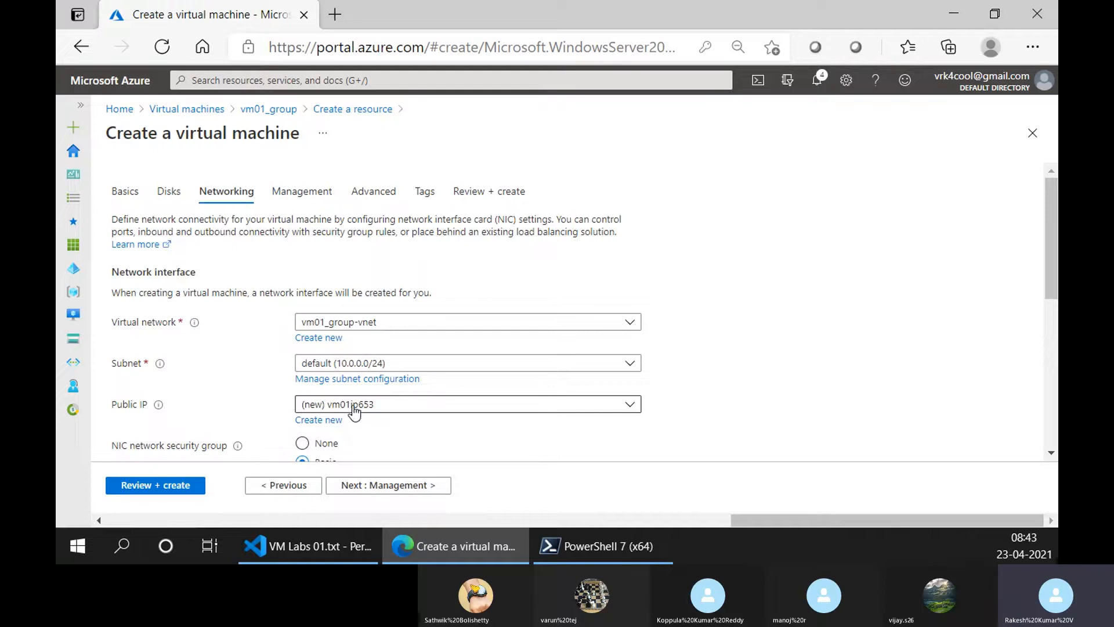
scroll(397, 322, "down", 2)
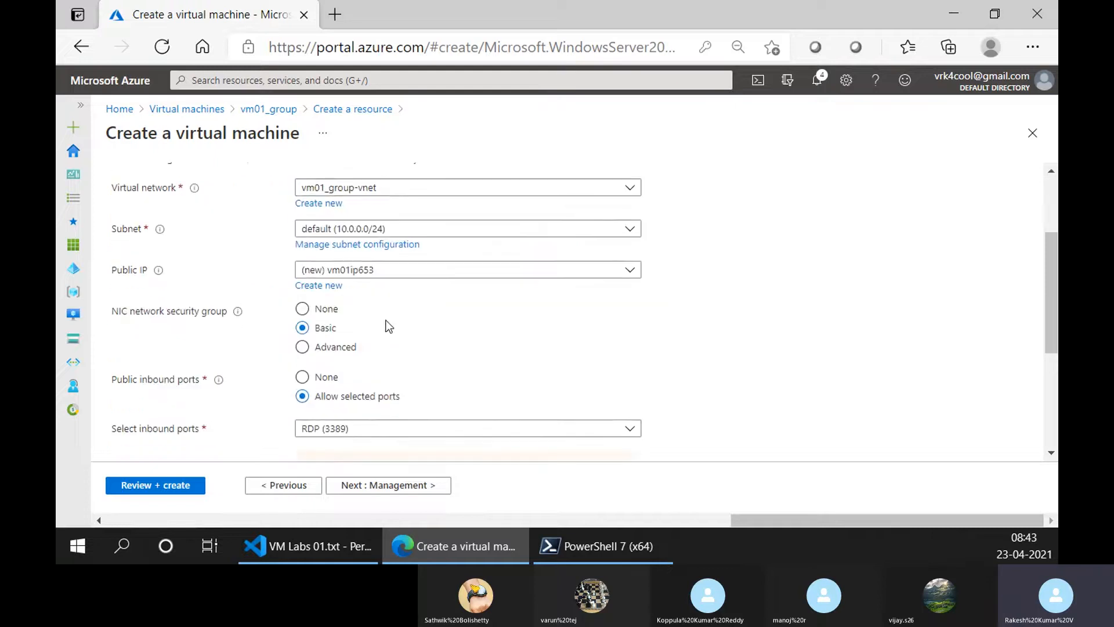
left_click(372, 270)
left_click(340, 337)
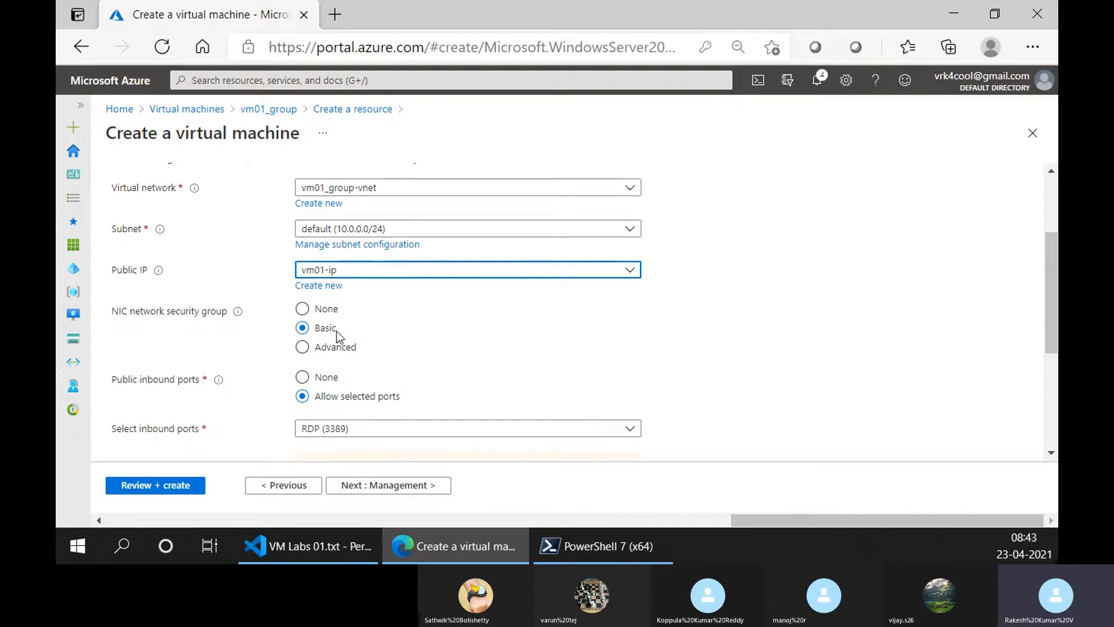
left_click(375, 271)
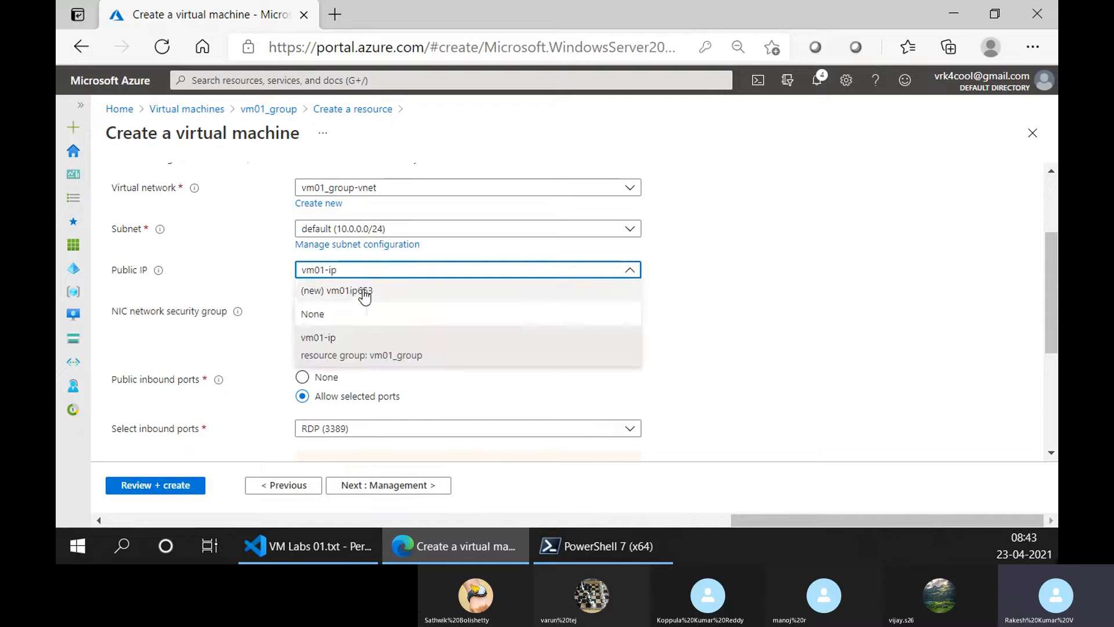
left_click(213, 296)
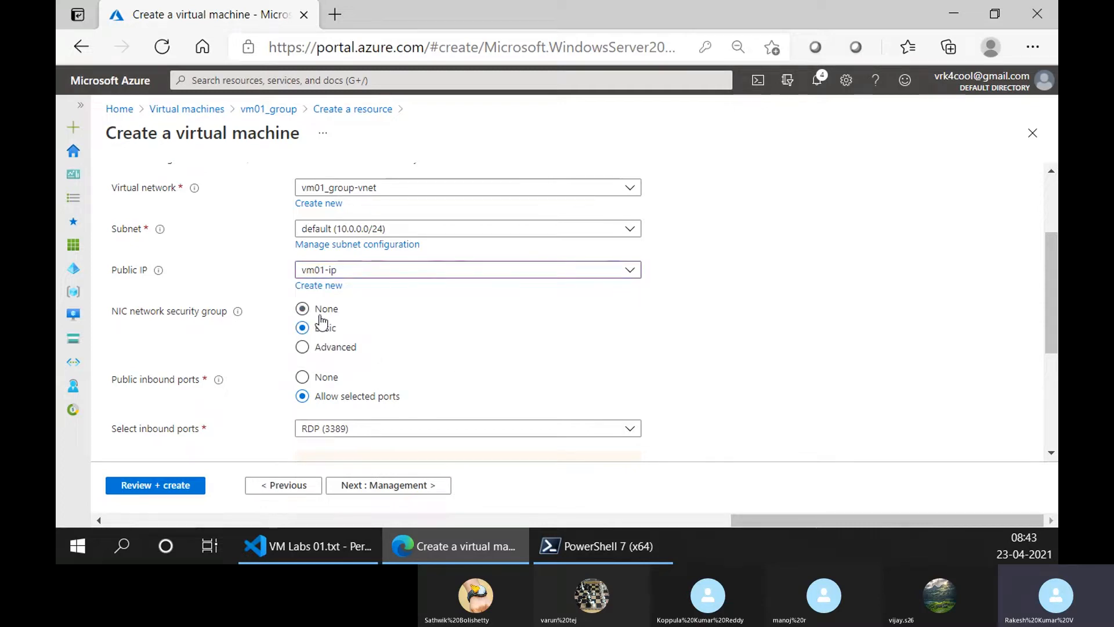
left_click(322, 347)
left_click(355, 380)
left_click(377, 439)
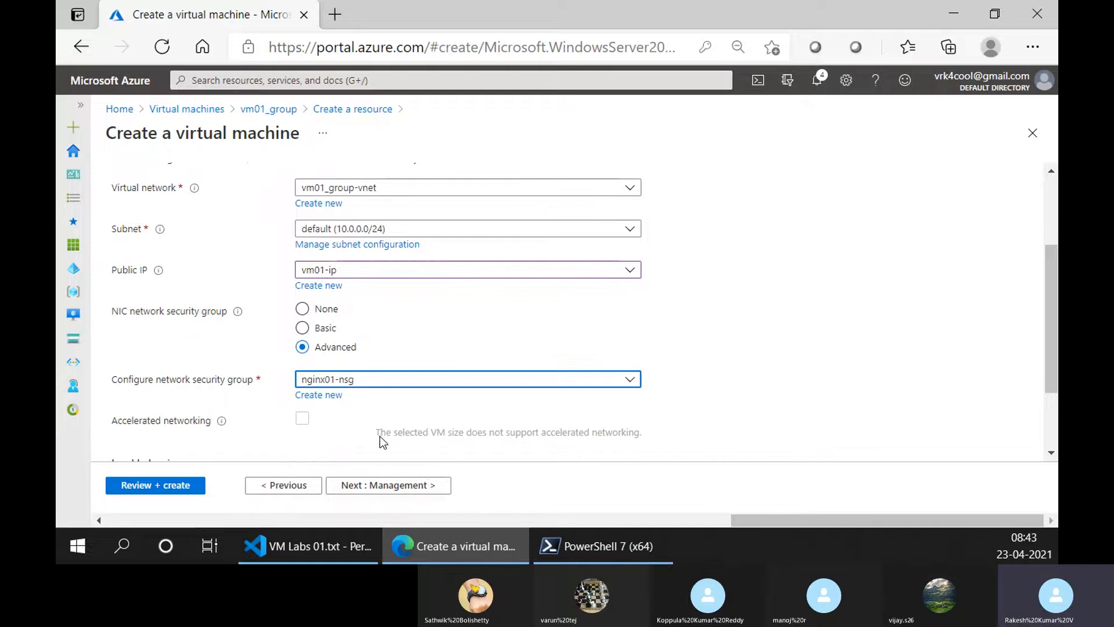
scroll(378, 383, "down", 2)
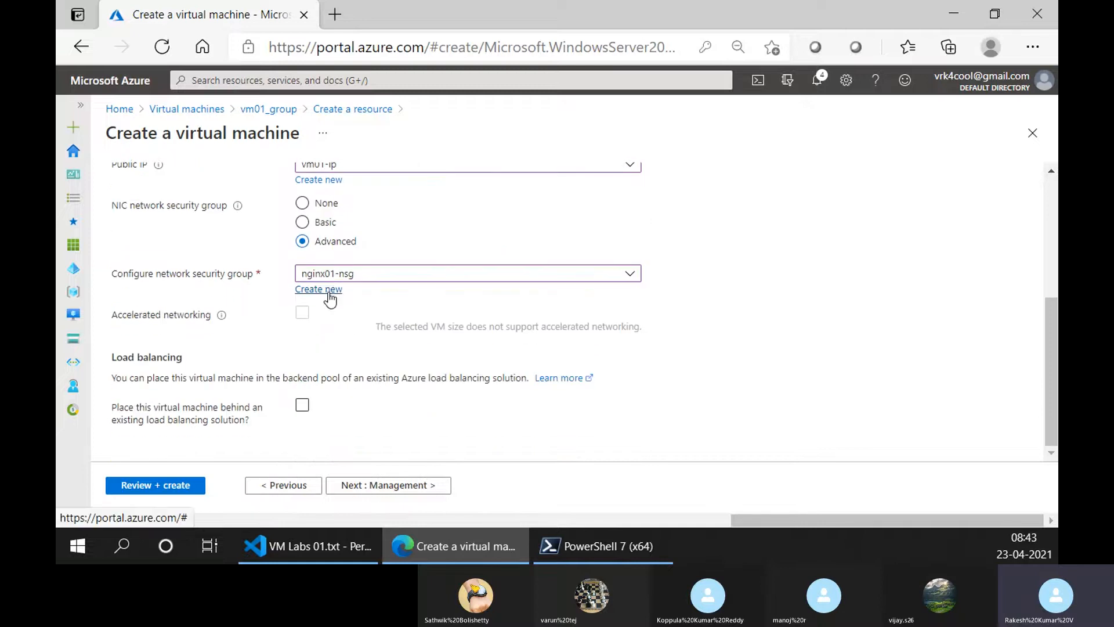
left_click(323, 289)
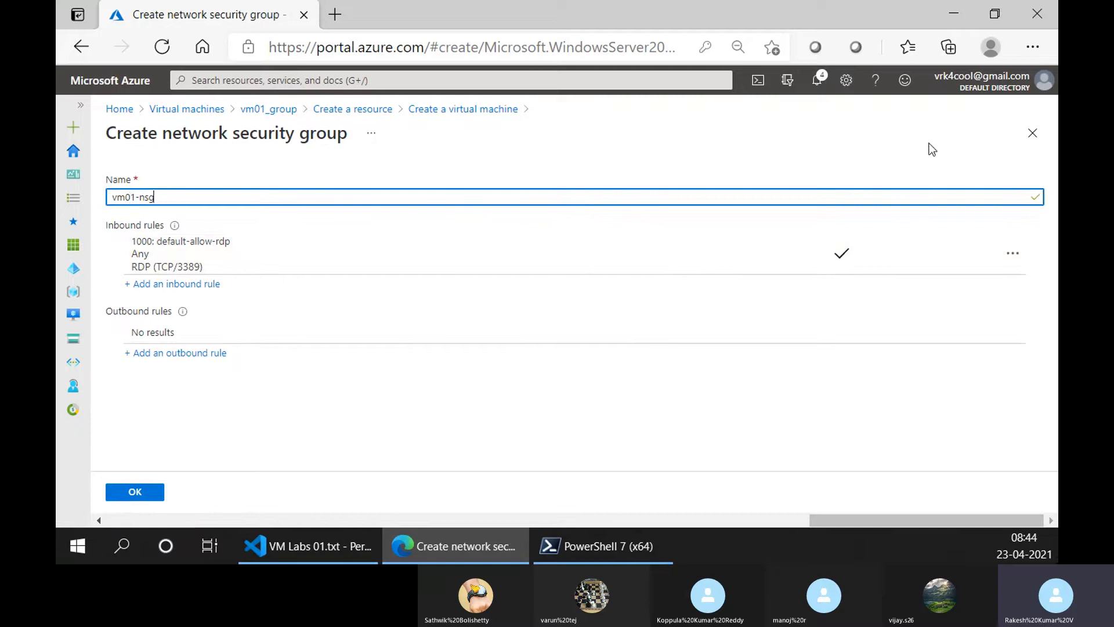
left_click(1033, 134)
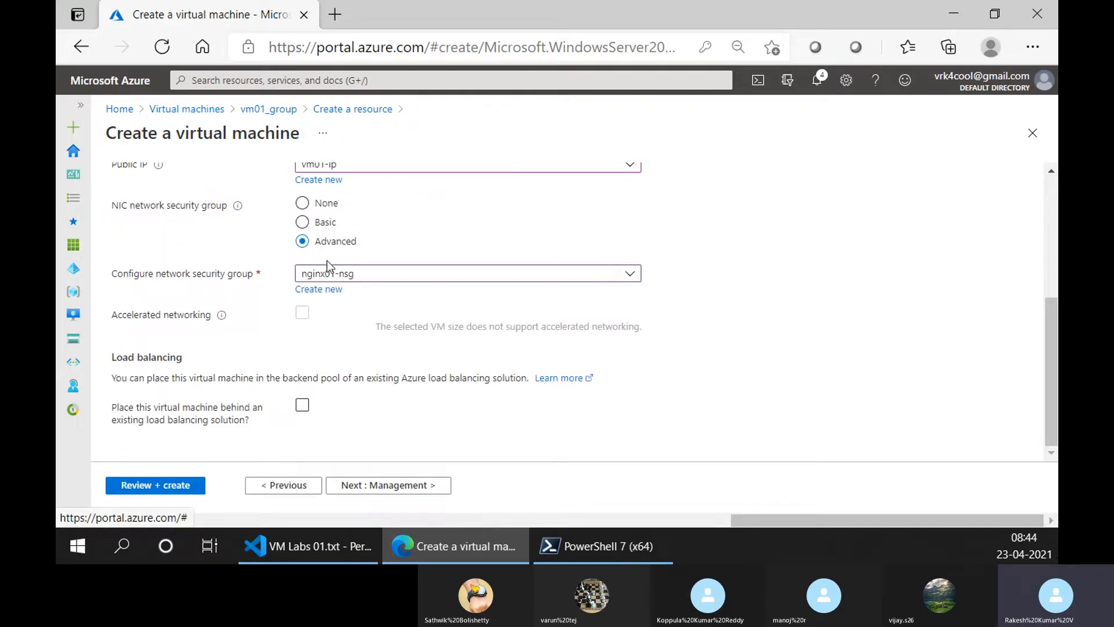
left_click(330, 280)
left_click(303, 203)
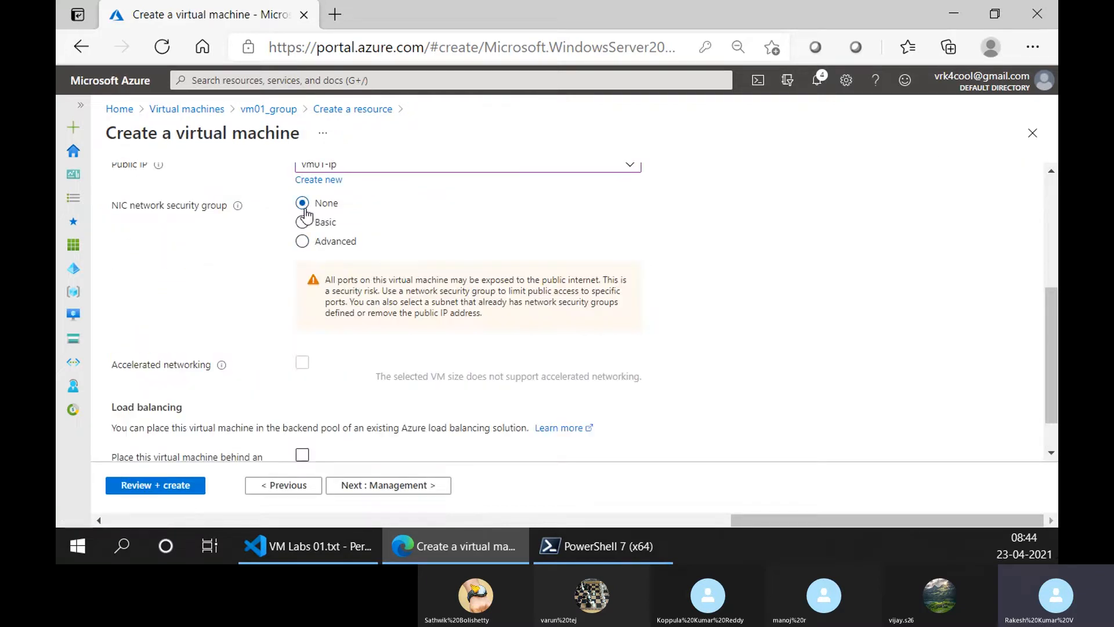
left_click(308, 224)
Allow HTTP (80) in addition to RDP (3389) as public inbound ports for the new virtual machine.
left_click(434, 323)
left_click(734, 298)
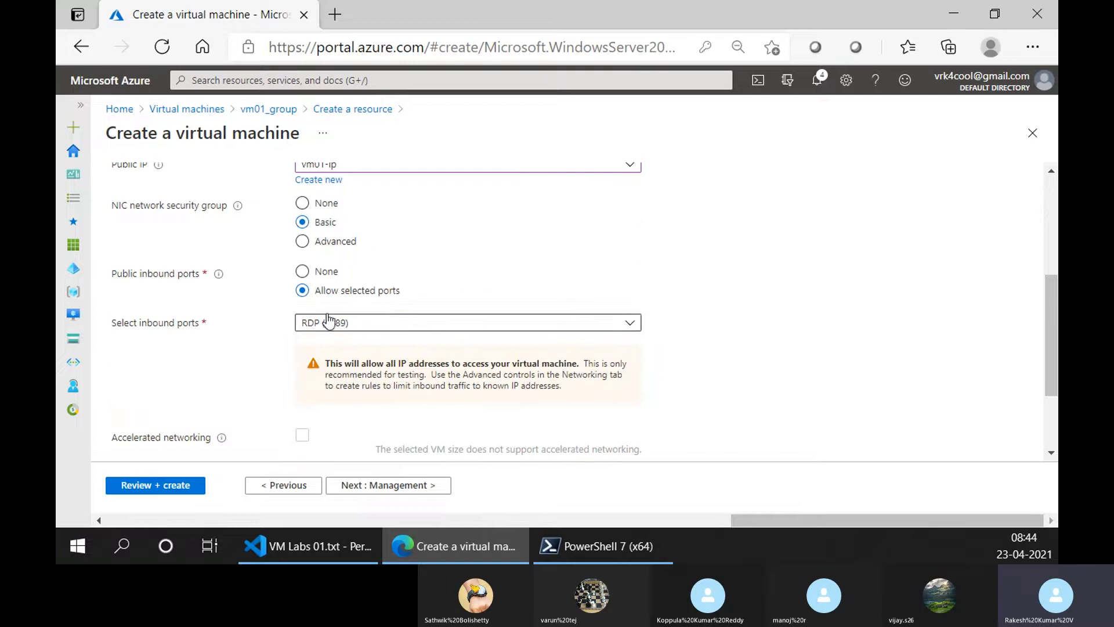
scroll(325, 307, "down", 2)
scroll(316, 310, "up", 3)
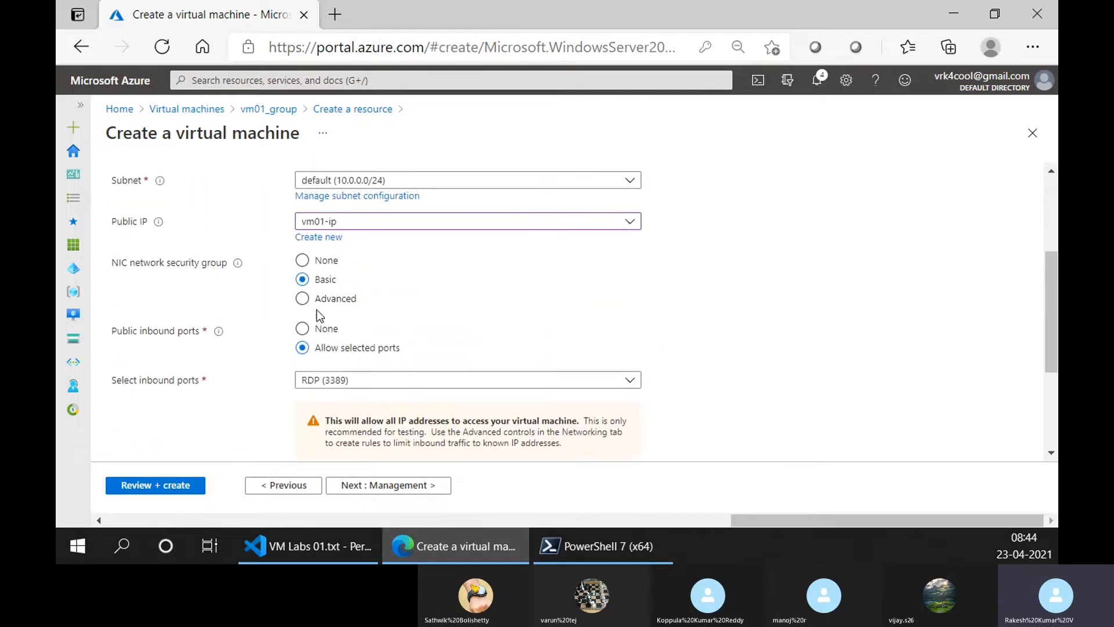
left_click(324, 379)
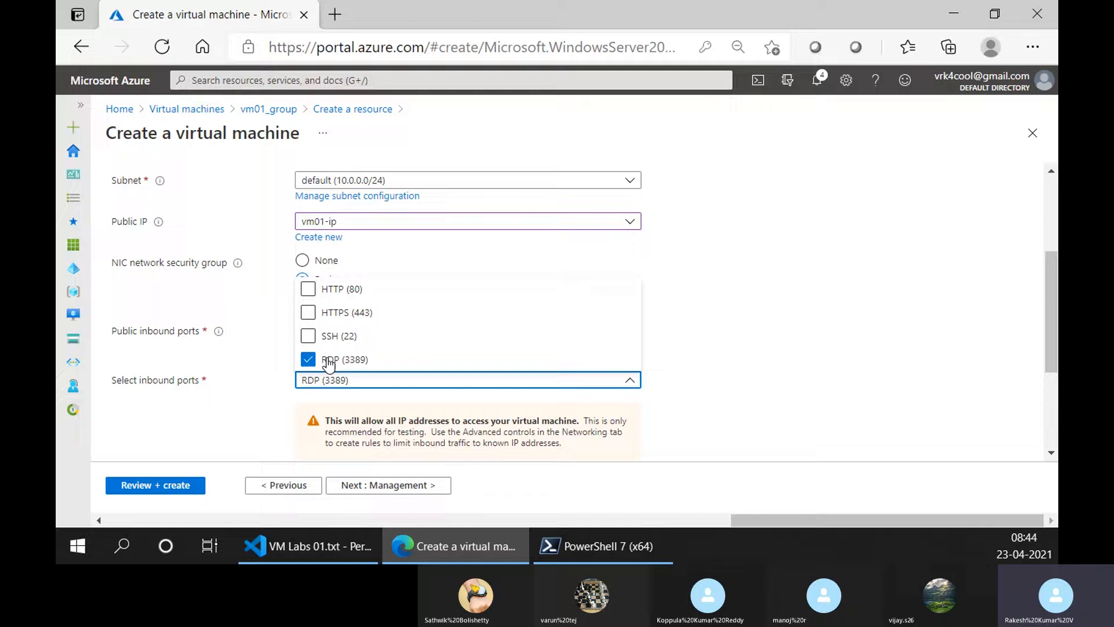
left_click(327, 289)
scroll(356, 457, "down", 3)
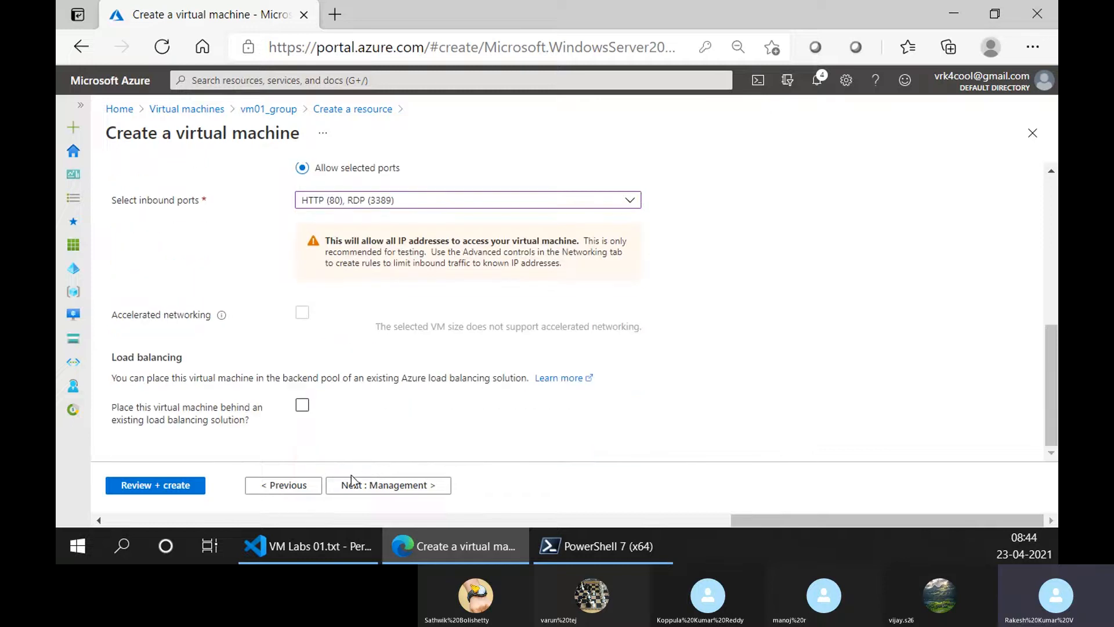
Disable boot diagnostics in the management settings, then validate the virtual machine configuration and submit it for creation.
left_click(351, 484)
left_click(302, 414)
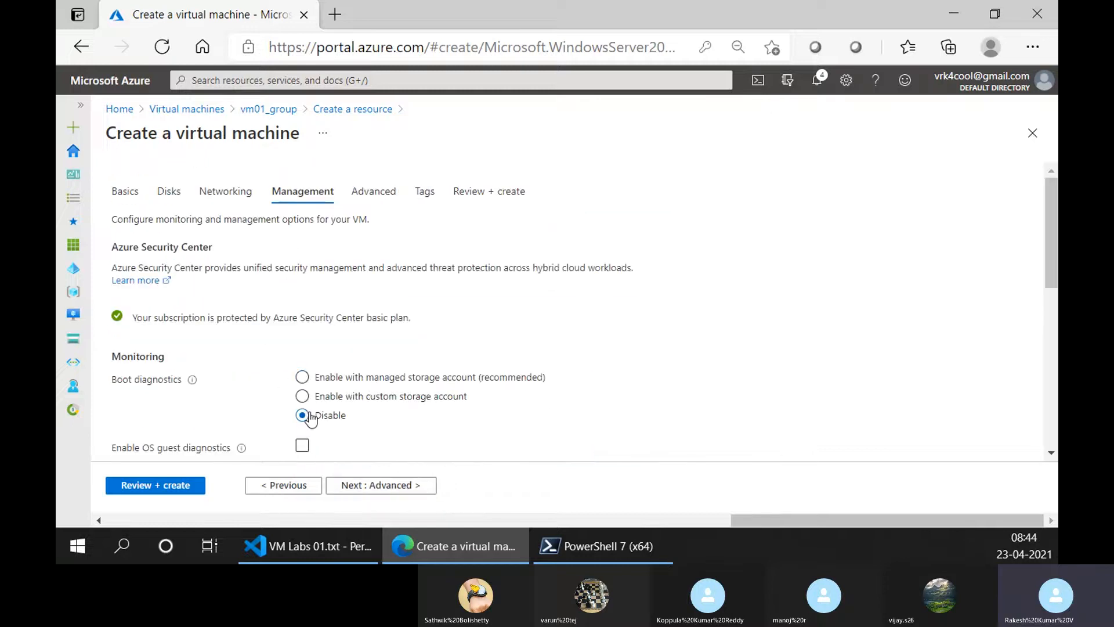
left_click(186, 485)
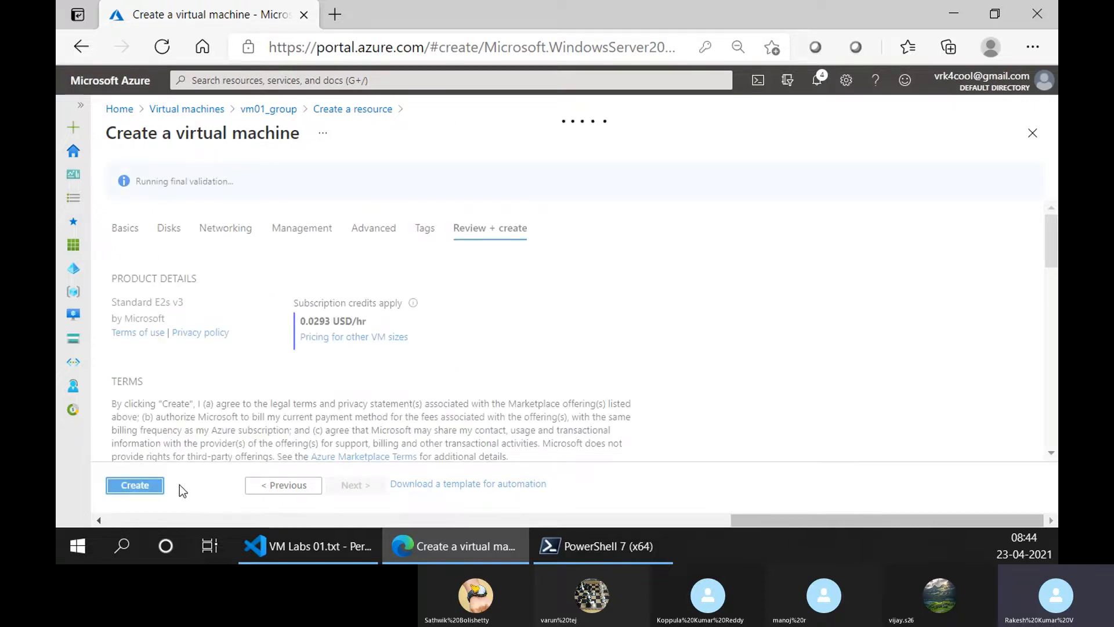
left_click(133, 486)
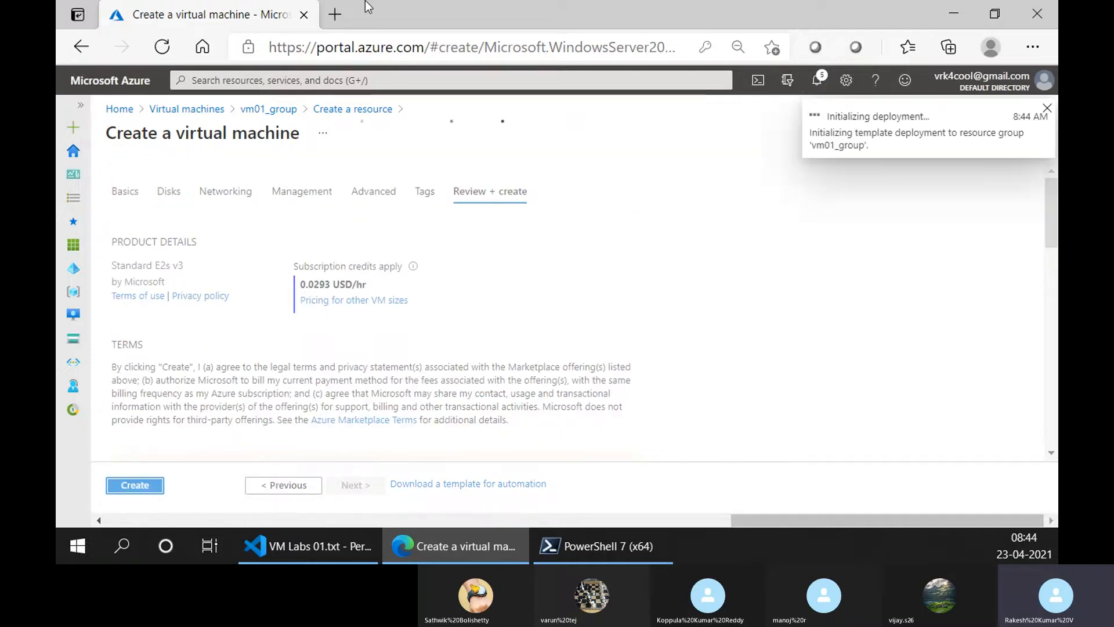
Open Google in a new browser tab, search for "Azure VM docs" and look over the results.
left_click(335, 14)
type("google.com")
key("Return")
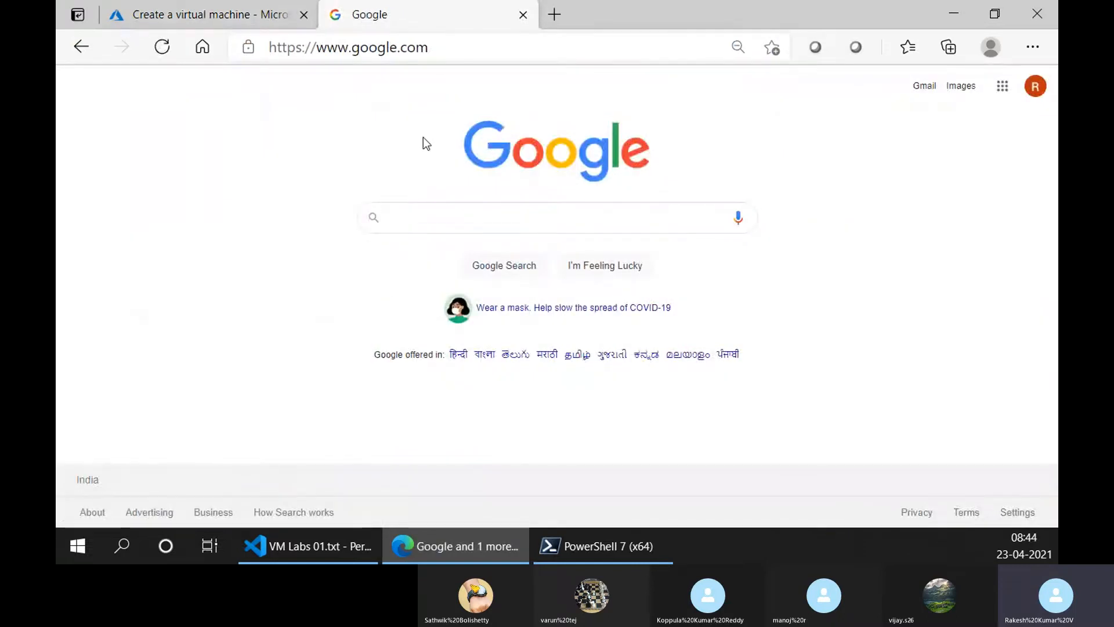
left_click(259, 9)
left_click(405, 17)
type("Az")
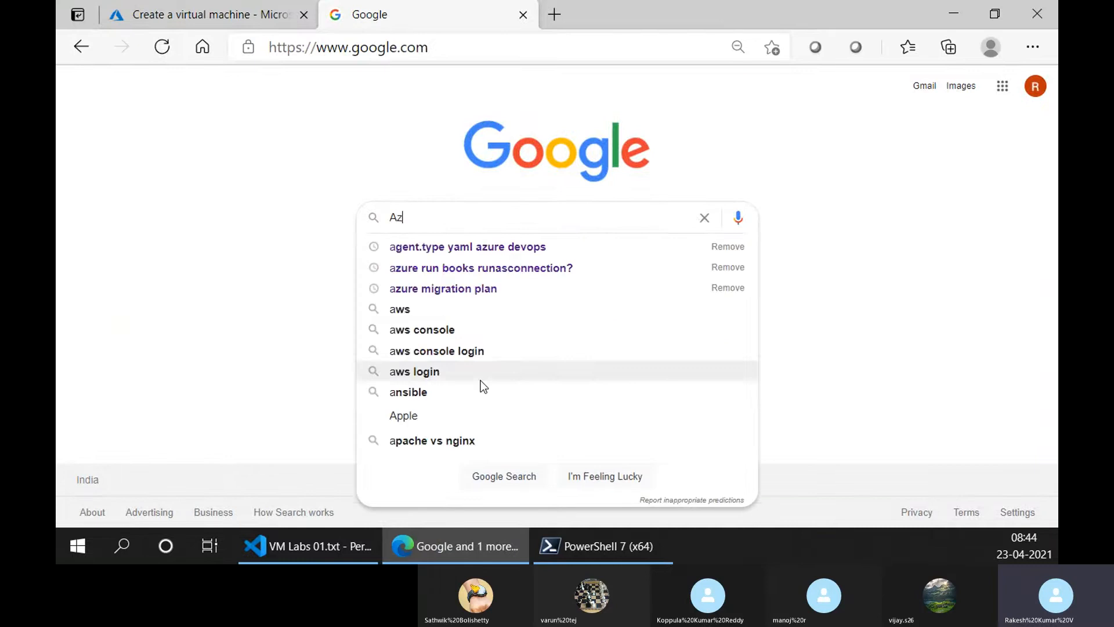
type("ure VM")
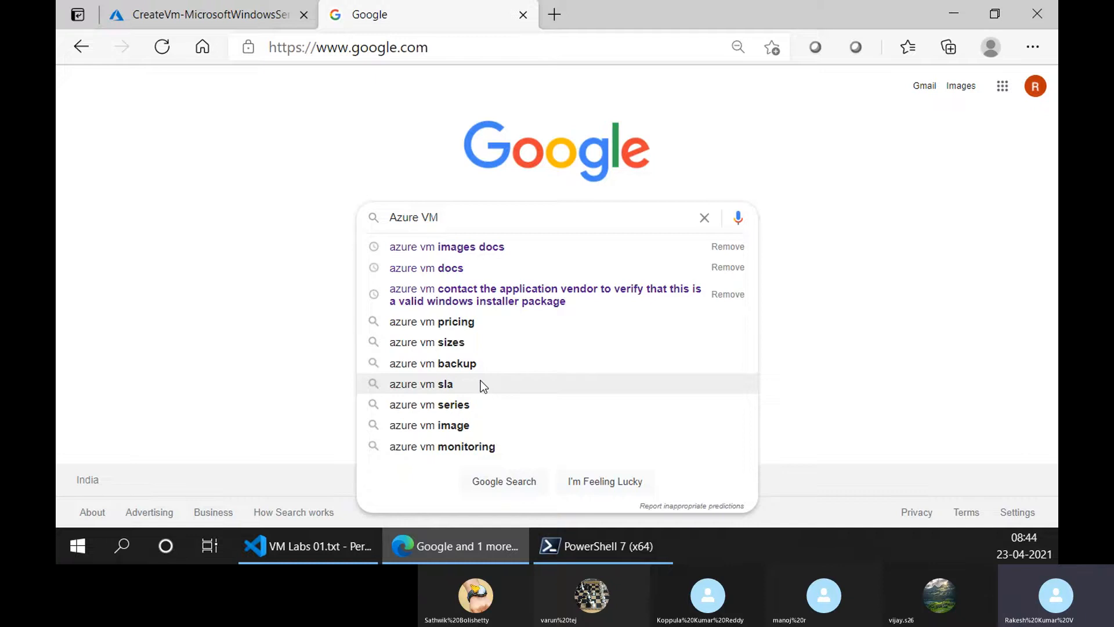
type("docs")
key("Return")
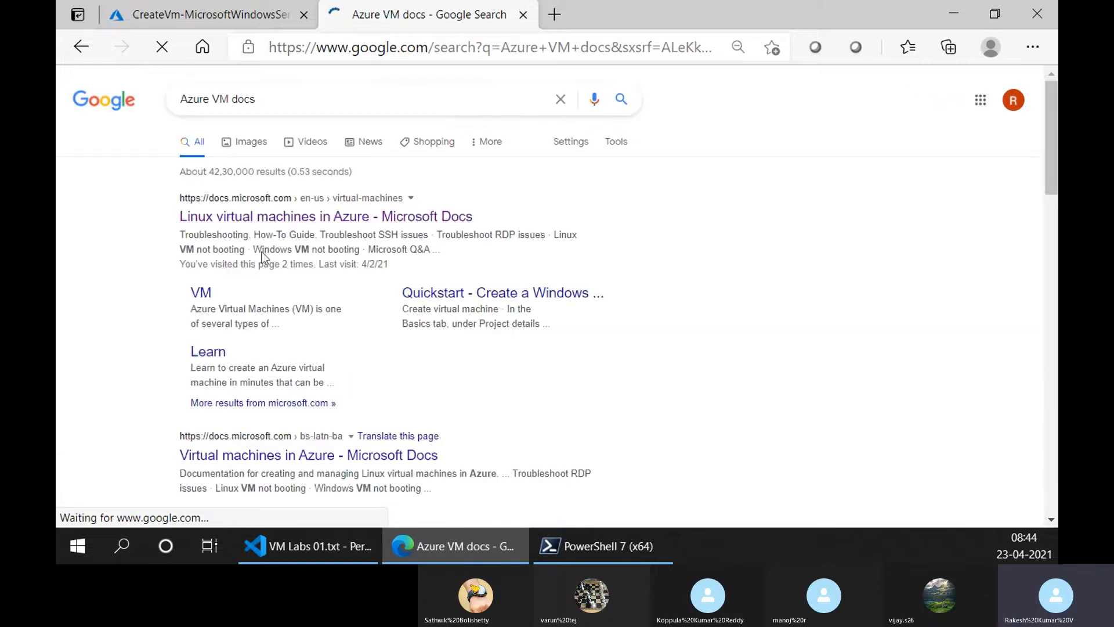
scroll(279, 217, "down", 3)
scroll(278, 217, "up", 3)
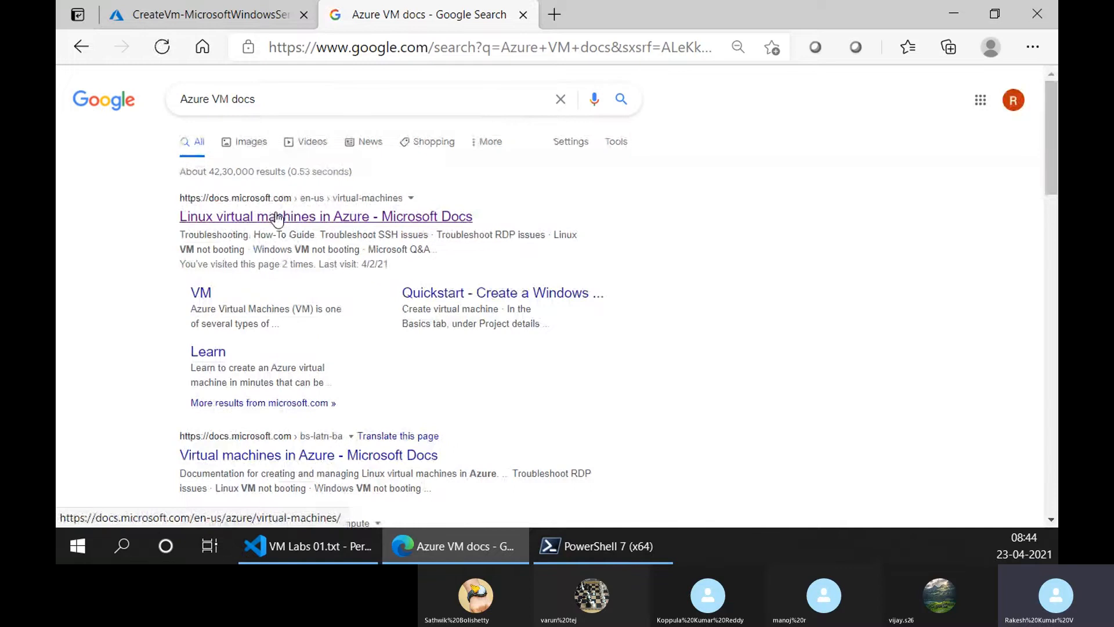
Search for "create Azure VM docs" and look through the Microsoft article on creating a zoned VM with the Azure portal.
left_click(202, 99)
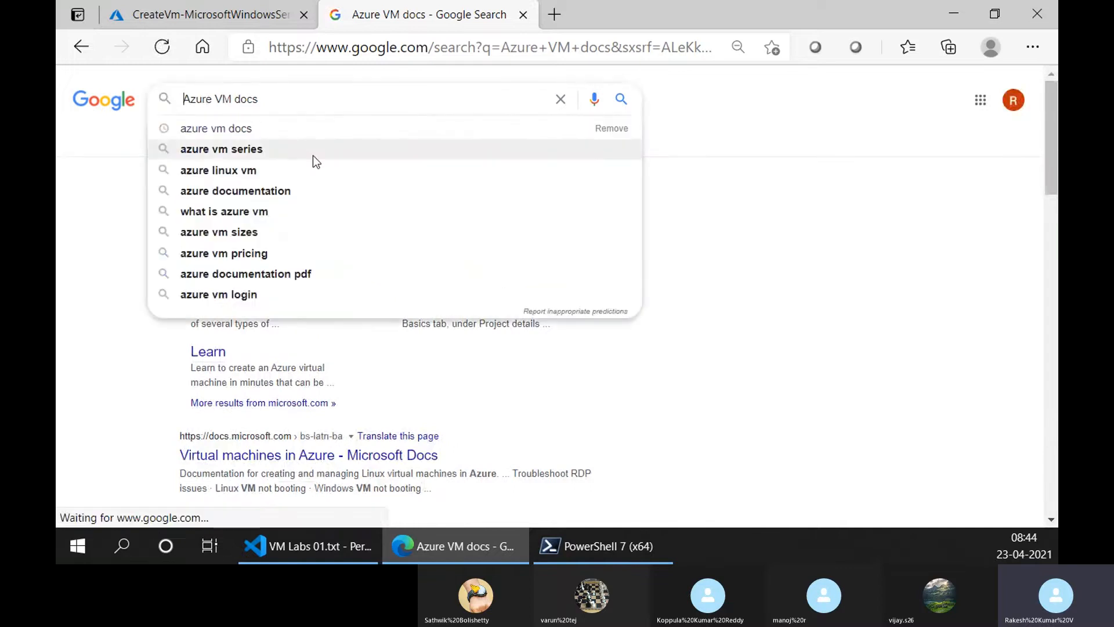
type("create")
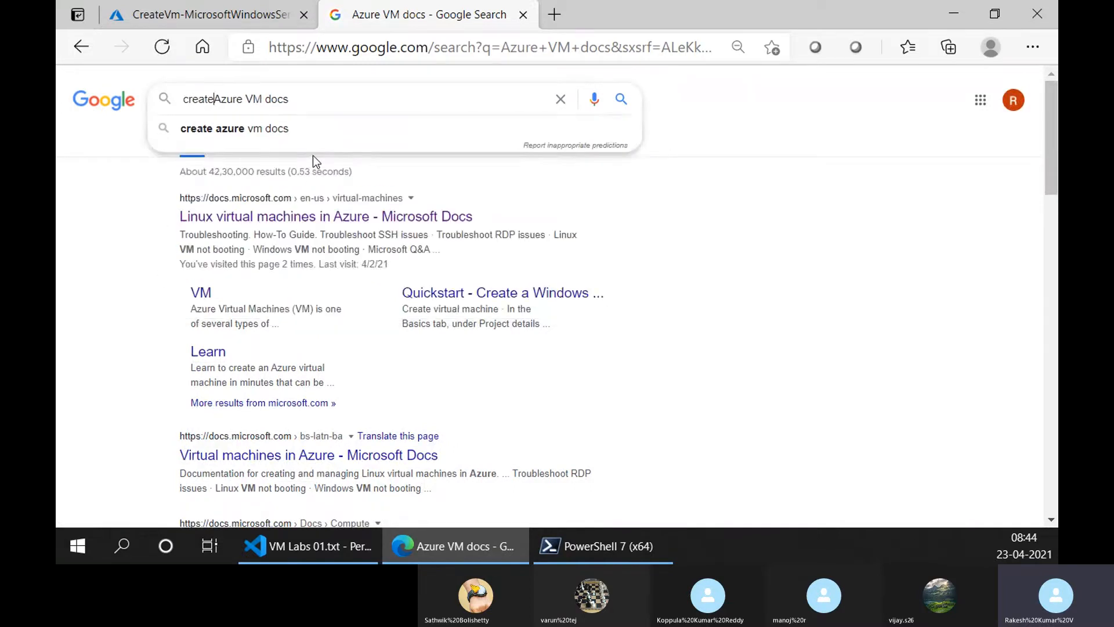
key("Return")
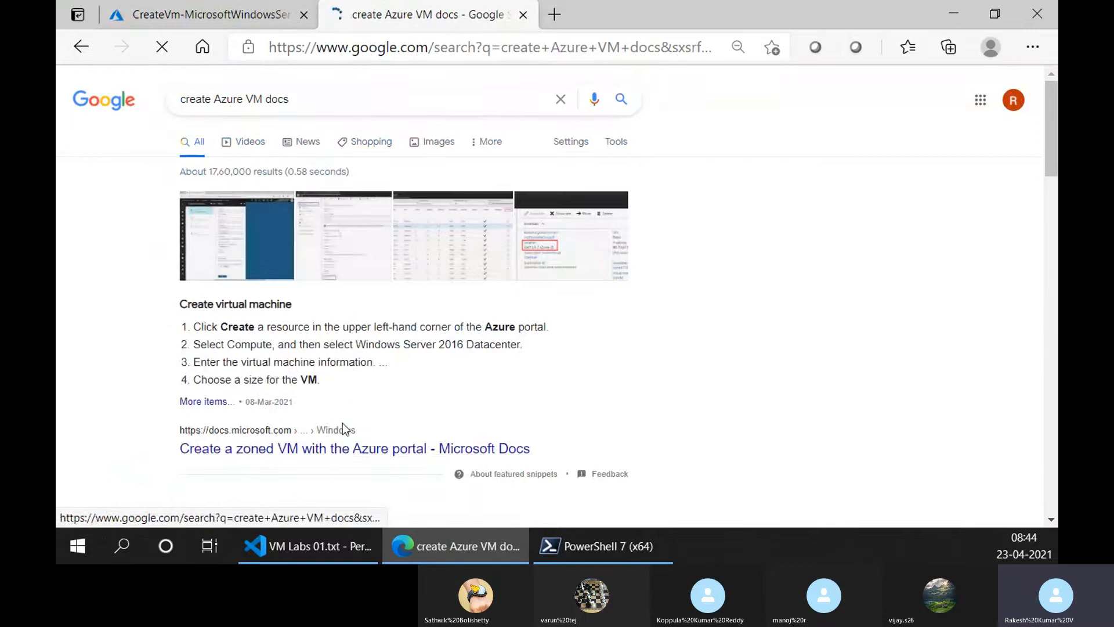
left_click(328, 450)
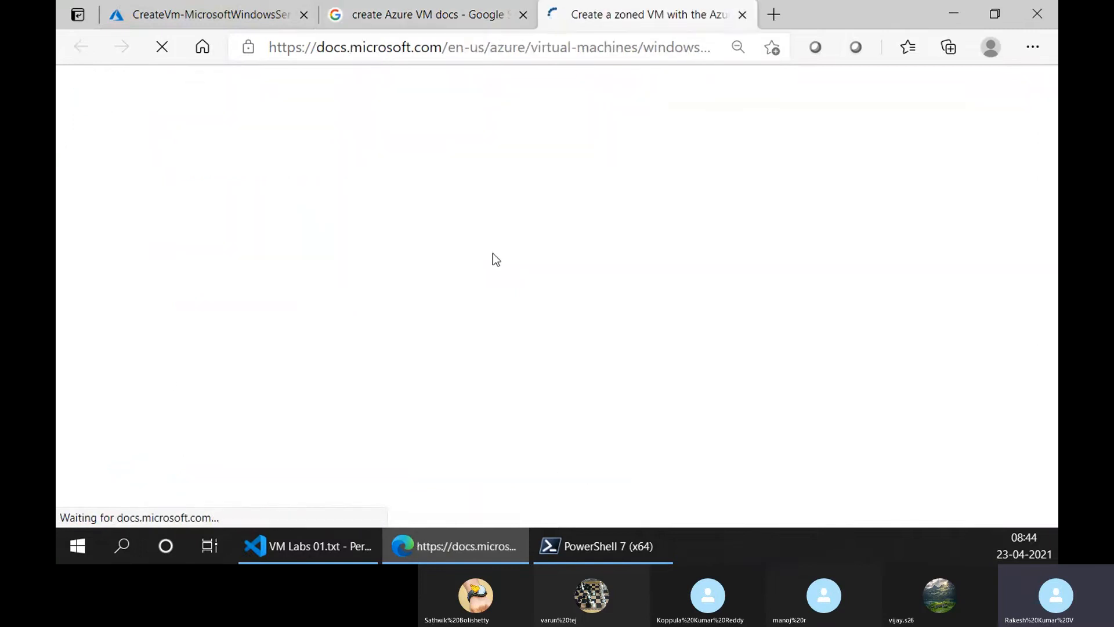
scroll(178, 342, "up", 2)
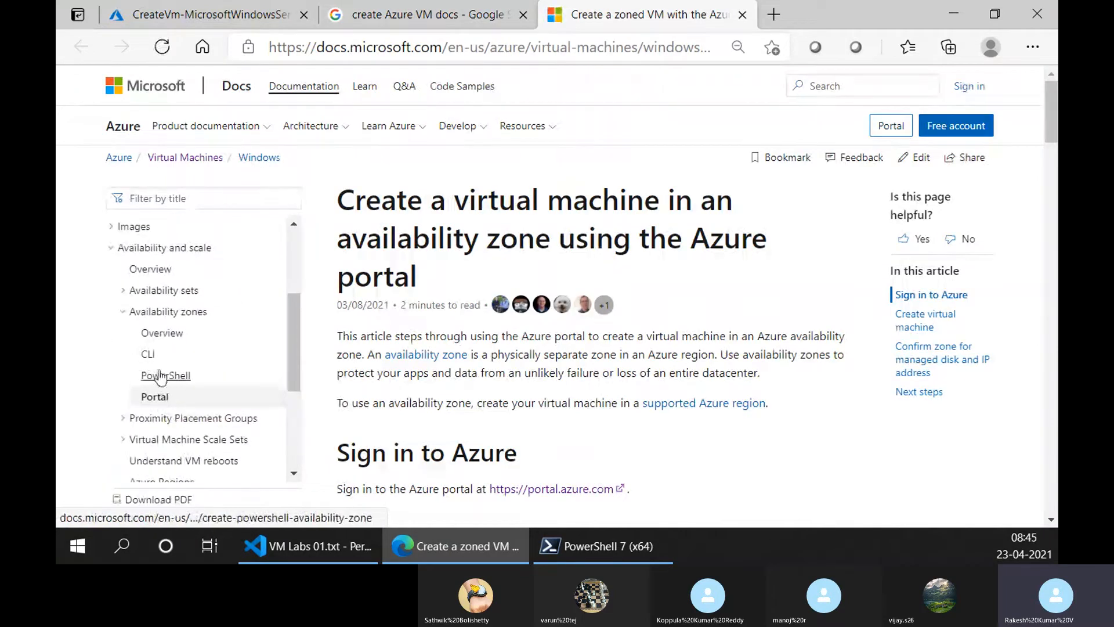
scroll(422, 334, "down", 5)
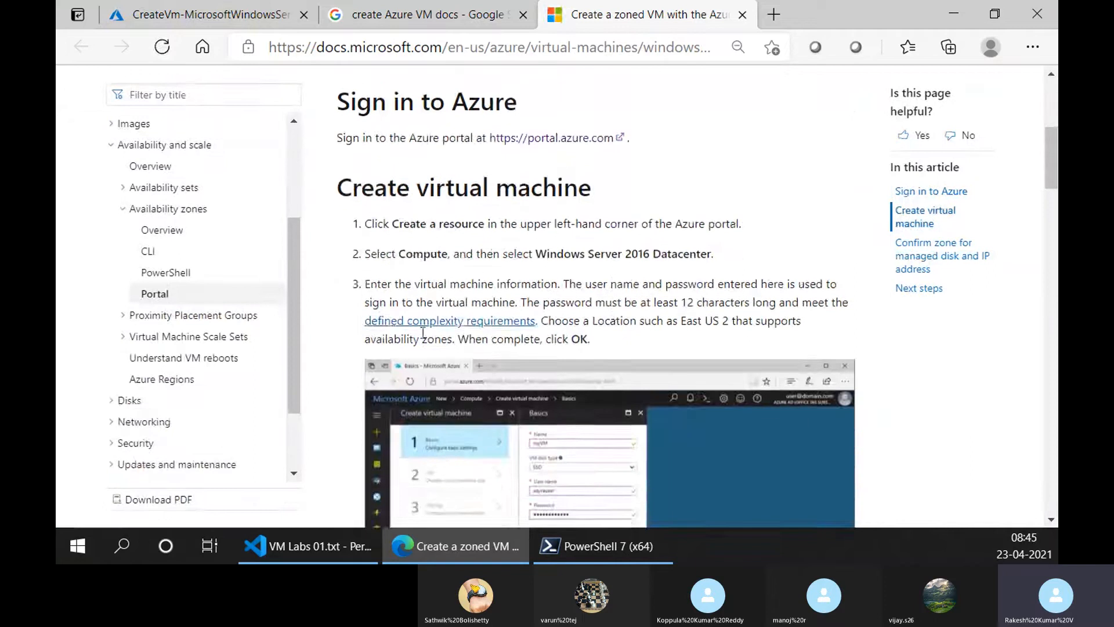
scroll(422, 334, "down", 15)
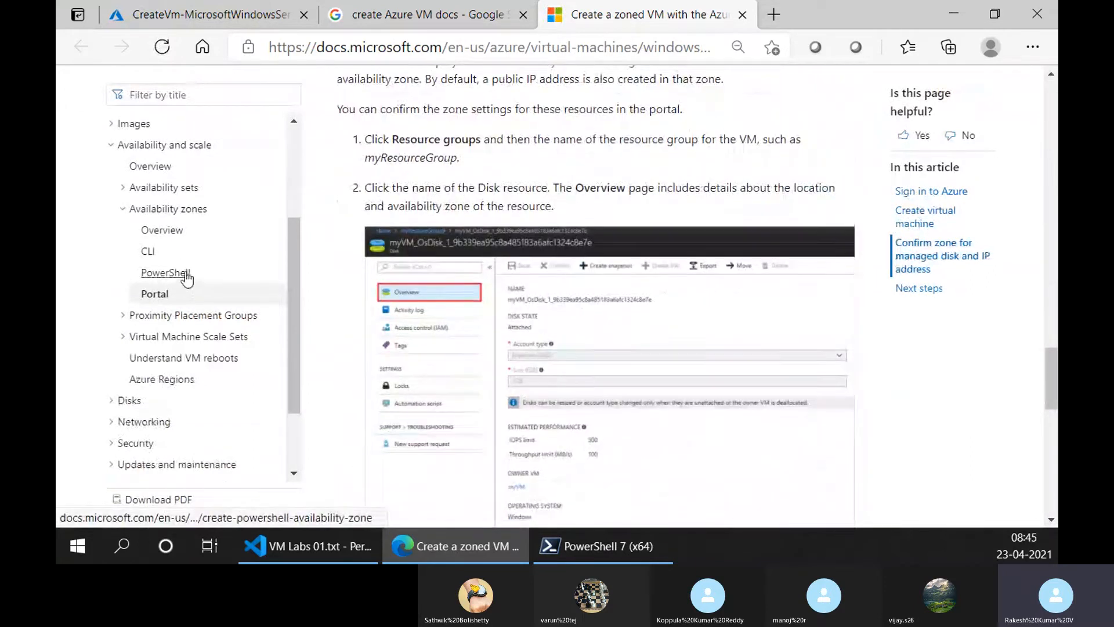
Look through the PowerShell version of the availability zone article, then close it and return to the search results.
left_click(165, 272)
scroll(635, 342, "down", 5)
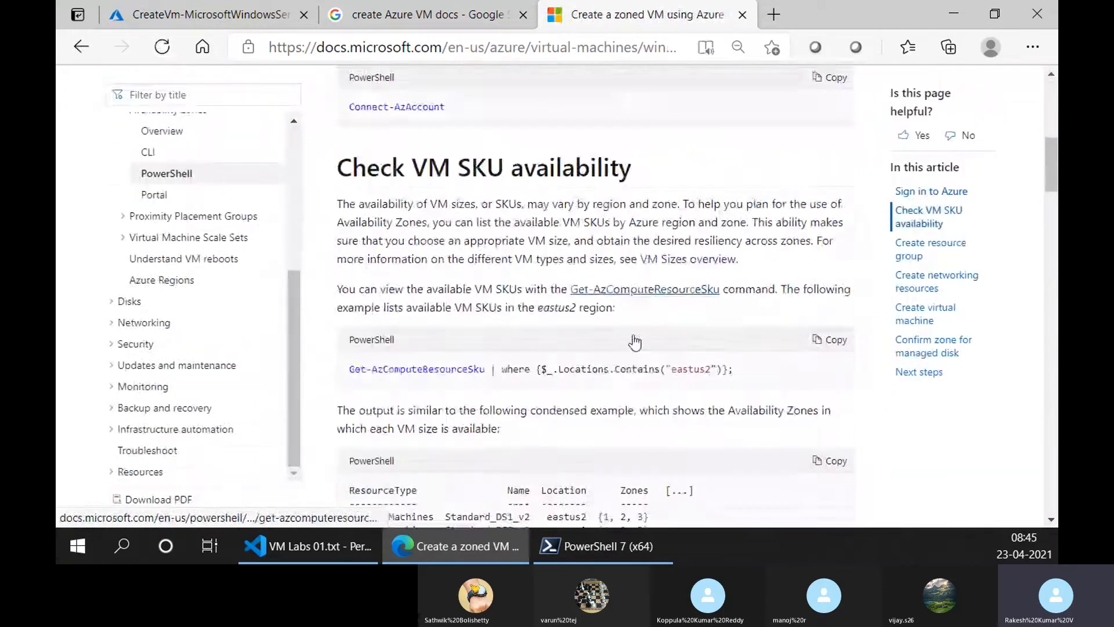
scroll(635, 342, "down", 15)
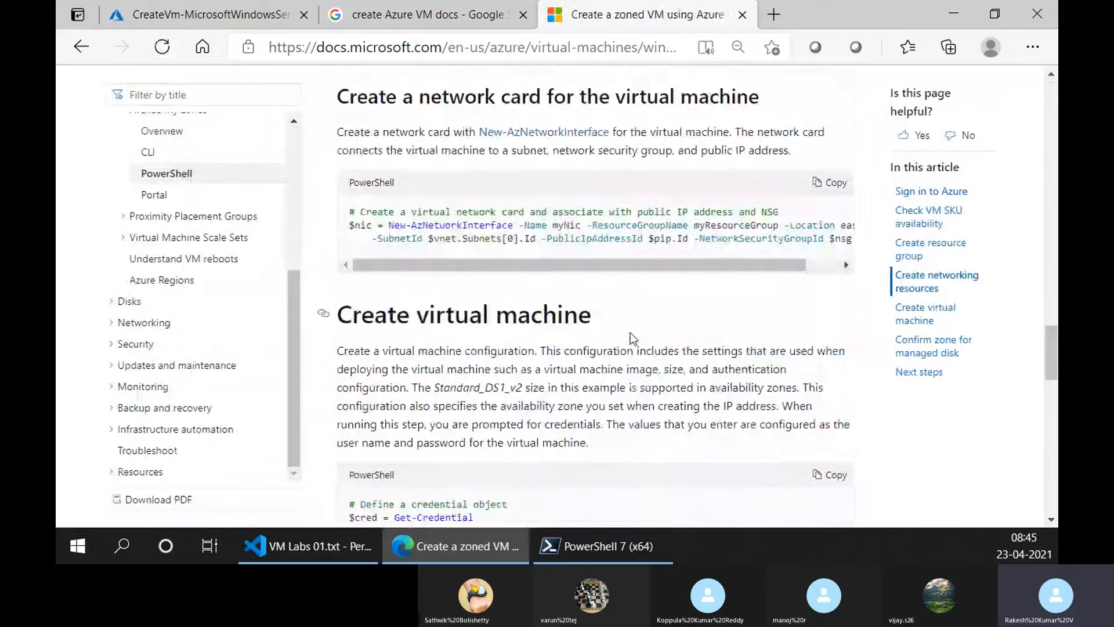
scroll(632, 332, "down", 10)
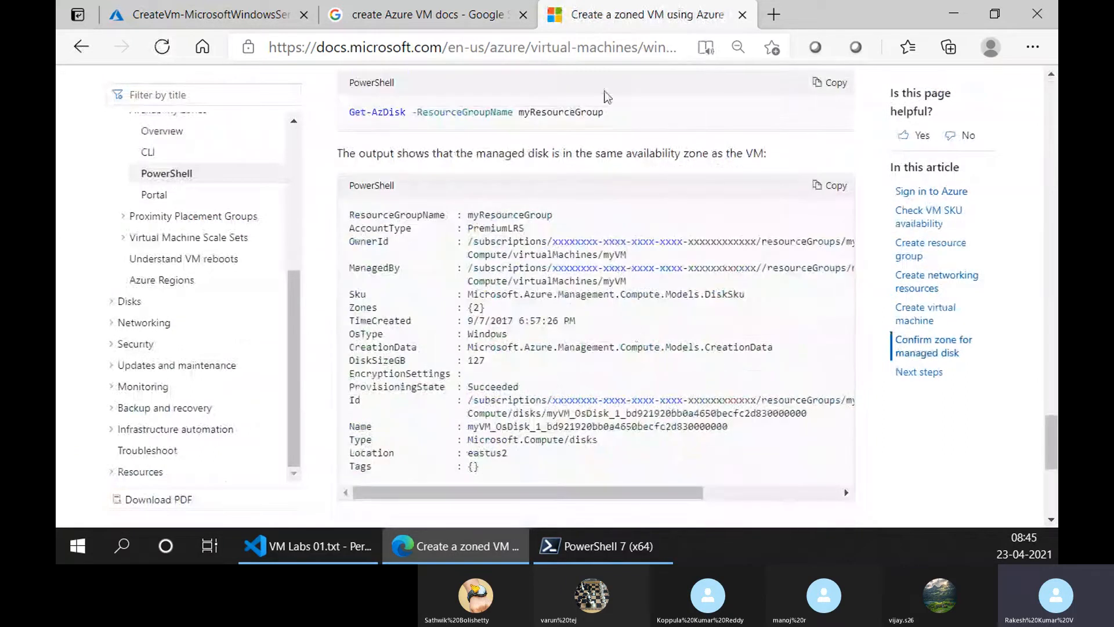
middle_click(601, 7)
Search for "deploy Azure VM docs", open the quickstart on creating a Windows VM in the portal and examine its connection instructions.
double_click(201, 98)
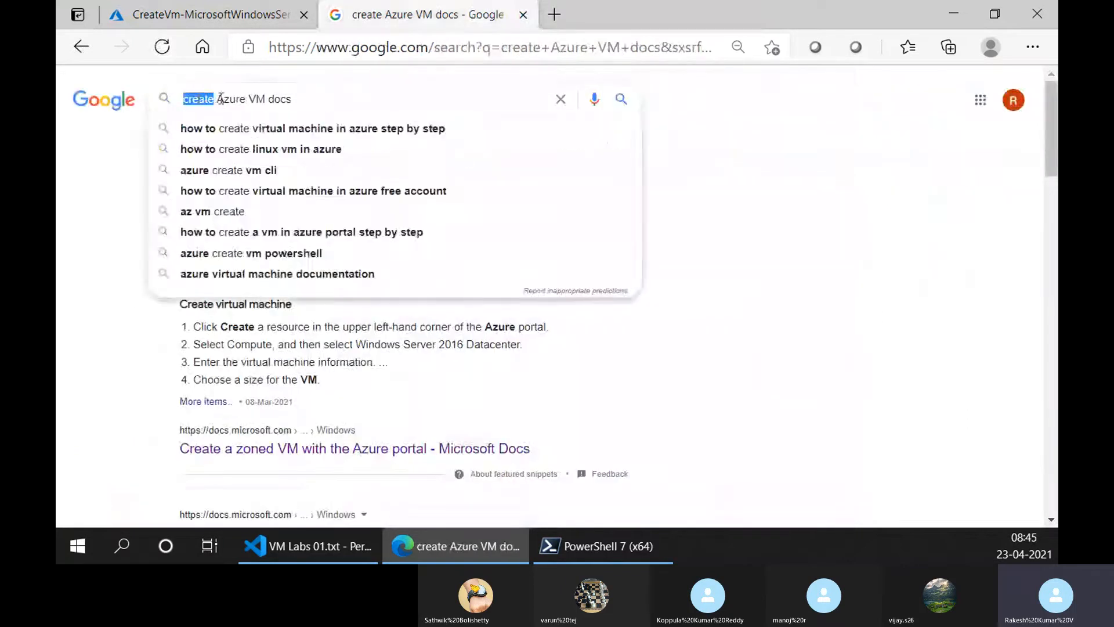
type("deploy")
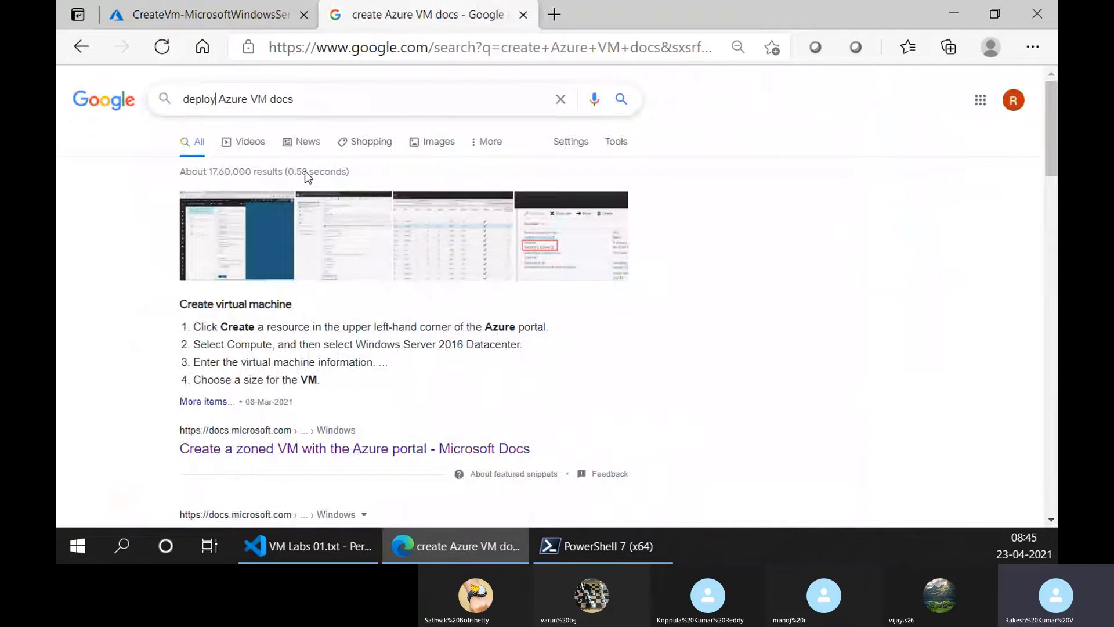
key("Return")
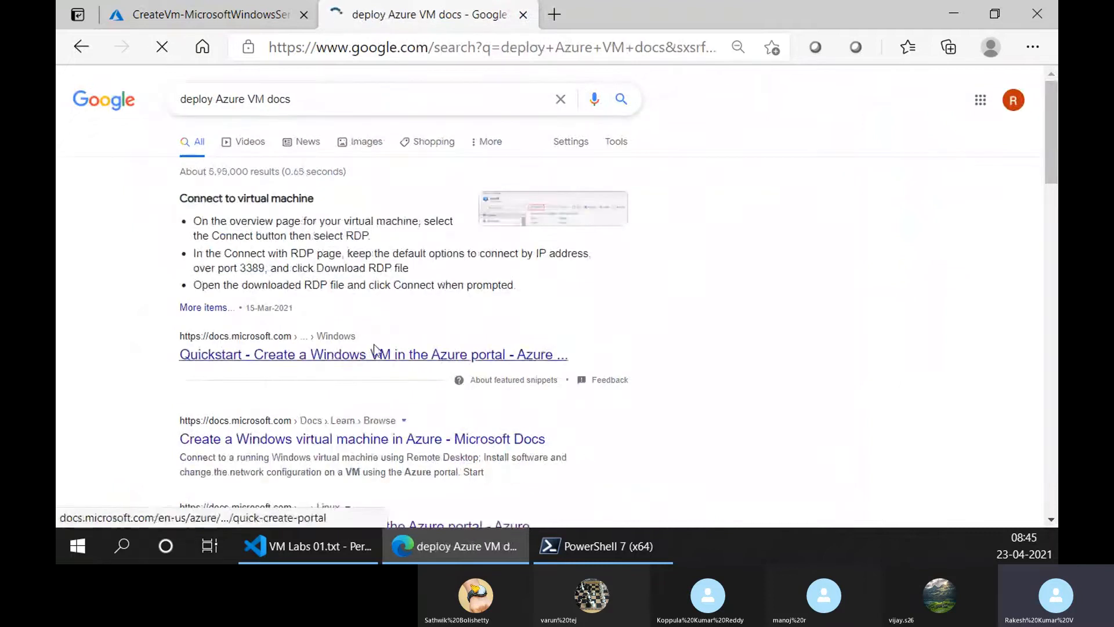
middle_click(381, 363)
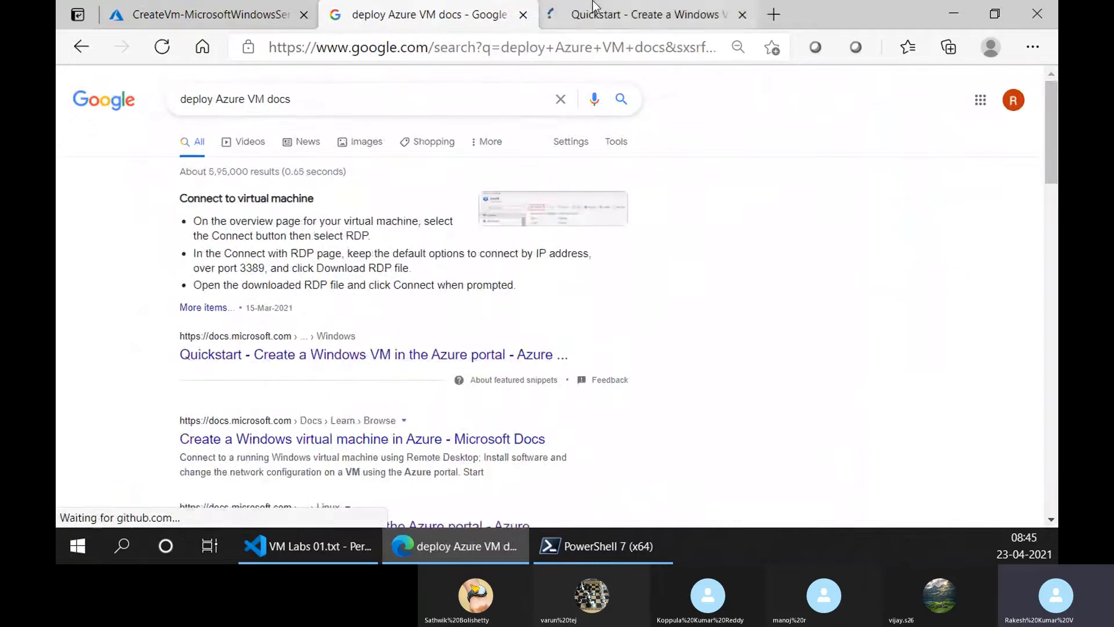
key("ctrl+Tab")
scroll(471, 311, "down", 15)
scroll(471, 311, "down", 10)
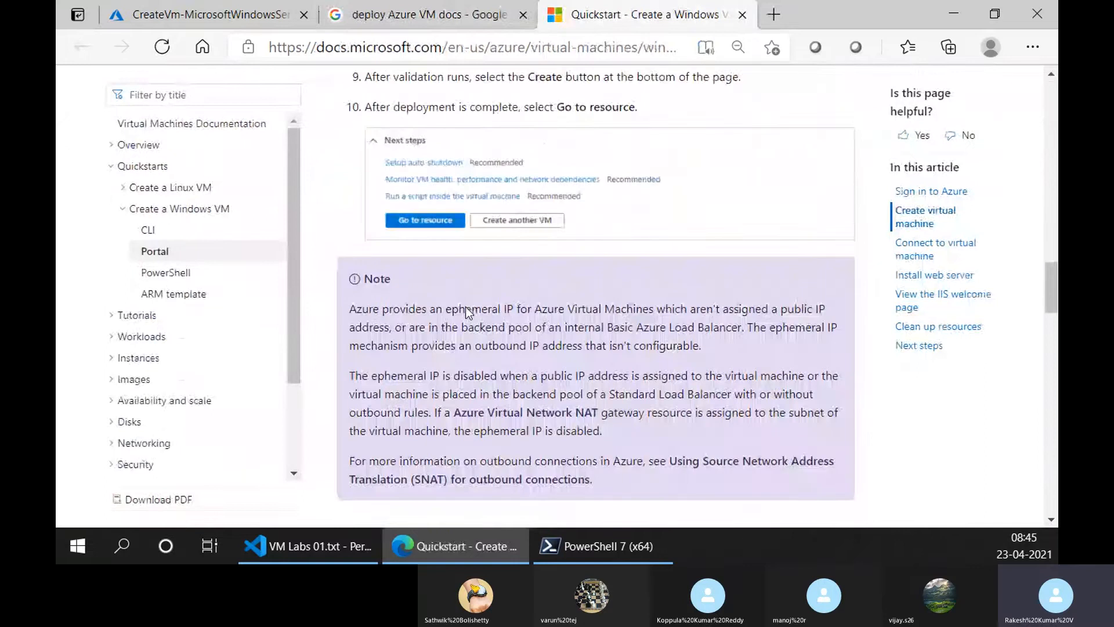
scroll(467, 308, "down", 5)
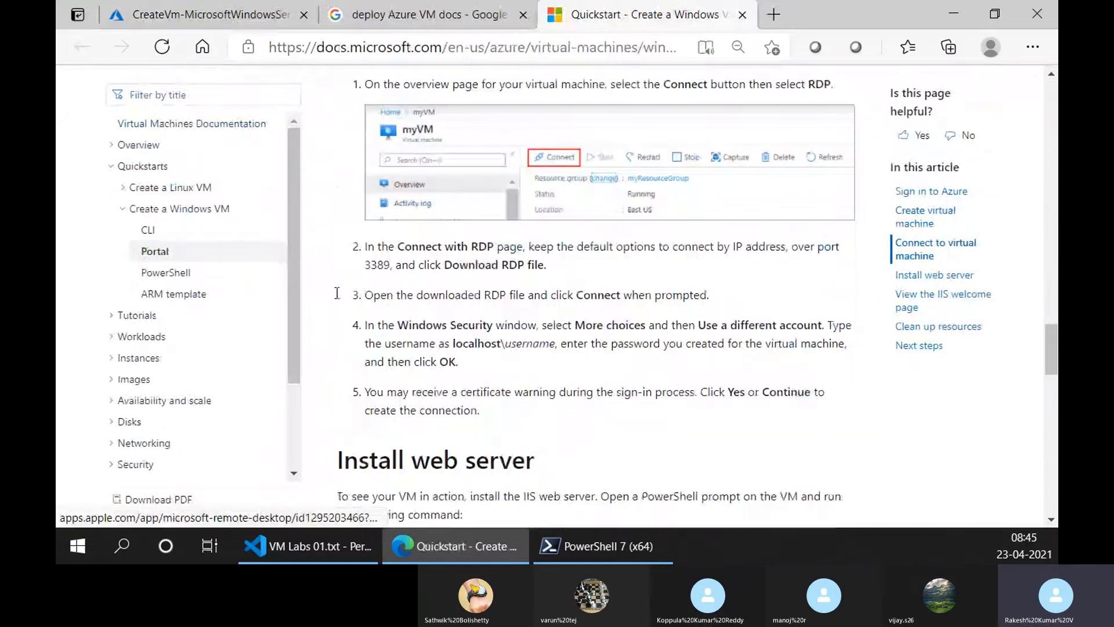
Open the PowerShell version of the Windows VM quickstart, examine its connection section, and return to the vm01 deployment page in the Azure portal.
left_click(169, 273)
scroll(563, 322, "down", 20)
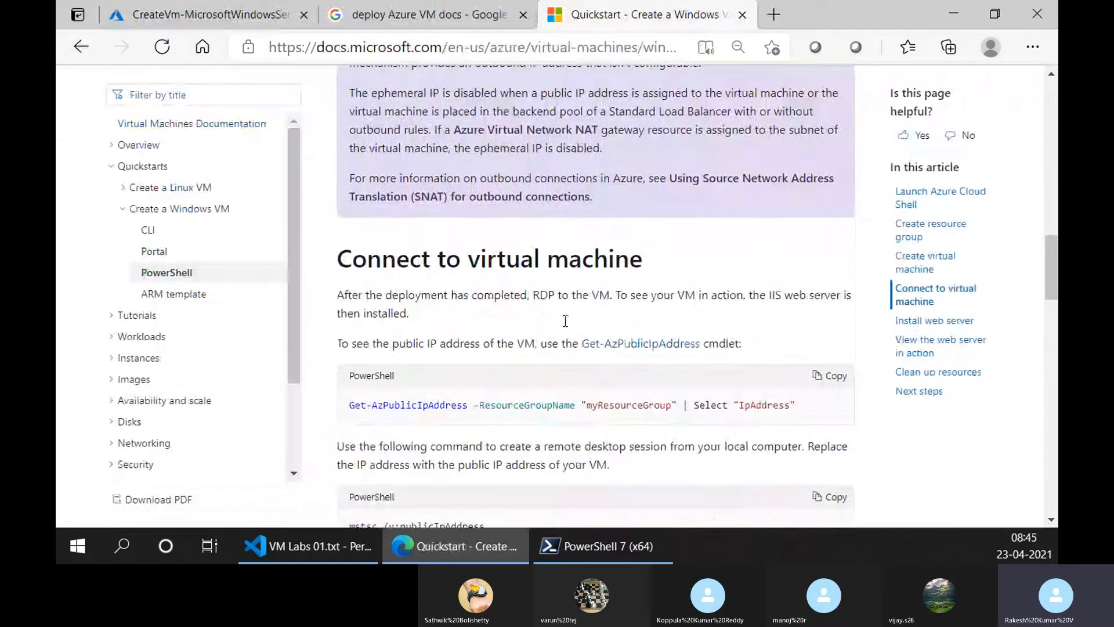
scroll(564, 322, "up", 12)
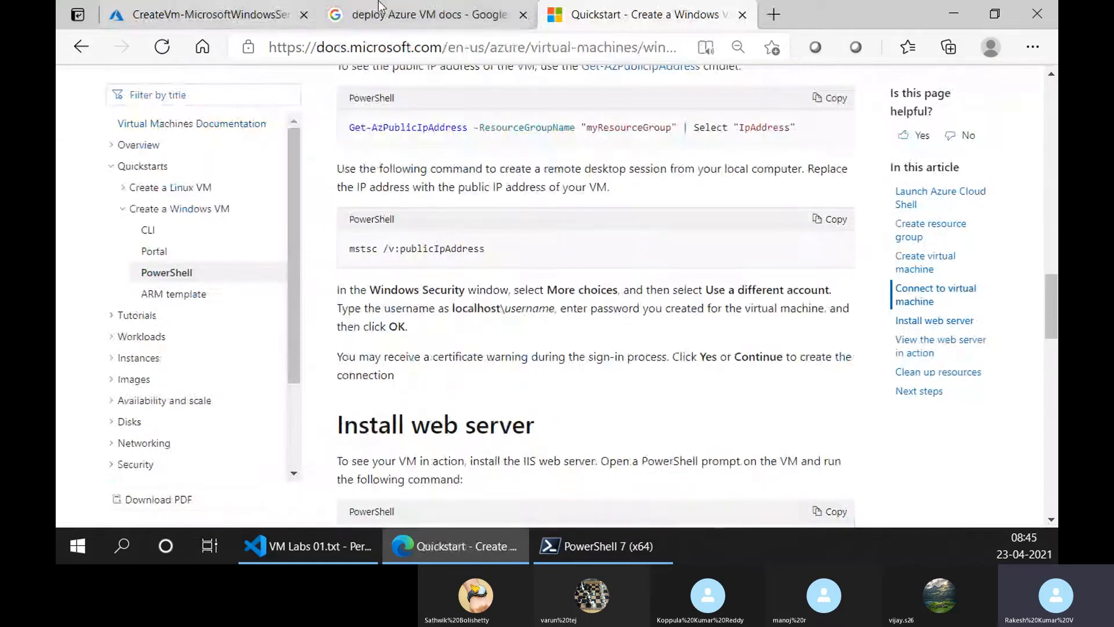
left_click(427, 14)
left_click(191, 8)
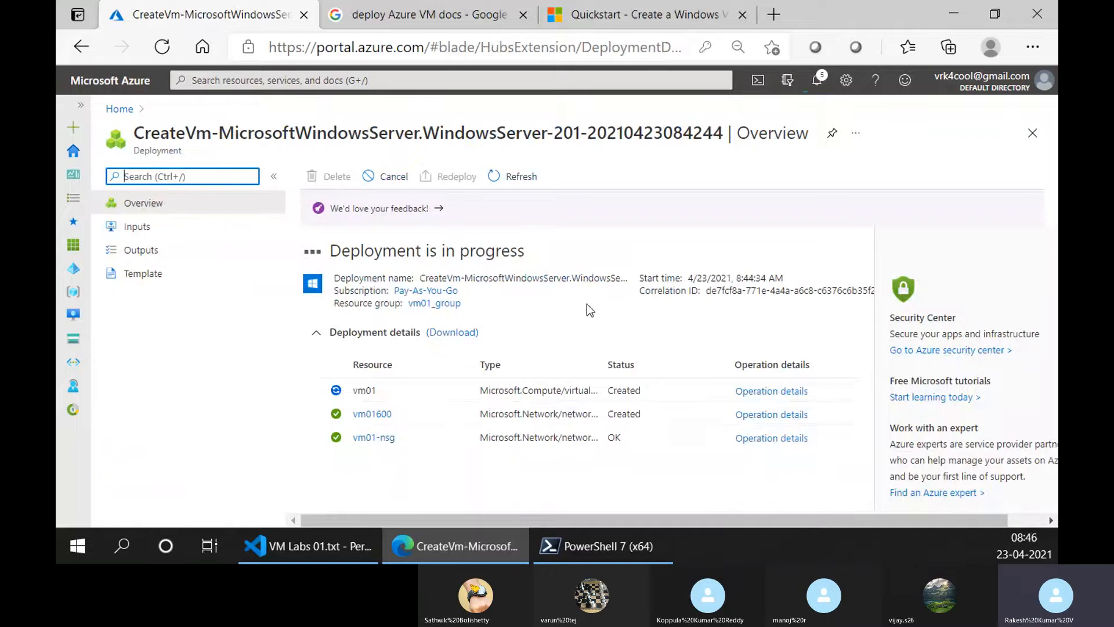
Start a Remote Desktop connection to vm01's public IP address, 40.122.159.169.
key("alt+Tab")
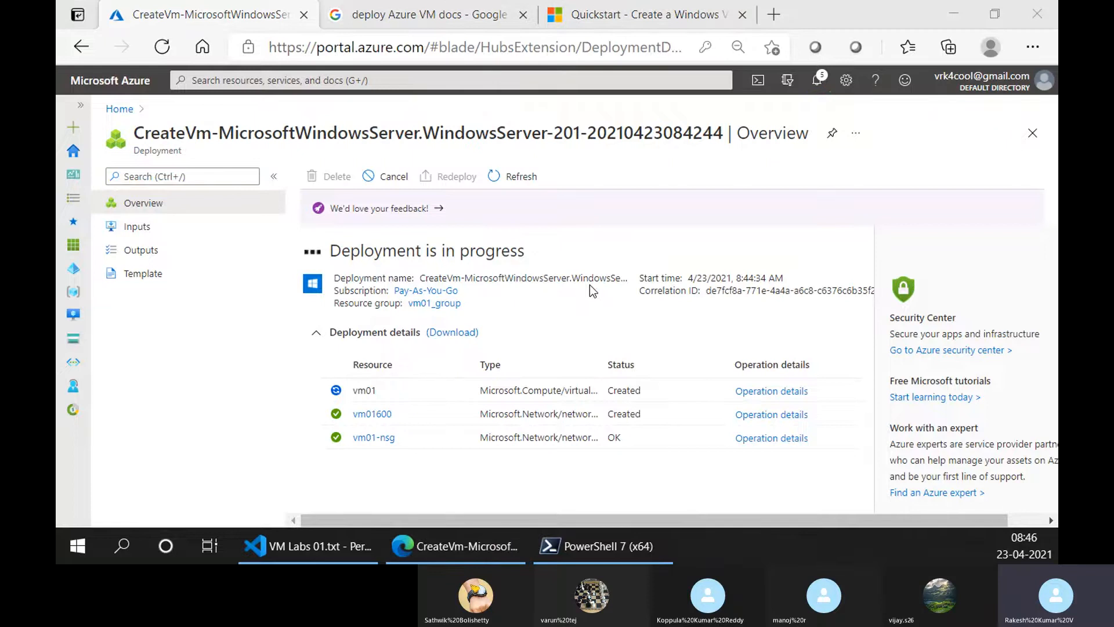
left_click_drag(897, 201, 675, 138)
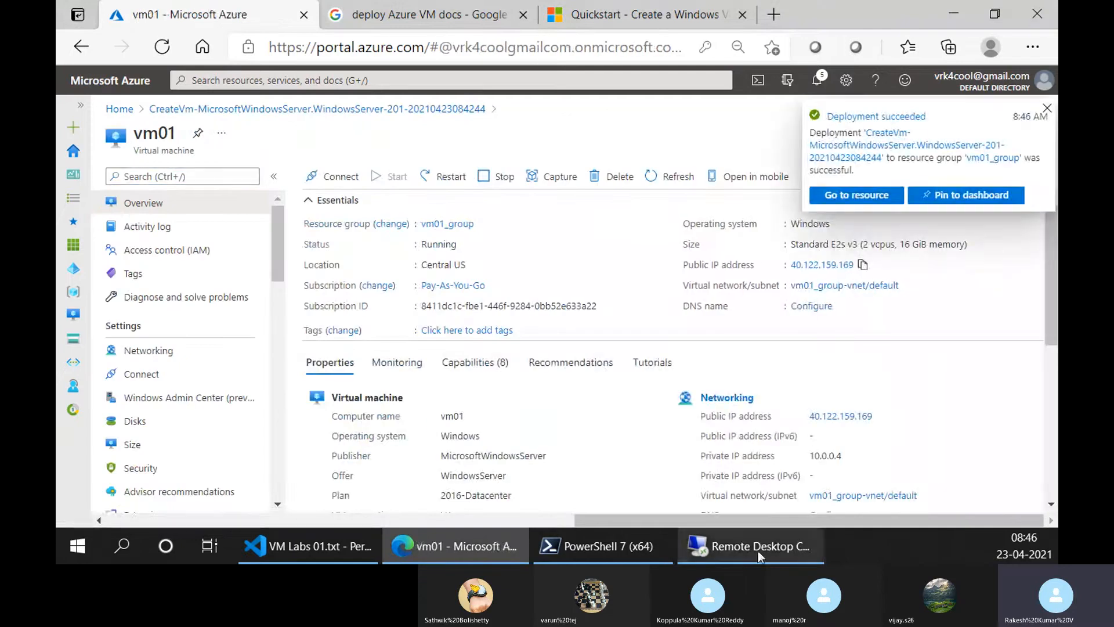
left_click(815, 549)
type("40.122.159.169")
left_click(721, 340)
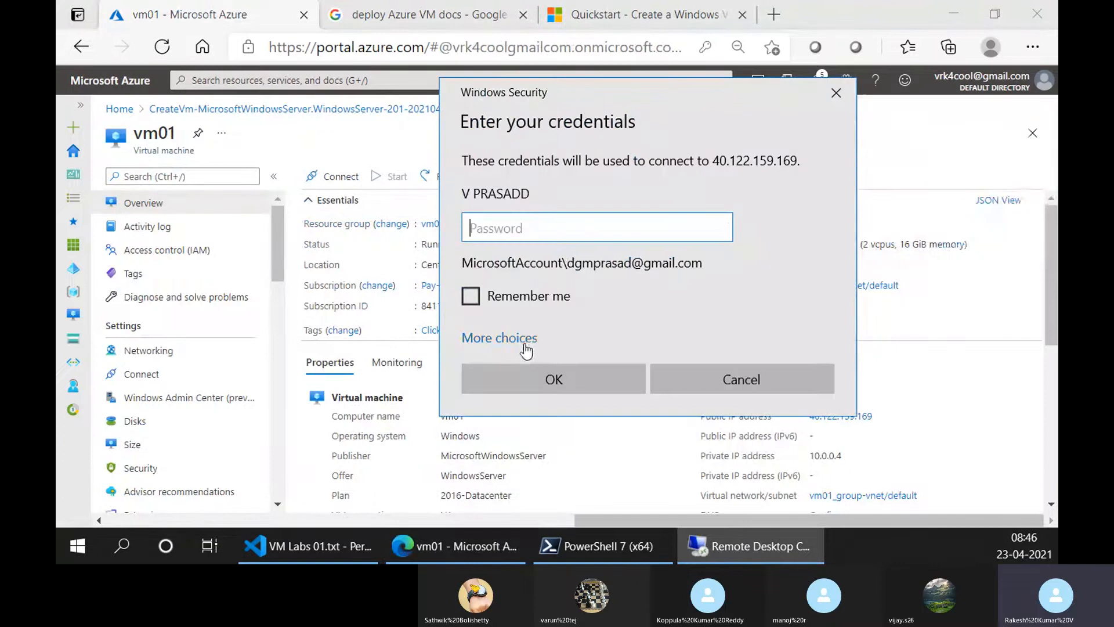
Sign in with a different account as trainer with the account password, and accept the certificate warning without being asked again for this computer.
left_click(526, 340)
left_click(550, 426)
type("trainer")
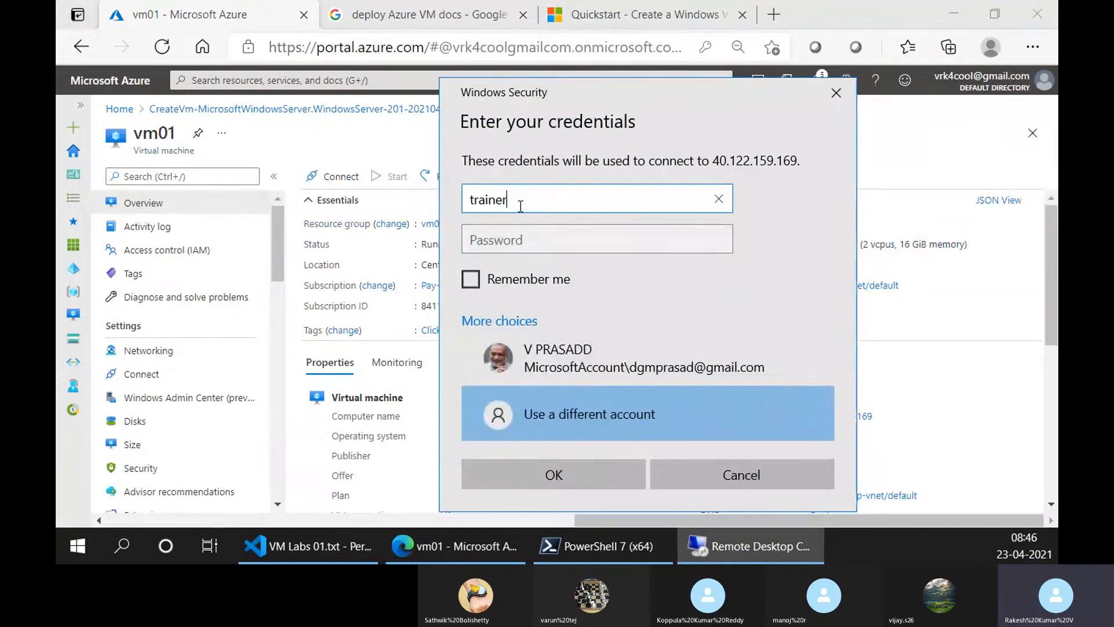
key("Tab")
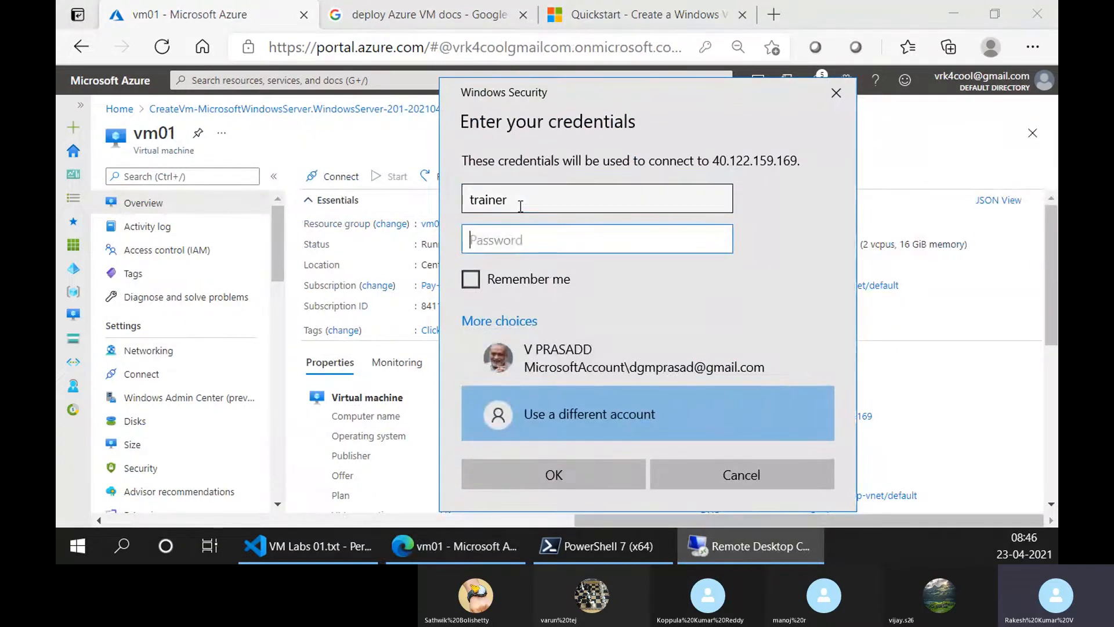
type("************")
key("Return")
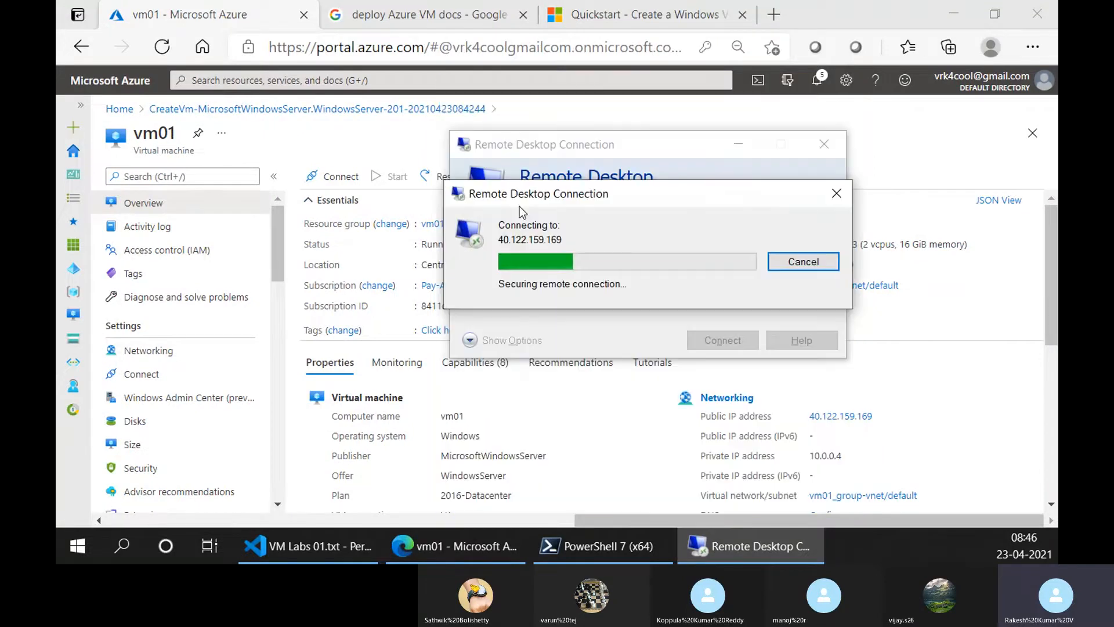
left_click(532, 369)
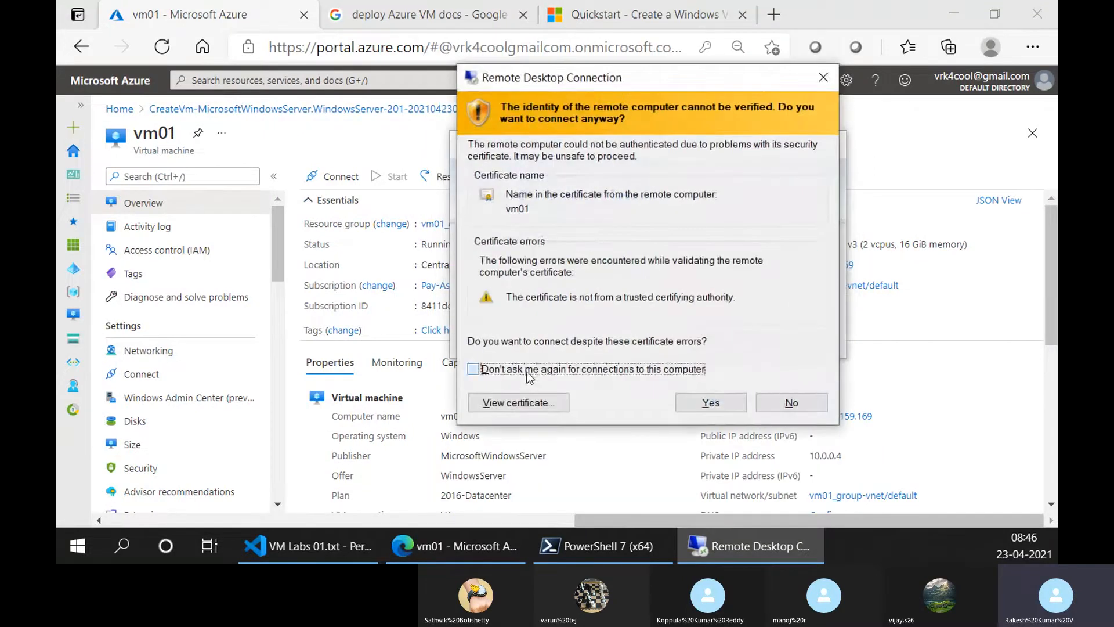
left_click(735, 403)
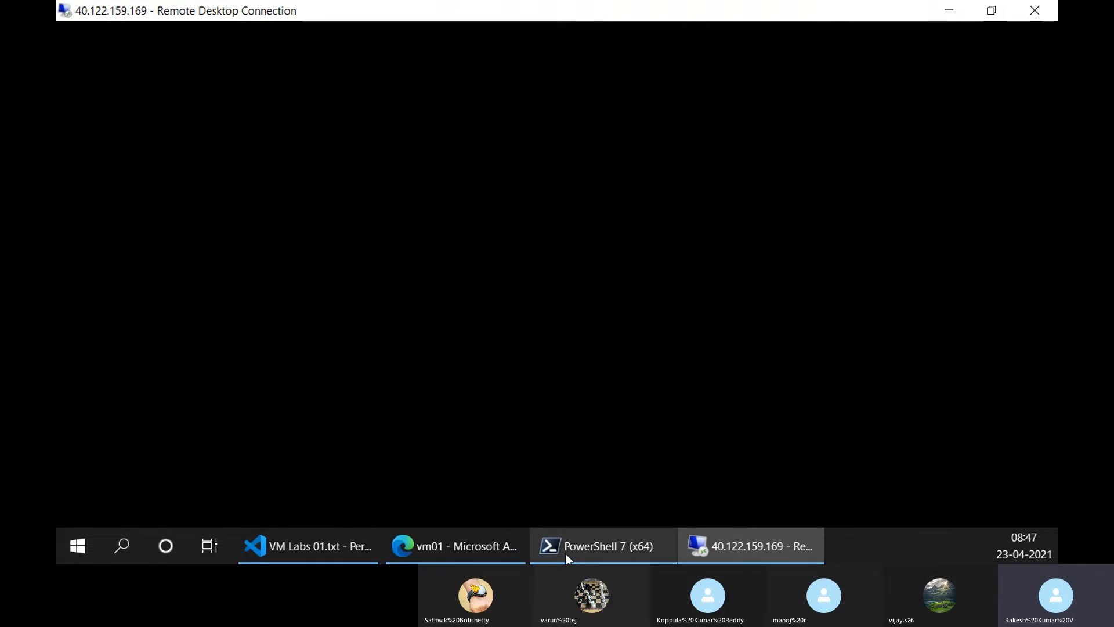
Look through the web server sections of the PowerShell quickstart, then return to the remote session on vm01.
left_click(411, 558)
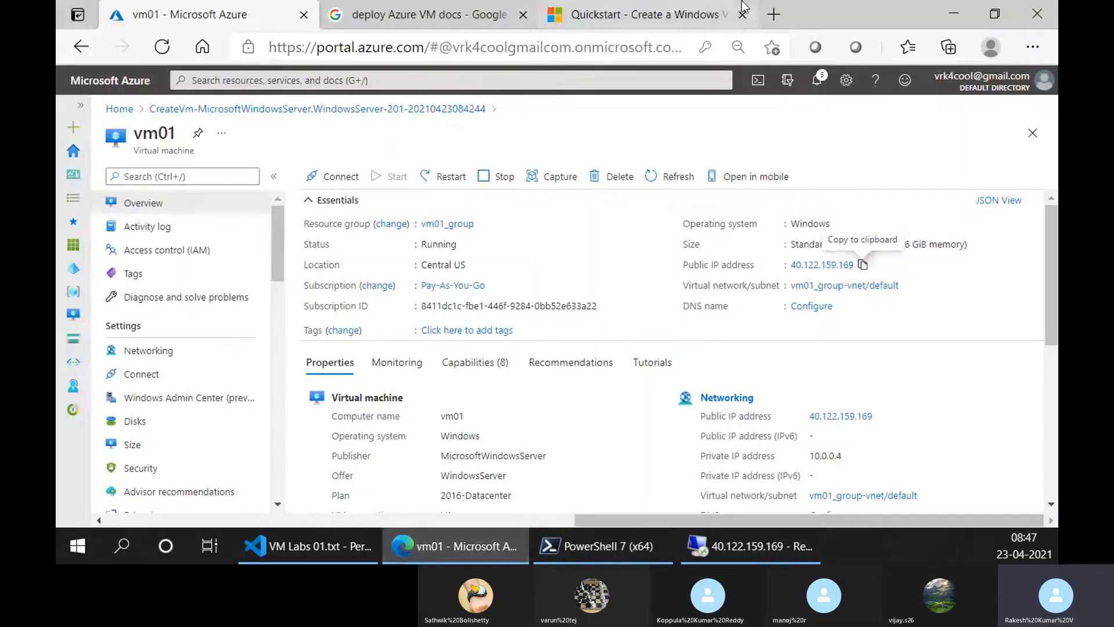
left_click(702, 20)
scroll(549, 410, "down", 8)
scroll(551, 409, "up", 2)
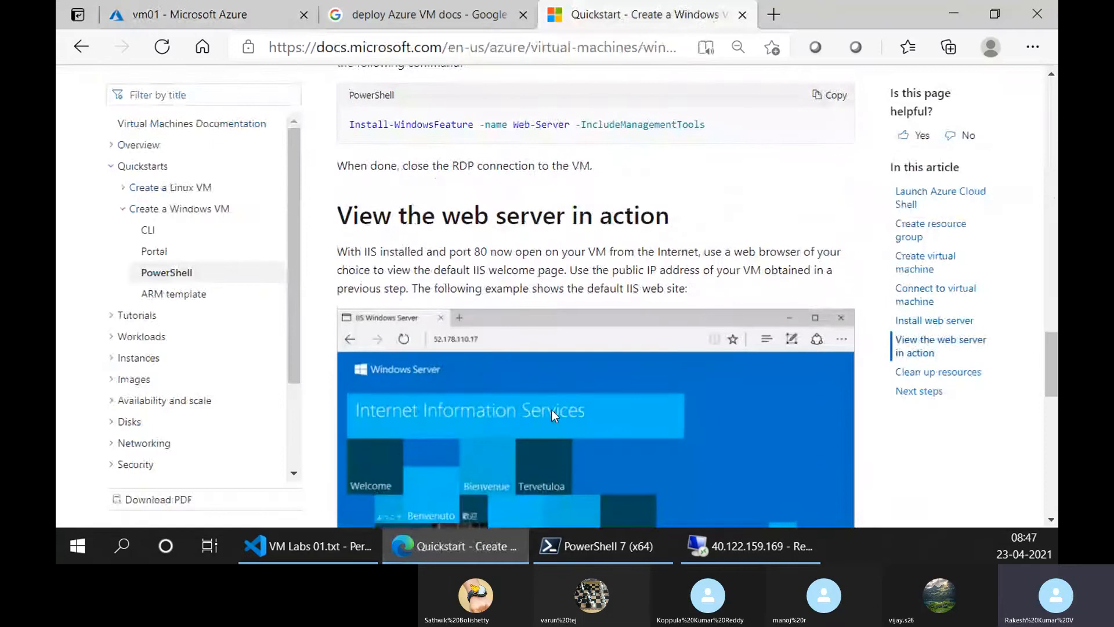
left_click(754, 544)
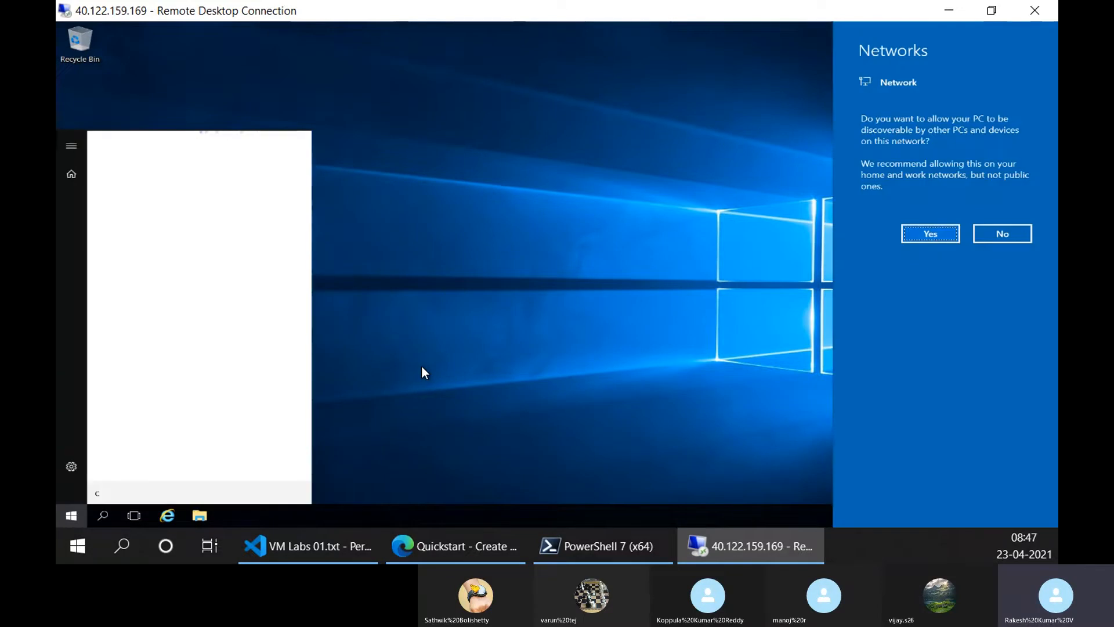
Search for "cmd" inside the vm01 remote session and open Command Prompt.
type("m")
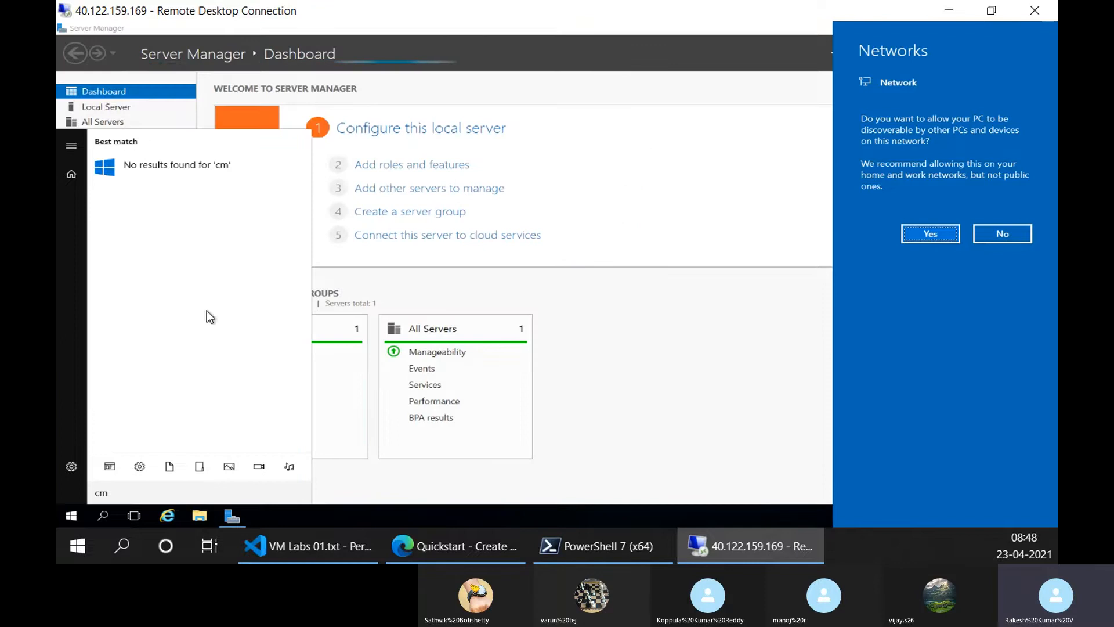
left_click(134, 490)
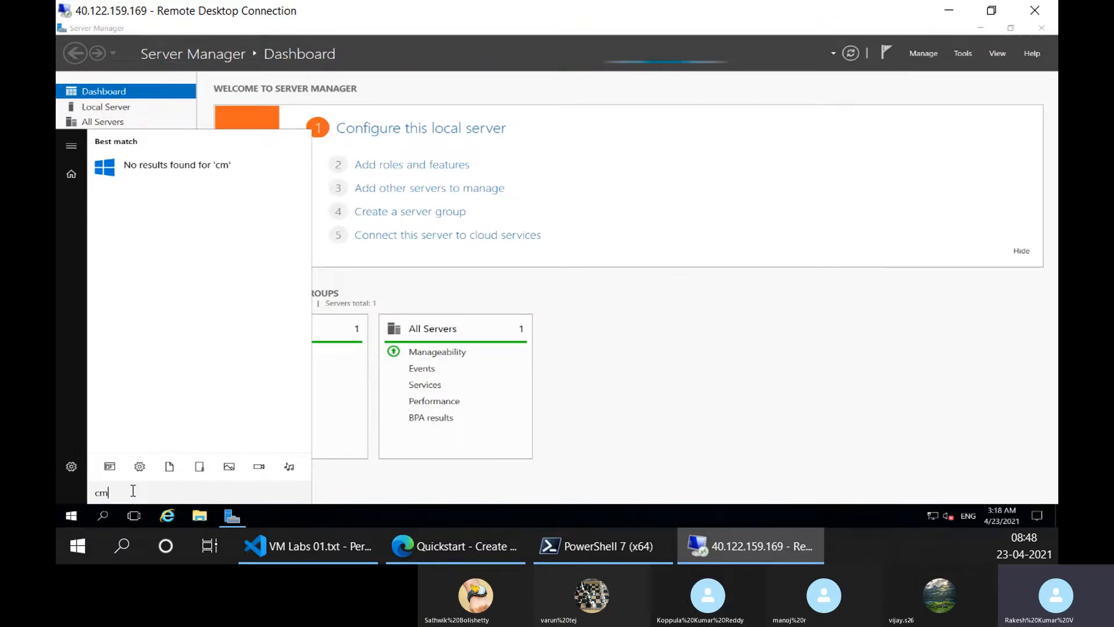
type("d")
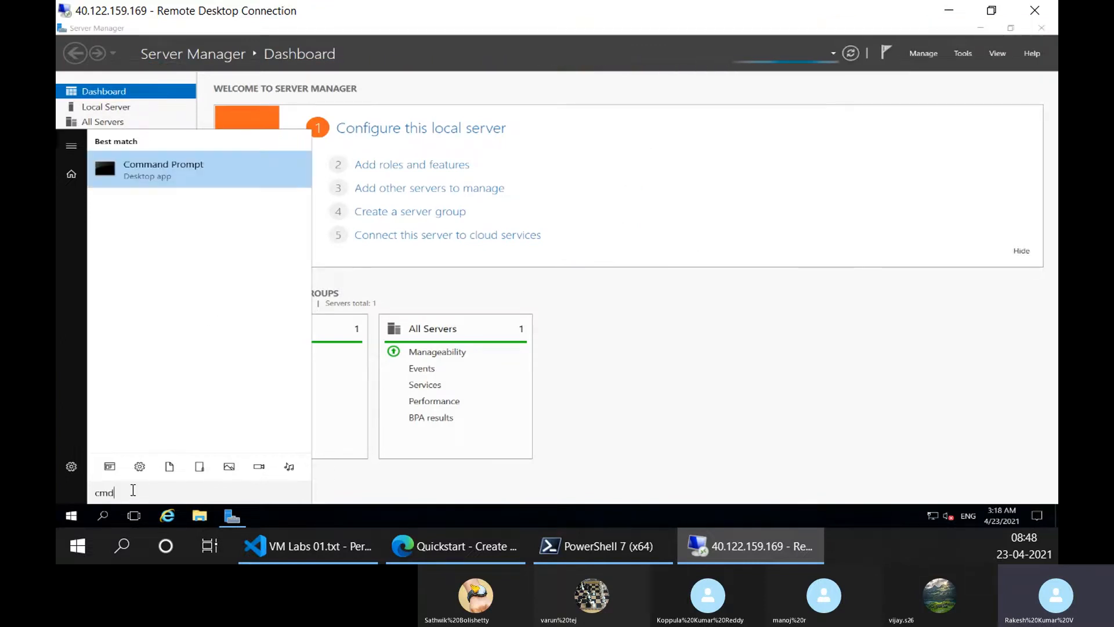
left_click(152, 168)
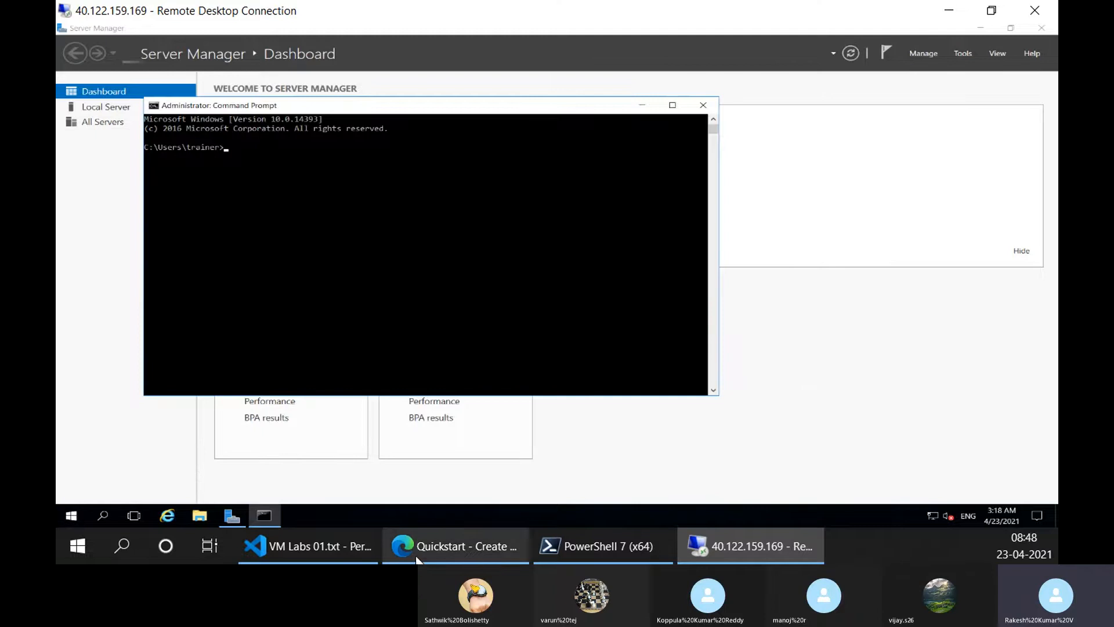
Copy the command "Install-WindowsFeature -name Web-Server -IncludeManagementTools" from the quickstart's web server section.
left_click(416, 549)
scroll(540, 414, "down", 5)
scroll(539, 416, "up", 4)
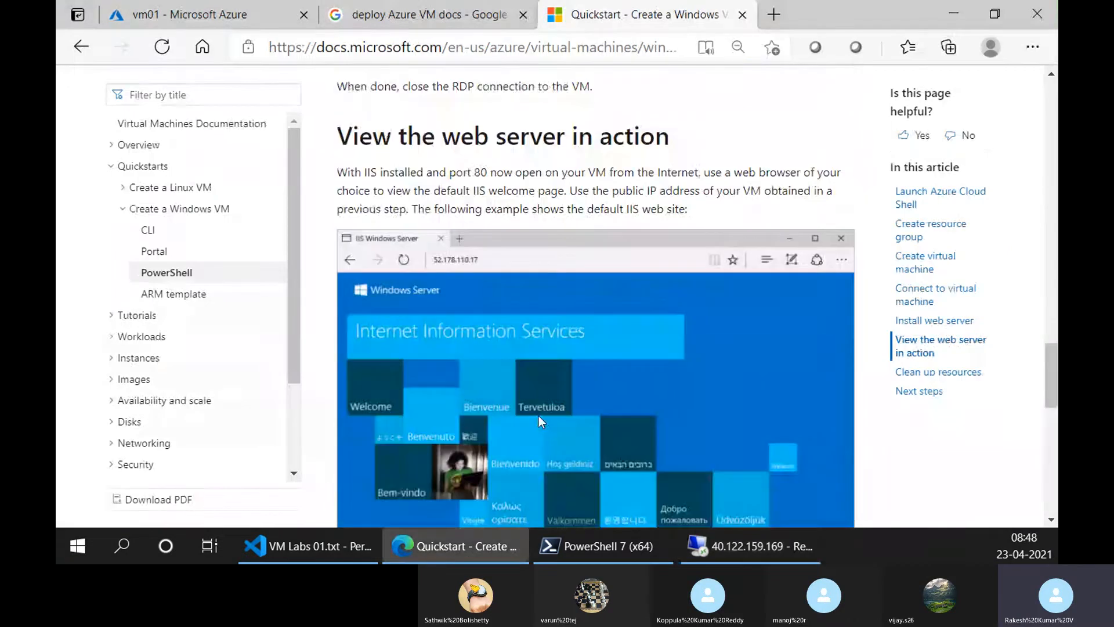
scroll(538, 415, "up", 1)
left_click_drag(350, 124, 709, 124)
key("super+c")
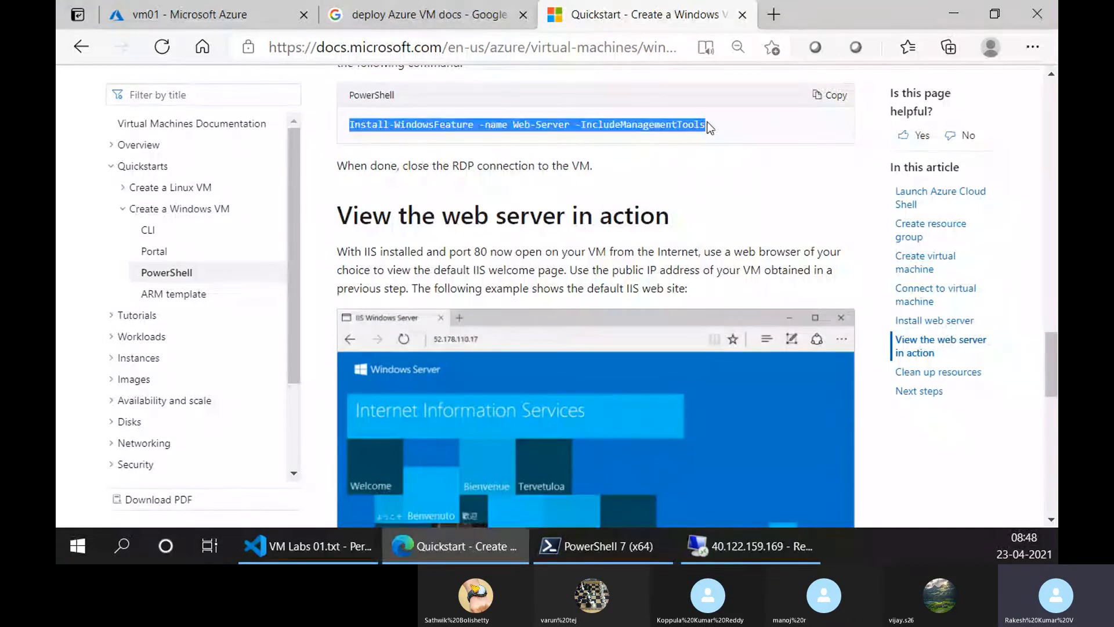
Try to run the copied Install-WindowsFeature command in the Command Prompt on vm01.
left_click(682, 549)
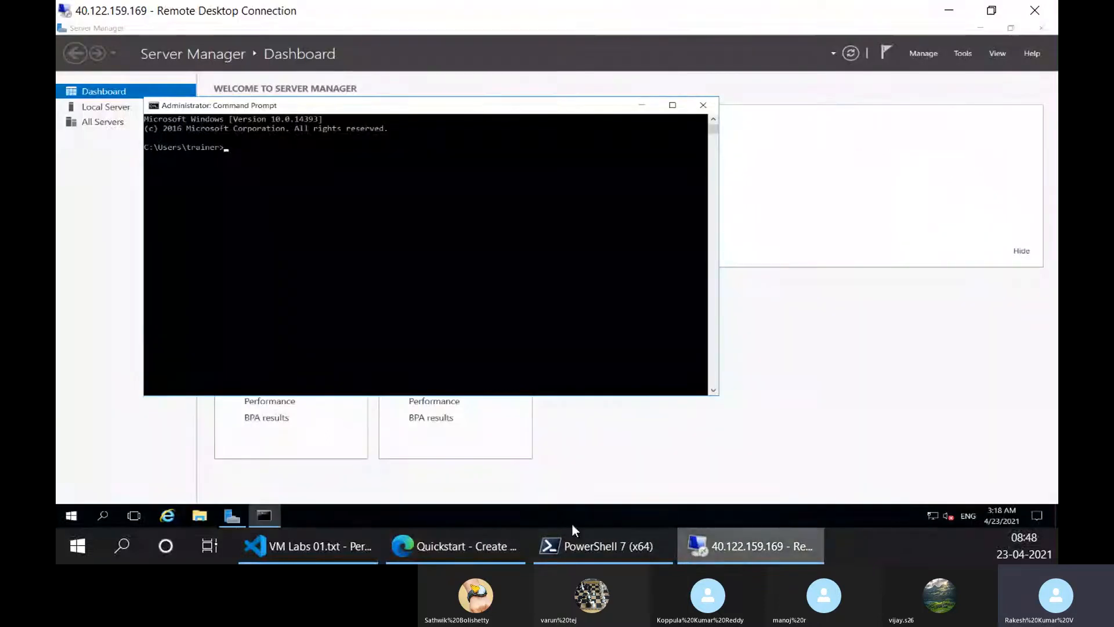
right_click(332, 375)
key("Return")
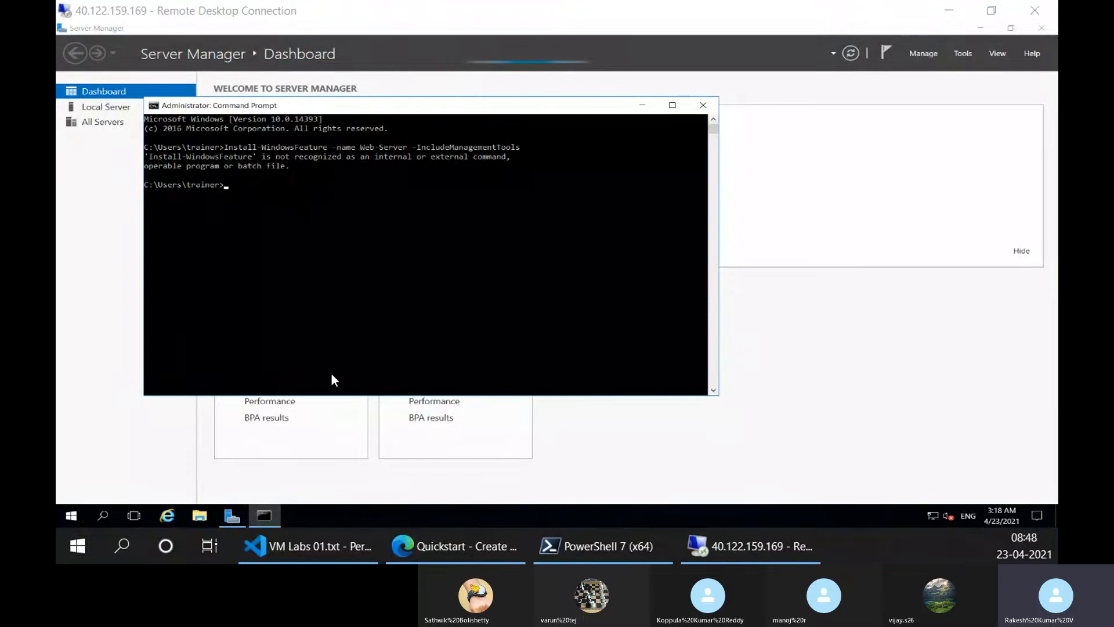
Open Windows PowerShell on vm01 and run "Install-WindowsFeature -name Web-Server -IncludeManagementTools".
left_click(91, 520)
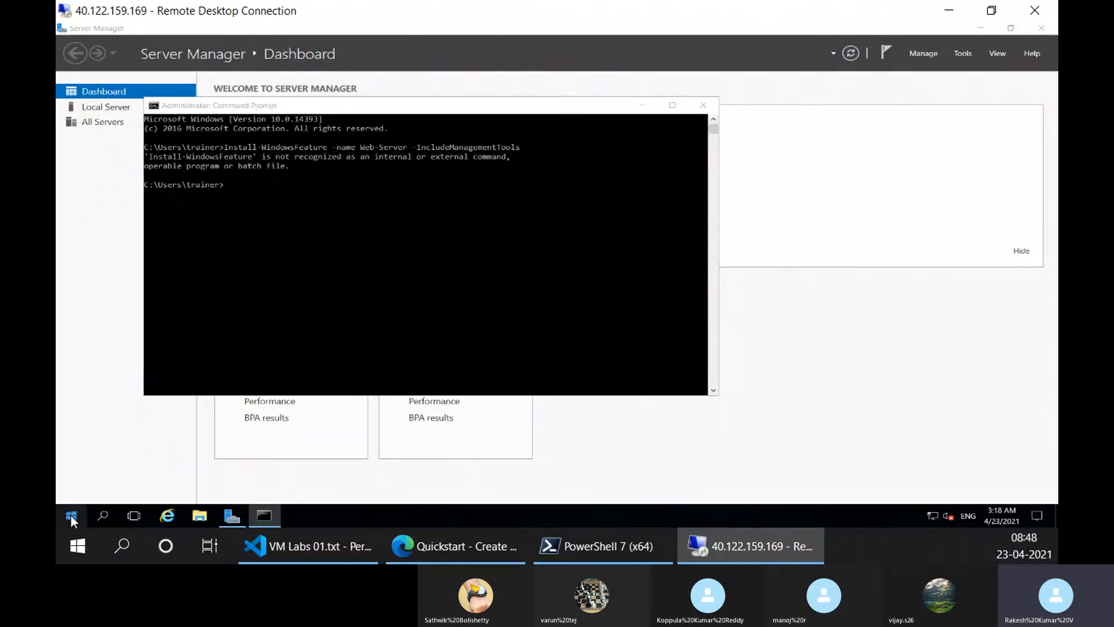
left_click(71, 515)
type("po")
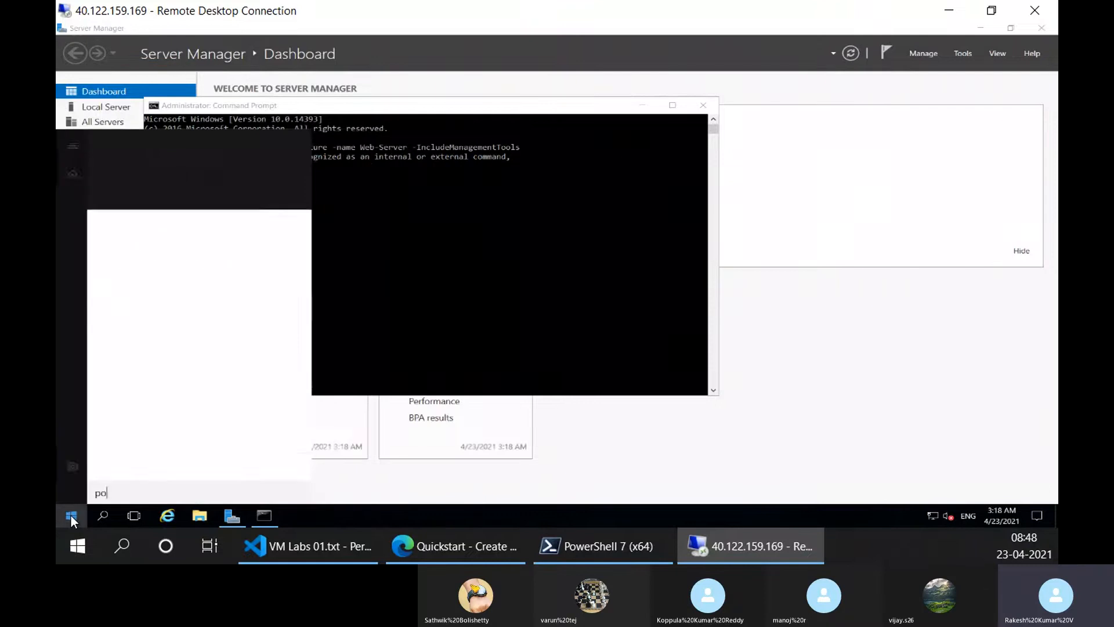
type("wershell")
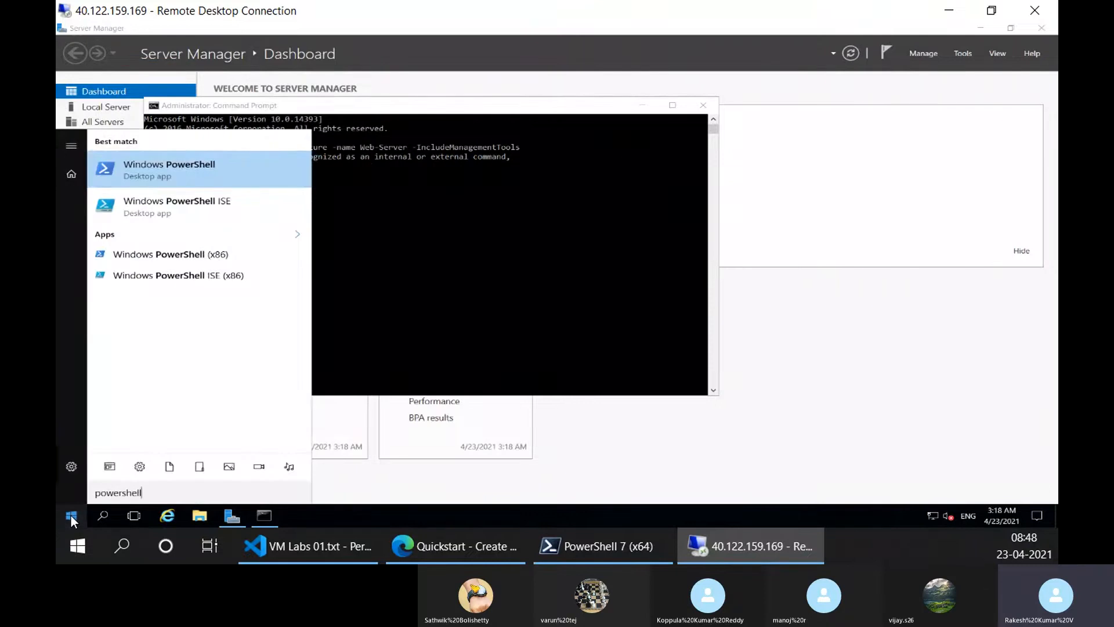
key("Return")
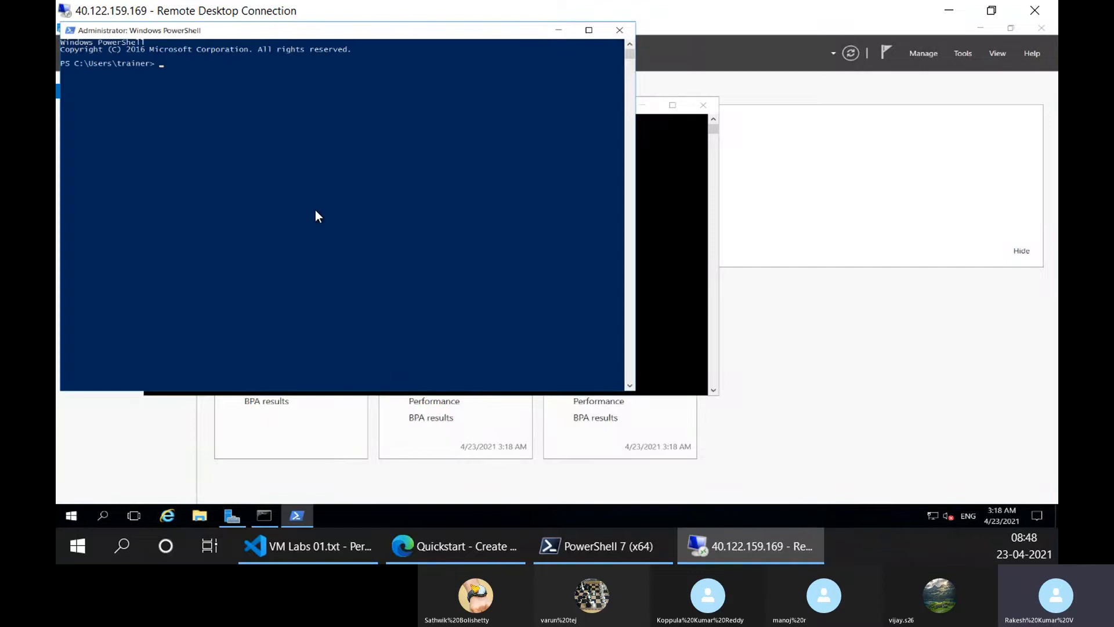
right_click(309, 207)
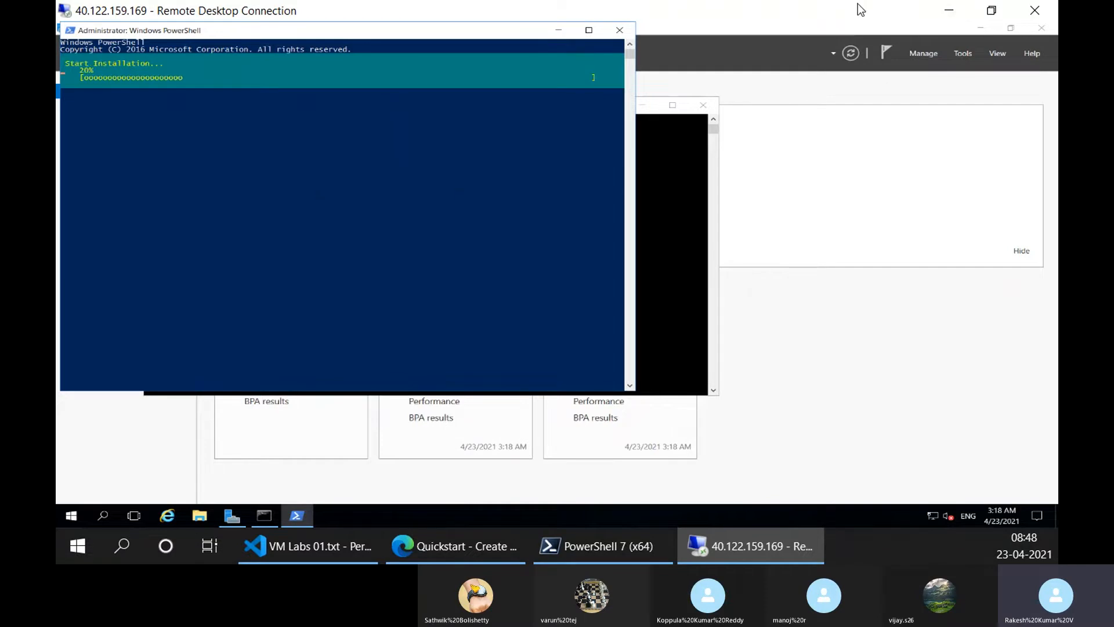
Minimize the remote session and copy vm01's public IP address from its overview page in the Azure portal.
left_click(942, 14)
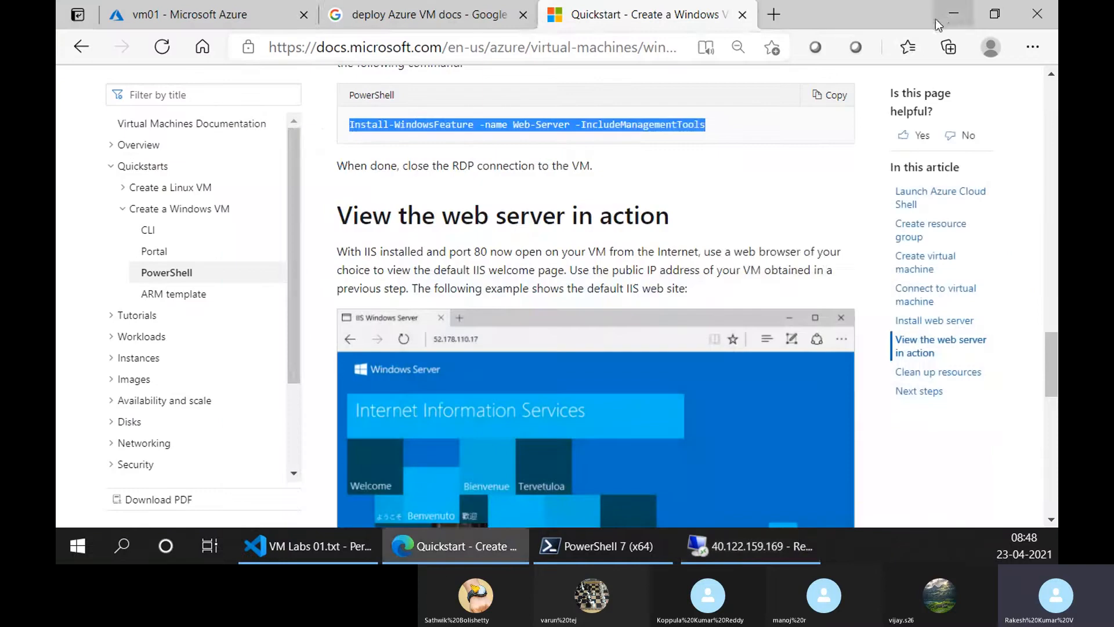
left_click(256, 15)
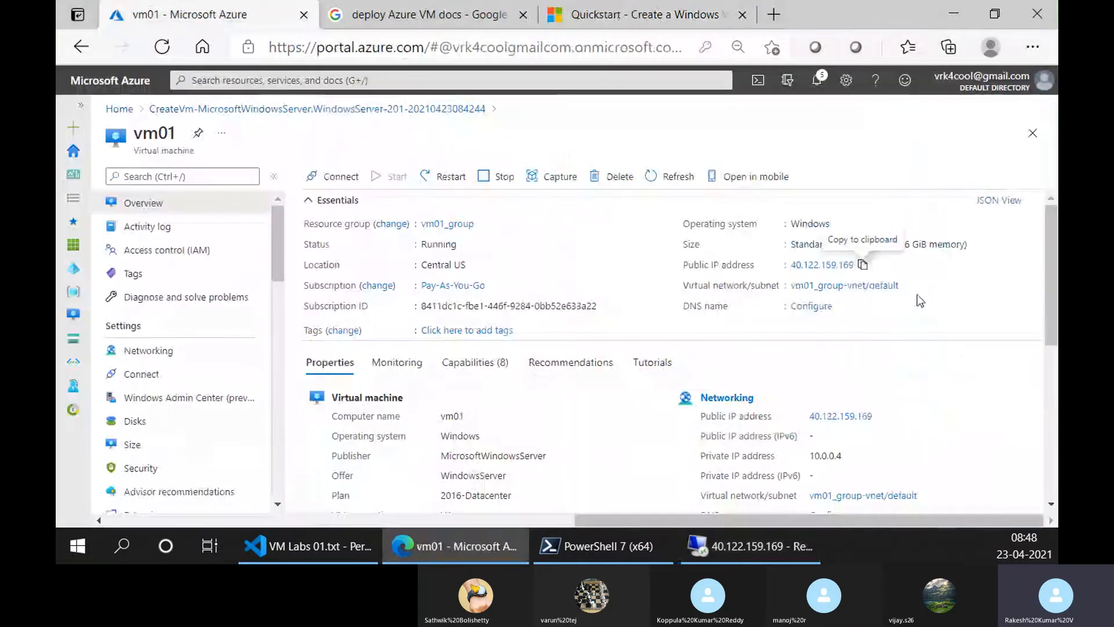
left_click(865, 266)
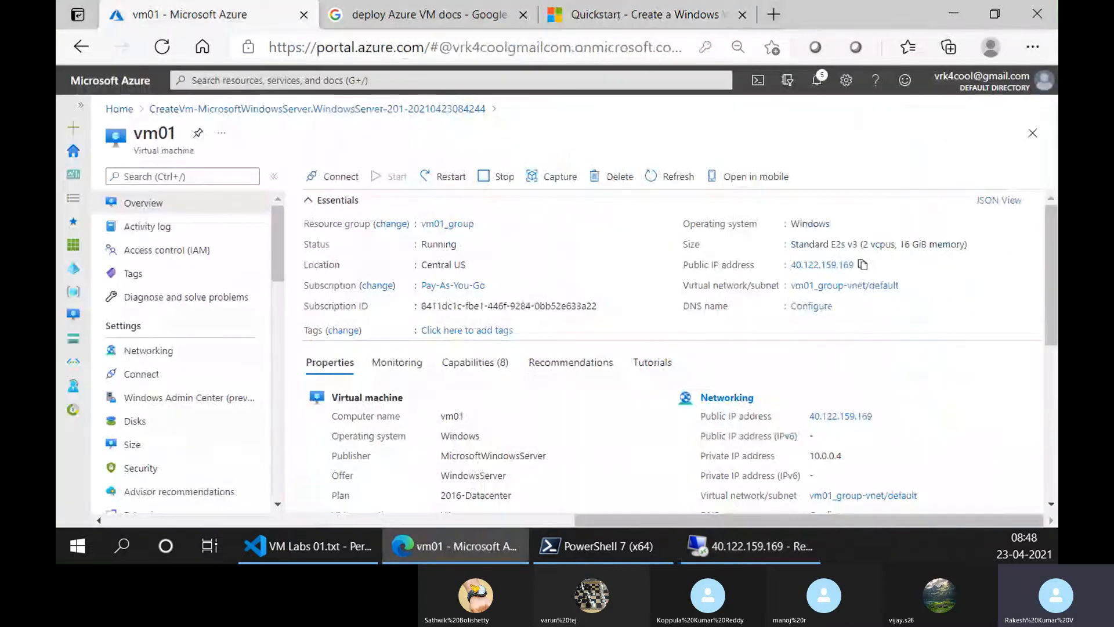
key("super+r")
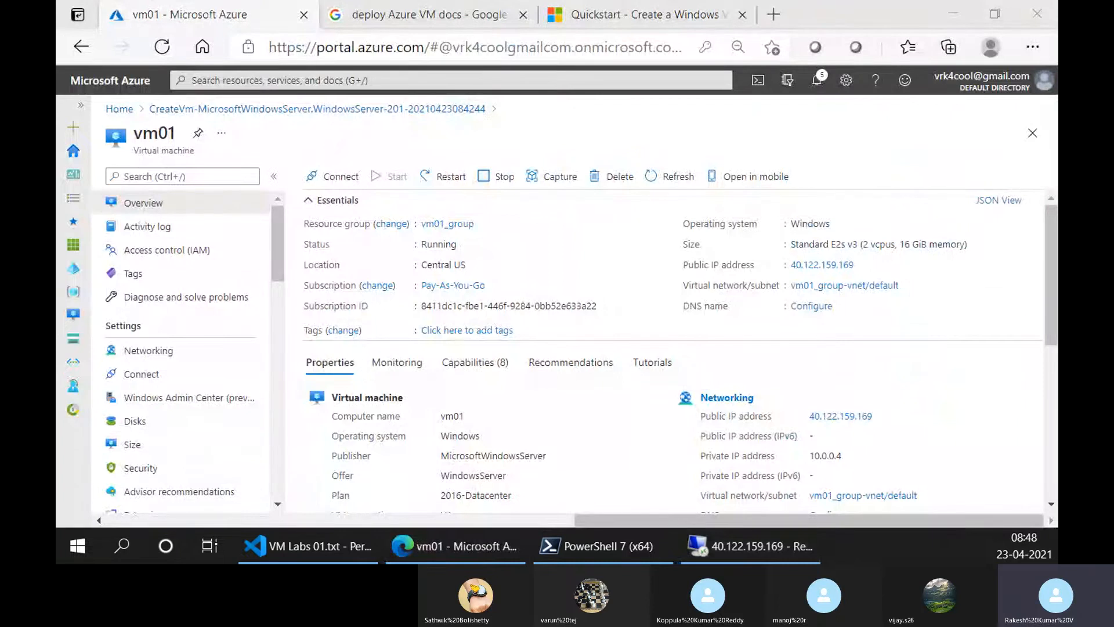
Check the web server installation progress in the remote session, then switch to VM Labs 01.txt in Visual Studio Code.
left_click(751, 546)
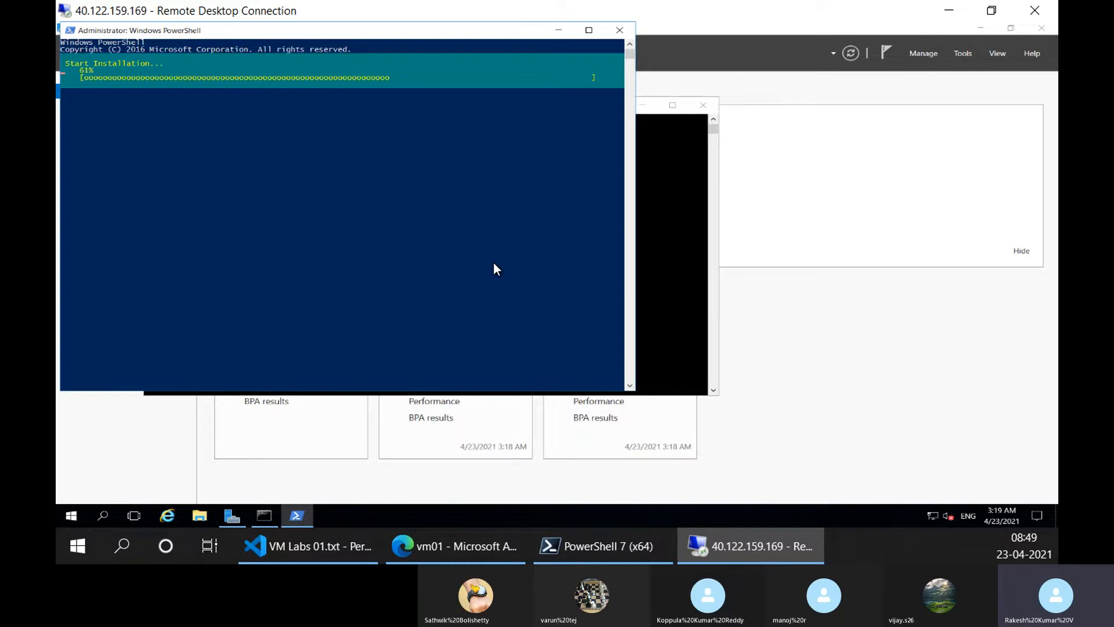
left_click(305, 548)
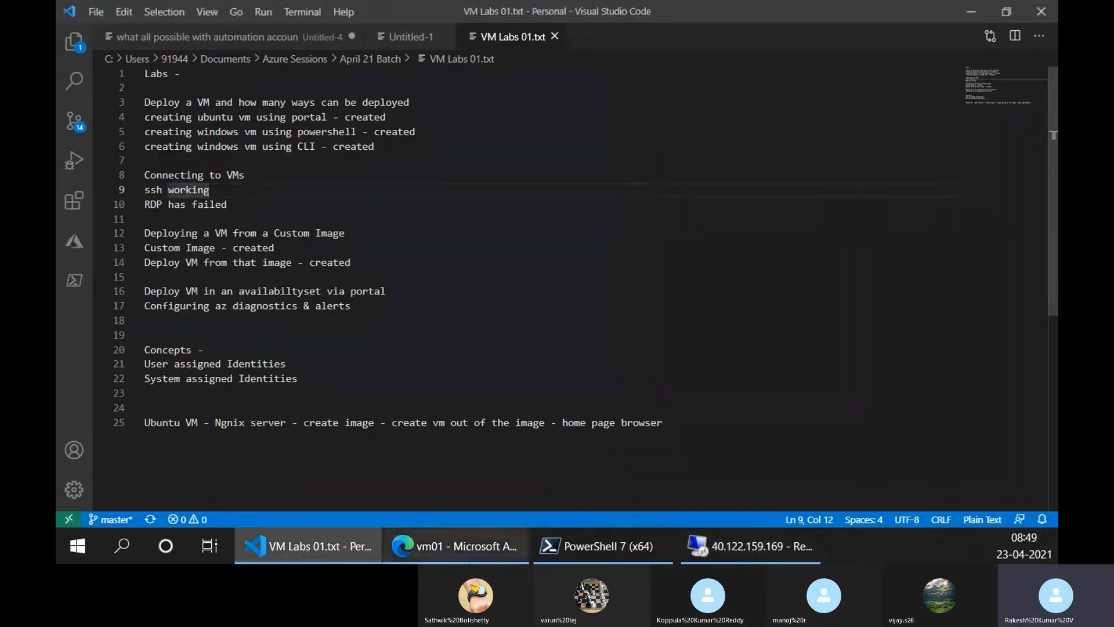
Switch to the Edge browser and load the VM's public IP address 40.122.159.169 in a new tab.
left_click(456, 546)
key("ctrl+t")
key("ctrl+v")
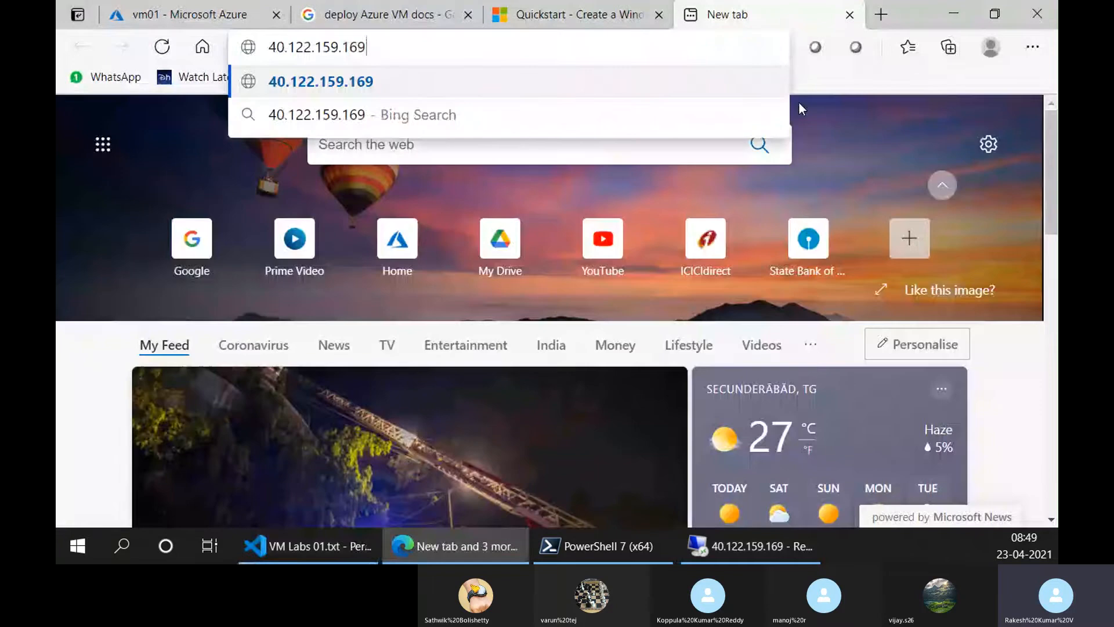
key("Return")
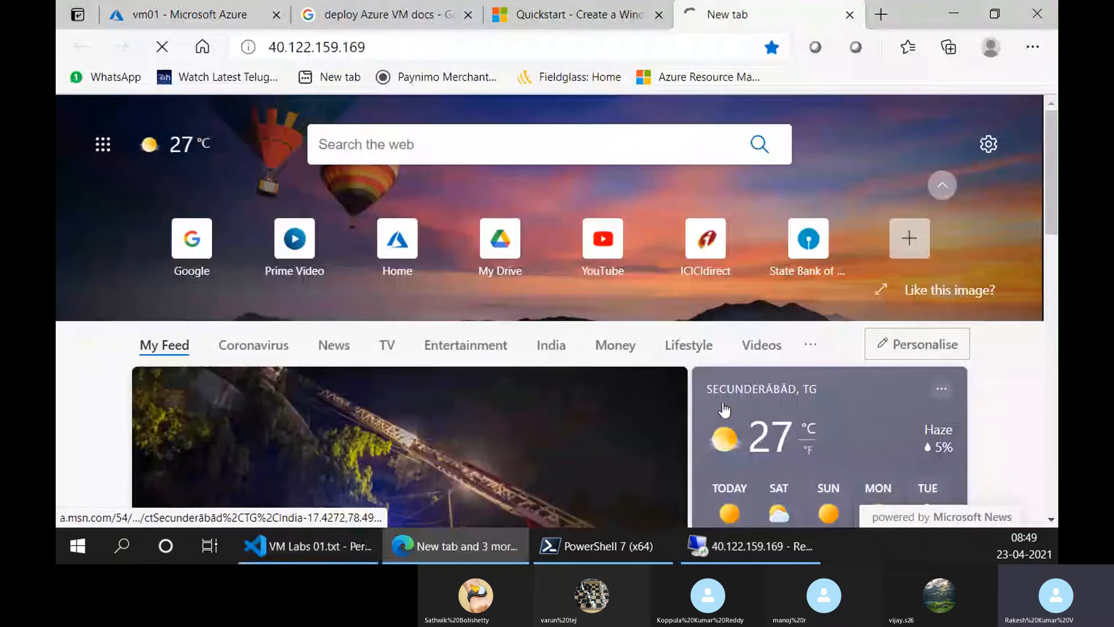
Review vm01's inbound port rules in the Azure portal and check the web server installation in the remote PowerShell window.
left_click(226, 7)
left_click(174, 350)
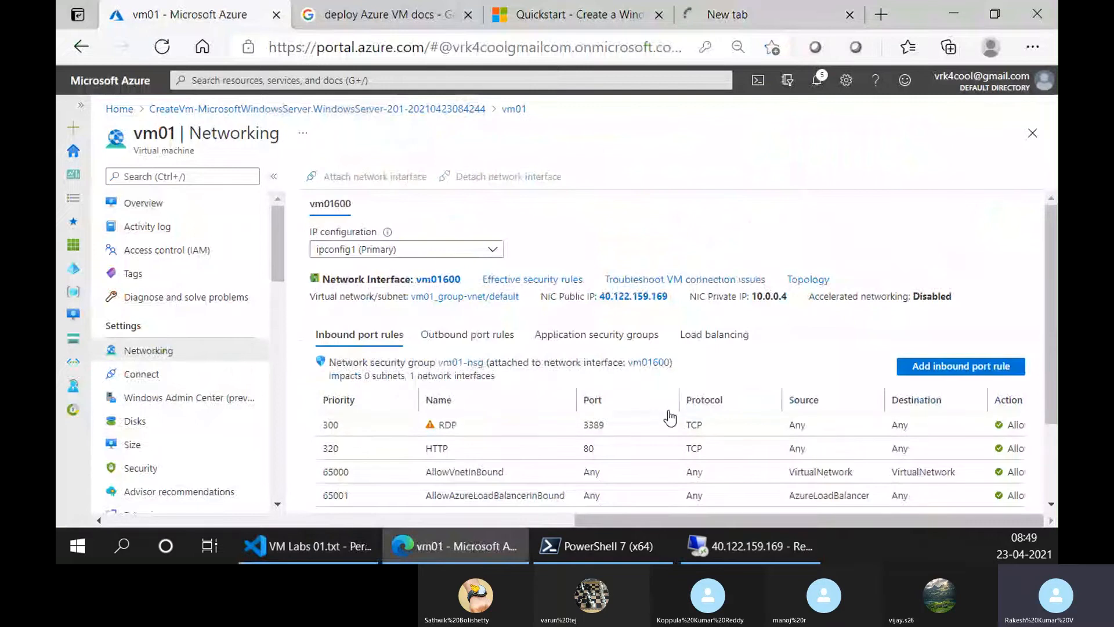
left_click(712, 547)
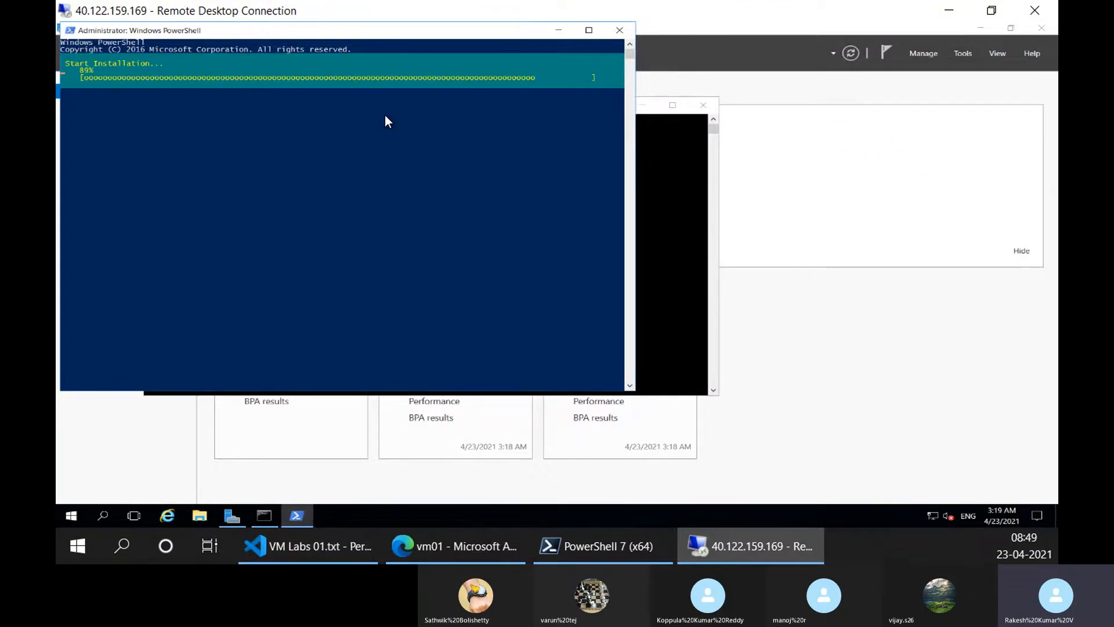
left_click_drag(306, 33, 578, 51)
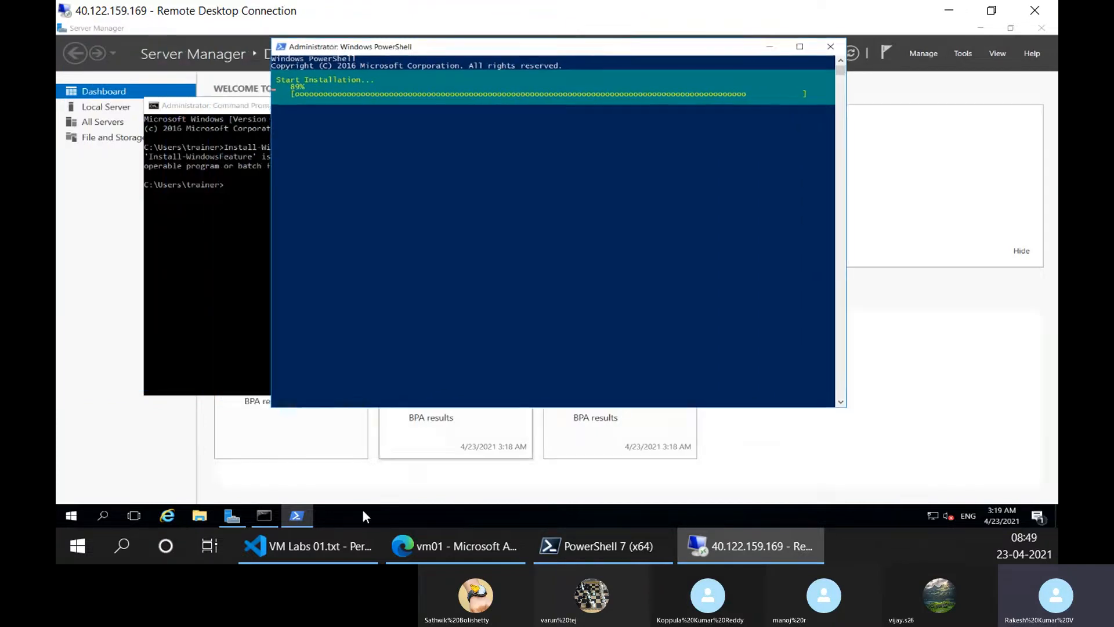
Read the quickstart's section on viewing the web server in action, and recheck the installation in the remote session.
left_click(498, 549)
left_click(574, 14)
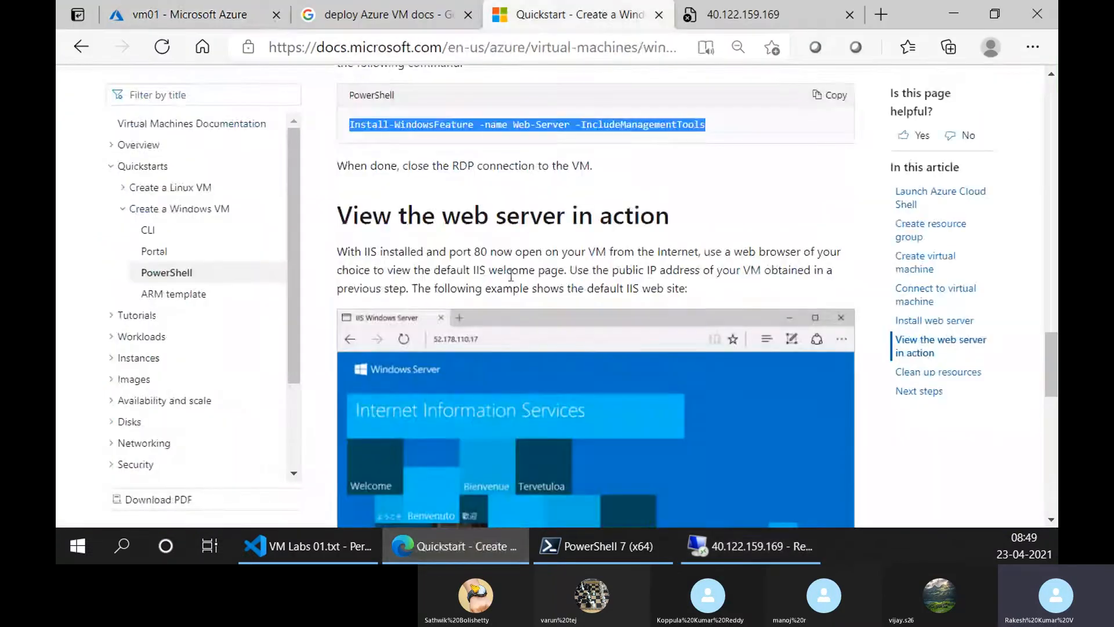
scroll(511, 276, "down", 1)
left_click(735, 548)
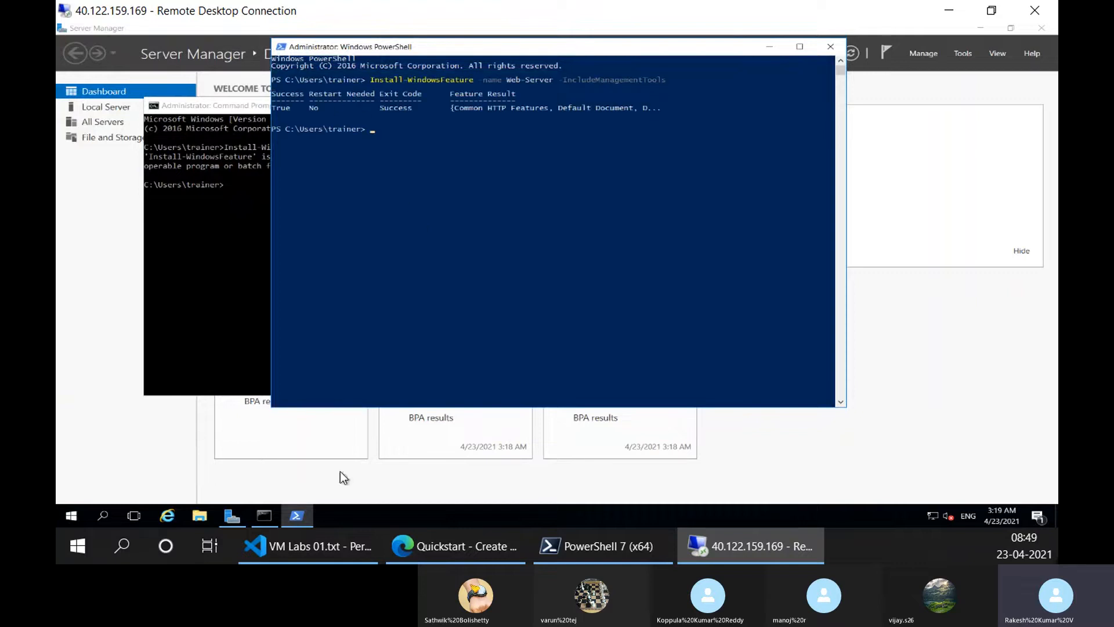
Reload the 40.122.159.169 page in the local browser and look over the IIS welcome page.
left_click(455, 546)
left_click(743, 14)
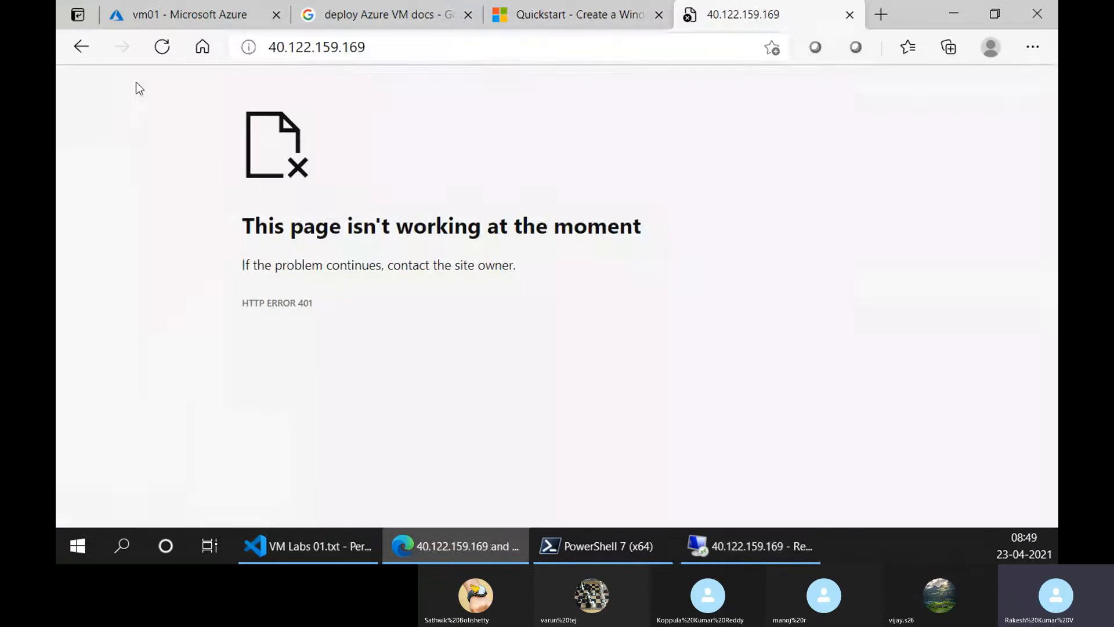
left_click(162, 47)
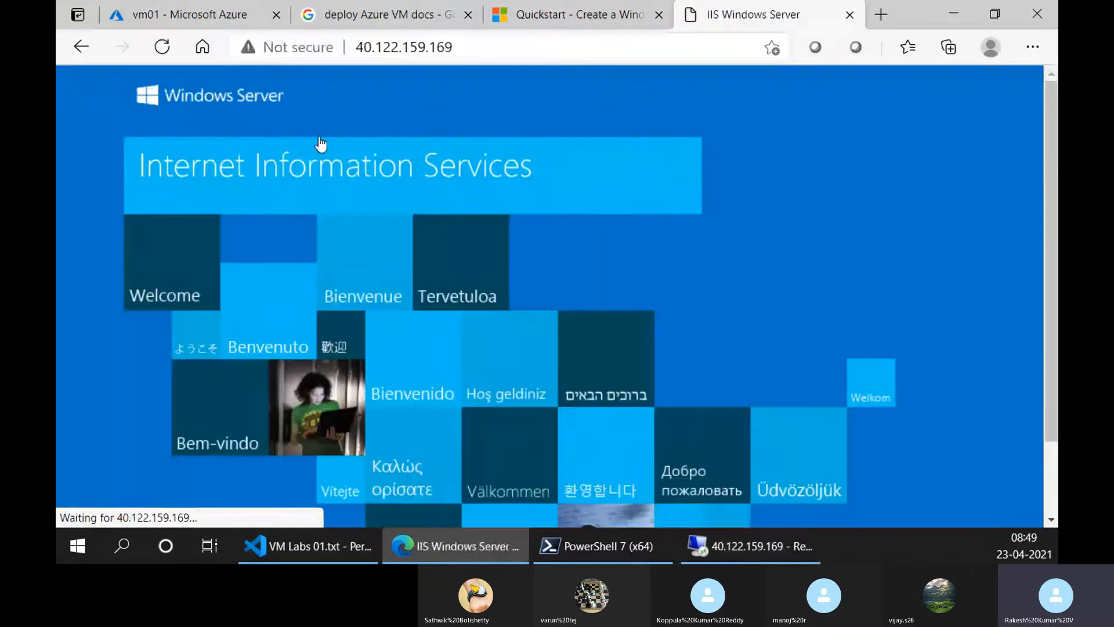
scroll(373, 427, "down", 2)
scroll(317, 460, "up", 1)
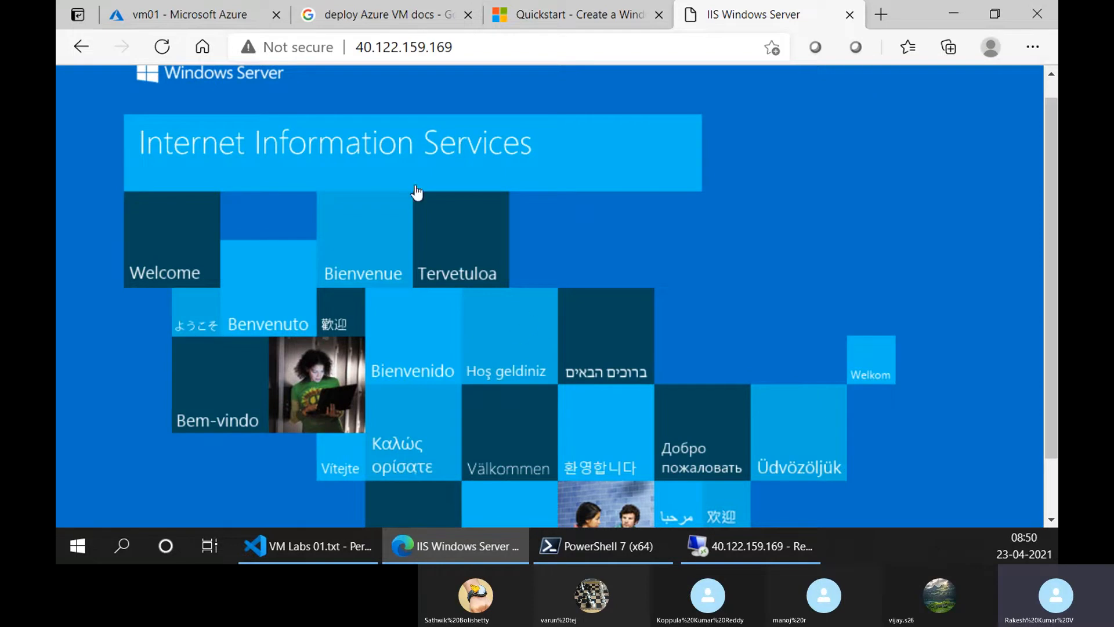
scroll(580, 232, "down", 1)
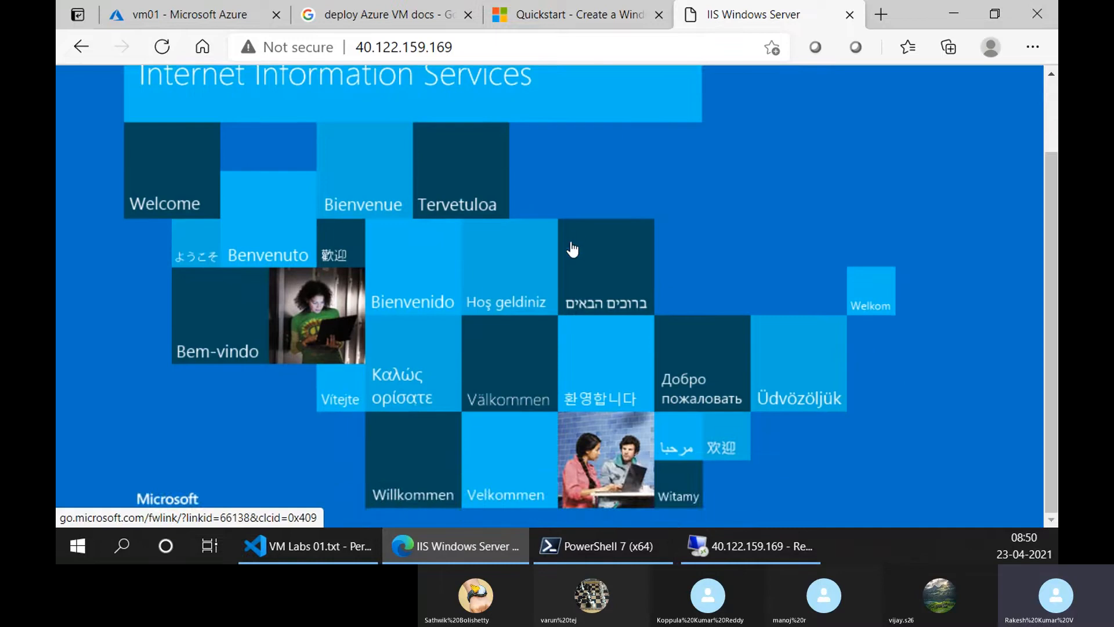
scroll(570, 256, "up", 2)
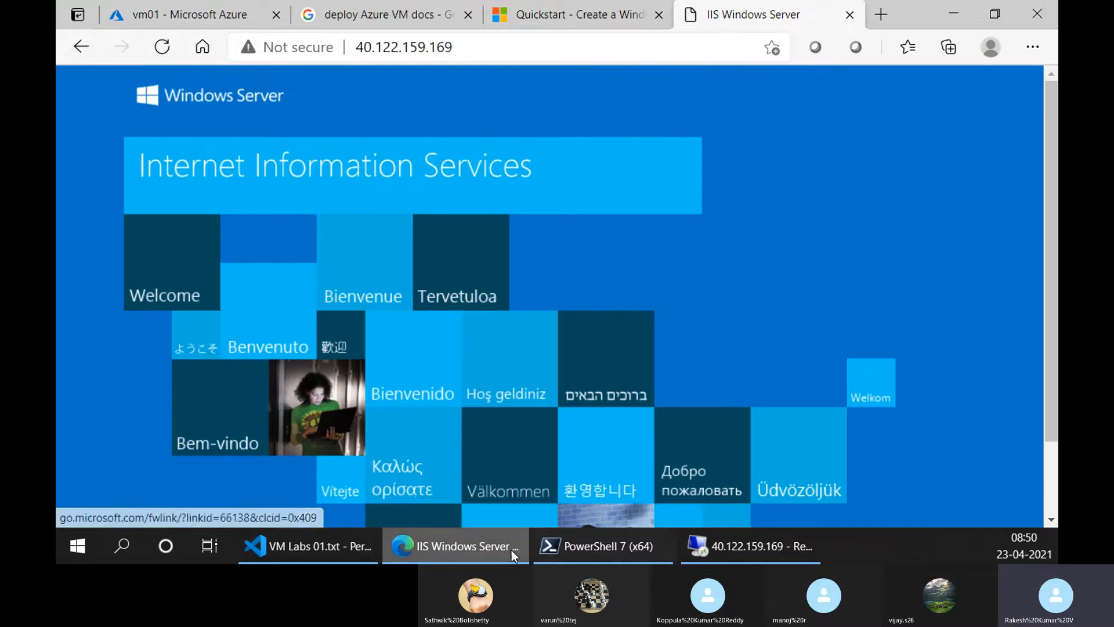
Return to the Windows VM quickstart article and select its web address.
left_click(560, 8)
left_click(511, 47)
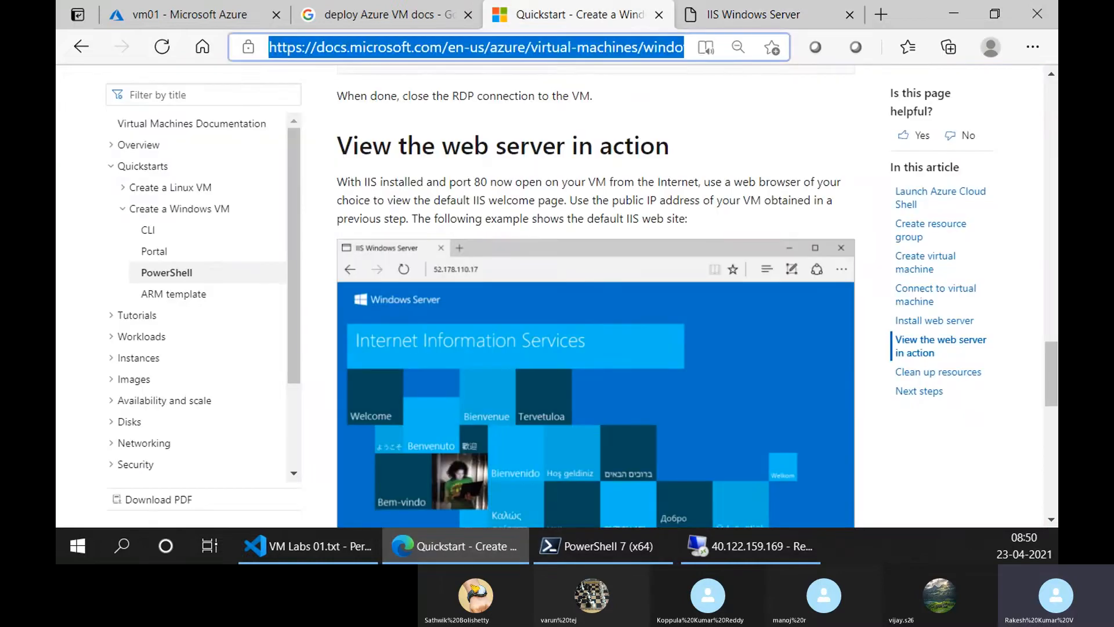
key("alt+Tab")
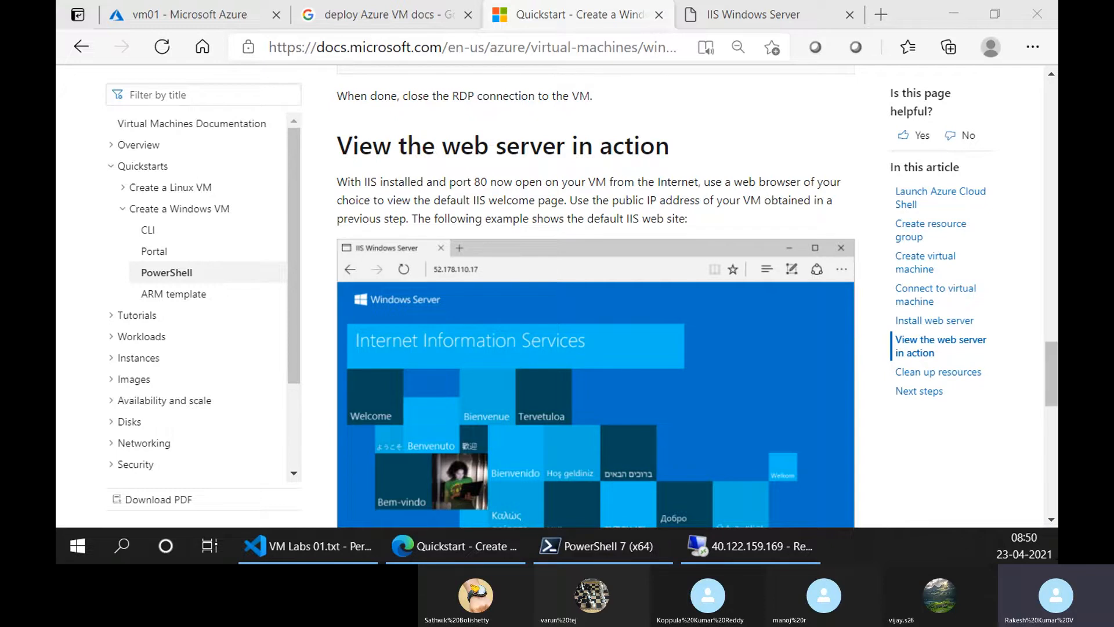
Open a new browser tab.
left_click(881, 15)
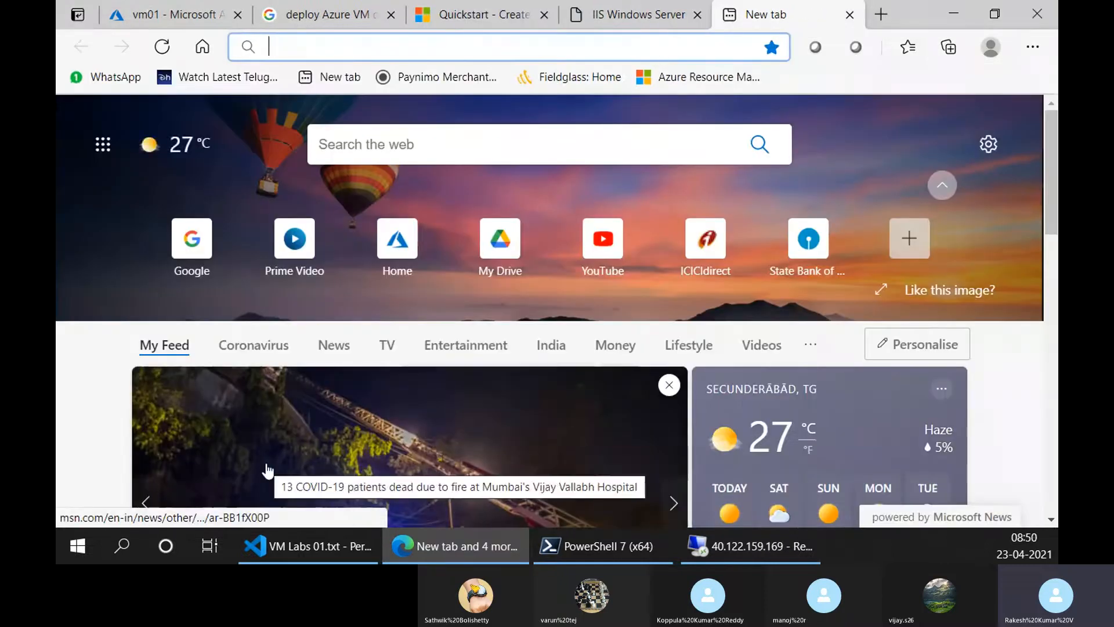
type("time")
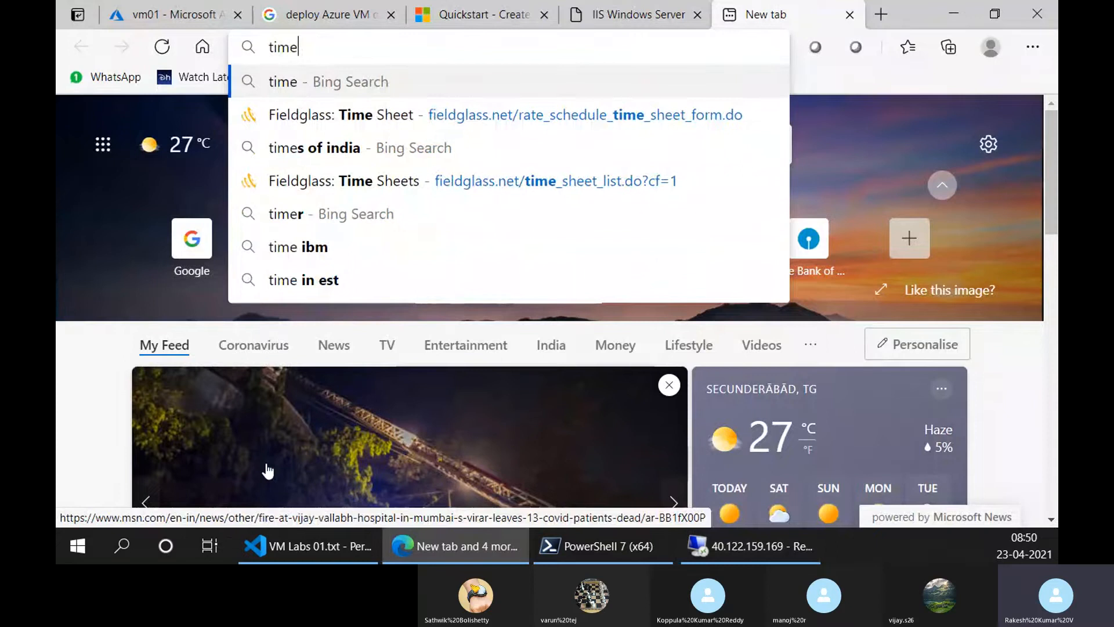
key("Down")
key("Down")
key("Down")
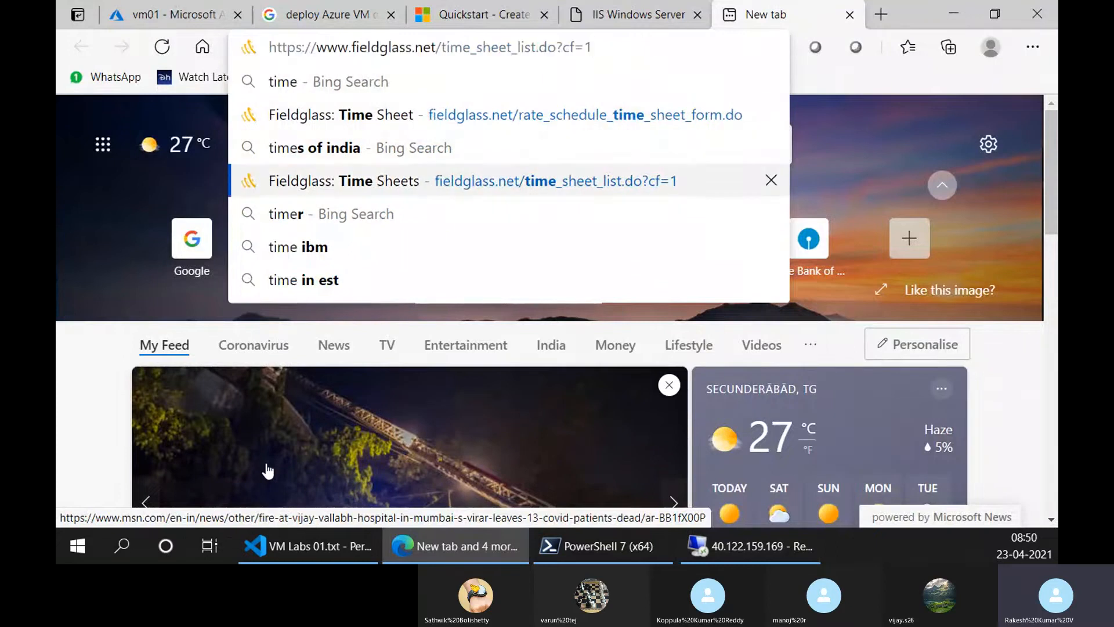
Load the Google home page and search for "timer".
key("ctrl+a")
type("goo")
key("Return")
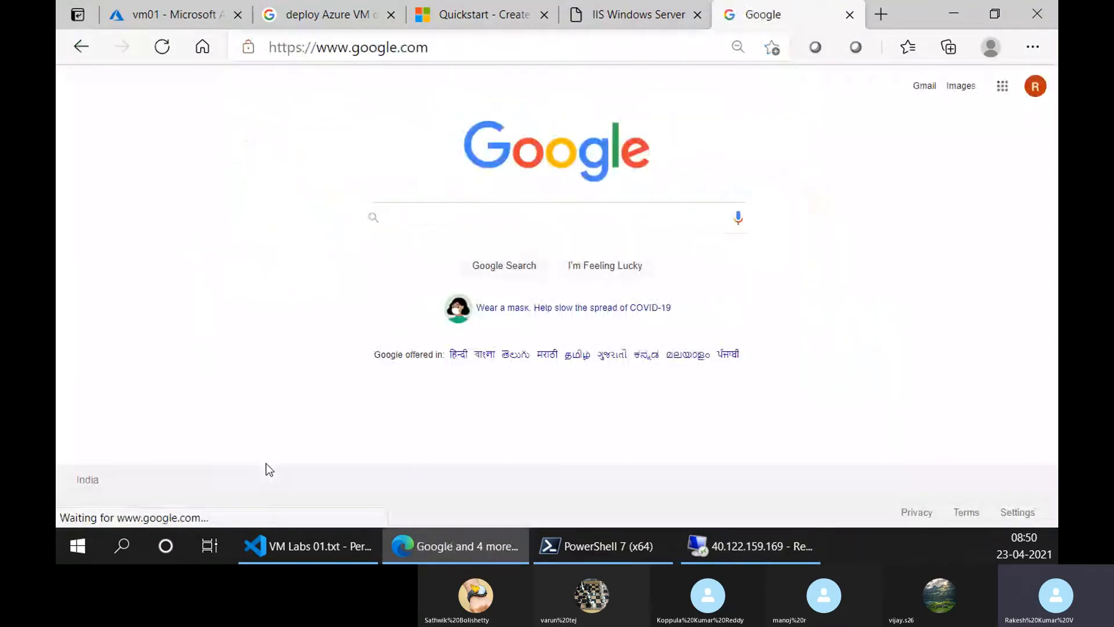
type("timer")
key("Return")
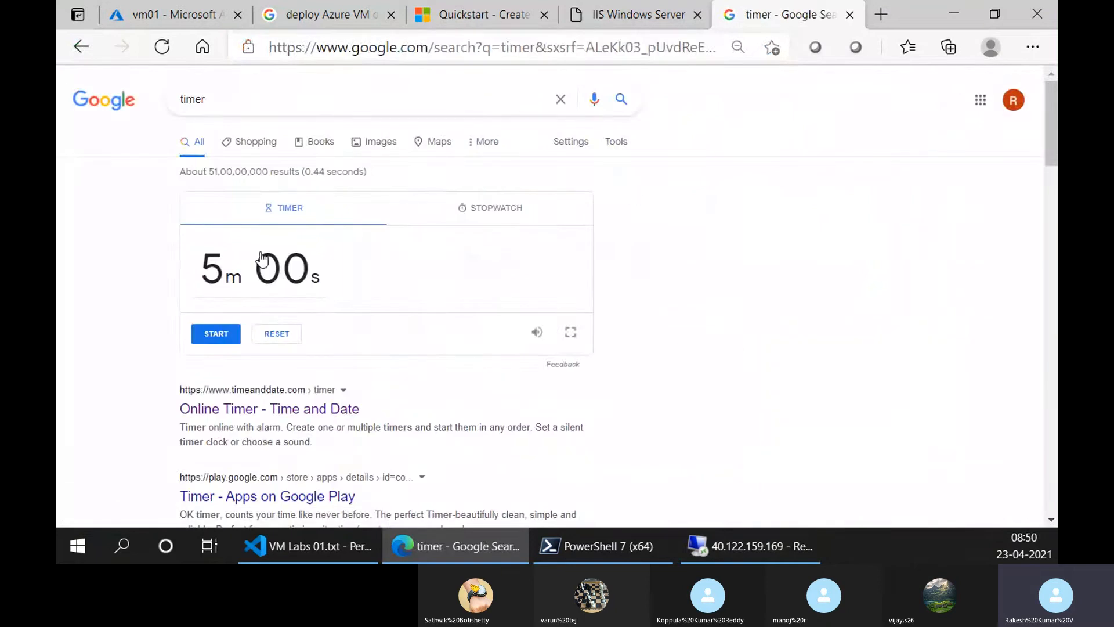
left_click(220, 266)
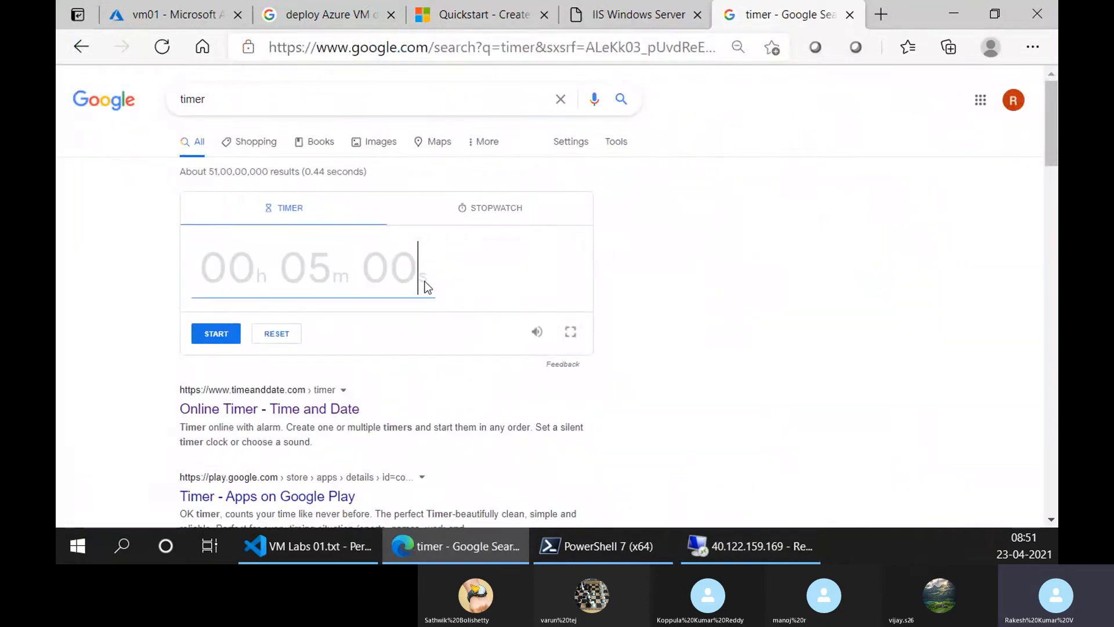
type("8000")
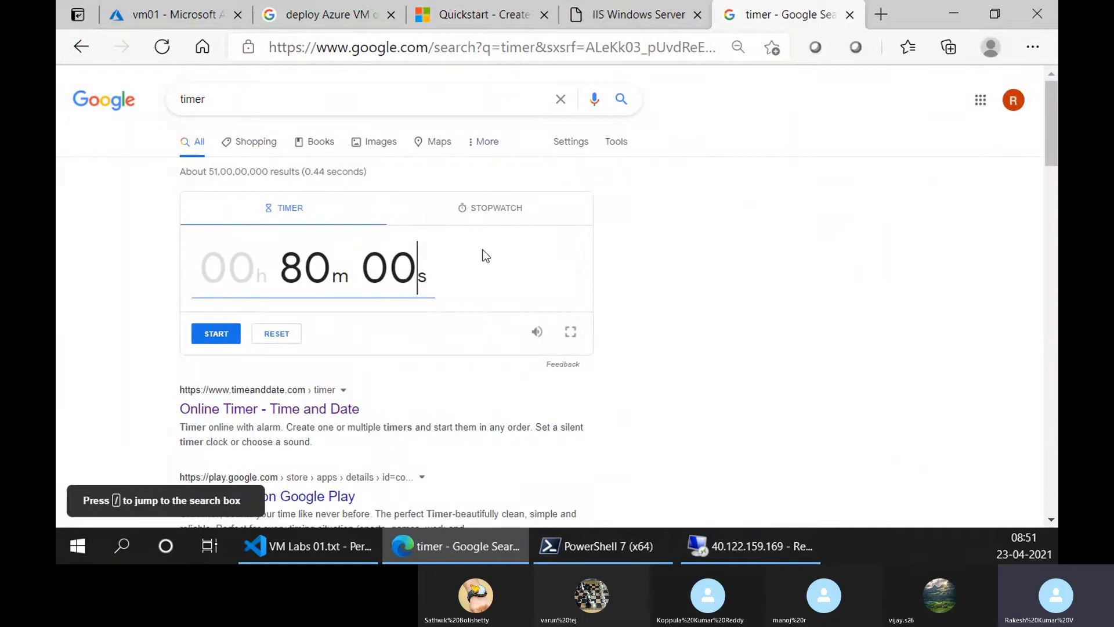
left_click(232, 339)
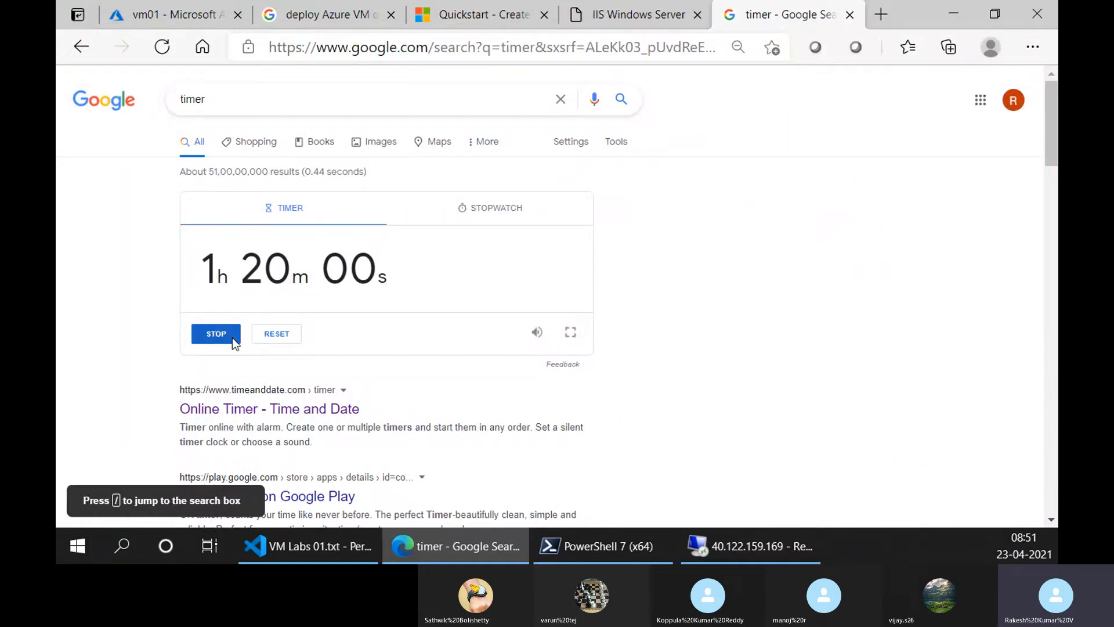
left_click(268, 335)
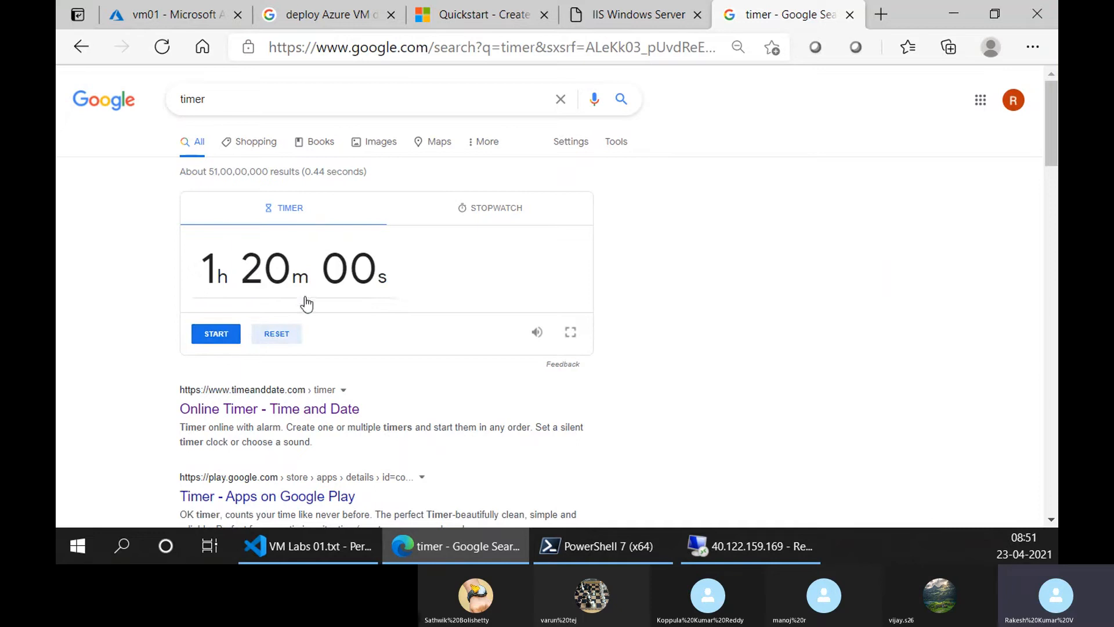
Set the Google timer to 8 minutes 00 seconds and start it.
left_click(282, 283)
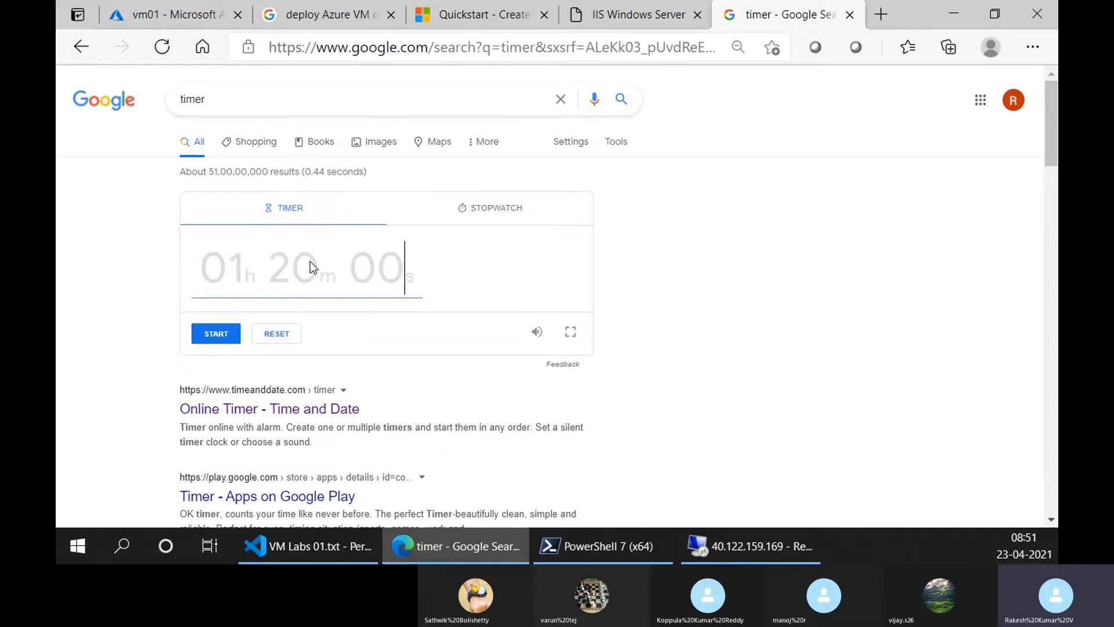
type("800")
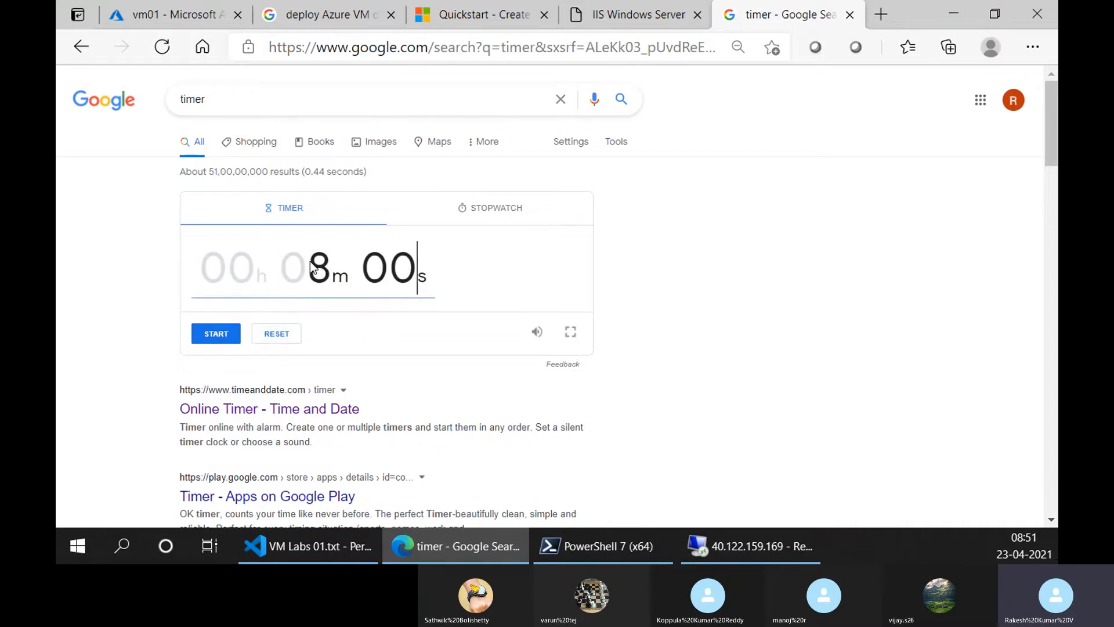
left_click(204, 335)
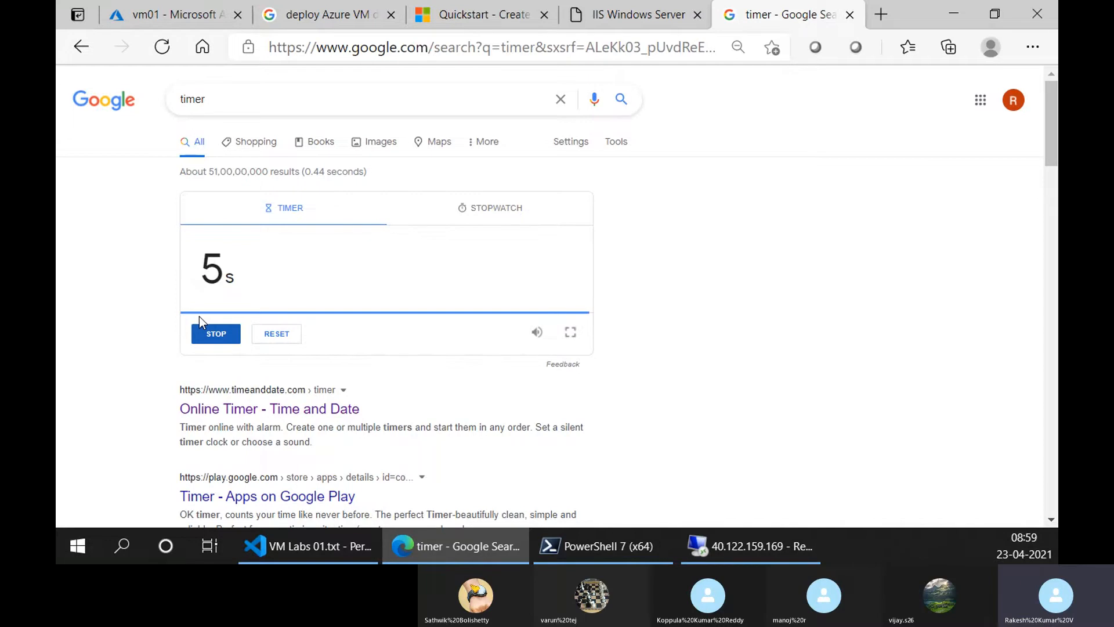
Stop the timer, close its browser tab and return to the Windows VM quickstart article.
left_click(192, 334)
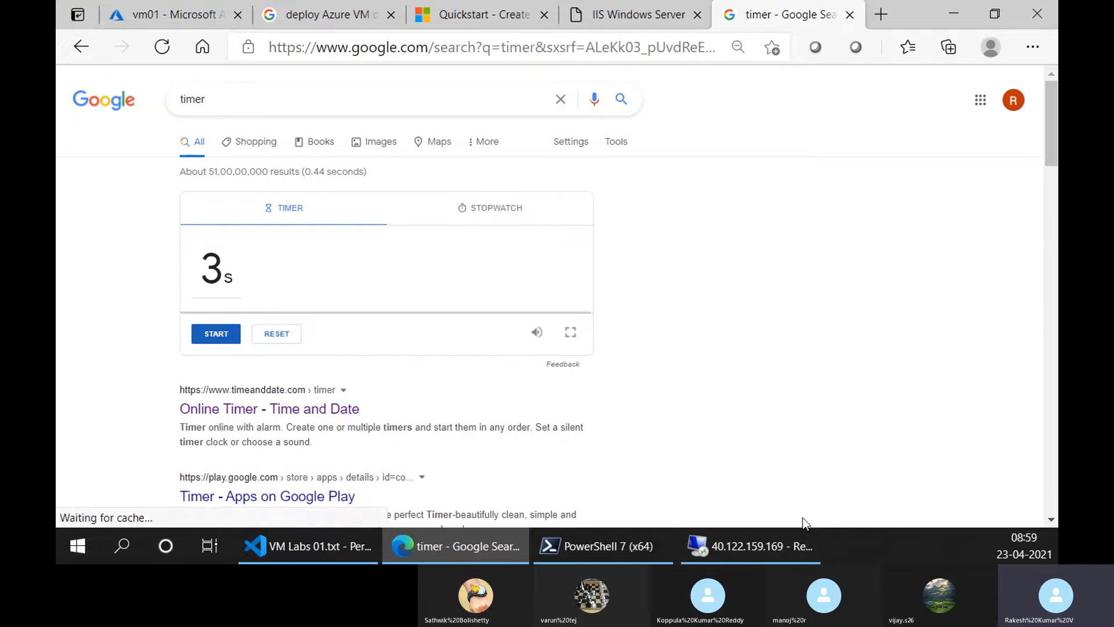
key("ctrl+shift+Tab")
key("ctrl+shift+Tab")
middle_click(777, 15)
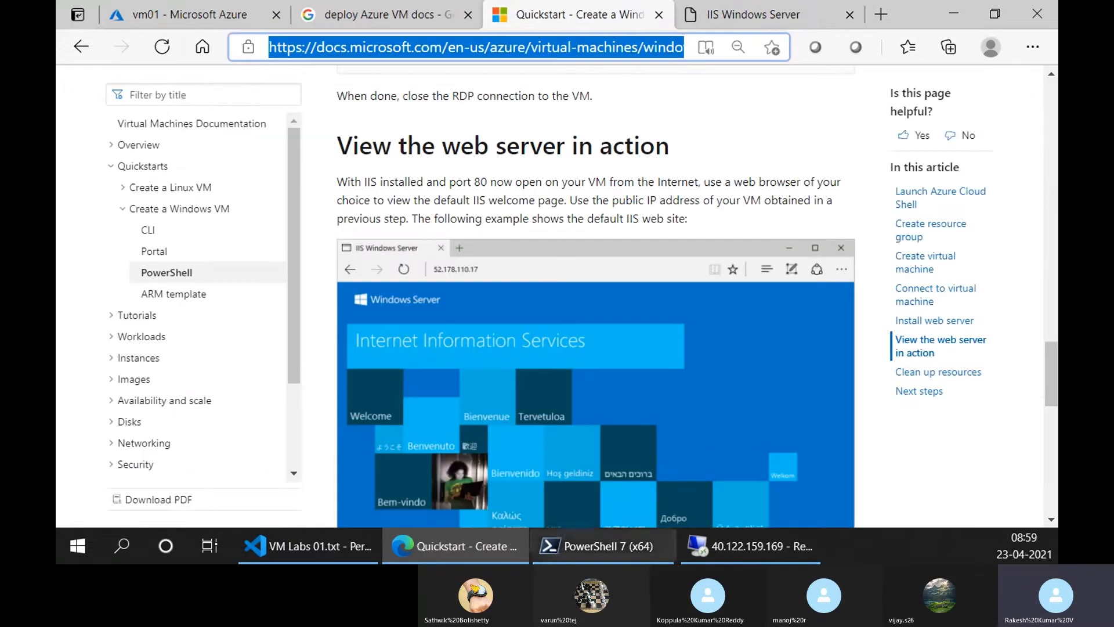
Open the vm01_group resource group from vm01's overview in the Azure portal.
left_click(210, 10)
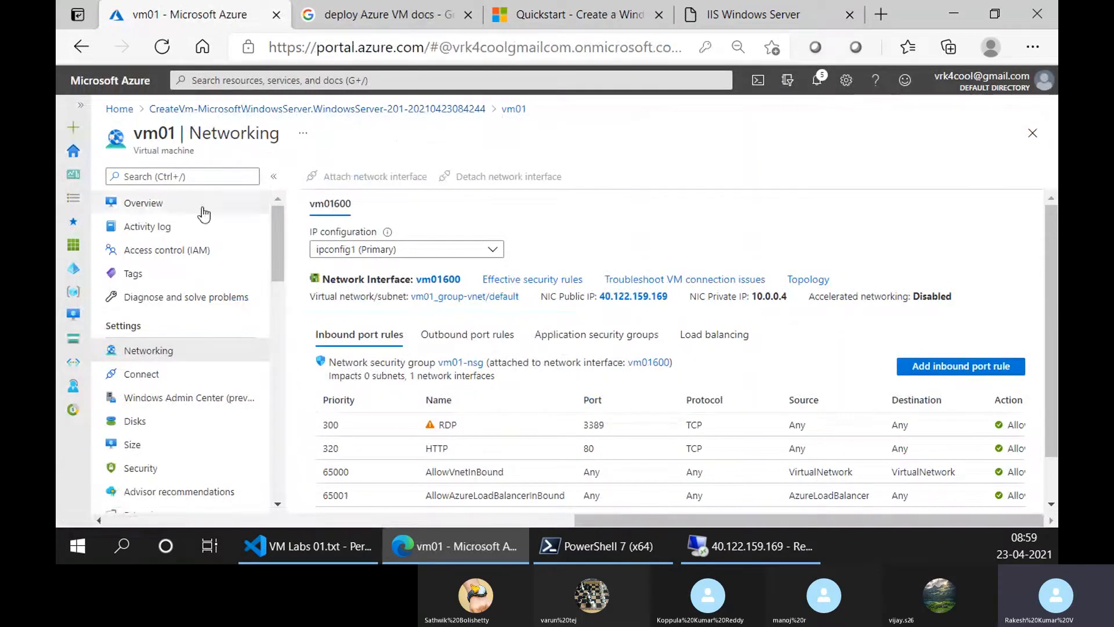
left_click(143, 203)
left_click(469, 223)
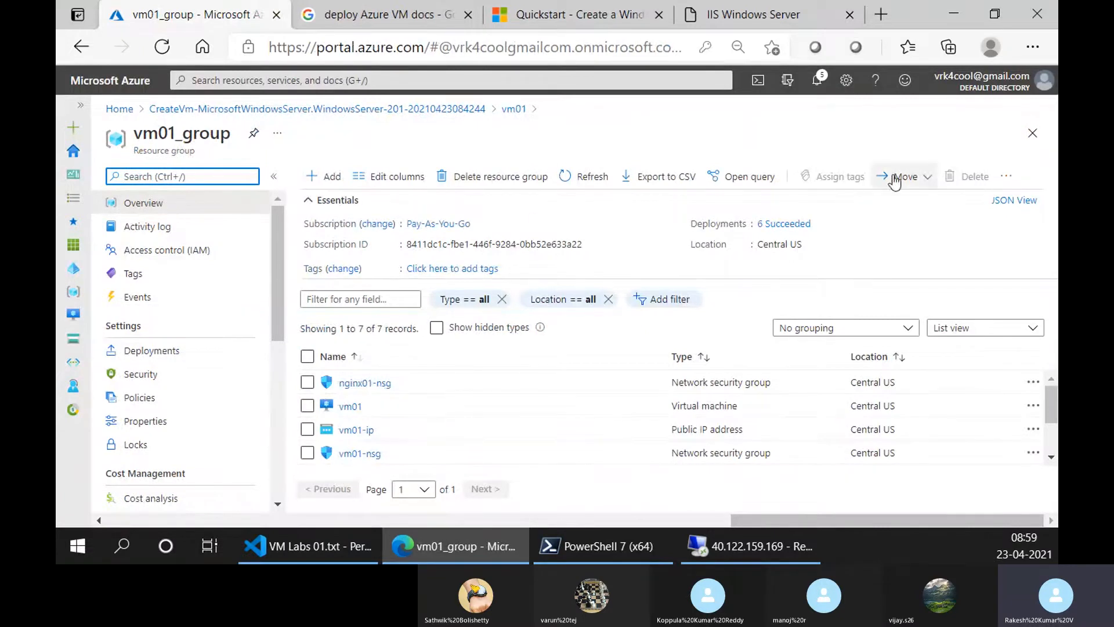
Collapse the Essentials section of vm01_group and group its resources by type.
scroll(325, 366, "down", 2)
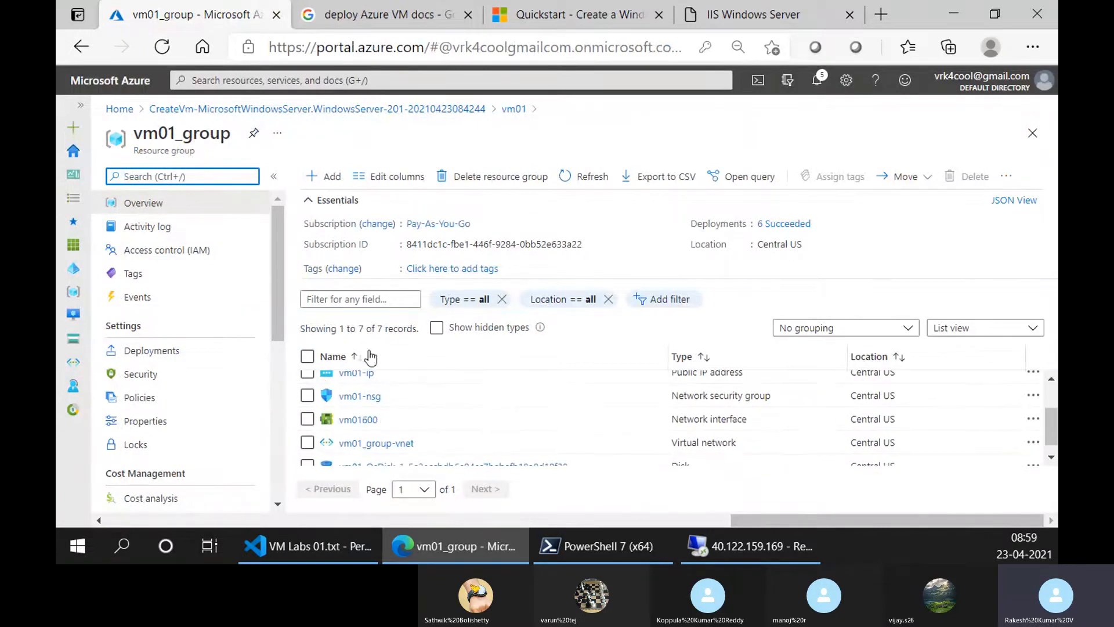
left_click(331, 200)
left_click(842, 260)
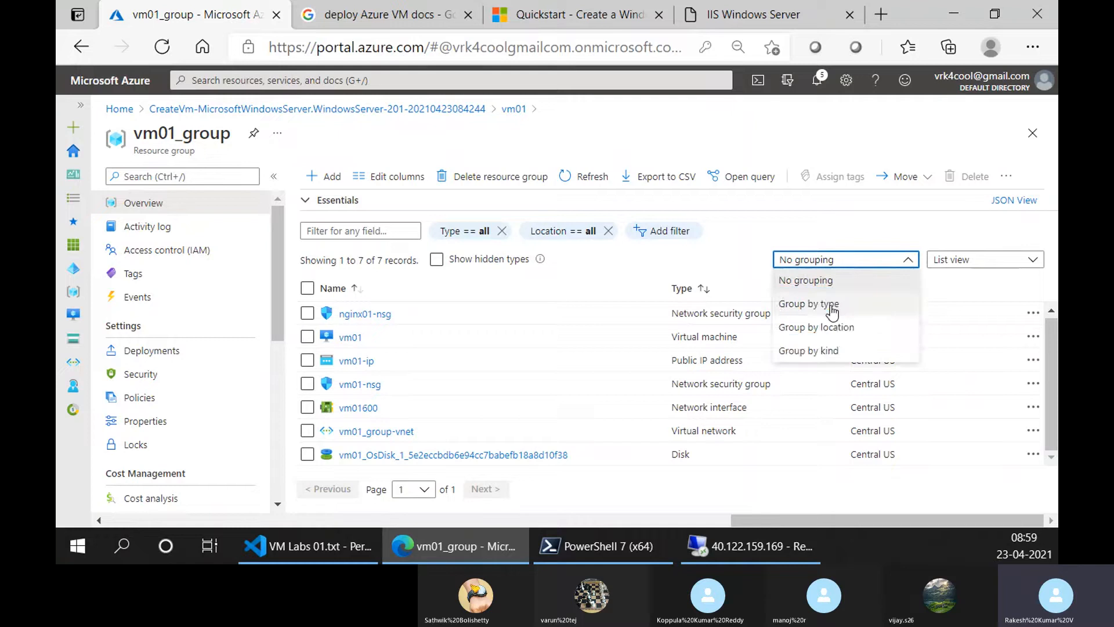
left_click(827, 303)
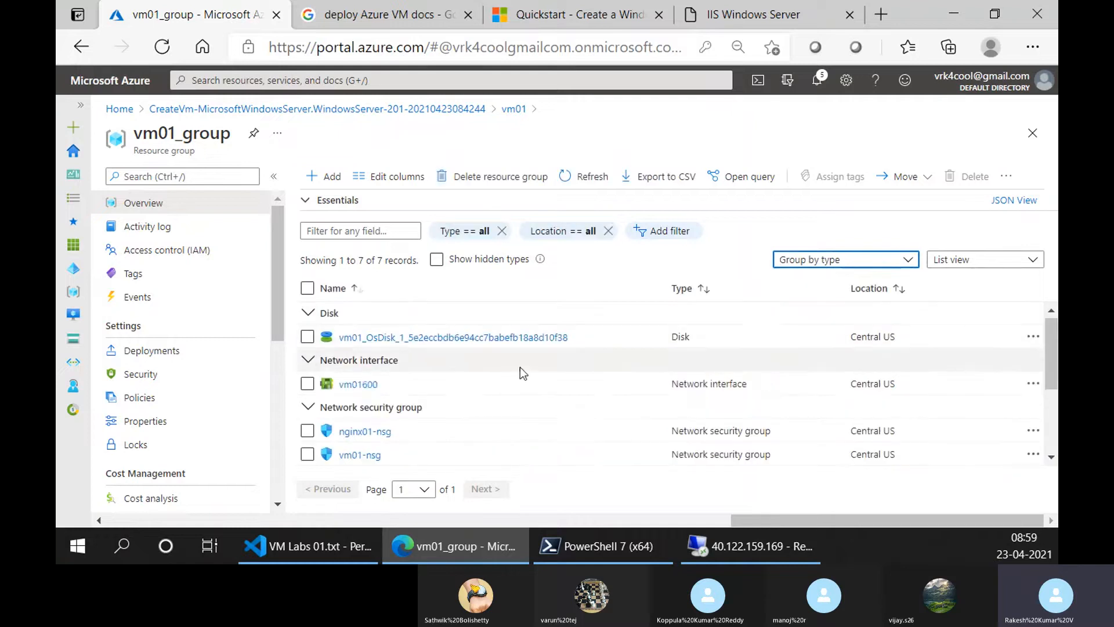
Select vm01's OS disk, the vm01600 network interface, both network security groups and the vm01 virtual machine in vm01_group.
left_click(311, 337)
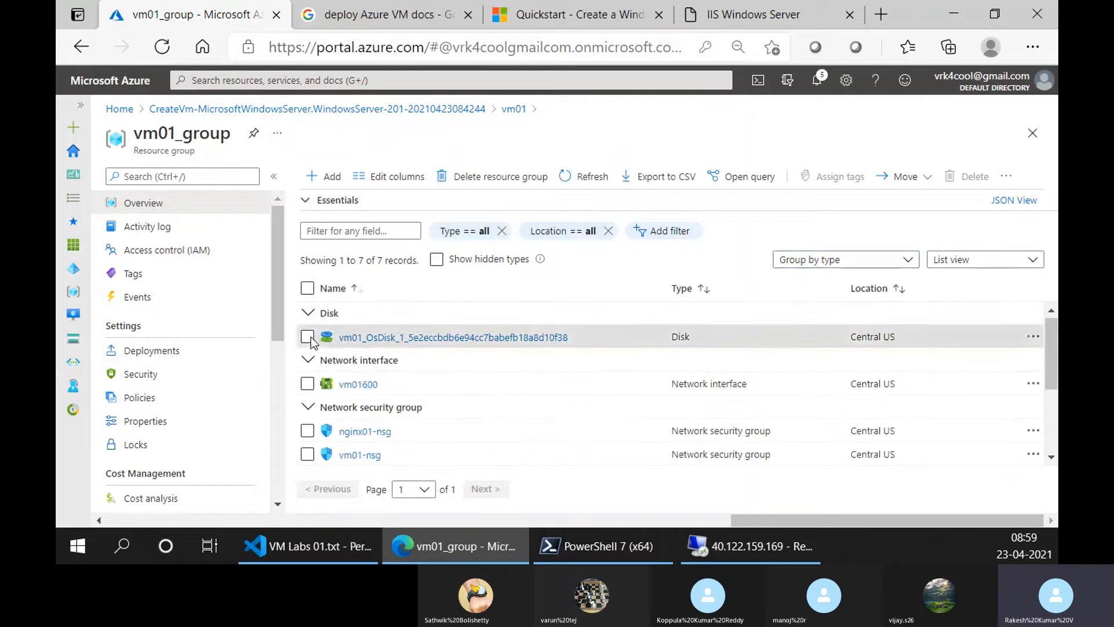
left_click(307, 383)
scroll(330, 376, "down", 1)
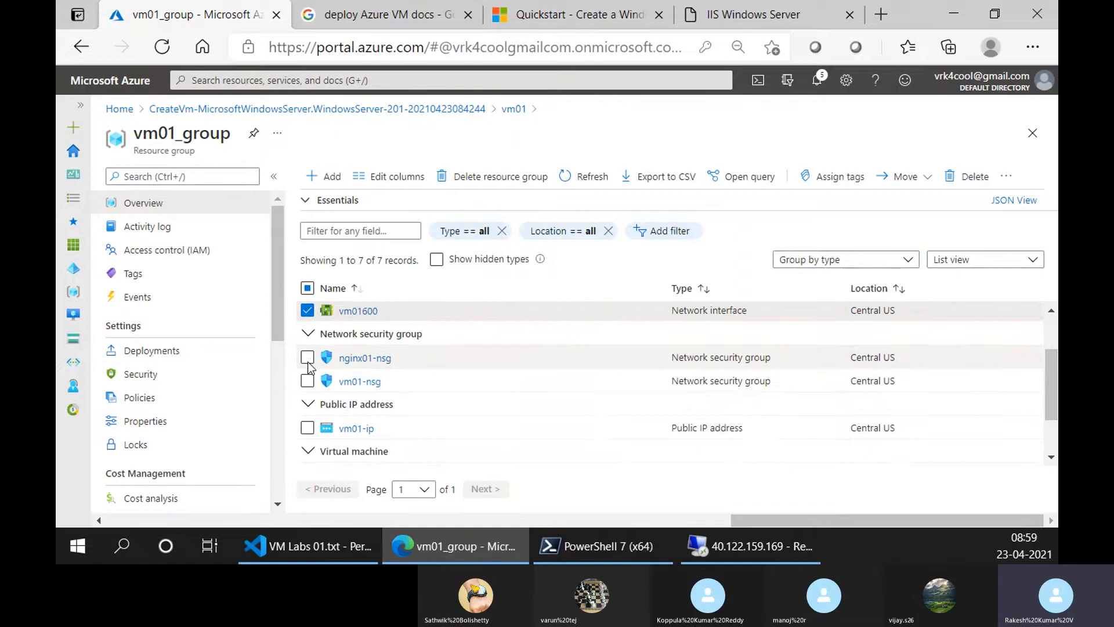
left_click(308, 357)
left_click(308, 381)
scroll(317, 374, "down", 1)
left_click(307, 361)
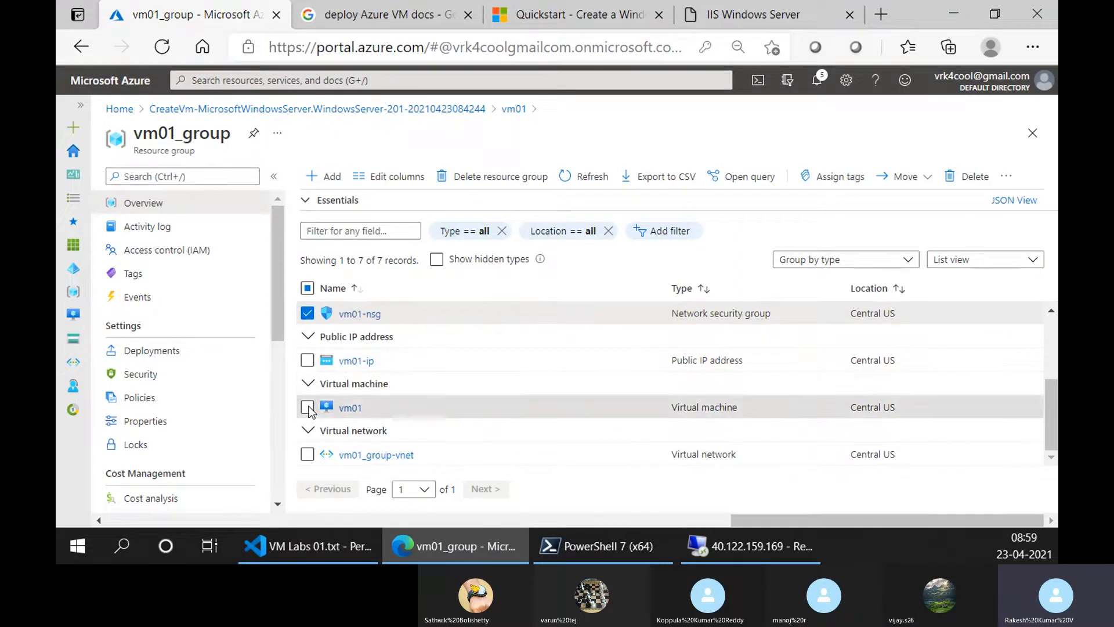
left_click(308, 407)
scroll(473, 401, "up", 1)
scroll(473, 401, "up", 1)
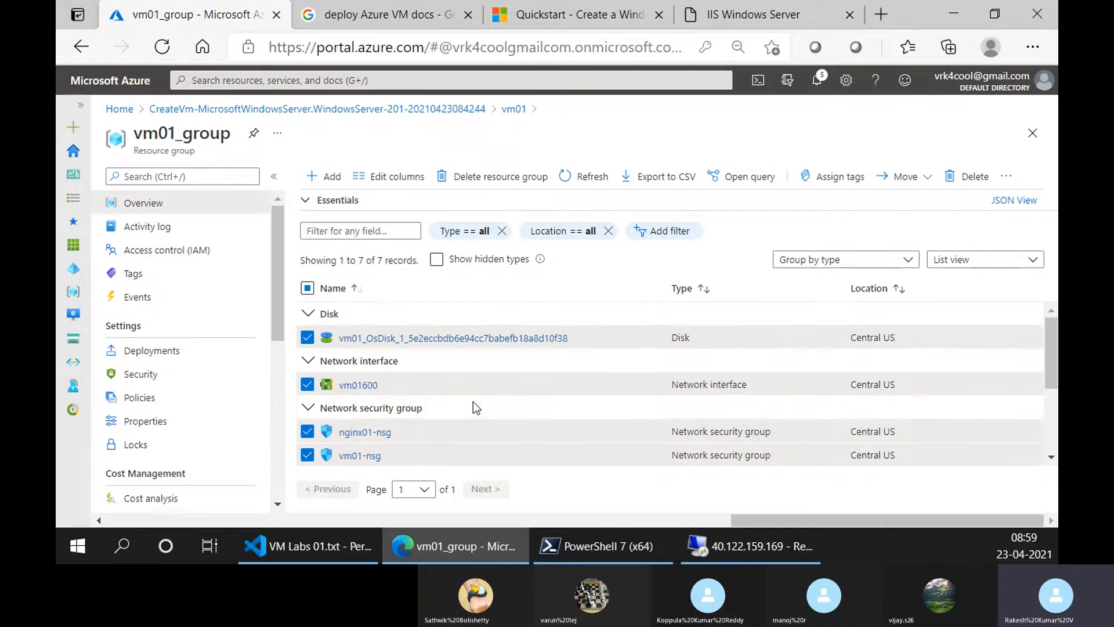
Delete the selected resources from vm01_group, entering "yes" as the delete confirmation.
scroll(473, 403, "down", 2)
scroll(472, 405, "up", 2)
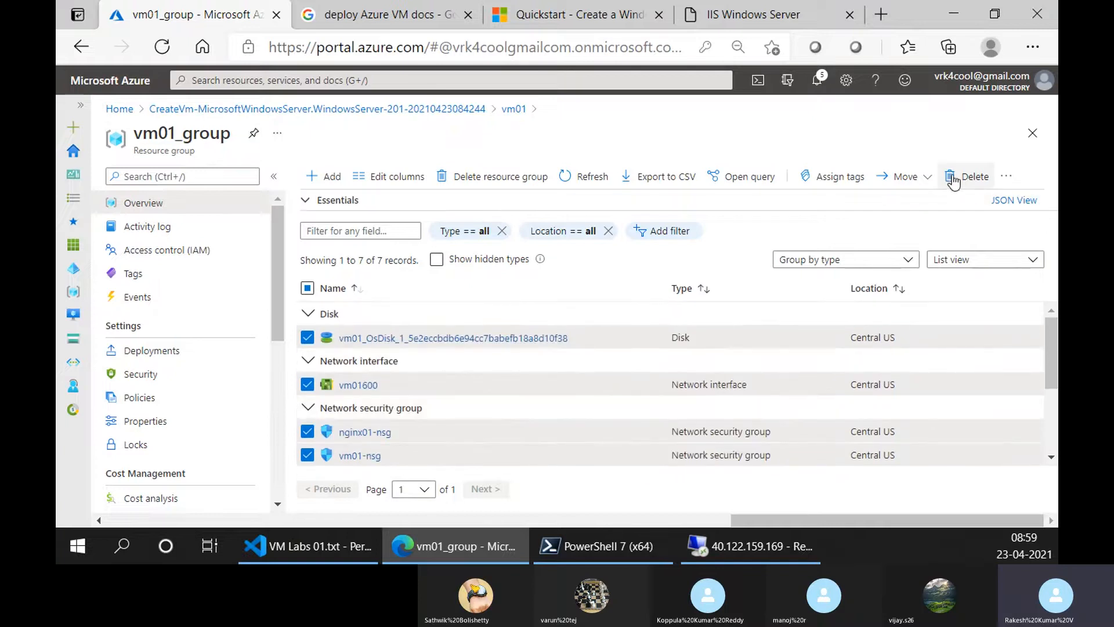
scroll(789, 355, "down", 1)
scroll(788, 352, "down", 2)
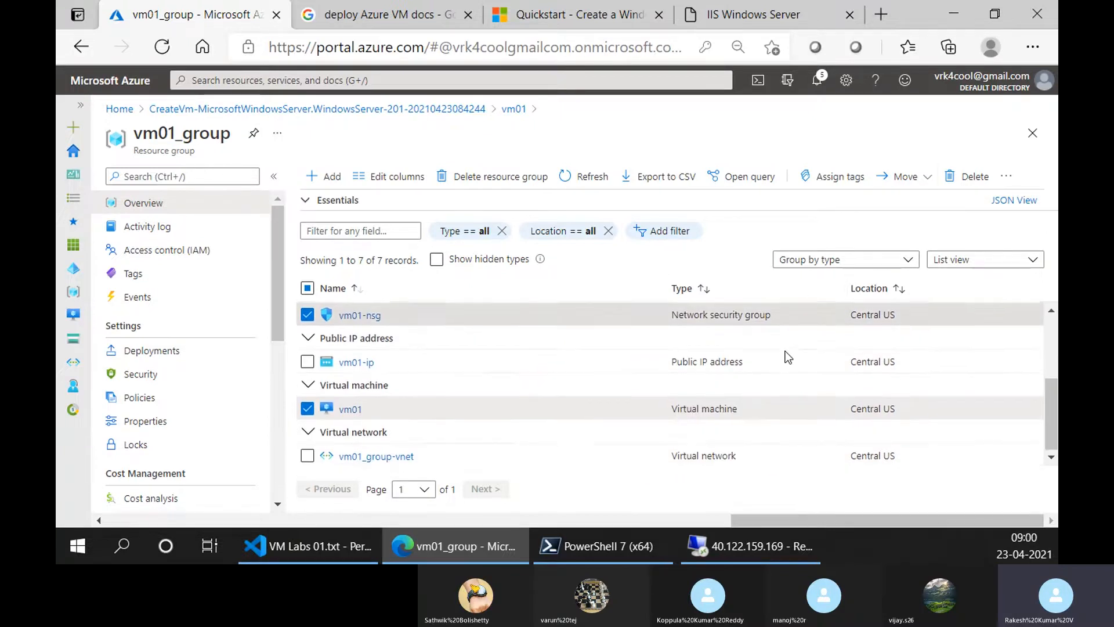
scroll(813, 325, "up", 2)
left_click(967, 177)
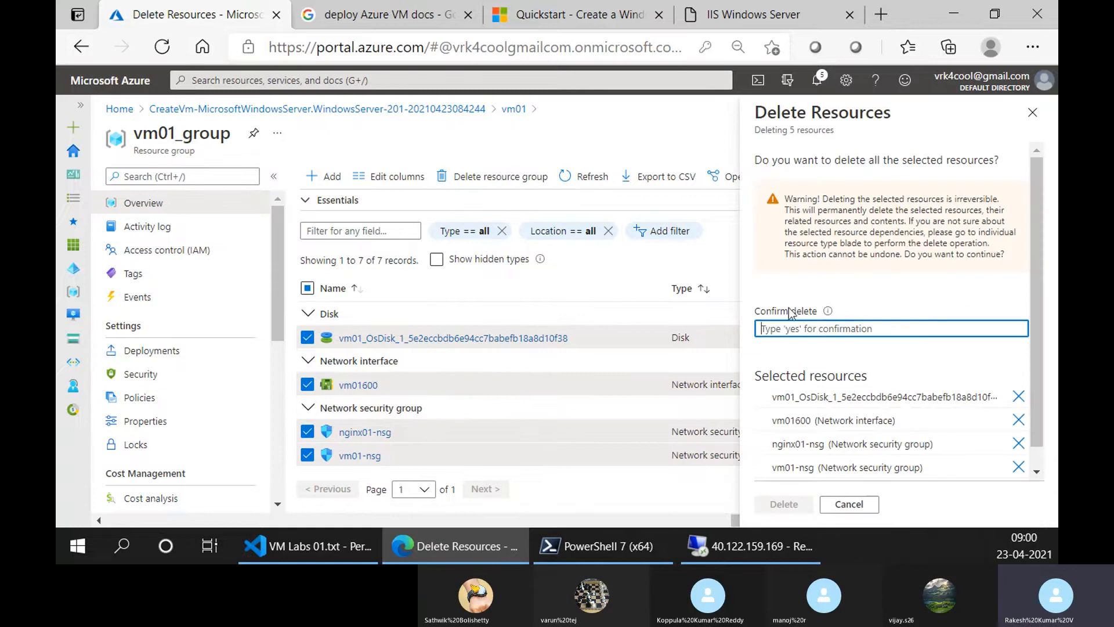
type("yes")
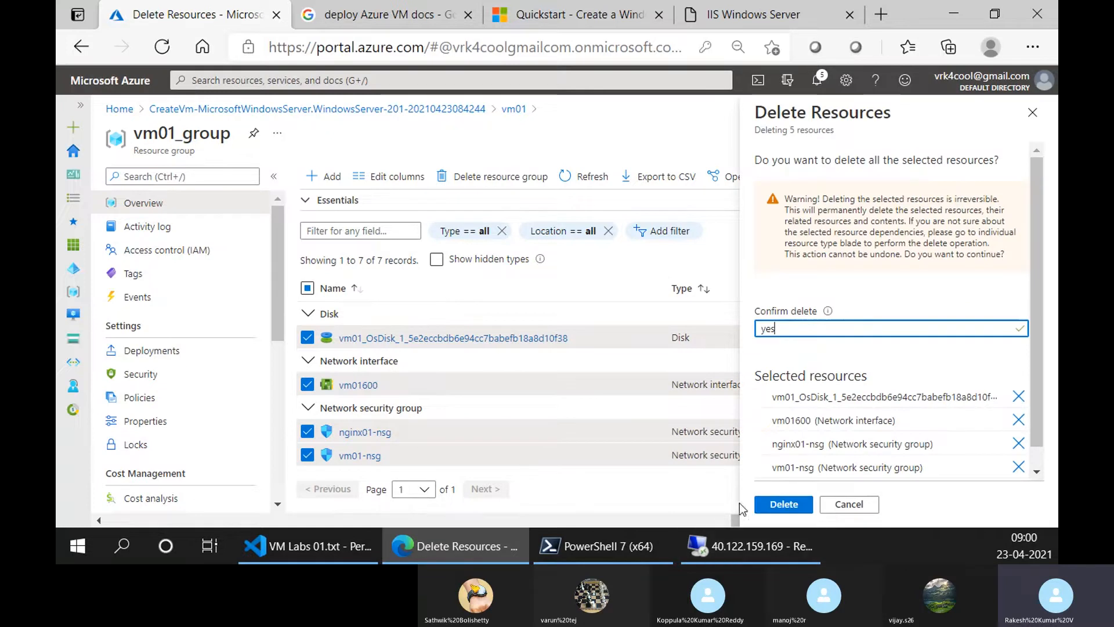
left_click(780, 505)
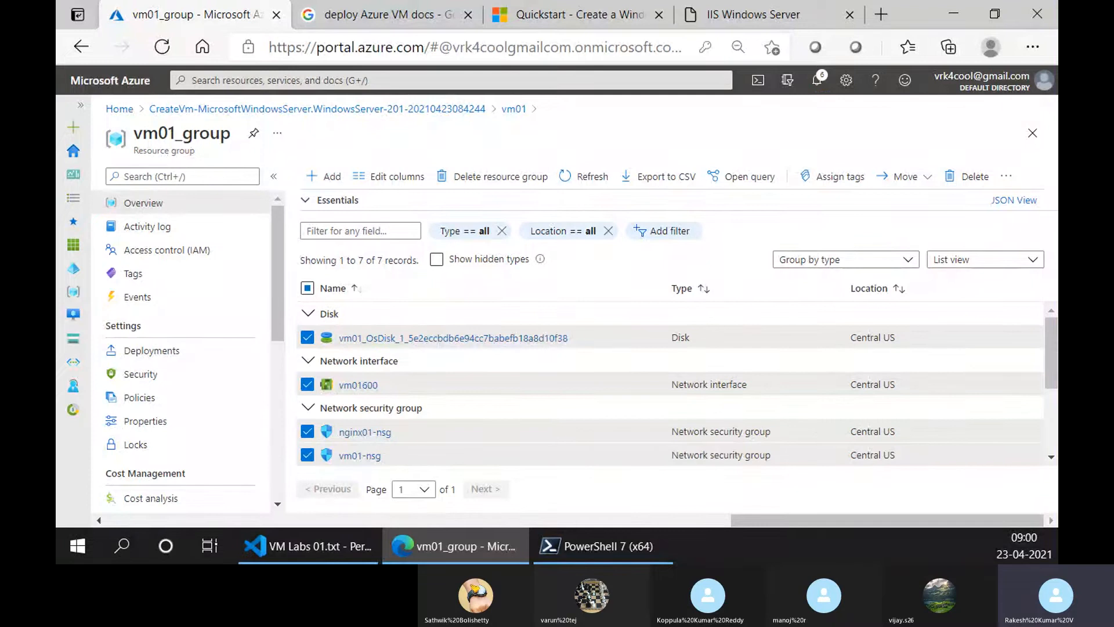
Return to the Windows VM quickstart article and examine its sections from resource group creation to web server installation.
left_click(604, 13)
scroll(500, 357, "up", 1)
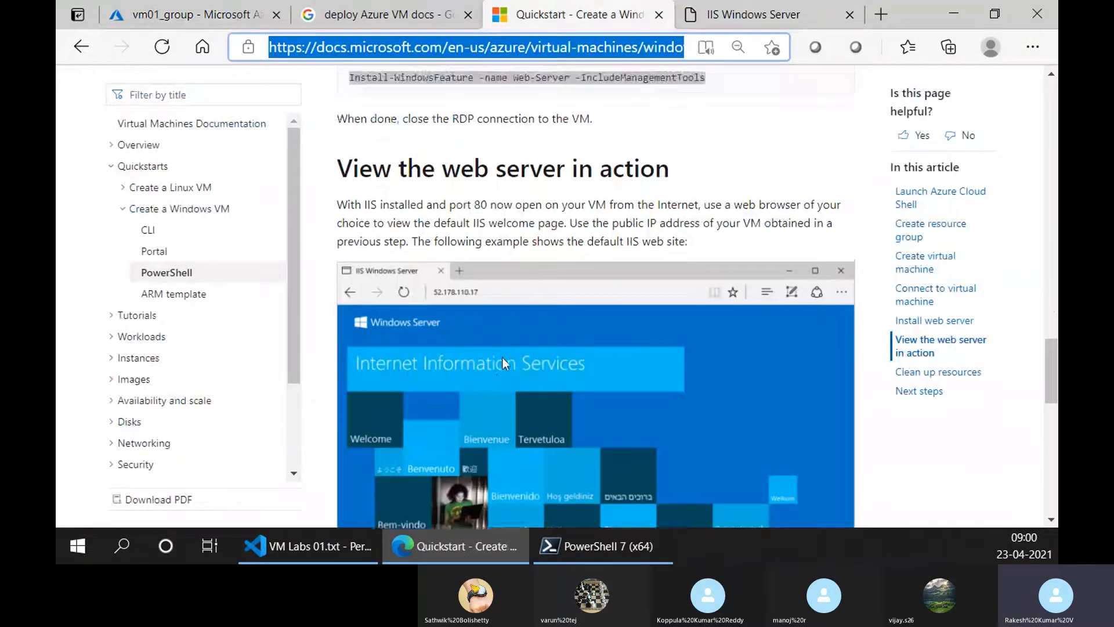
scroll(503, 358, "up", 20)
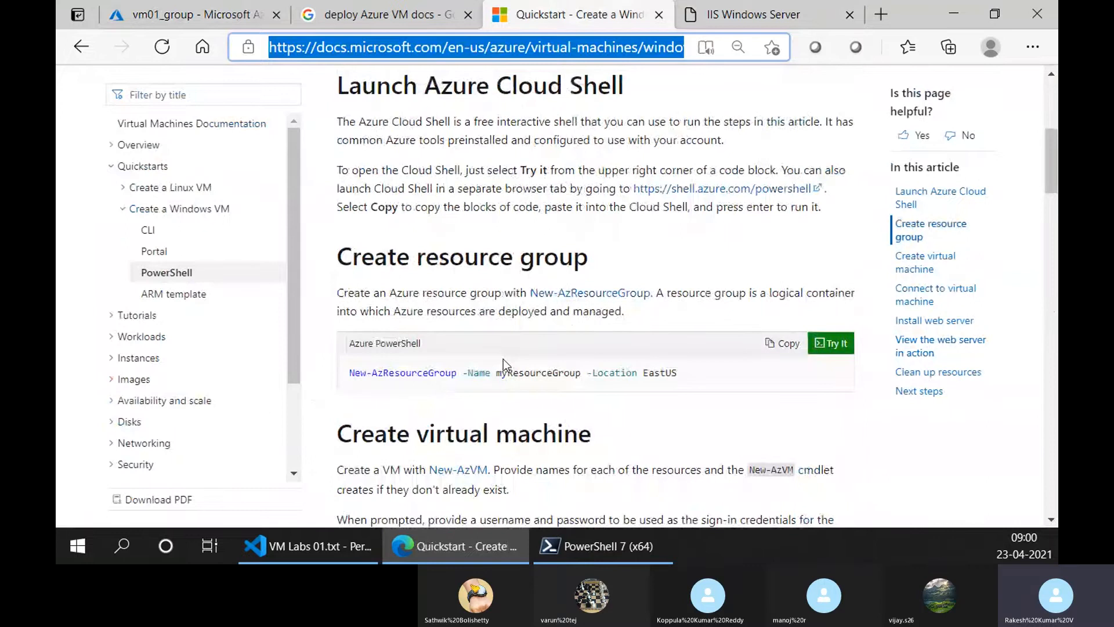
scroll(503, 359, "down", 2)
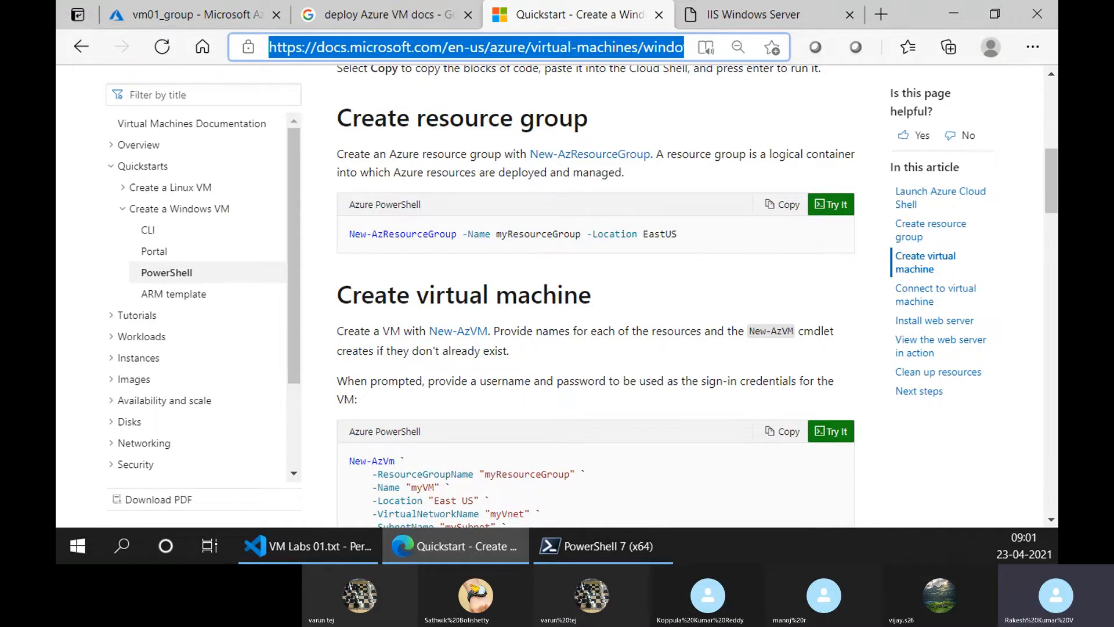
scroll(981, 428, "down", 5)
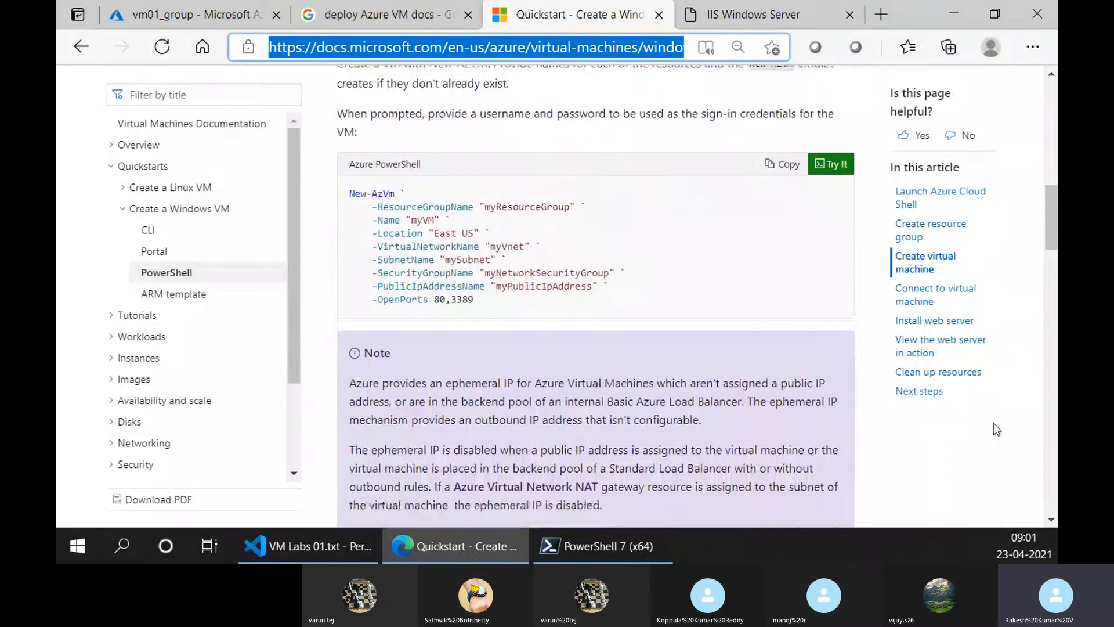
left_click(1010, 538)
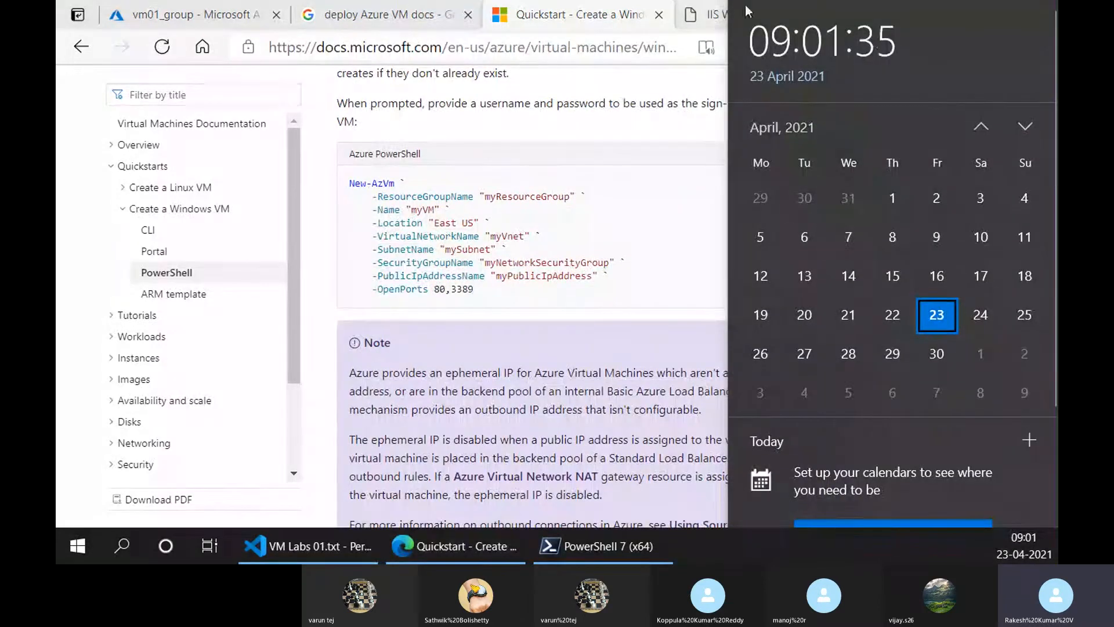
left_click(497, 155)
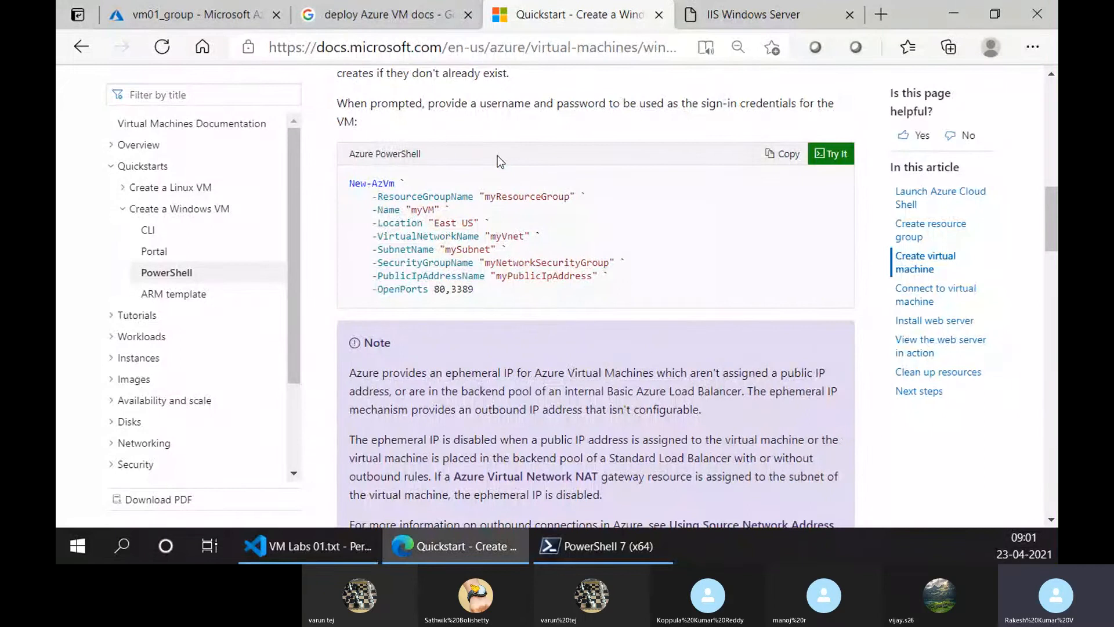
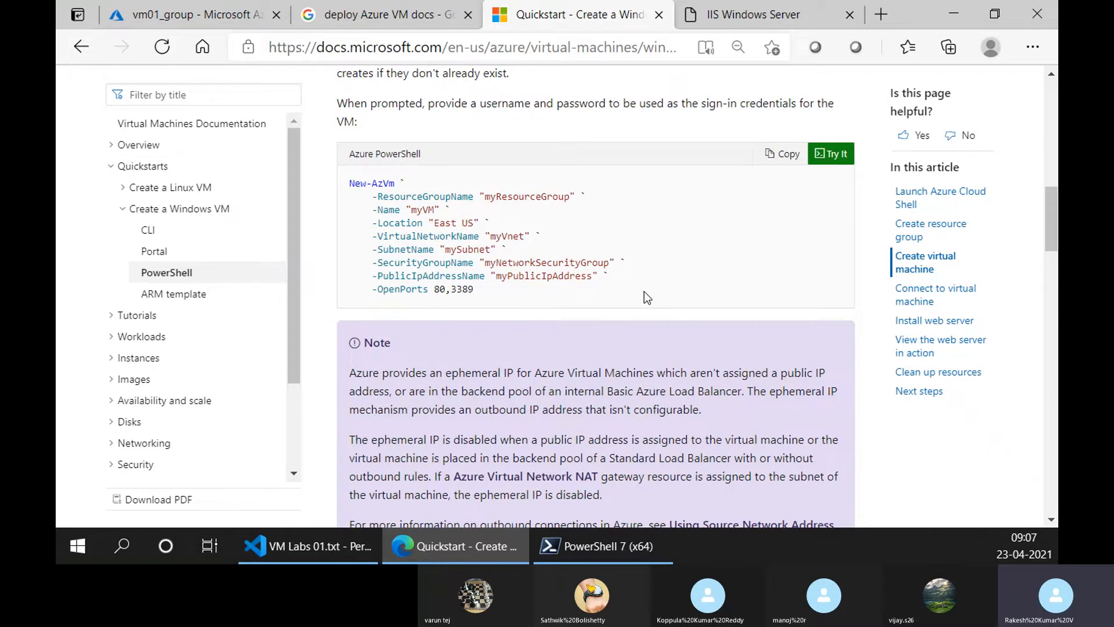
scroll(617, 137, "up", 3)
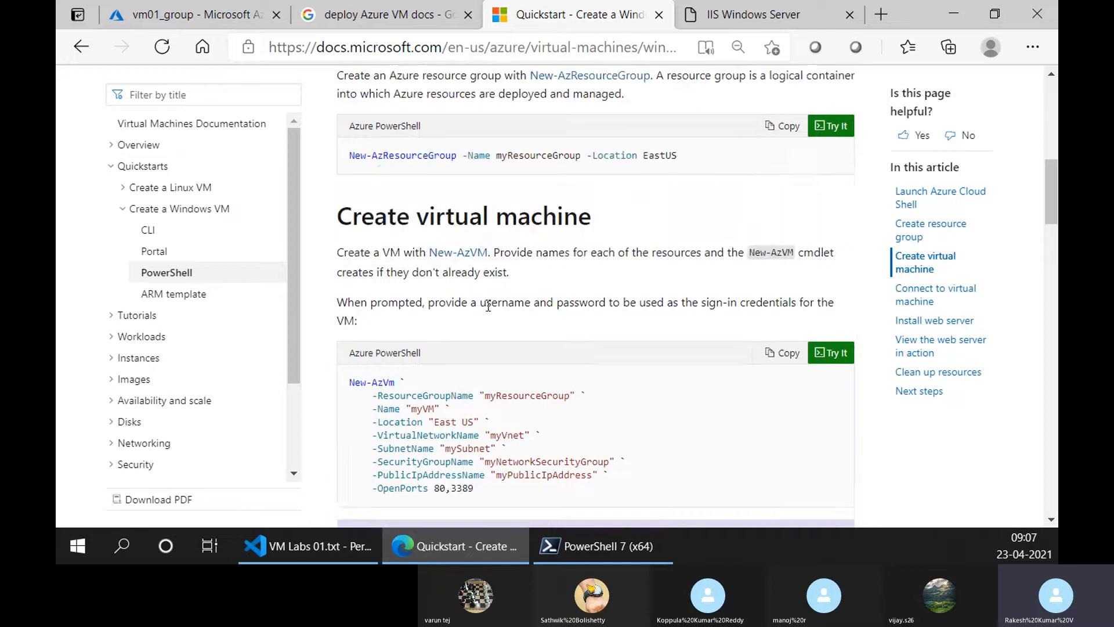
scroll(469, 324, "down", 8)
scroll(469, 324, "down", 6)
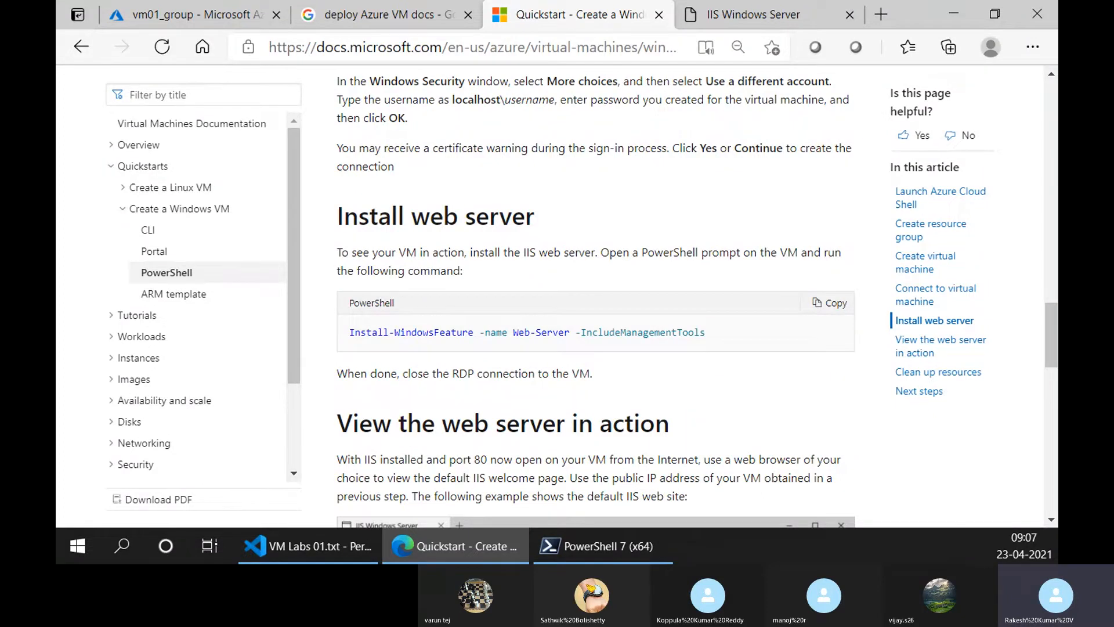
Switch to Skype and close the chat pane of the Azure 104 April 21 call.
key("alt+Tab")
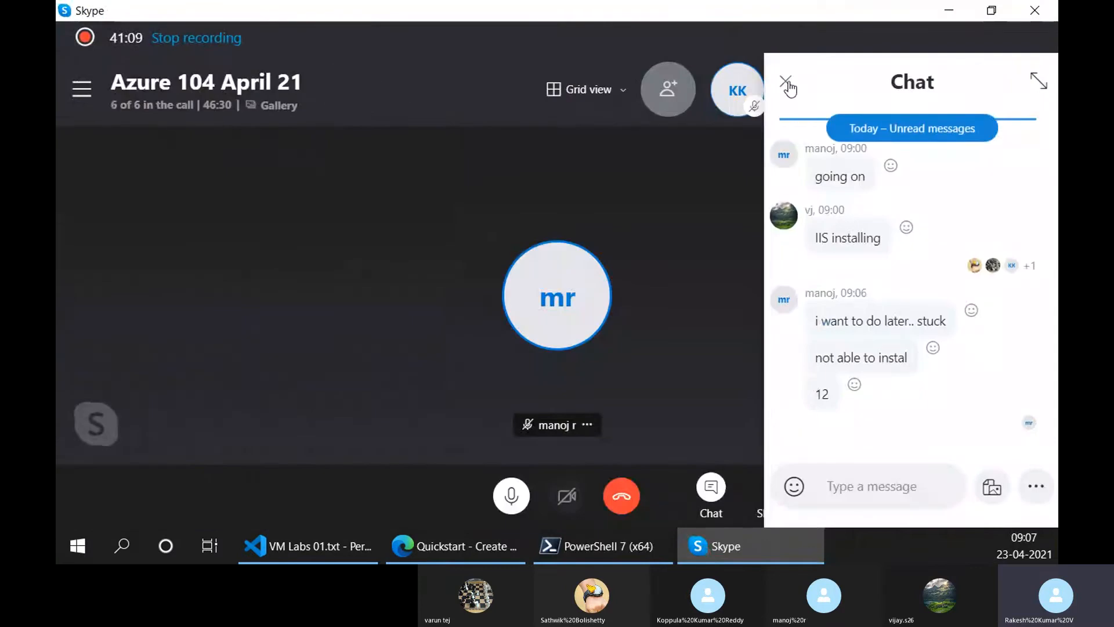
left_click(786, 81)
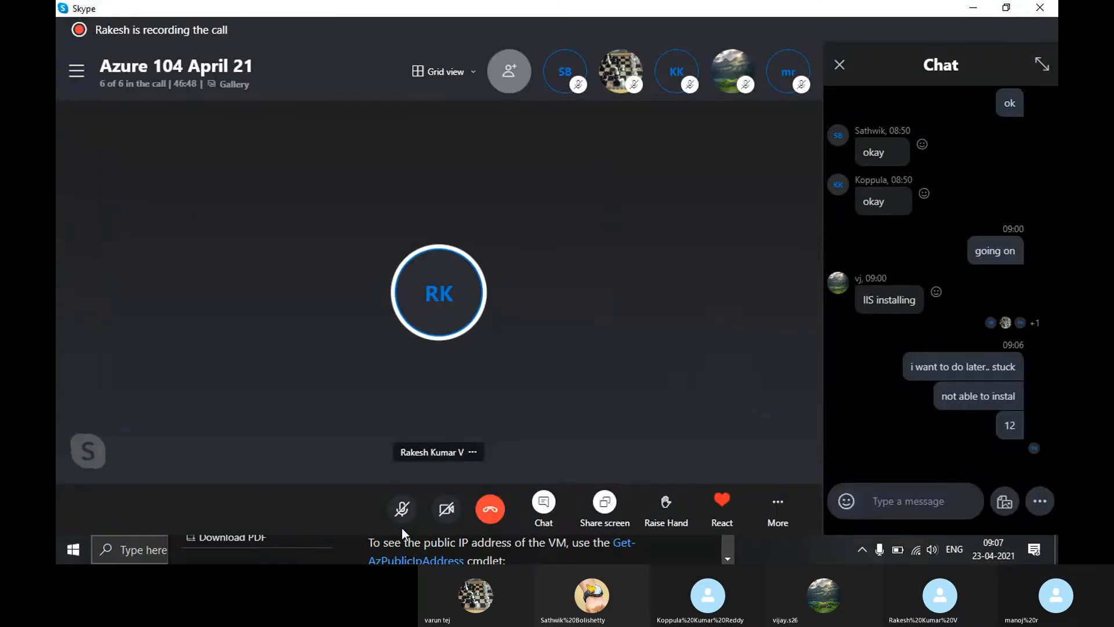
Switch to the WinNGX virtual machine page in Chrome and minimize its Cloud Shell.
left_click(334, 541)
left_click(649, 37)
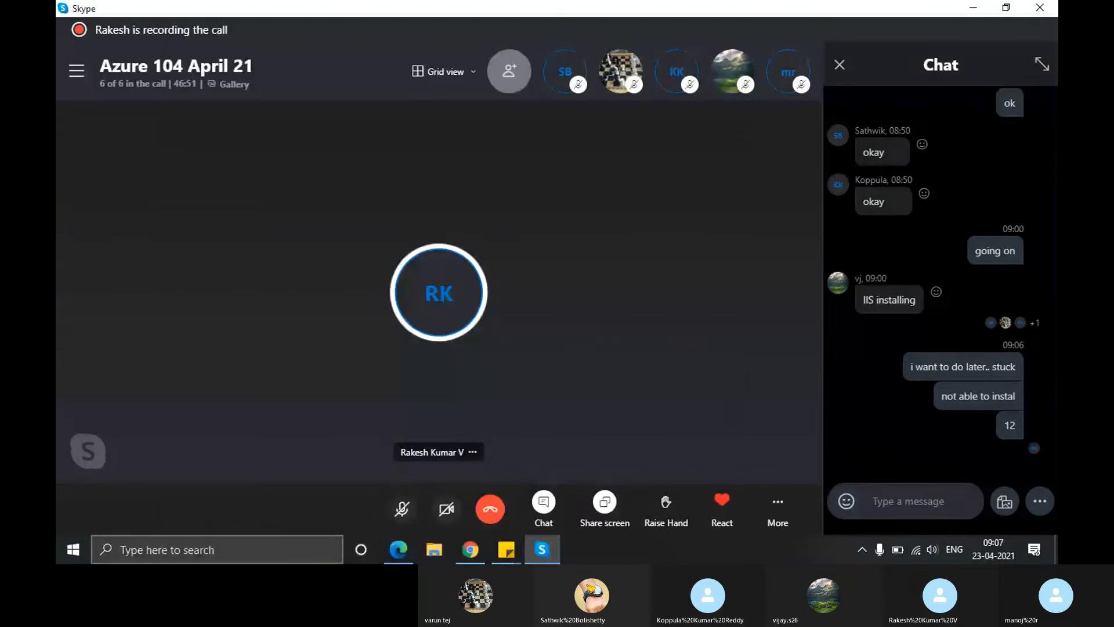
mouse_move(475, 559)
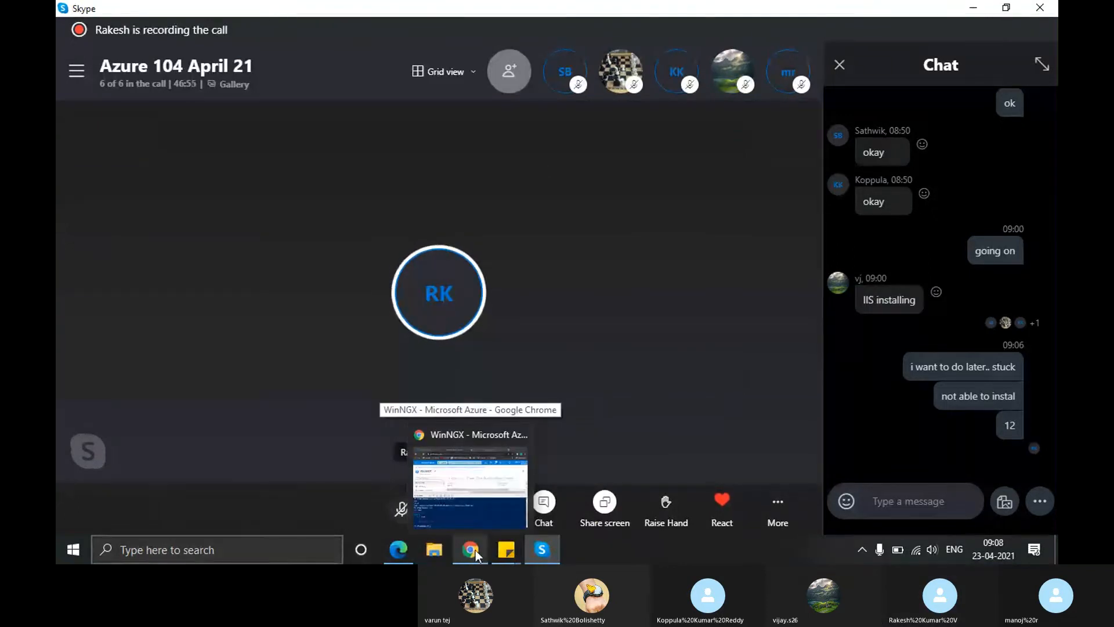
left_click(479, 556)
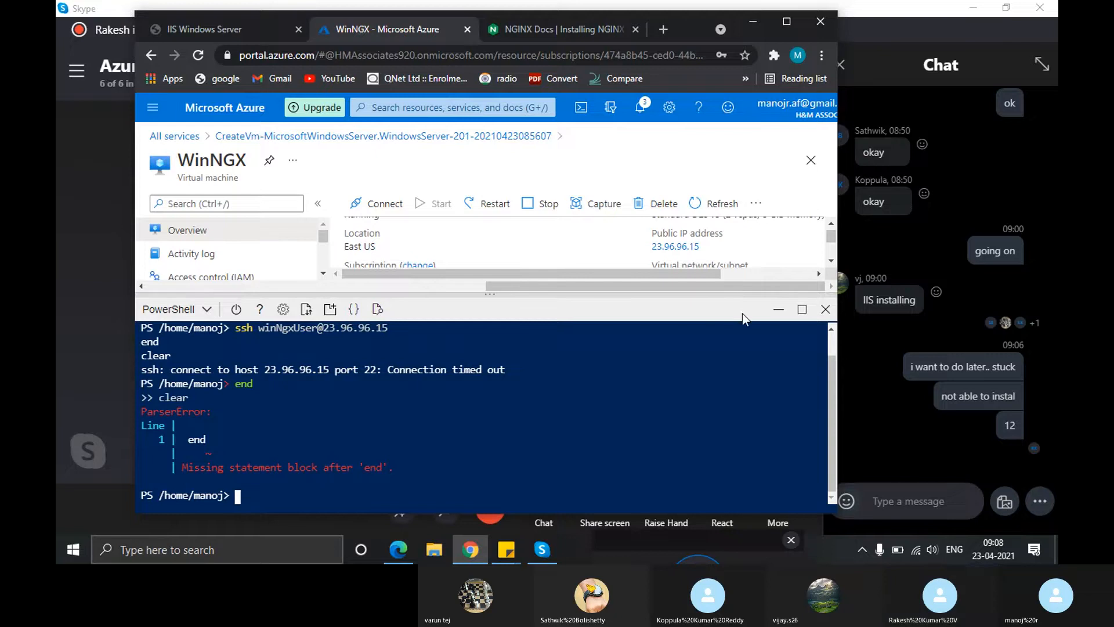
left_click(777, 313)
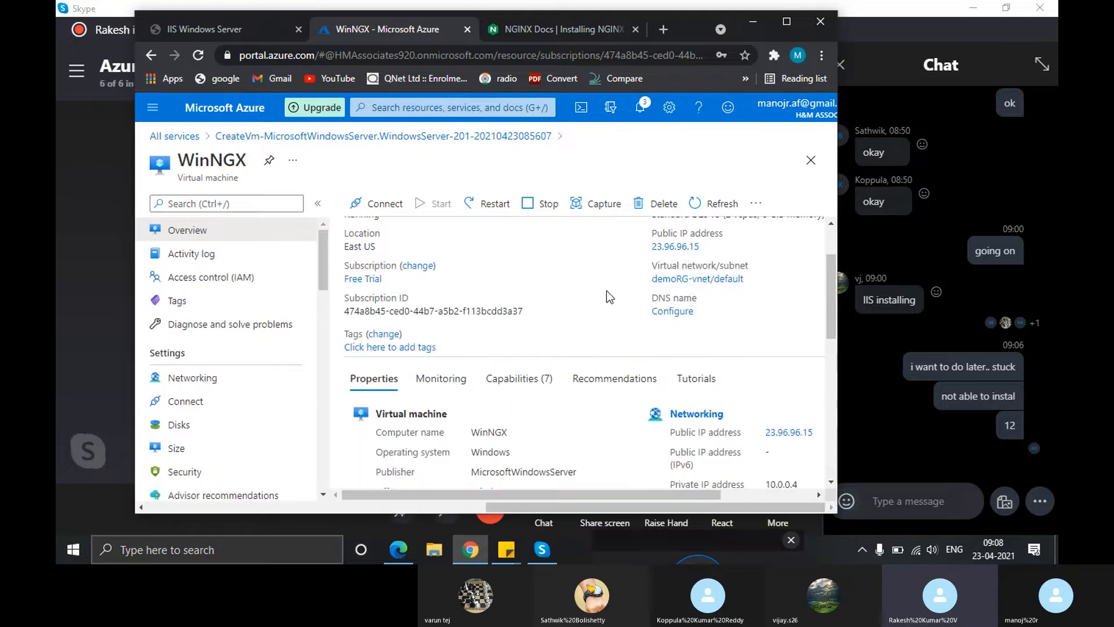
Maximize the browser window and bring the full WinNGX overview with its essentials and networking properties into view.
left_click(787, 21)
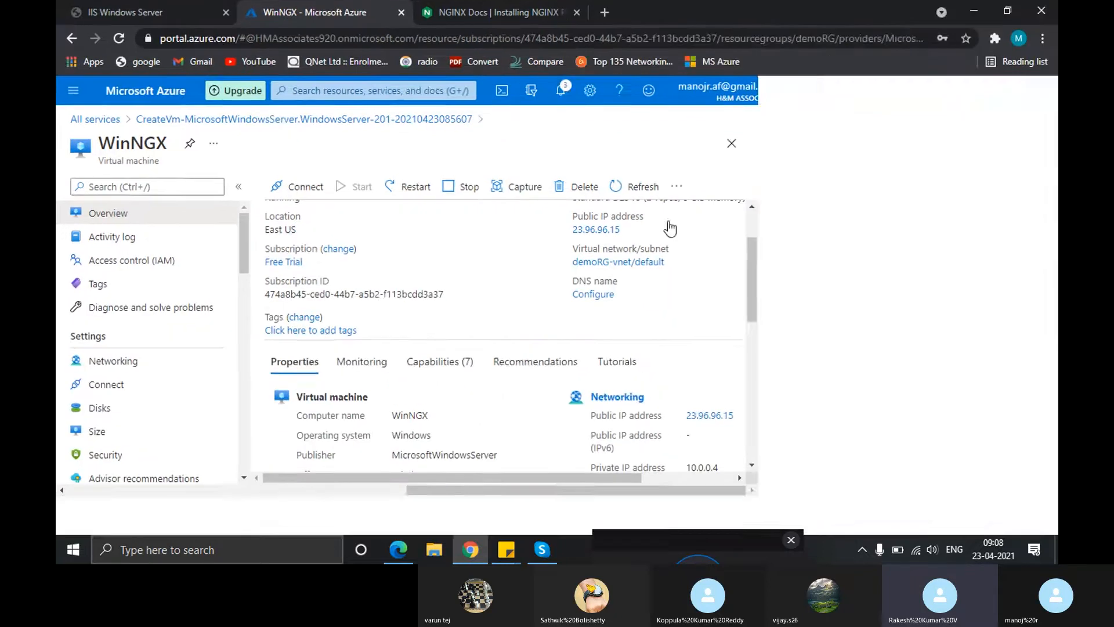
scroll(756, 357, "up", 2)
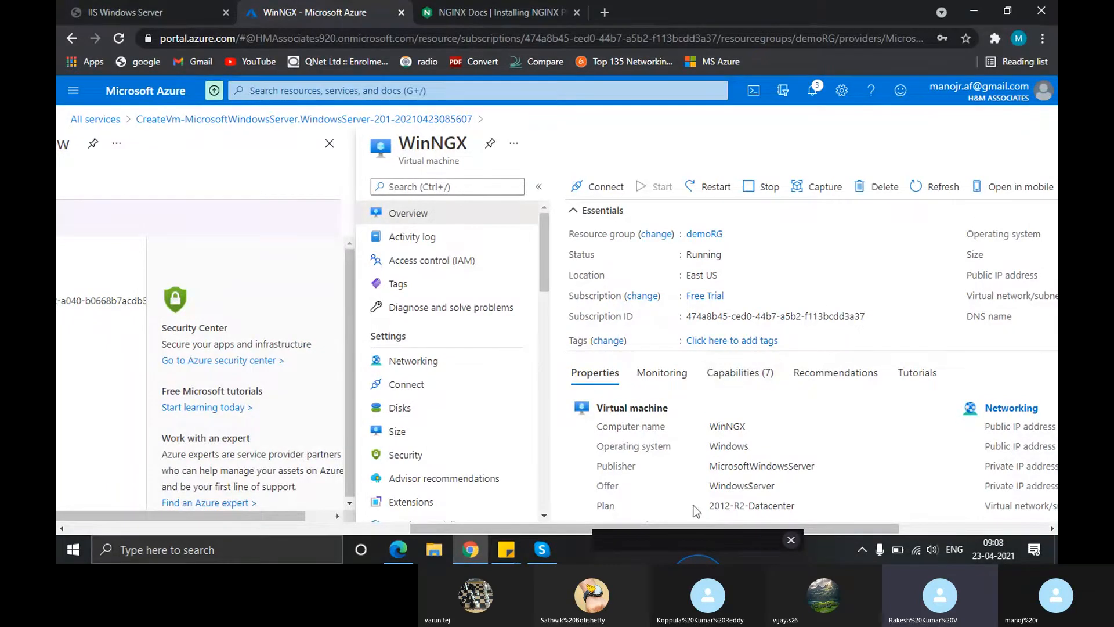
left_click_drag(708, 527, 846, 531)
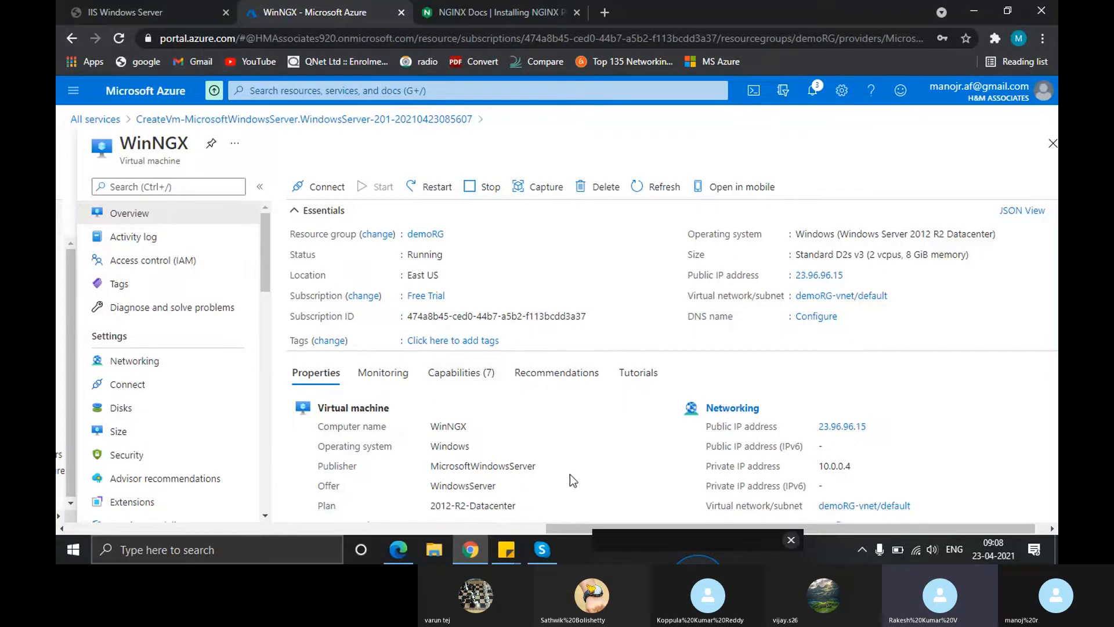
Open the Windows Run dialog over the WinNGX overview page.
left_click(85, 545)
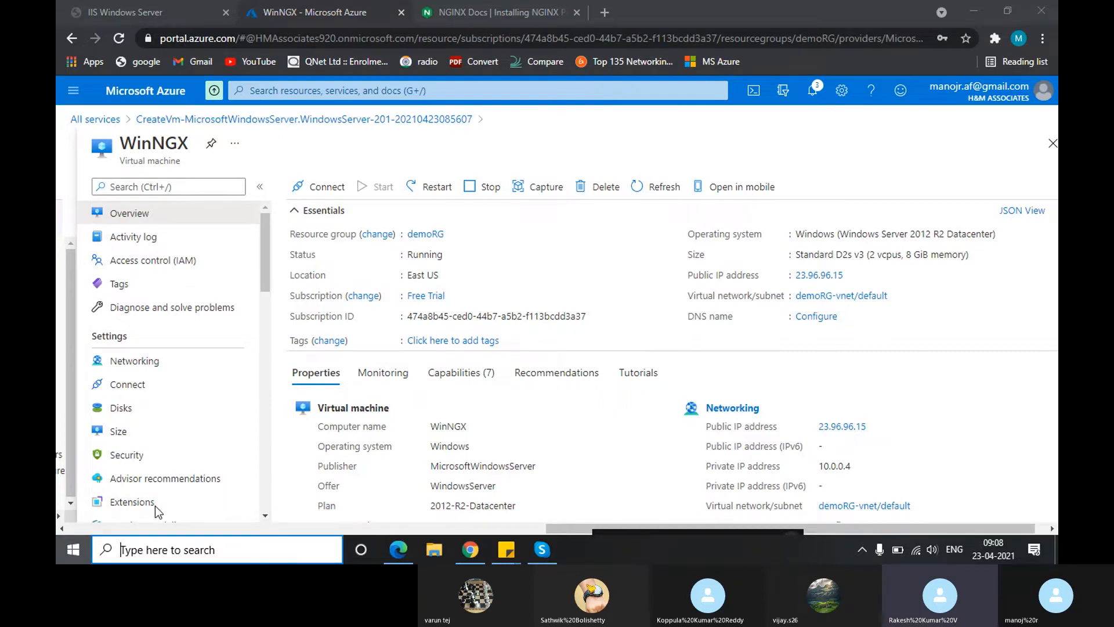
key("super")
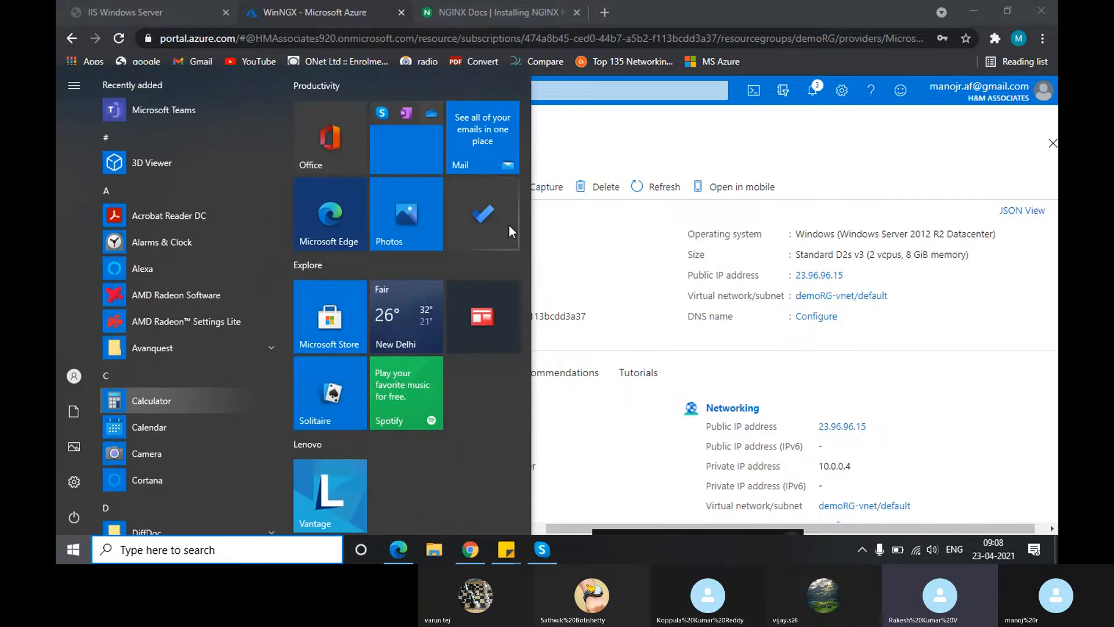
key("super+r")
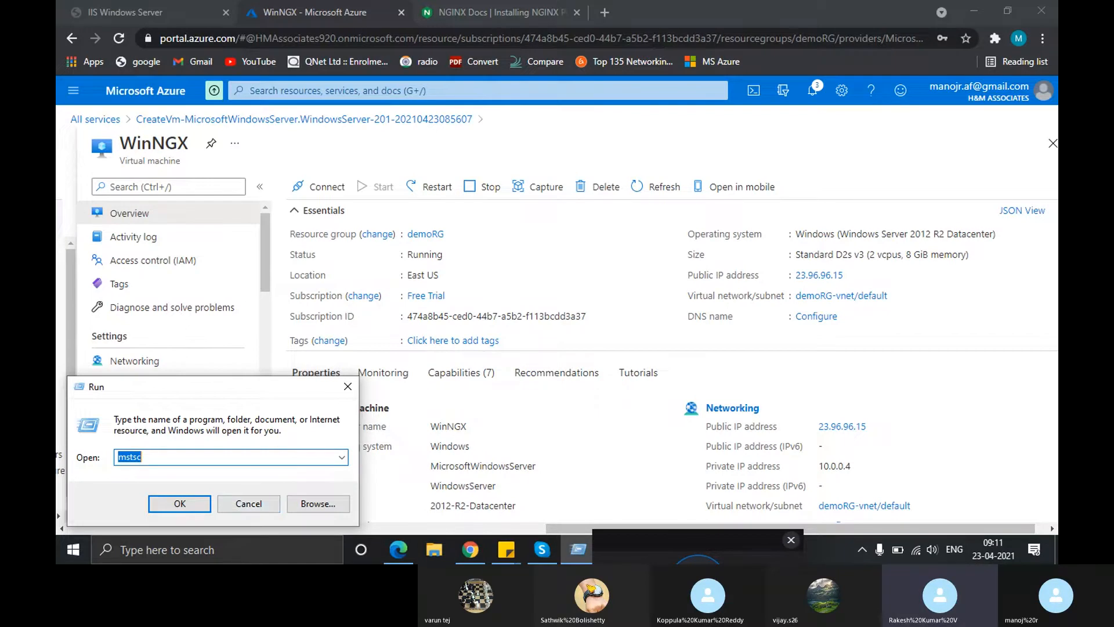
left_click(706, 539)
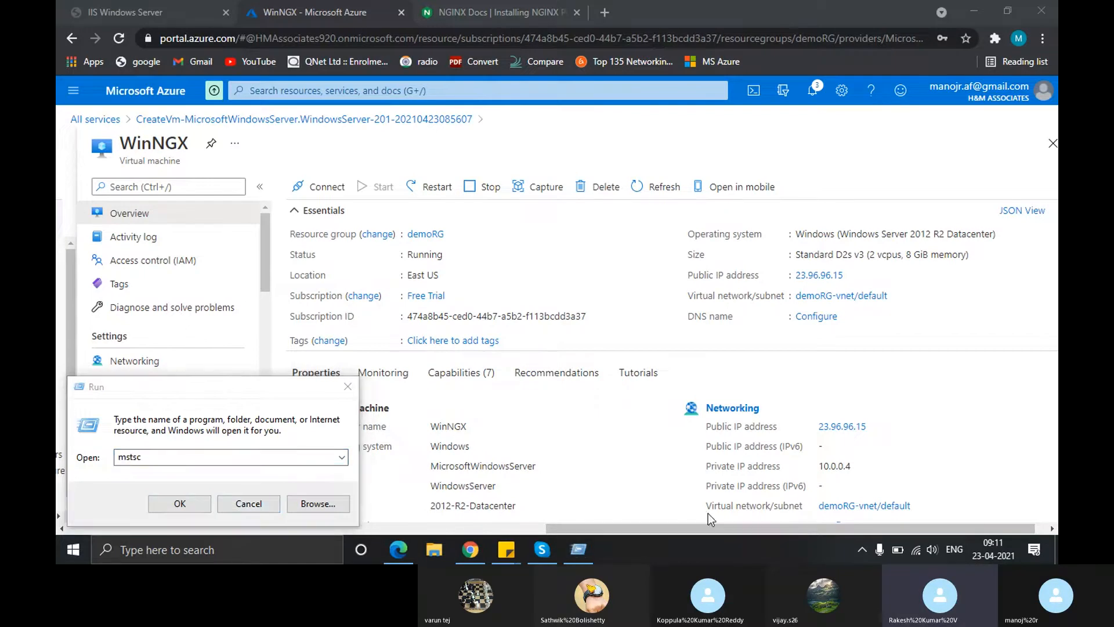
Switch to Skype and send a thumbs-up reaction to the group call.
left_click(542, 550)
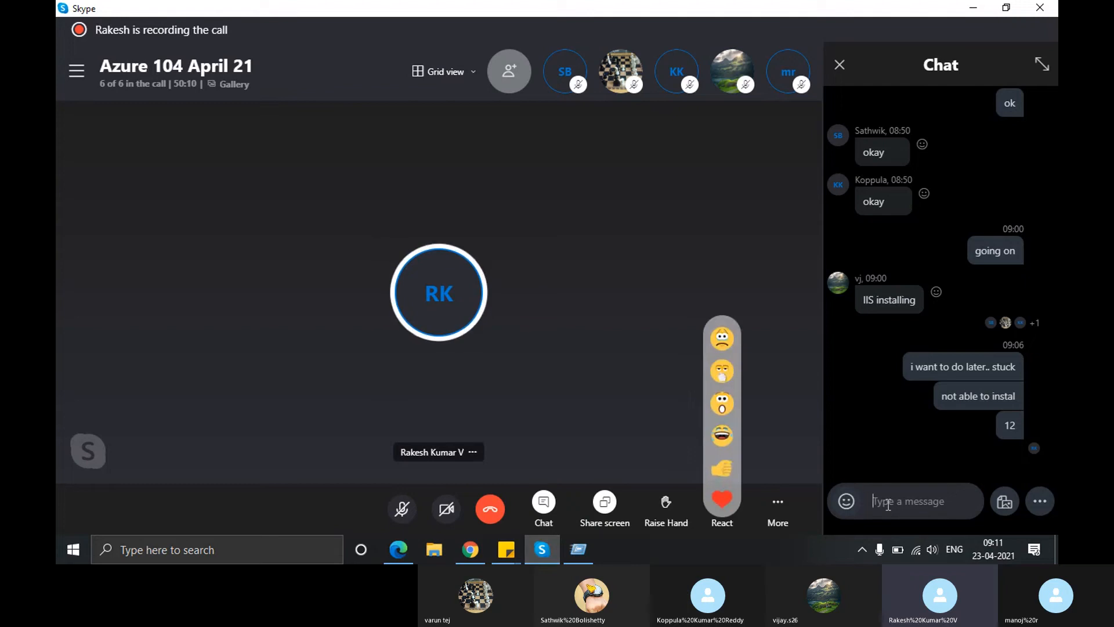
left_click(723, 468)
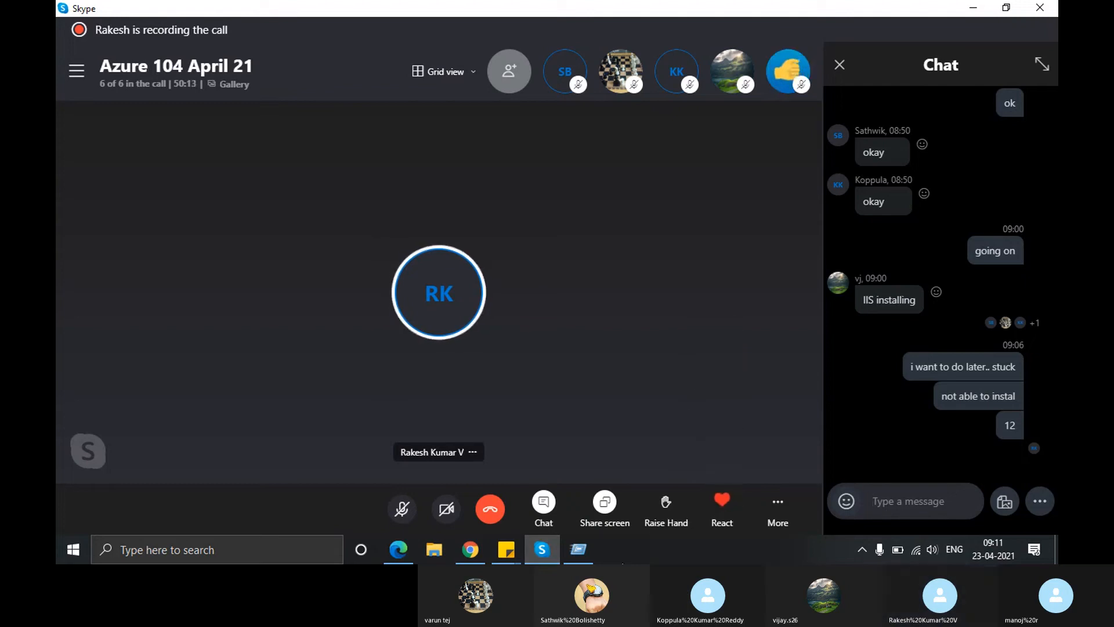
left_click(473, 550)
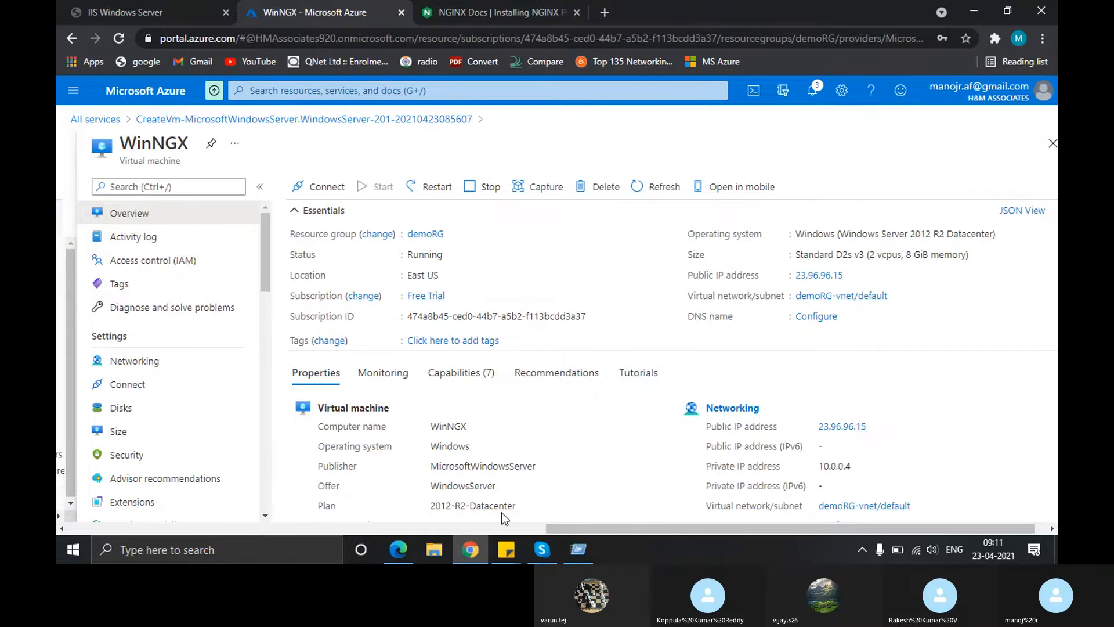
left_click(541, 551)
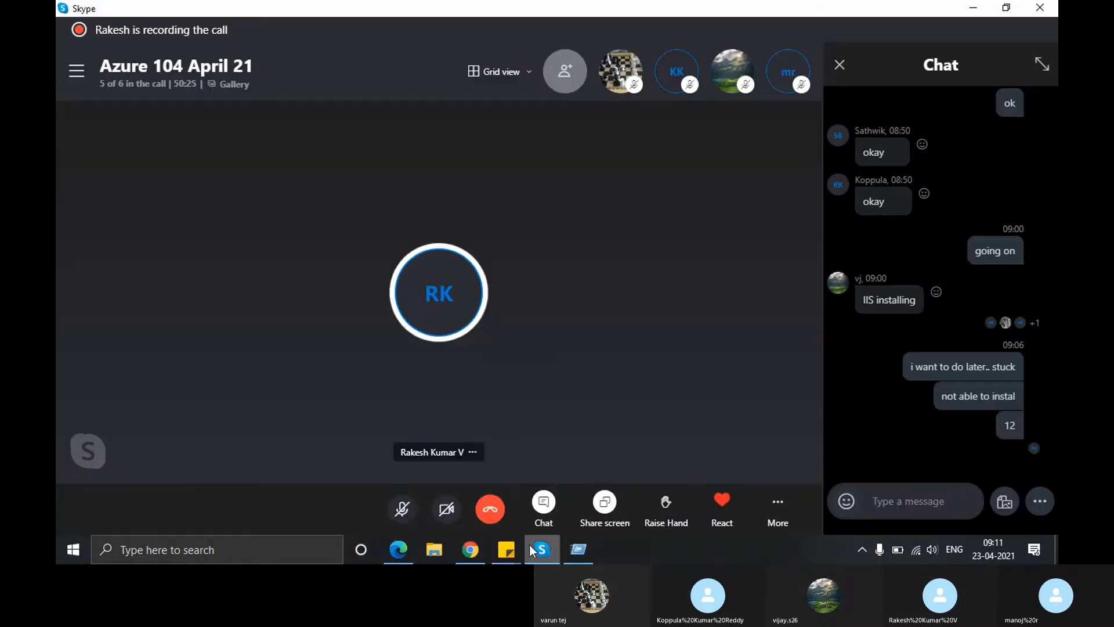
Unmute the microphone in the Skype group call and mute it again.
left_click(402, 511)
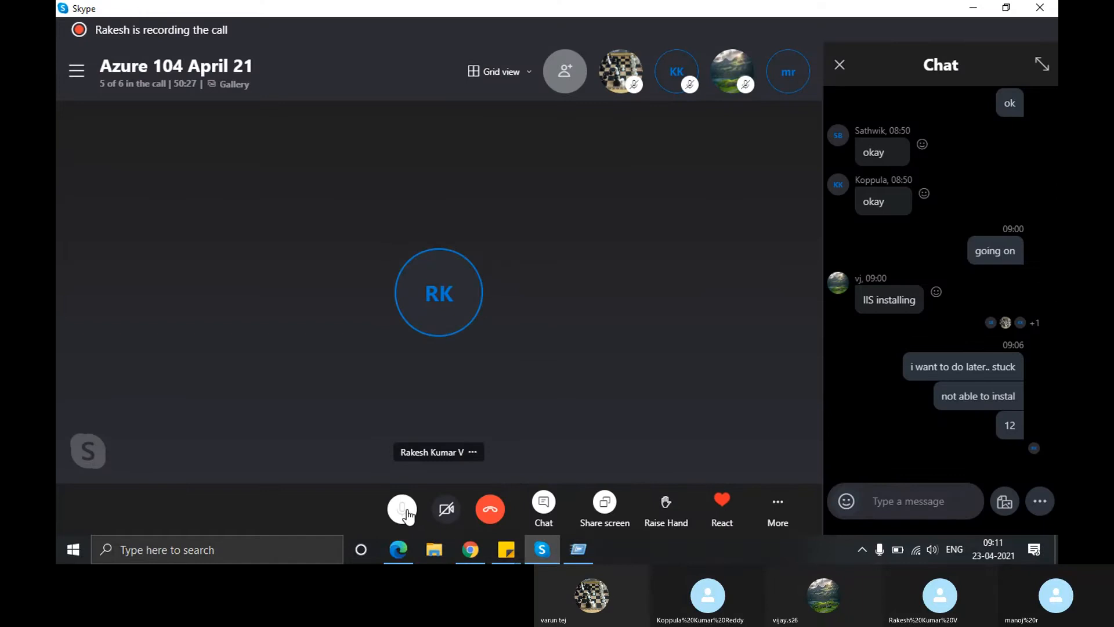
left_click(403, 511)
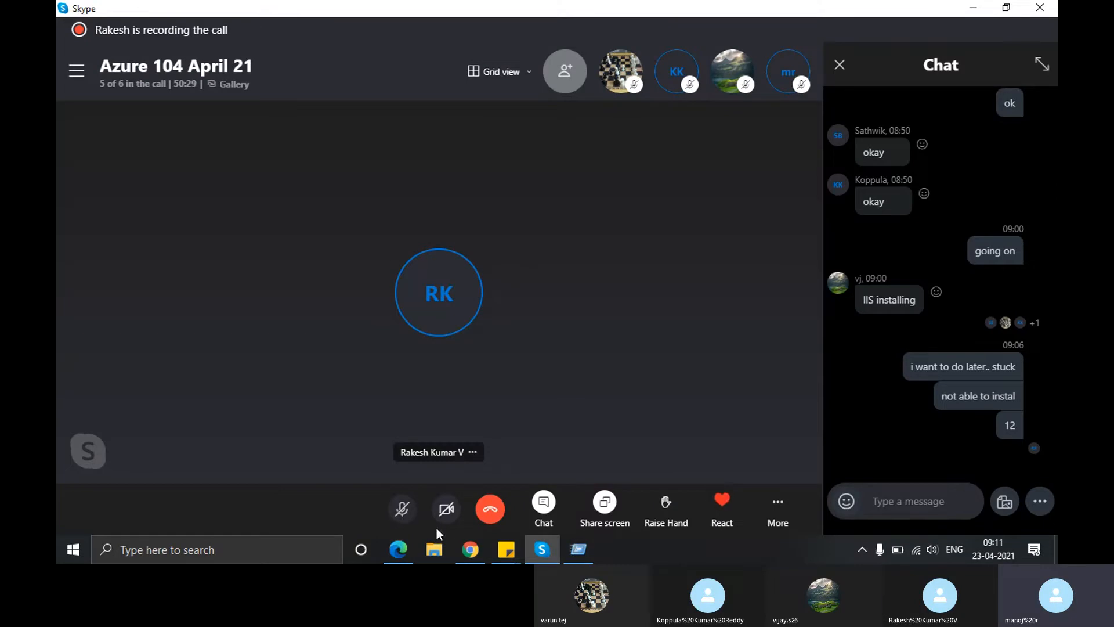
mouse_move(541, 555)
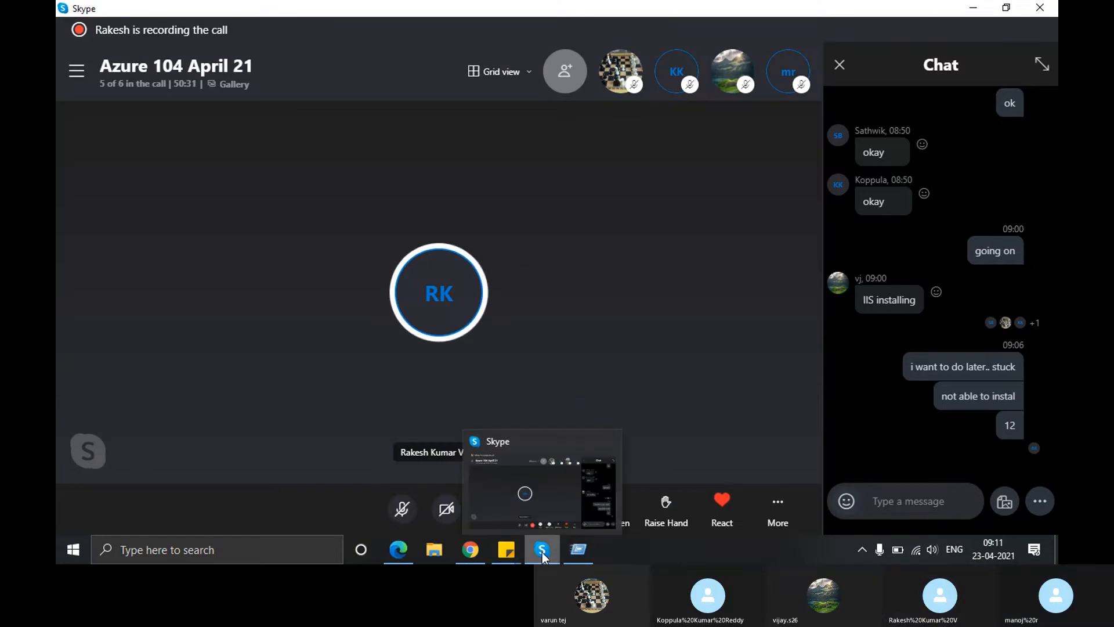
Check the Skype call chat for new messages and return to the WinNGX overview in Chrome.
left_click(476, 551)
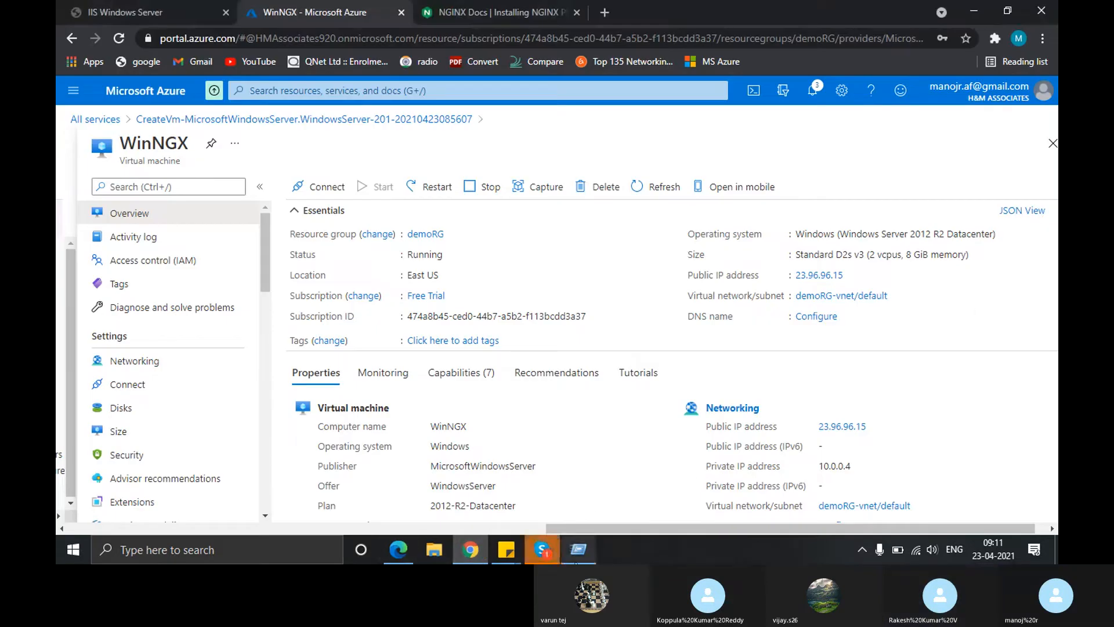
left_click(548, 553)
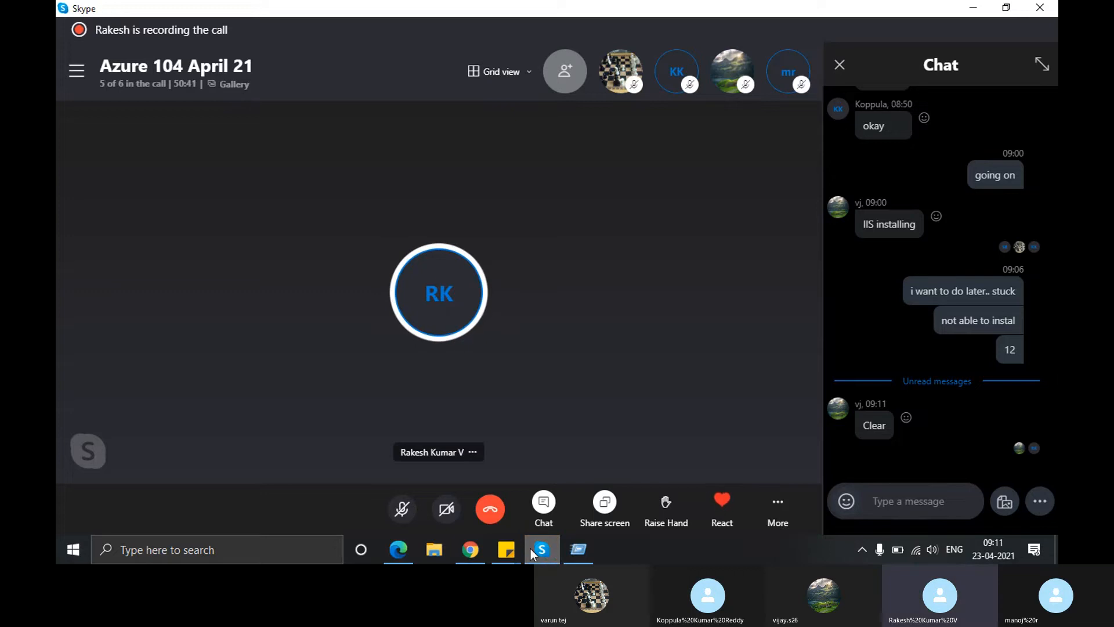
left_click(478, 551)
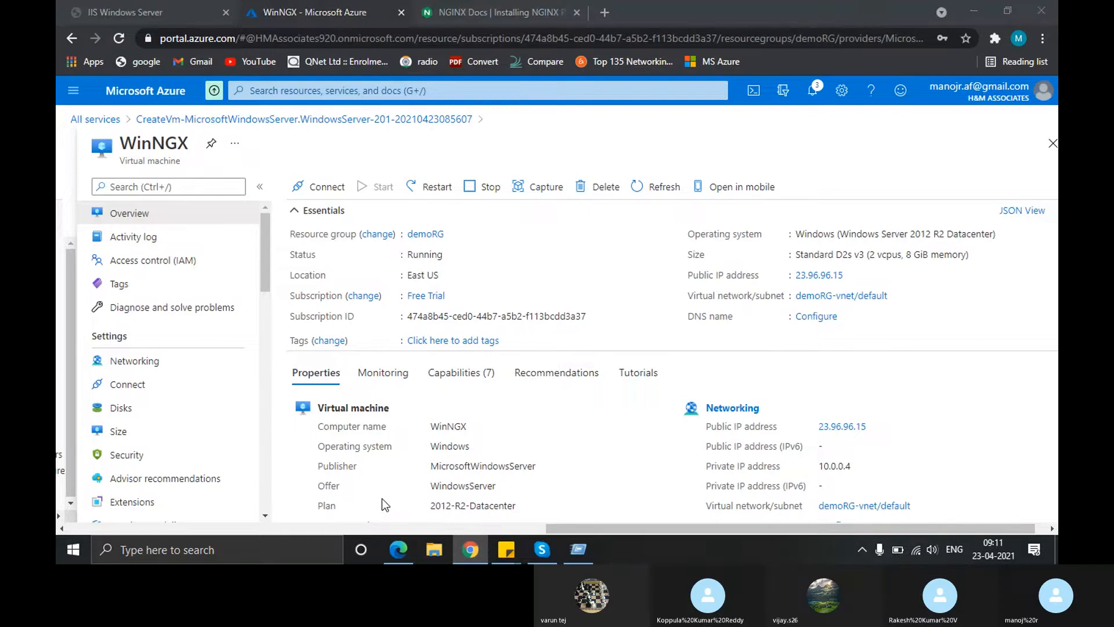
Search Windows for Remote Desktop Connection, launch it, and copy the WinNGX virtual machine's public IP address.
key("super")
type("rz")
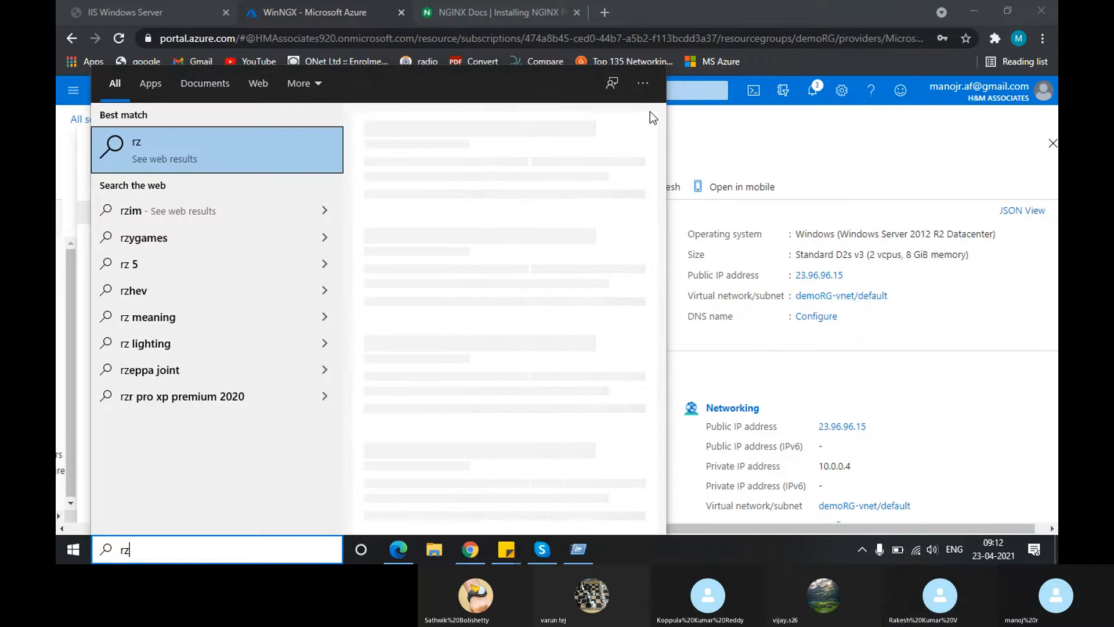
key("BackSpace")
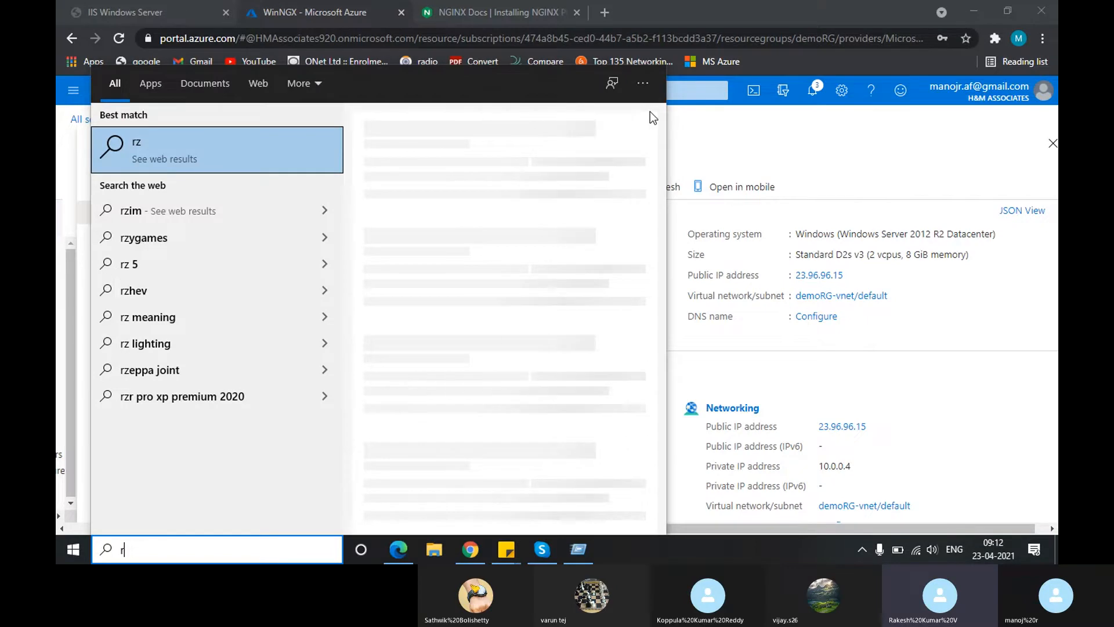
type("emote")
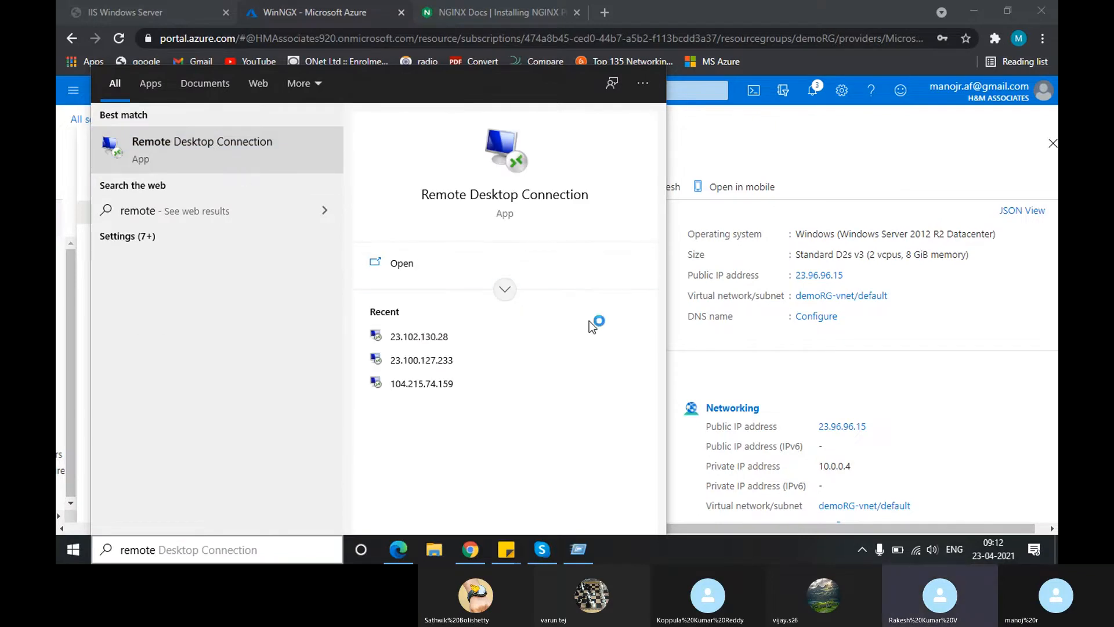
left_click(852, 277)
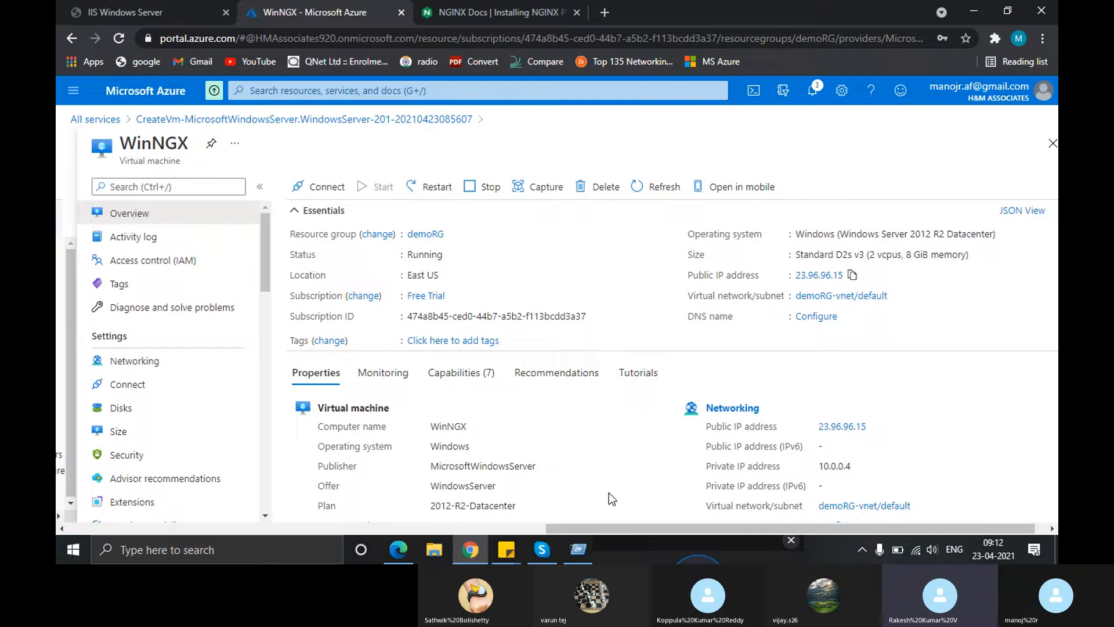
Bring up the waiting Run dialog, switch to Skype and stop sharing the screen in the group call.
left_click(586, 546)
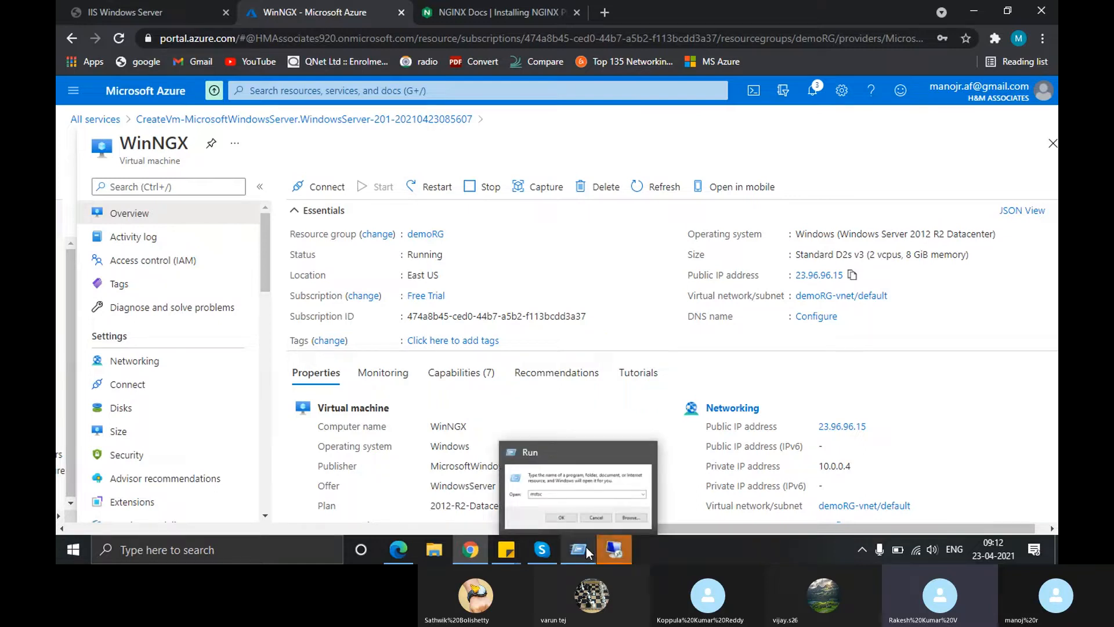
left_click(587, 547)
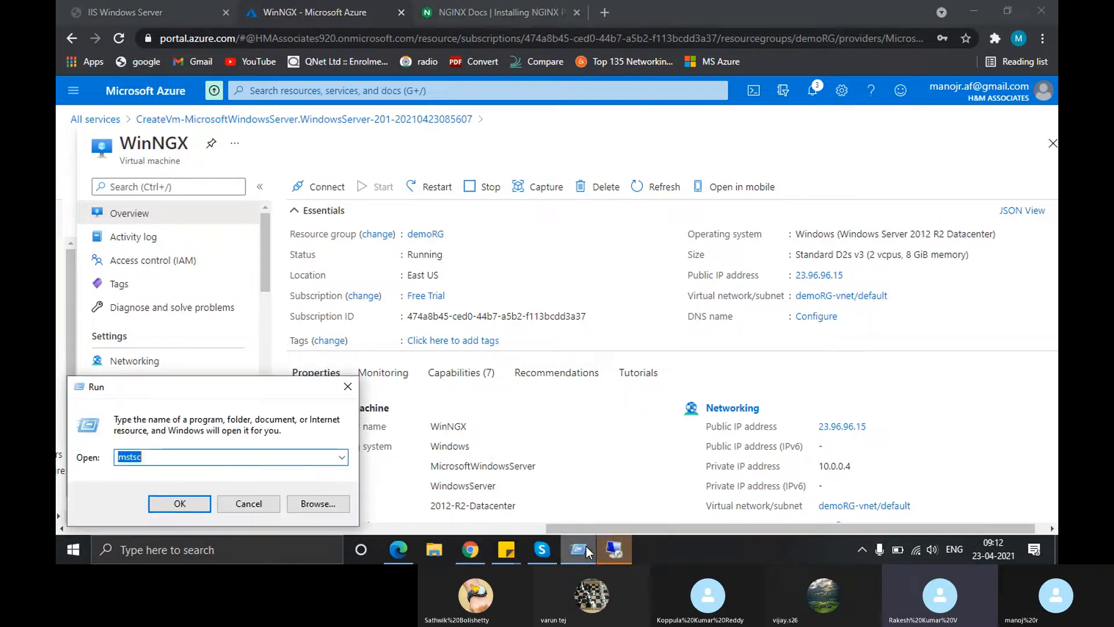
left_click(542, 550)
left_click(605, 502)
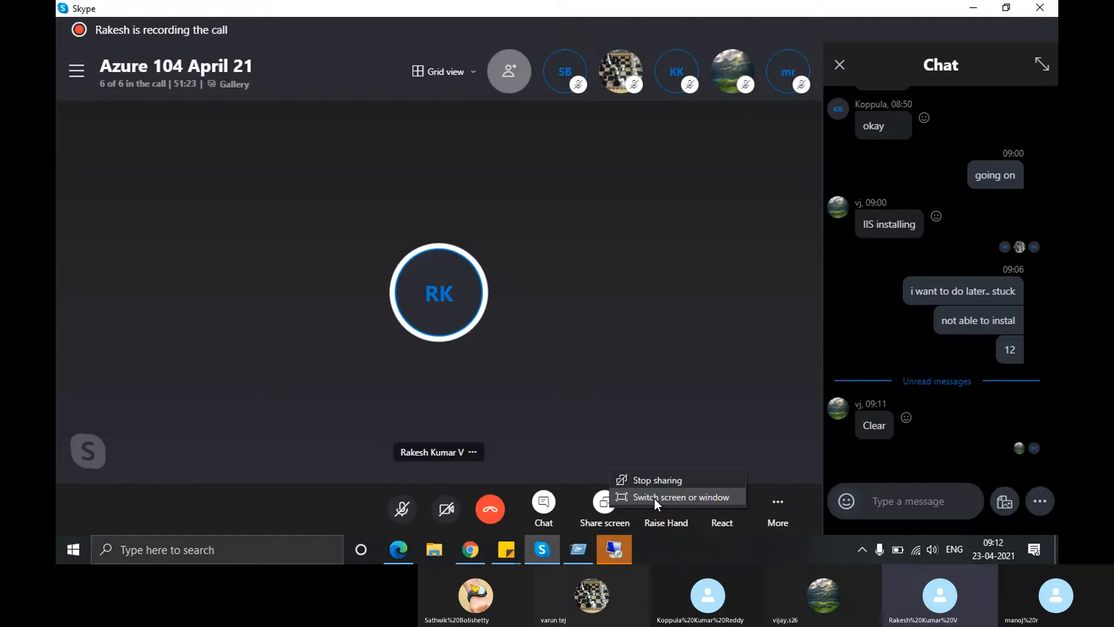
left_click(653, 483)
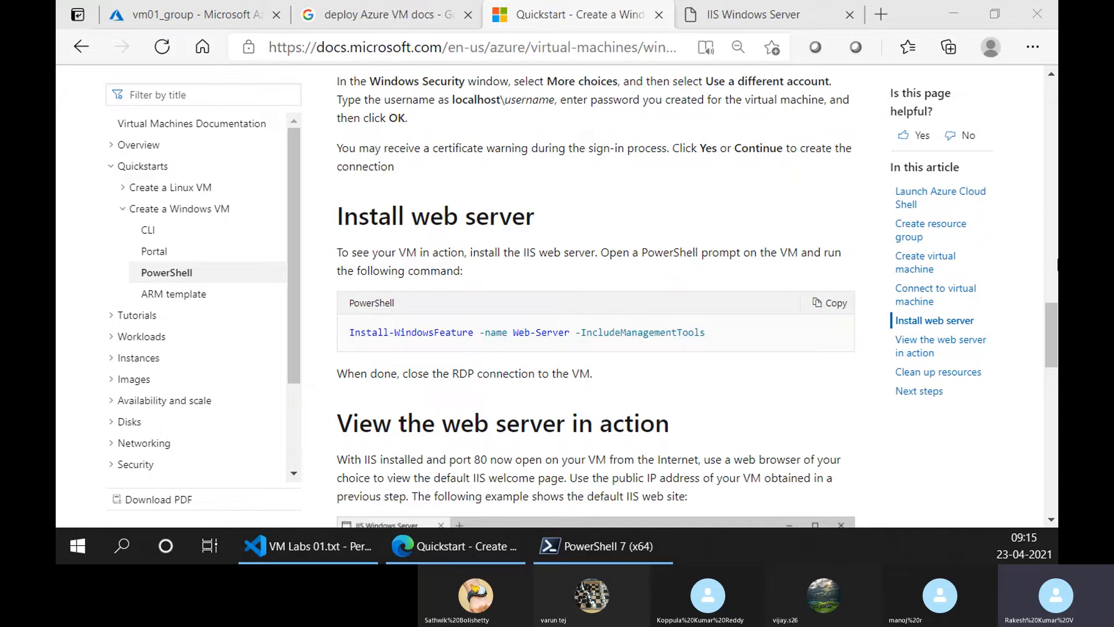
Close the Quickstart documentation and IIS Windows Server pages in the browser.
left_click(658, 14)
left_click(659, 14)
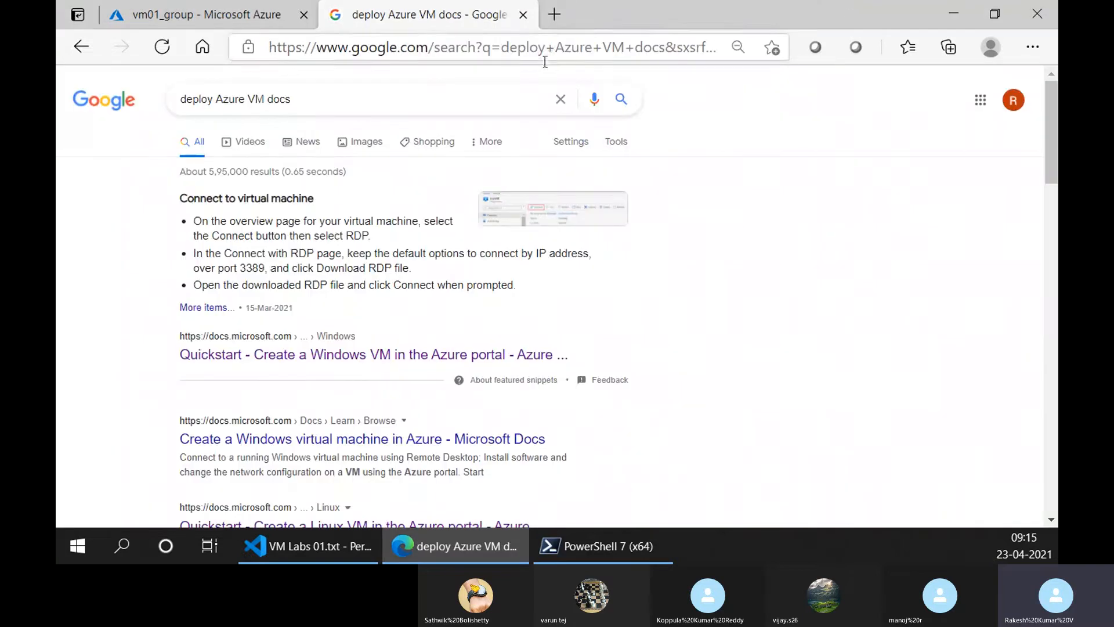
scroll(507, 462, "down", 5)
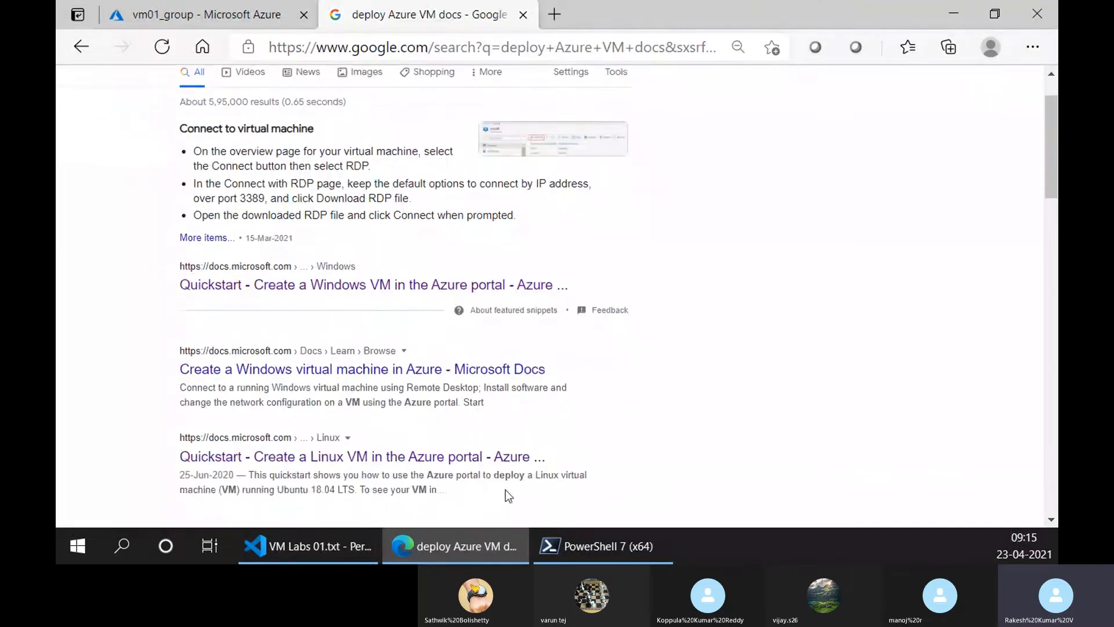
Switch to VM Labs 01.txt in Visual Studio Code and change the RDP line under Connecting to VMs to "RDP worked".
key("alt+Tab")
left_click_drag(226, 204, 168, 204)
type("wor")
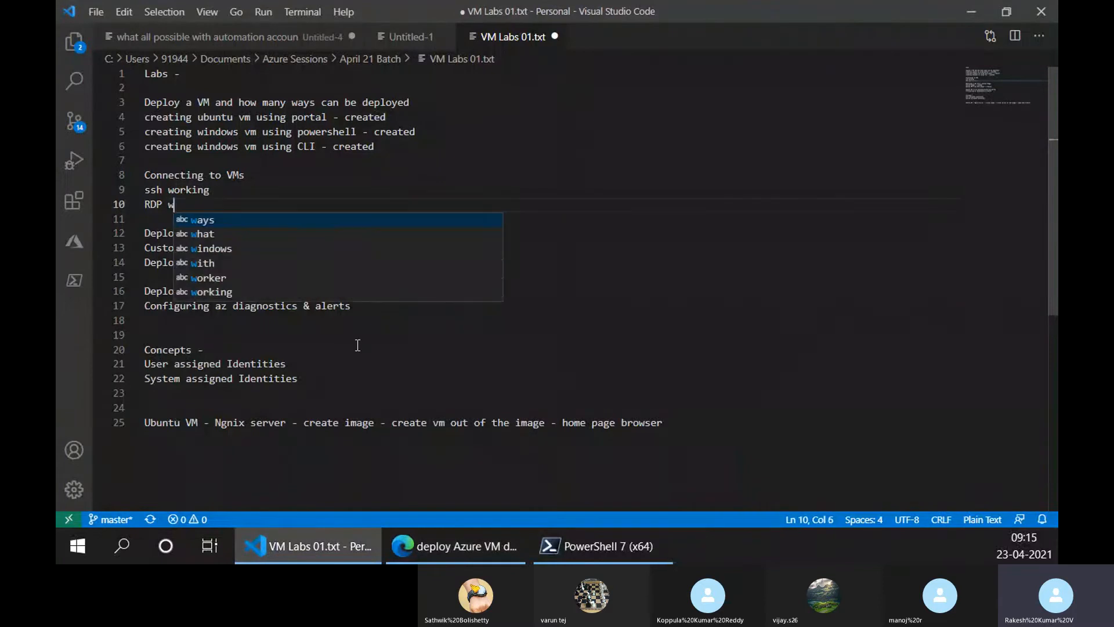
type("ked")
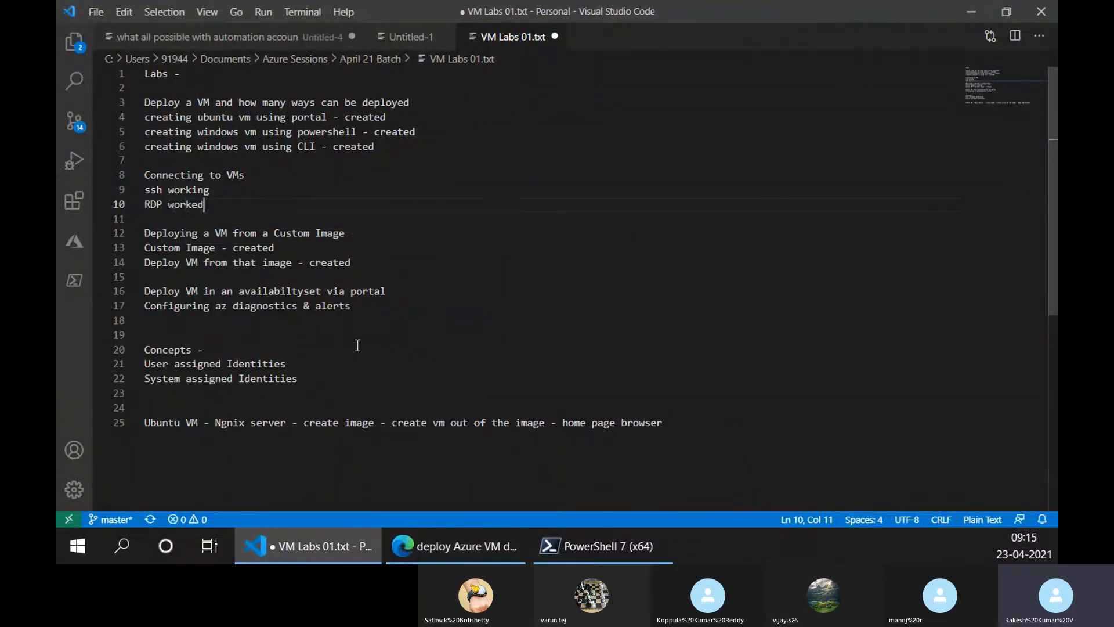
Change the ssh line under Connecting to VMs to "ssh worked".
key("Up")
key("End")
key("BackSpace")
key("BackSpace")
key("BackSpace")
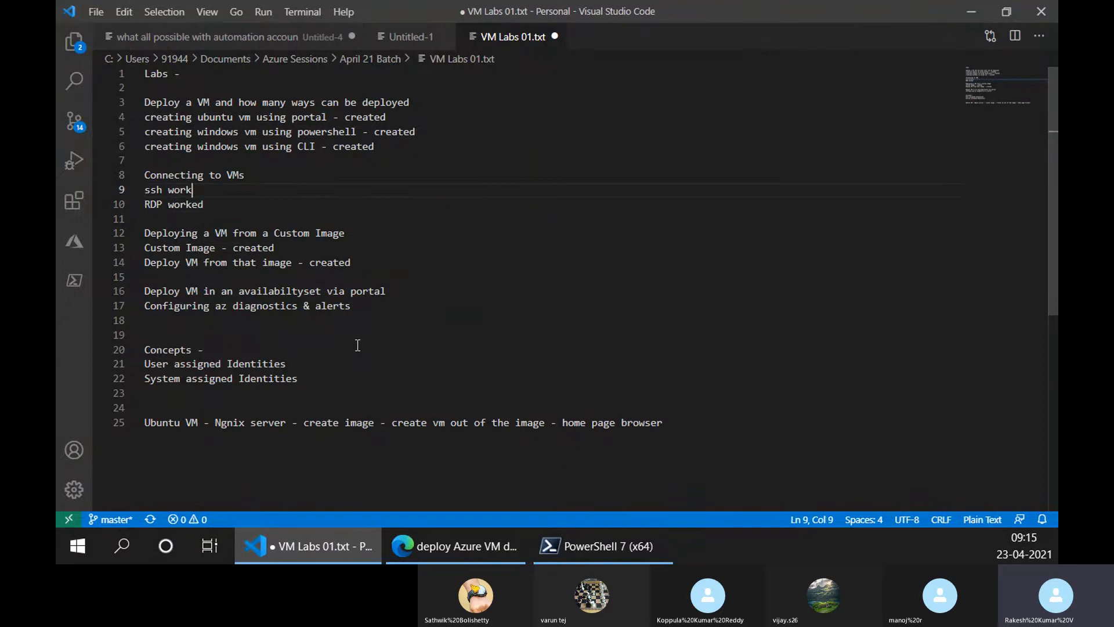
type("ed")
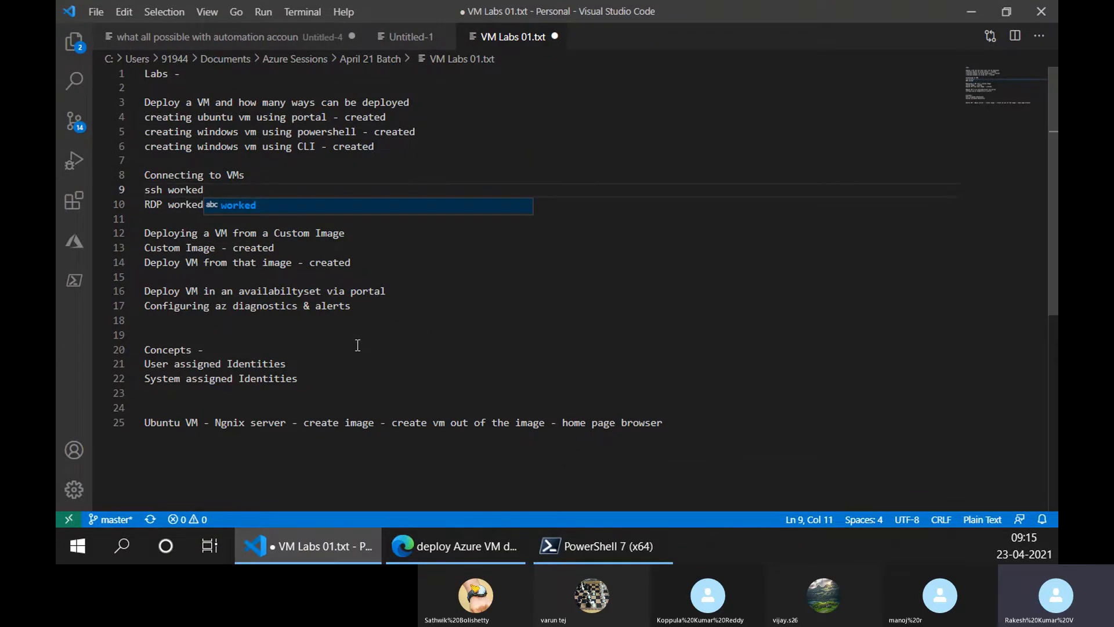
key("Escape")
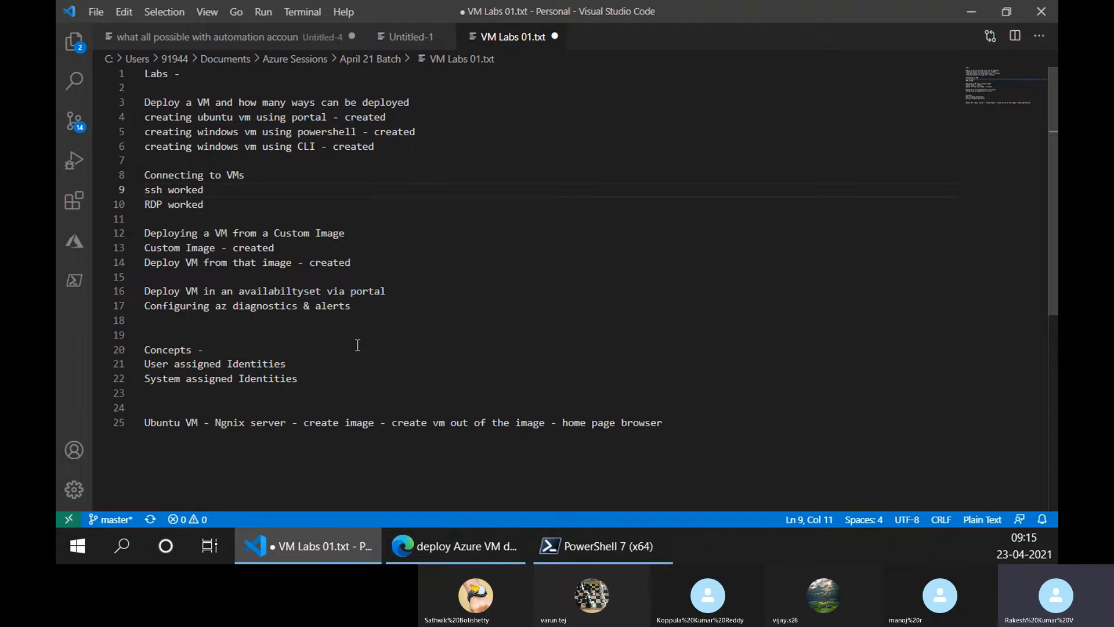
Review the lab list entries on deploying from a custom image and deploying a VM in an availability set.
key("Down")
key("Down")
key("Down")
key("Right")
key("ctrl+Right")
key("ctrl+Right")
key("ctrl+Right")
key("ctrl+Right")
key("ctrl+Right")
key("Down")
key("Down")
key("Down")
key("Down")
key("ctrl+Right")
key("ctrl+Right")
key("ctrl+Right")
key("ctrl+Right")
key("ctrl+Right")
key("ctrl+Right")
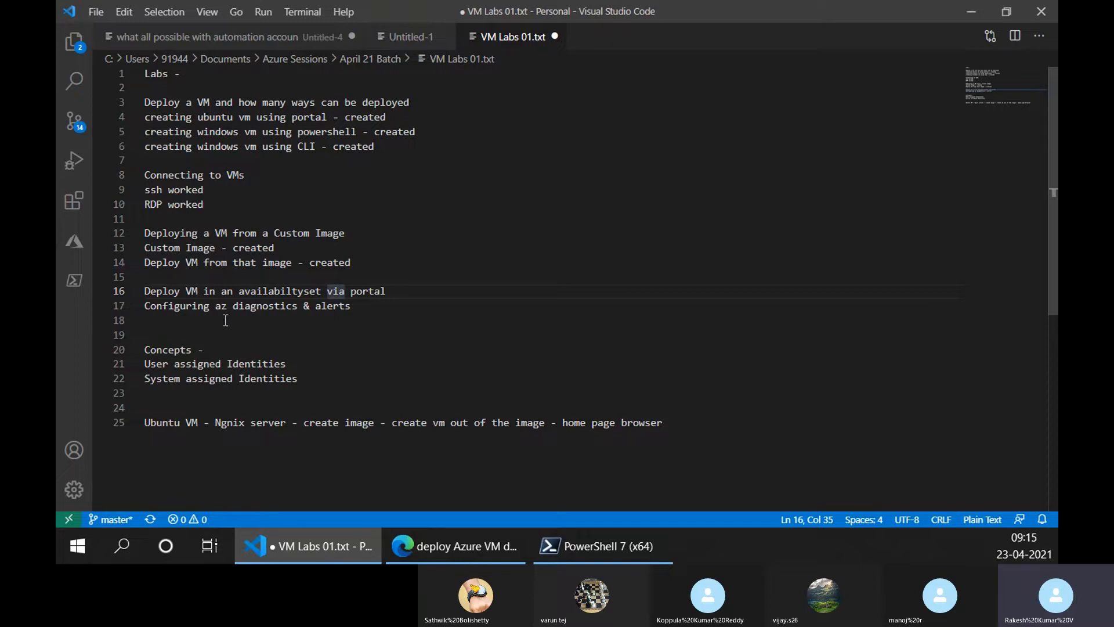
scroll(198, 360, "down", 1)
scroll(198, 363, "up", 1)
In the Azure portal in Edge, start creating a resource from vm01_group and open the Ubuntu Server 18.04 LTS virtual machine form.
left_click(476, 546)
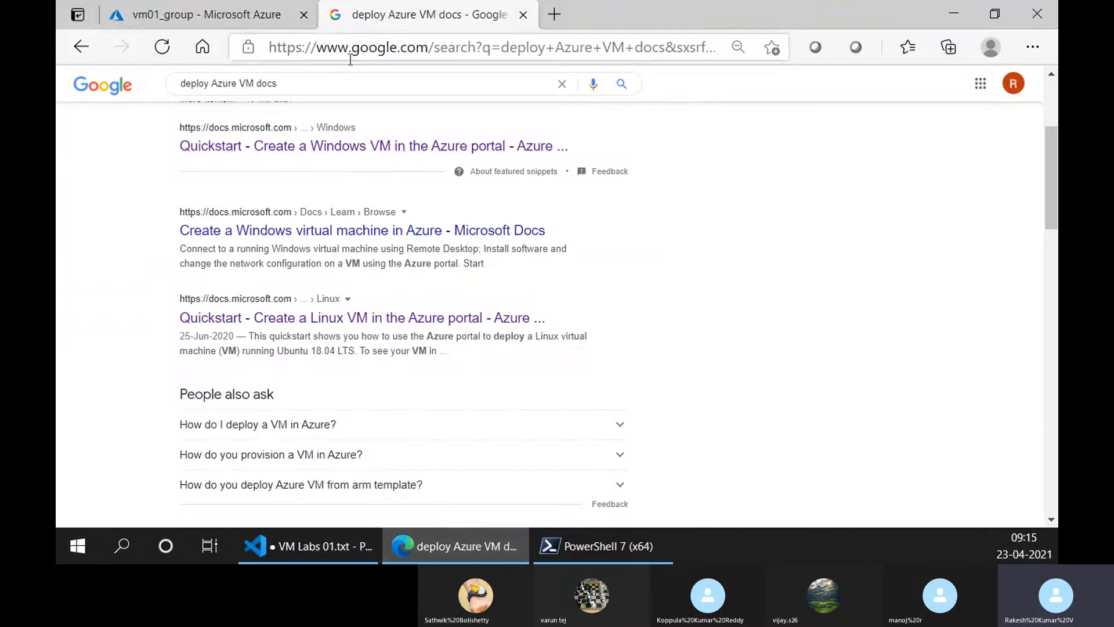
left_click(197, 15)
left_click(317, 179)
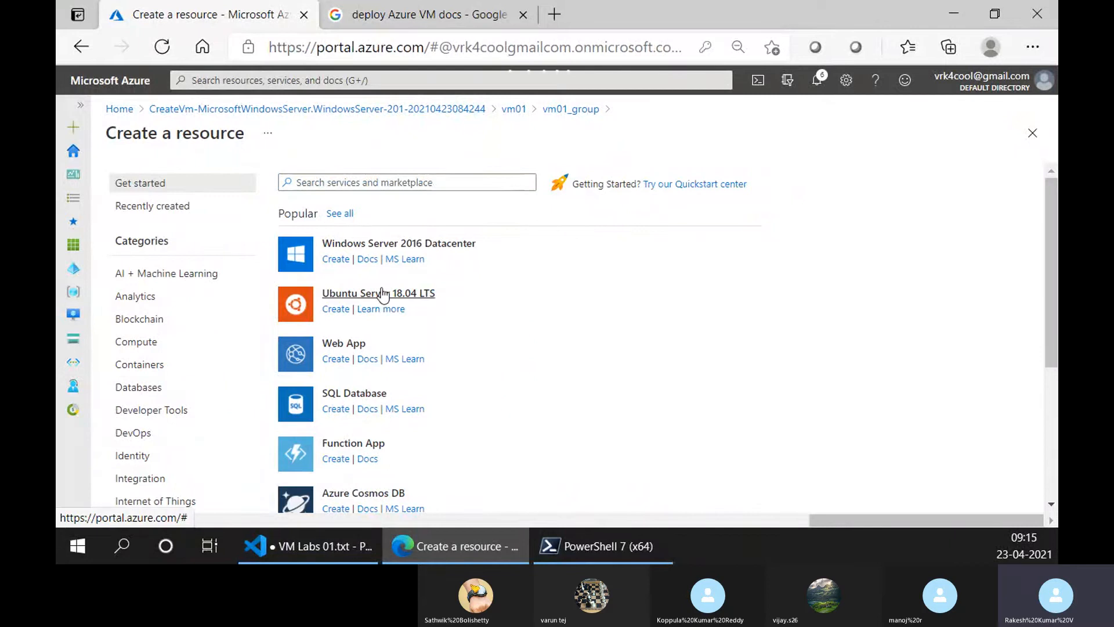
left_click(377, 295)
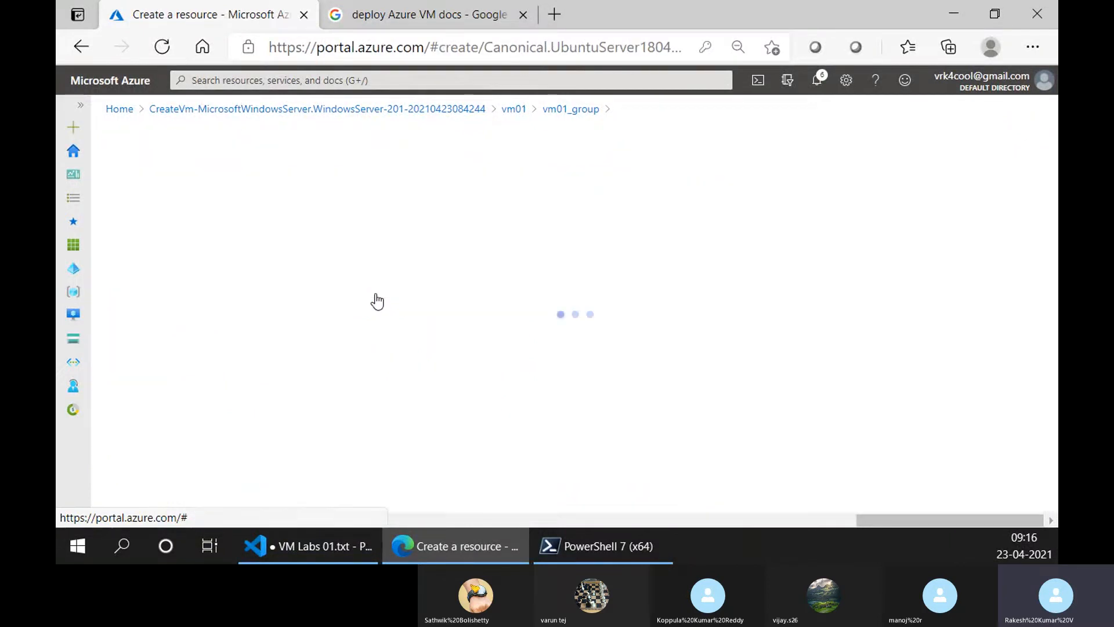
scroll(374, 383, "down", 2)
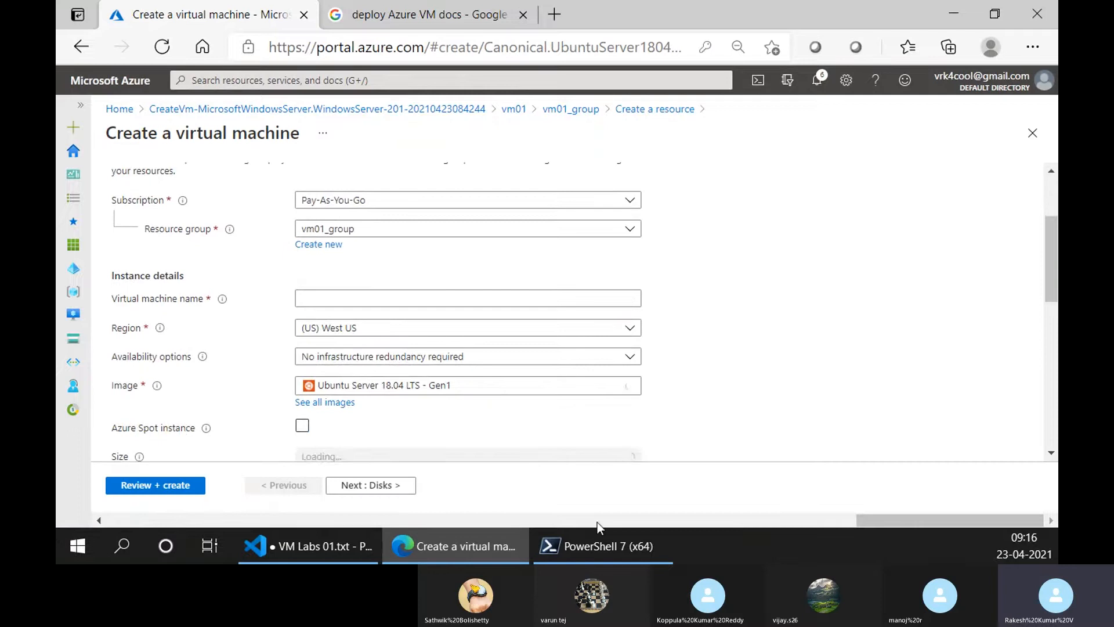
Switch to the blank Untitled-1 file in Visual Studio Code and write "availabiltyset", a blank line and "10 vms HA complaint".
left_click(363, 548)
left_click(681, 425)
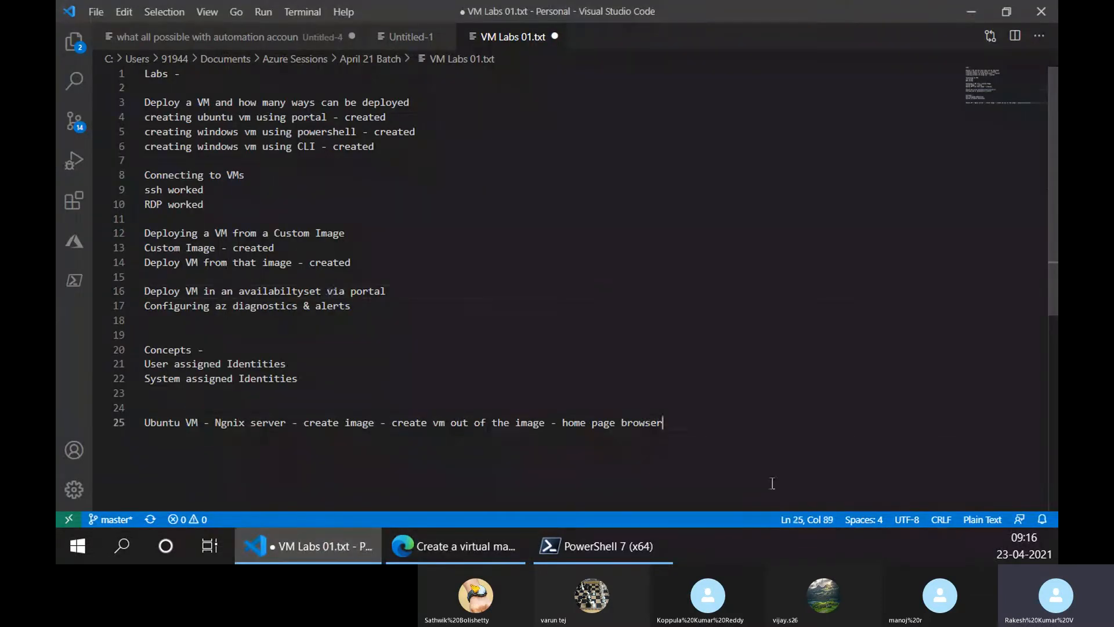
left_click(400, 44)
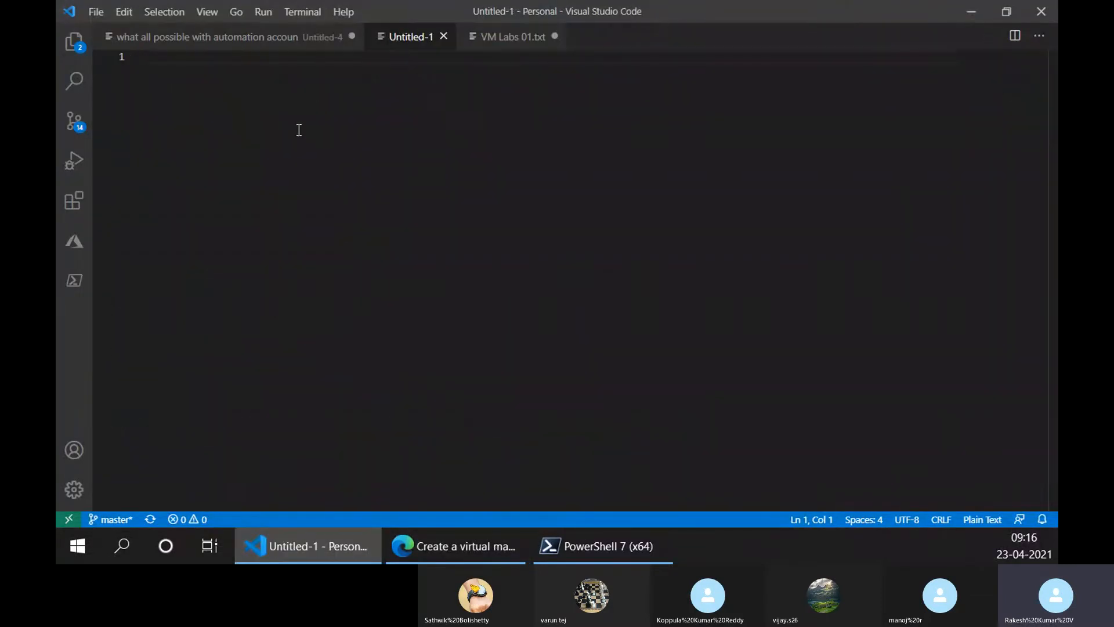
type("availabiltyset")
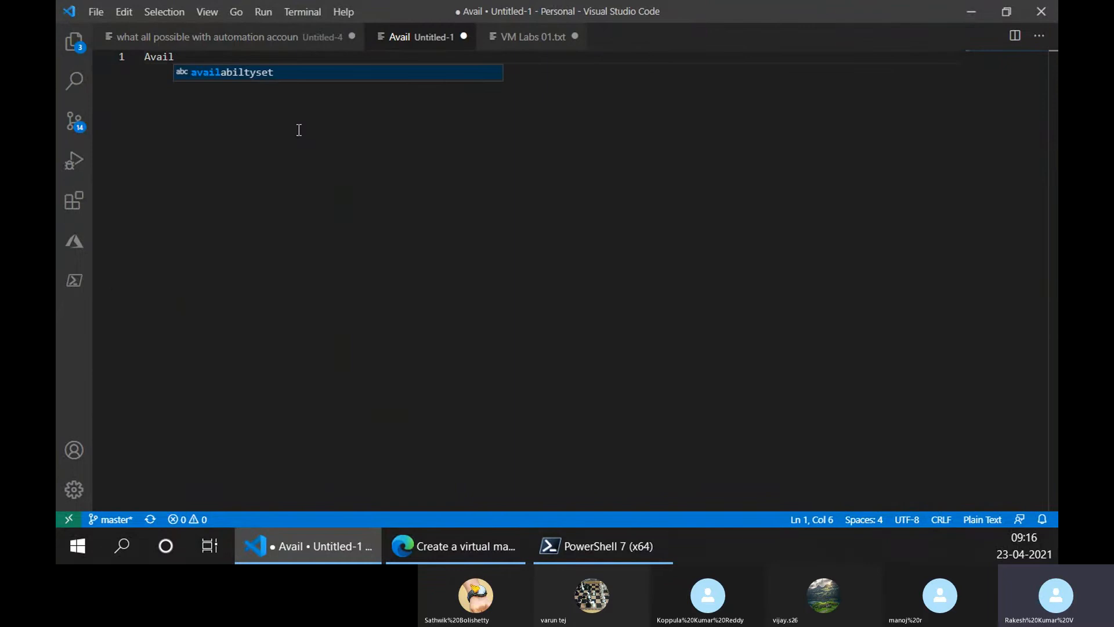
key("Return")
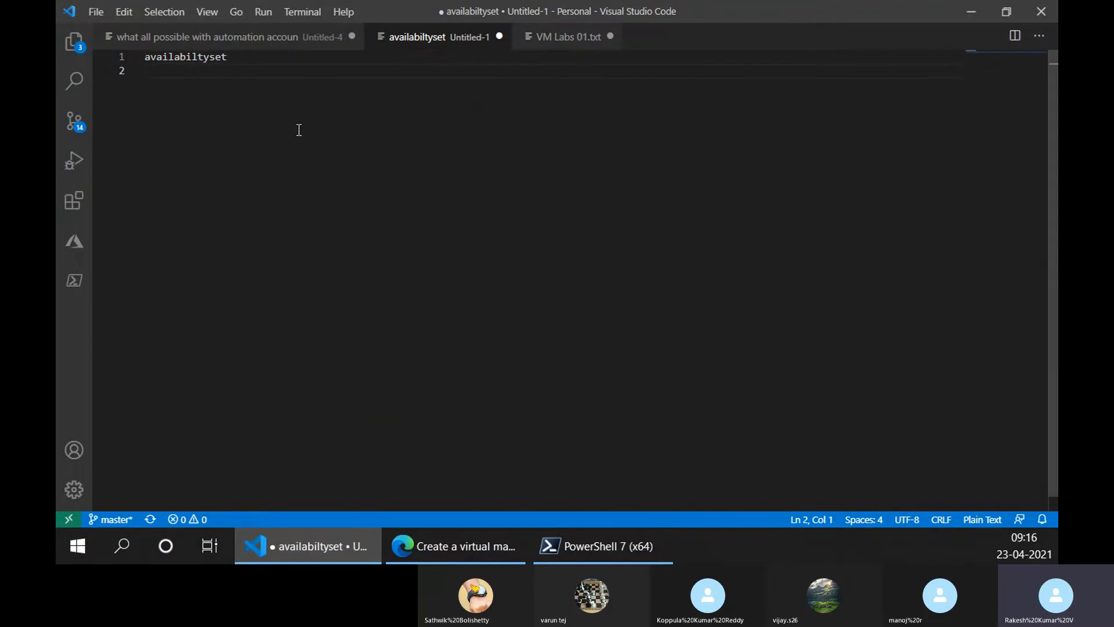
key("Return")
type("10 vms HA com")
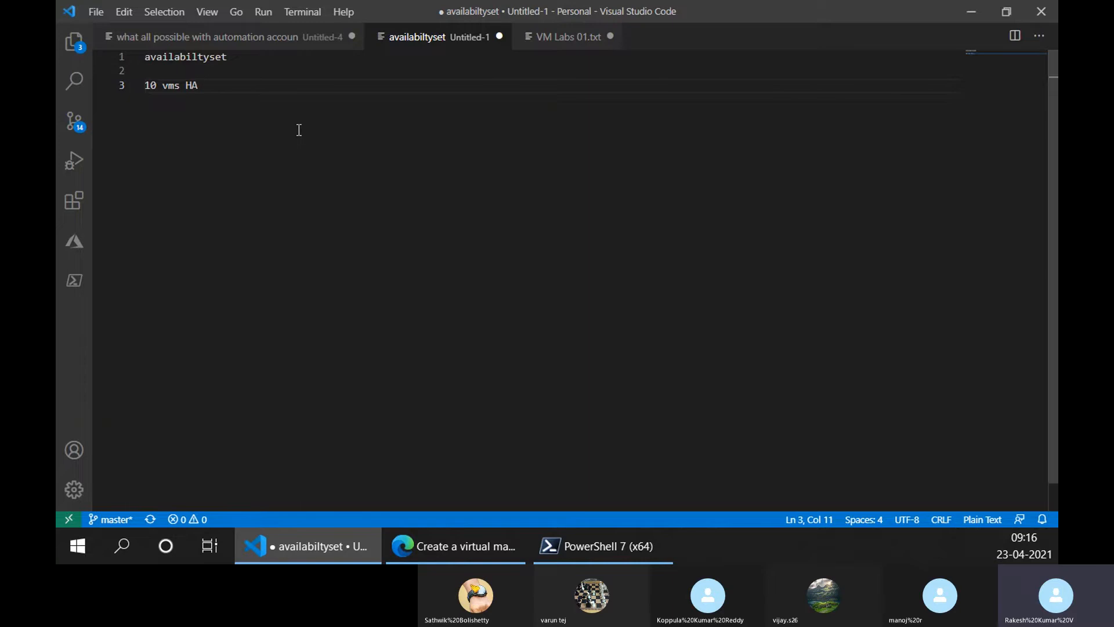
type("pli")
type("int")
key("Return")
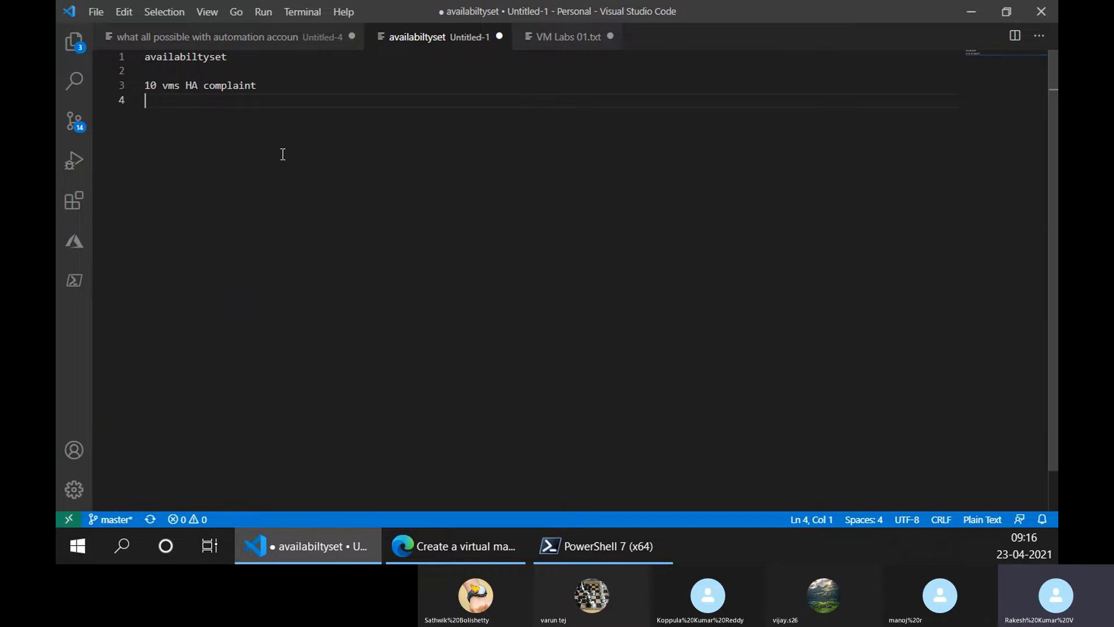
Extend the first line of the notes to "availabiltyset - Update domain, Fault domain".
key("Up")
key("Up")
key("Up")
key("End")
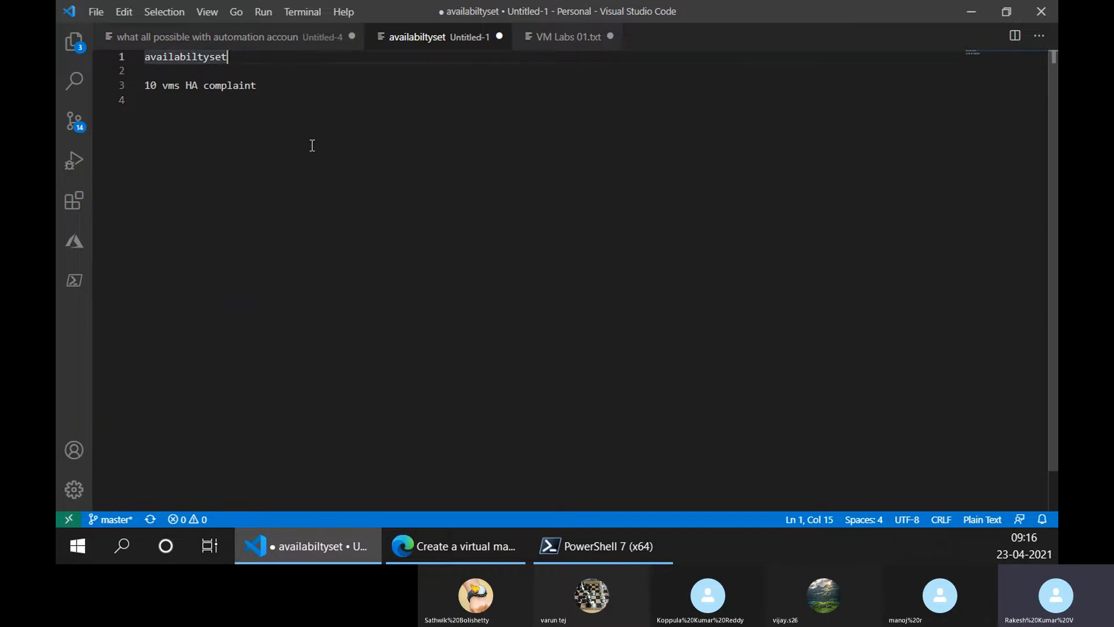
type("- Upd")
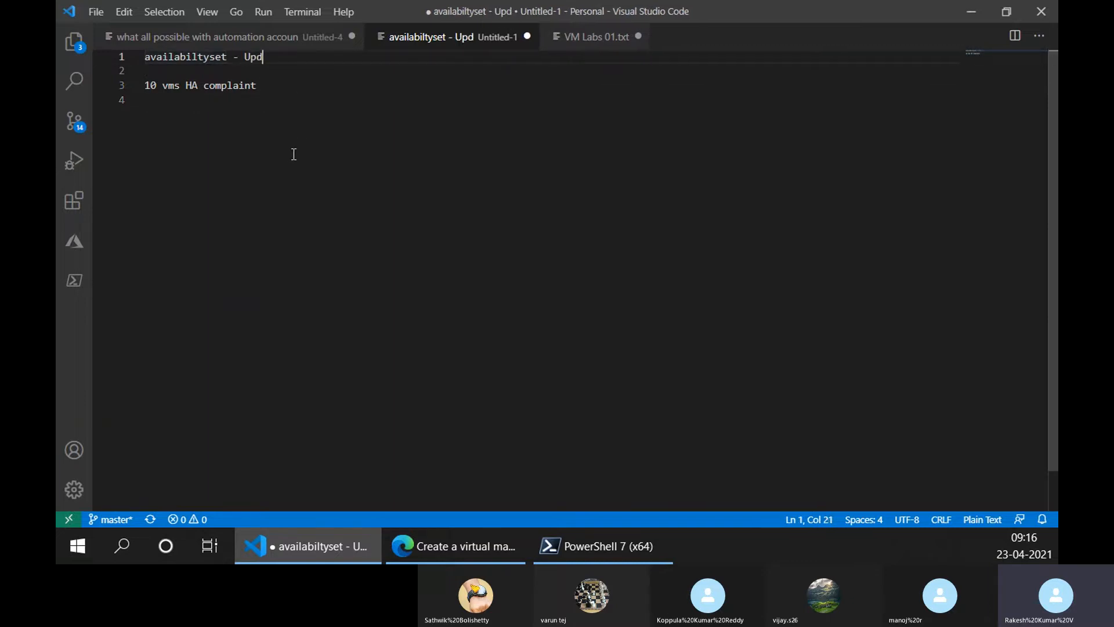
type("ate domain, Ga")
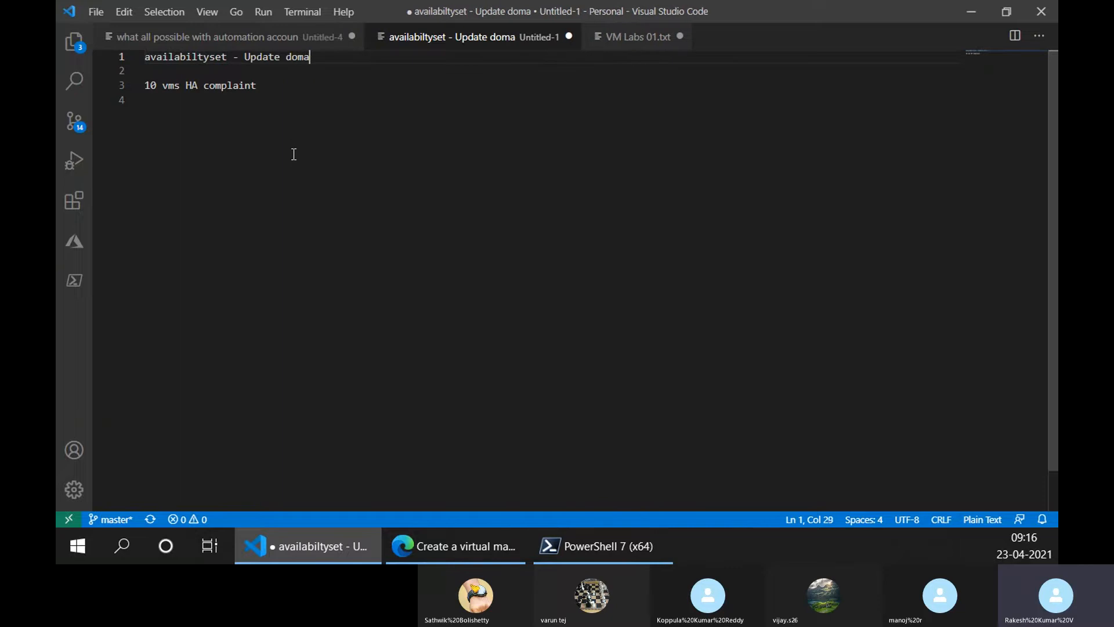
key("BackSpace")
key("BackSpace")
type("F")
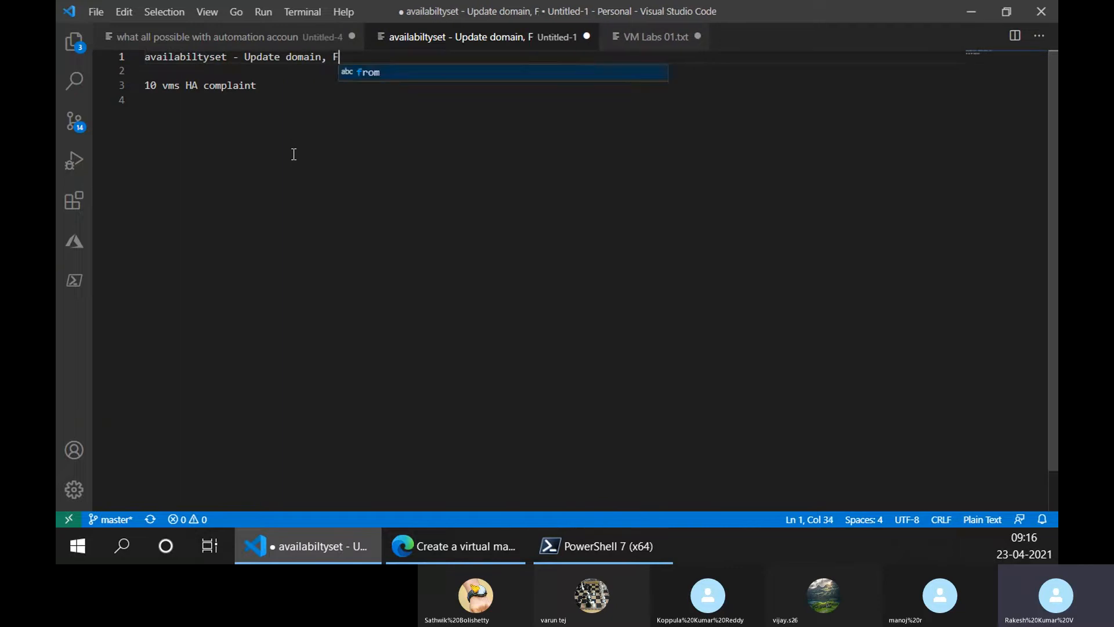
type("ault domain")
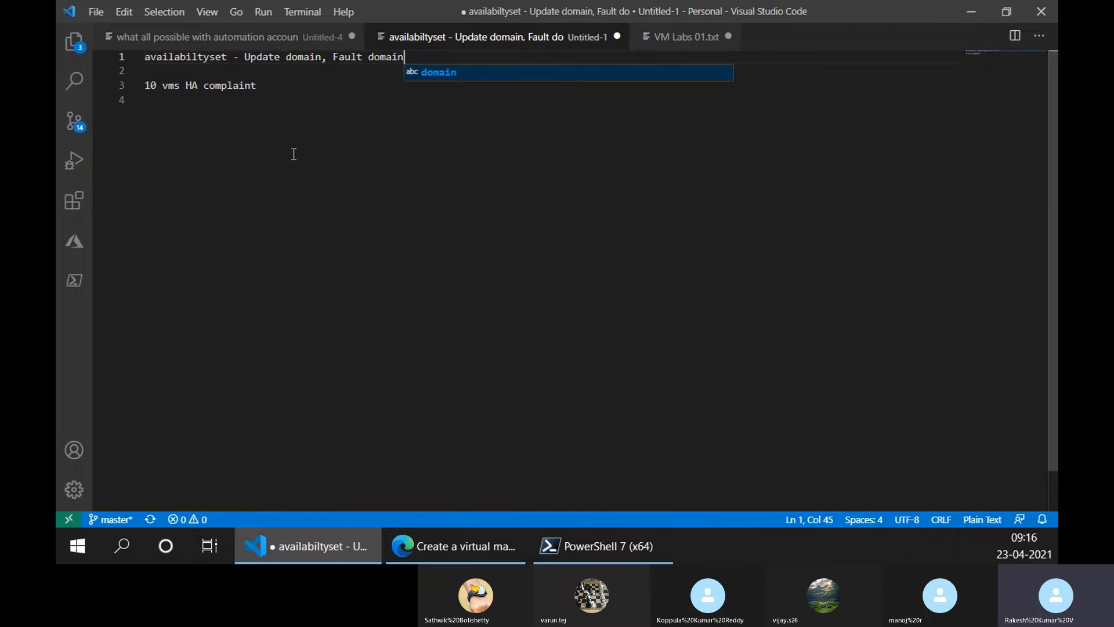
key("Escape")
key("Down")
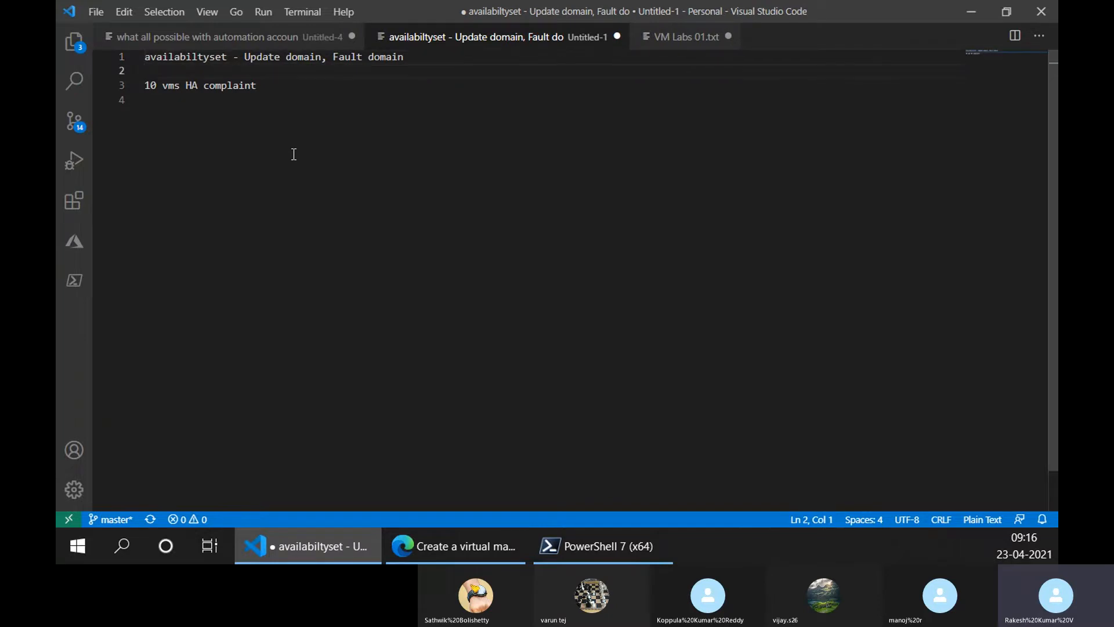
Highlight "Update domain" in the first line of the notes.
key("Up")
key("ctrl+Left")
key("ctrl+Left")
key("ctrl+Left")
key("ctrl+shift+Right")
key("ctrl+shift+Right")
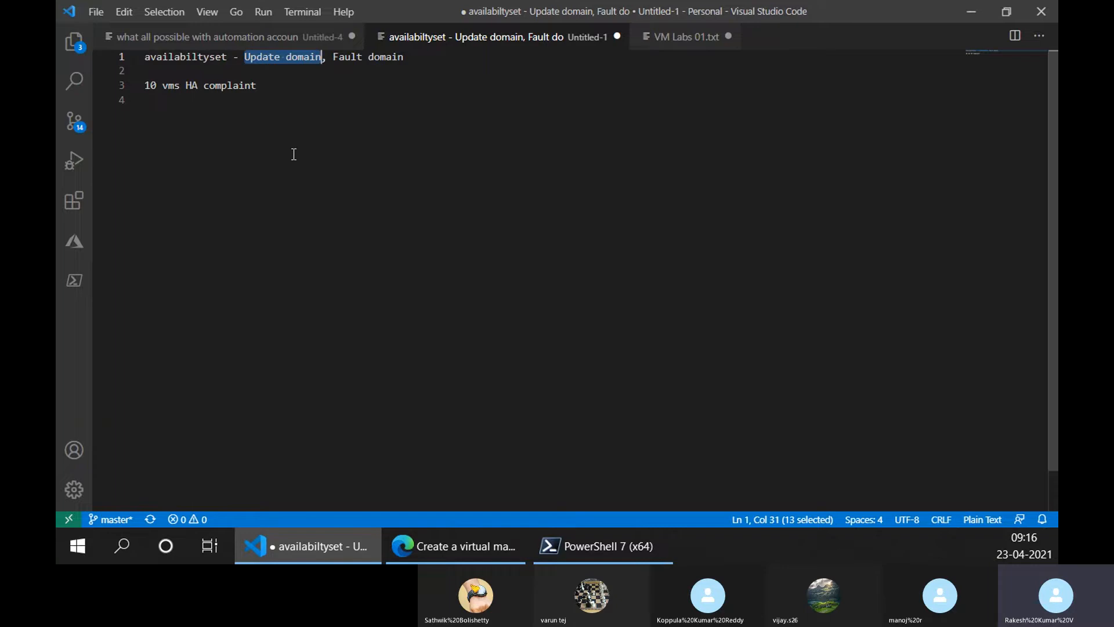
key("Down")
key("Return")
key("Return")
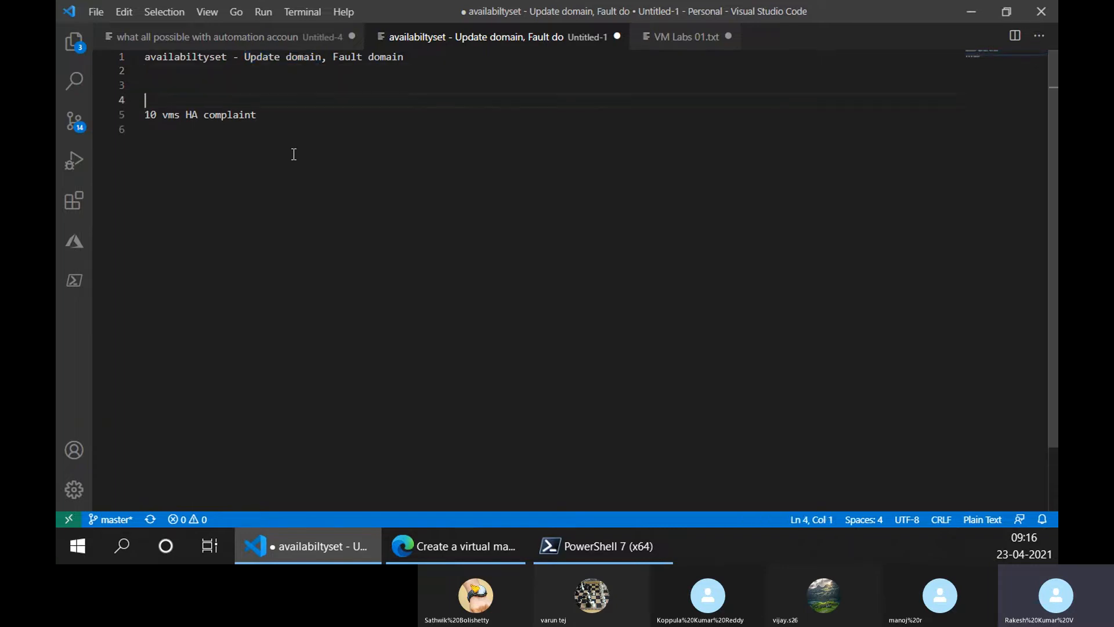
key("Up")
type("5")
key("BackSpace")
key("BackSpace")
key("BackSpace")
key("BackSpace")
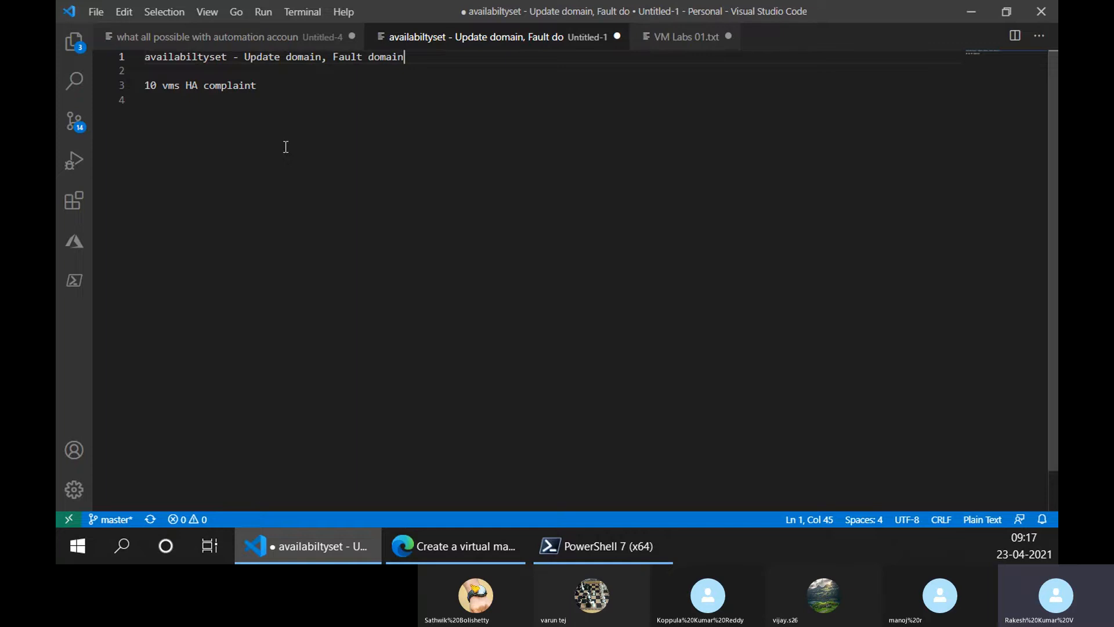
Add two blank lines below "10 vms HA complaint" at the end of the notes.
key("Down")
key("Down")
key("Down")
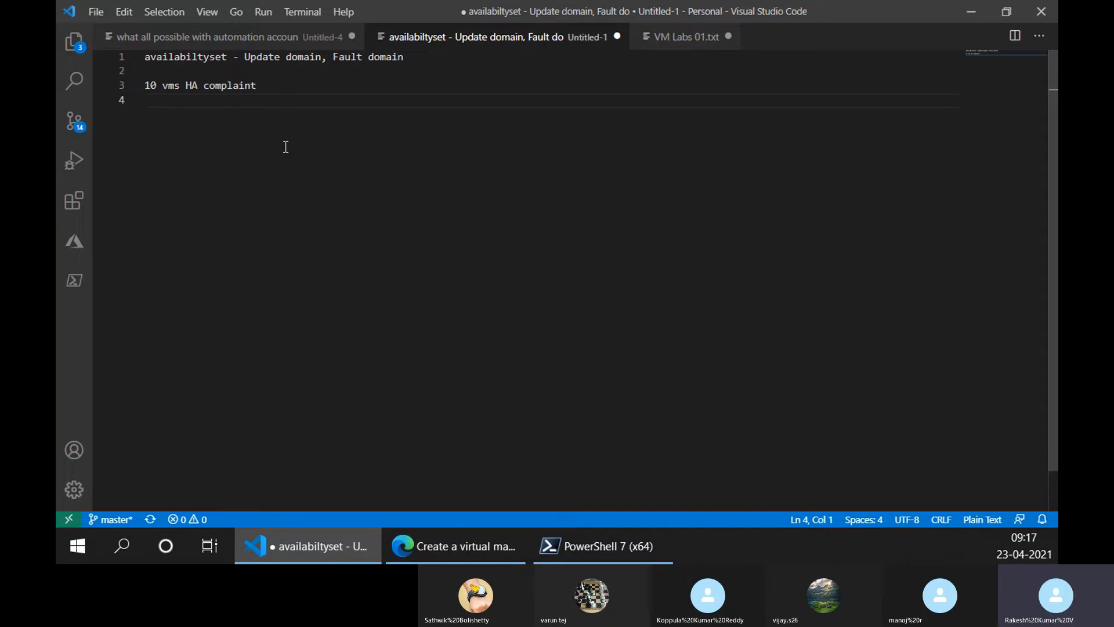
key("Return")
key("Return")
Switch to the Azure portal in Edge and name the new virtual machine vm01.
left_click(496, 545)
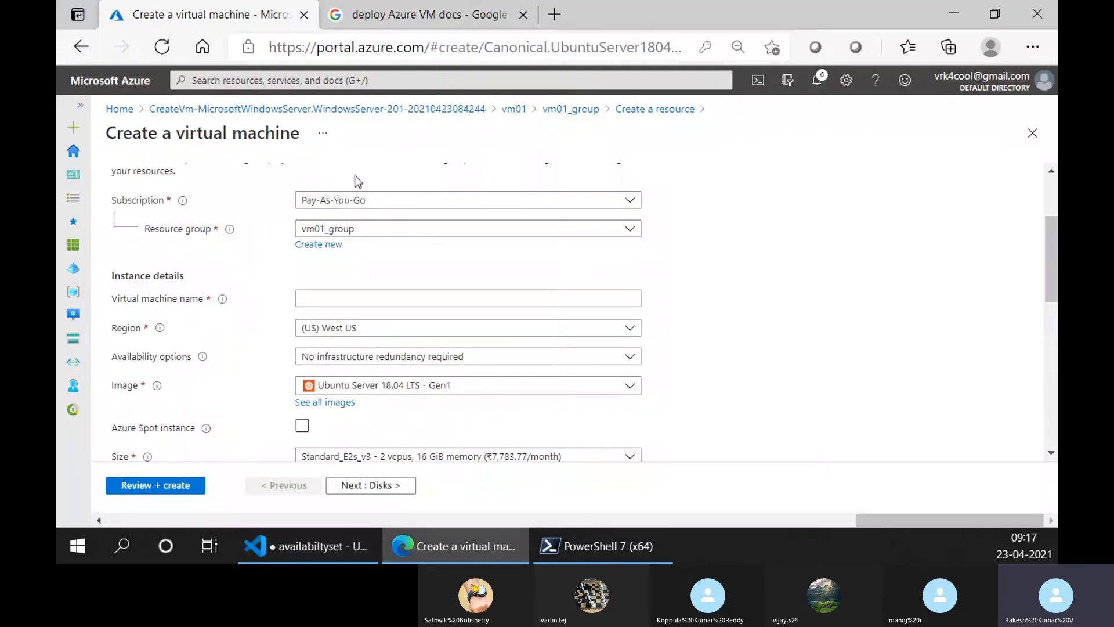
left_click(337, 297)
type("v")
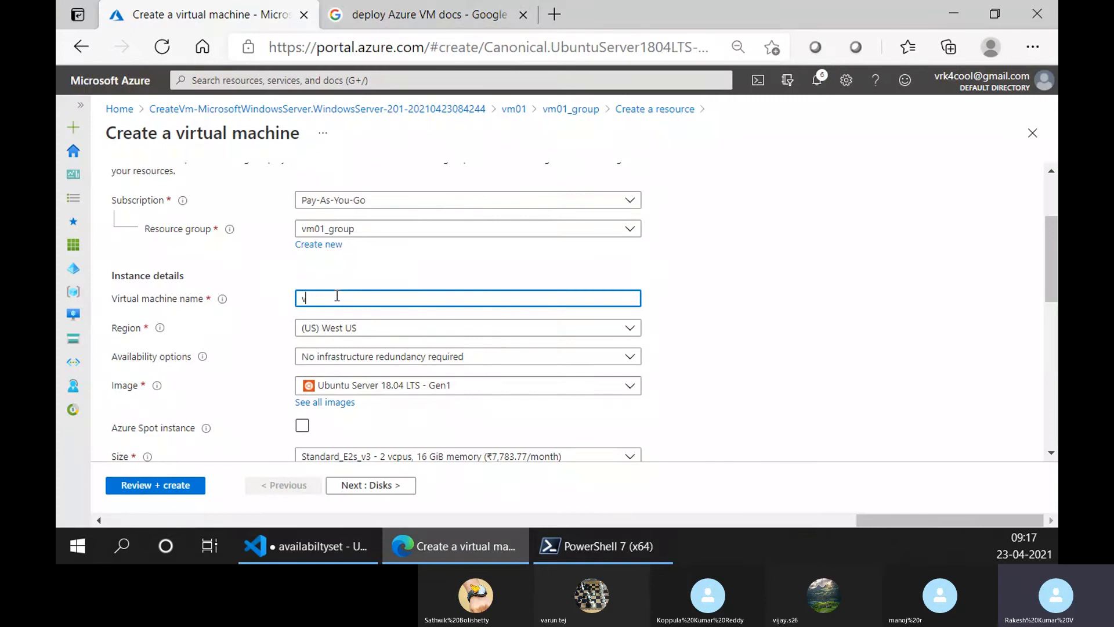
type("m01")
Set the virtual machine's region to (US) Central US.
scroll(729, 348, "down", 2)
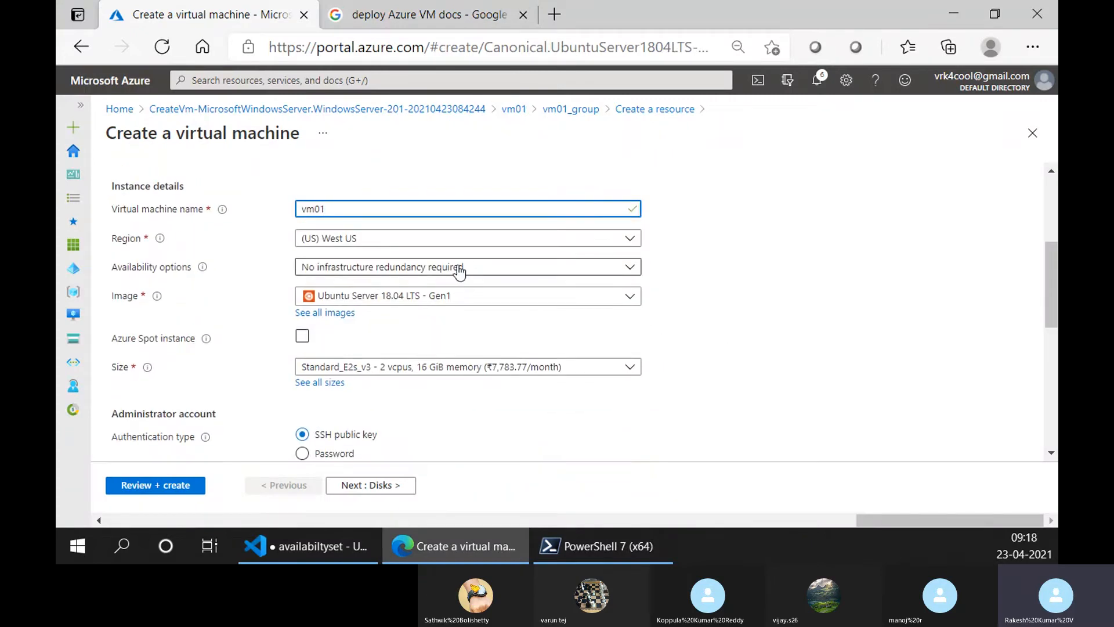
scroll(671, 295, "down", 1)
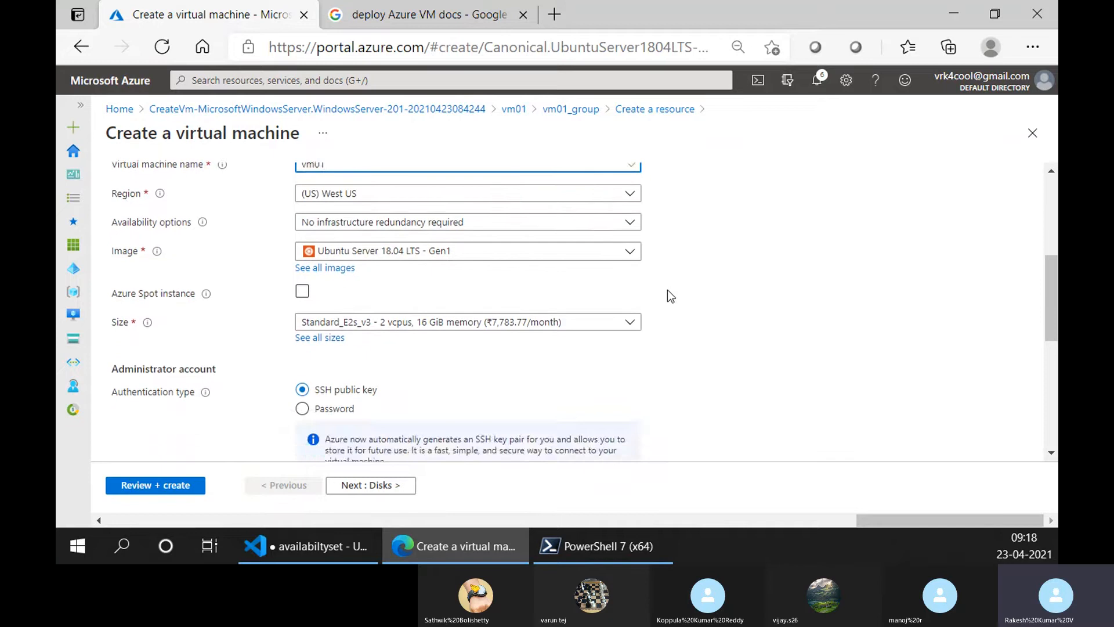
scroll(626, 323, "up", 1)
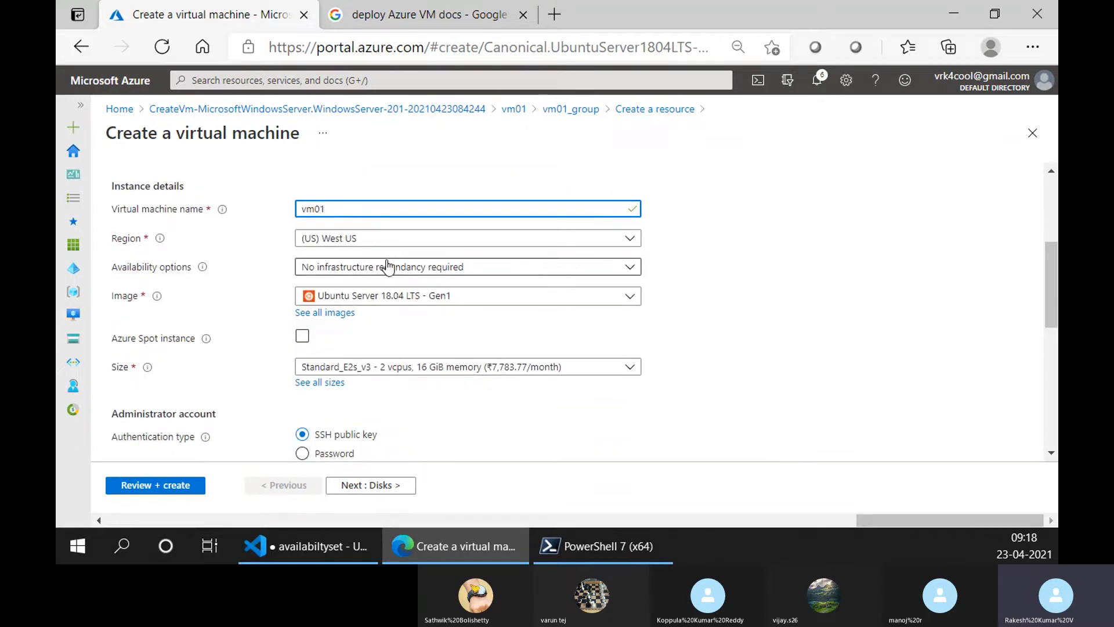
left_click(387, 248)
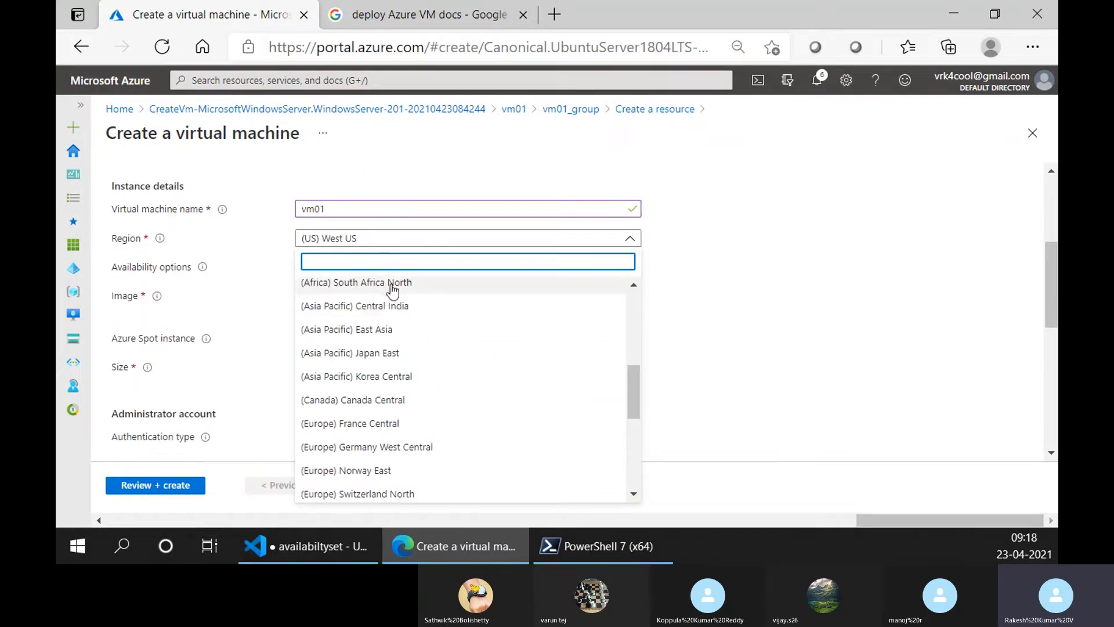
type("central")
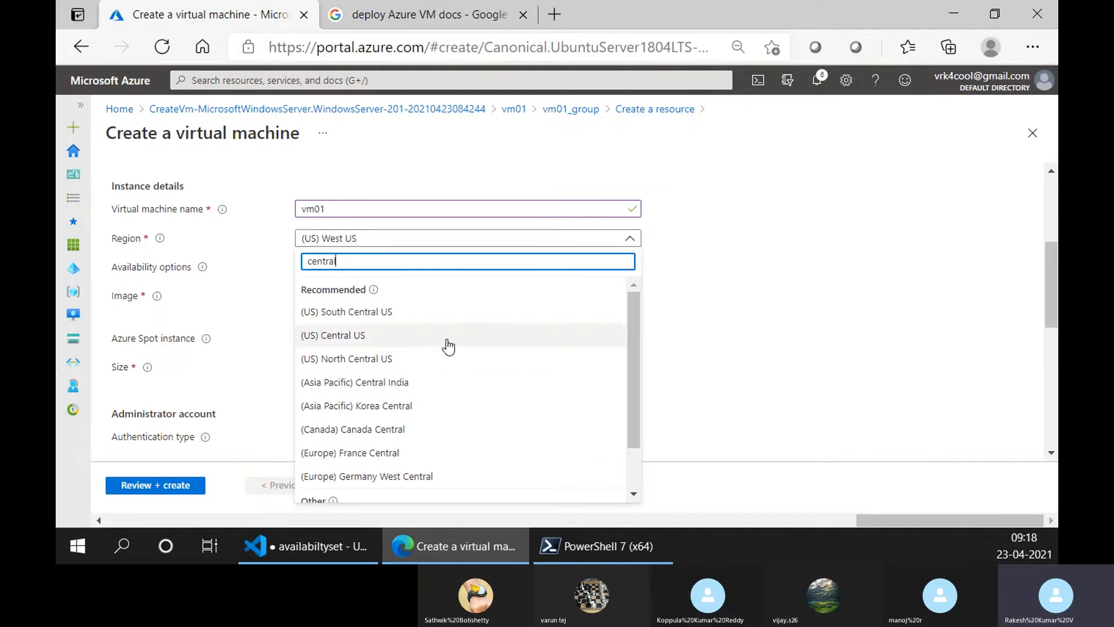
left_click(447, 336)
Check the virtual network and subnet in the Networking settings, and return to the Basics settings.
scroll(387, 170, "up", 4)
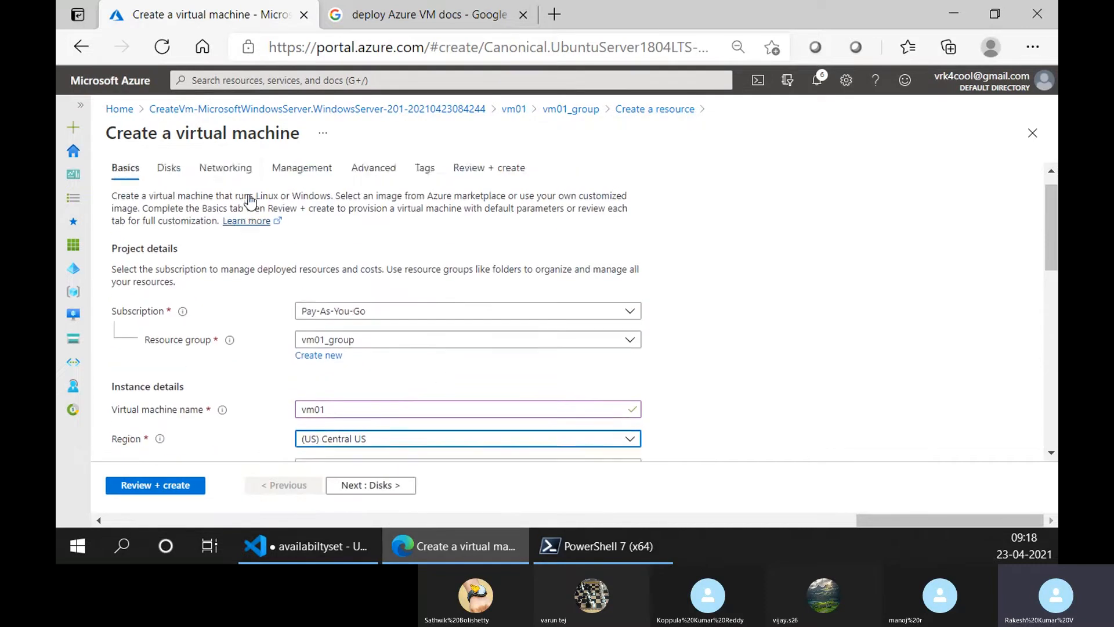
left_click(236, 194)
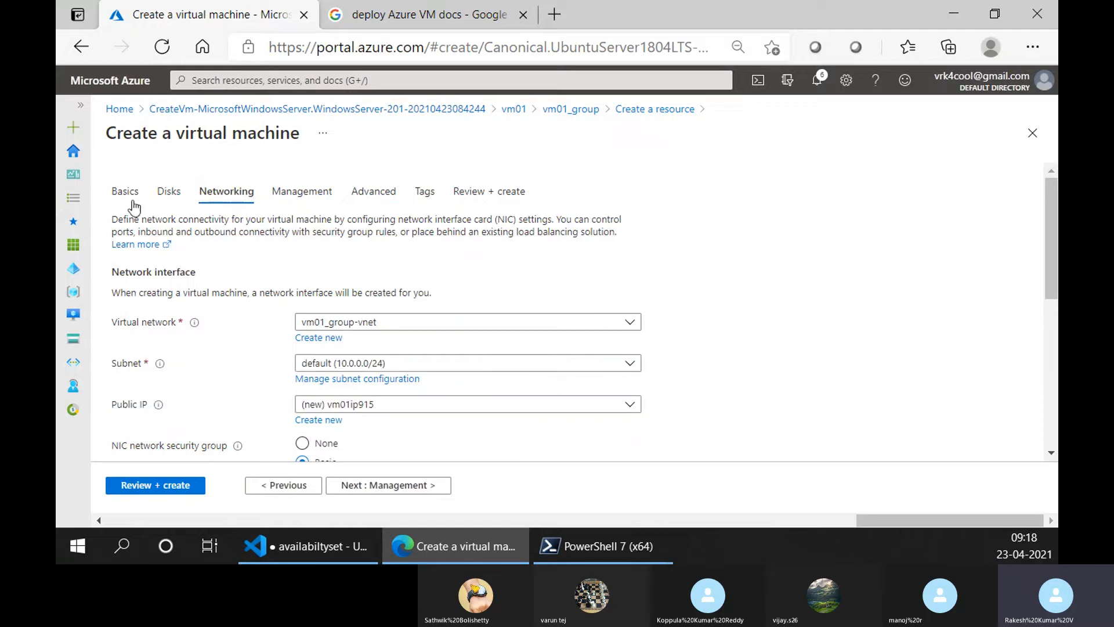
left_click(129, 196)
Make the VM an Azure Spot instance with the eviction policy set to Delete.
scroll(559, 421, "down", 3)
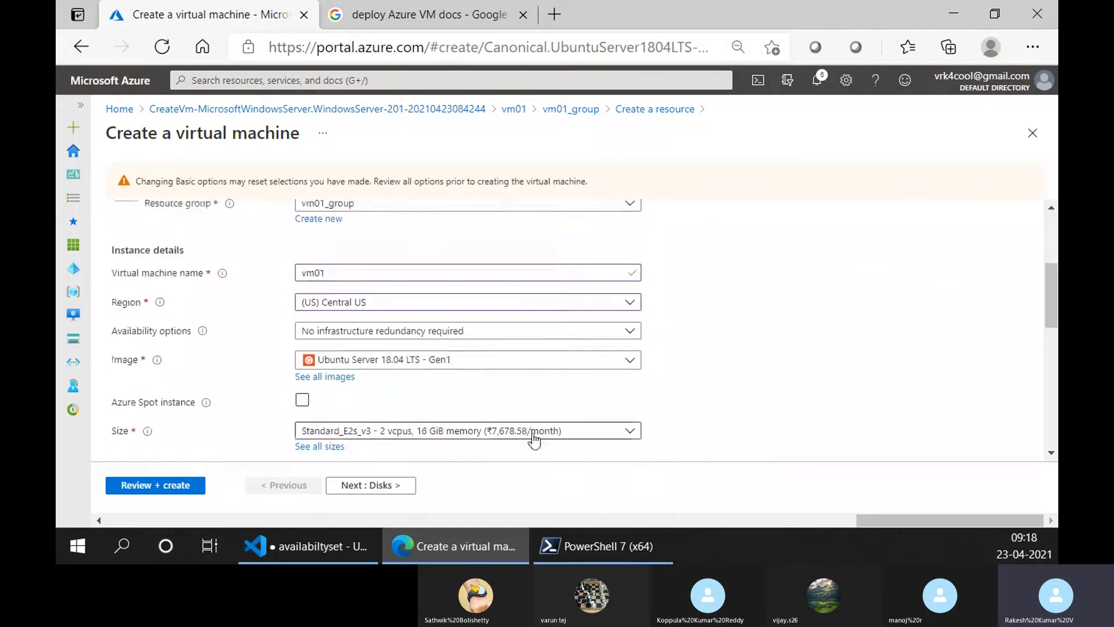
scroll(473, 365, "down", 1)
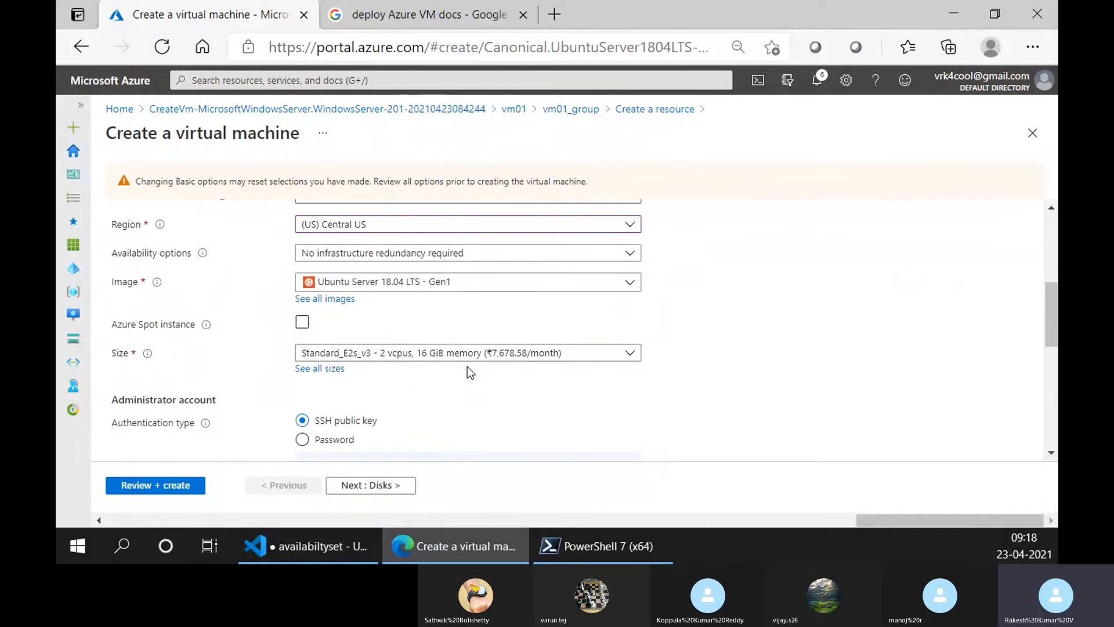
left_click(302, 322)
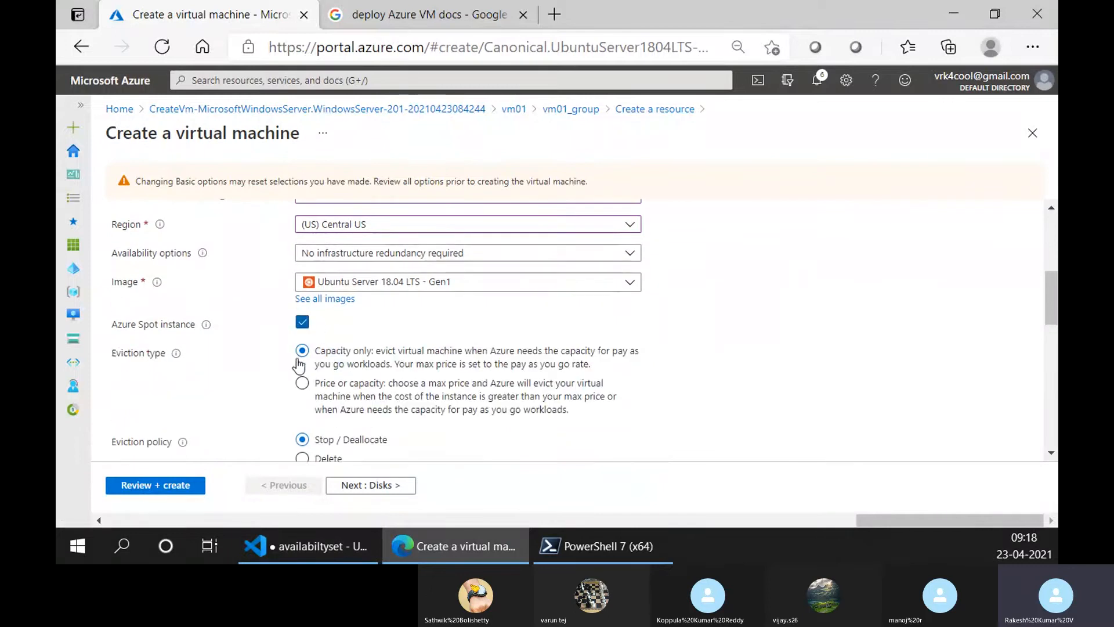
scroll(315, 321, "down", 3)
left_click(302, 261)
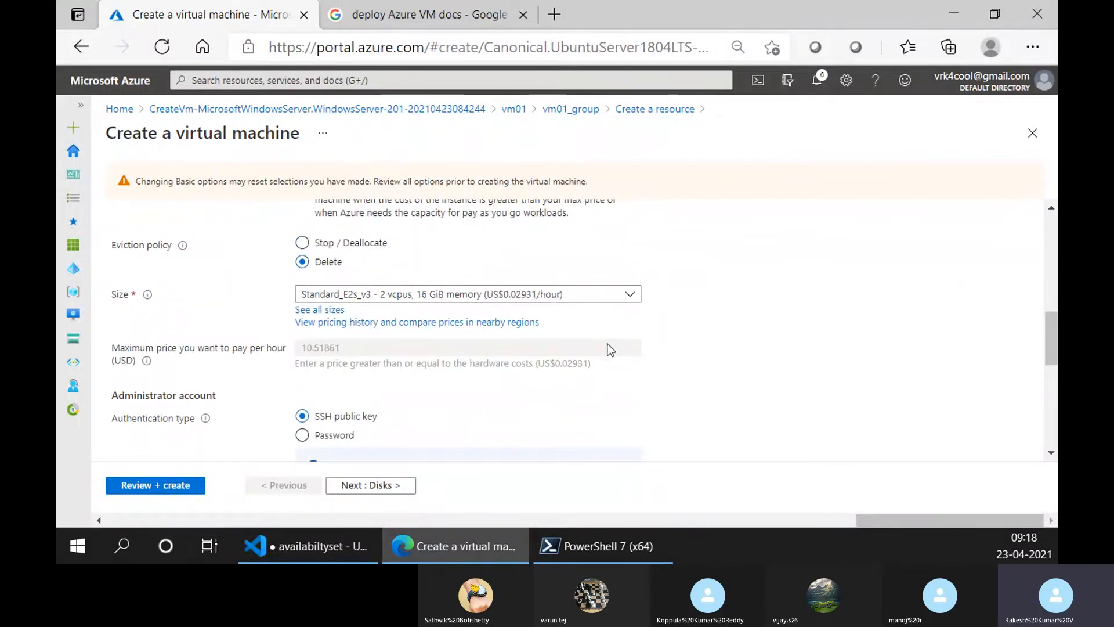
Keep SSH public key as the administrator authentication type and set the username to trainer.
scroll(606, 351, "down", 2)
left_click(334, 323)
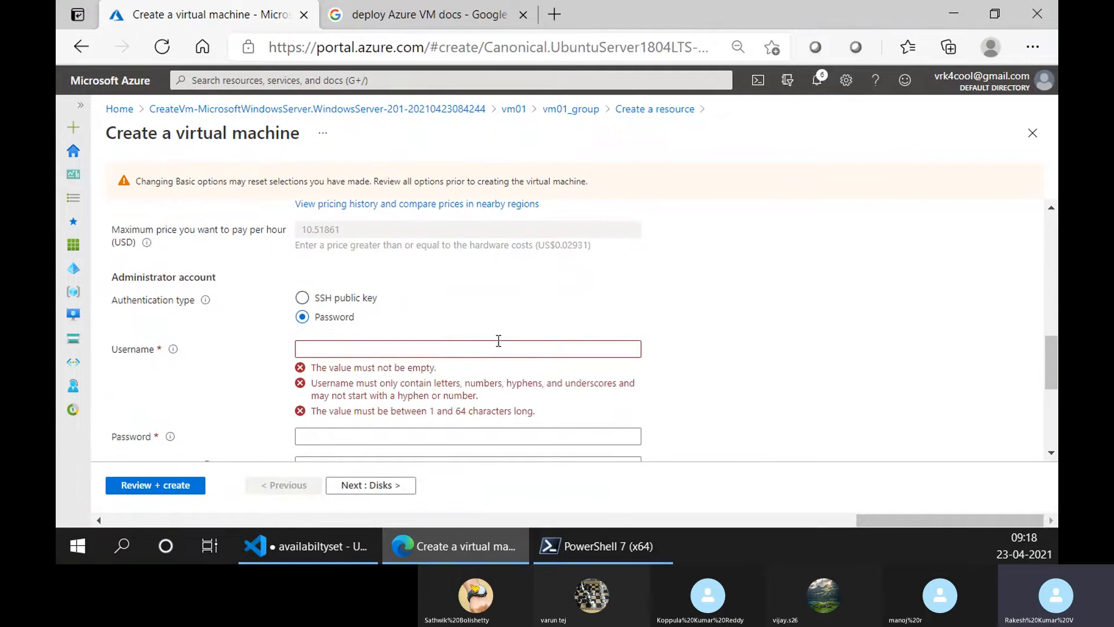
left_click(309, 298)
double_click(326, 406)
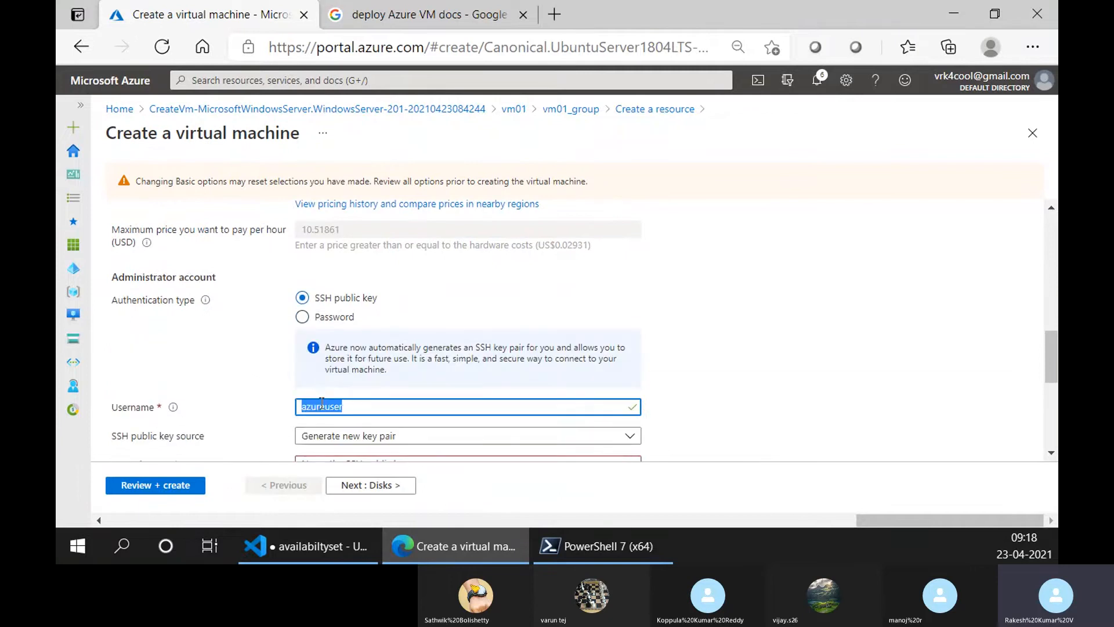
type("trainer")
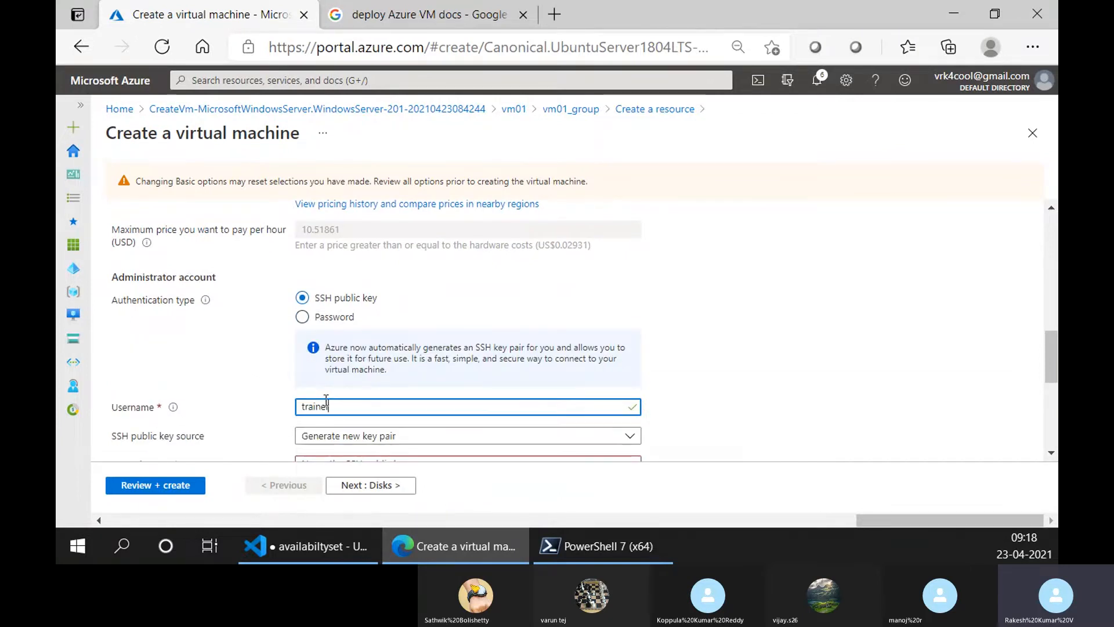
key("Tab")
Set the SSH public key source to Use existing public key and paste in the id_rsa.pub key copied from the PowerShell 7 window.
scroll(374, 398, "down", 3)
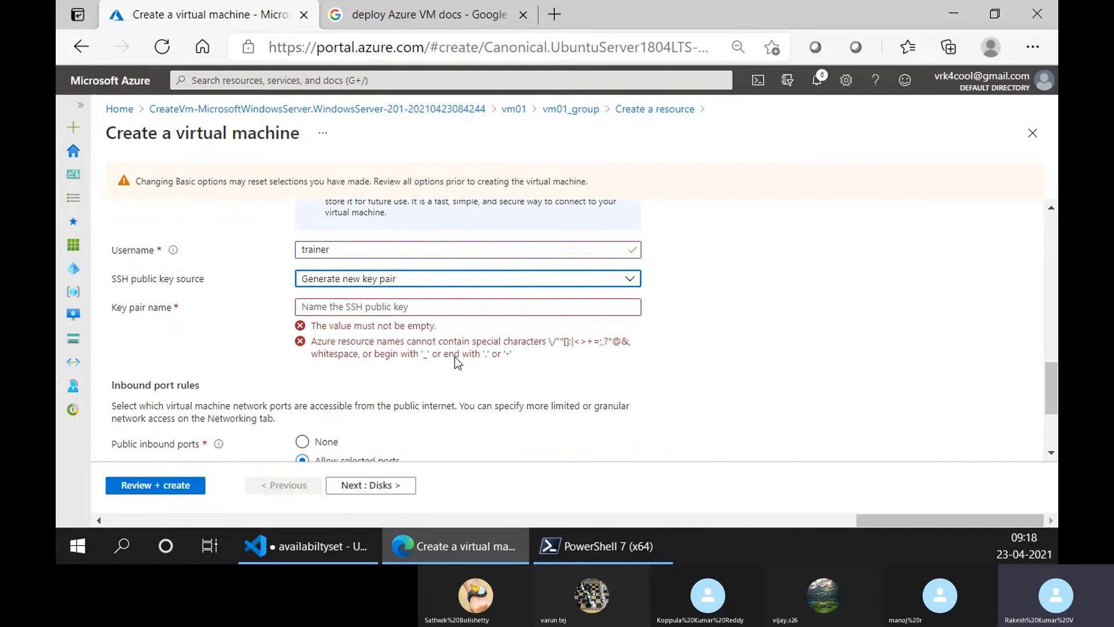
left_click(403, 280)
left_click(388, 340)
left_click(633, 560)
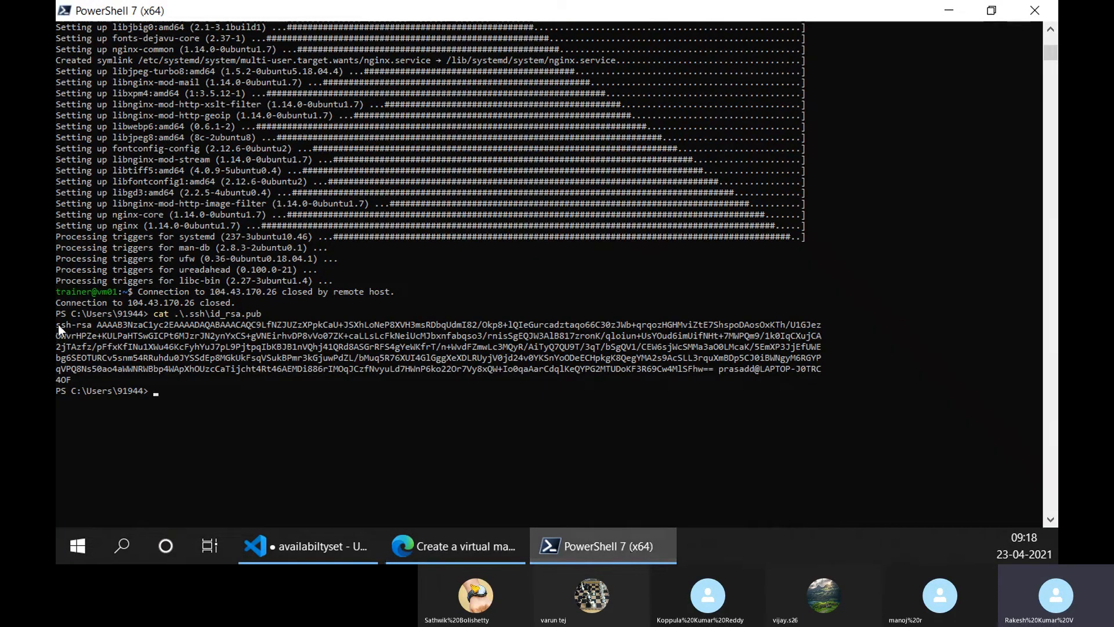
left_click_drag(58, 322, 71, 376)
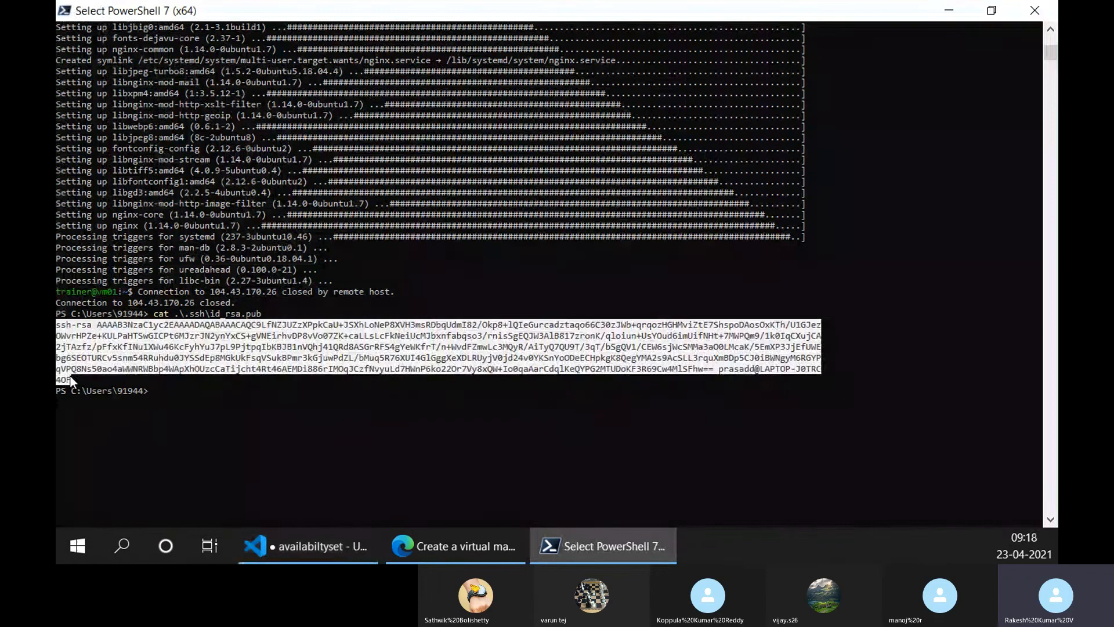
right_click(76, 357)
left_click(471, 552)
left_click(376, 333)
key("ctrl+v")
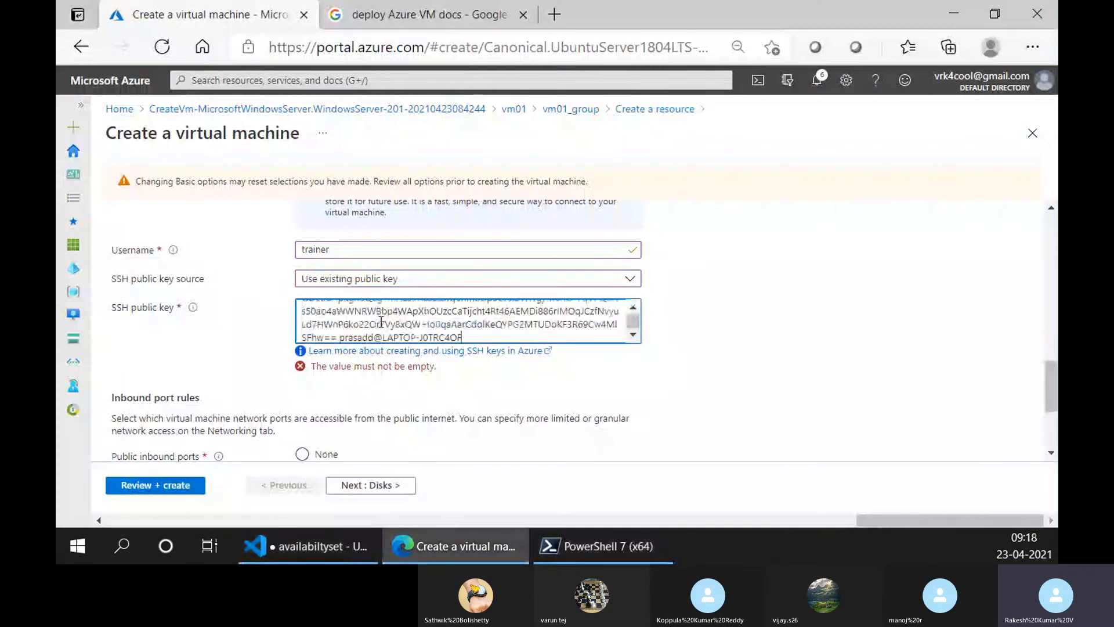
Keep SSH (22) as the allowed inbound port and the default disk settings, and continue to the VM's Networking settings.
scroll(493, 403, "down", 3)
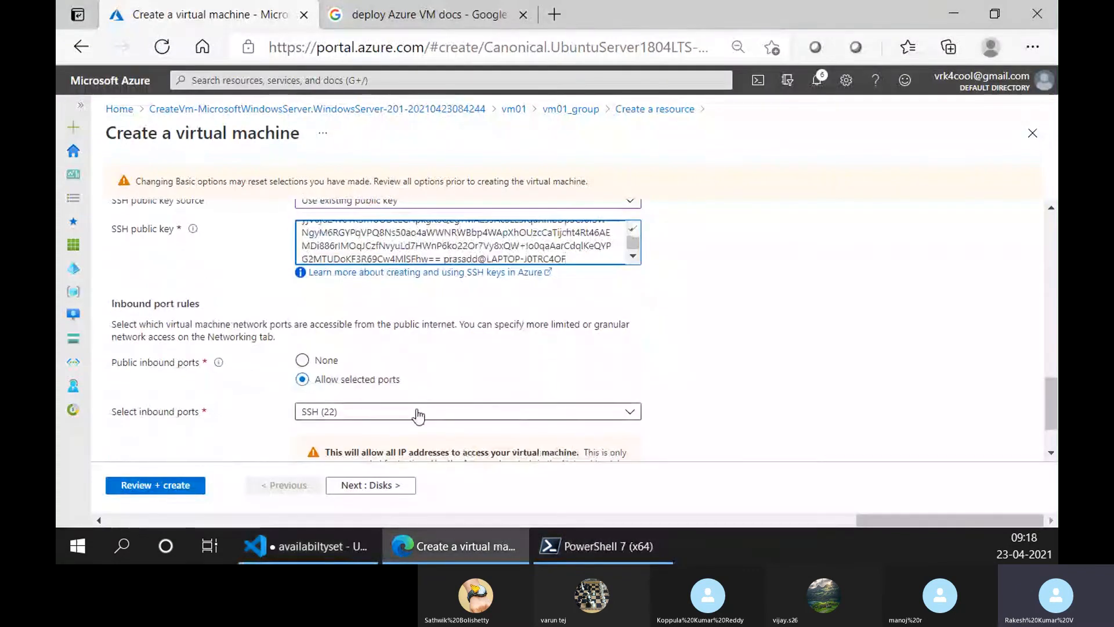
scroll(453, 415, "down", 1)
scroll(458, 357, "up", 10)
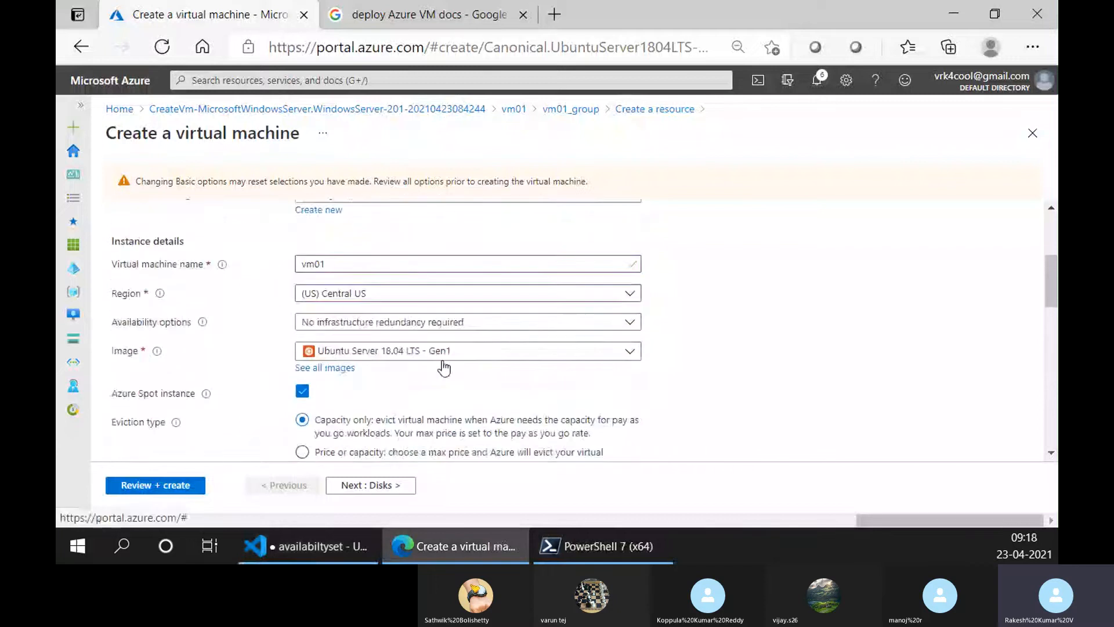
left_click(361, 487)
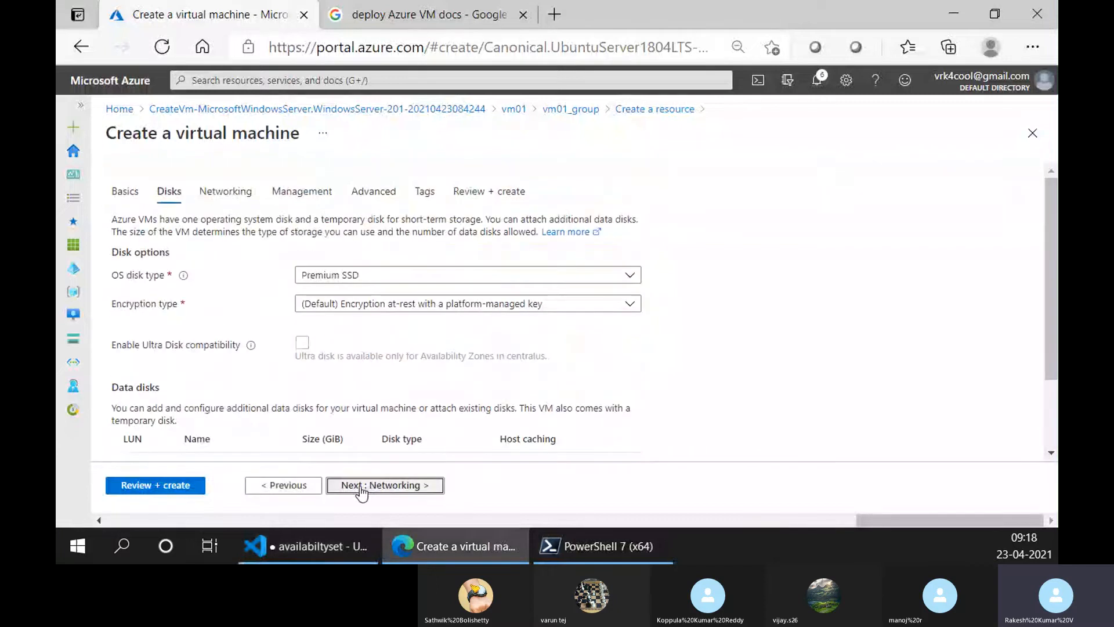
left_click(367, 485)
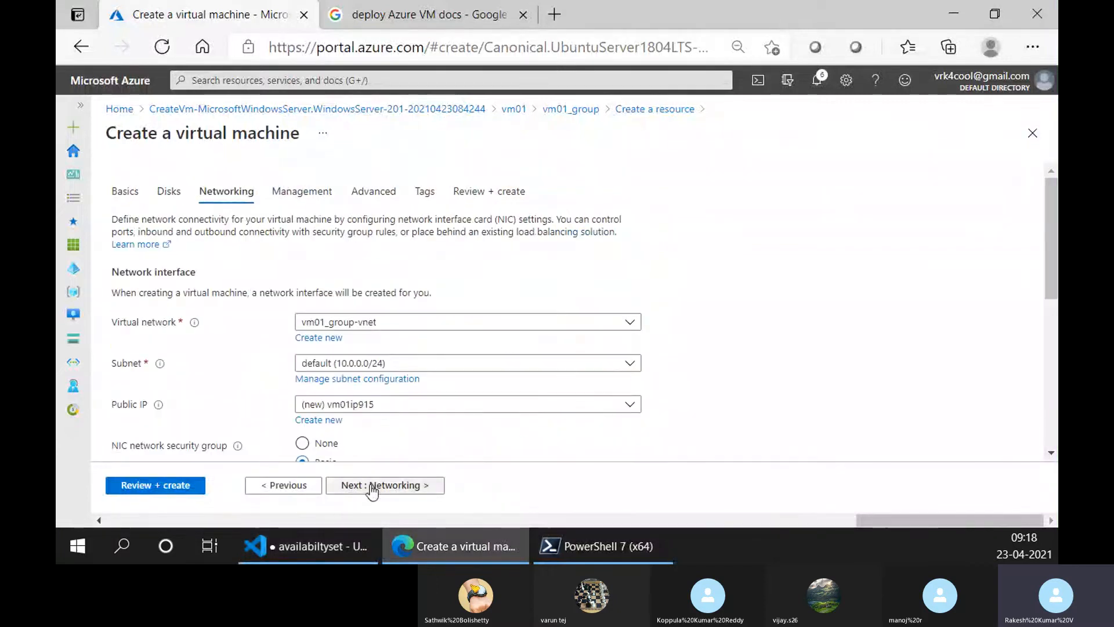
Set the VM's public IP to None in the network interface settings.
scroll(343, 366, "down", 2)
left_click(343, 270)
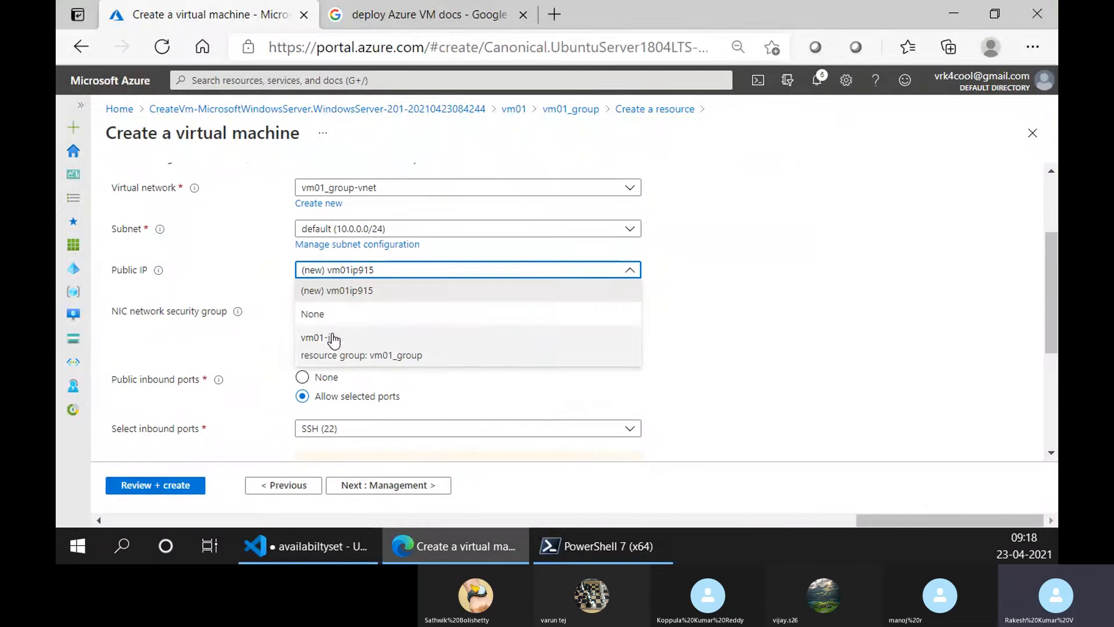
left_click(341, 323)
scroll(804, 294, "down", 4)
scroll(802, 296, "up", 3)
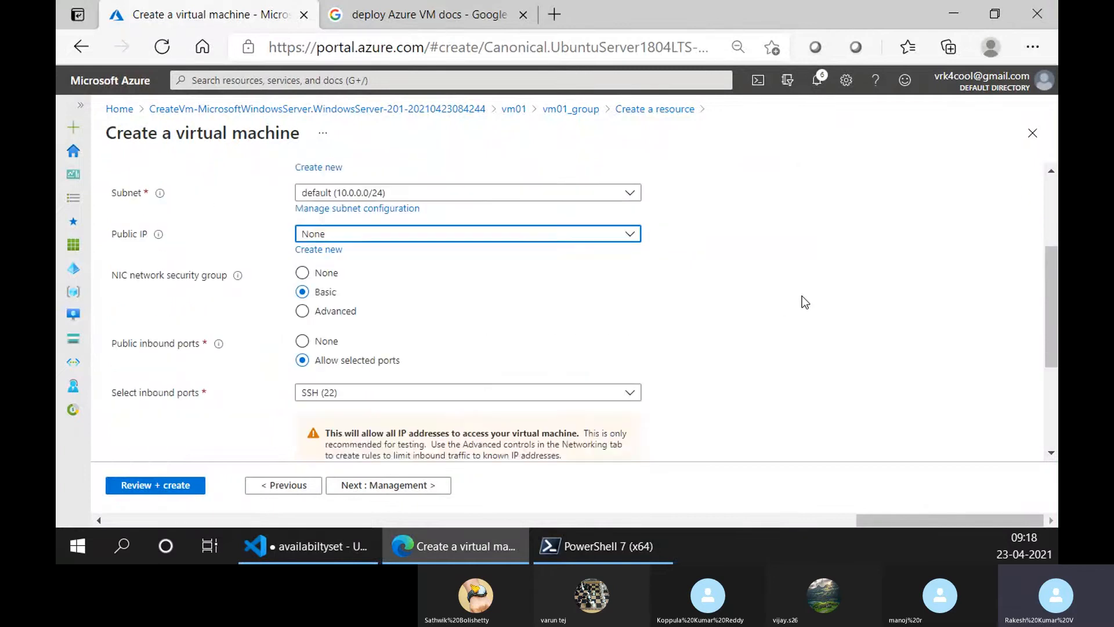
Enable placing the VM behind an existing load balancing solution and check the available Azure load balancers.
scroll(802, 296, "down", 3)
scroll(802, 296, "down", 1)
left_click(302, 405)
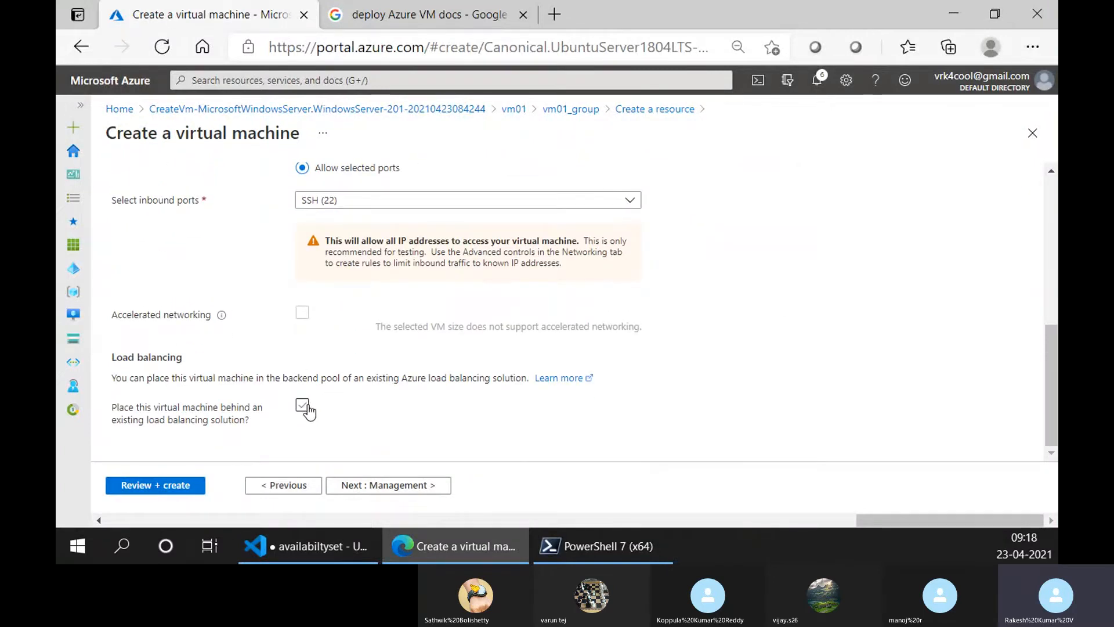
scroll(638, 365, "down", 3)
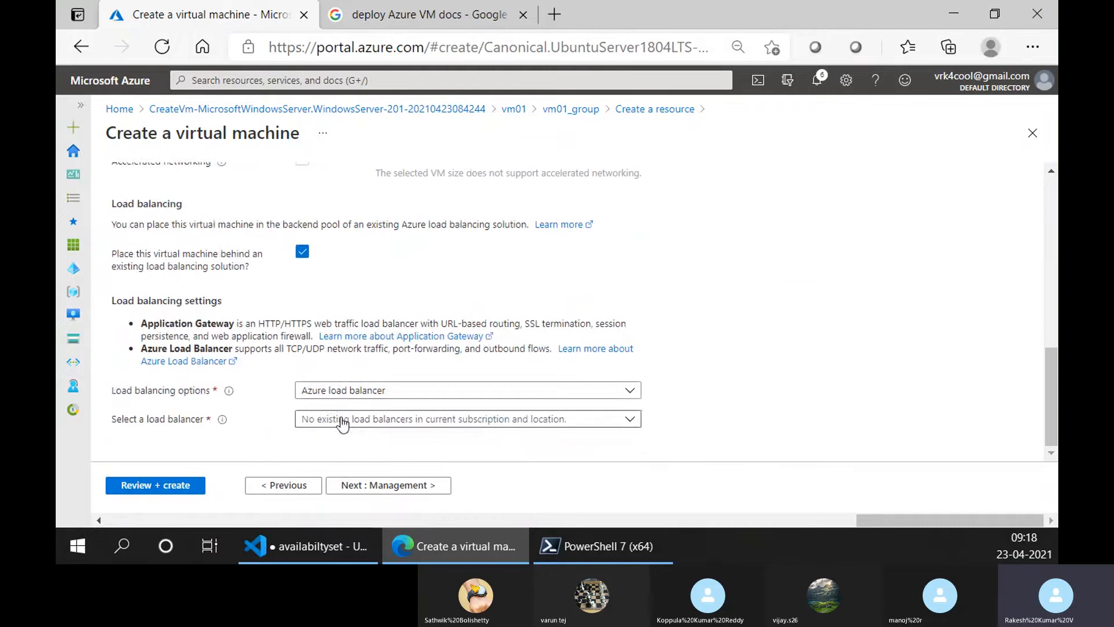
left_click(341, 418)
left_click(349, 388)
left_click(267, 388)
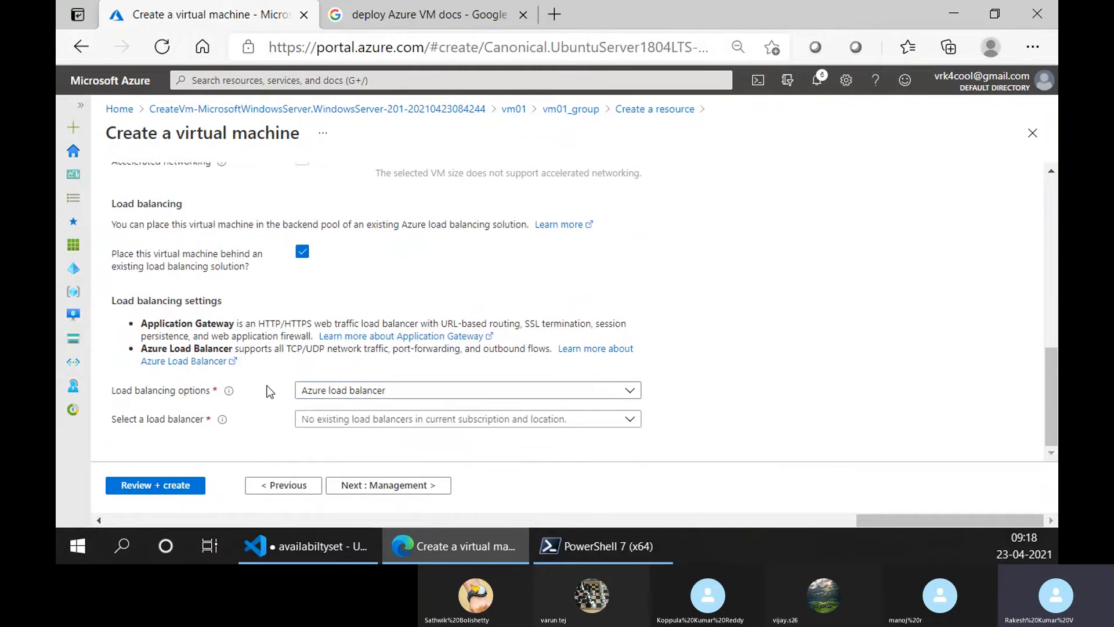
scroll(394, 348, "up", 5)
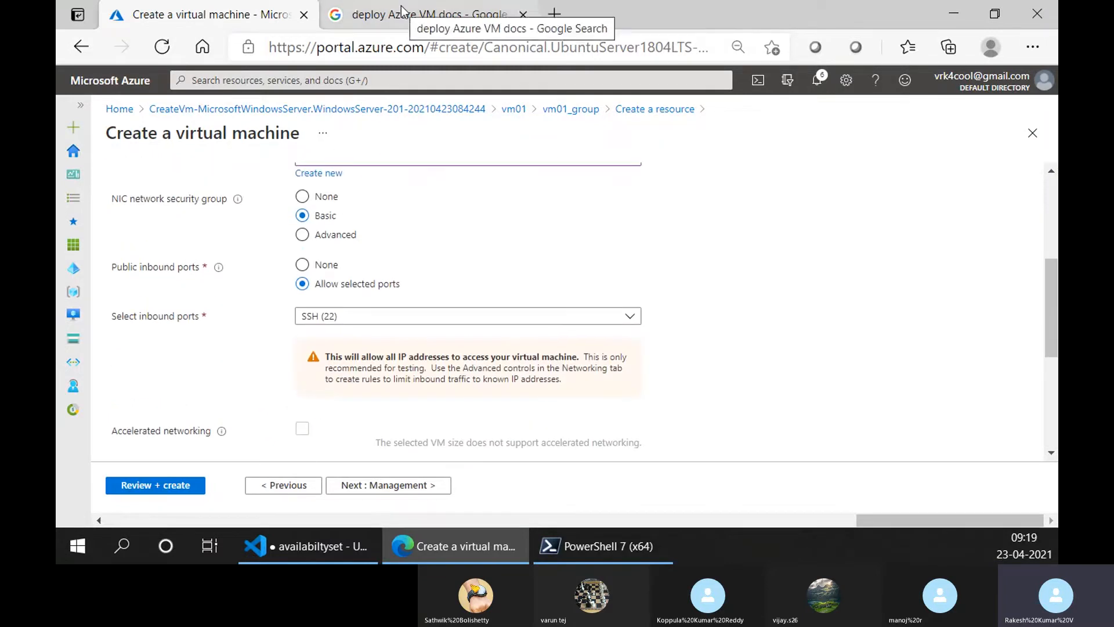
Open the Azure portal home in a separate browser tab, search for "load" and open the Load balancers service.
left_click(418, 15)
left_click(217, 16)
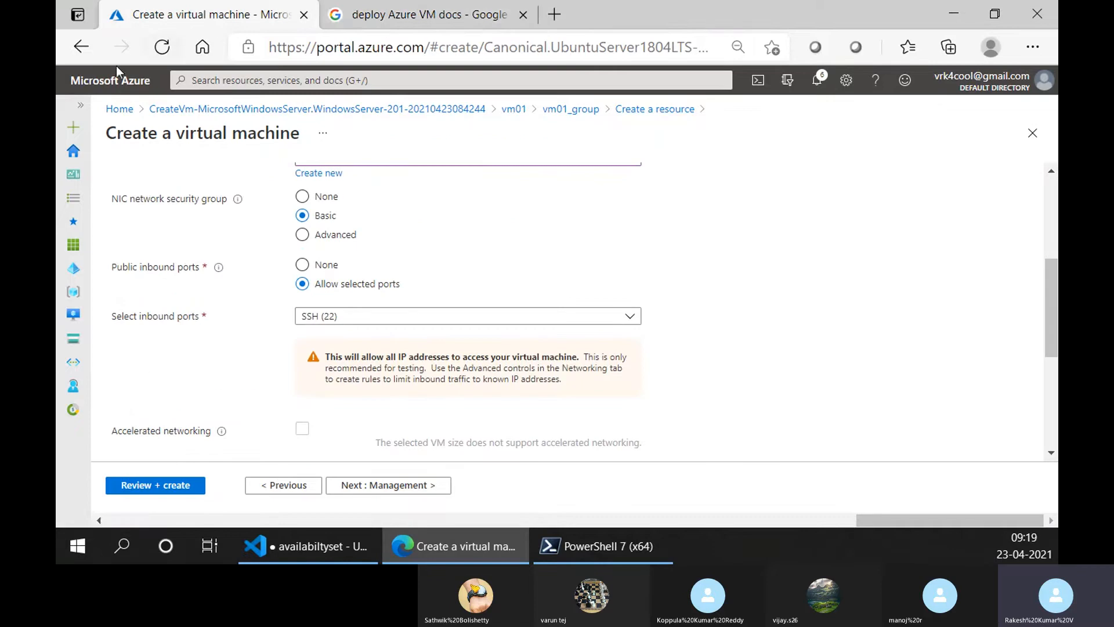
middle_click(134, 81)
left_click(348, 14)
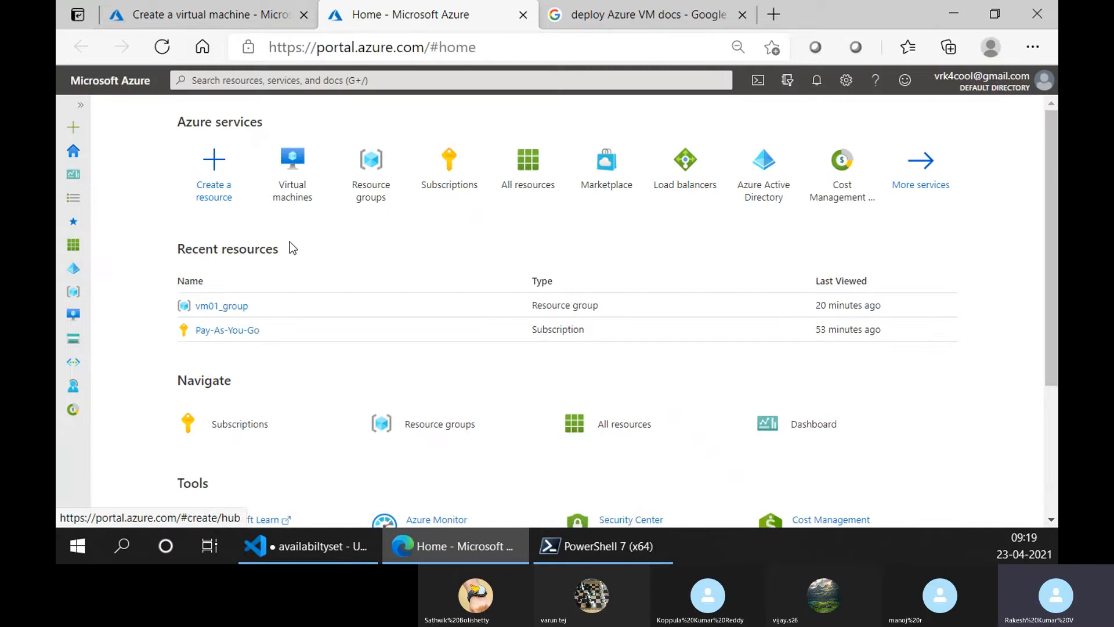
left_click(352, 82)
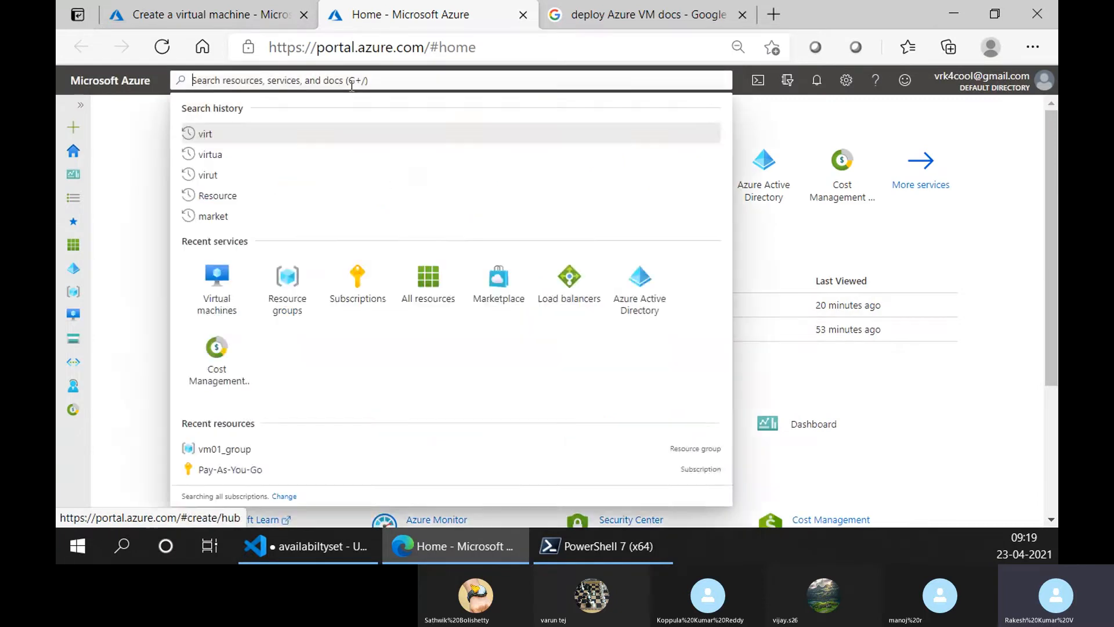
type("load")
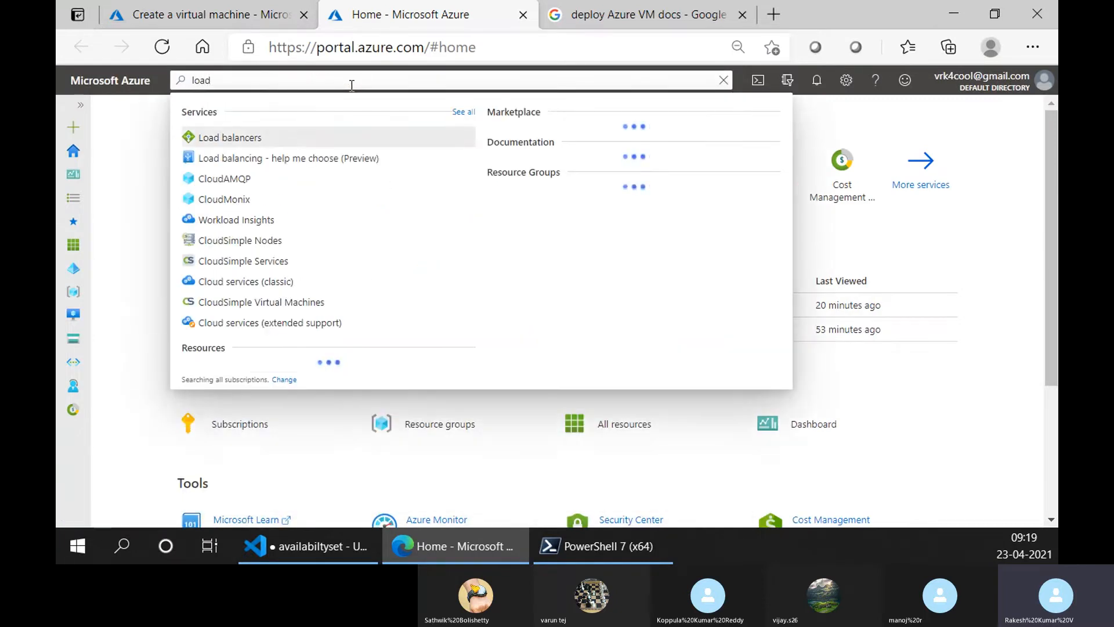
left_click(291, 139)
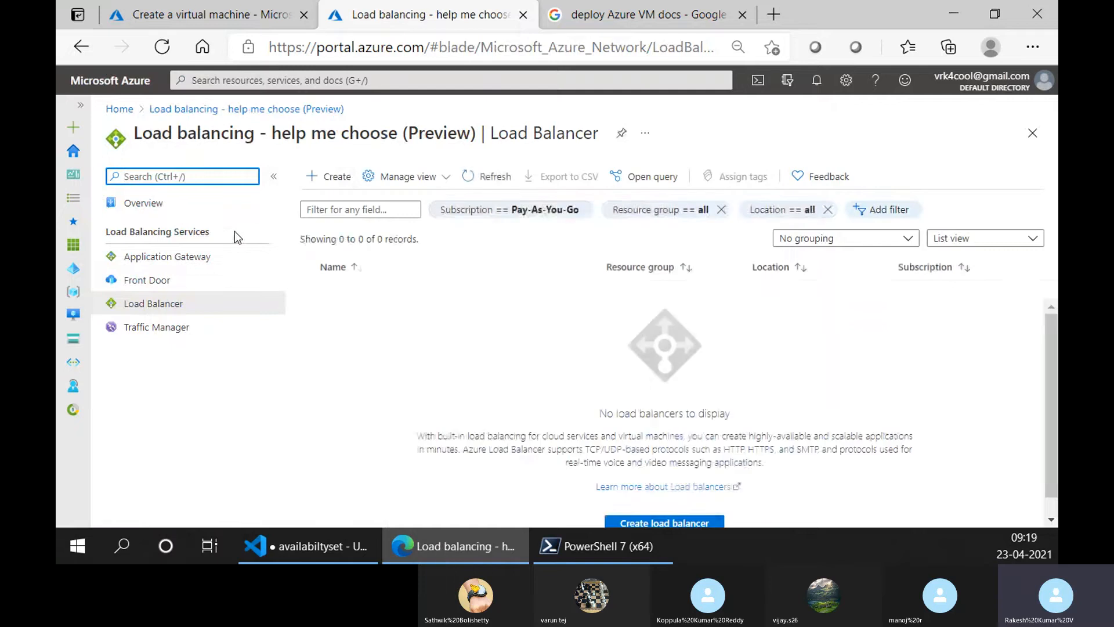
Start creating a load balancer and select vm01_group as its resource group.
left_click(323, 182)
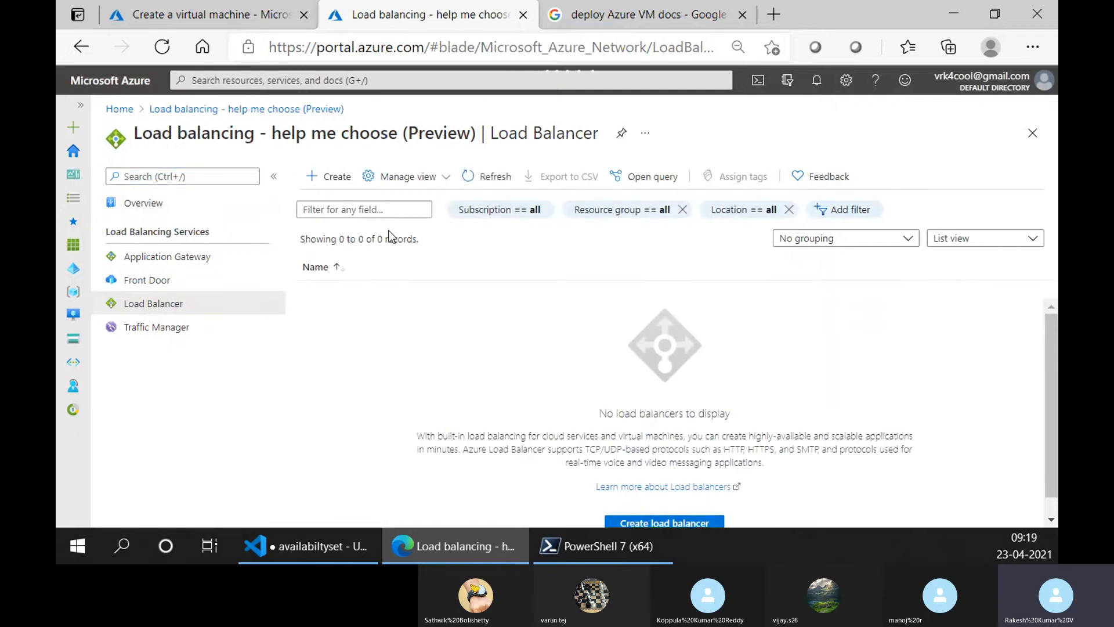
left_click(241, 82)
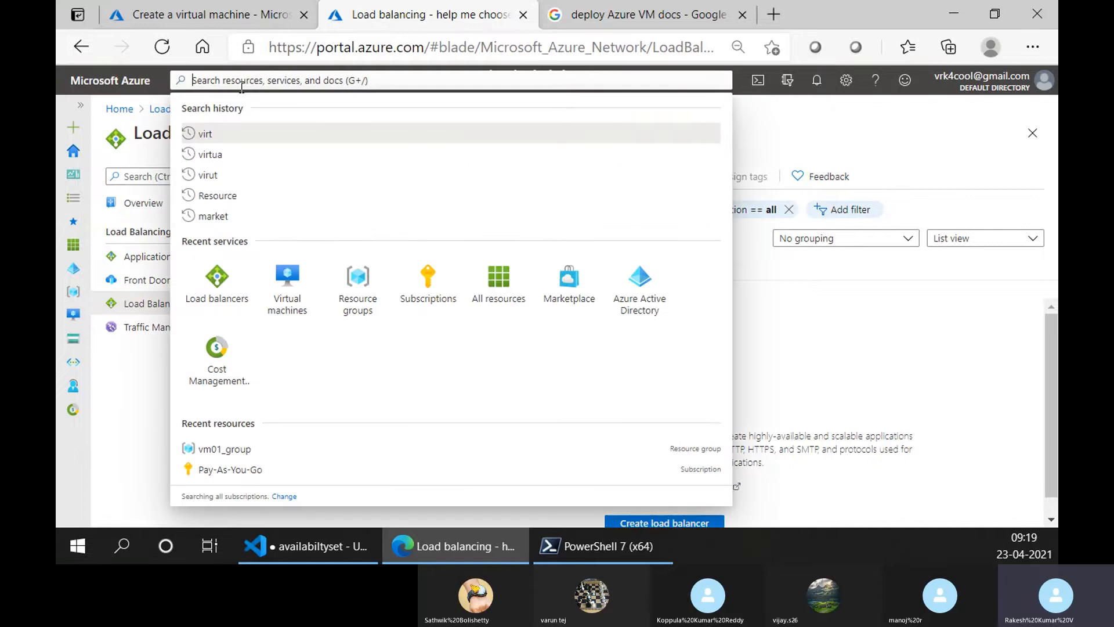
left_click(226, 289)
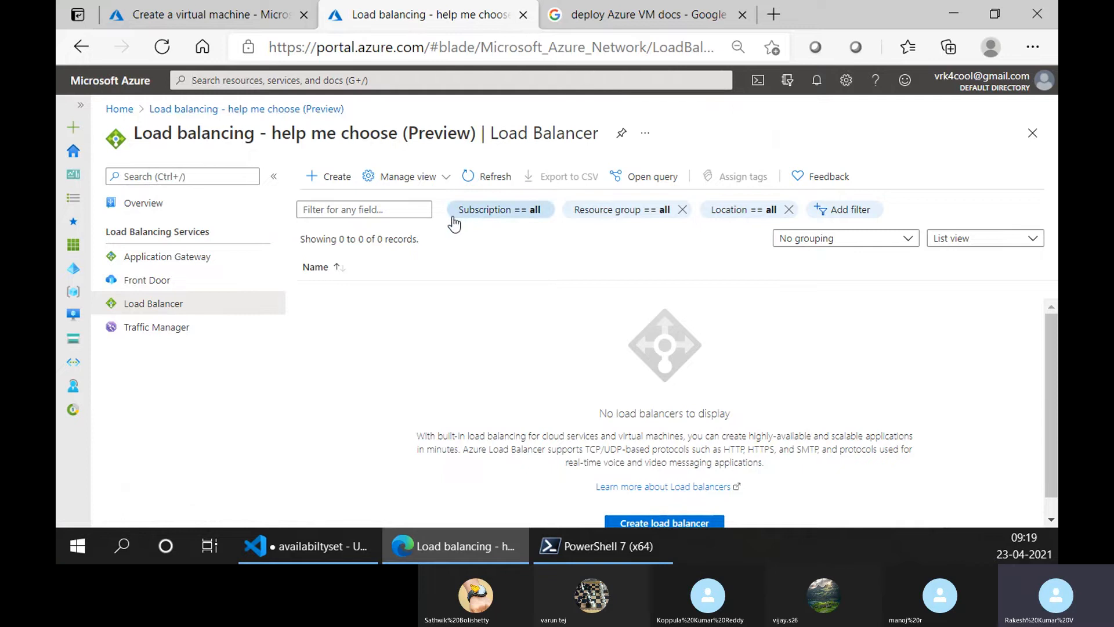
left_click(320, 175)
scroll(428, 306, "down", 2)
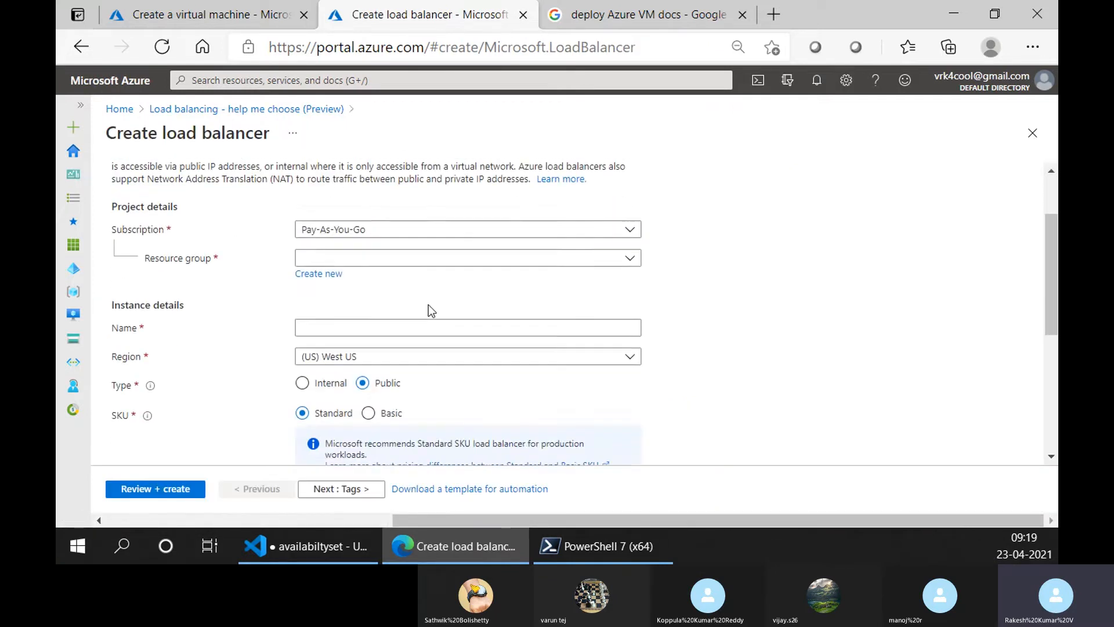
left_click(341, 263)
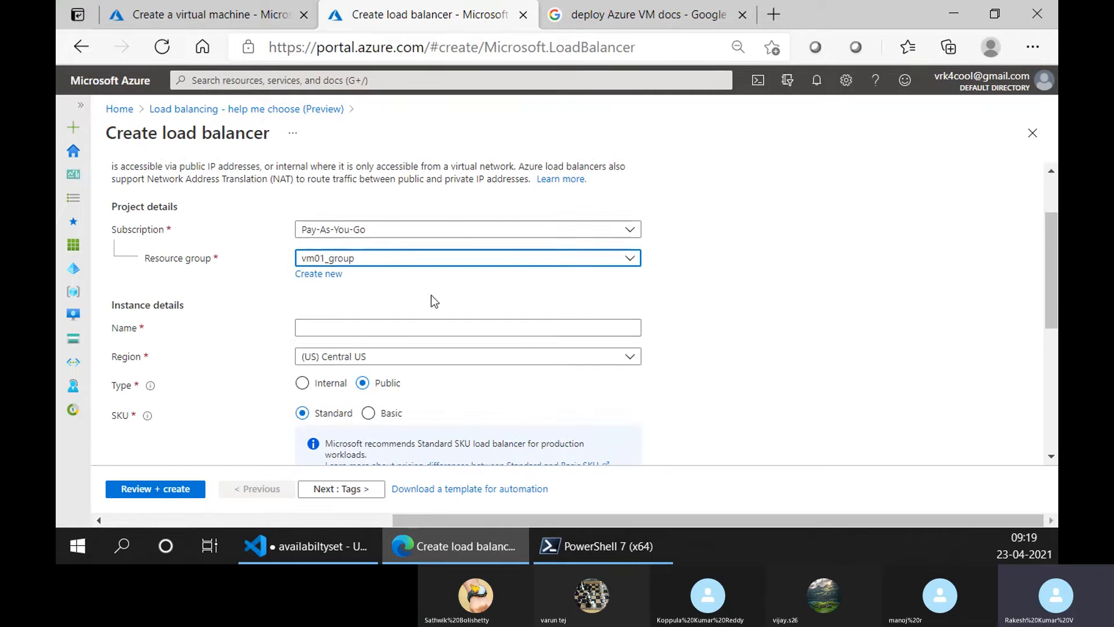
Name the load balancer nginx-lb.
scroll(433, 302, "down", 1)
left_click(370, 280)
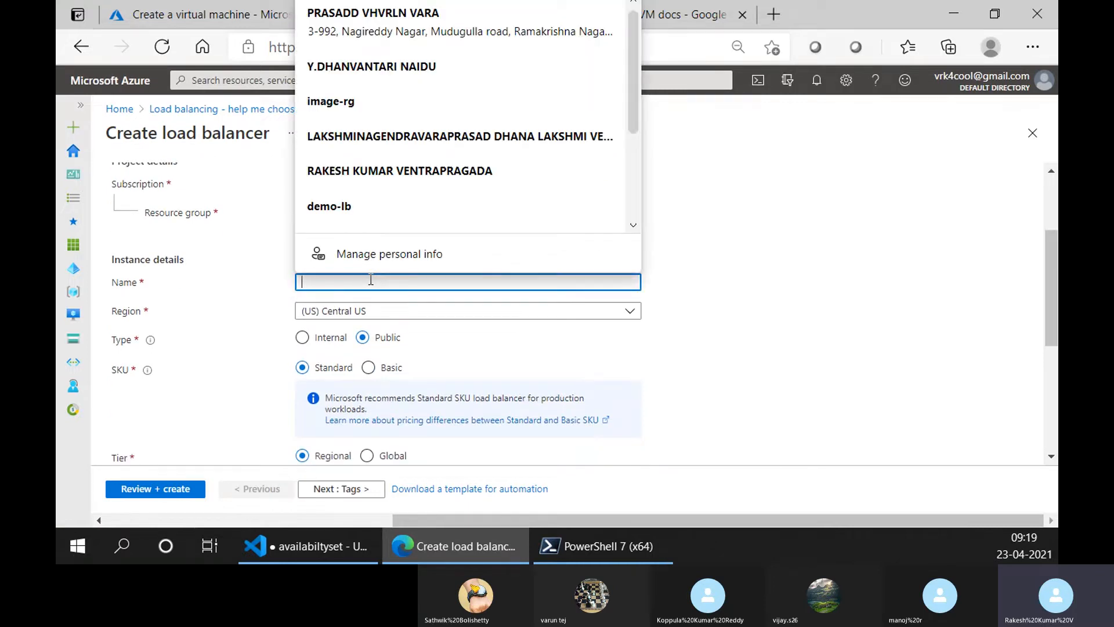
type("lb")
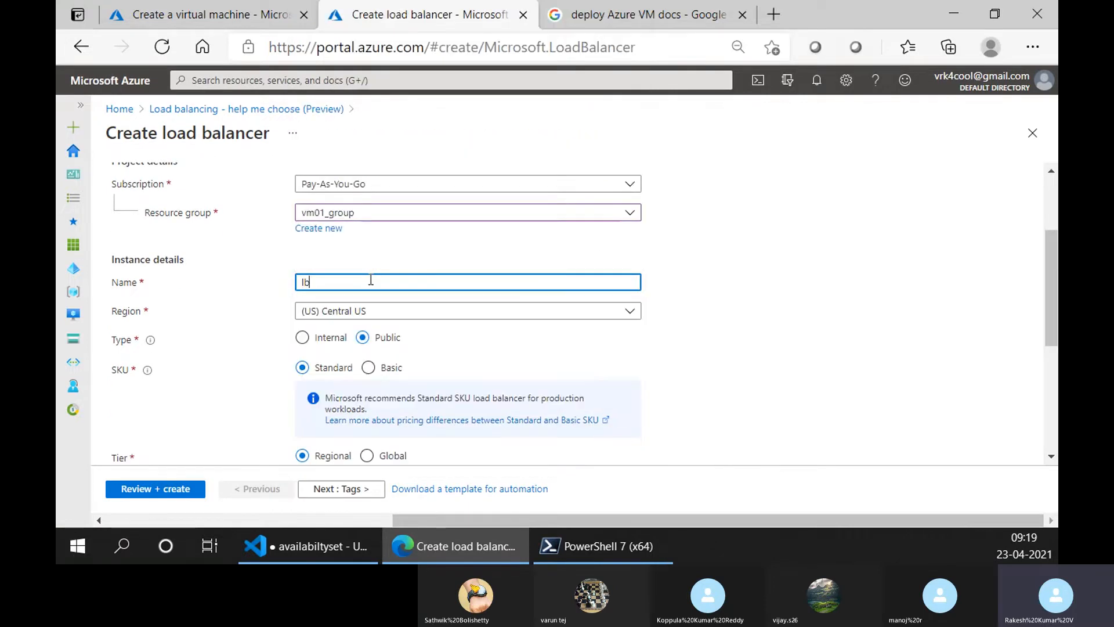
key("Home")
type("web")
key("BackSpace")
key("BackSpace")
key("BackSpace")
type("nginx-")
Set the load balancer's SKU to Basic and use the existing public IP address vm01-ip.
scroll(421, 307, "down", 2)
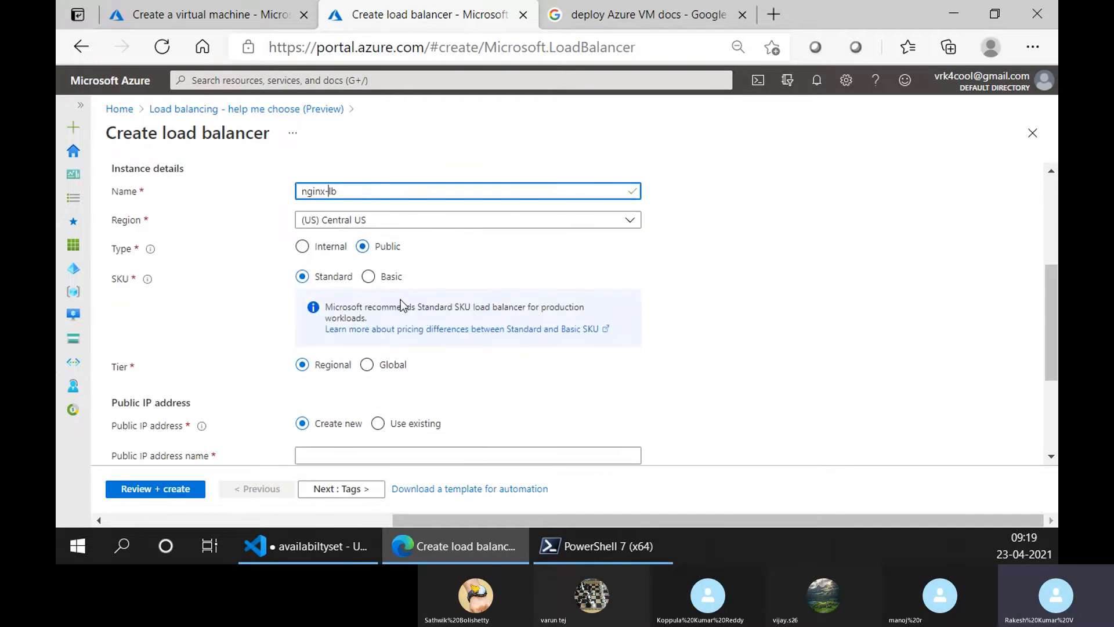
left_click(369, 277)
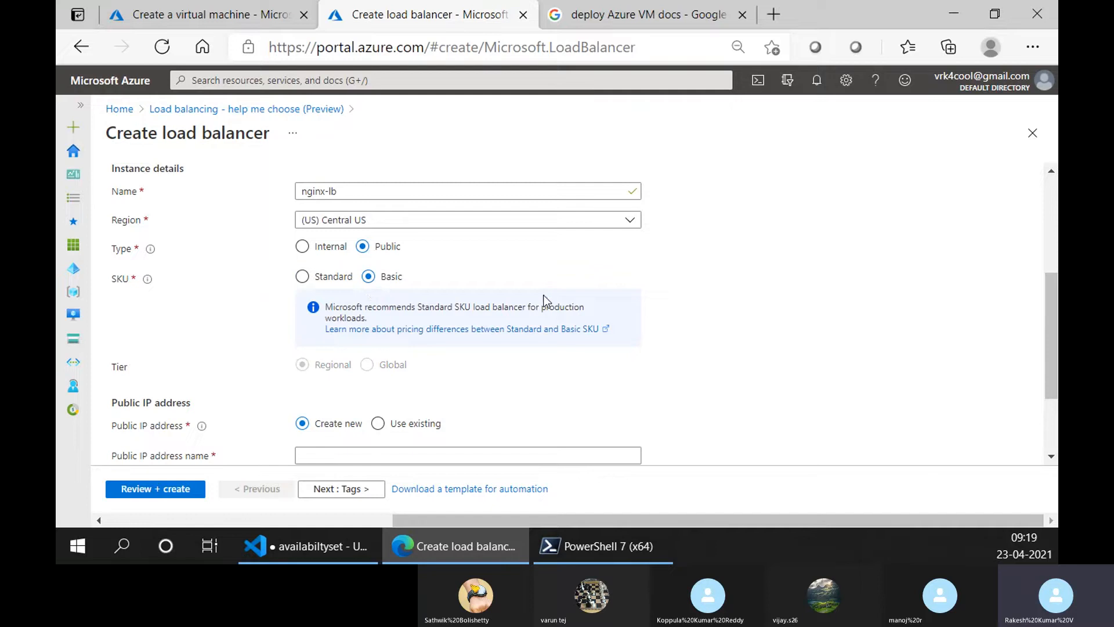
scroll(543, 296, "down", 1)
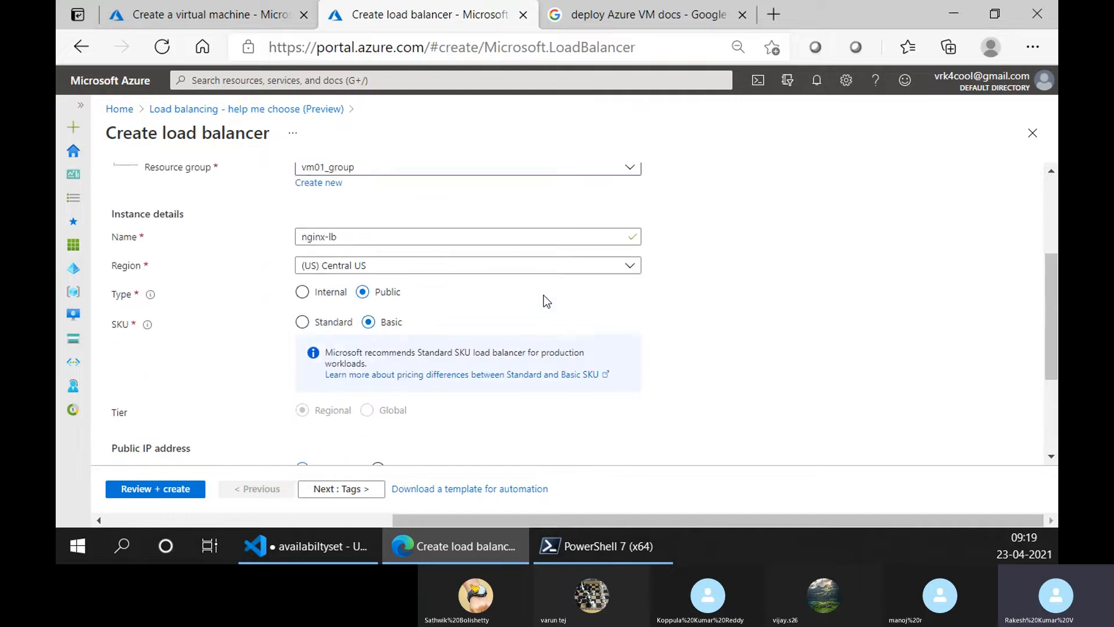
scroll(546, 300, "down", 2)
scroll(547, 300, "down", 1)
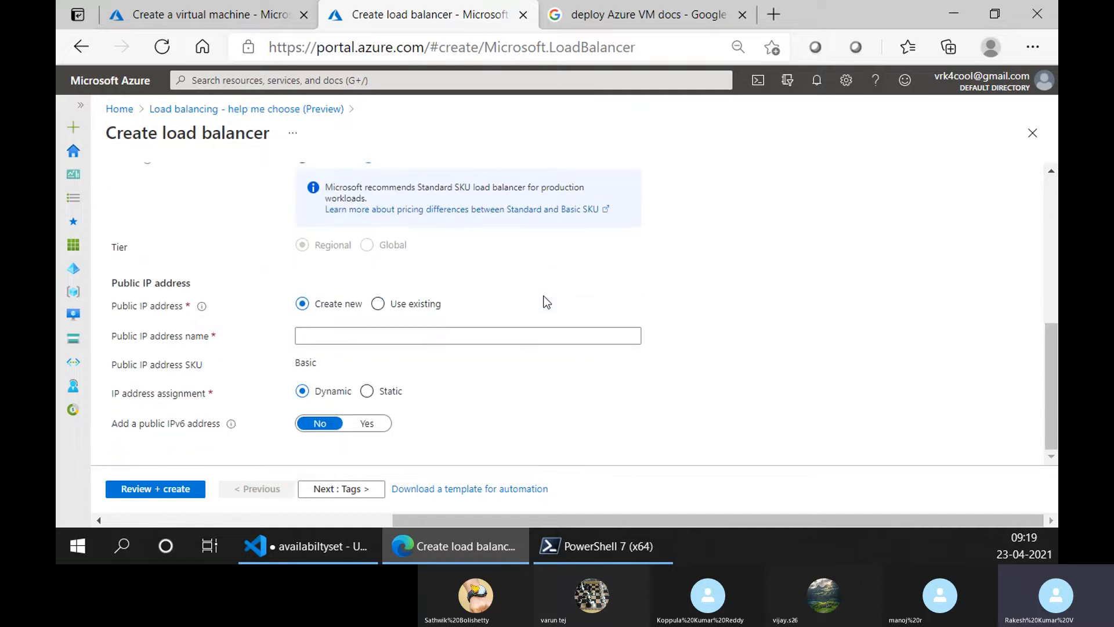
left_click(417, 304)
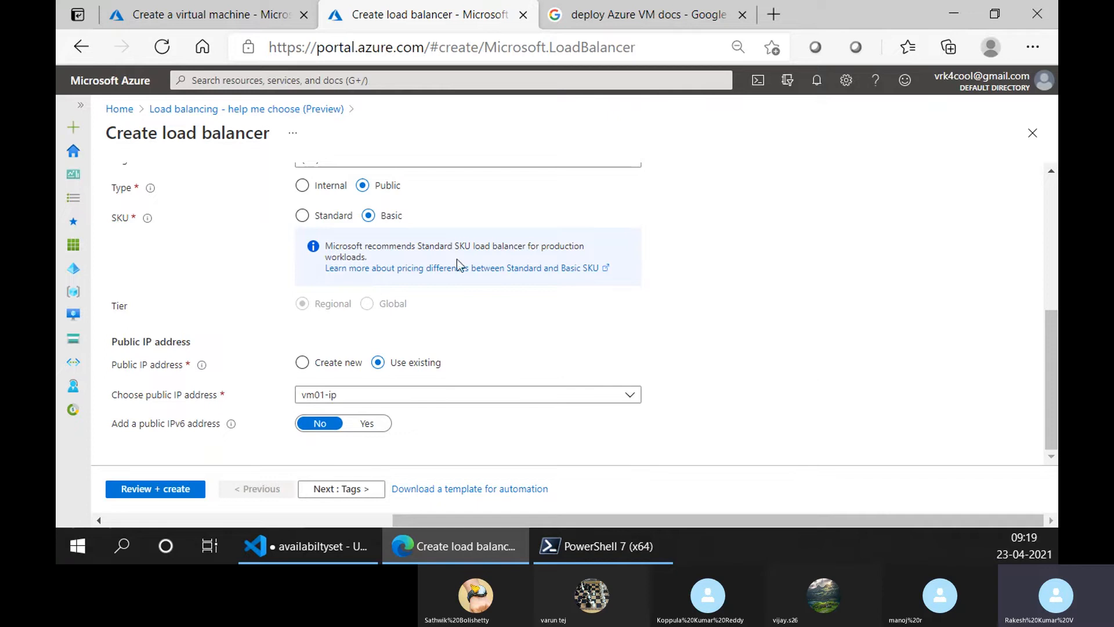
Recheck the load balancer's basic settings and submit them for review and validation.
scroll(465, 363, "up", 2)
scroll(465, 360, "down", 2)
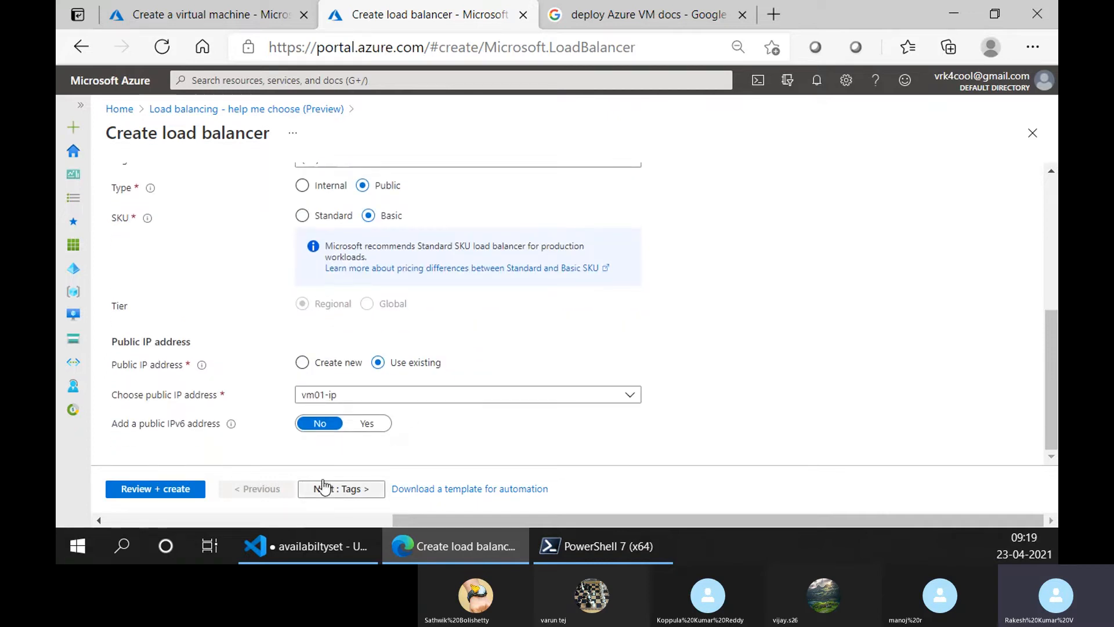
scroll(332, 461, "up", 2)
scroll(334, 461, "up", 2)
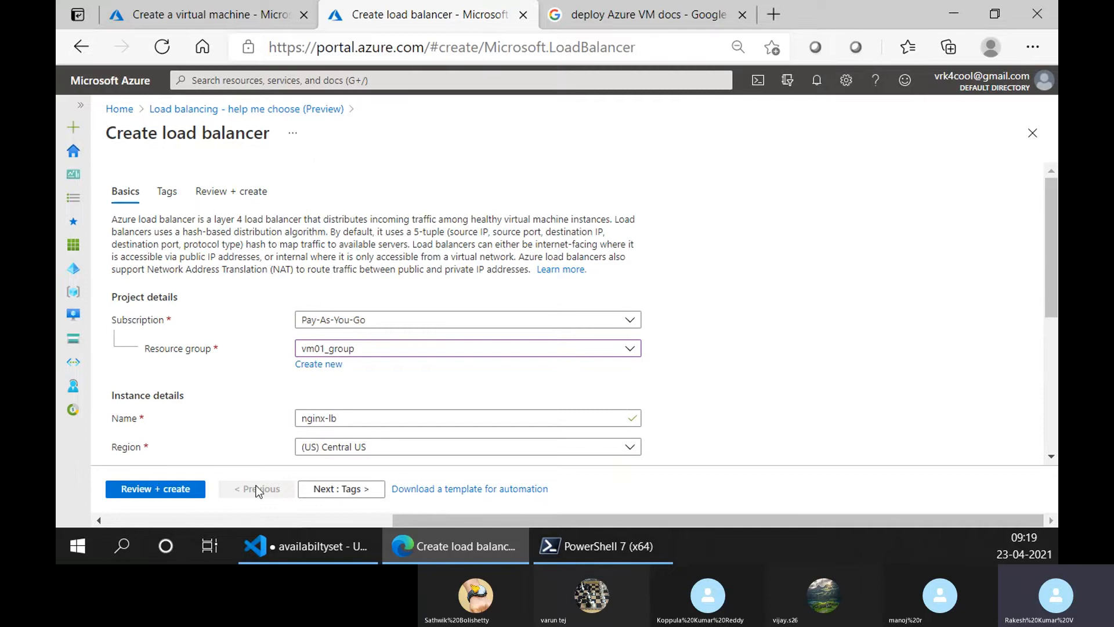
left_click(197, 492)
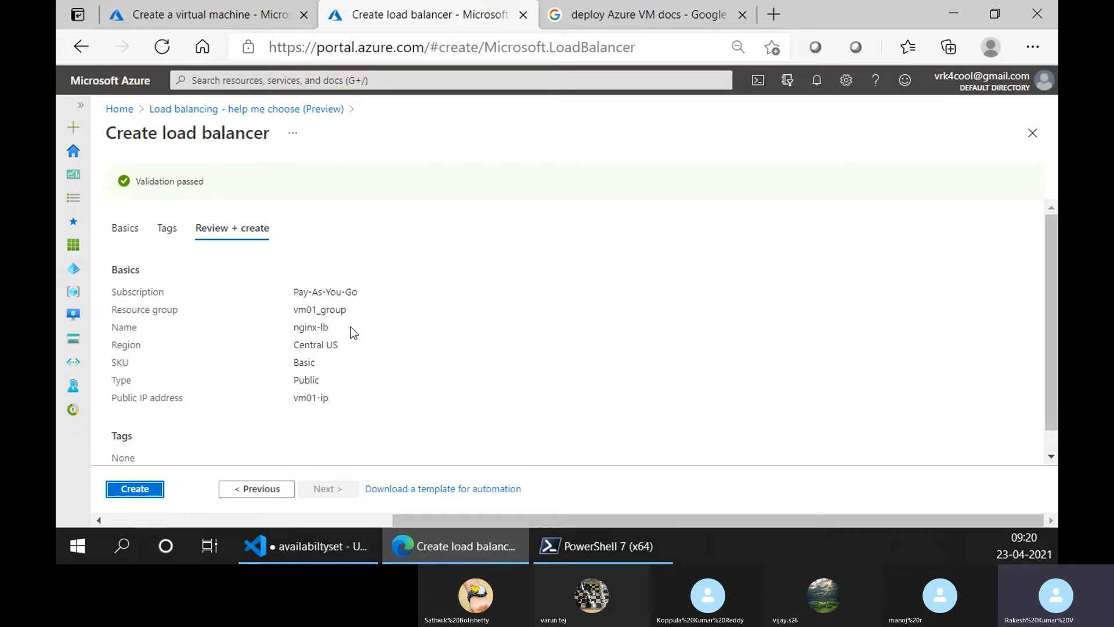
Switch to the notes in Visual Studio Code and highlight "HA complaint" in the line "10 vms HA complaint".
left_click(337, 548)
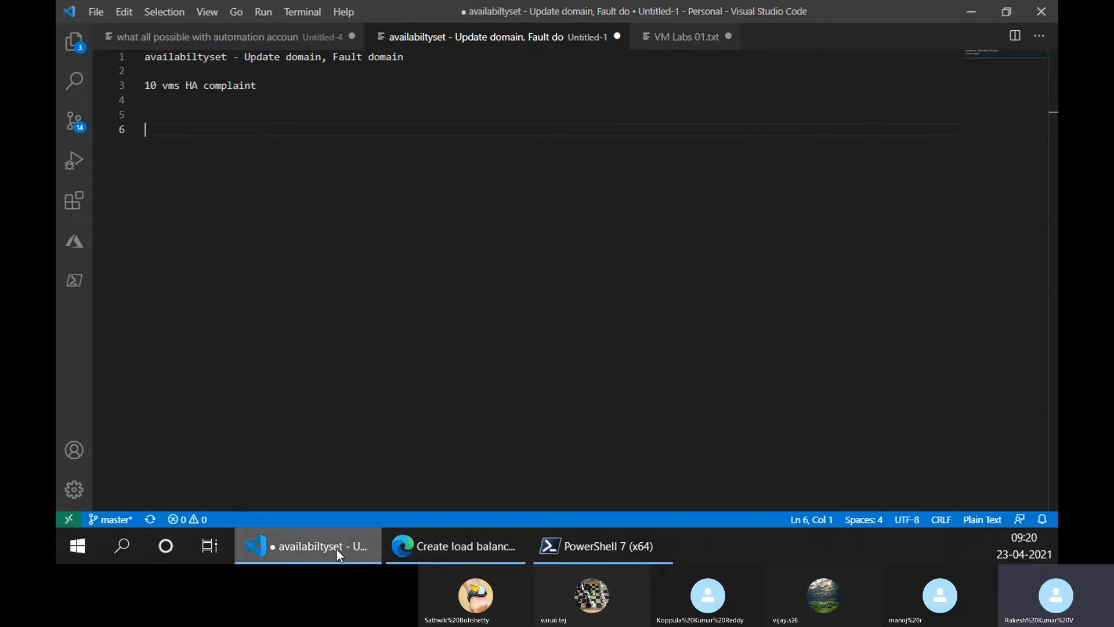
left_click_drag(272, 86, 139, 86)
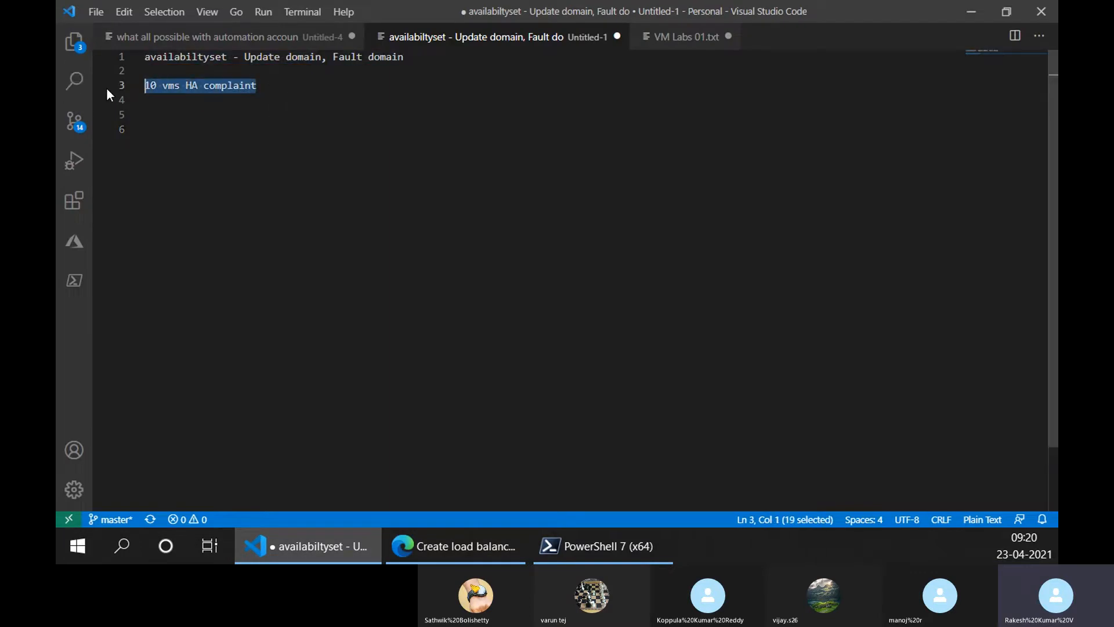
left_click(227, 86)
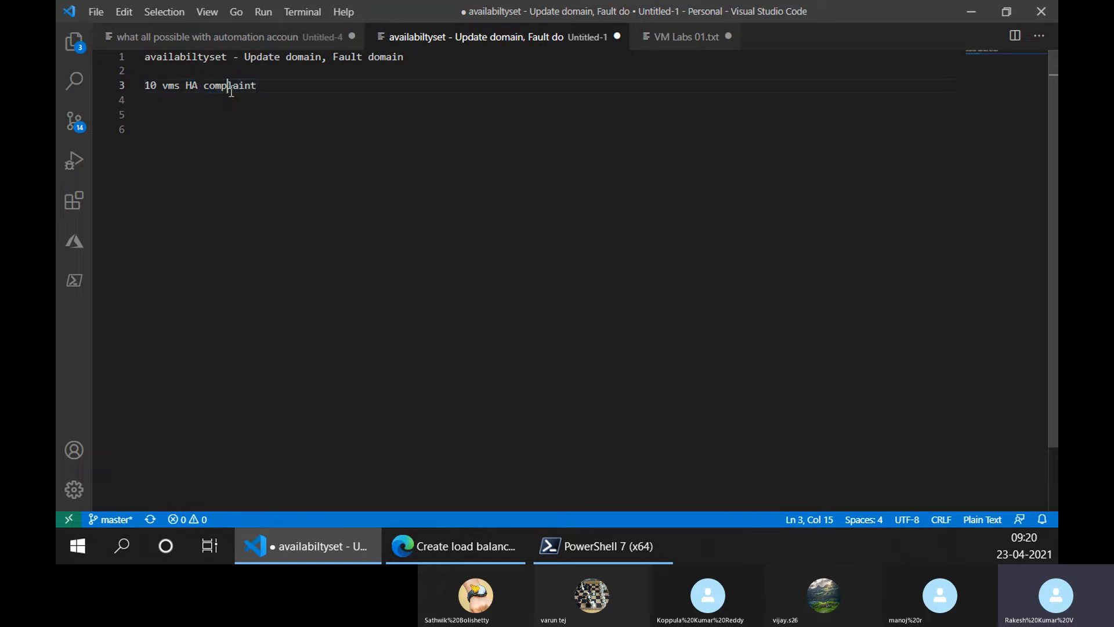
left_click_drag(186, 86, 258, 86)
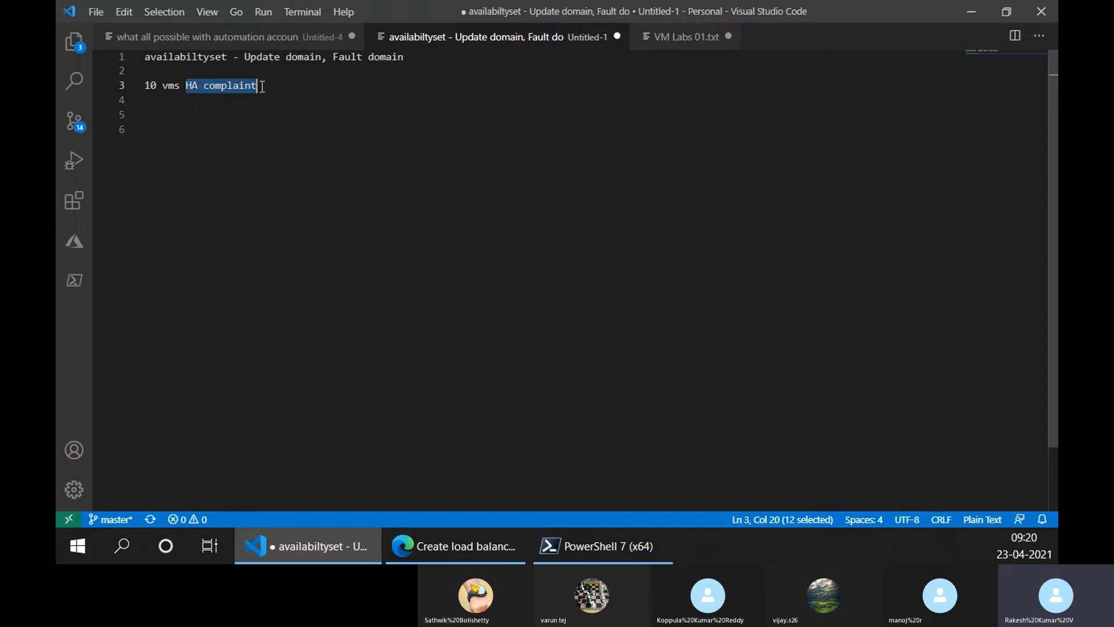
Return to the Azure portal and create the reviewed nginx-lb load balancer.
left_click(465, 546)
left_click(141, 487)
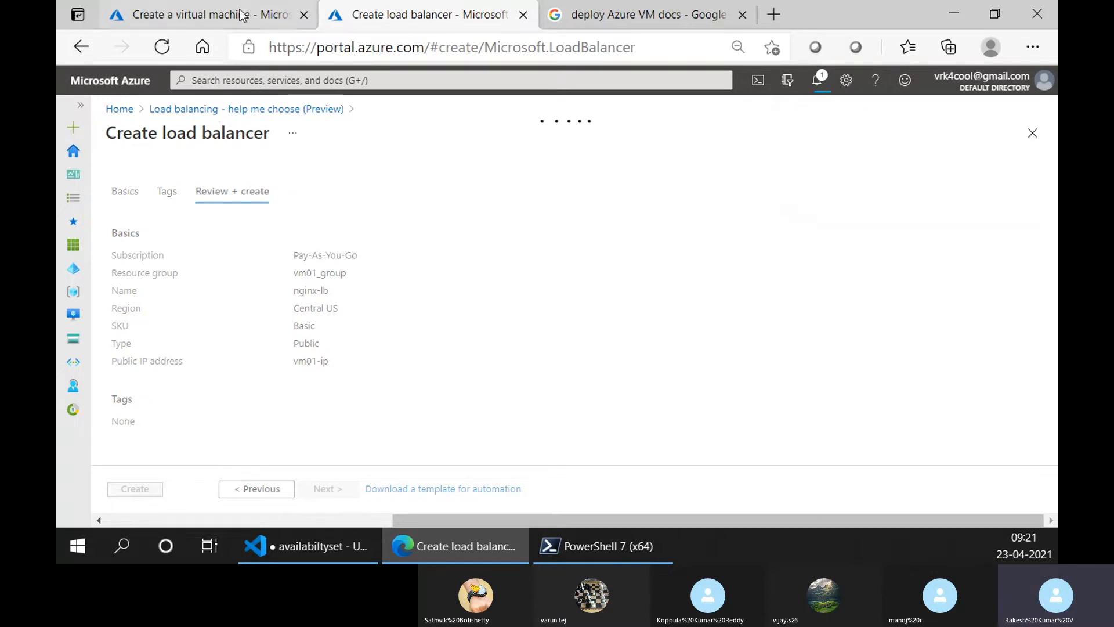
Return to the virtual machine's basic settings, try Availability zone as the availability option, and reopen the list of options.
left_click(209, 15)
scroll(271, 459, "up", 3)
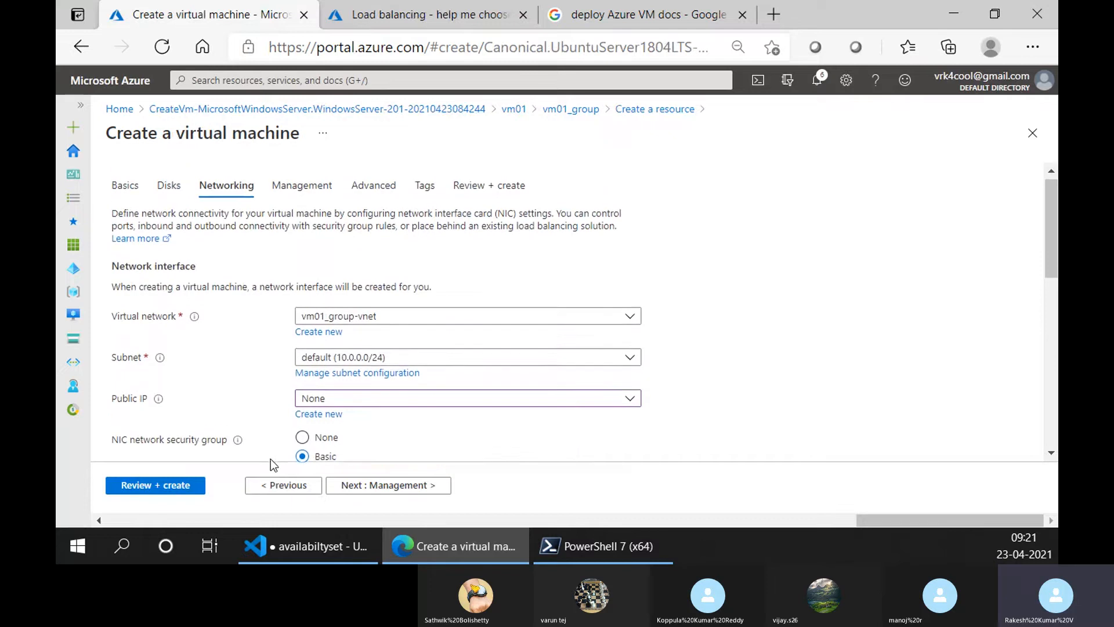
left_click(122, 192)
scroll(454, 280, "down", 5)
scroll(445, 355, "down", 1)
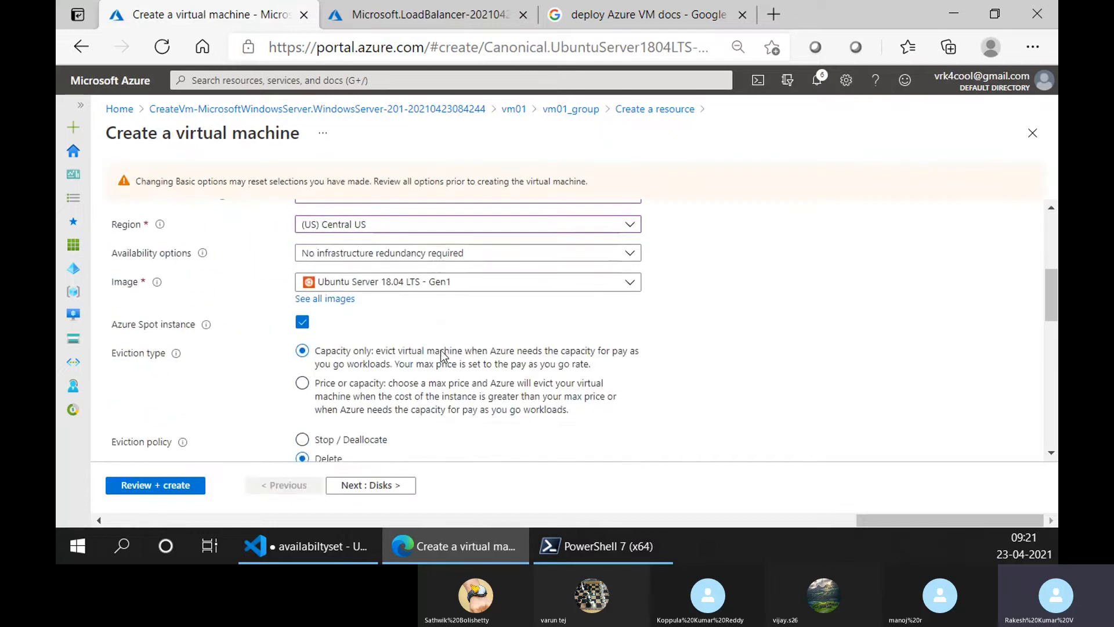
left_click(389, 255)
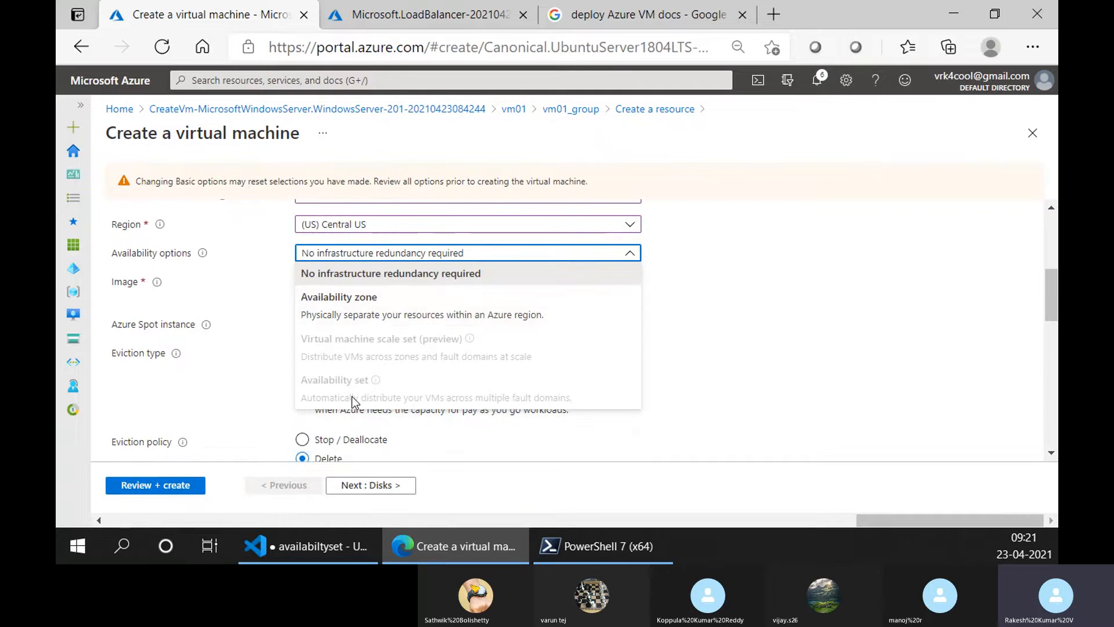
left_click(391, 316)
left_click(355, 282)
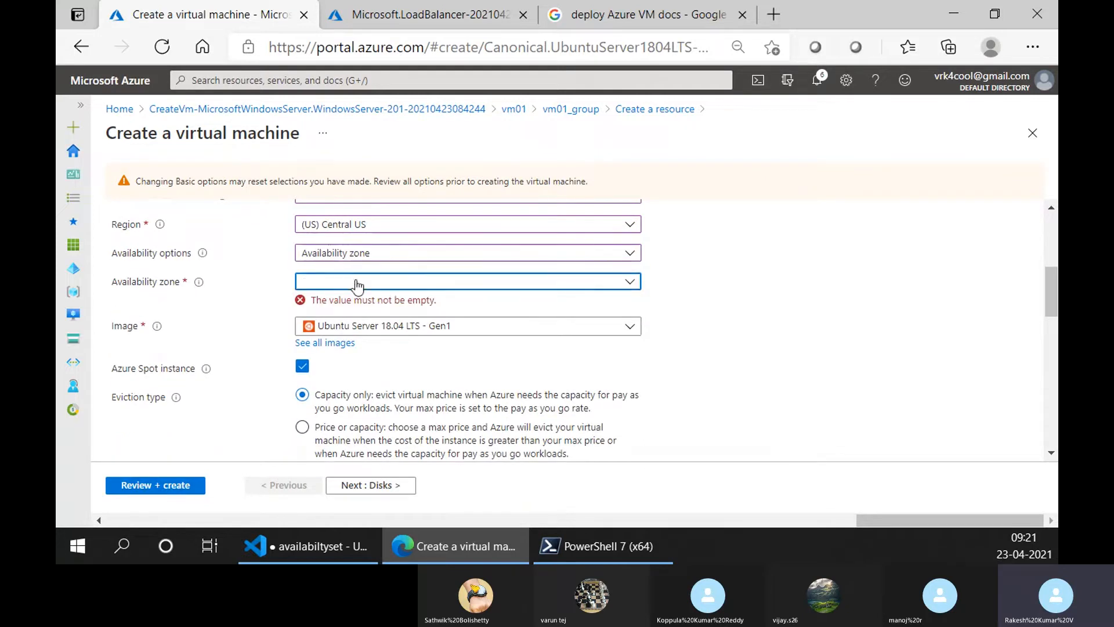
left_click(218, 324)
left_click(314, 255)
left_click(314, 255)
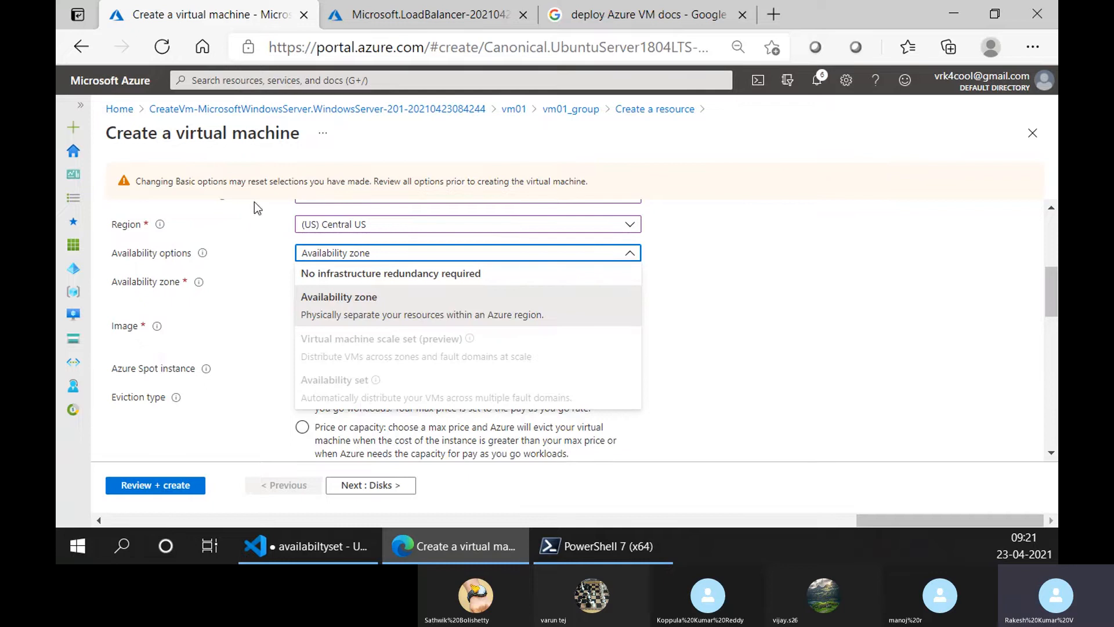
Open the portal home in a new browser tab, find Availability sets by searching for "avail", and start creating an availability set.
left_click(378, 14)
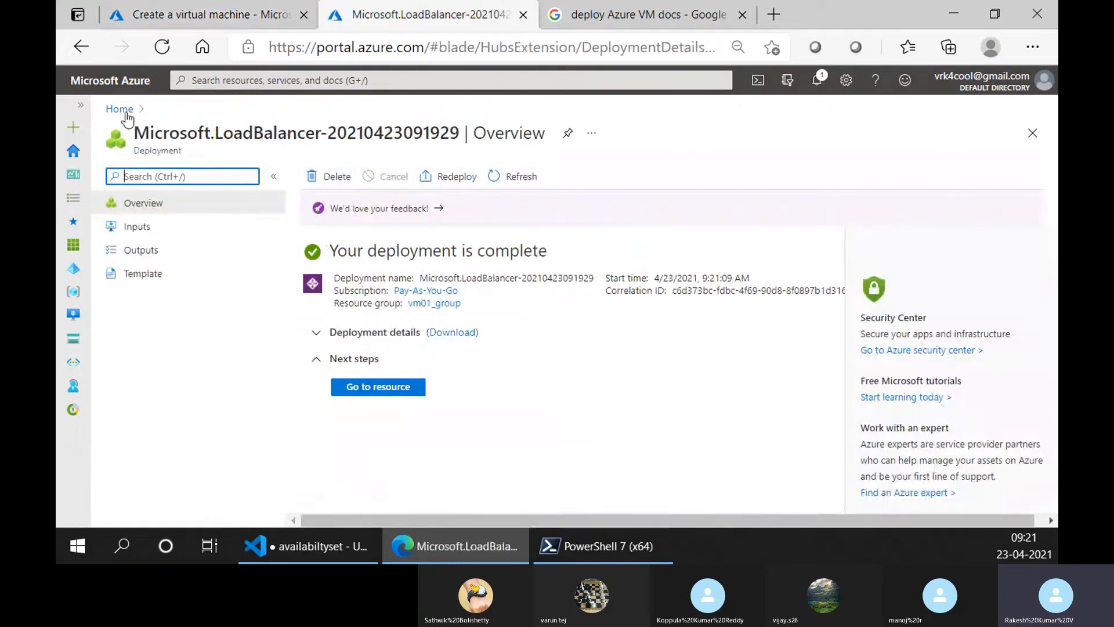
left_click(125, 114)
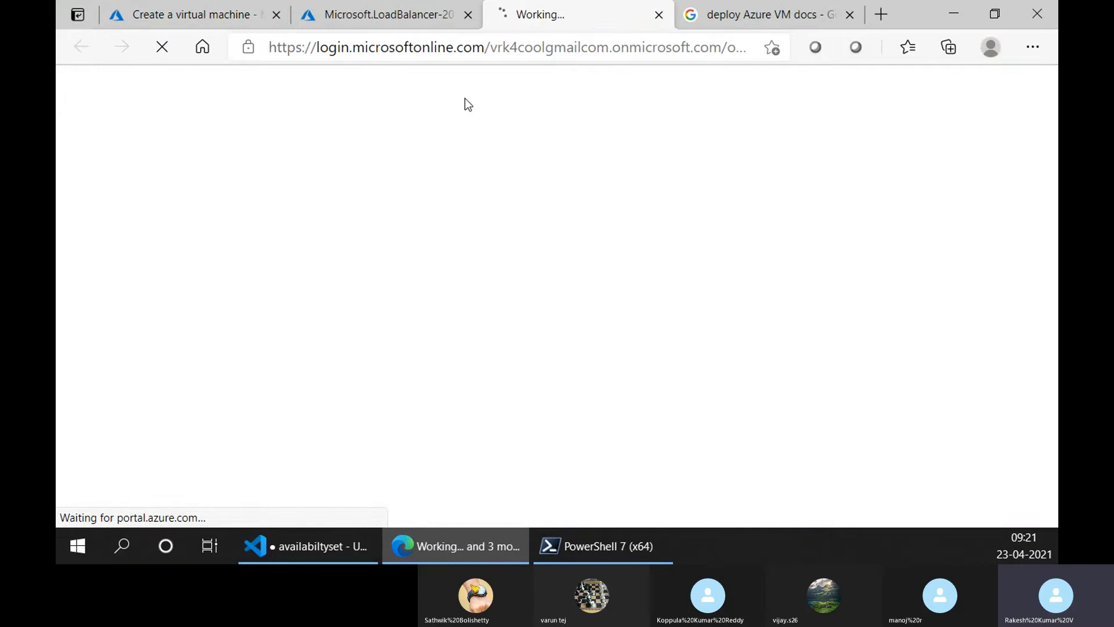
left_click(408, 81)
type("av")
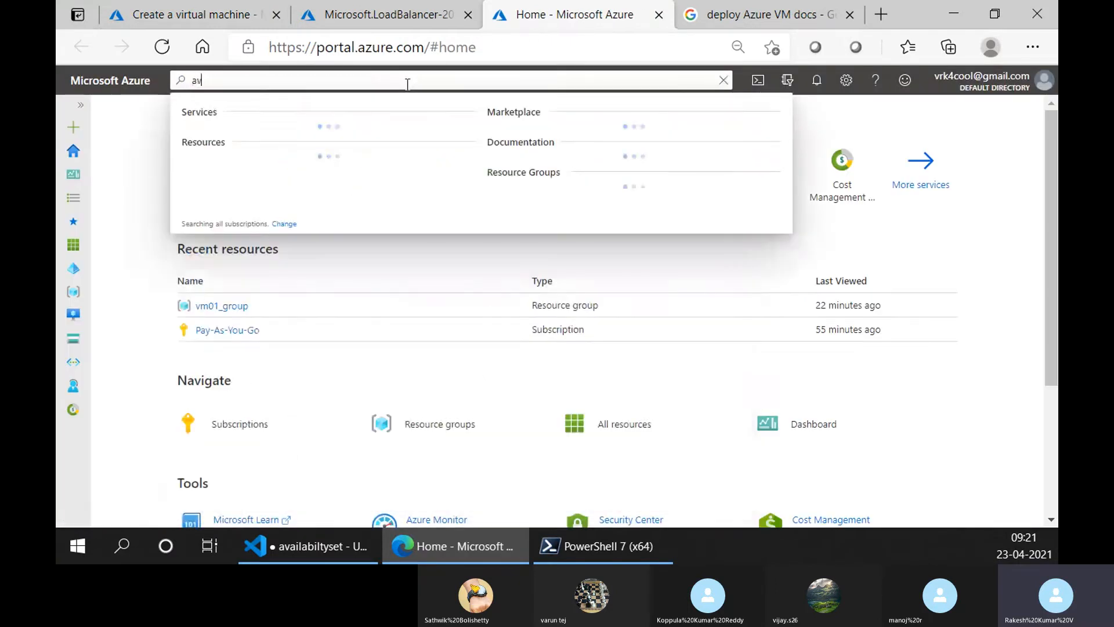
type("ail")
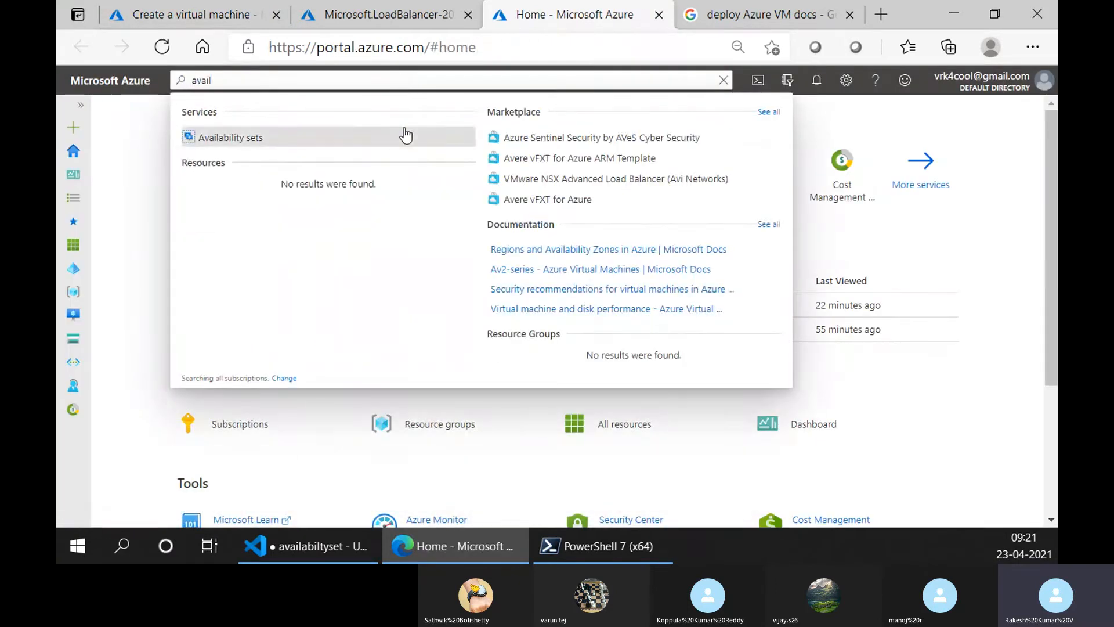
left_click(348, 136)
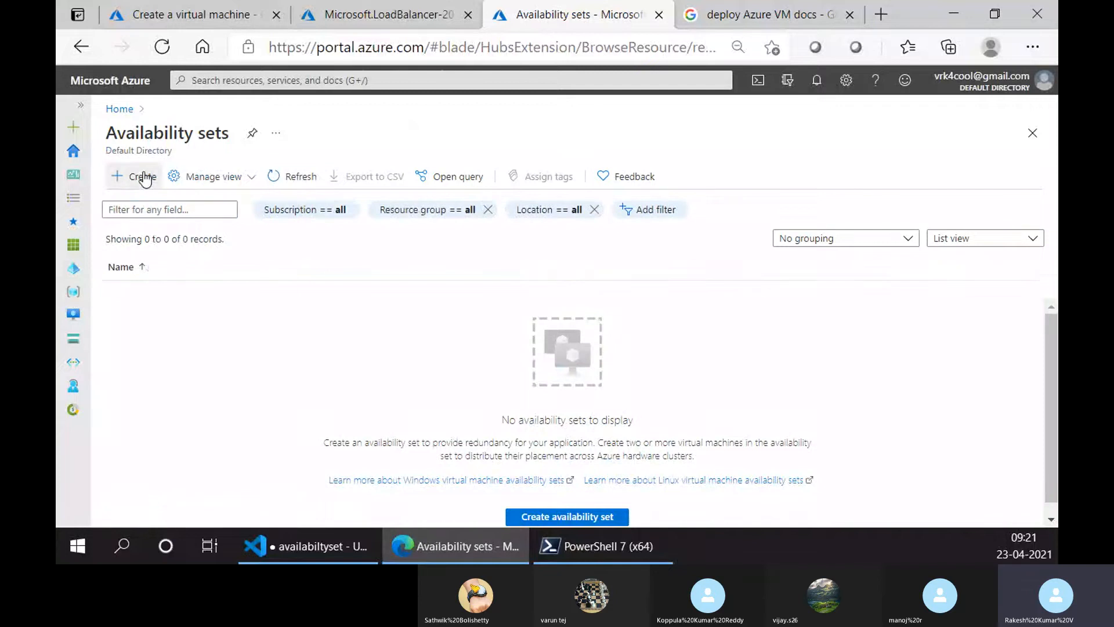
left_click(146, 180)
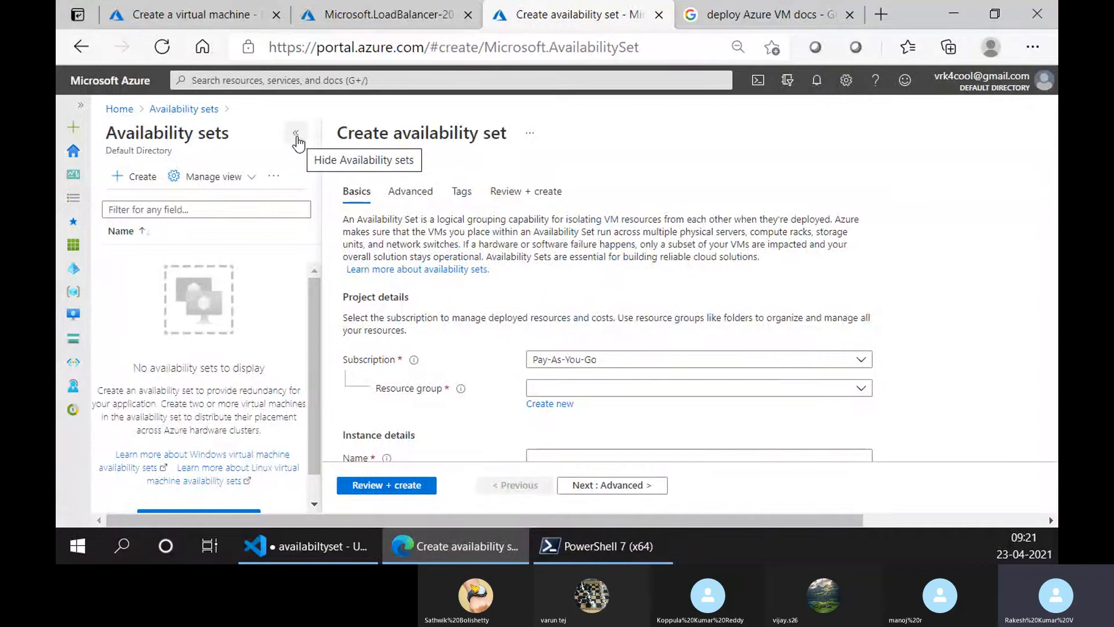
Assign the availability set to the resource group vm01_group and name it availset-centralus.
left_click(297, 135)
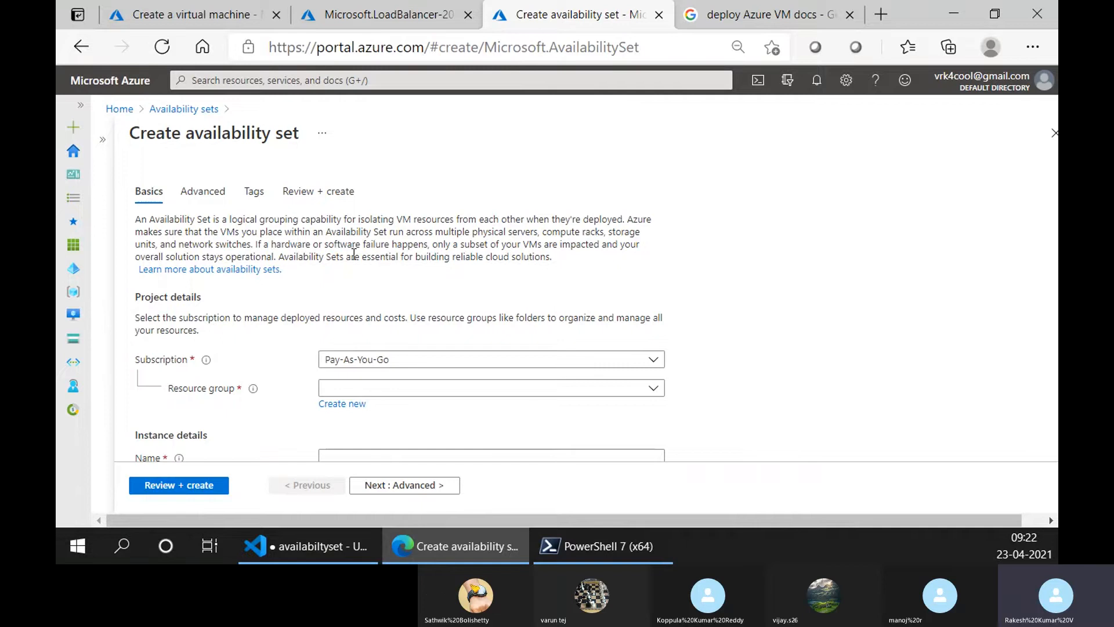
left_click(363, 392)
left_click(348, 460)
scroll(508, 276, "down", 1)
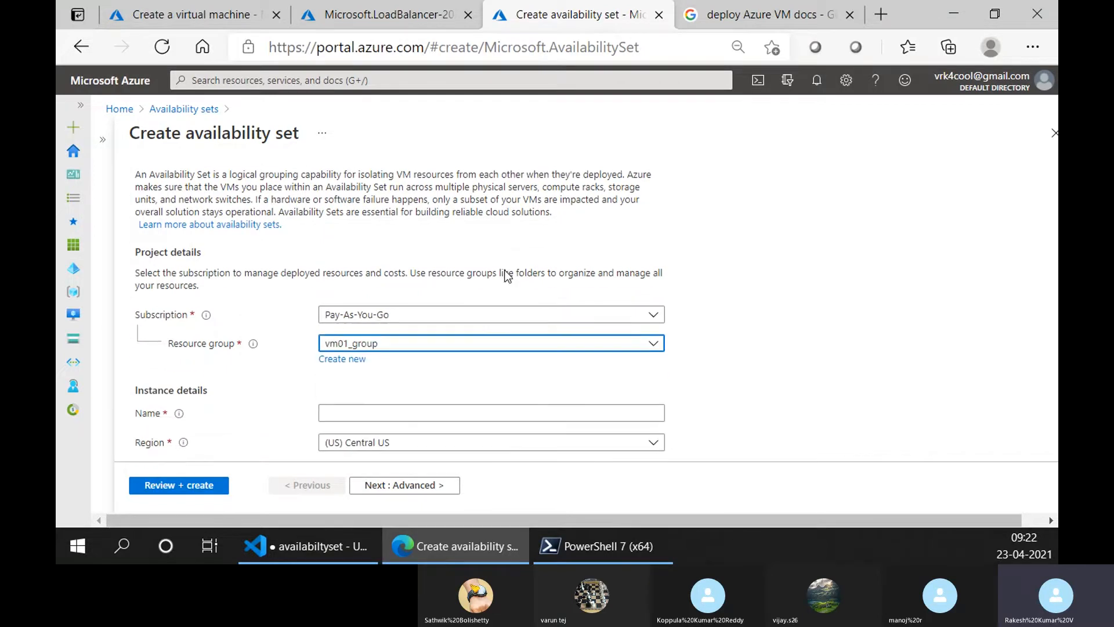
scroll(507, 276, "down", 2)
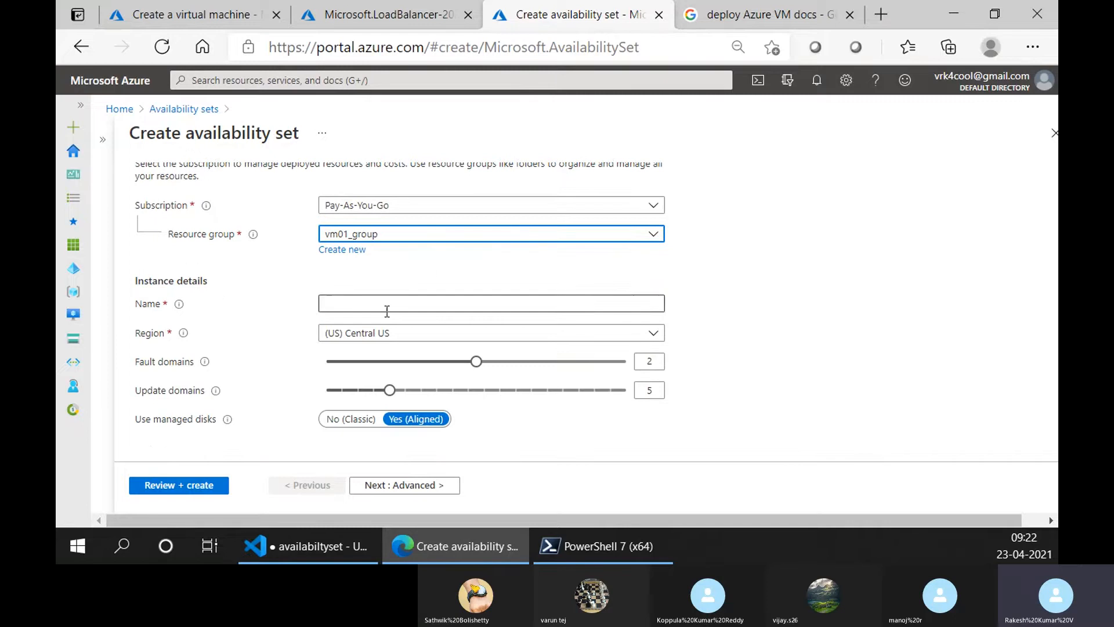
left_click(357, 304)
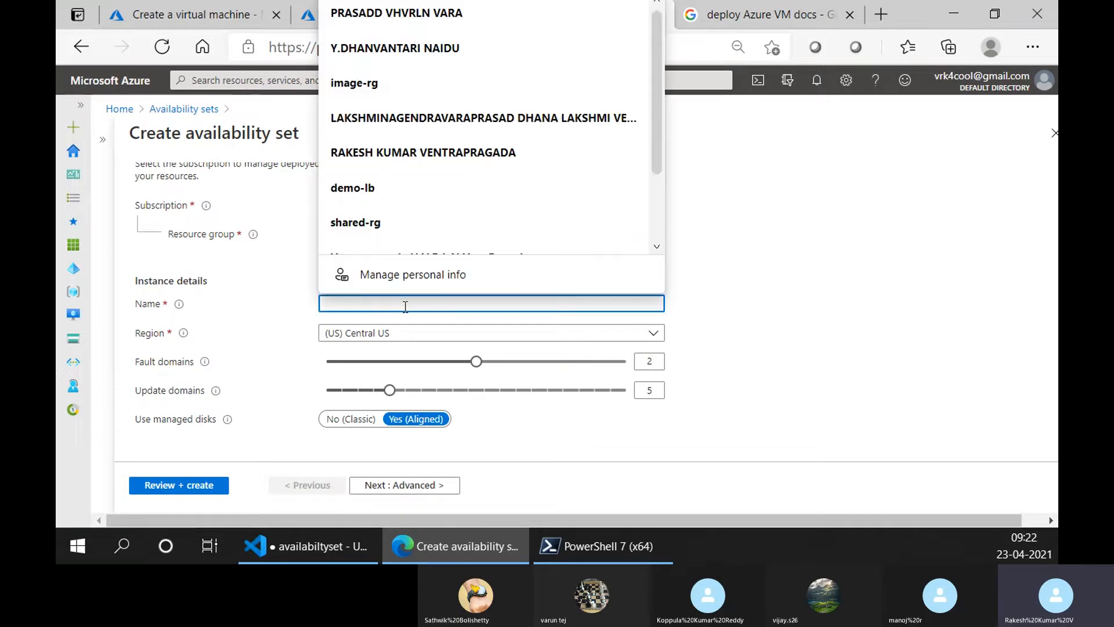
type("avail")
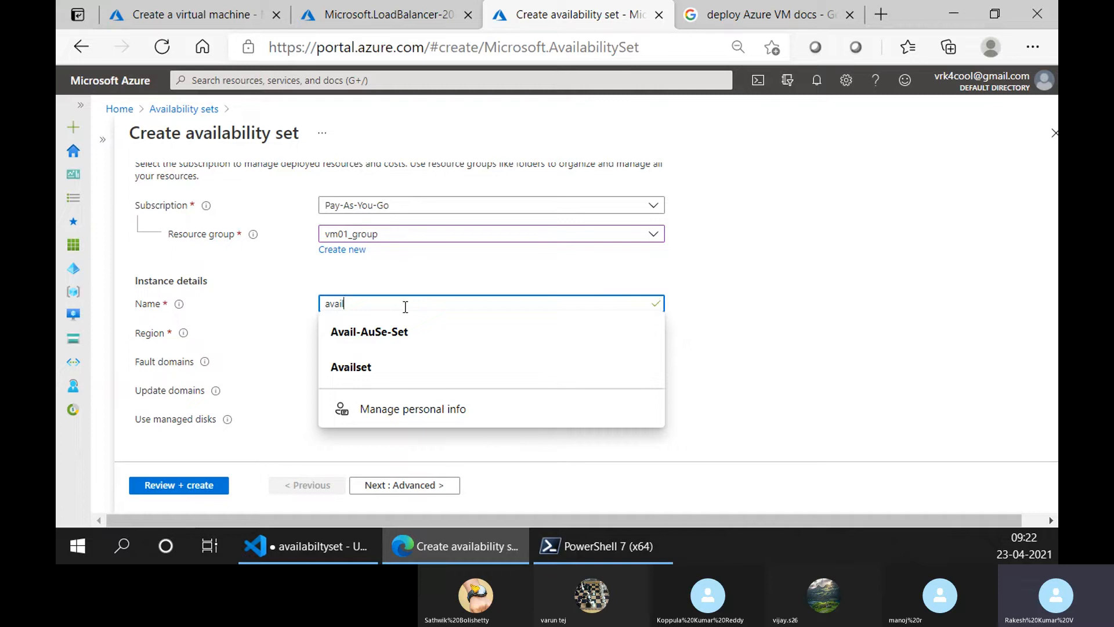
type("s")
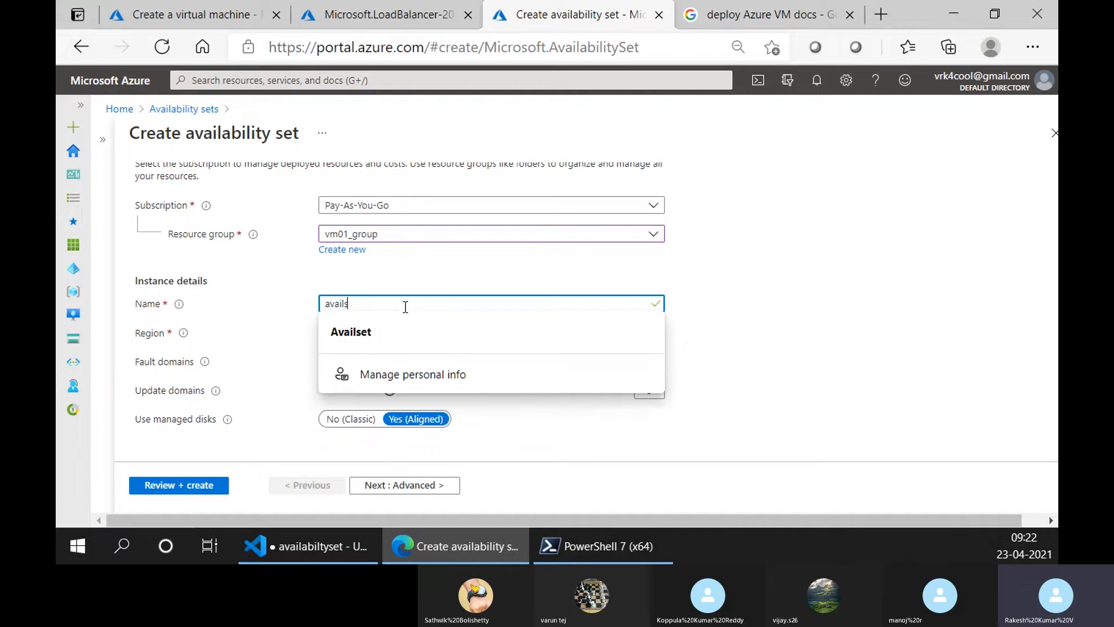
type("et-centralus")
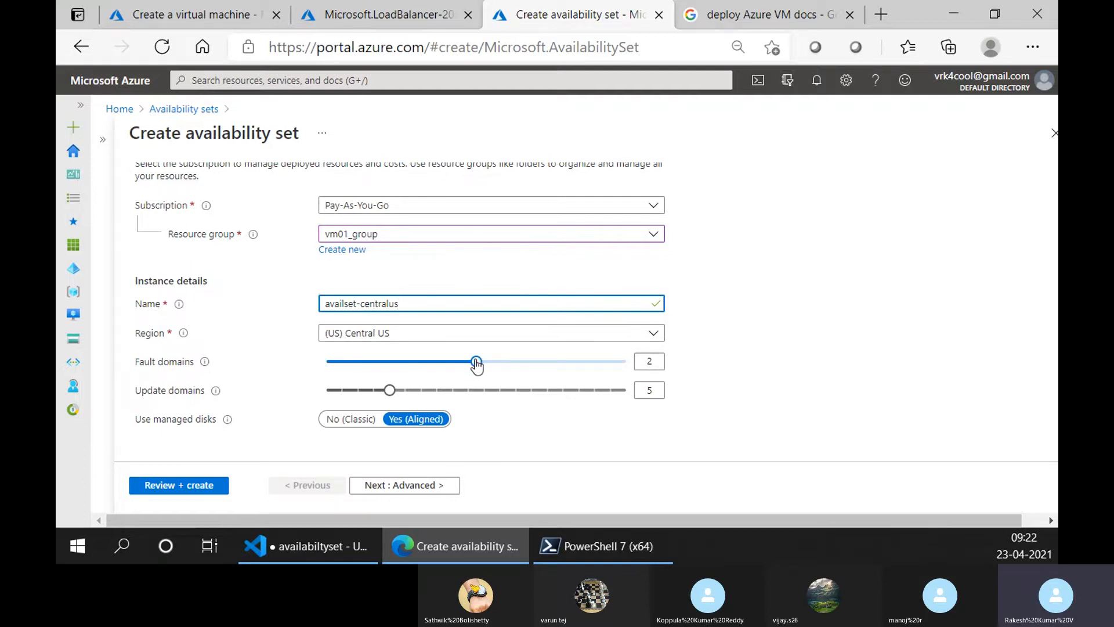
Set the availability set to 3 fault domains and 5 update domains, trying other values for both along the way.
left_click_drag(477, 364, 636, 364)
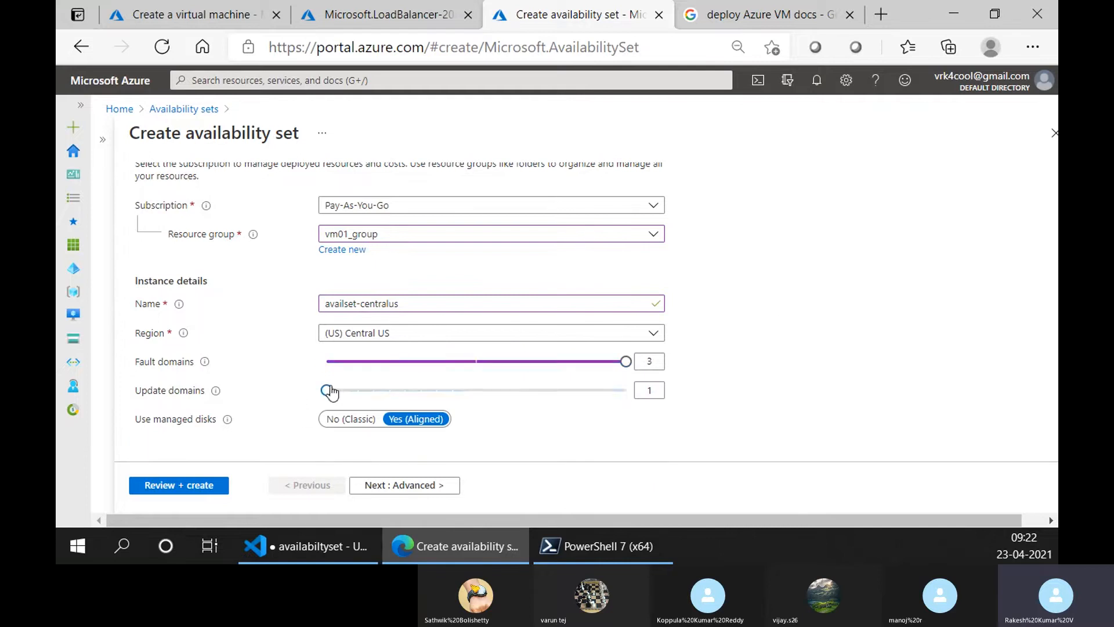
left_click_drag(329, 392, 446, 403)
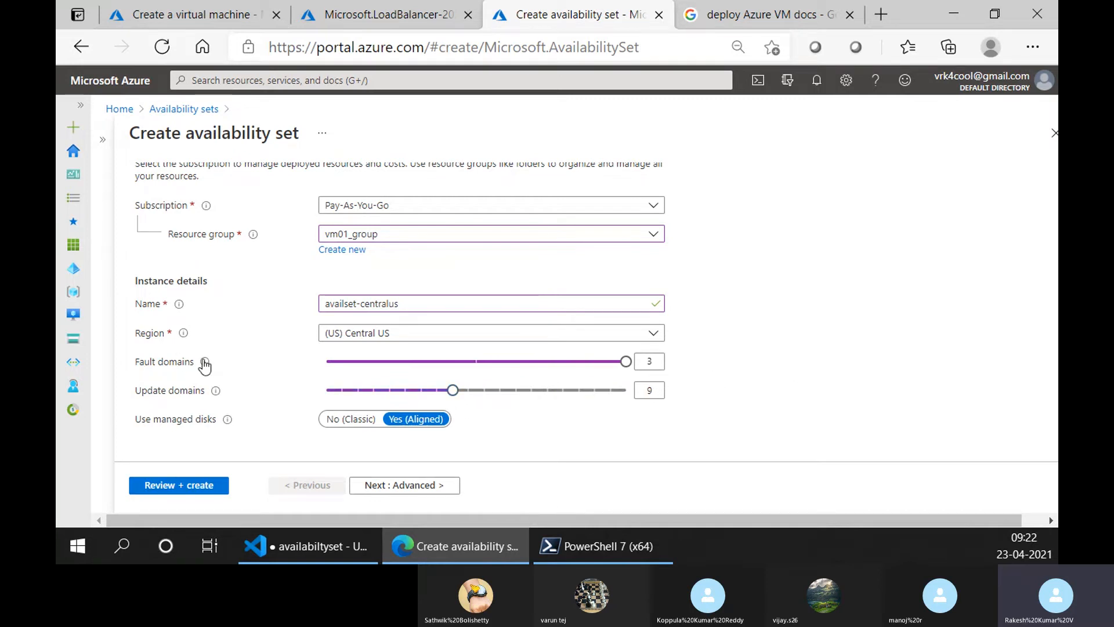
mouse_move(204, 362)
left_click_drag(454, 390, 390, 397)
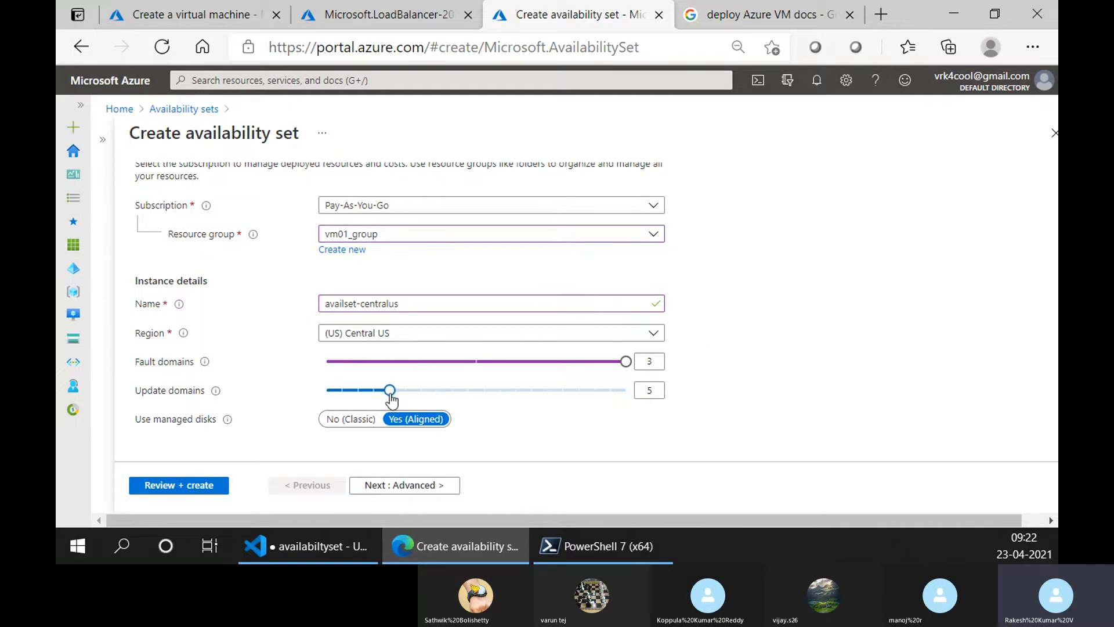
mouse_move(625, 361)
left_mouse_down()
mouse_move(454, 358)
mouse_move(640, 360)
left_mouse_up()
left_click(509, 368)
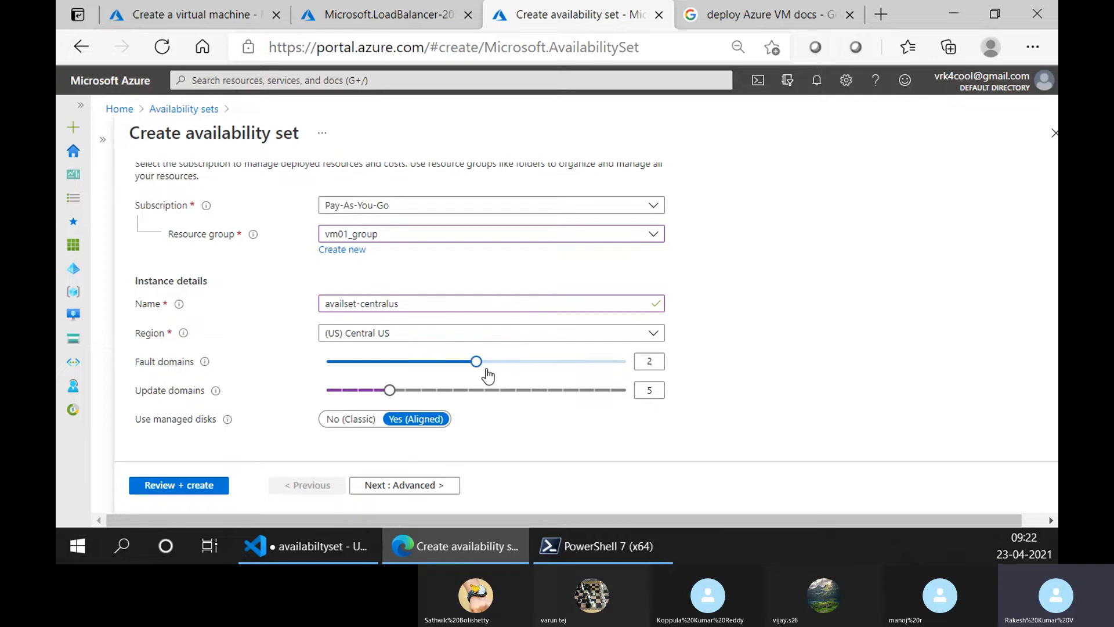
left_click(623, 362)
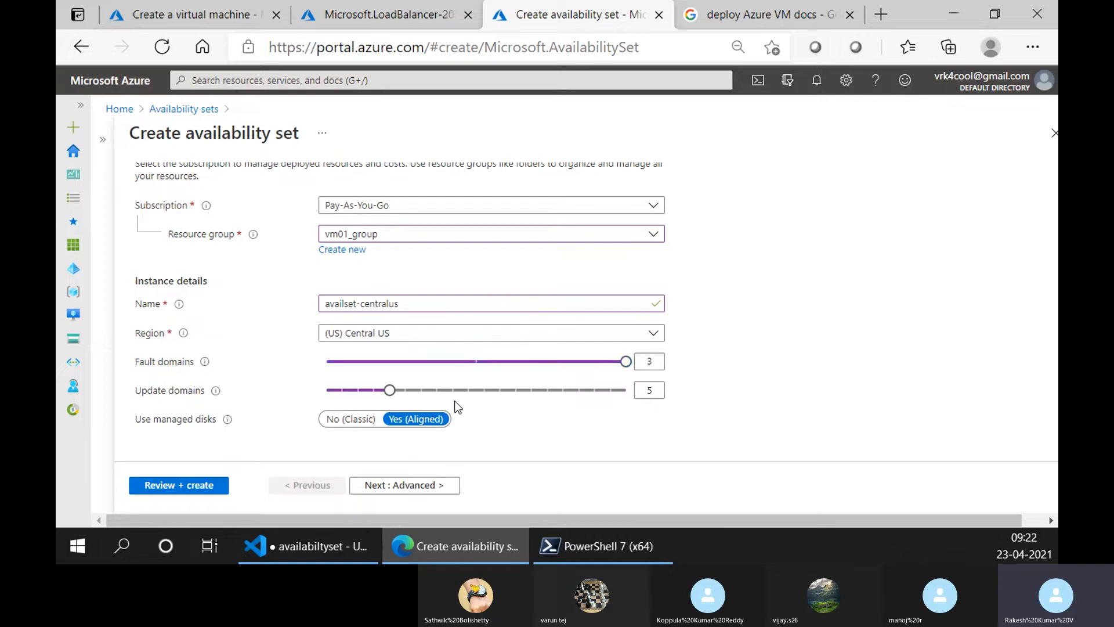
left_click(648, 389)
scroll(468, 433, "up", 3)
scroll(456, 439, "down", 3)
Check the proximity placement group choices, review the availability set's settings and create it.
left_click(394, 488)
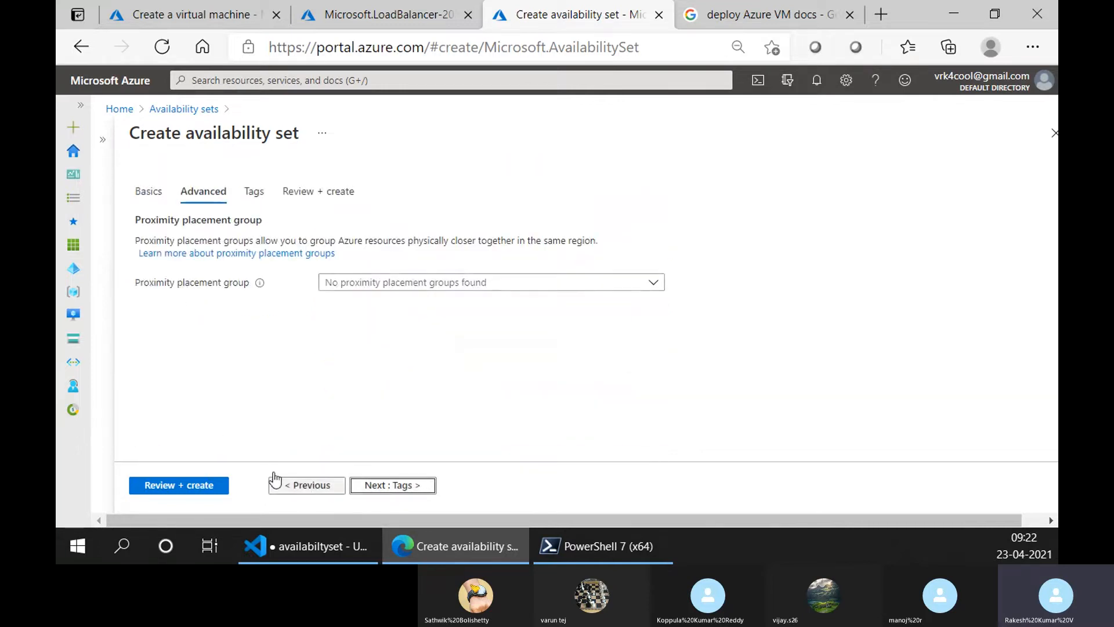
left_click(344, 290)
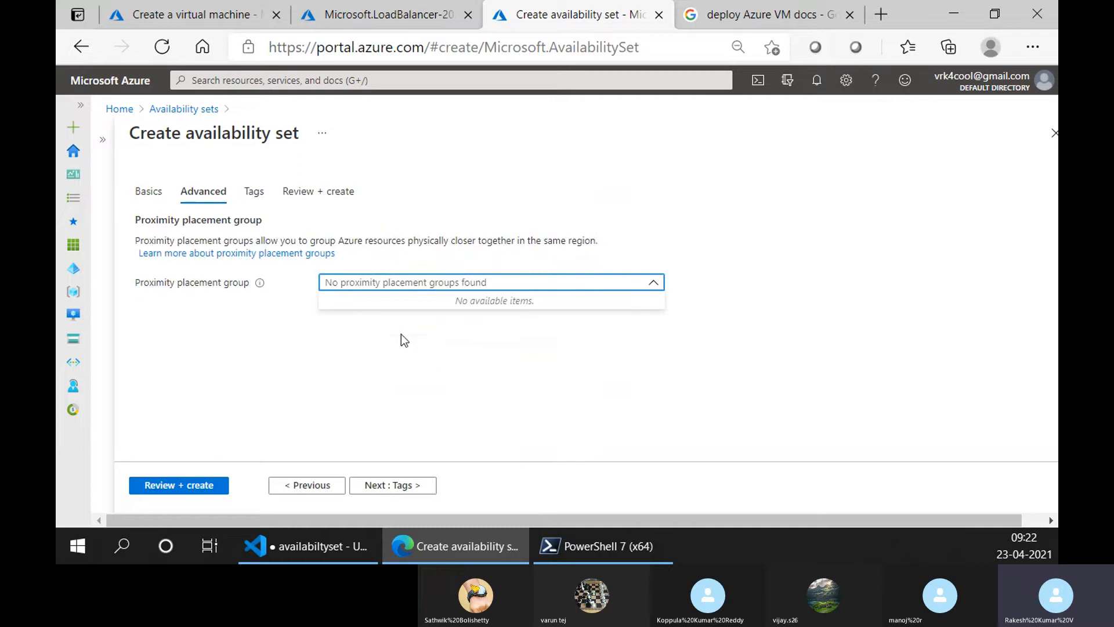
left_click(216, 485)
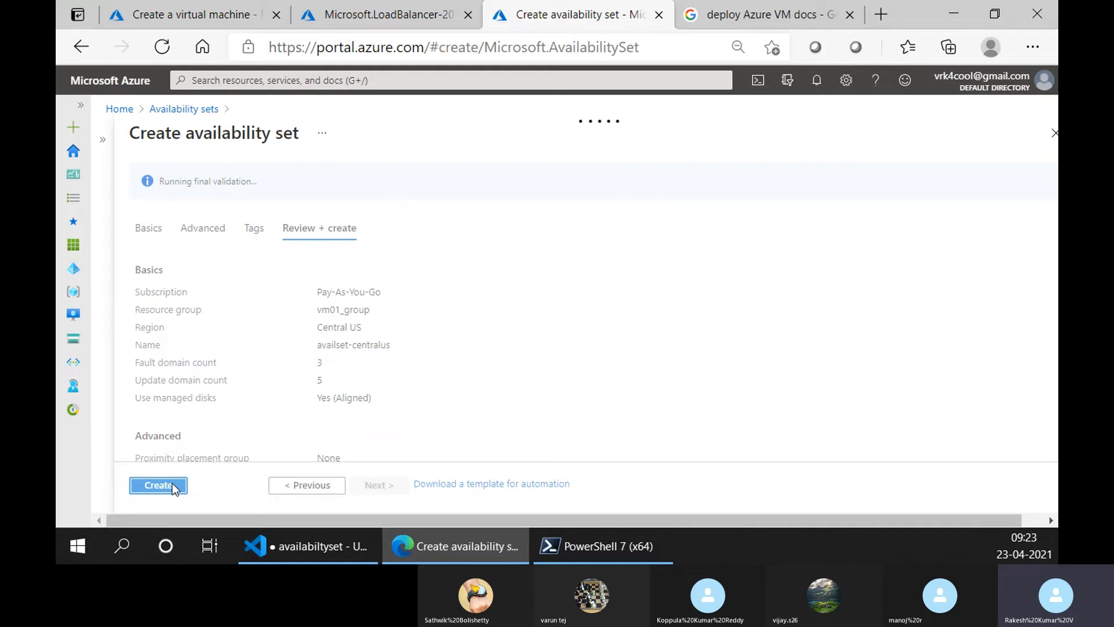
left_click(158, 486)
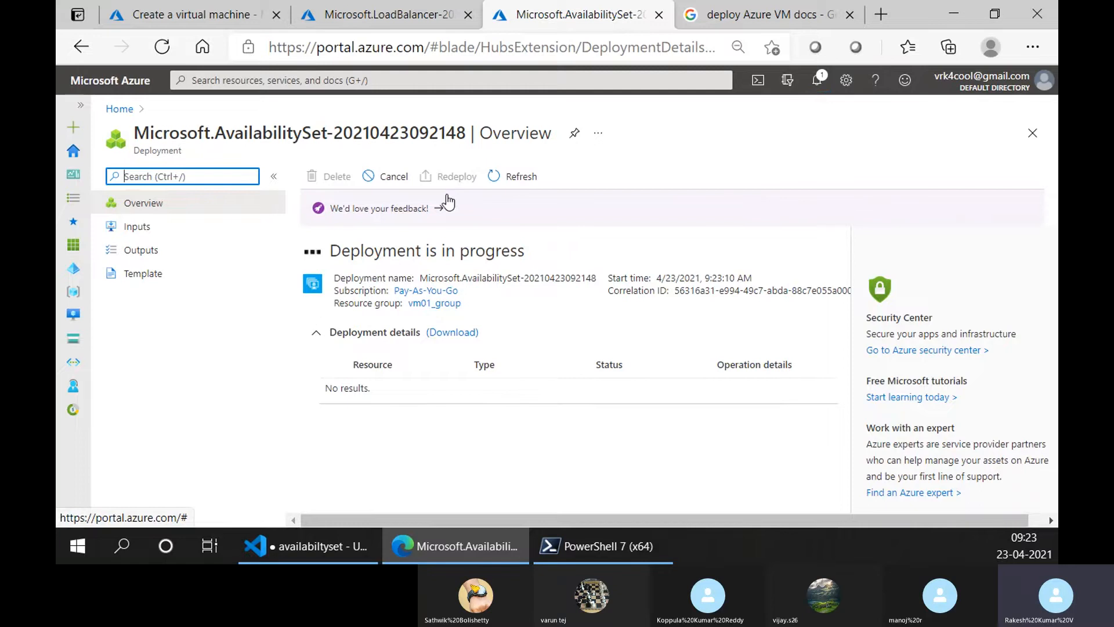
Return to the open virtual machine form and recheck whether its availability options offer the availability set.
left_click(215, 15)
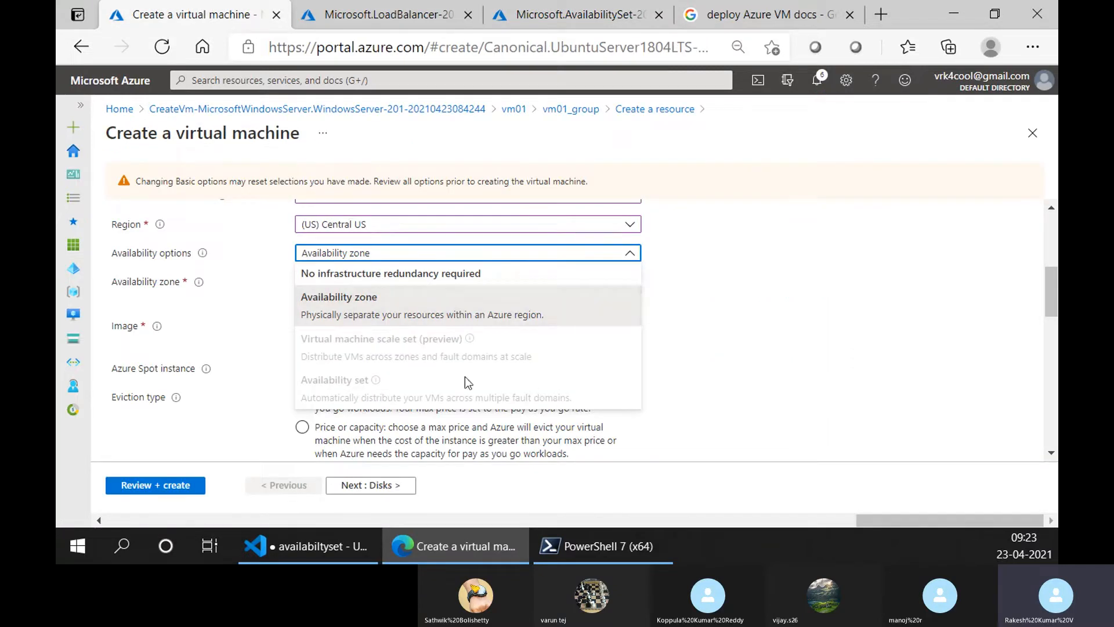
scroll(267, 229, "up", 5)
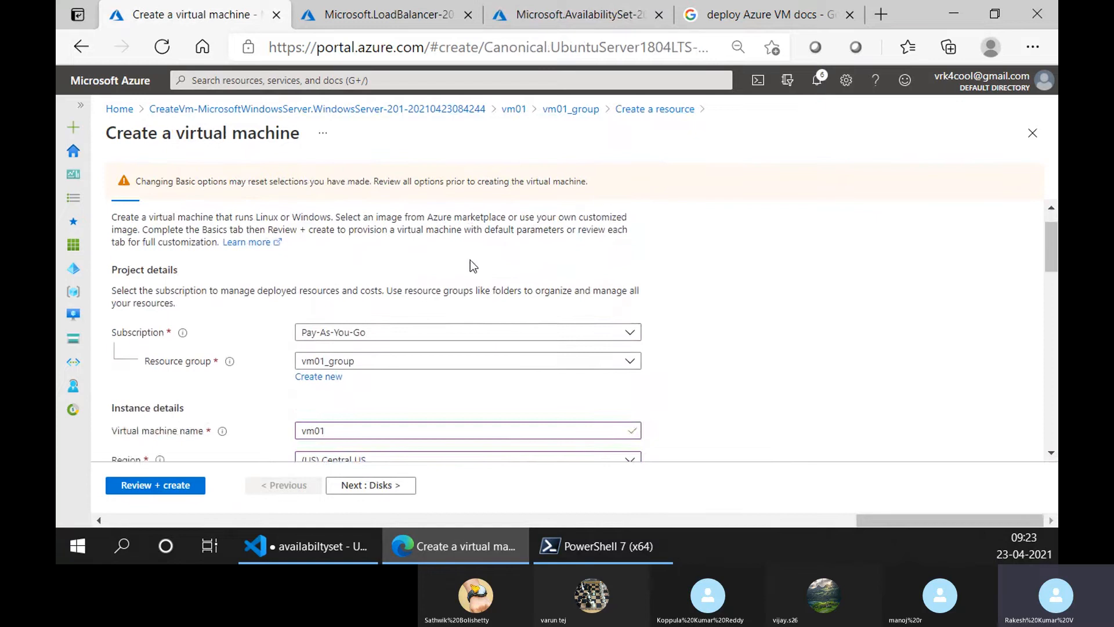
scroll(470, 260, "up", 1)
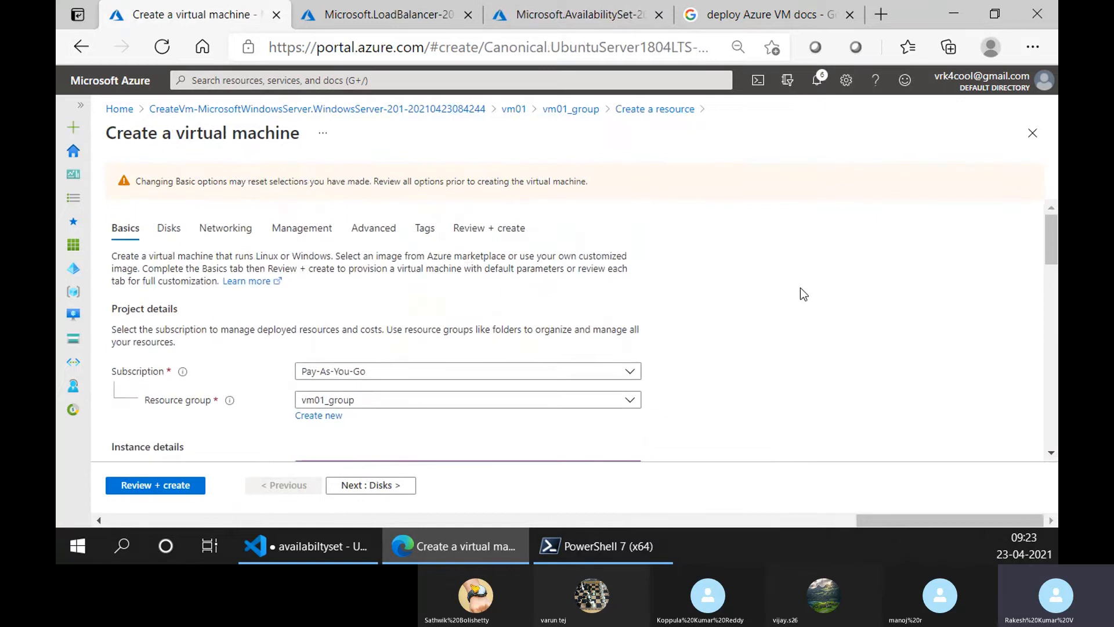
scroll(655, 316, "down", 6)
left_click(415, 277)
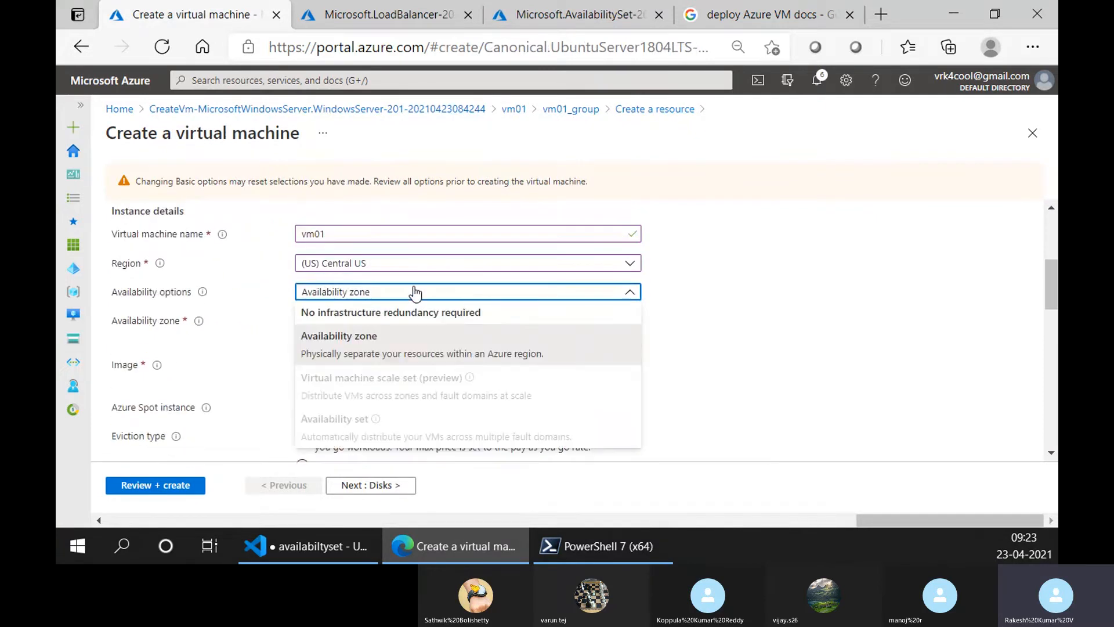
left_click(368, 180)
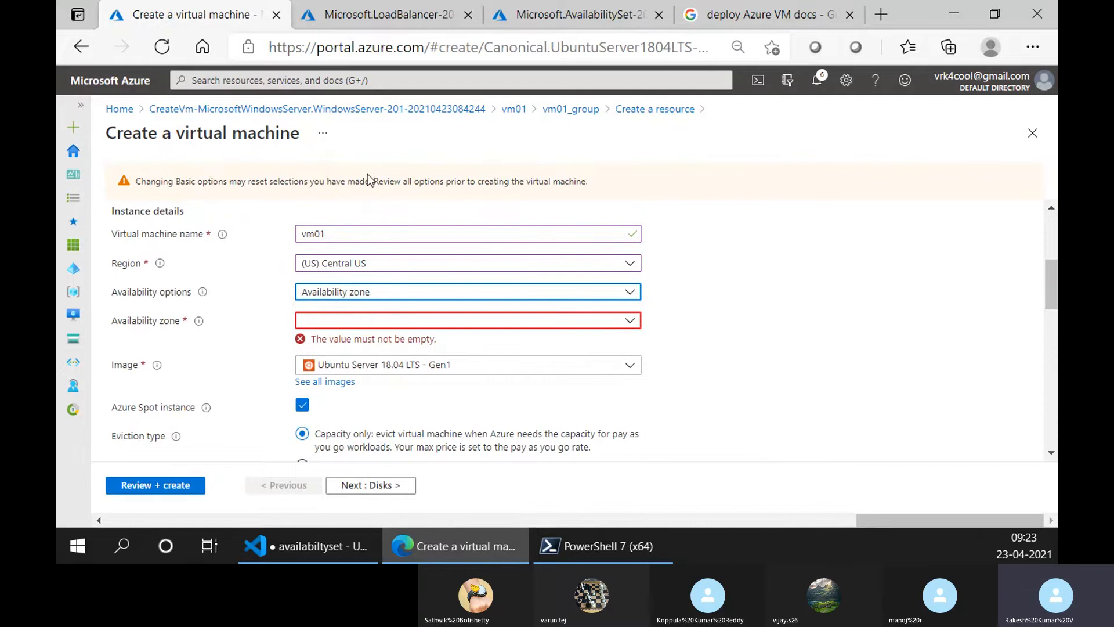
Discard the current virtual machine form, start a new Ubuntu Server 18.04 LTS virtual machine and name it vm01.
left_click(665, 111)
left_click(637, 167)
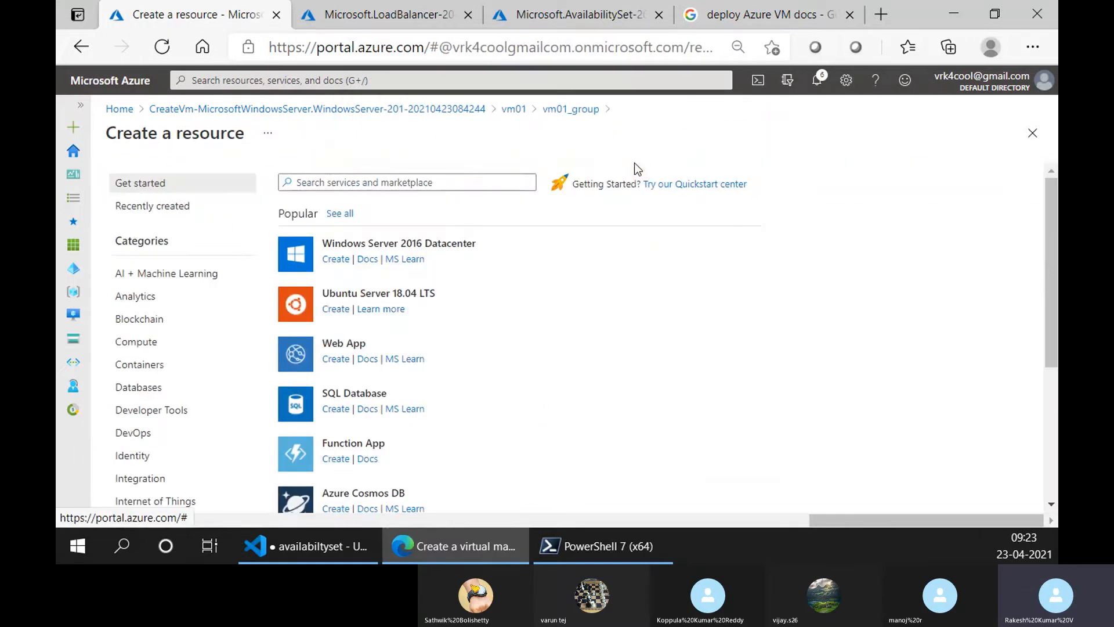
left_click(398, 294)
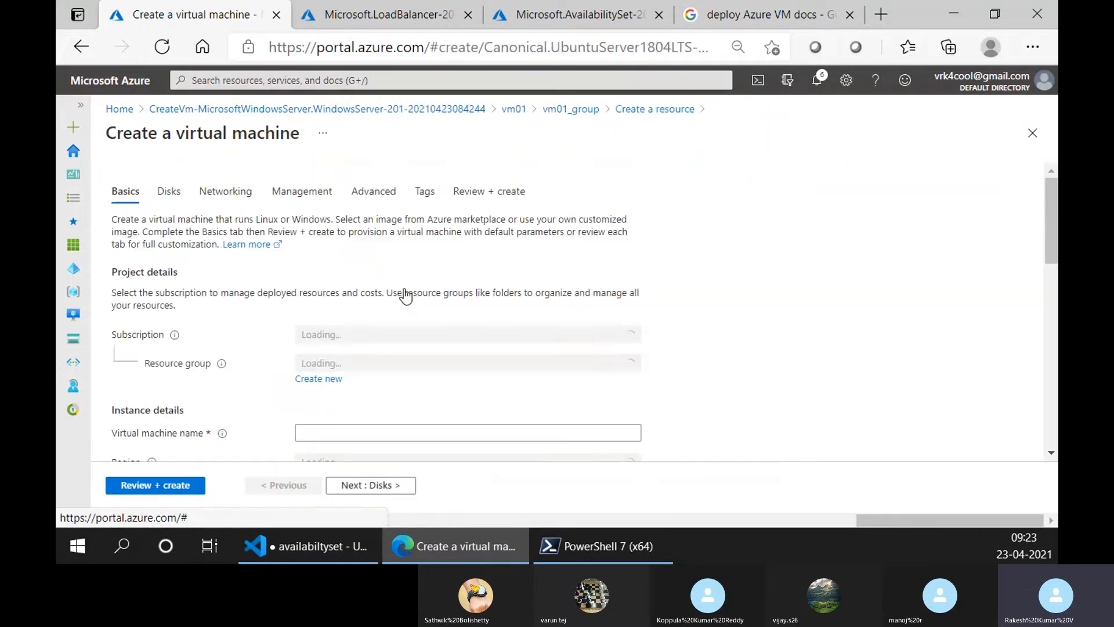
scroll(436, 283, "down", 3)
scroll(434, 277, "down", 1)
left_click(358, 251)
type("v")
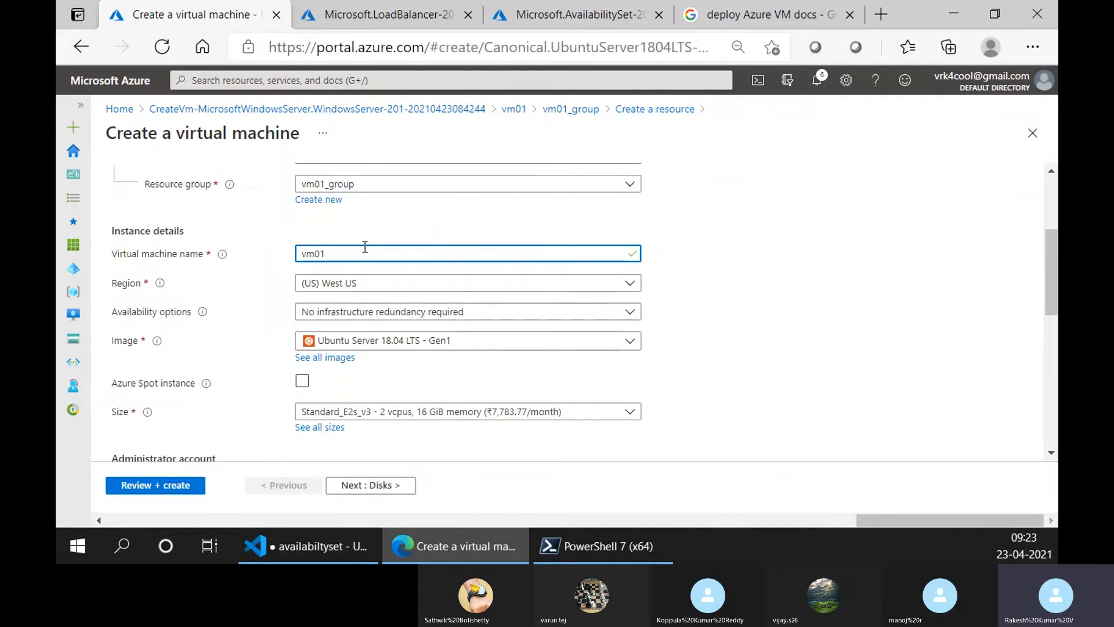
Rename the virtual machine vm001 and place it in the (US) Central US region.
type("m001")
left_click(421, 284)
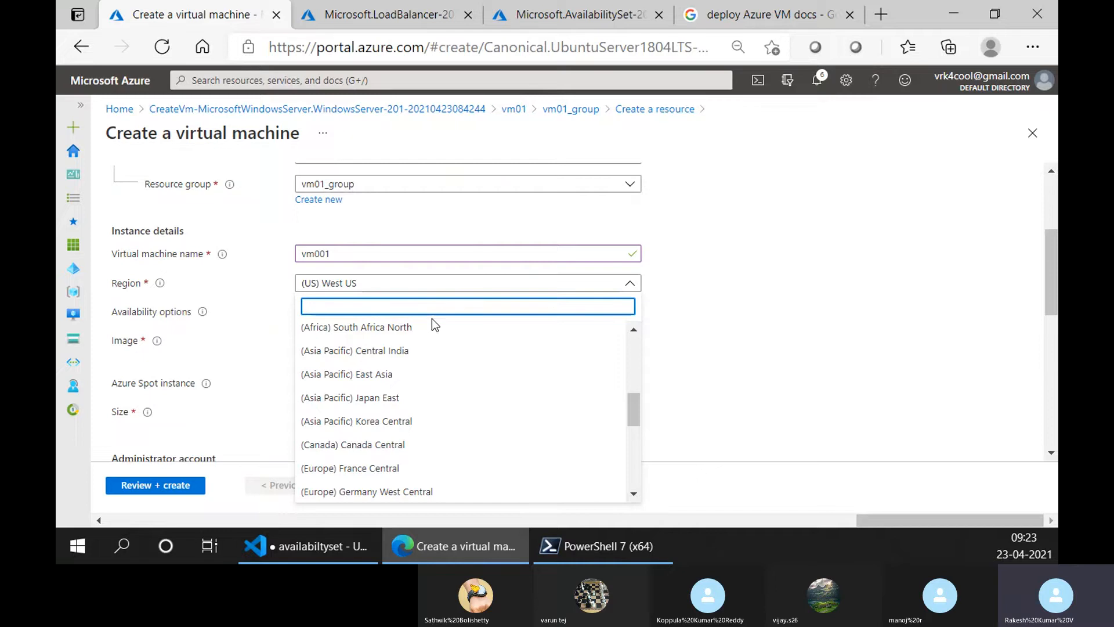
type("ce")
left_click(349, 380)
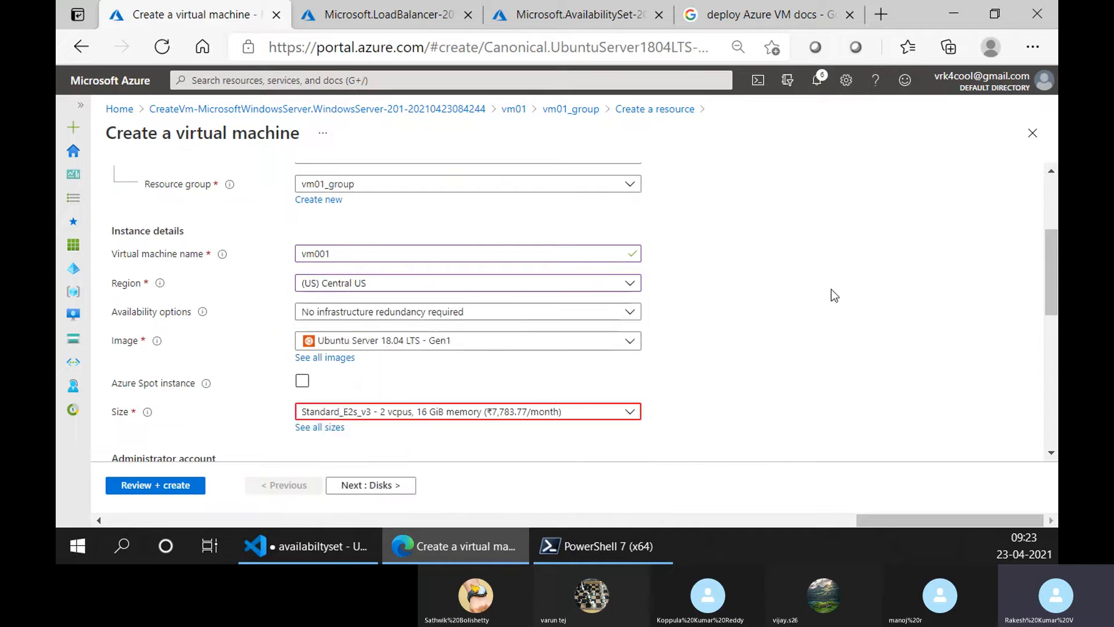
Check the available sizes and enable the Azure Spot instance option for the virtual machine.
scroll(528, 299, "down", 2)
left_click(424, 324)
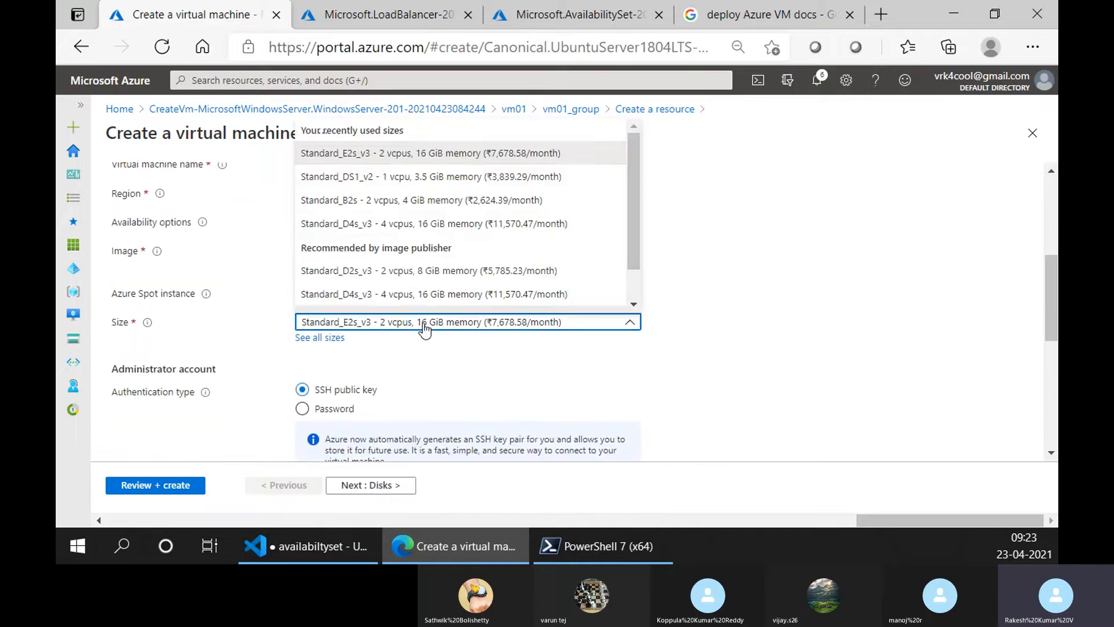
left_click(315, 353)
left_click(302, 293)
scroll(387, 374, "down", 2)
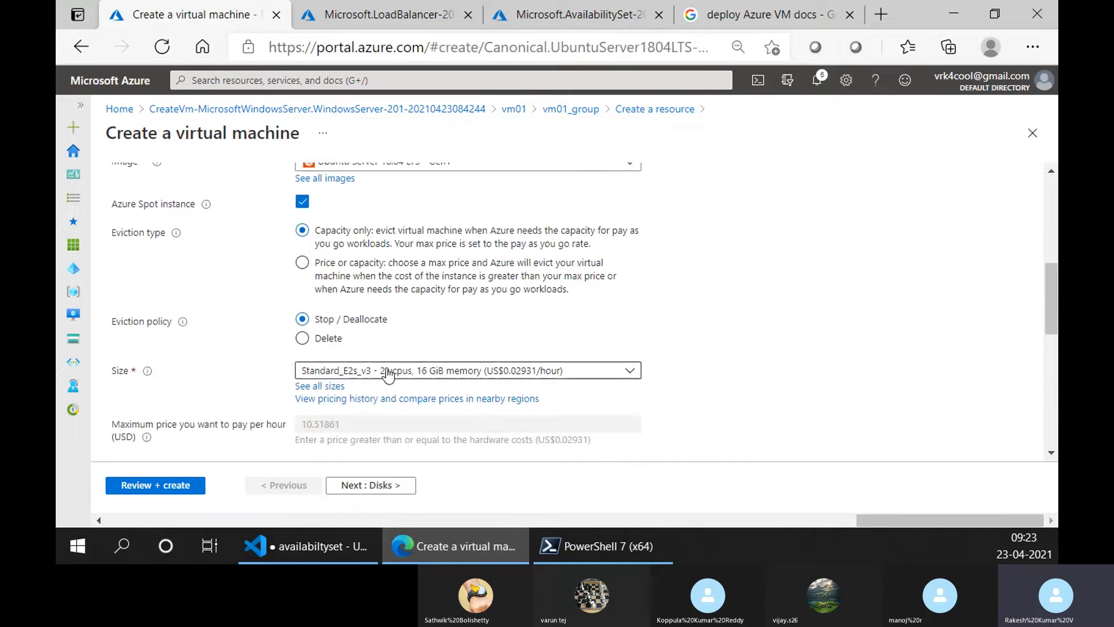
Review the availability options, then inspect the deployed availset-centralus resource and return to the virtual machine form.
scroll(388, 374, "up", 3)
left_click(348, 266)
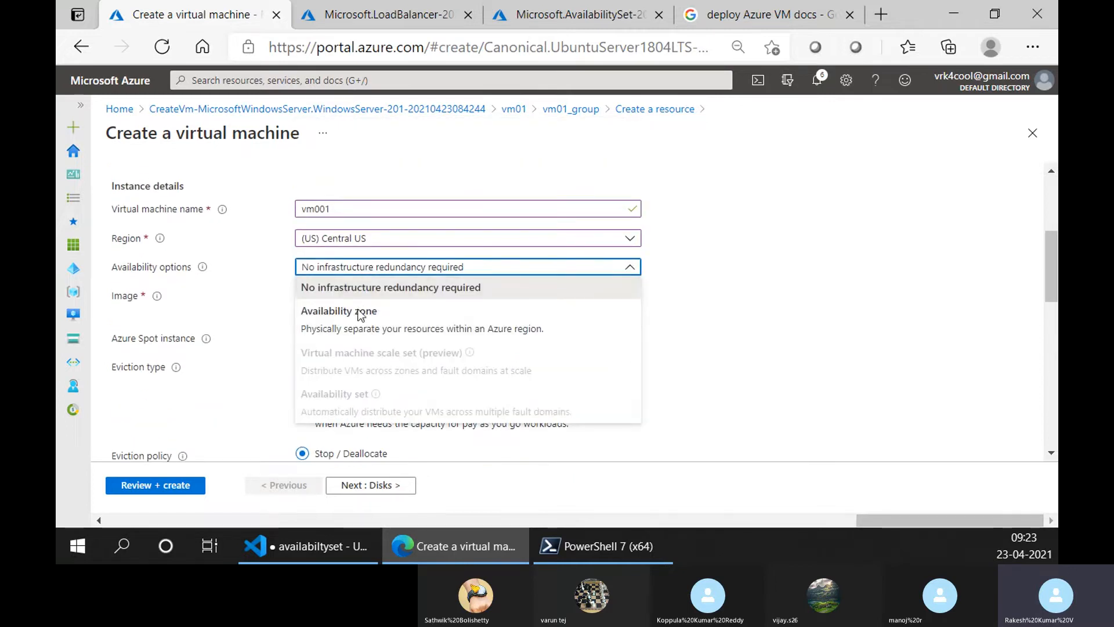
left_click(500, 7)
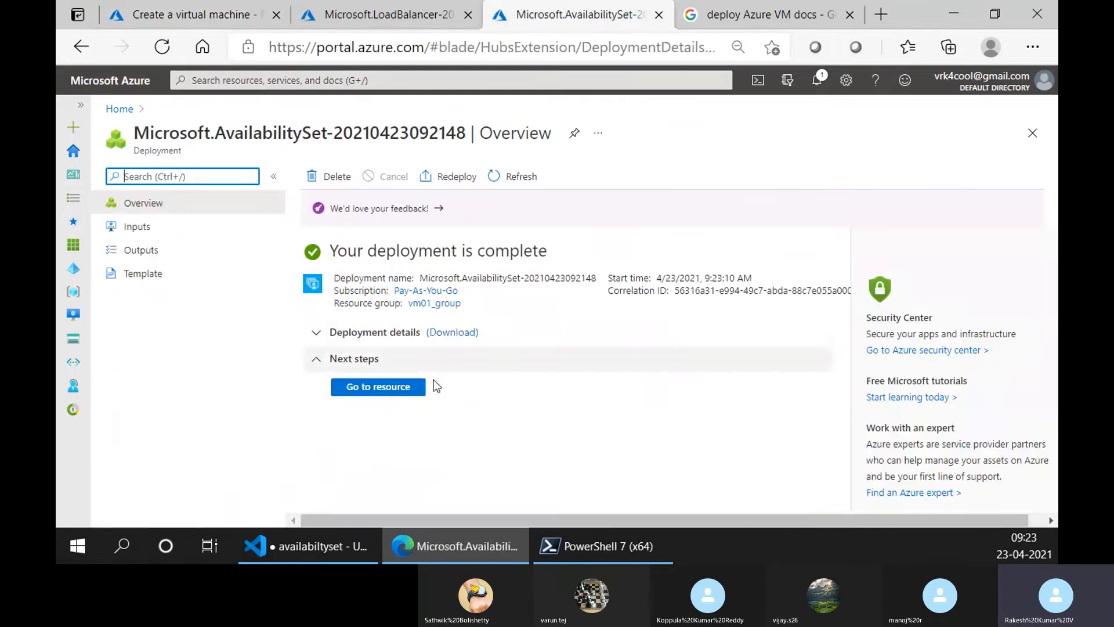
left_click(419, 386)
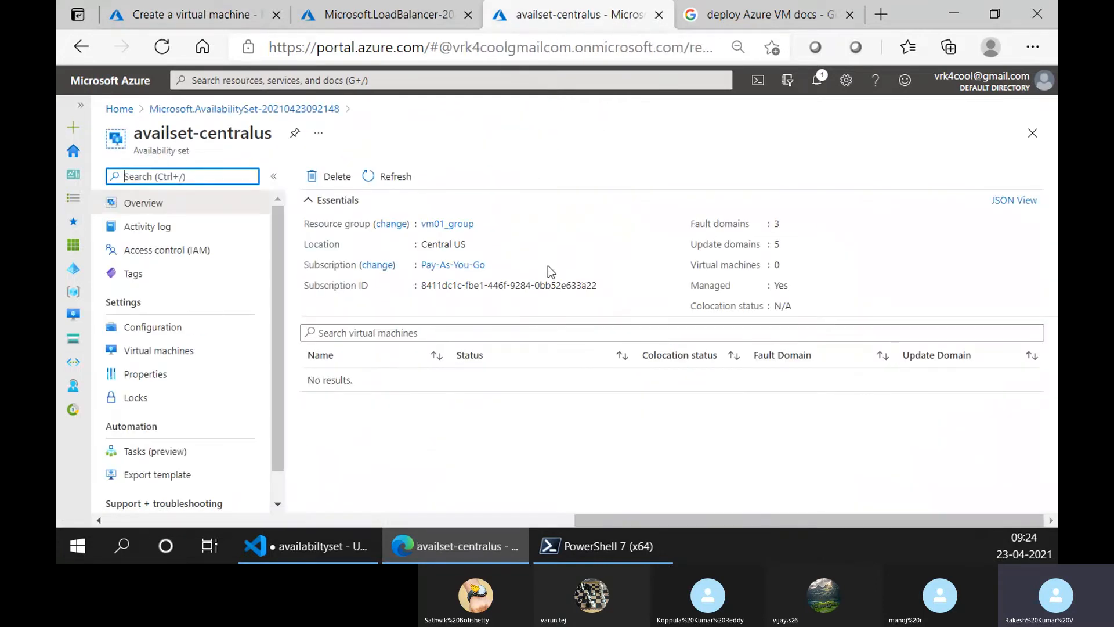
left_click(191, 14)
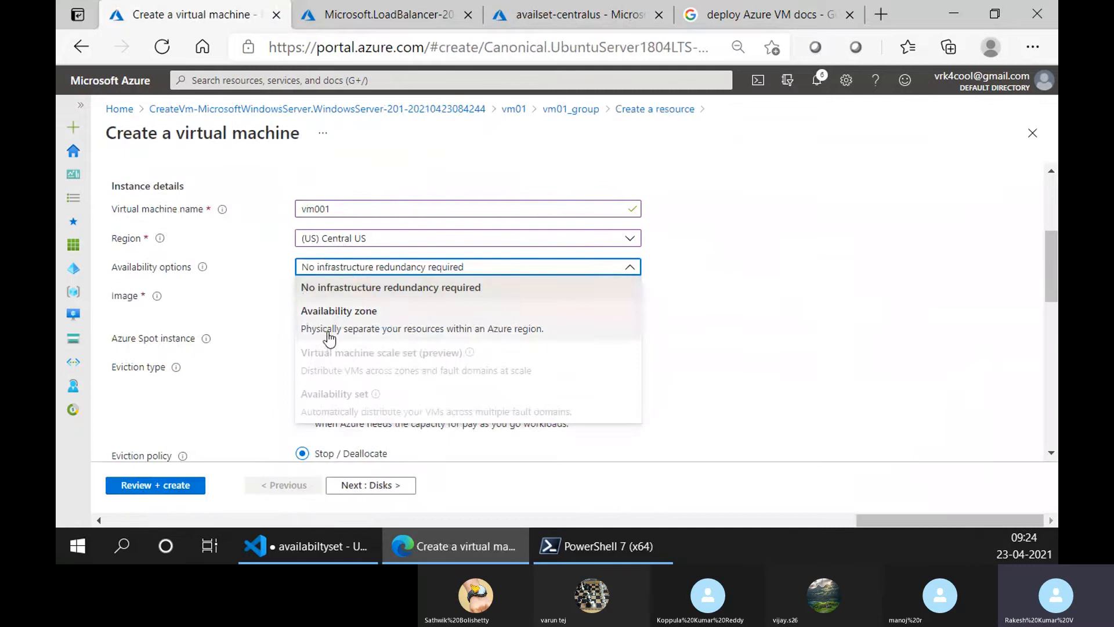
Try Availability zone as the availability option and look for a zone to assign.
left_click(339, 311)
left_click(355, 296)
left_click(232, 287)
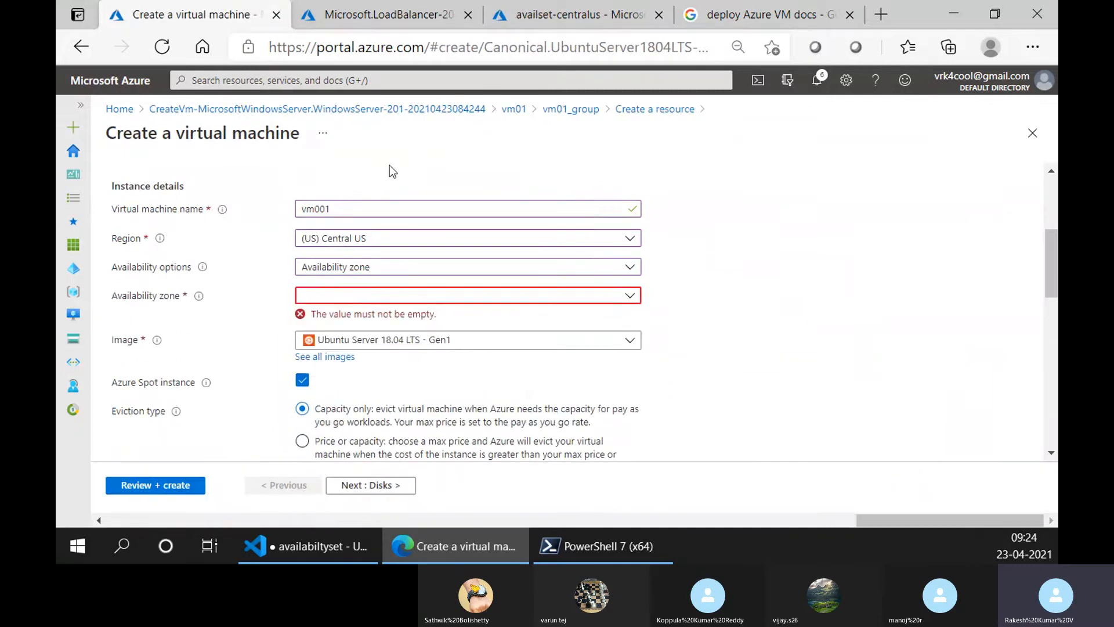
Discard the edited virtual machine form and start a new Ubuntu Server 18.04 LTS virtual machine.
scroll(390, 168, "up", 2)
left_click(643, 109)
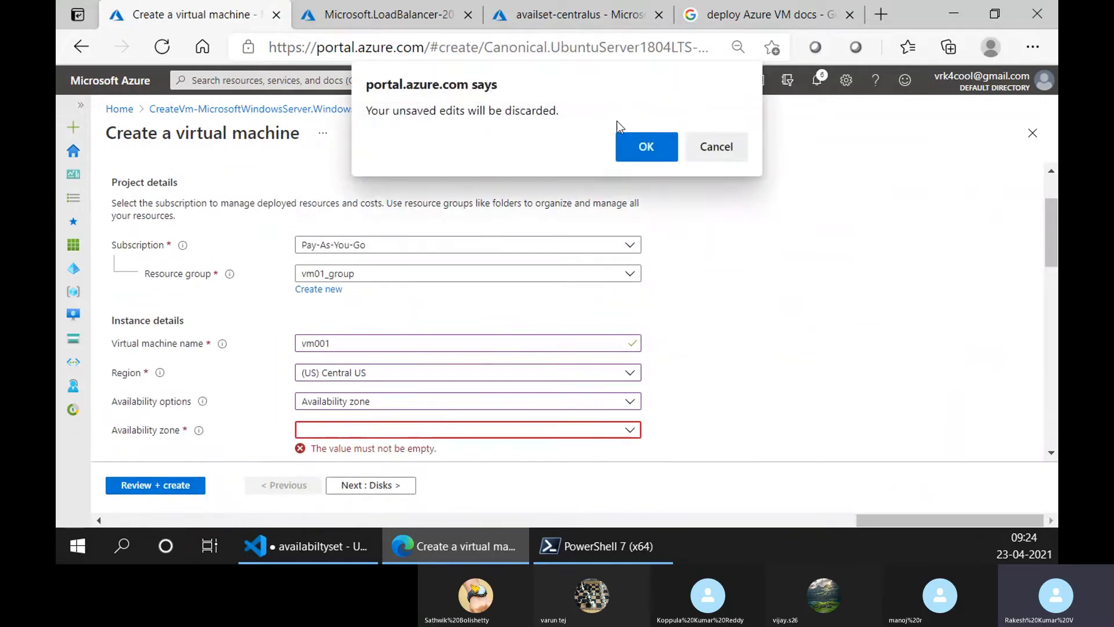
left_click(645, 143)
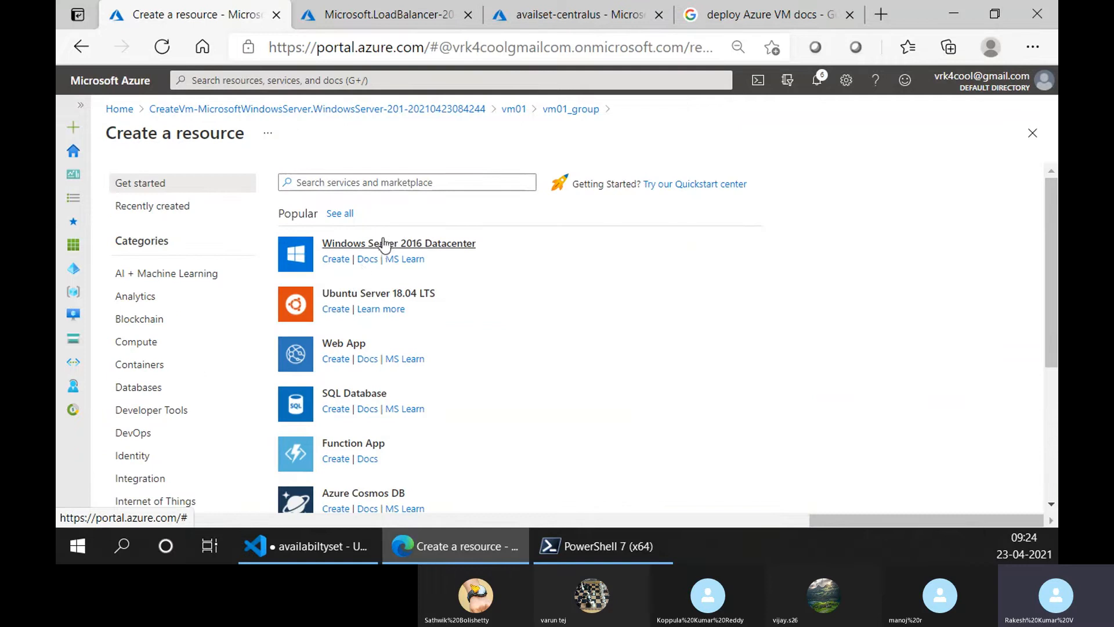
left_click(383, 295)
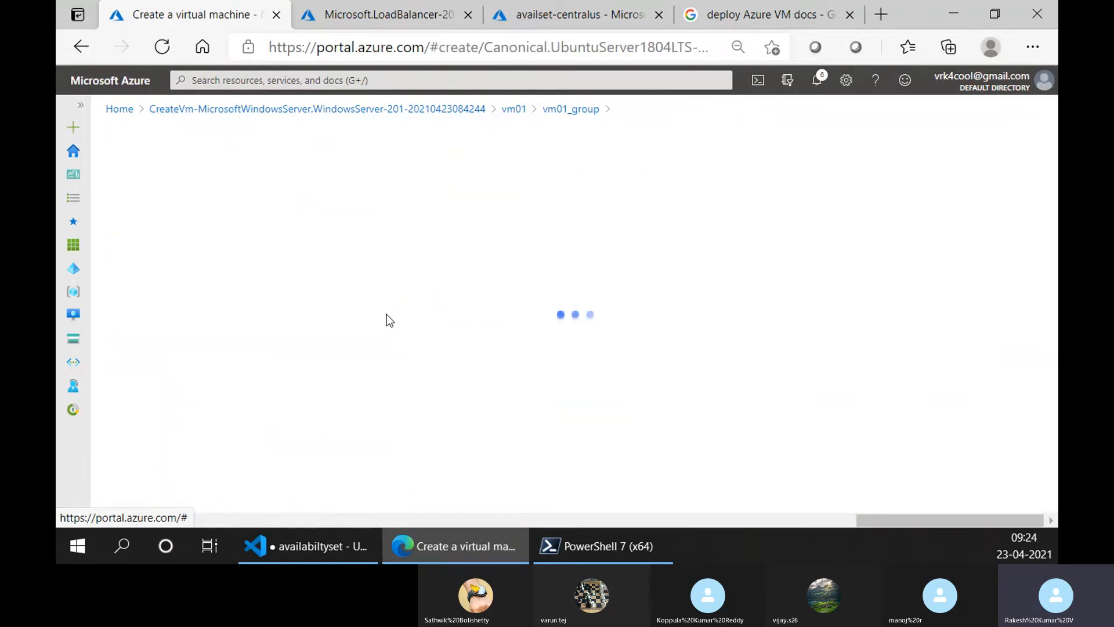
Set the region to (US) Central US and the availability option to Availability set.
scroll(373, 351, "down", 4)
left_click(381, 267)
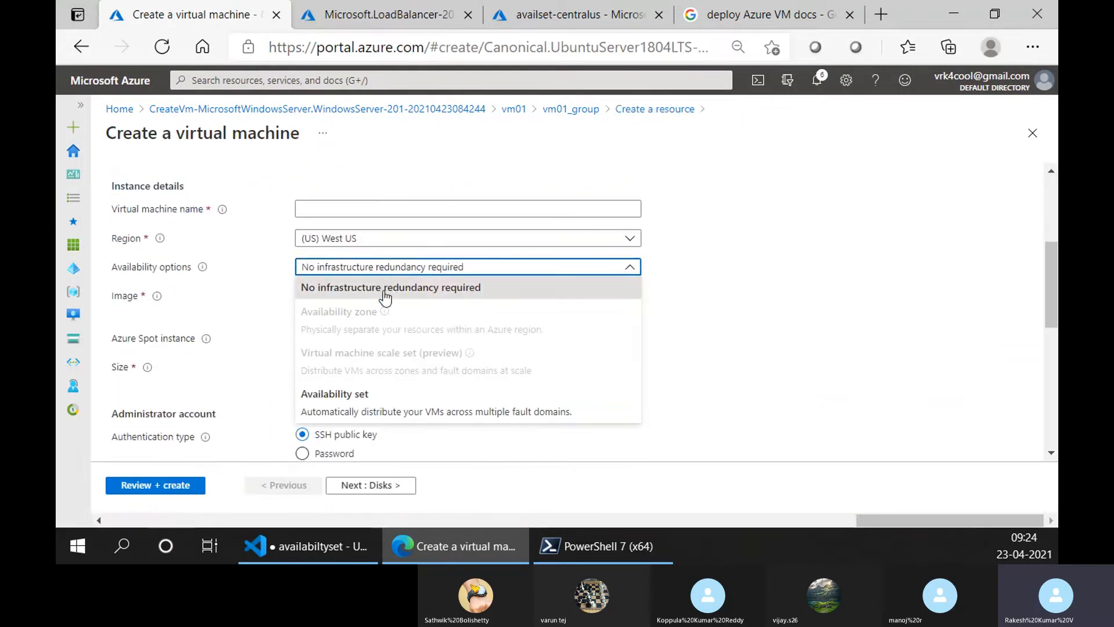
left_click(367, 238)
type("ce")
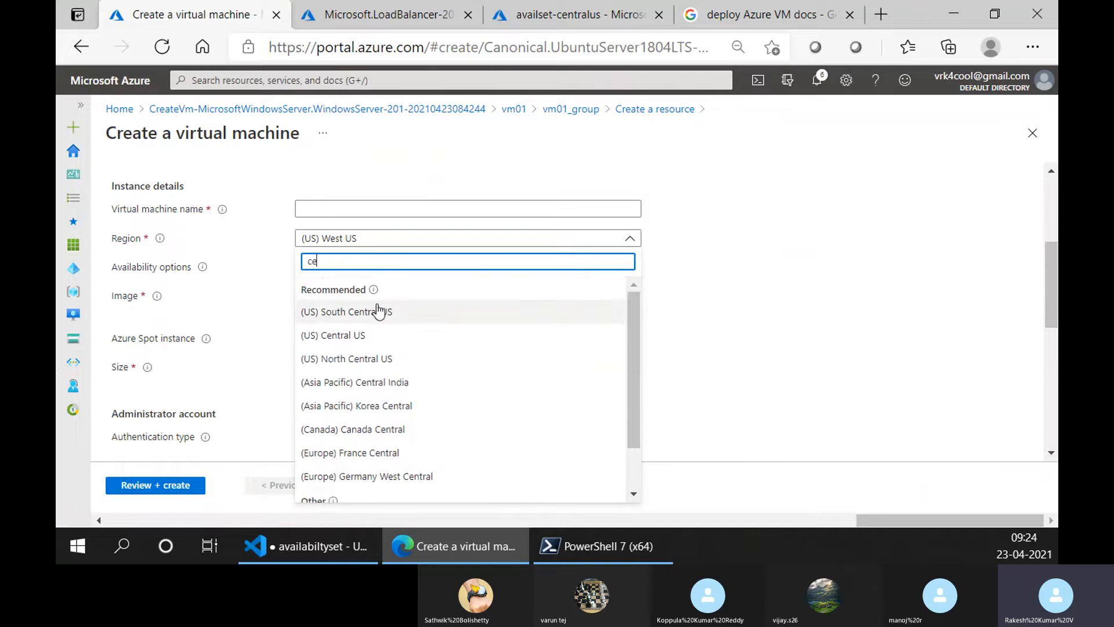
left_click(373, 335)
left_click(389, 268)
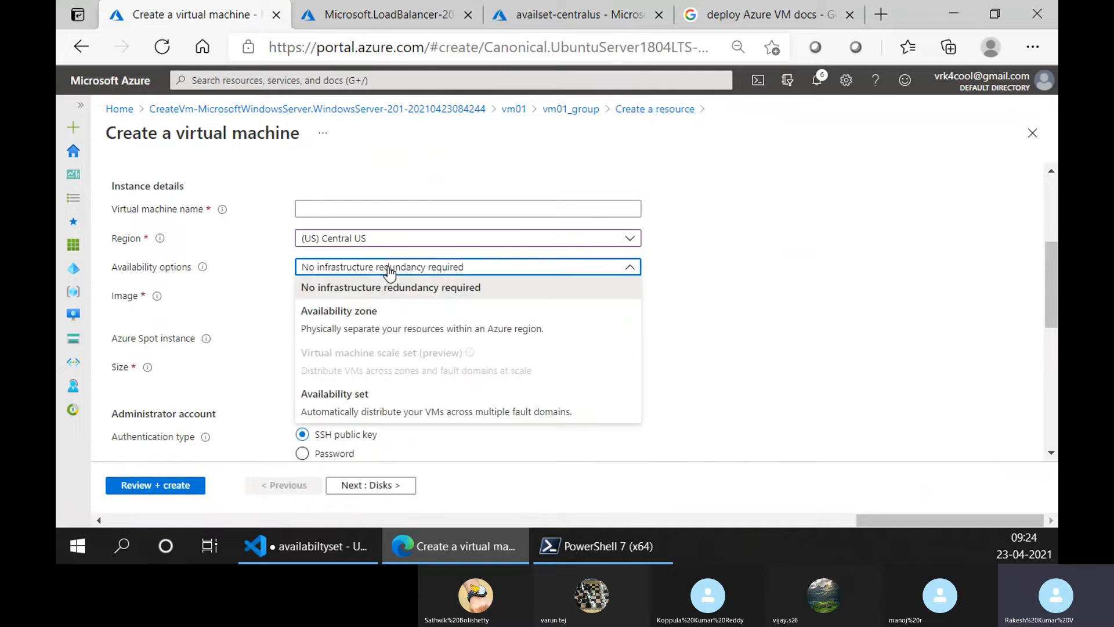
left_click(385, 400)
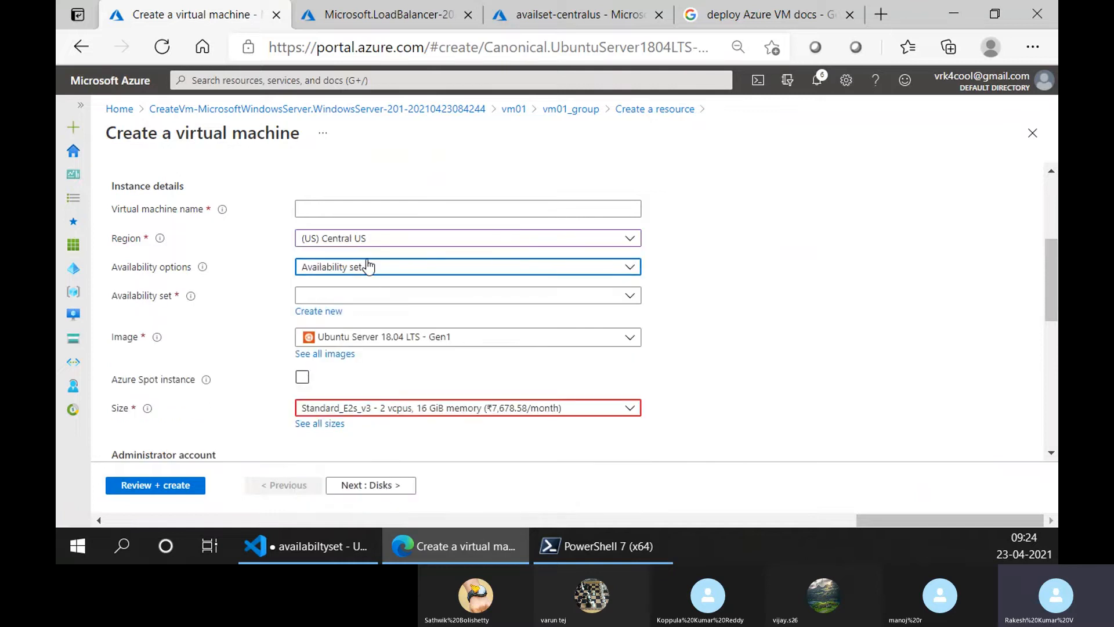
Name the virtual machine vm001 and assign it to the availability set availset-centralus.
left_click(390, 210)
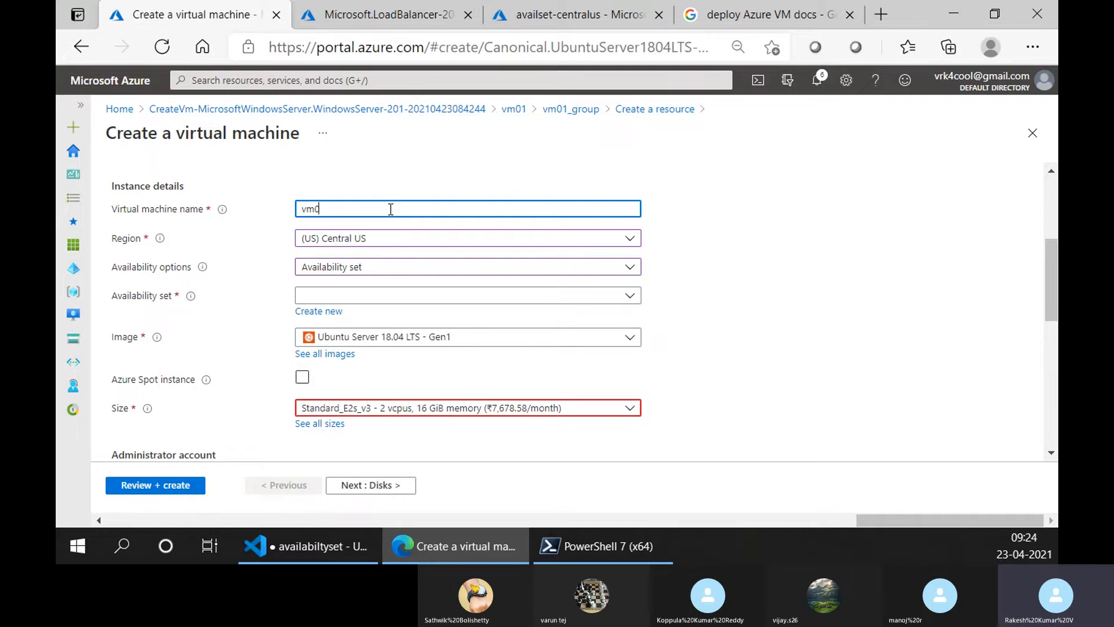
left_click(384, 294)
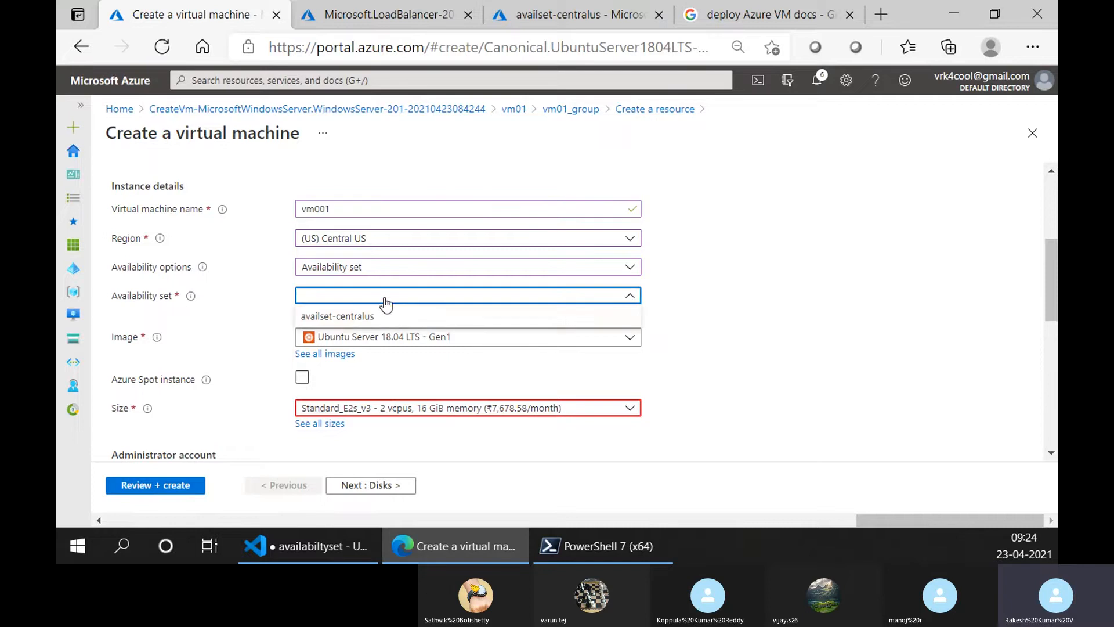
left_click(381, 319)
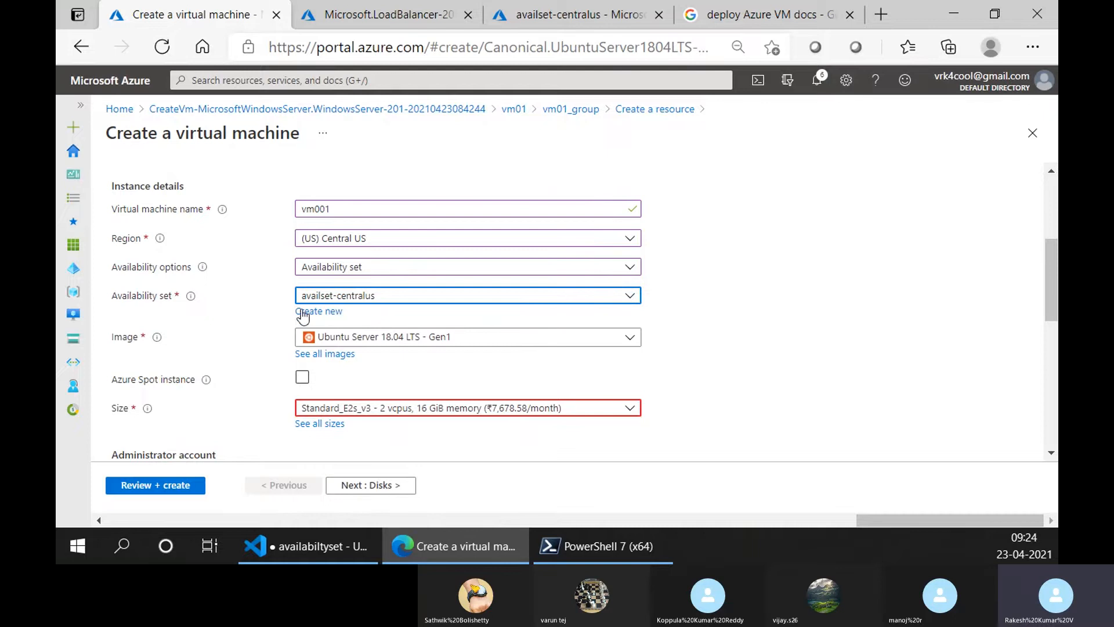
Make the virtual machine an Azure Spot instance with the Delete eviction policy.
scroll(448, 303, "down", 1)
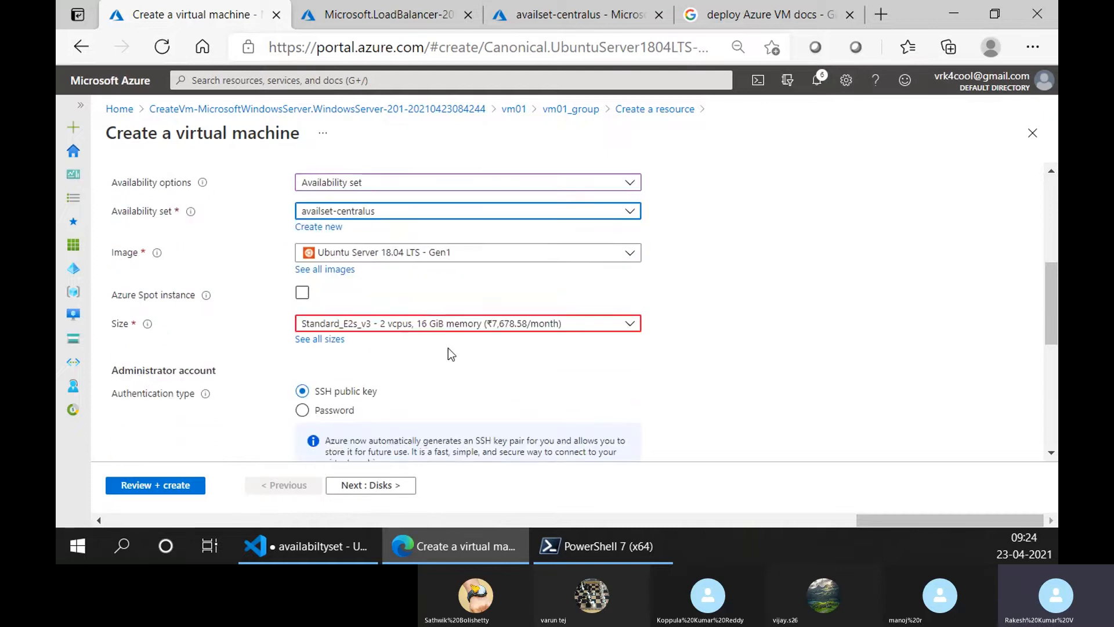
left_click(303, 288)
scroll(695, 352, "down", 2)
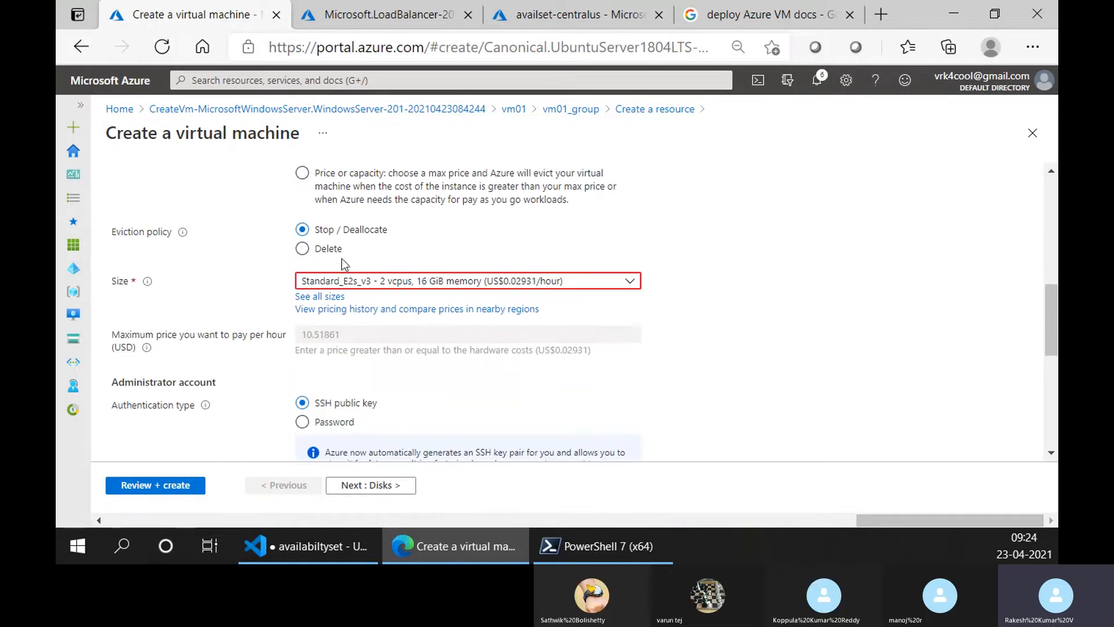
Try the Standard_D4s_v3 size, then set the virtual machine's size to Standard_E2s_v3 with 2 vcpus and 16 GiB memory.
left_click(354, 279)
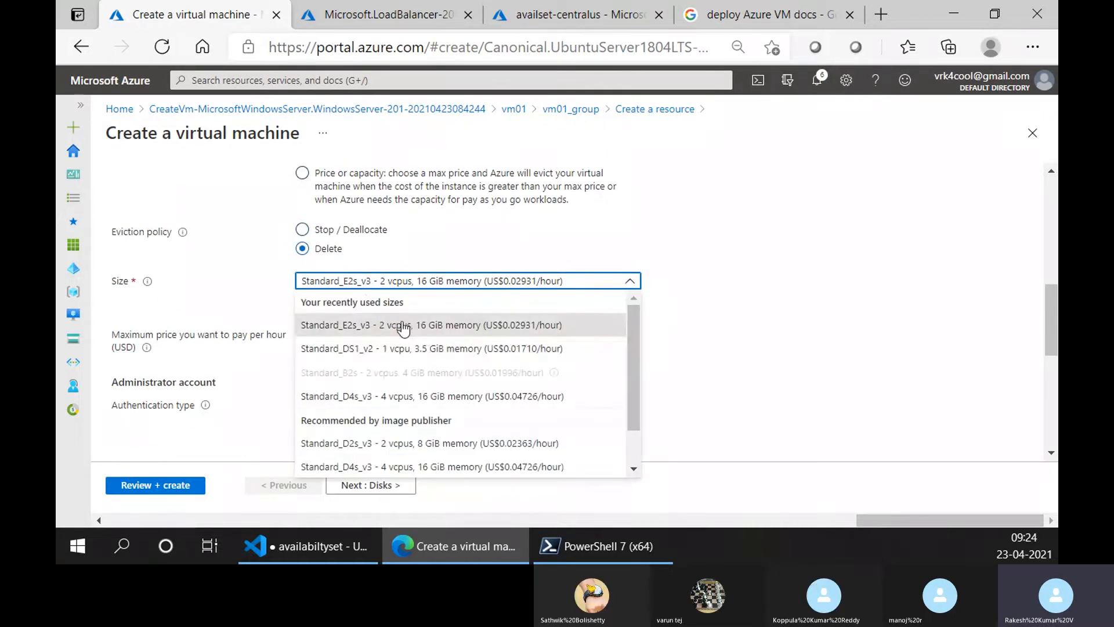
left_click(404, 400)
scroll(759, 267, "down", 1)
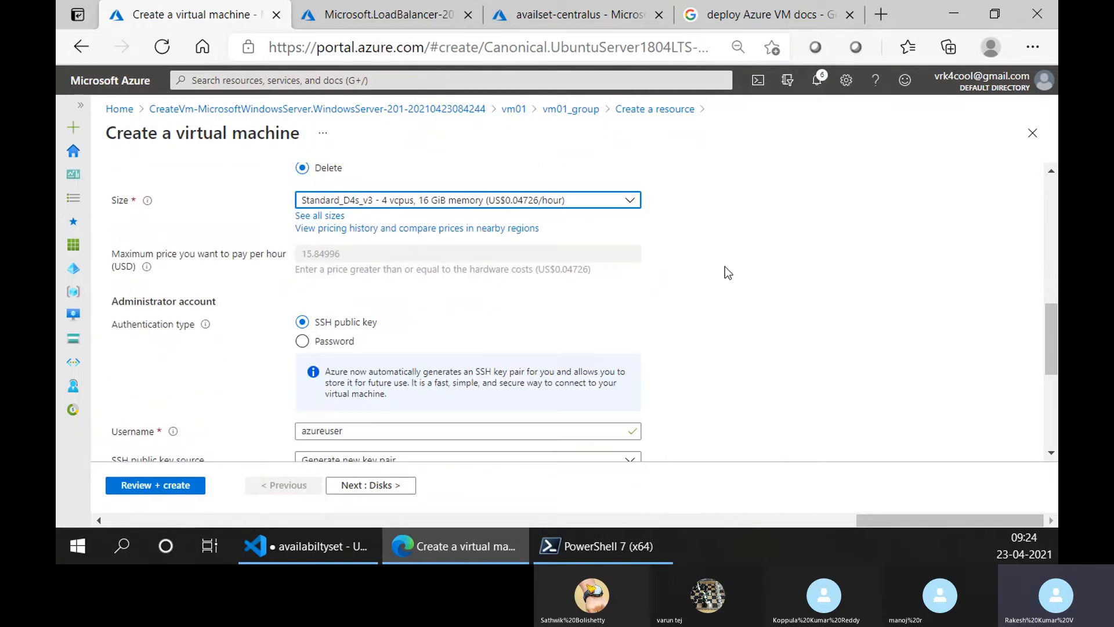
left_click(365, 192)
left_click(432, 236)
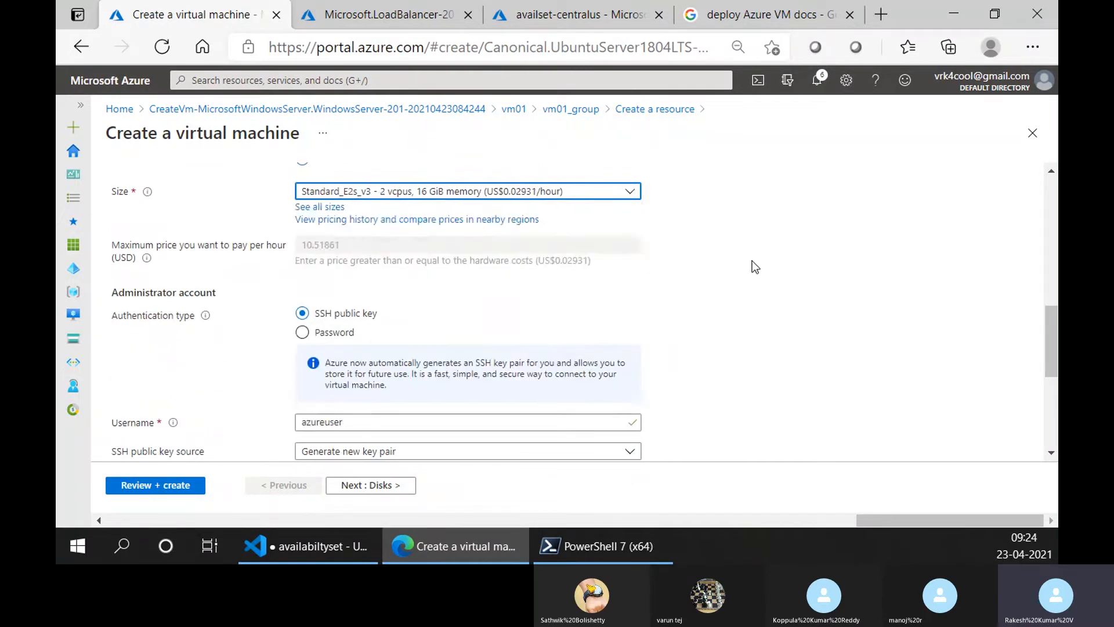
Keep SSH public key authentication after trying Password, and set the administrator username to trainer.
scroll(755, 267, "down", 1)
scroll(734, 283, "up", 2)
left_click(332, 379)
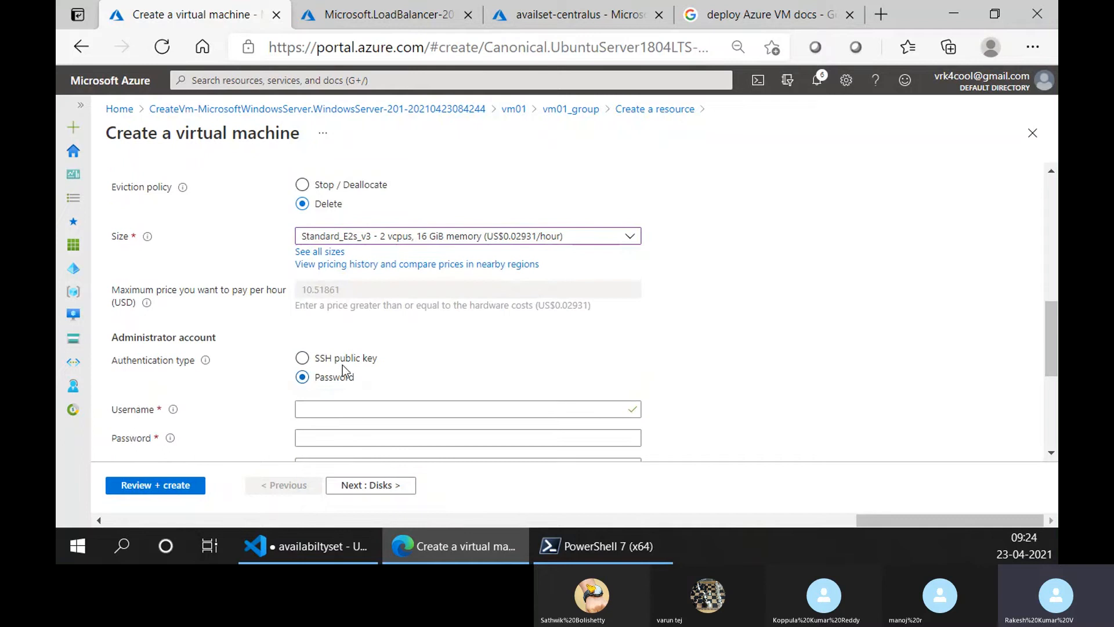
left_click(343, 366)
scroll(342, 348, "down", 2)
double_click(340, 332)
type("tr")
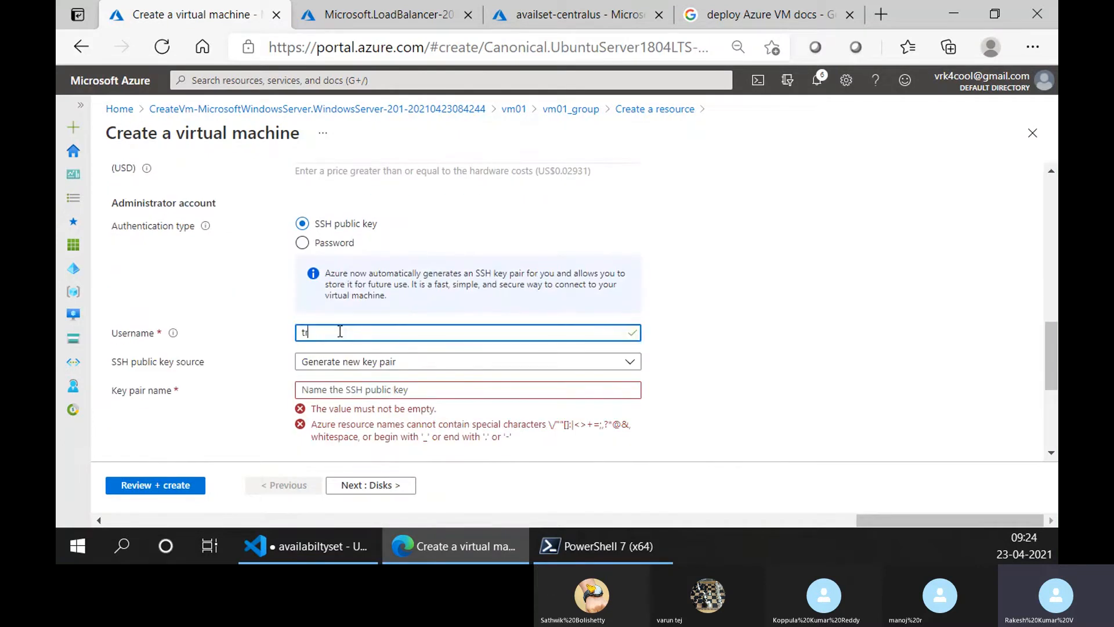
type("ainer")
key("Tab")
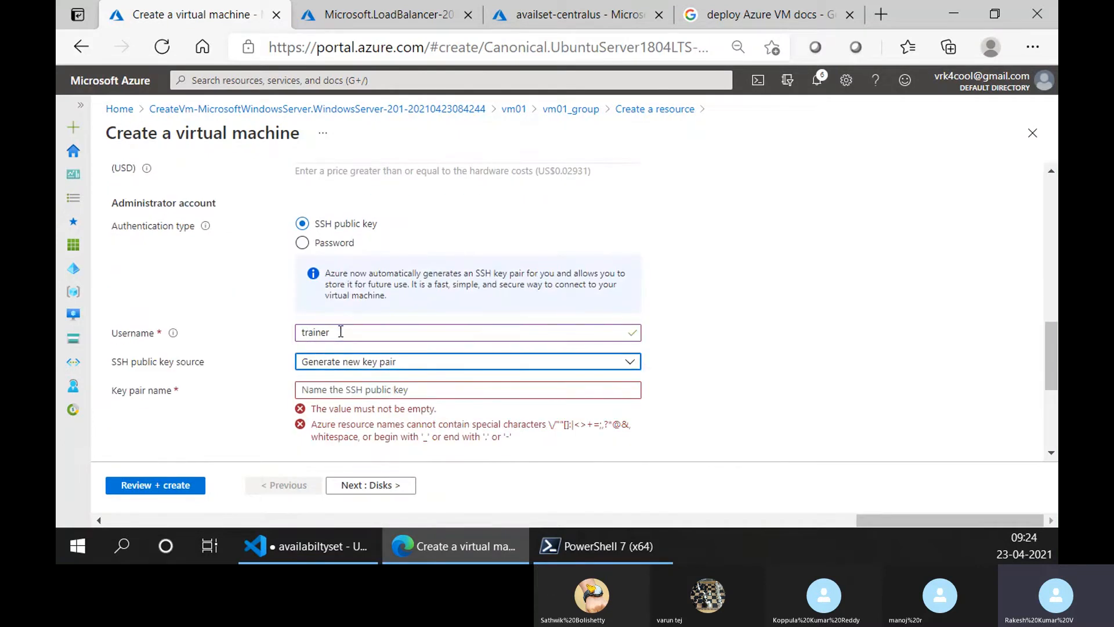
Use an existing public key as the SSH key source and paste in the id_rsa.pub key copied from the PowerShell window.
left_click(460, 365)
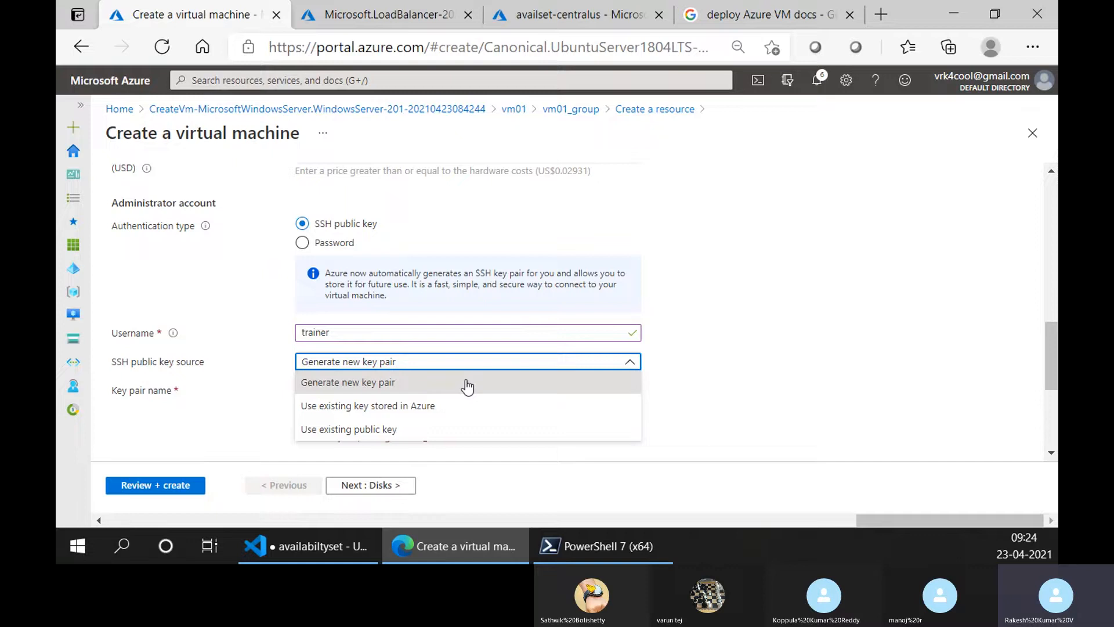
left_click(444, 430)
scroll(472, 377, "down", 2)
left_click(571, 545)
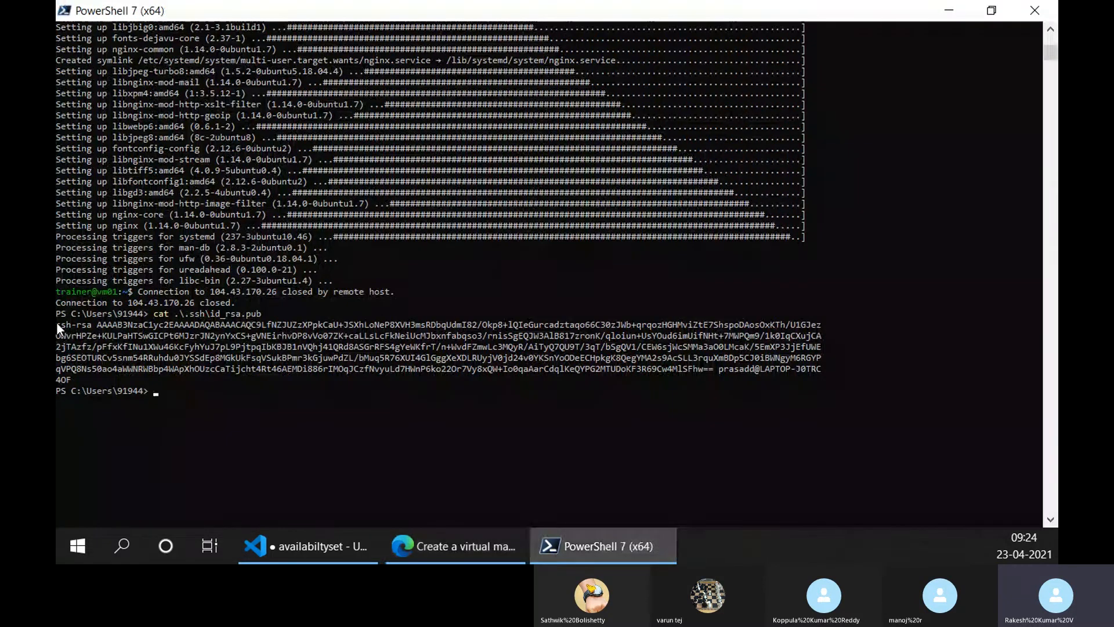
left_click_drag(57, 323, 68, 376)
right_click(68, 377)
left_click(431, 546)
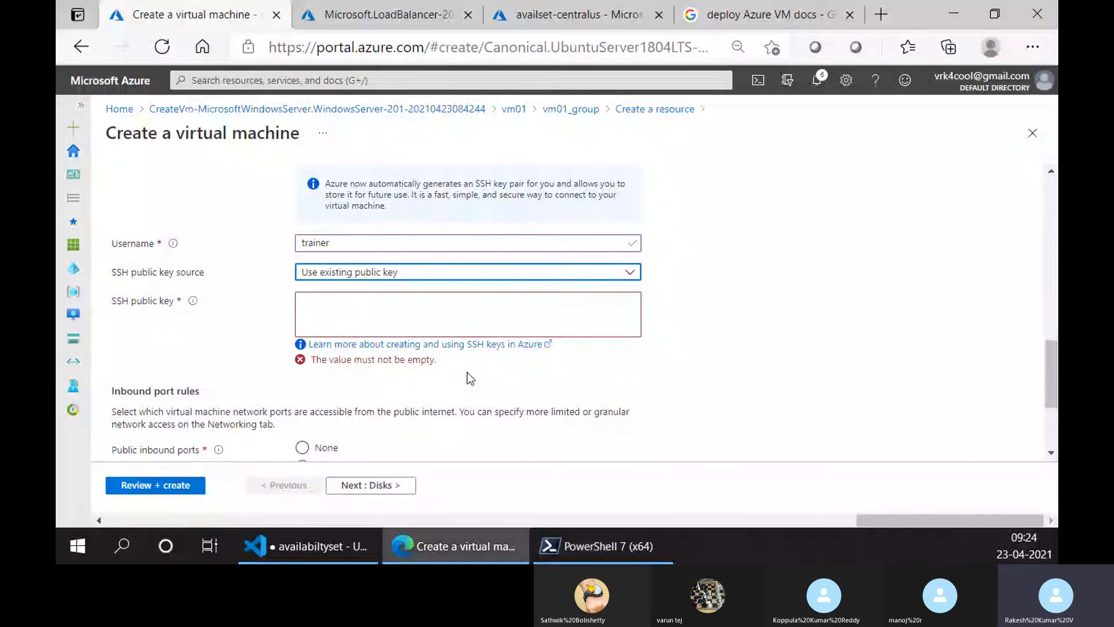
key("ctrl+v")
Allow HTTP (80) as a public inbound port in addition to SSH (22).
scroll(469, 353, "down", 3)
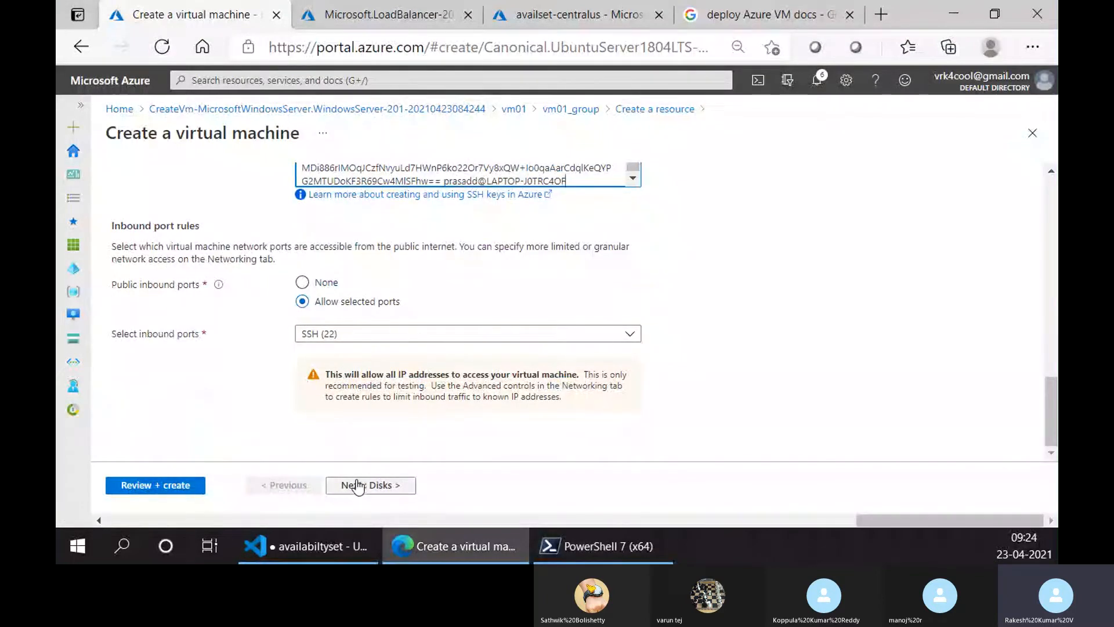
left_click(337, 338)
left_click(336, 351)
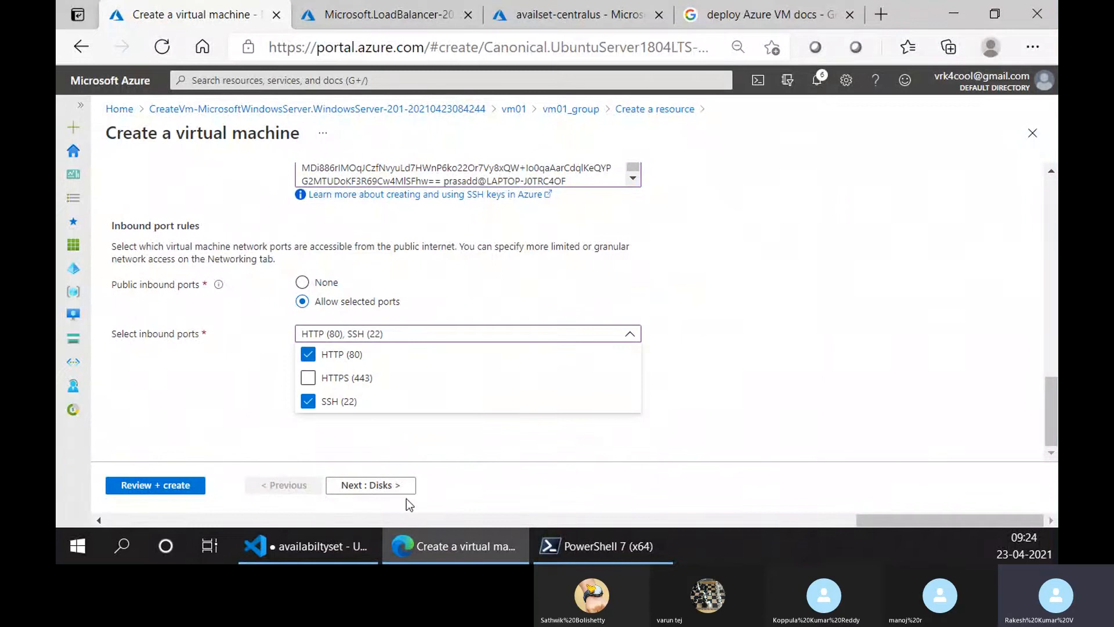
Keep the default disk options and set the virtual machine's public IP to None in the networking settings.
left_click(392, 487)
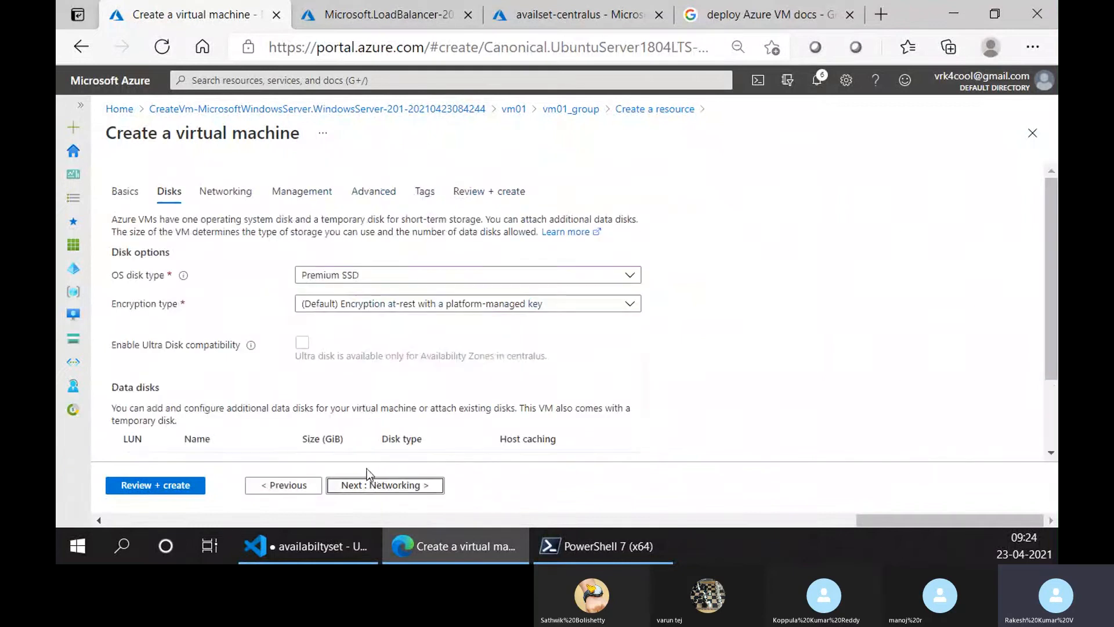
left_click(371, 485)
scroll(375, 348, "down", 4)
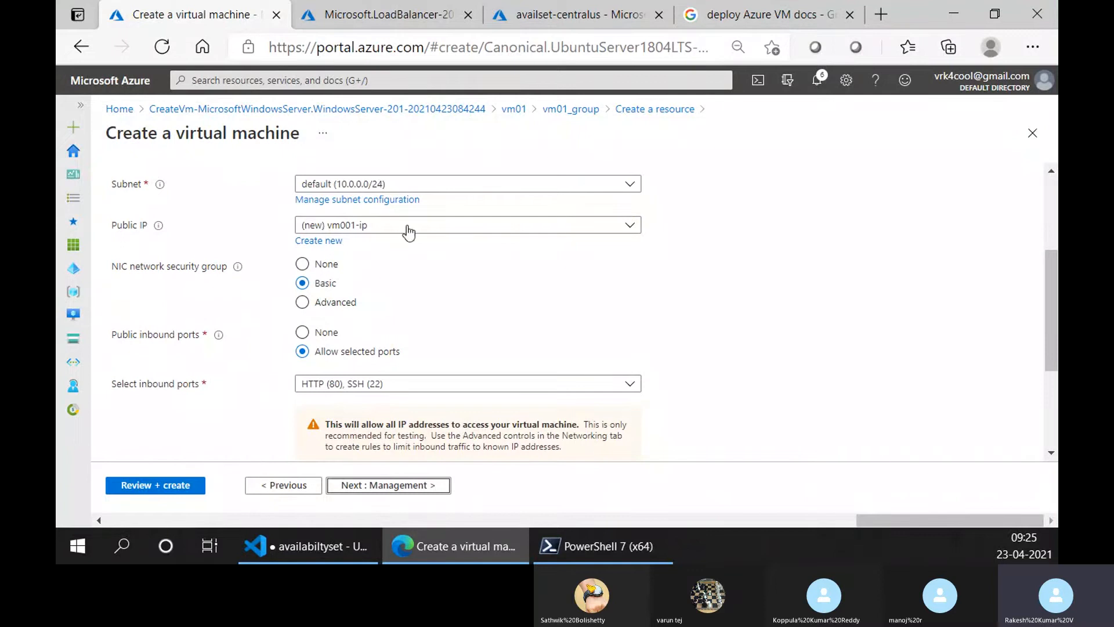
left_click(337, 225)
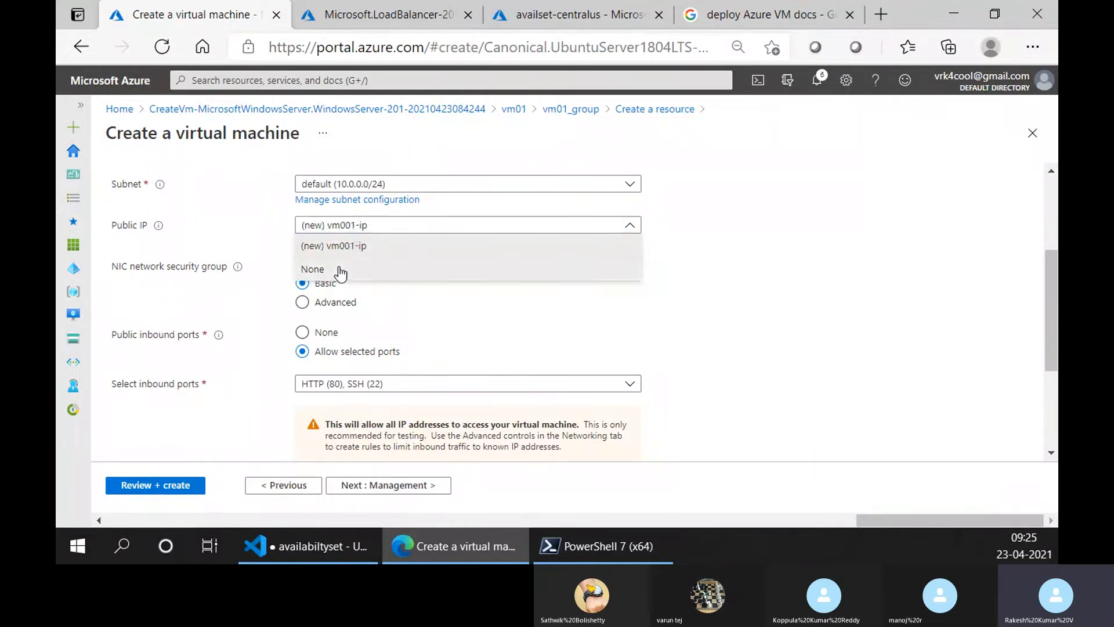
left_click(316, 267)
Set the NIC network security group to Advanced, using the new vm001-nsg group.
scroll(695, 334, "up", 3)
scroll(696, 342, "down", 3)
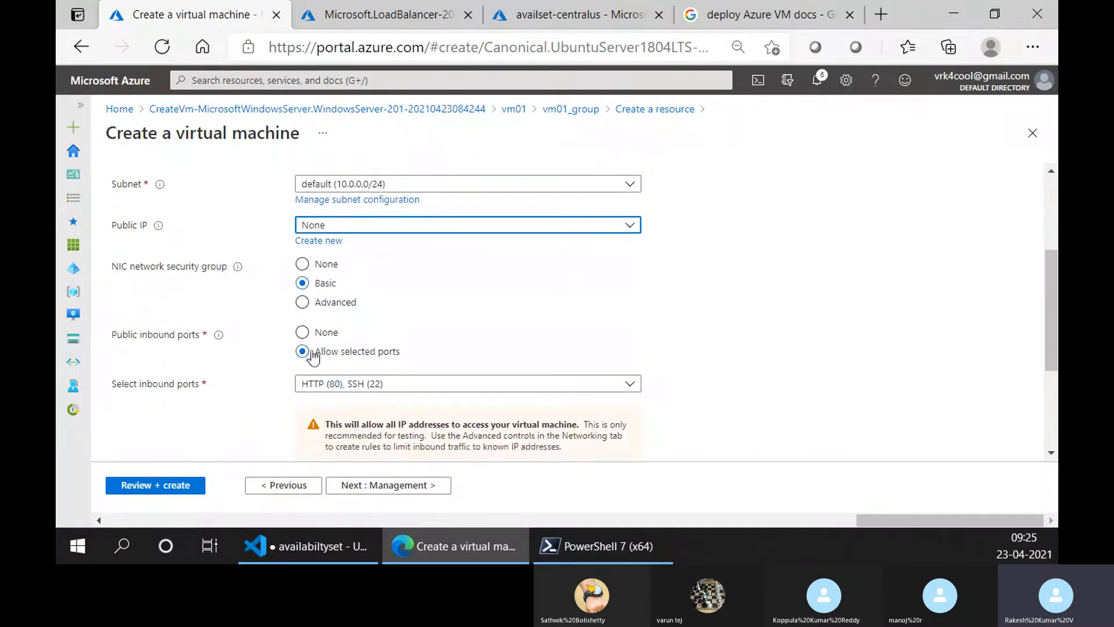
left_click(309, 306)
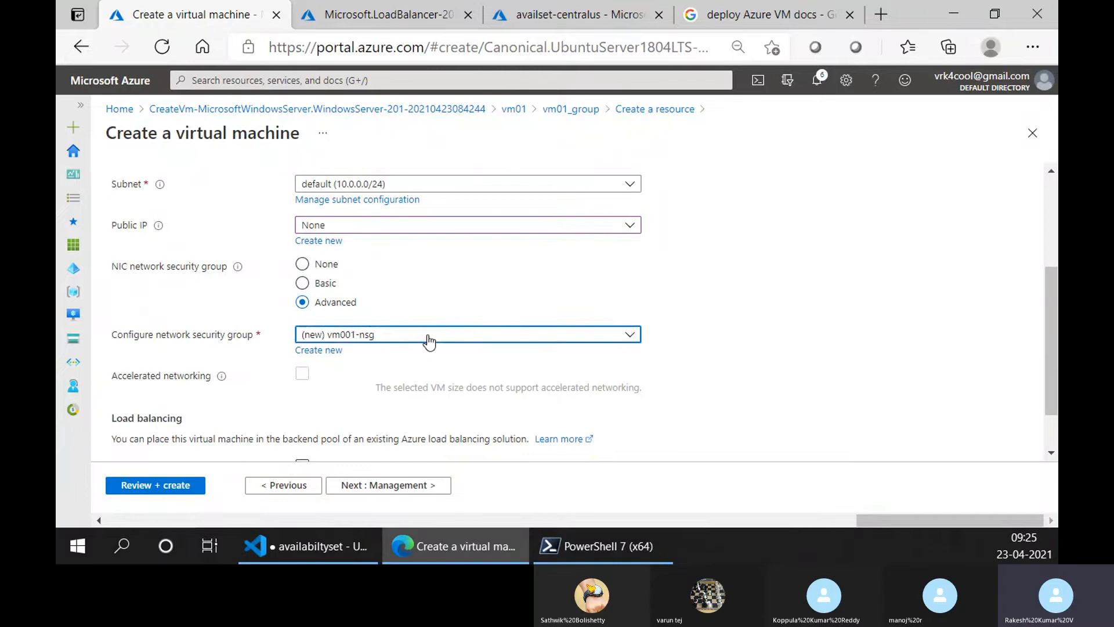
left_click(412, 344)
left_click(415, 354)
scroll(711, 305, "down", 1)
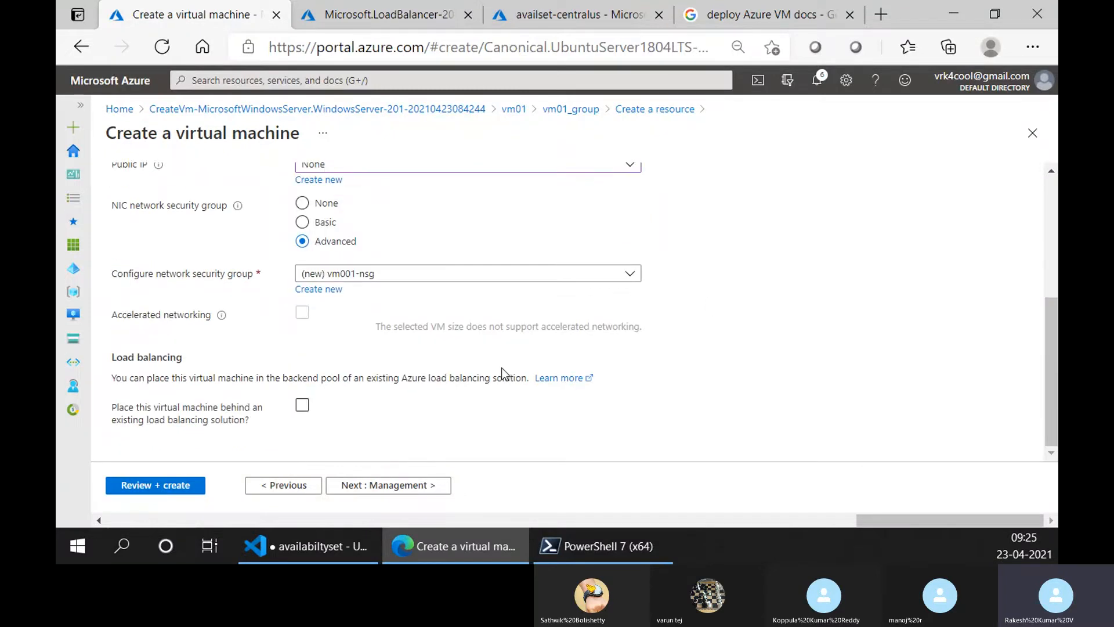
Keep the default management settings, validate the vm001 configuration and create the virtual machine.
scroll(351, 446, "up", 4)
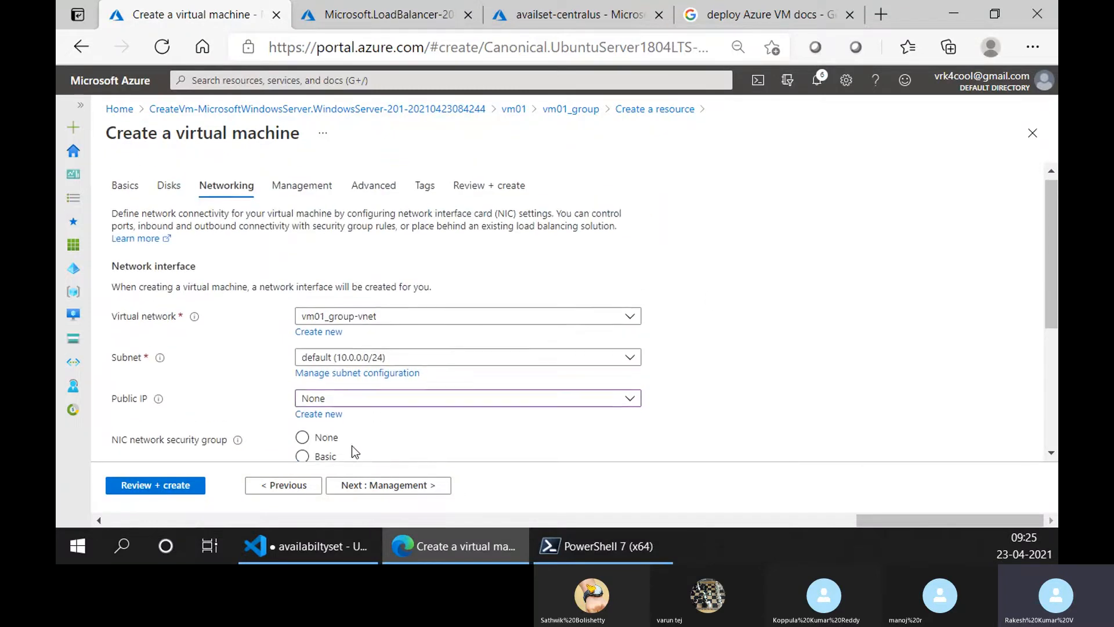
left_click(304, 193)
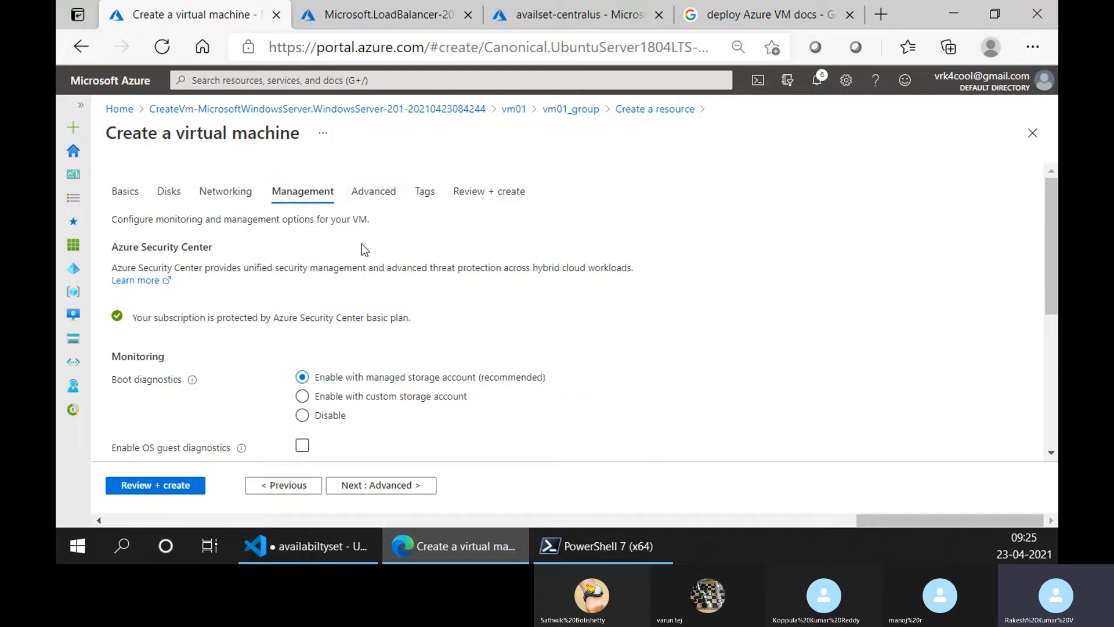
scroll(372, 334, "down", 1)
scroll(403, 354, "up", 1)
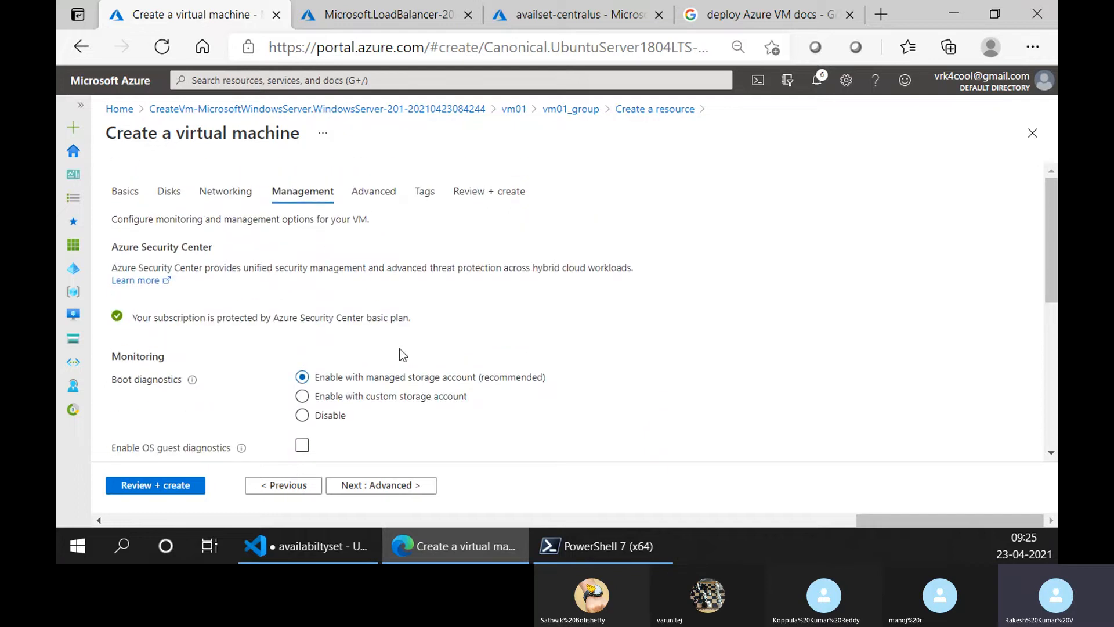
left_click(174, 487)
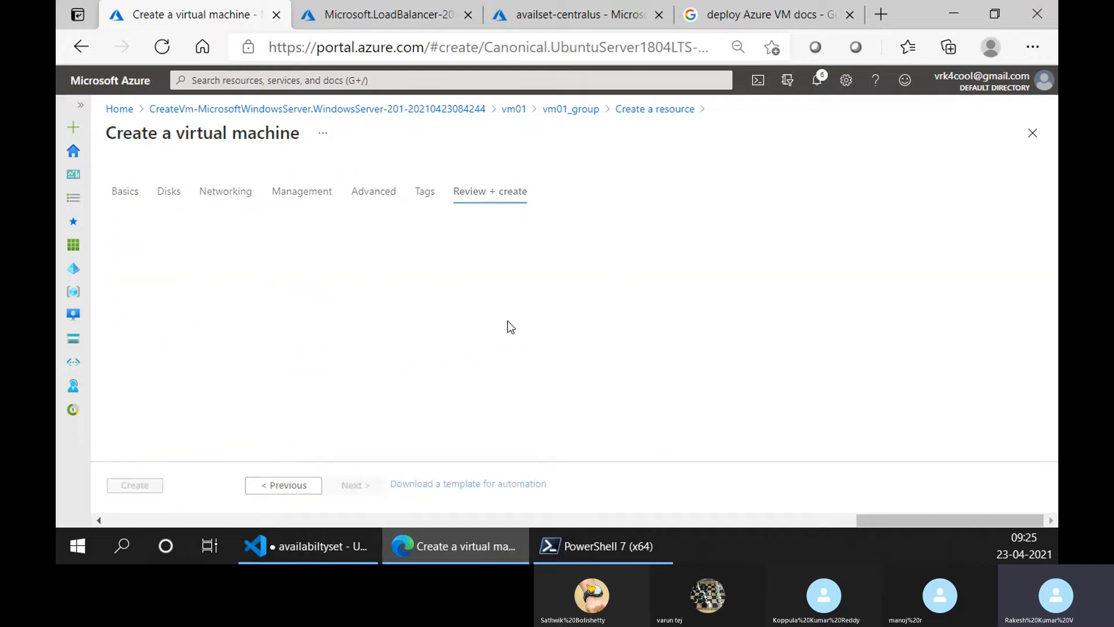
left_click(383, 15)
left_click(180, 15)
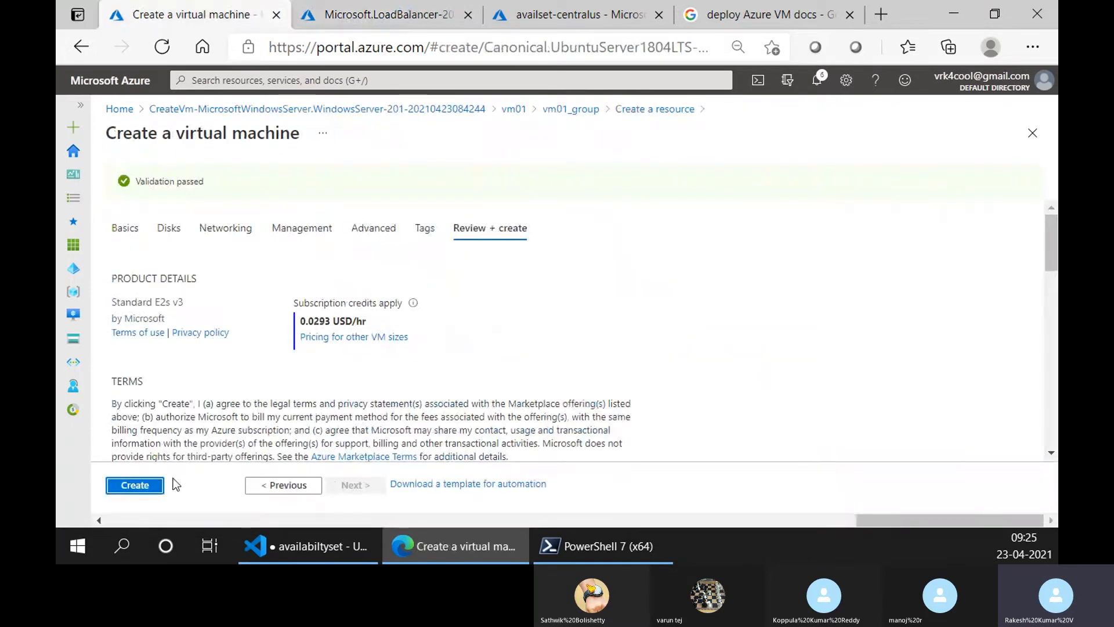
left_click(155, 489)
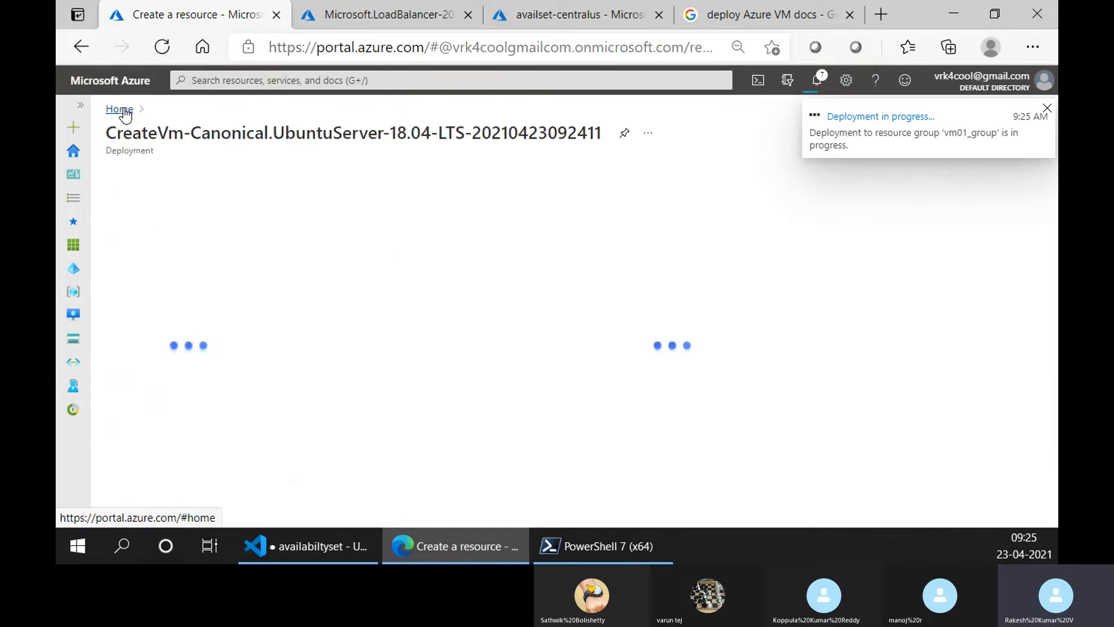
Return to the portal home and start creating another virtual machine from the Virtual machines list.
left_click(121, 110)
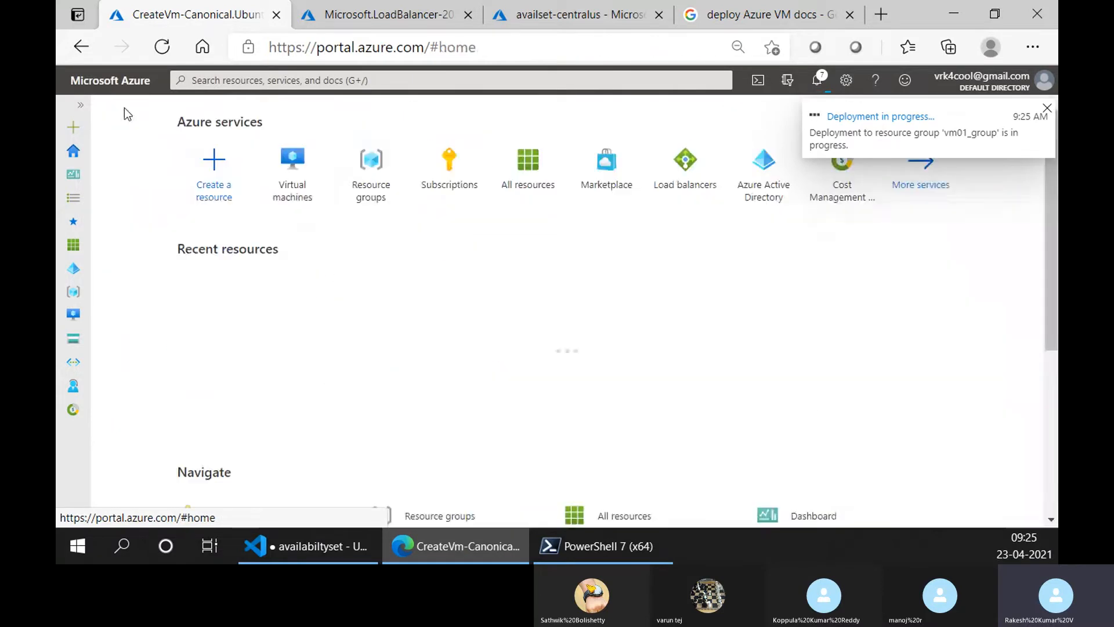
left_click(297, 184)
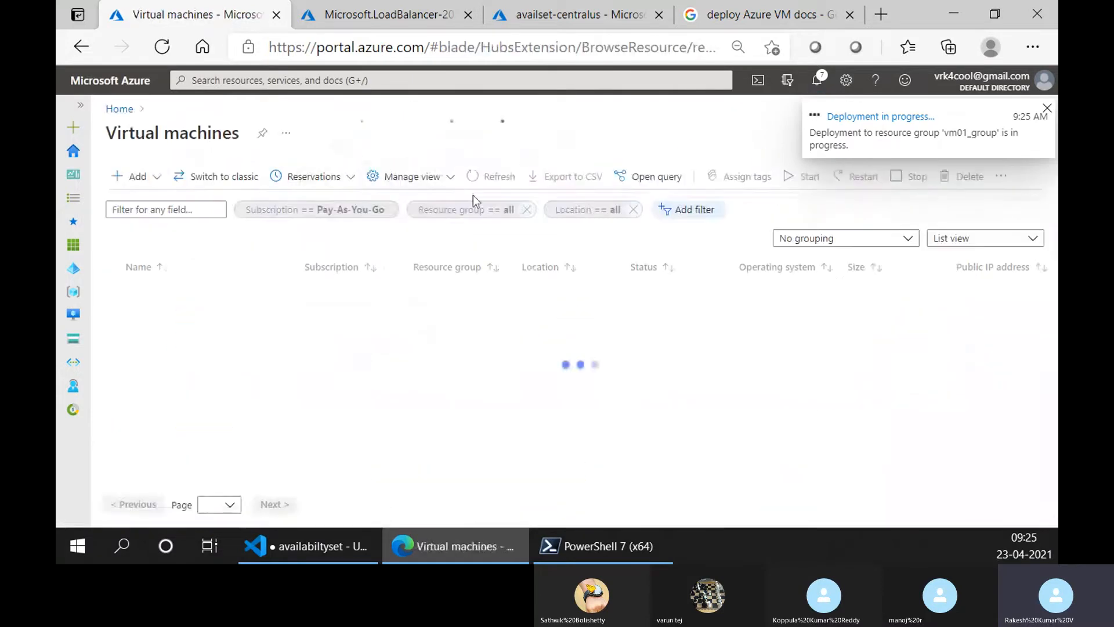
left_click(145, 177)
left_click(151, 199)
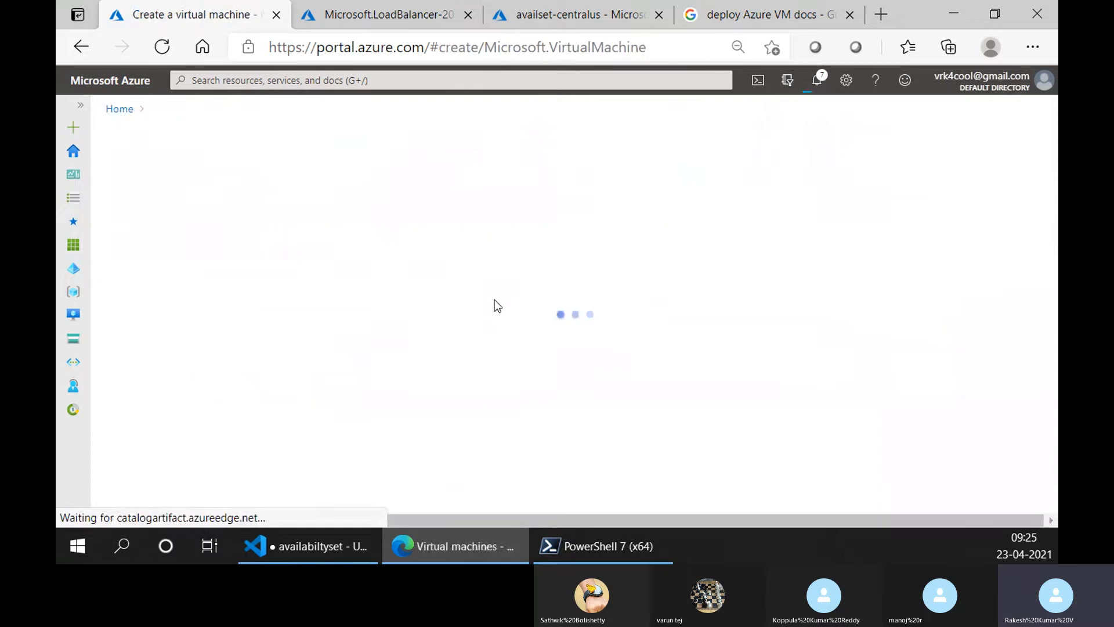
left_click(295, 133)
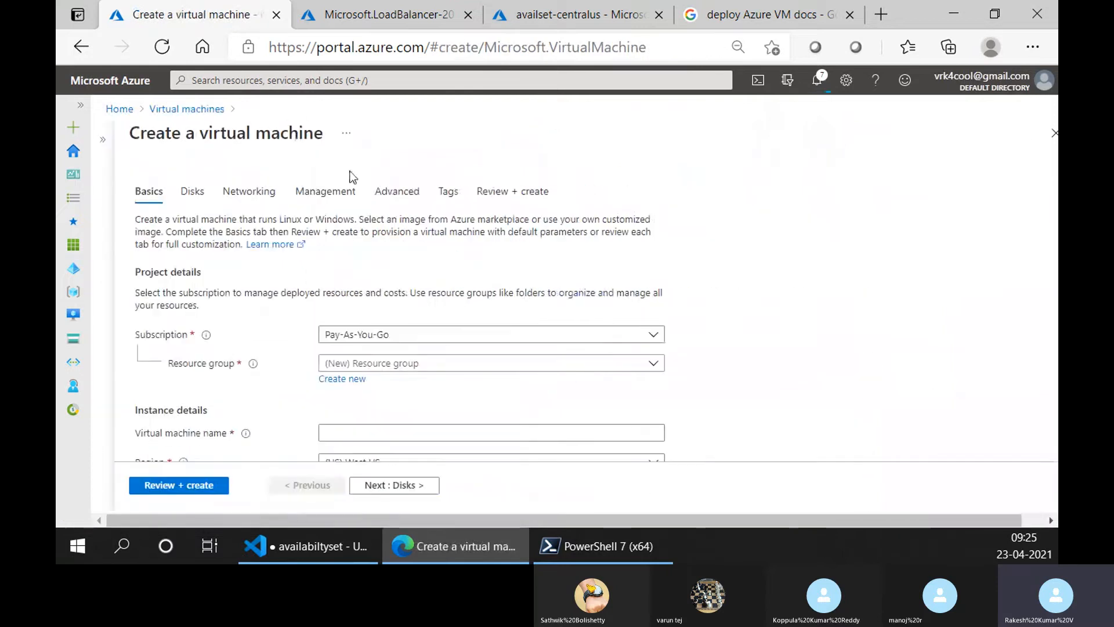
Assign the new virtual machine to the resource group vm01_group and name it vm002.
scroll(584, 306, "down", 2)
left_click(409, 230)
left_click(389, 296)
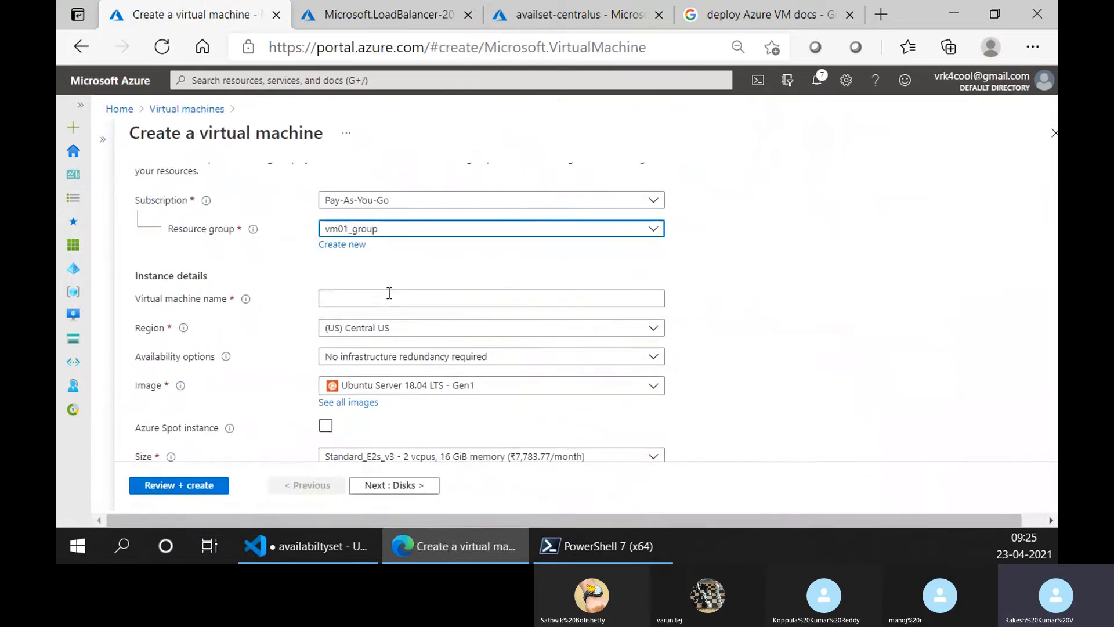
left_click(385, 298)
type("vm002")
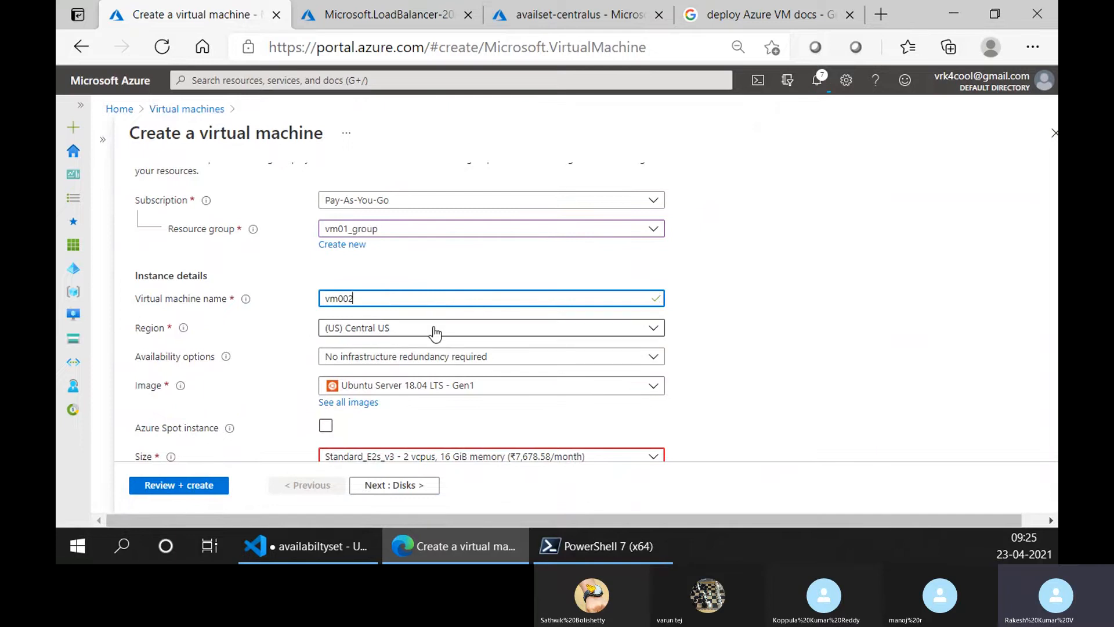
Set vm002's availability option to Availability set and choose the availability set availset-centralus.
scroll(580, 334, "down", 2)
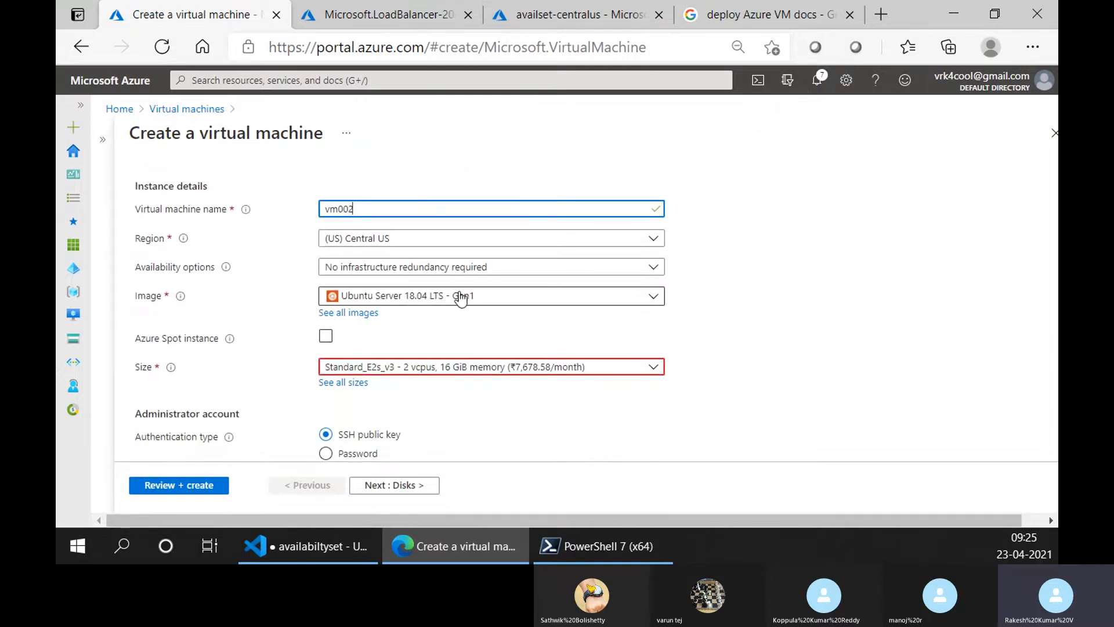
left_click(351, 242)
left_click(263, 259)
left_click(373, 268)
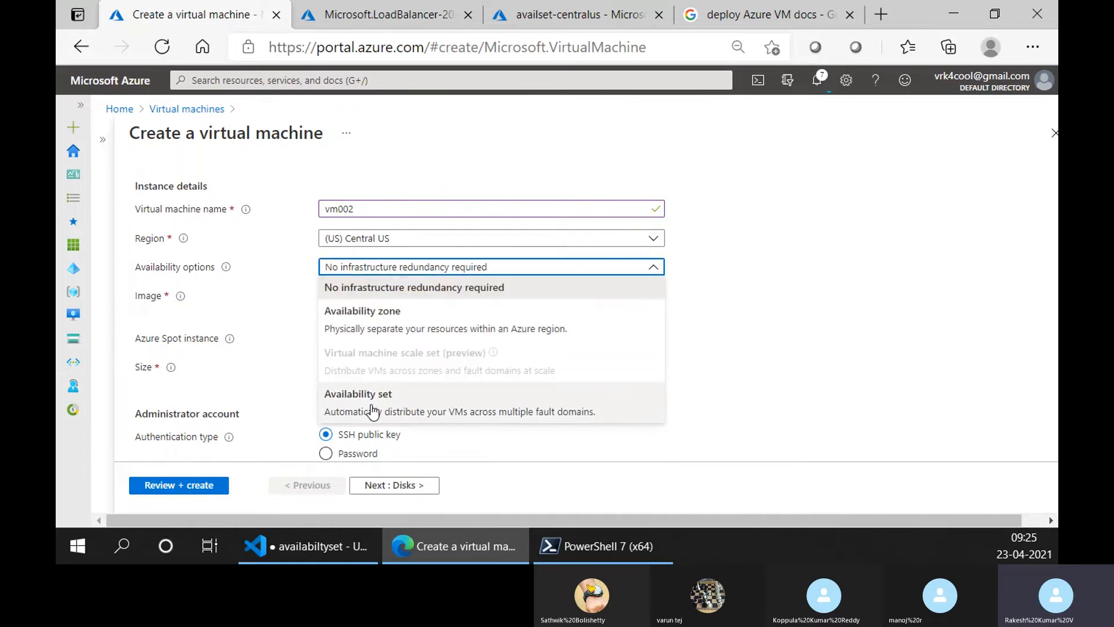
left_click(372, 406)
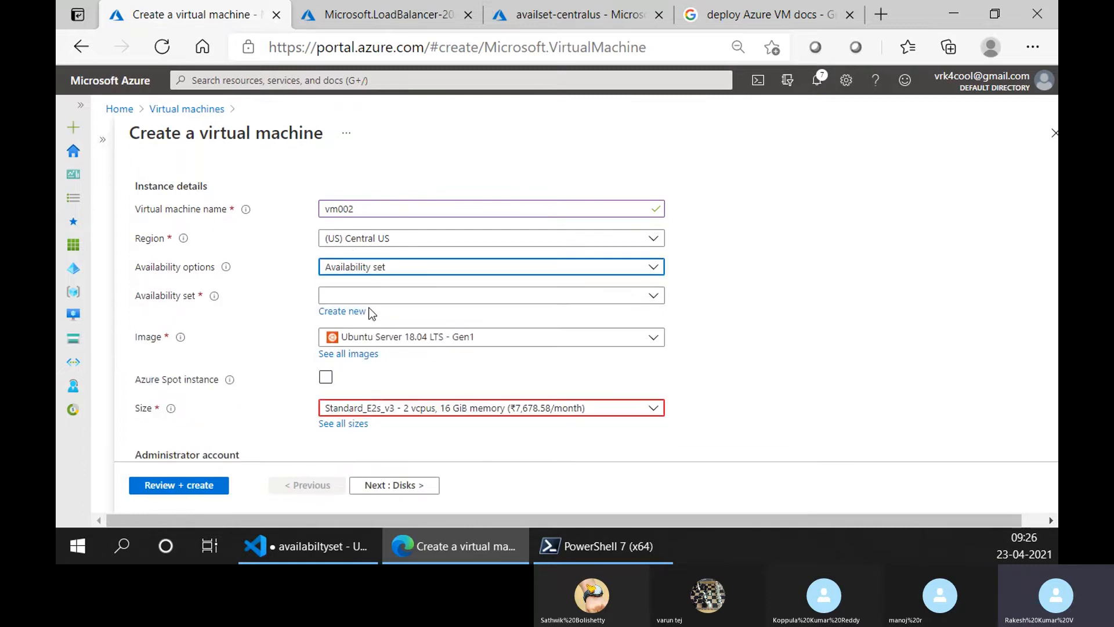
left_click(373, 296)
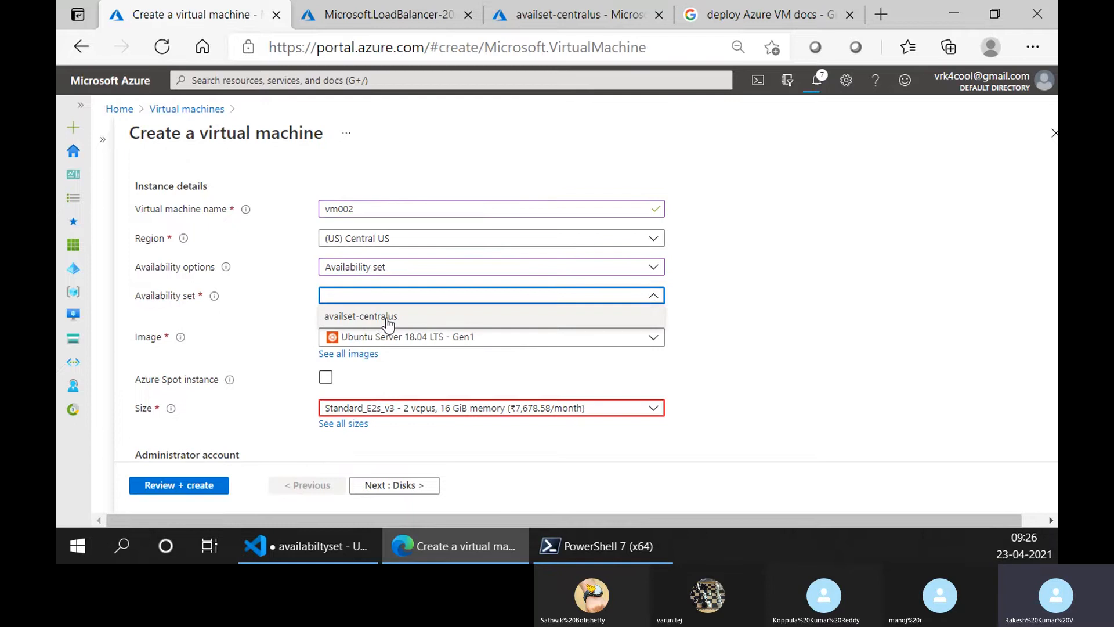
left_click(387, 319)
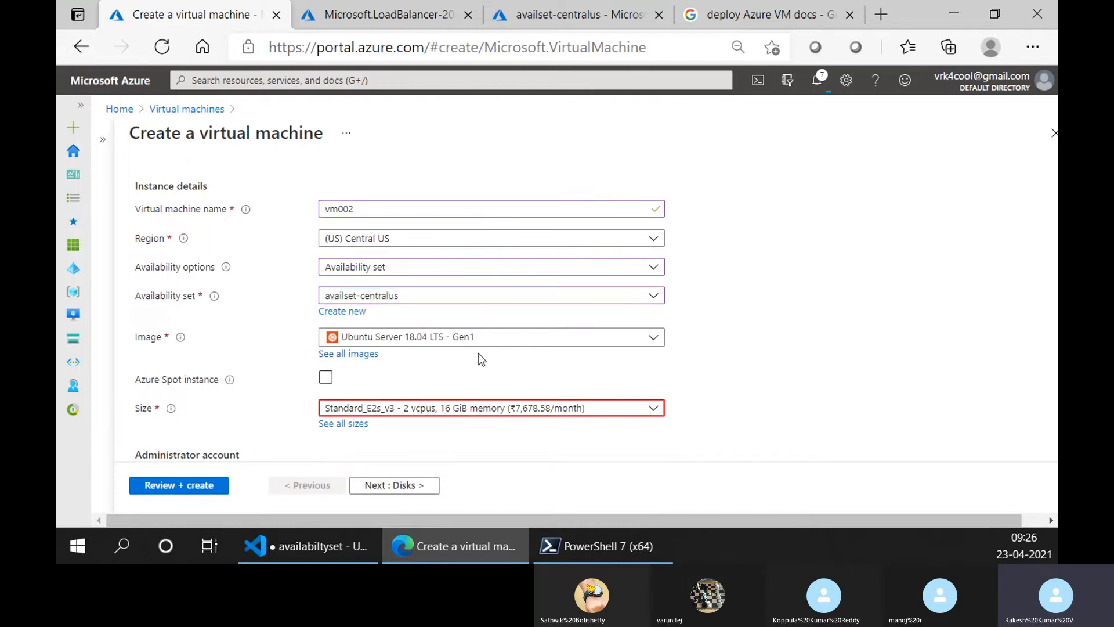
Make vm002 an Azure Spot instance with capacity-only eviction and the Delete eviction policy.
scroll(480, 359, "down", 3)
left_click(326, 198)
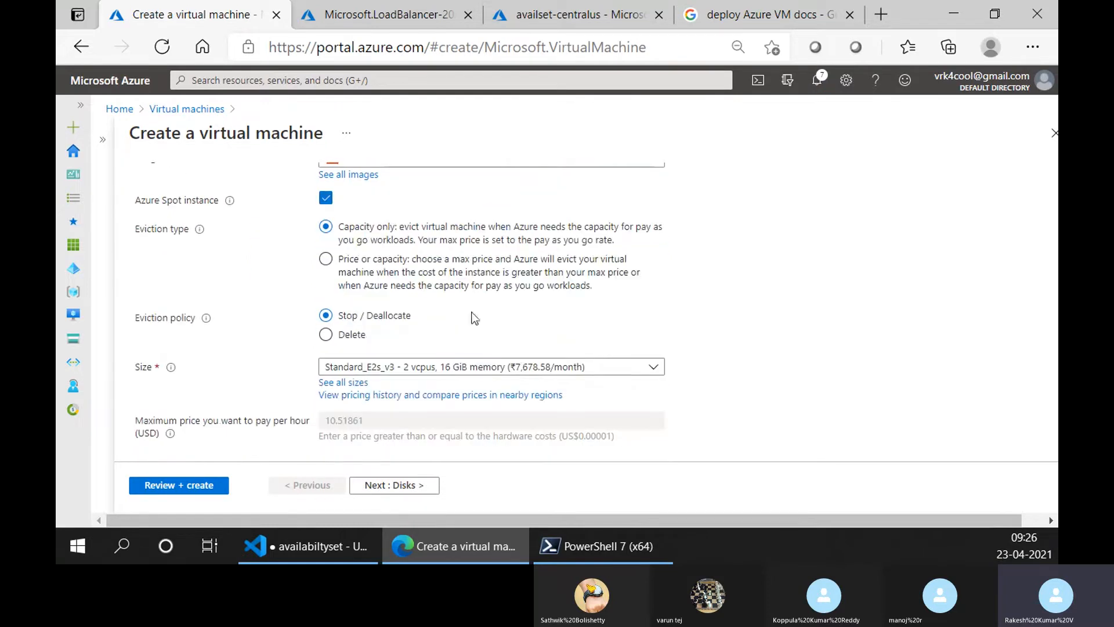
left_click(422, 371)
left_click(273, 305)
left_click(349, 337)
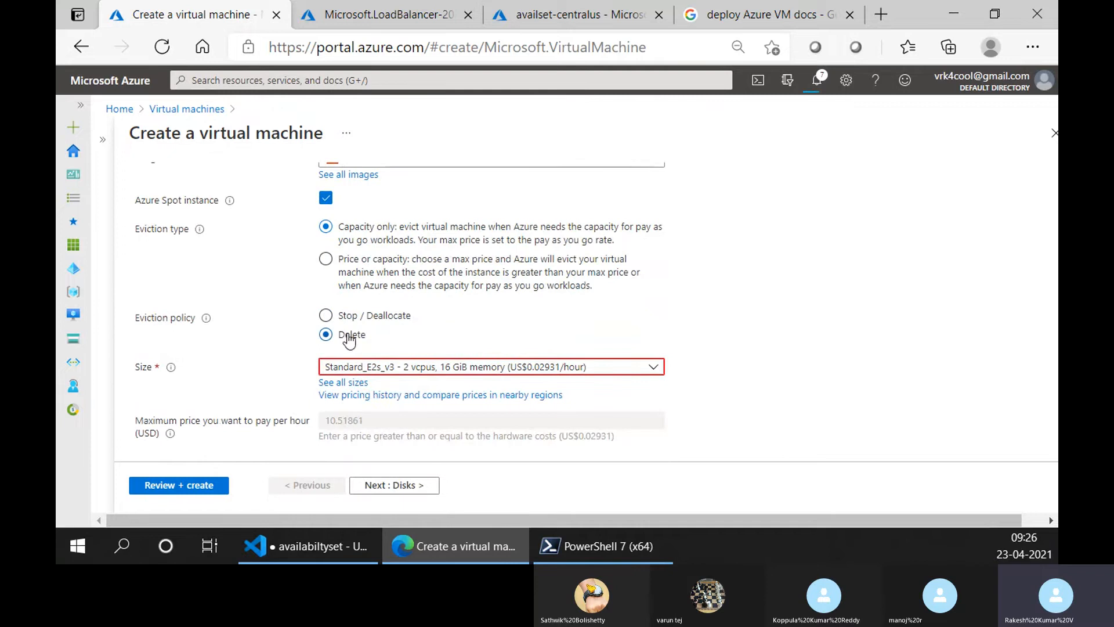
Set the size of vm002 to Standard_D2s_v3 with 2 vcpus and 8 GiB memory.
left_click(425, 369)
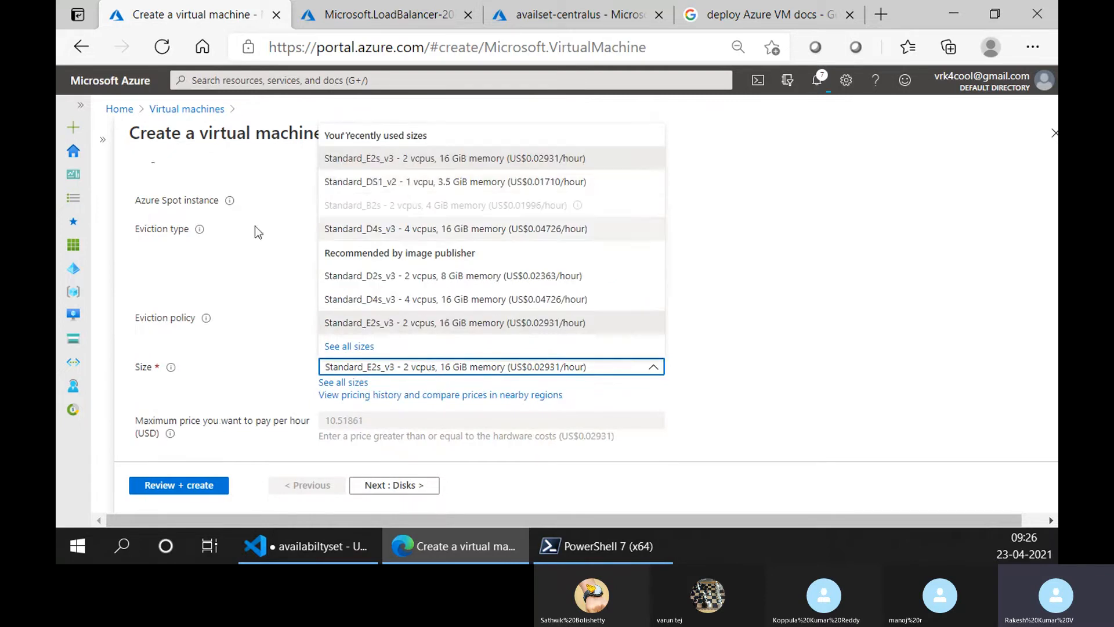
left_click(465, 368)
left_click(466, 368)
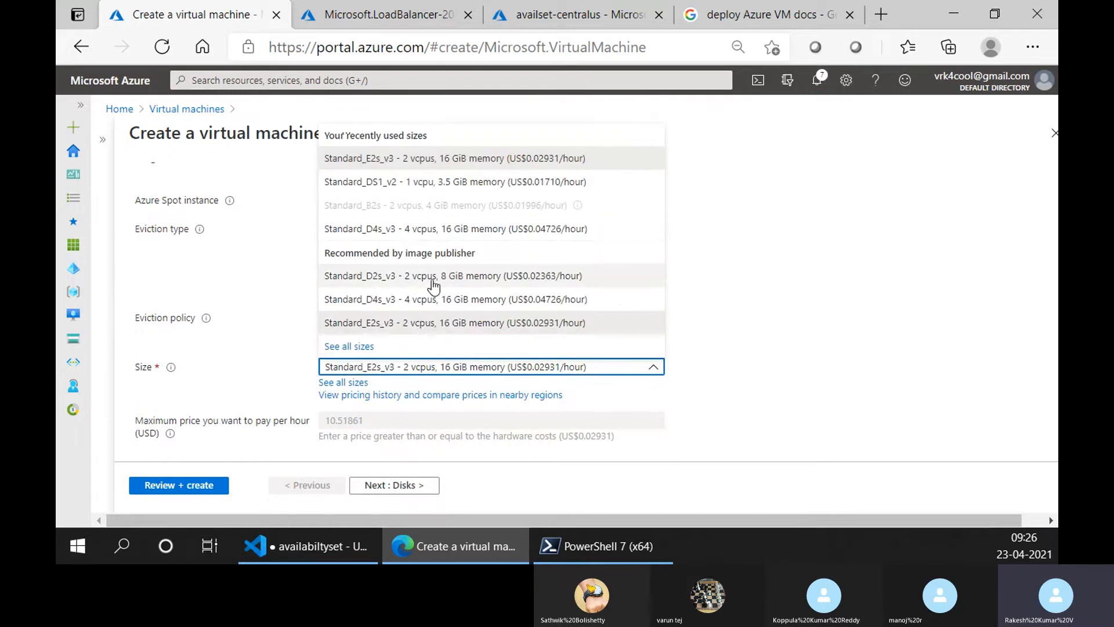
left_click(418, 276)
Keep SSH public key authentication for vm002 after trying Password, and set the administrator username to trainer.
scroll(585, 364, "down", 3)
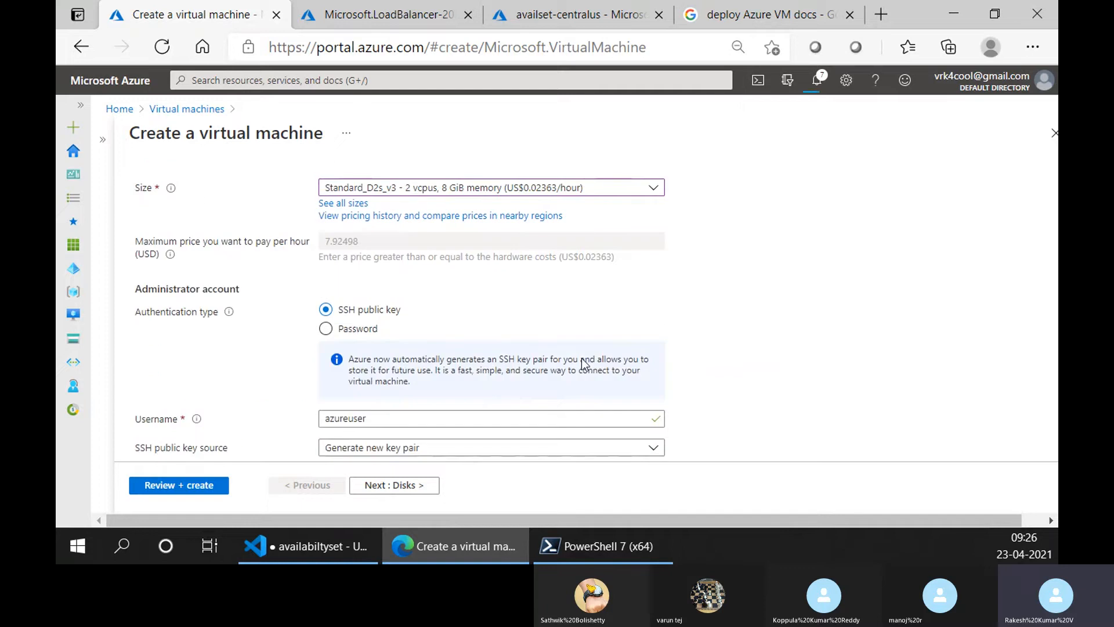
left_click(357, 330)
left_click(360, 310)
left_click(355, 419)
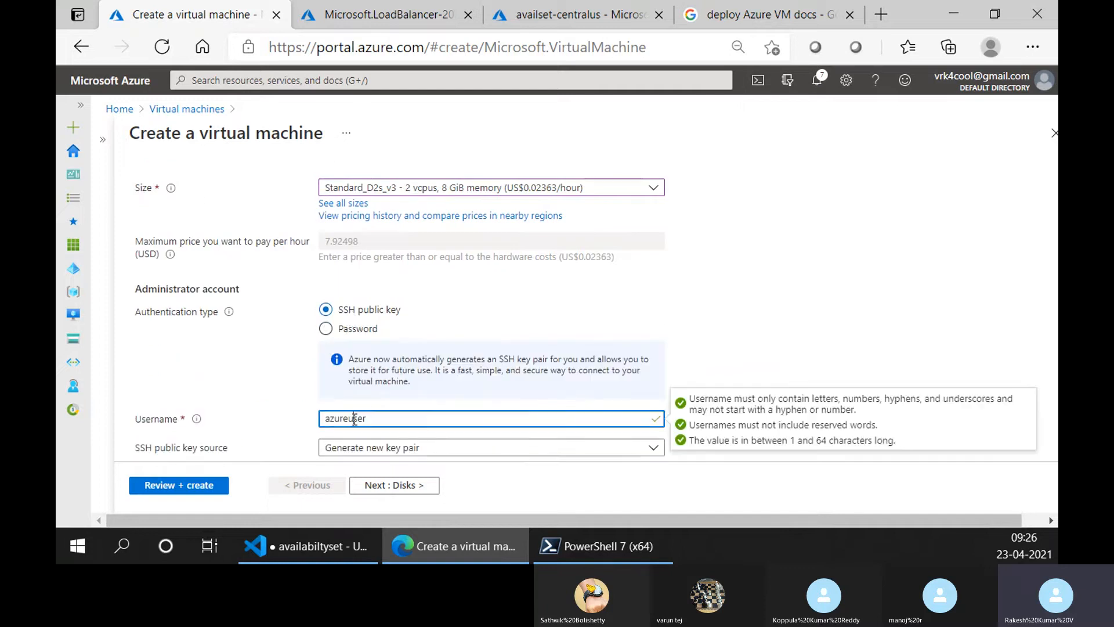
double_click(383, 414)
type("trainer")
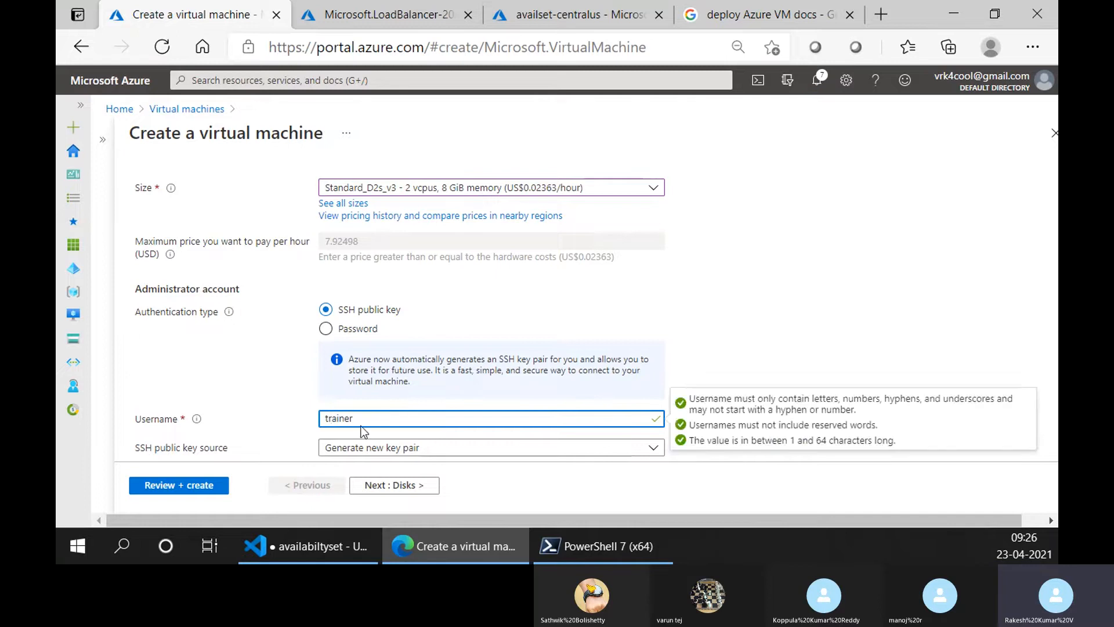
Set vm002's SSH public key source to Use existing public key and paste the id_rsa.pub key copied from the PowerShell output.
scroll(383, 415, "up", 2)
scroll(374, 377, "down", 4)
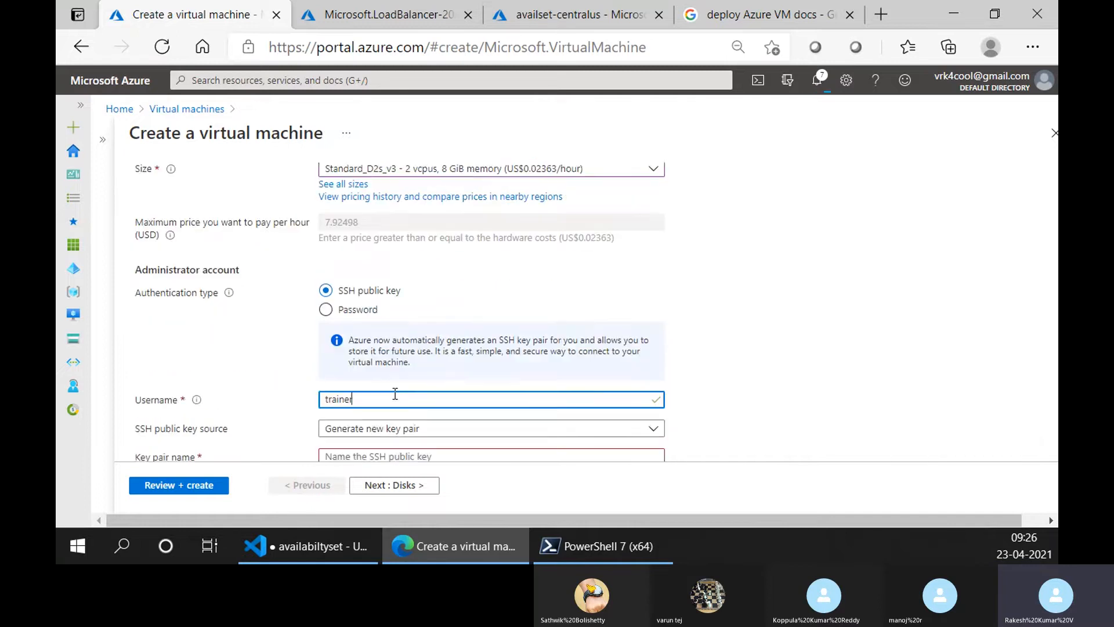
left_click(374, 358)
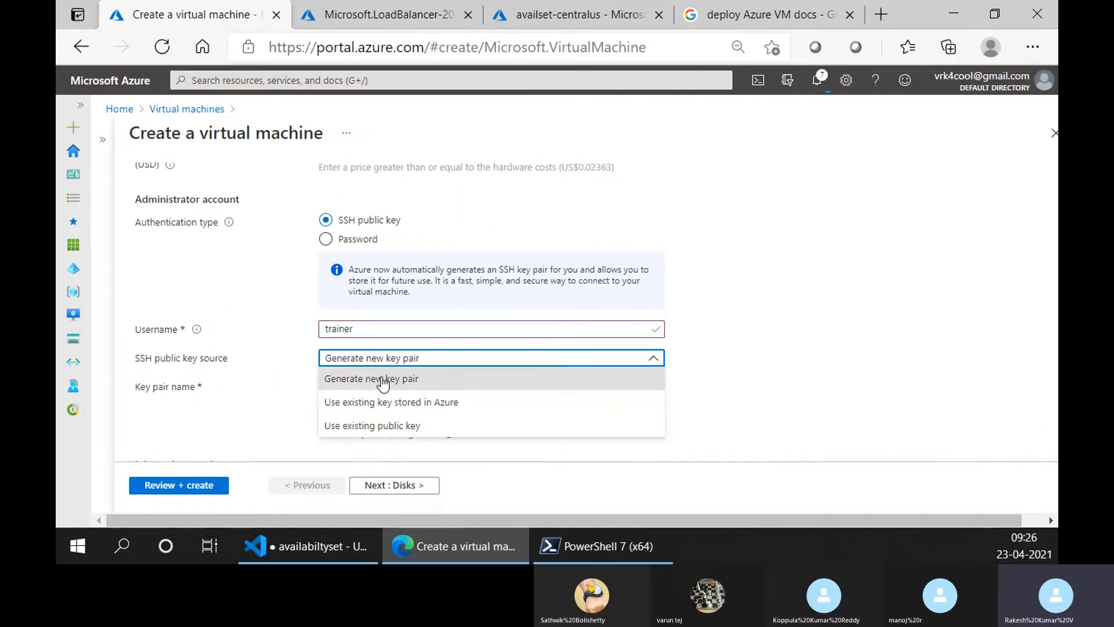
left_click(383, 425)
left_click(387, 396)
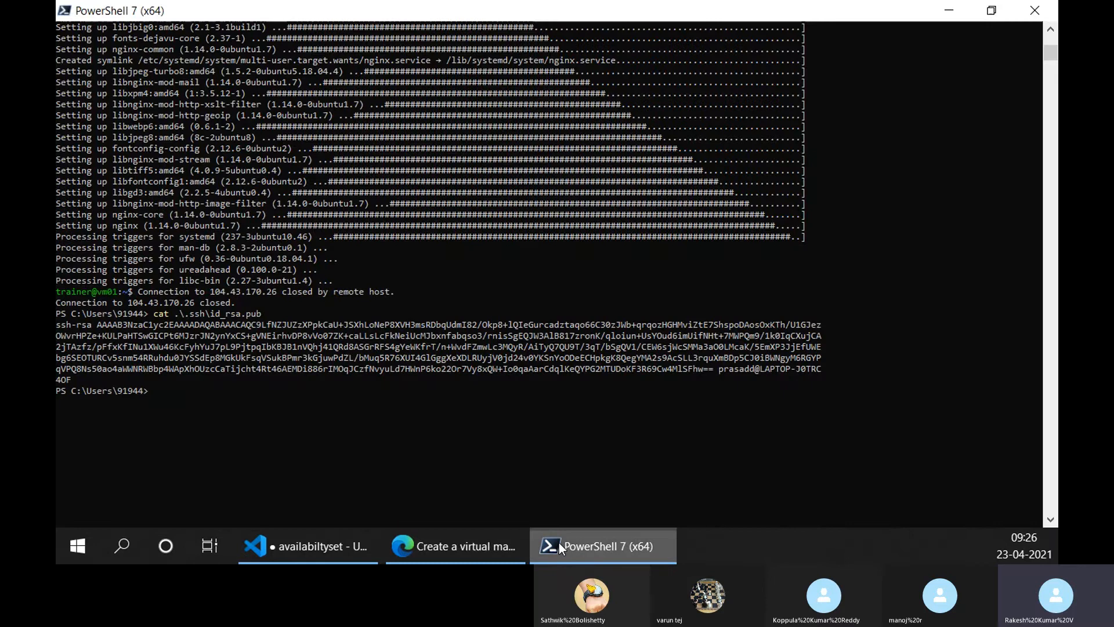
left_click_drag(58, 326, 72, 385)
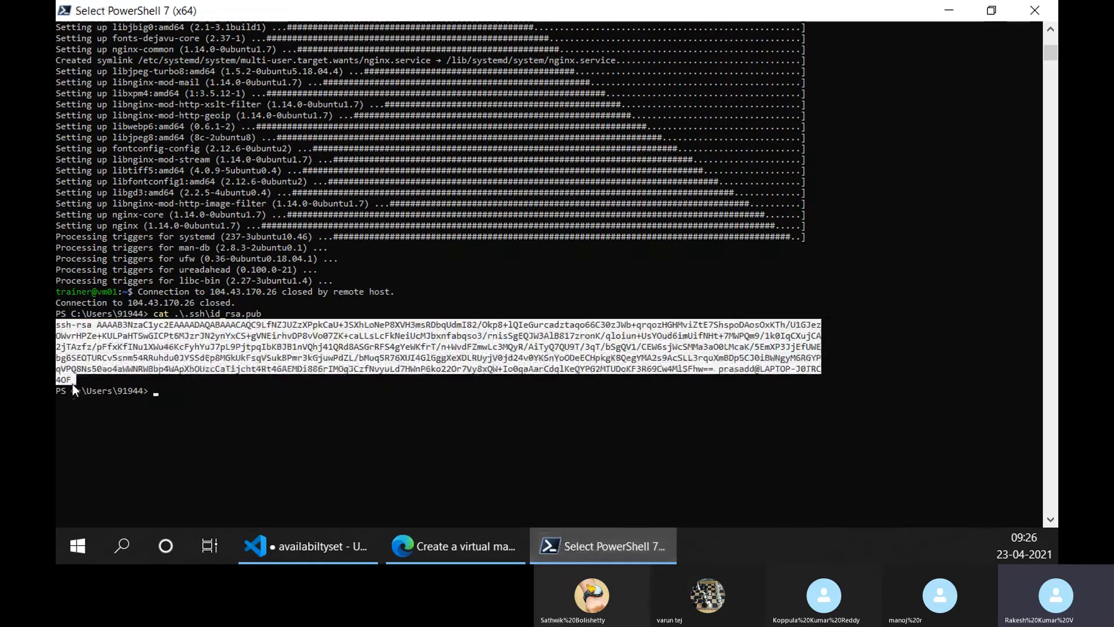
right_click(69, 381)
left_click(412, 535)
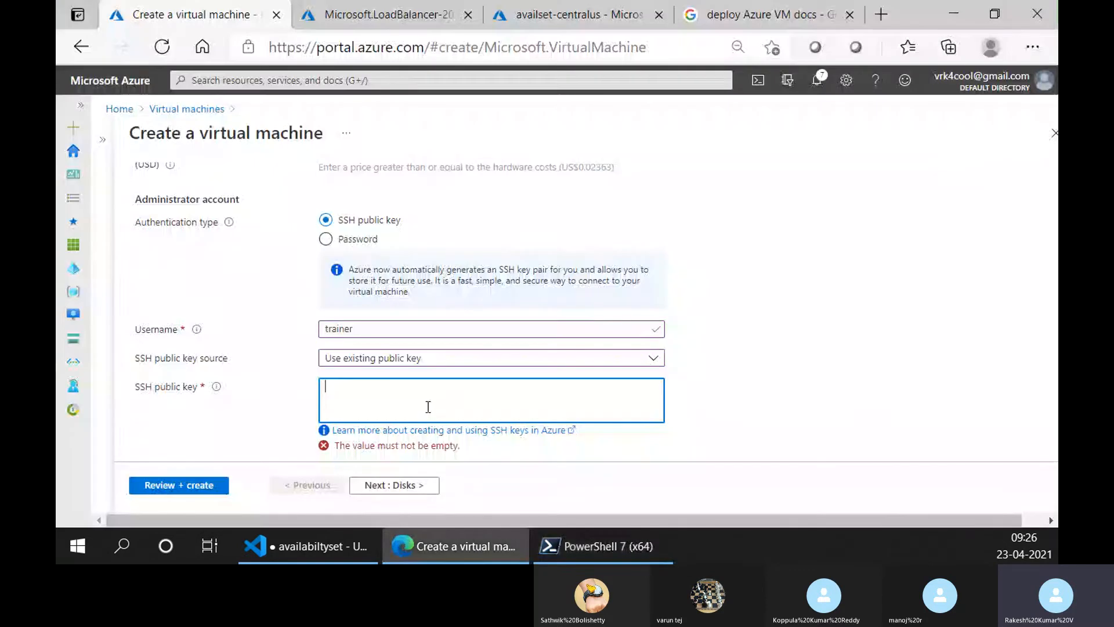
key("ctrl+v")
Allow HTTP (80) alongside SSH (22) as public inbound ports for vm002.
scroll(876, 415, "down", 3)
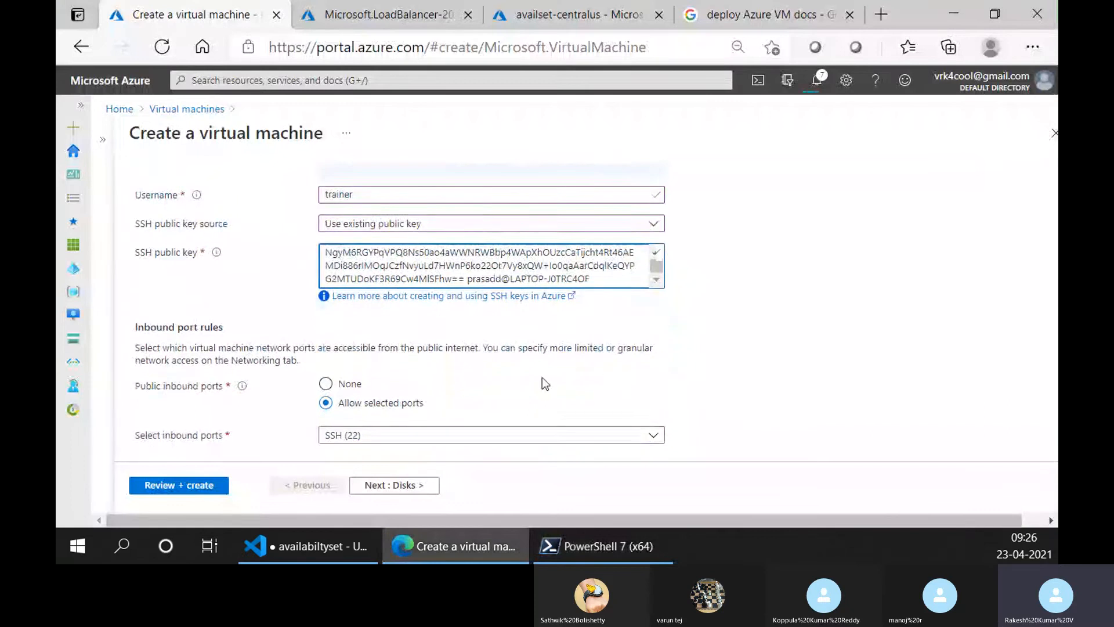
scroll(458, 348, "down", 2)
left_click(375, 346)
left_click(380, 278)
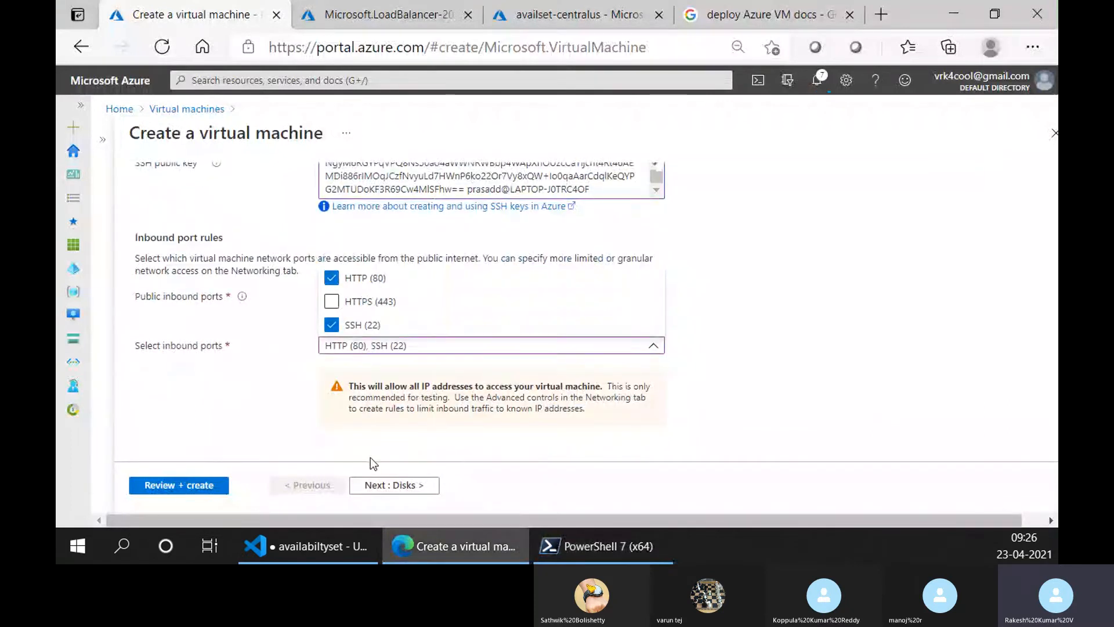
scroll(392, 447, "up", 4)
Keep the disk settings of vm002 and set its public IP to None in the network interface settings.
left_click(381, 486)
left_click(383, 485)
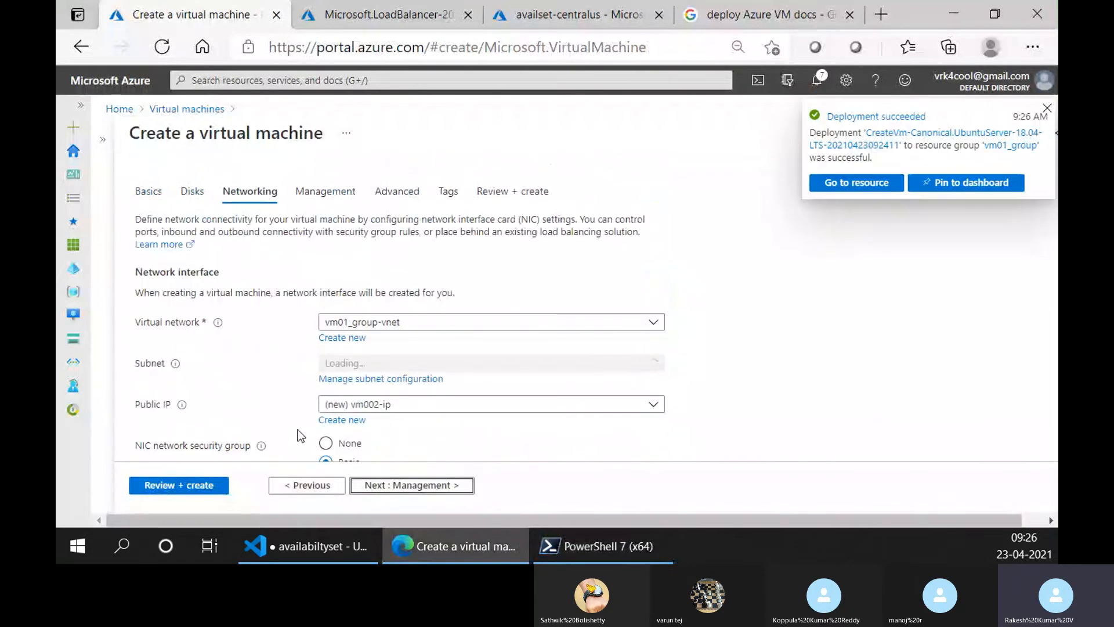
scroll(366, 330, "down", 2)
left_click(366, 317)
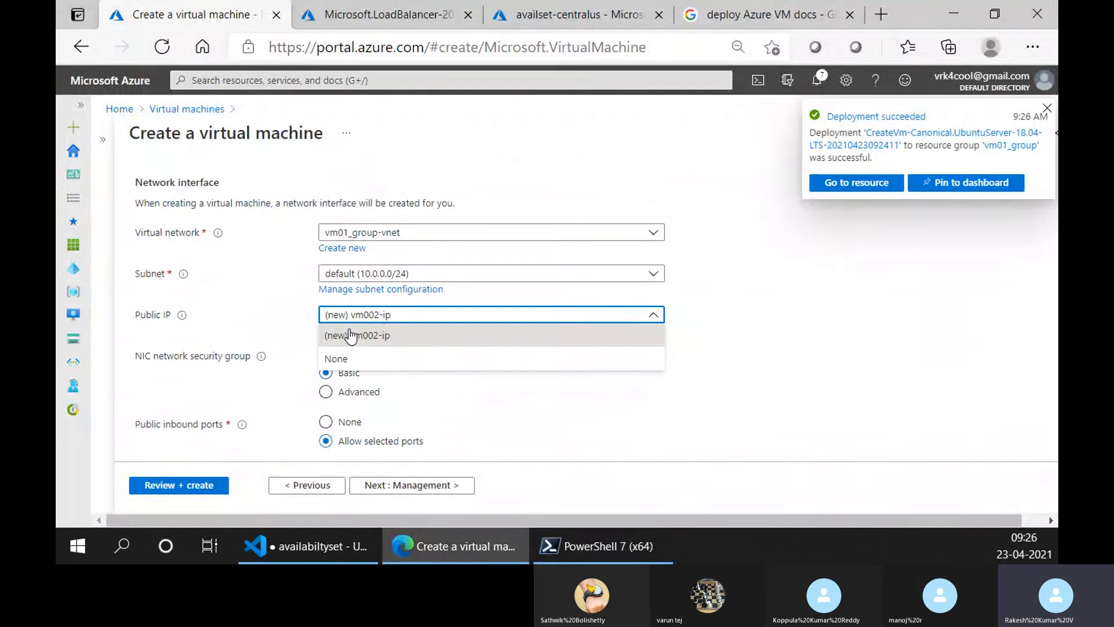
left_click(372, 360)
scroll(342, 378, "down", 3)
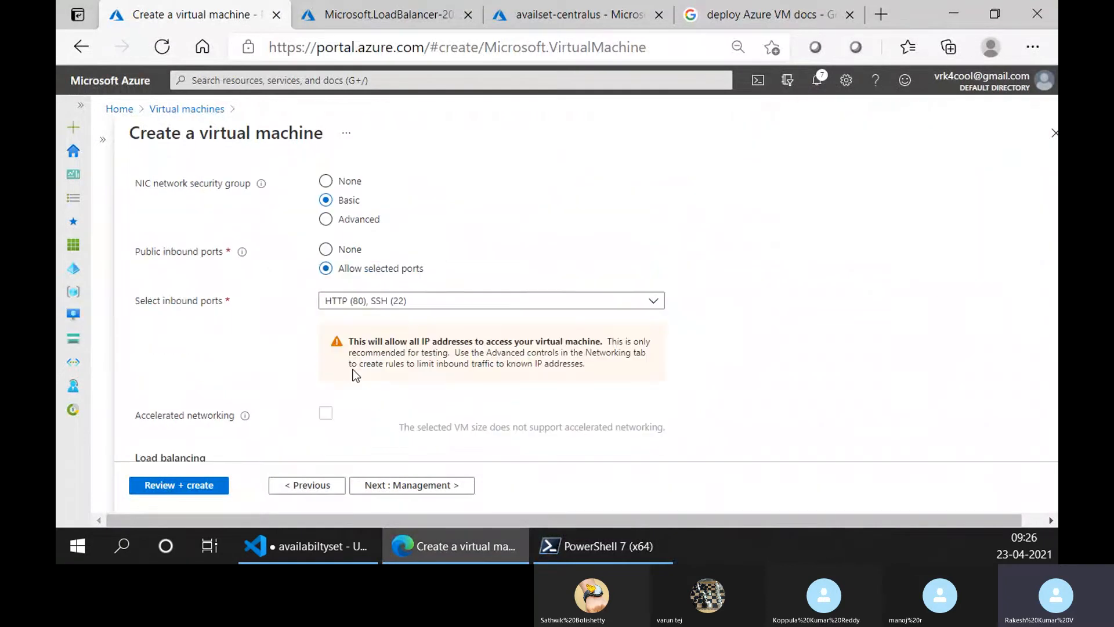
scroll(394, 360, "up", 5)
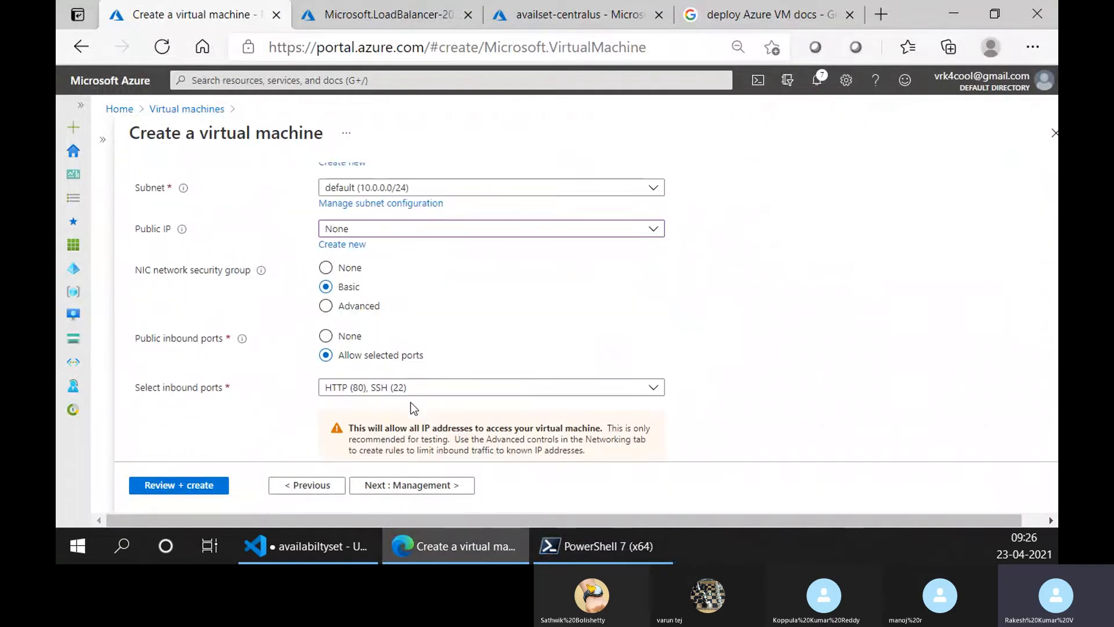
Disable boot diagnostics for vm002, submit the virtual machine for creation, and check the deployment notifications.
left_click(409, 486)
left_click(326, 415)
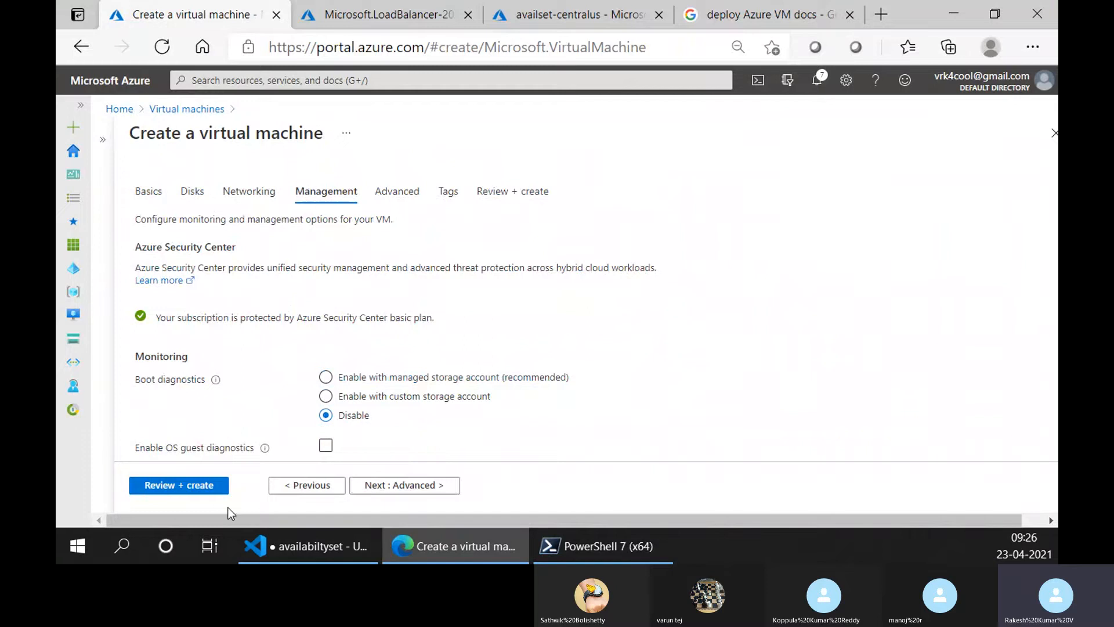
left_click(216, 487)
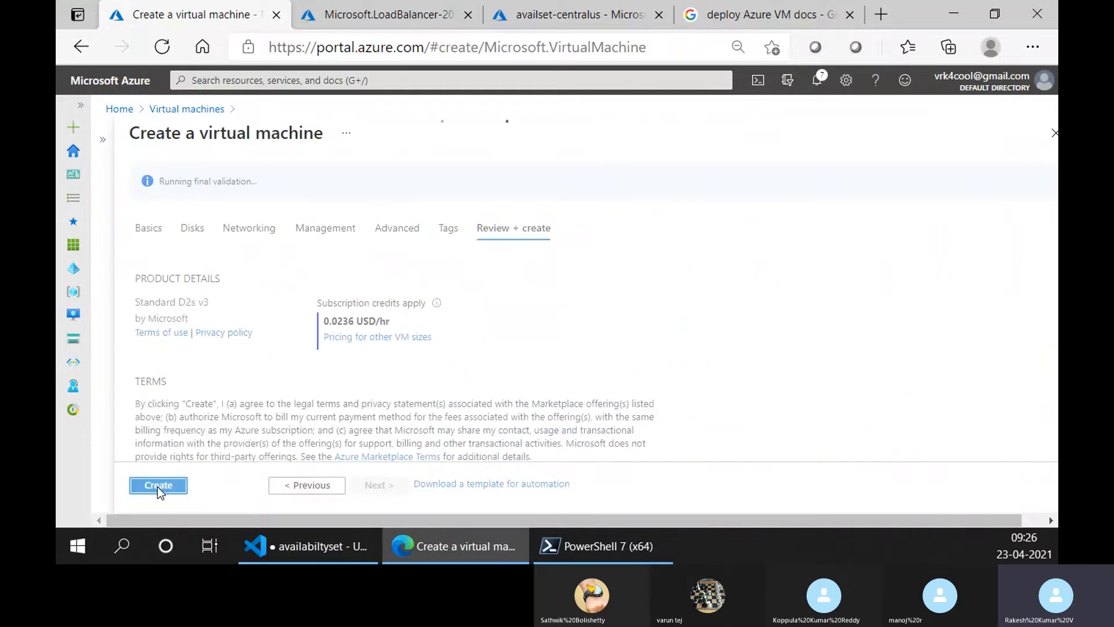
left_click(159, 488)
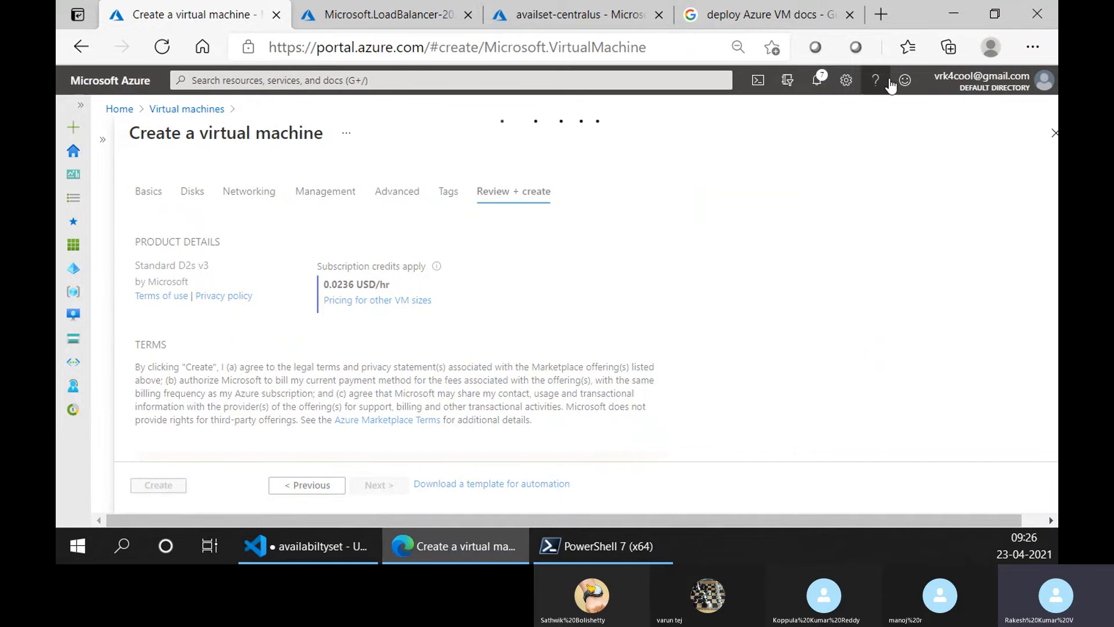
left_click(816, 81)
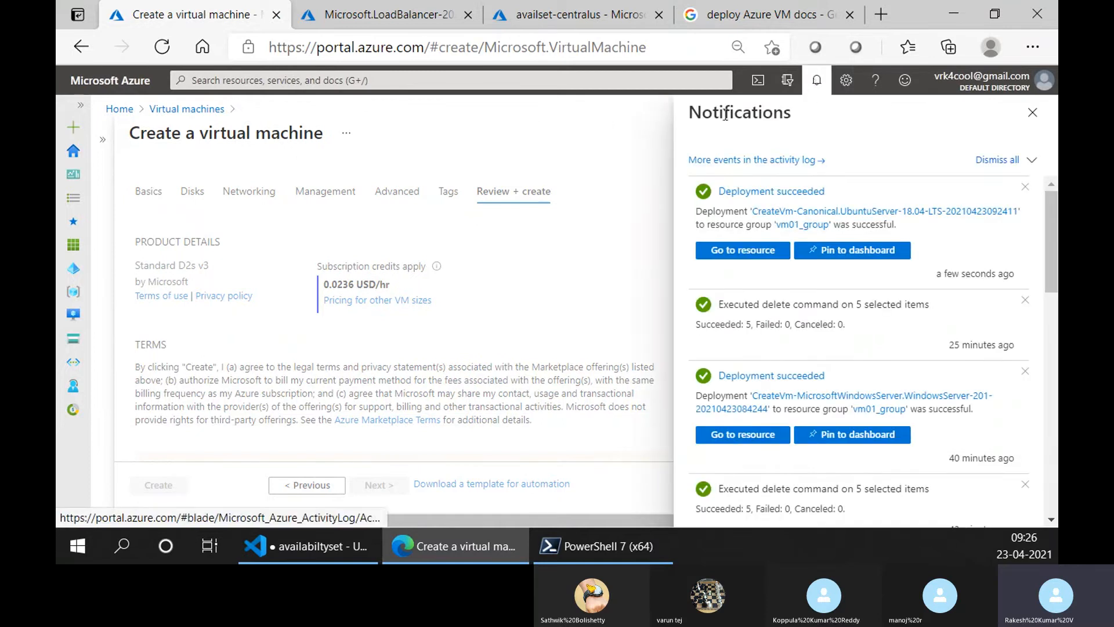
Open the load balancer nginx-lb from its completed deployment and inspect its frontend IP configuration.
left_click(433, 13)
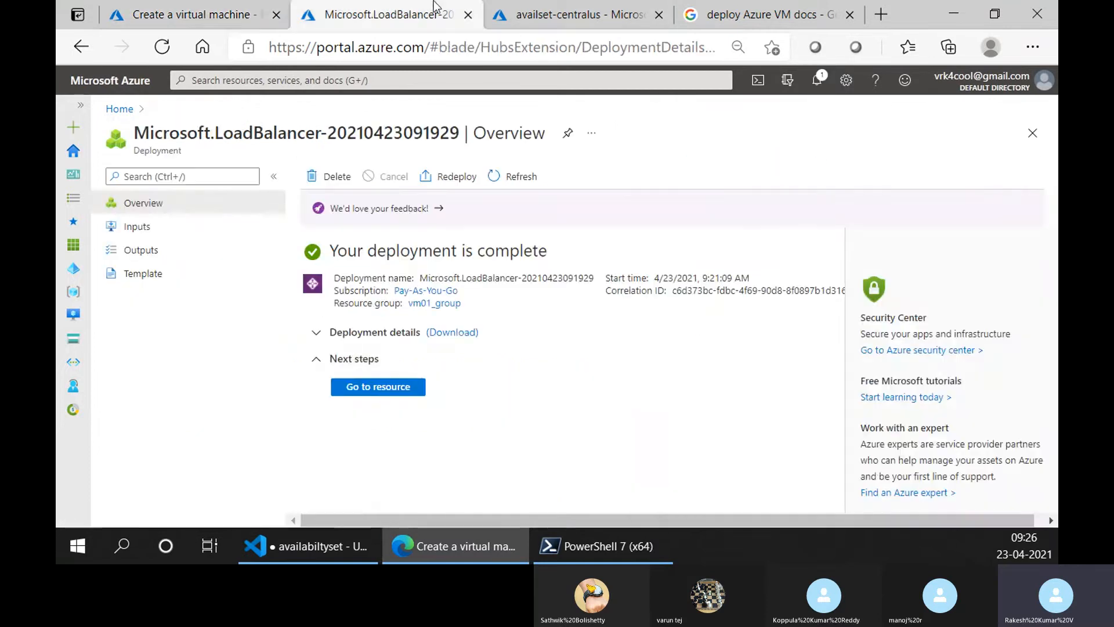
left_click(360, 388)
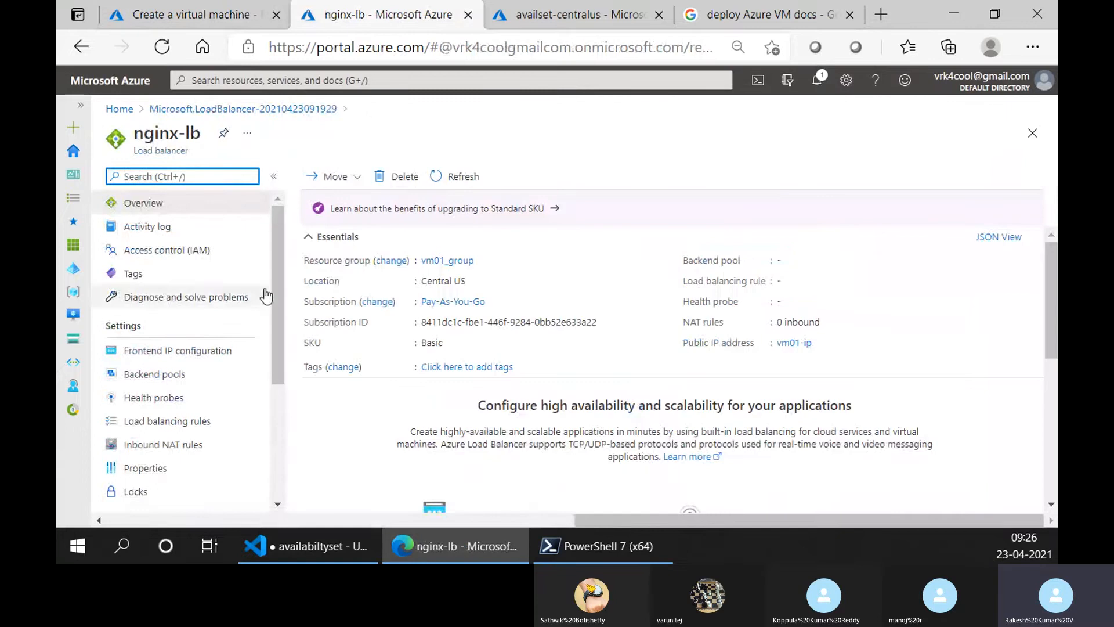
scroll(204, 300, "down", 3)
scroll(200, 298, "up", 2)
left_click(197, 302)
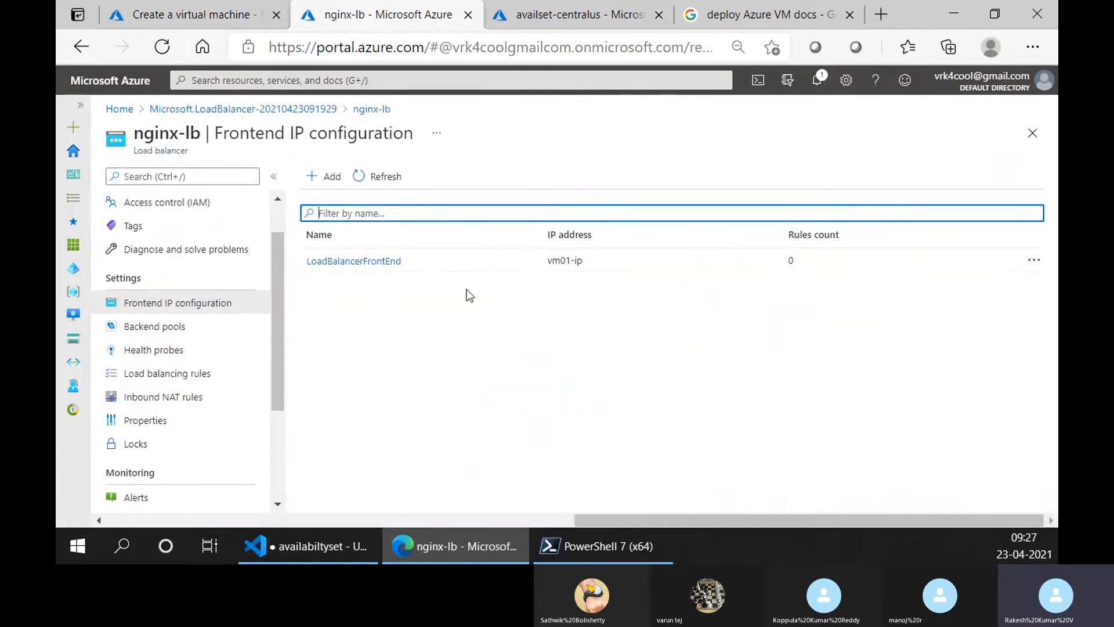
Start a new backend pool for nginx-lb named ngnix on the virtual network vm01_group-vnet (vm01_group).
left_click(210, 331)
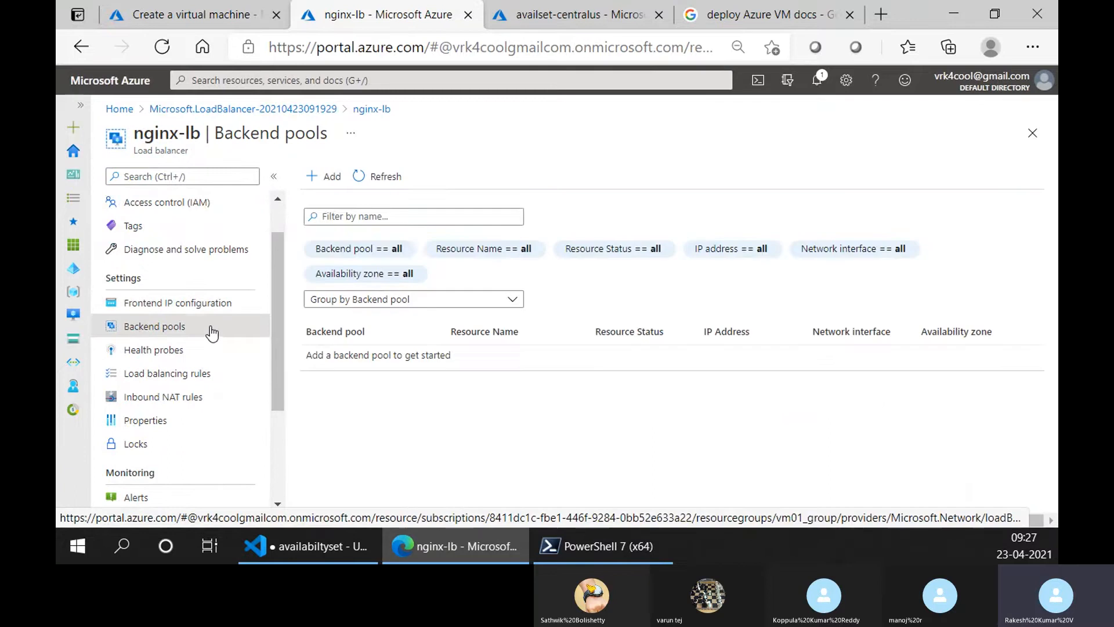
left_click(331, 180)
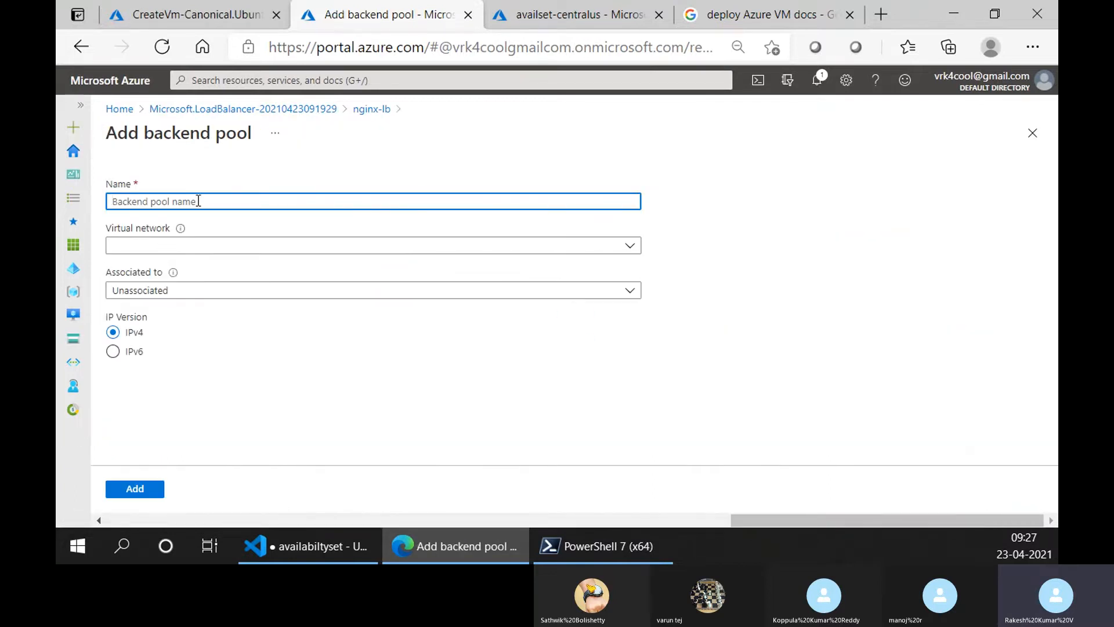
type("po")
type("inv")
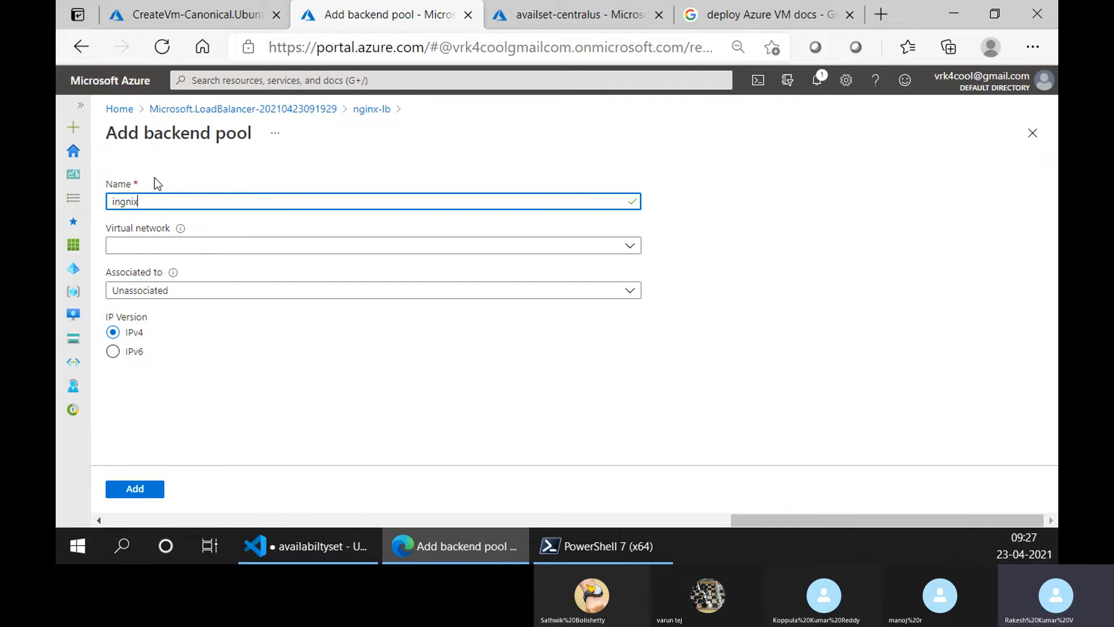
left_click(114, 201)
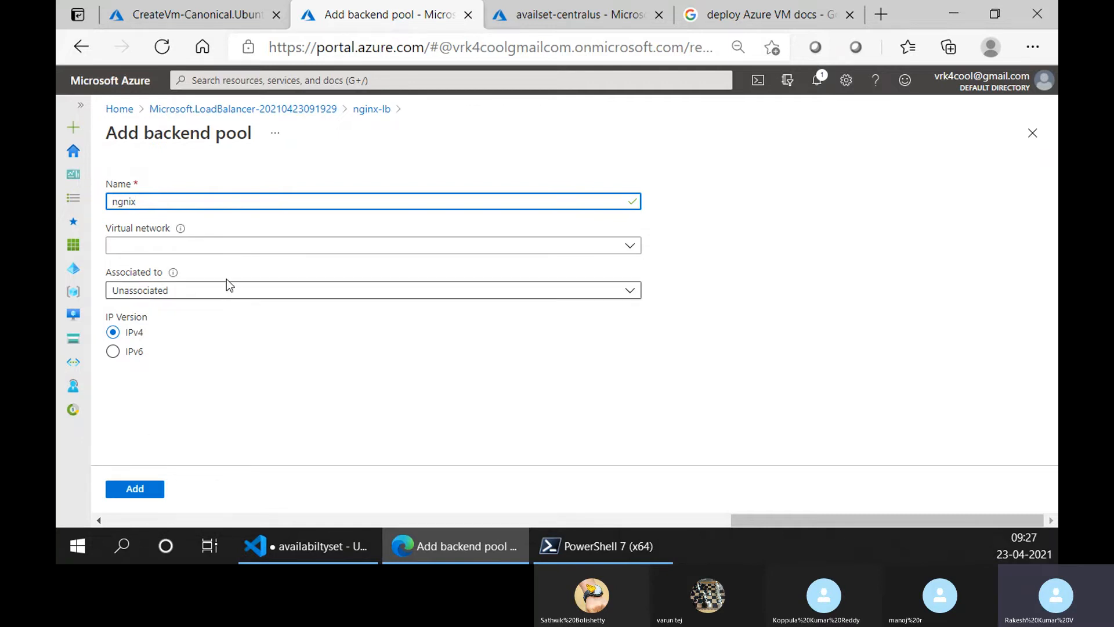
left_click(227, 245)
left_click(215, 292)
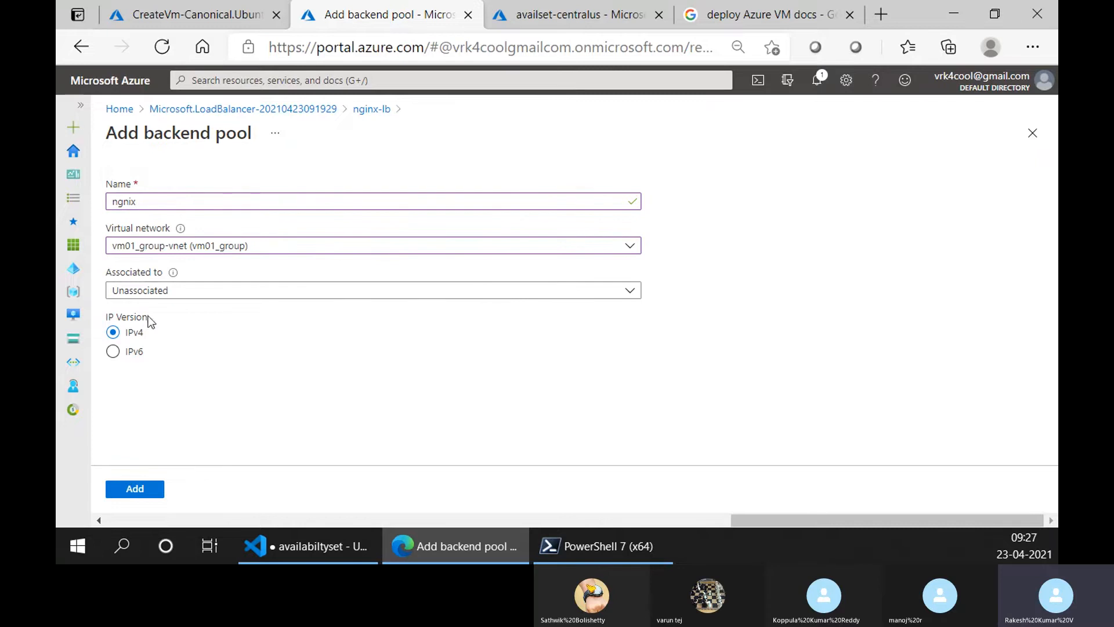
Associate the backend pool with Virtual machines and attach vm001 with its ipconfig1 configuration.
left_click(155, 291)
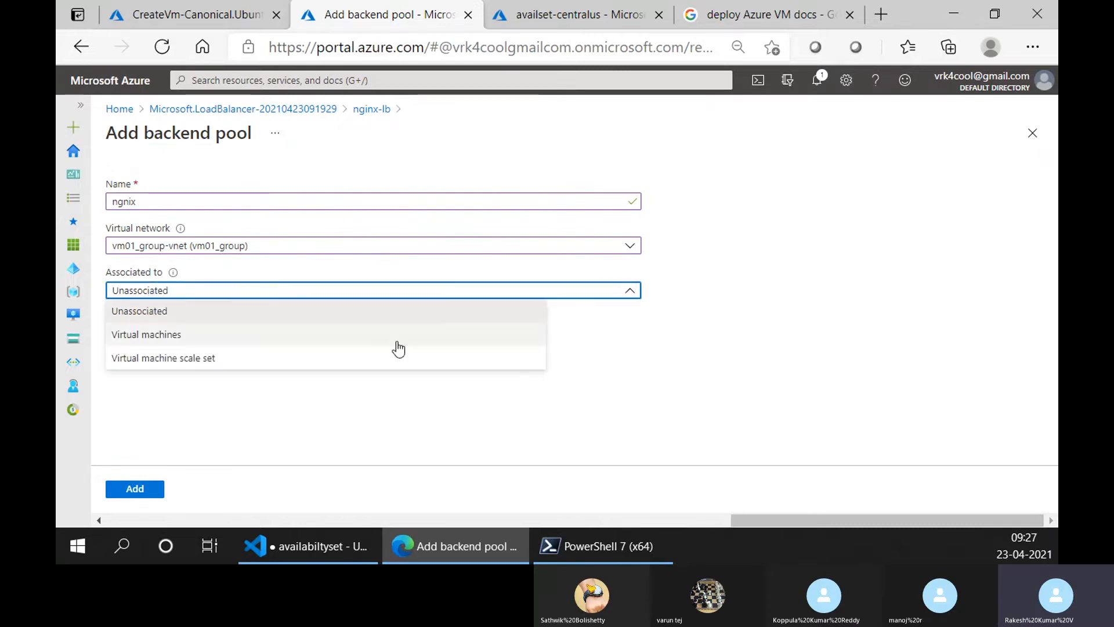
left_click(294, 334)
scroll(820, 314, "down", 2)
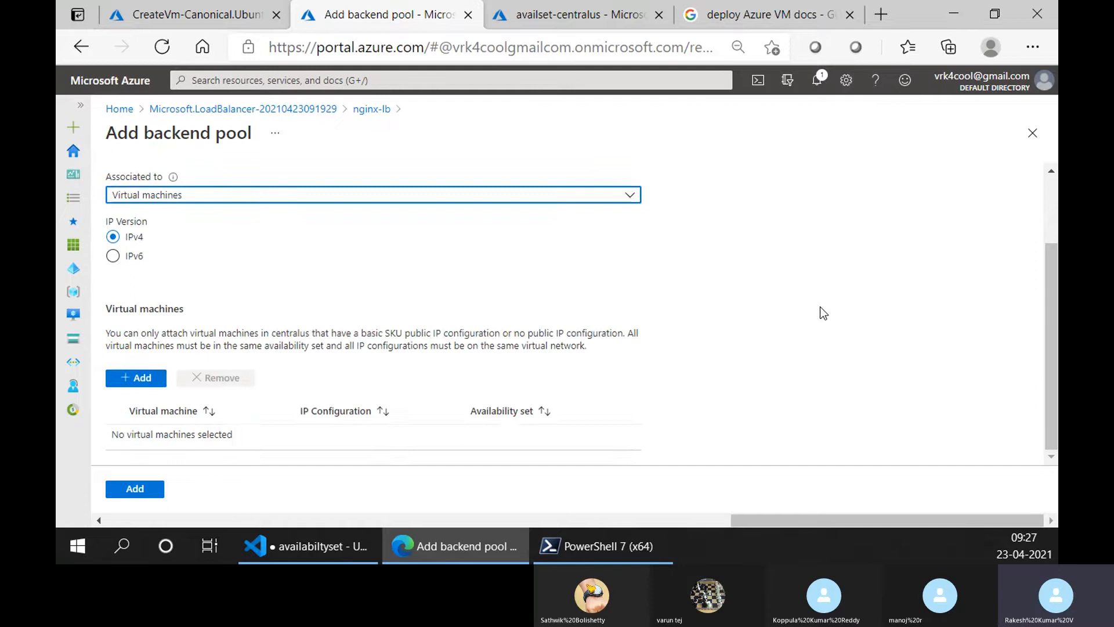
left_click(145, 380)
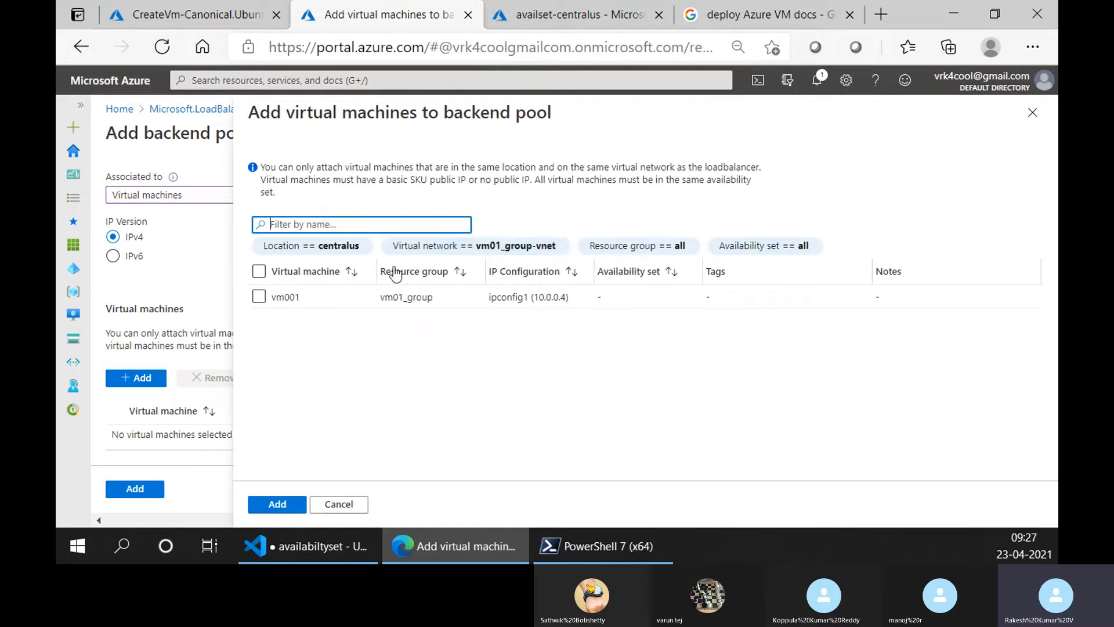
left_click(260, 296)
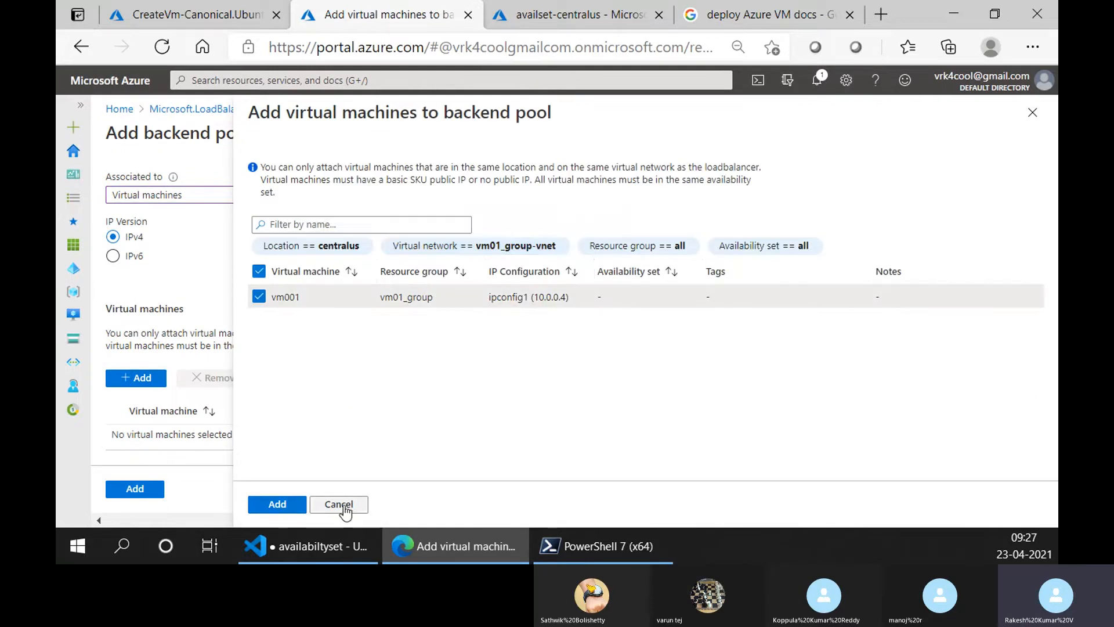
left_click(276, 505)
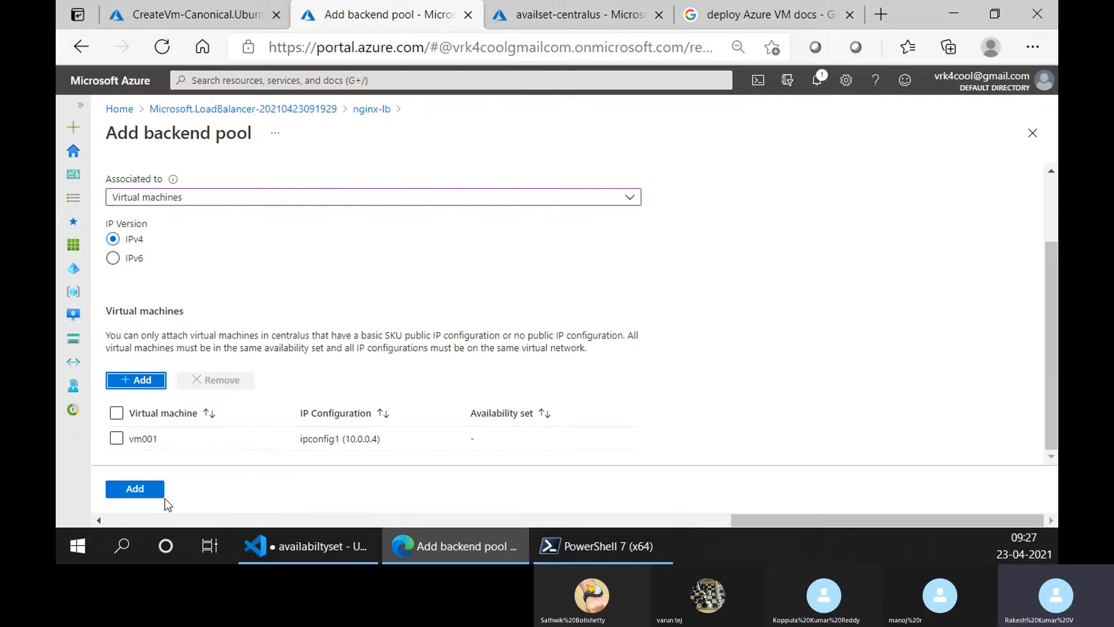
Submit the ngnix backend pool with vm001 as its attached virtual machine.
left_click(116, 439)
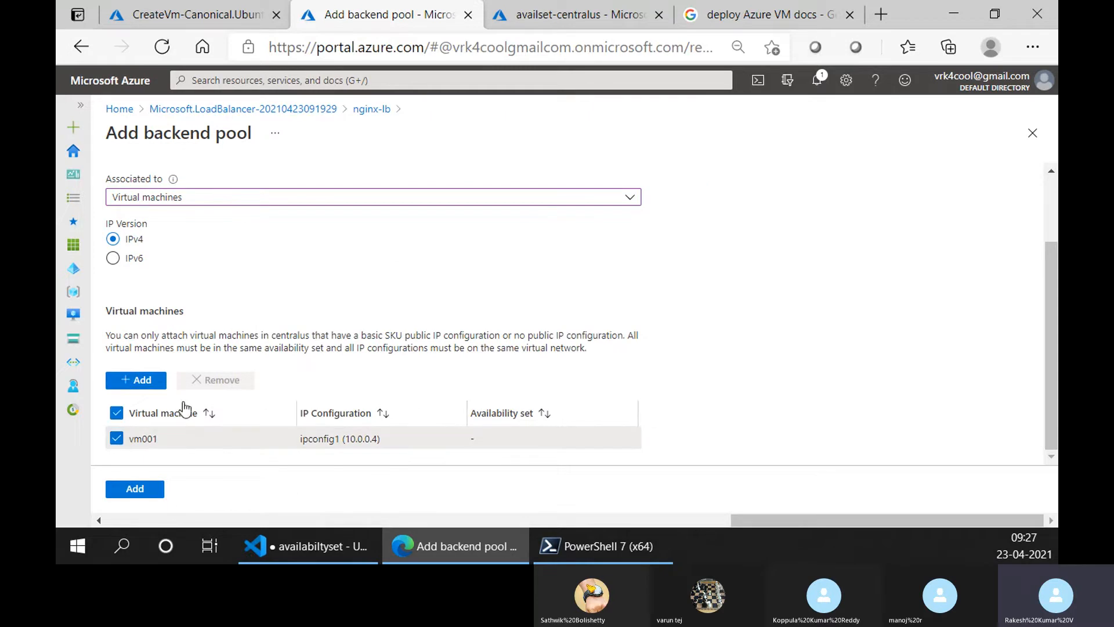
left_click(118, 438)
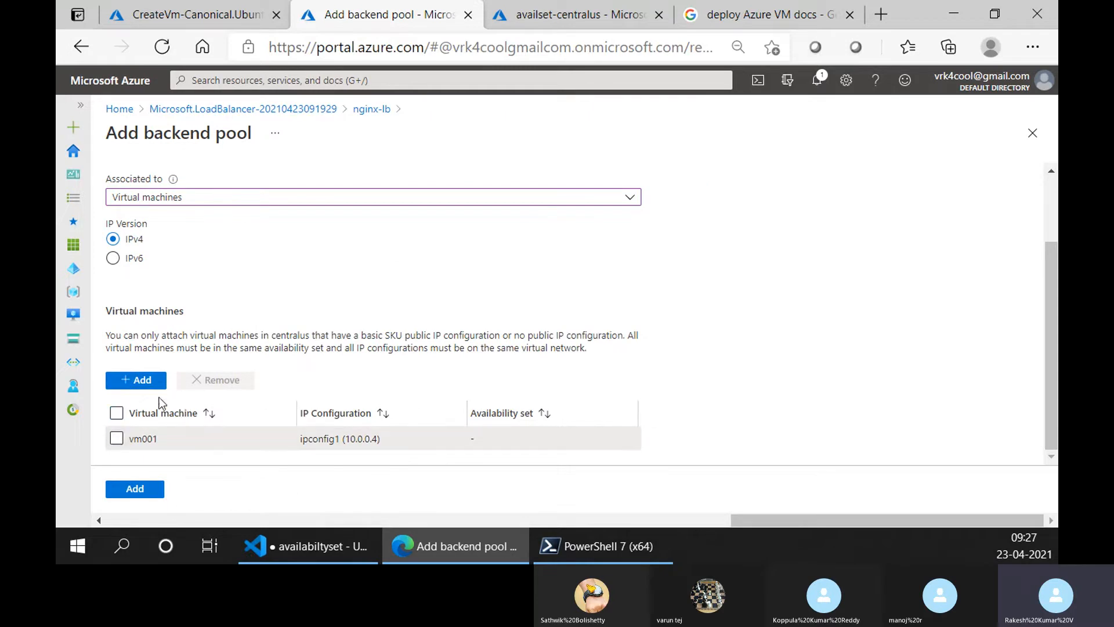
left_click(166, 200)
left_click(171, 242)
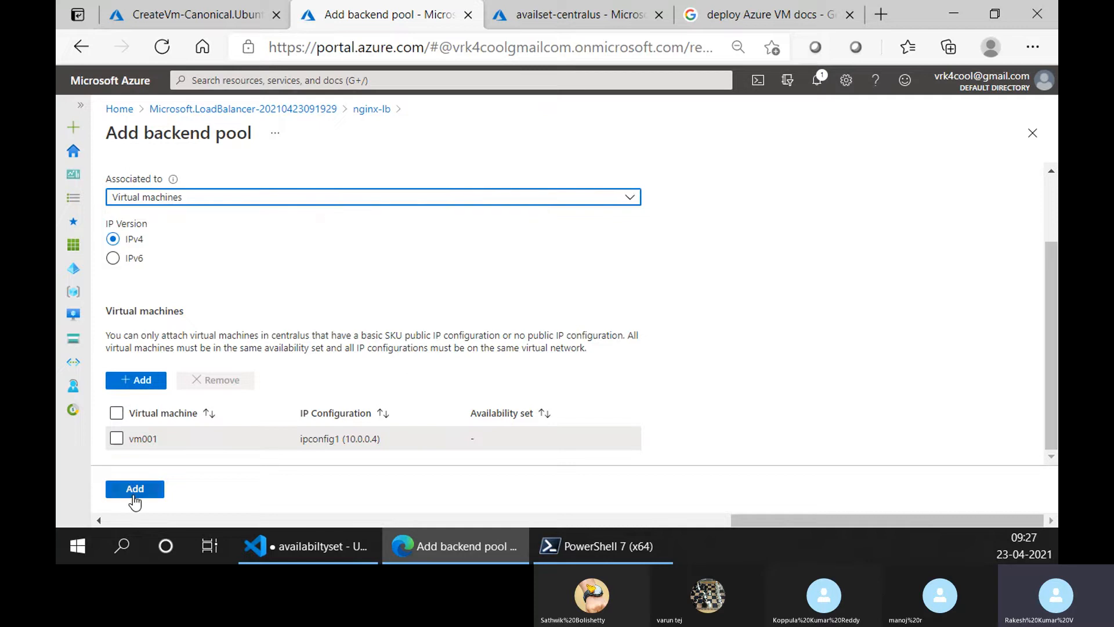
left_click(135, 490)
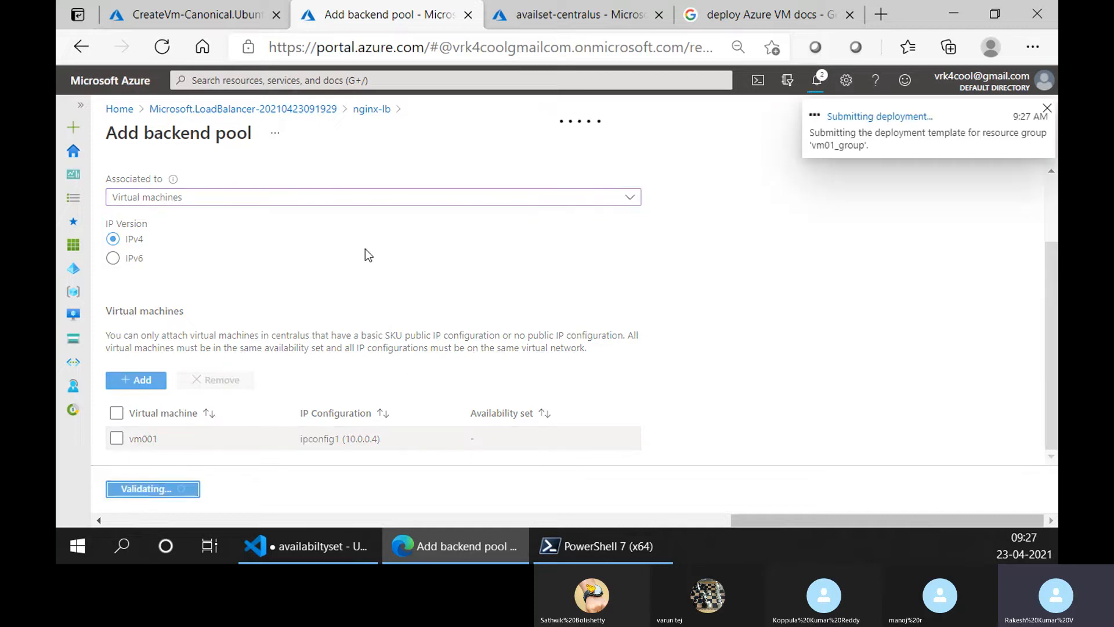
Check the deployment progress of vm002 and refresh the virtual machine list of availset-centralus.
left_click(192, 14)
double_click(367, 390)
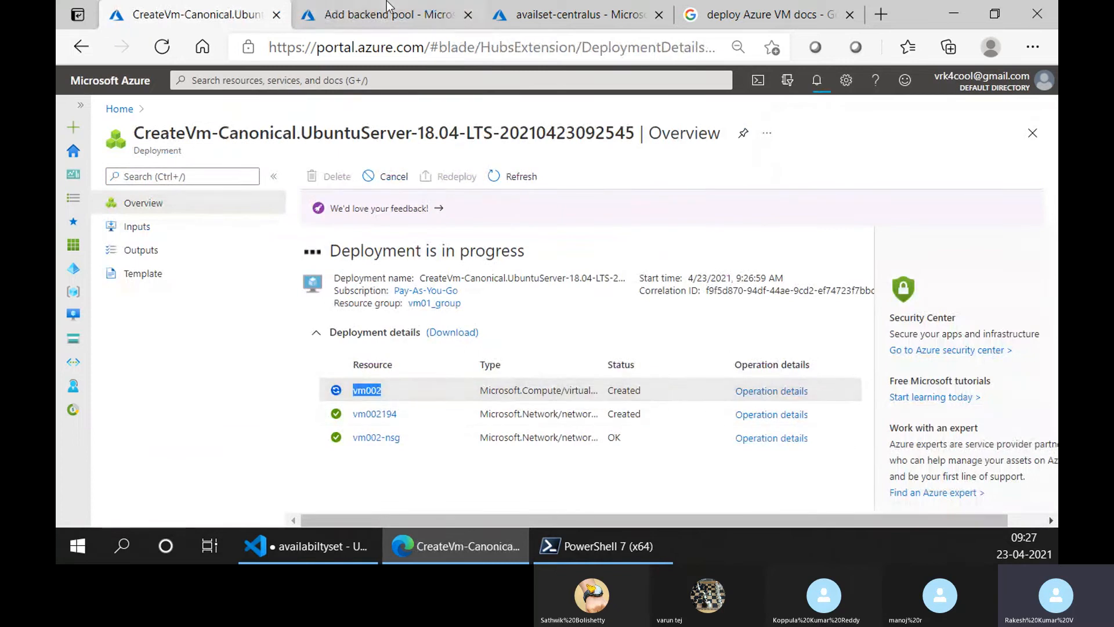
left_click(551, 13)
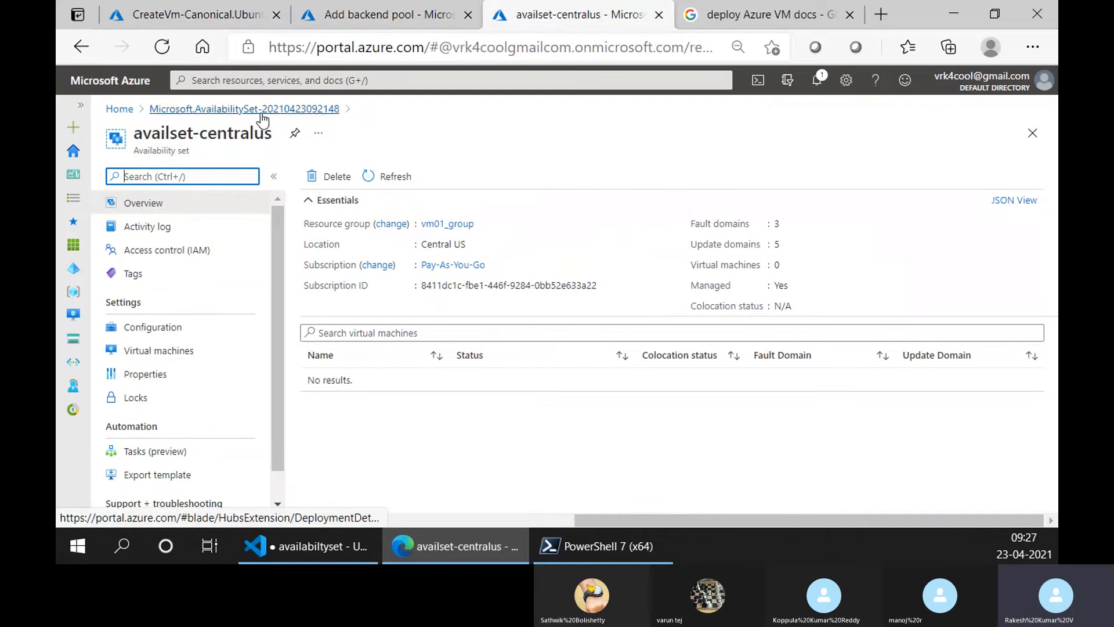
left_click(398, 180)
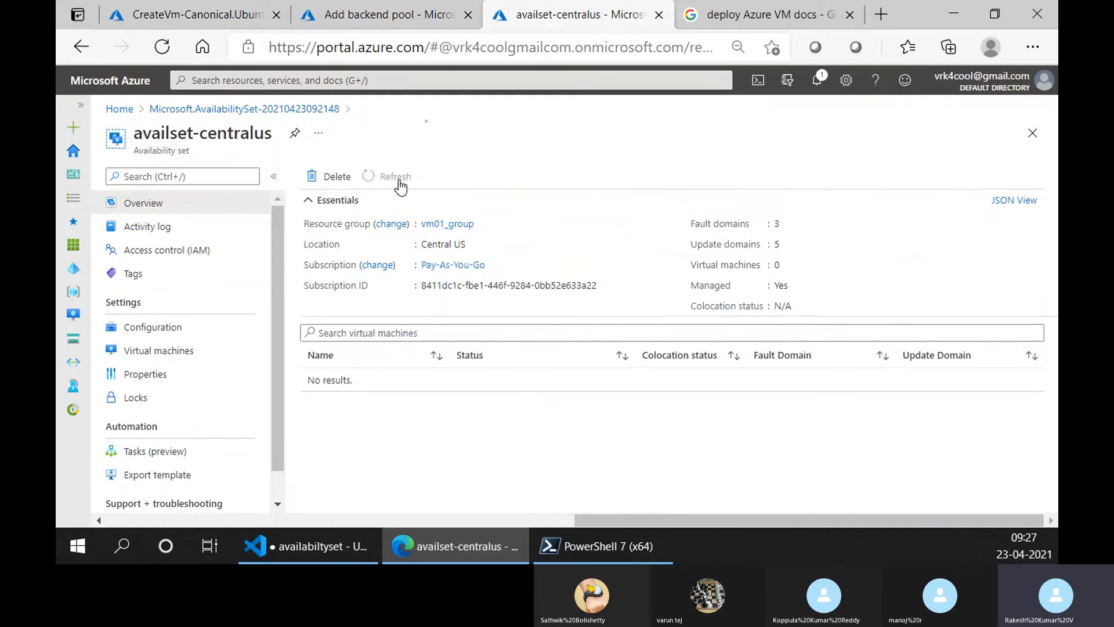
Check the configuration and virtual machines of availset-centralus, and reload the page.
left_click(165, 329)
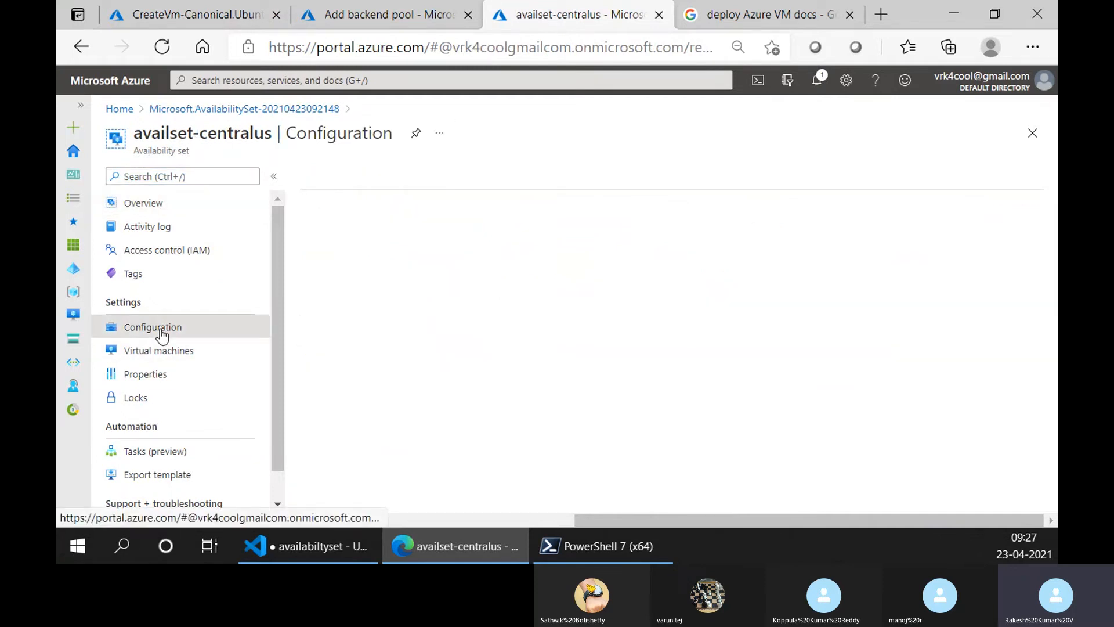
left_click(198, 347)
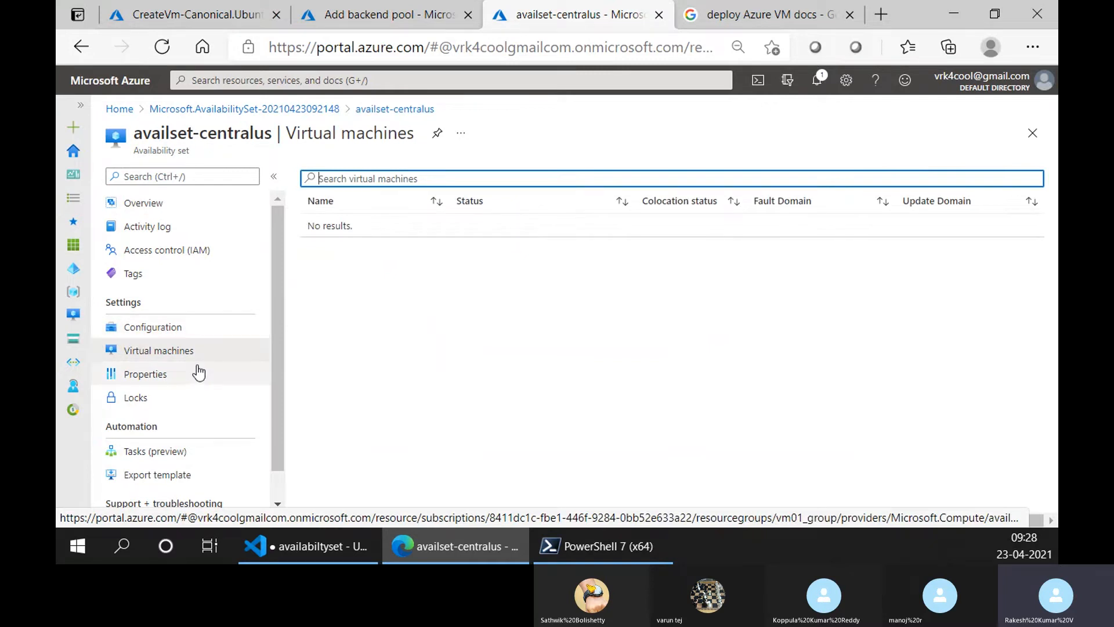
scroll(198, 371, "down", 1)
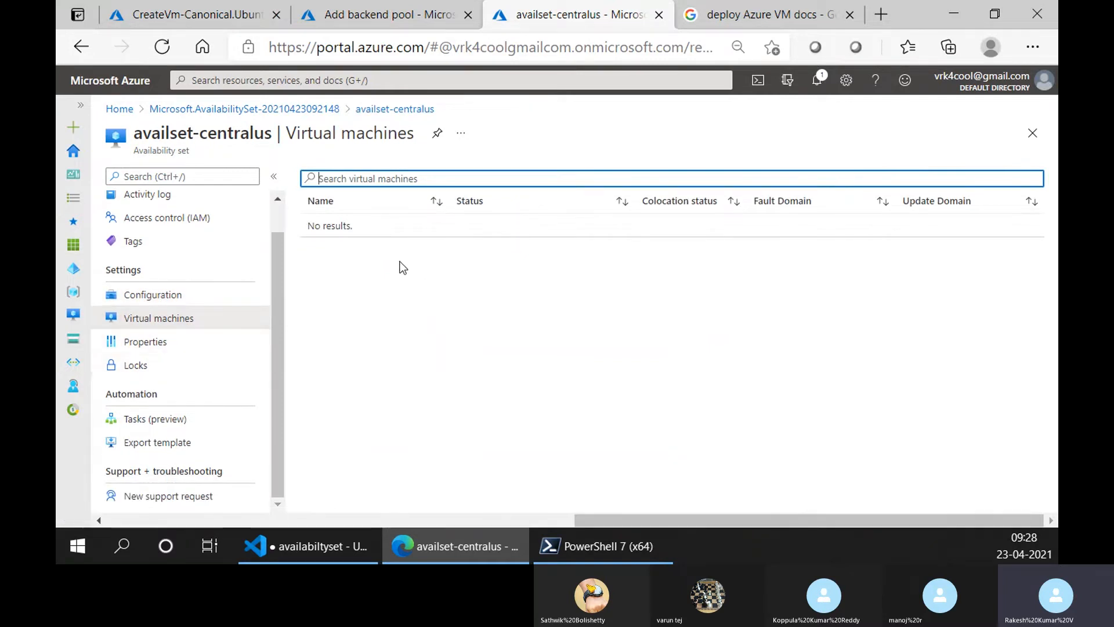
left_click(154, 49)
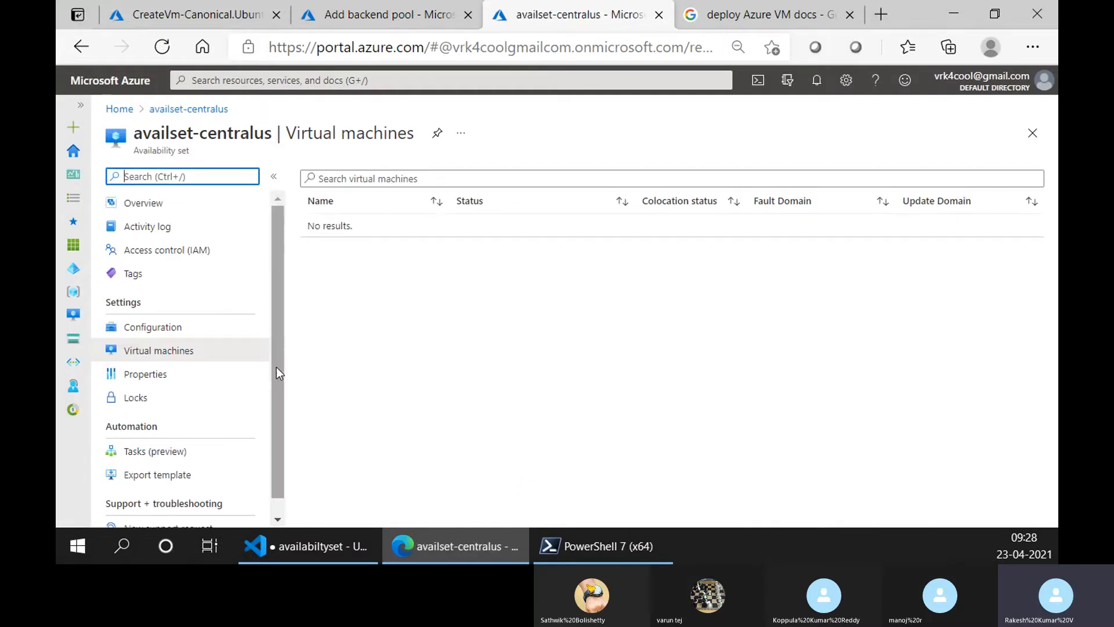
Open the vm002 resource from its deployment, and reload the overview of availset-centralus.
left_click(196, 7)
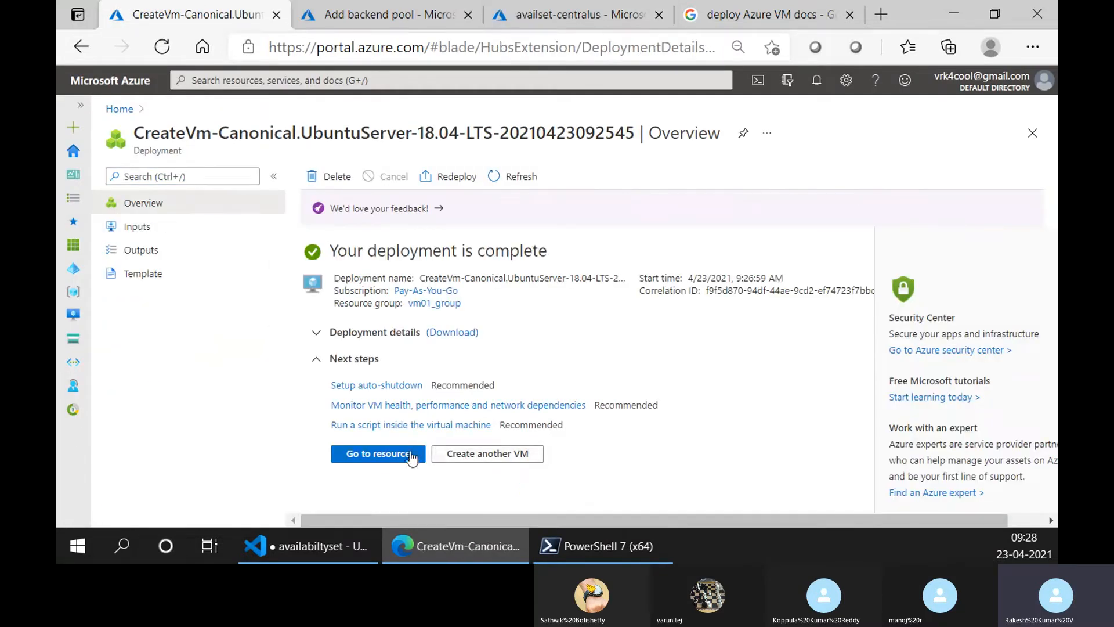
left_click(378, 455)
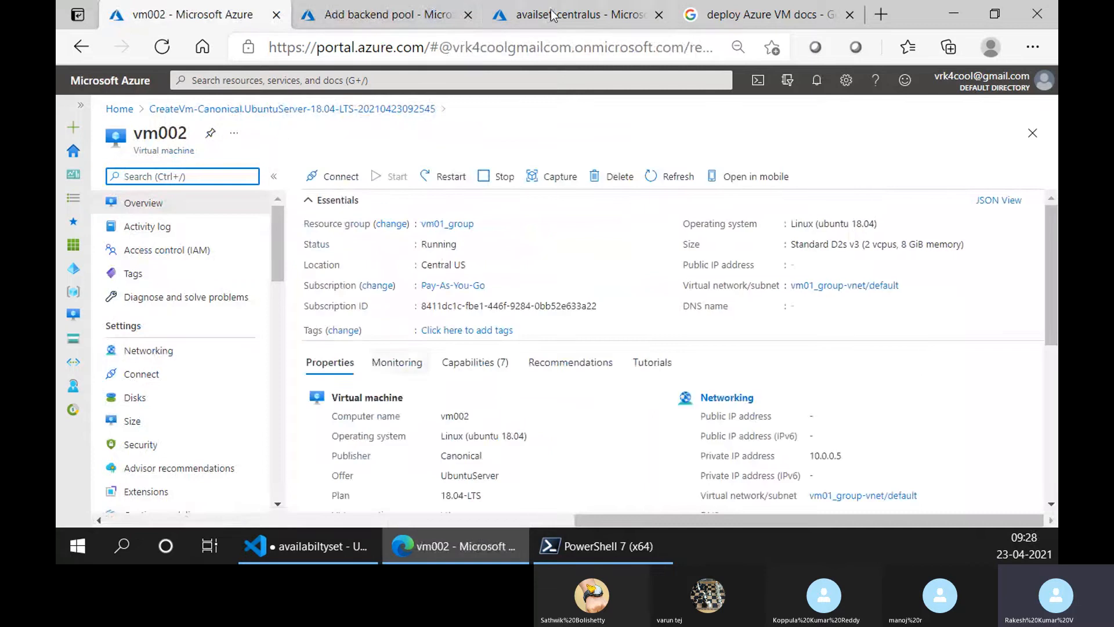
left_click(572, 14)
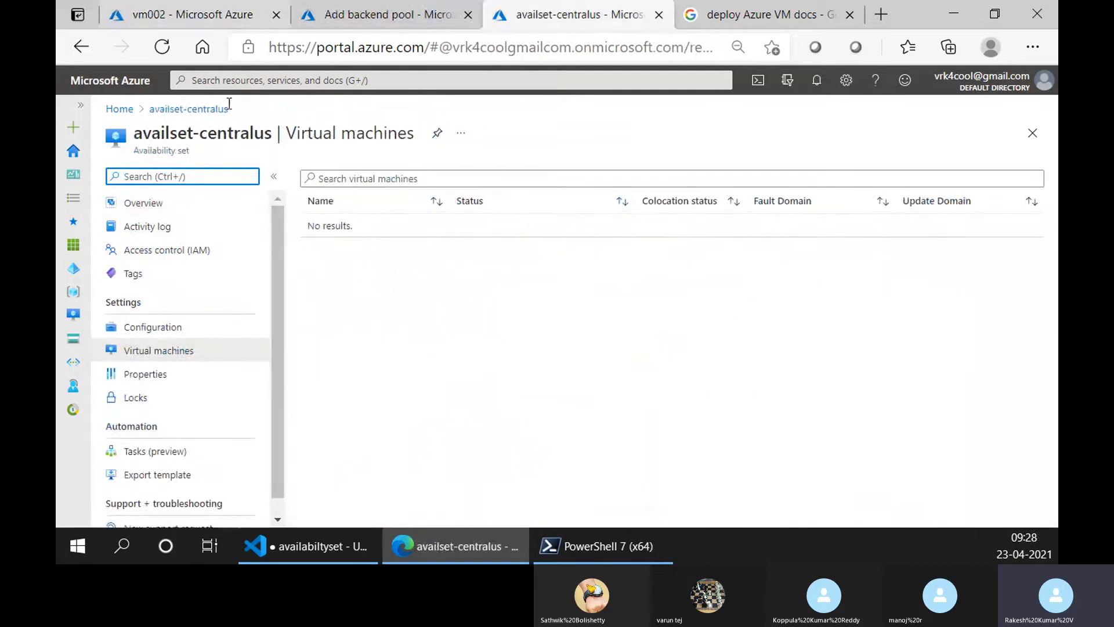
left_click(217, 203)
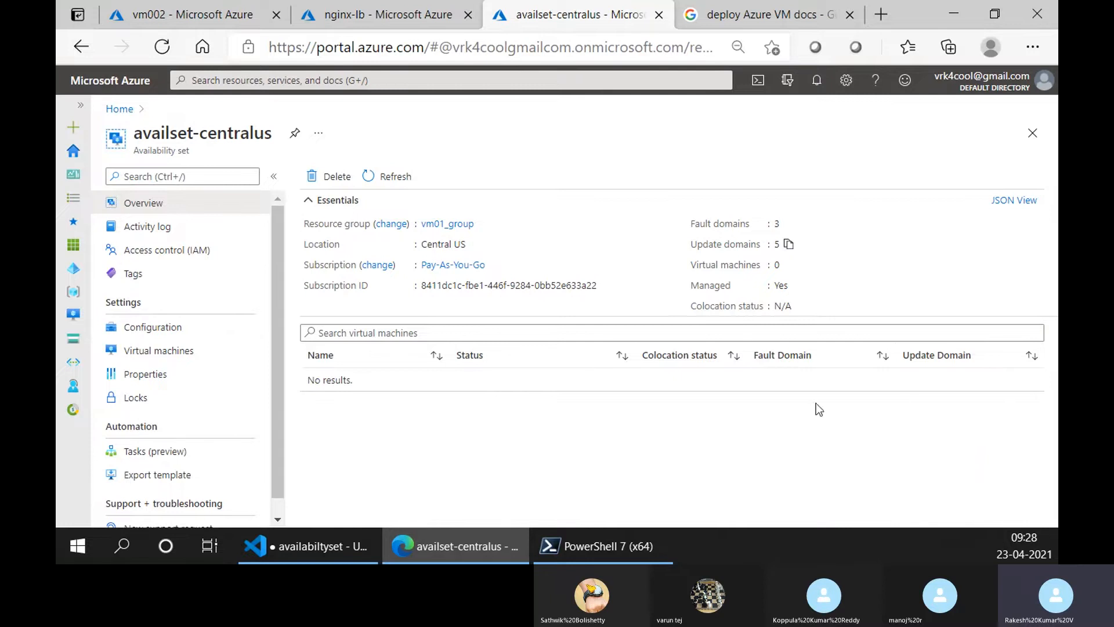
left_click(160, 56)
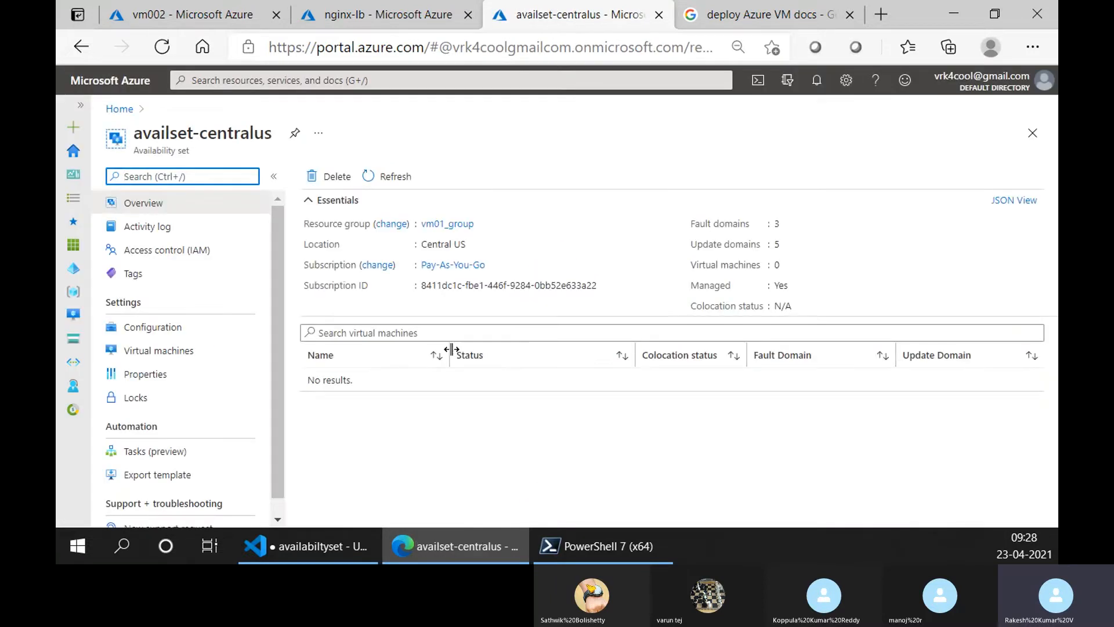
left_click(393, 177)
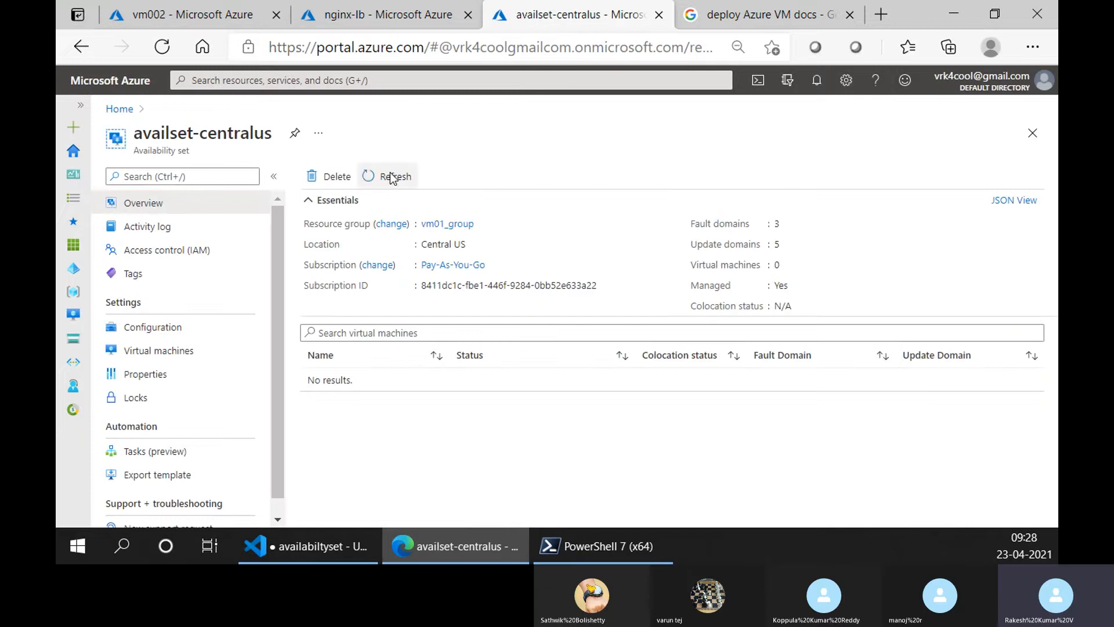
Search the virtual machines of availset-centralus for vm001.
left_click(206, 351)
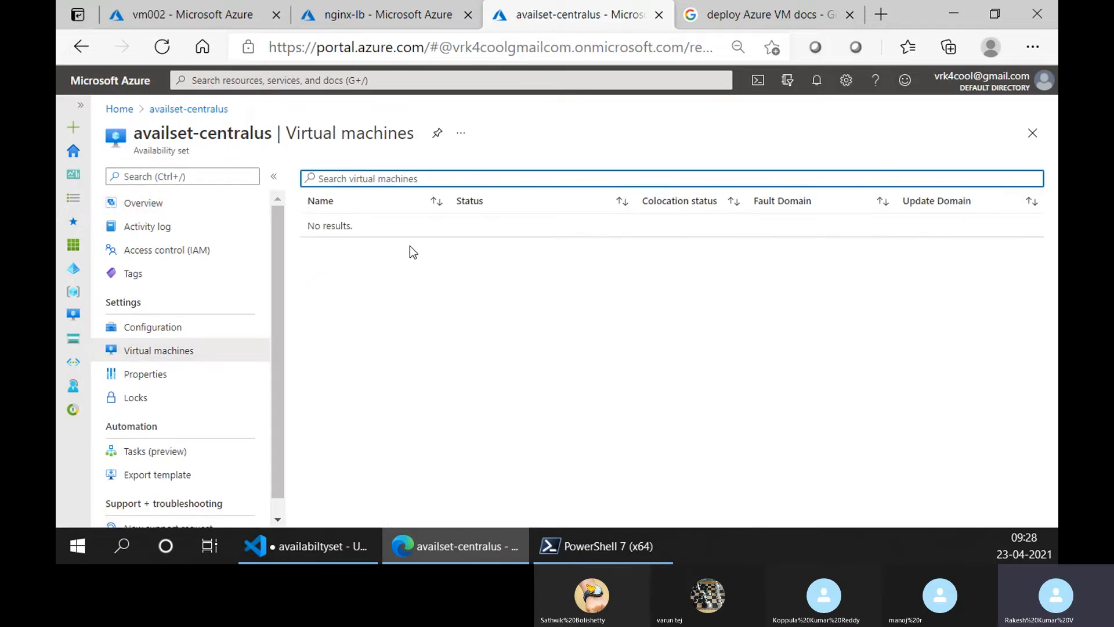
type("v")
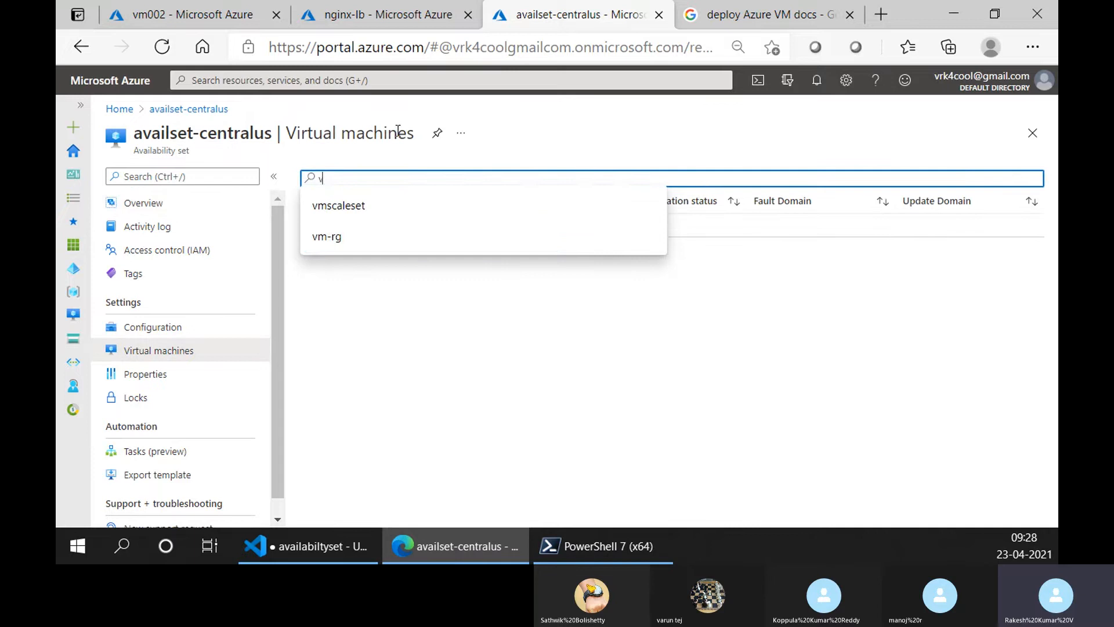
type("m001")
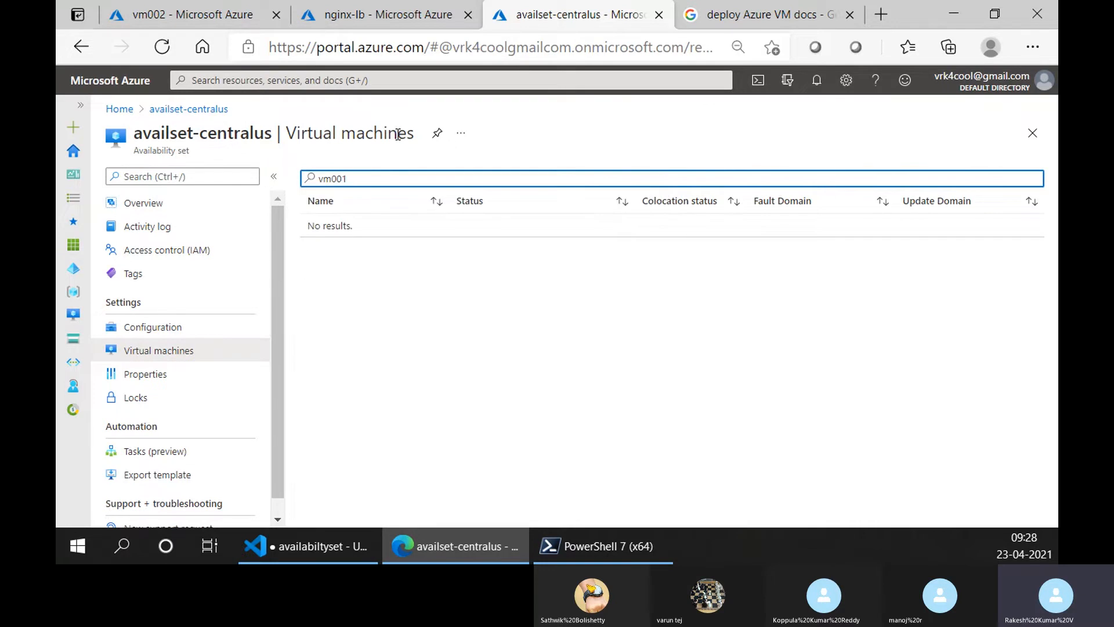
Check the availability and scaling settings of vm002.
left_click(181, 6)
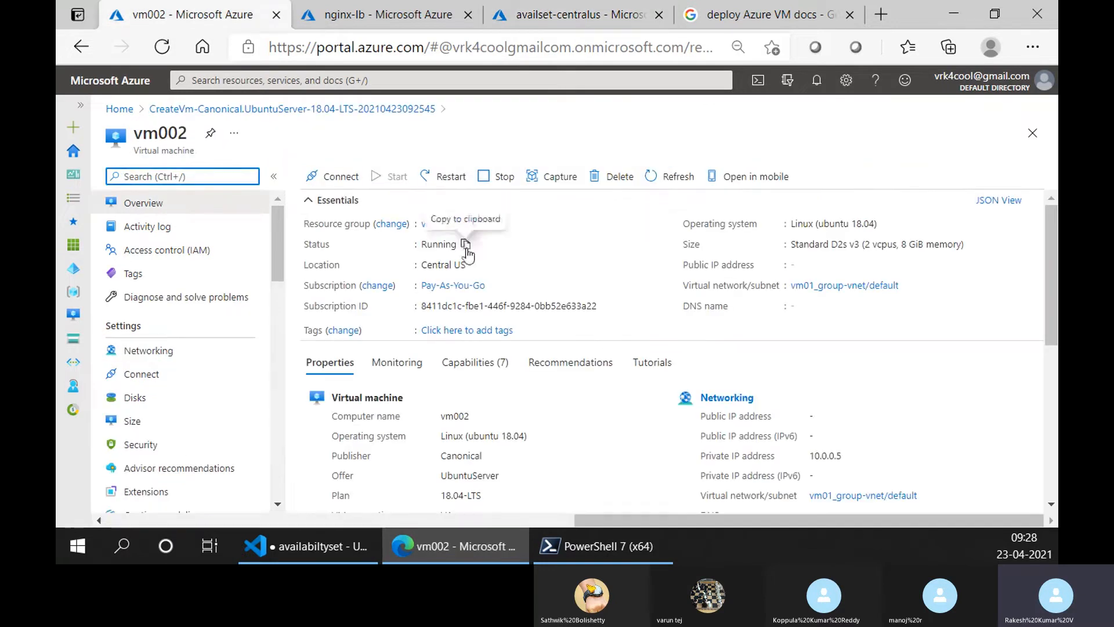
scroll(269, 350, "down", 1)
scroll(268, 350, "down", 2)
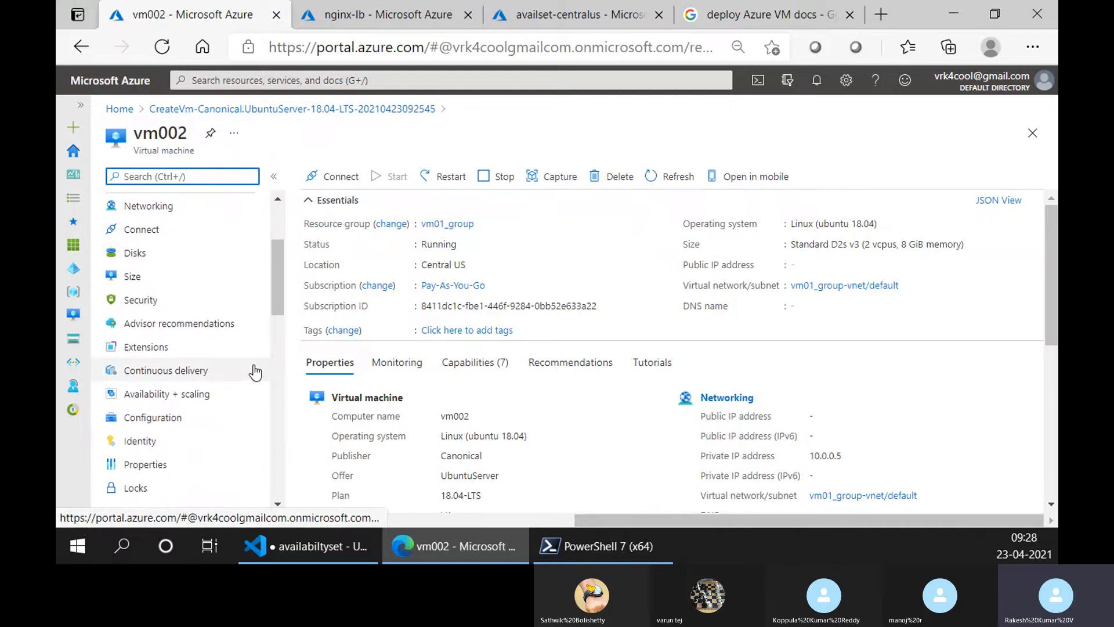
scroll(253, 374, "down", 1)
left_click(239, 348)
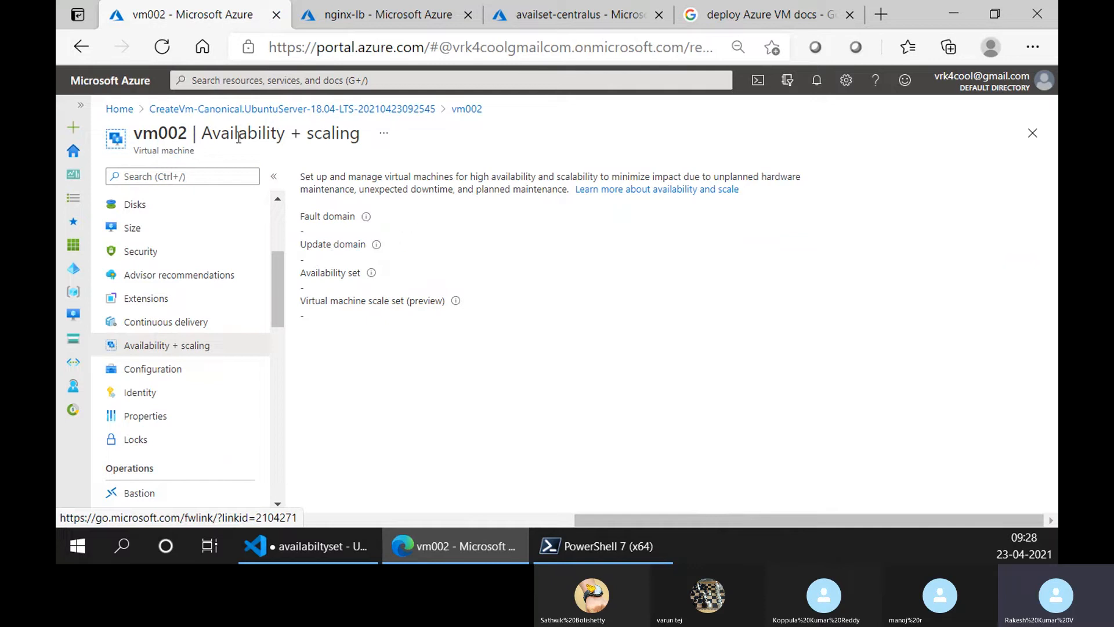
Clear the virtual machine search in availset-centralus and recheck its overview and virtual machine list.
left_click(534, 13)
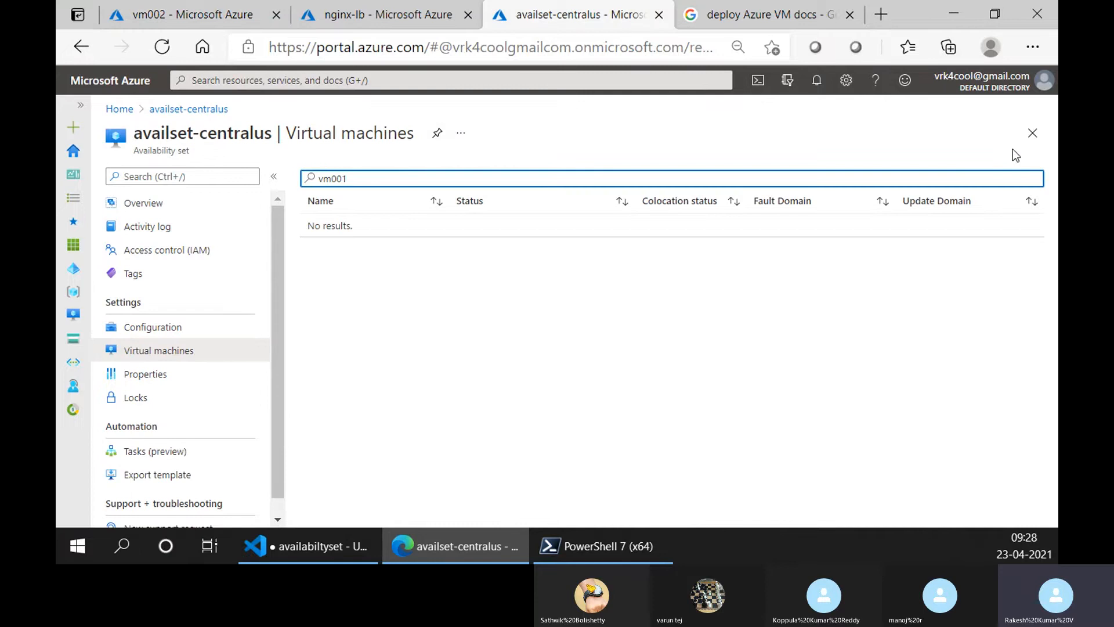
double_click(400, 178)
key("BackSpace")
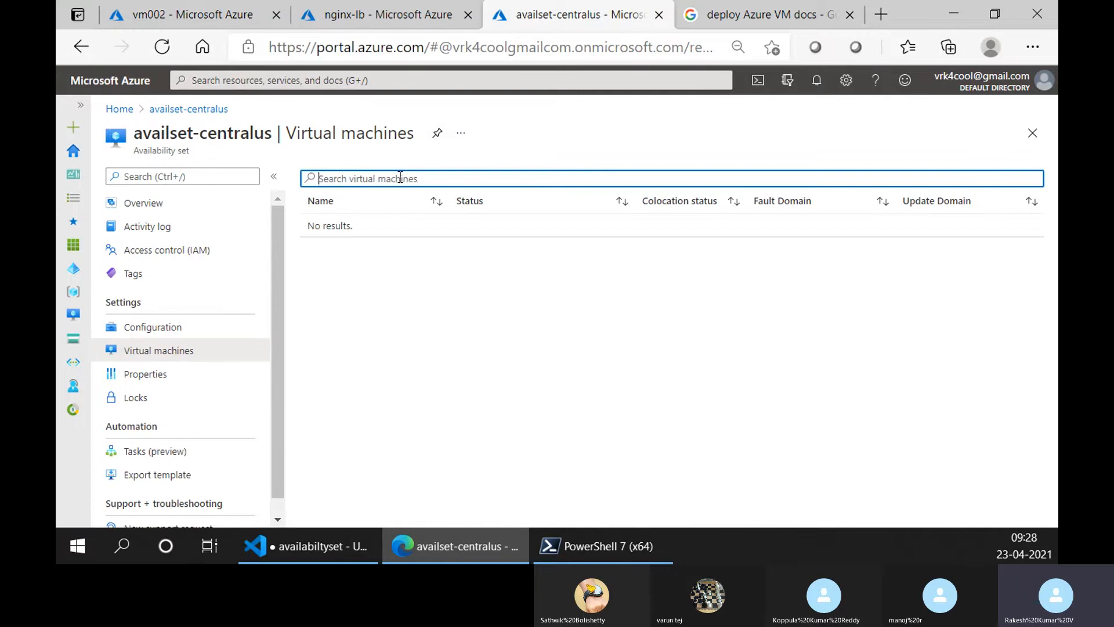
left_click(187, 206)
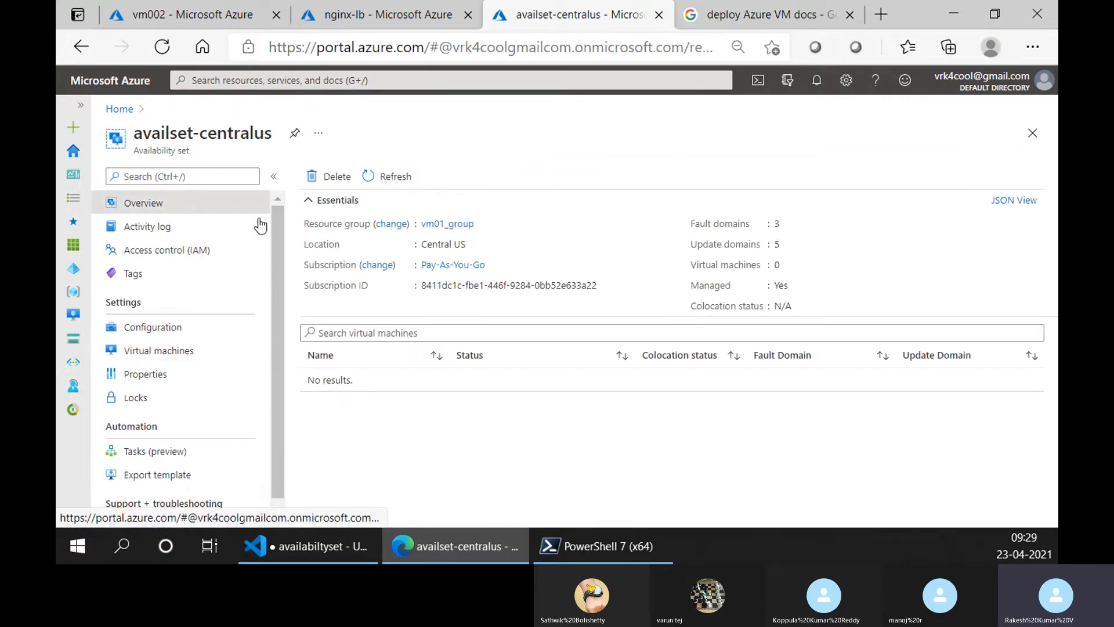
left_click(168, 351)
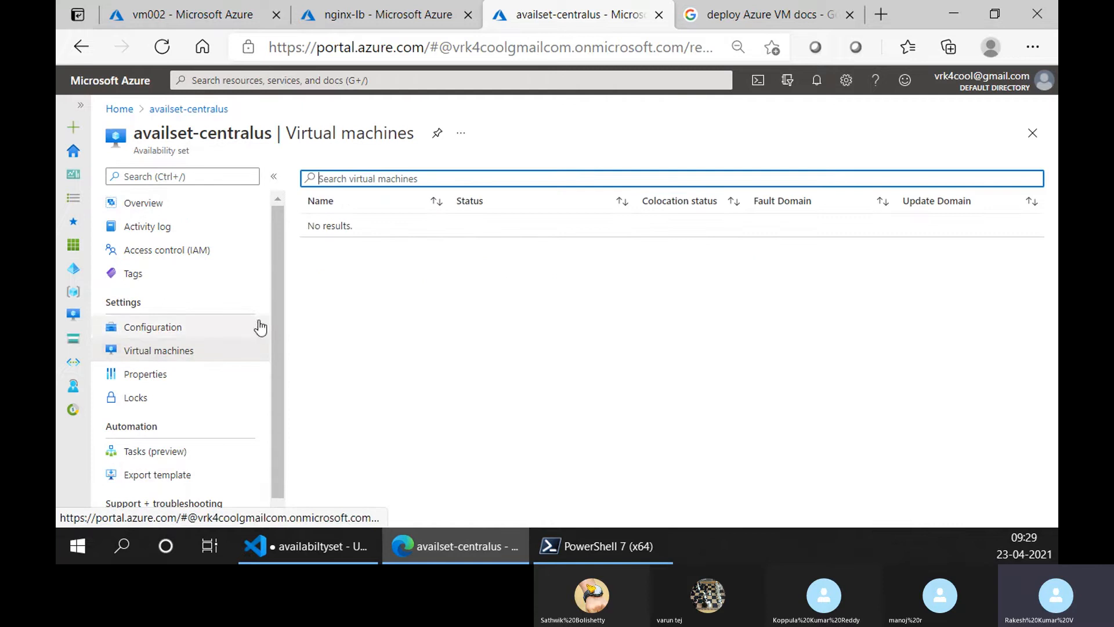
Reopen availset-centralus from the reloaded portal home page and inspect its virtual machines and overview.
left_click(191, 15)
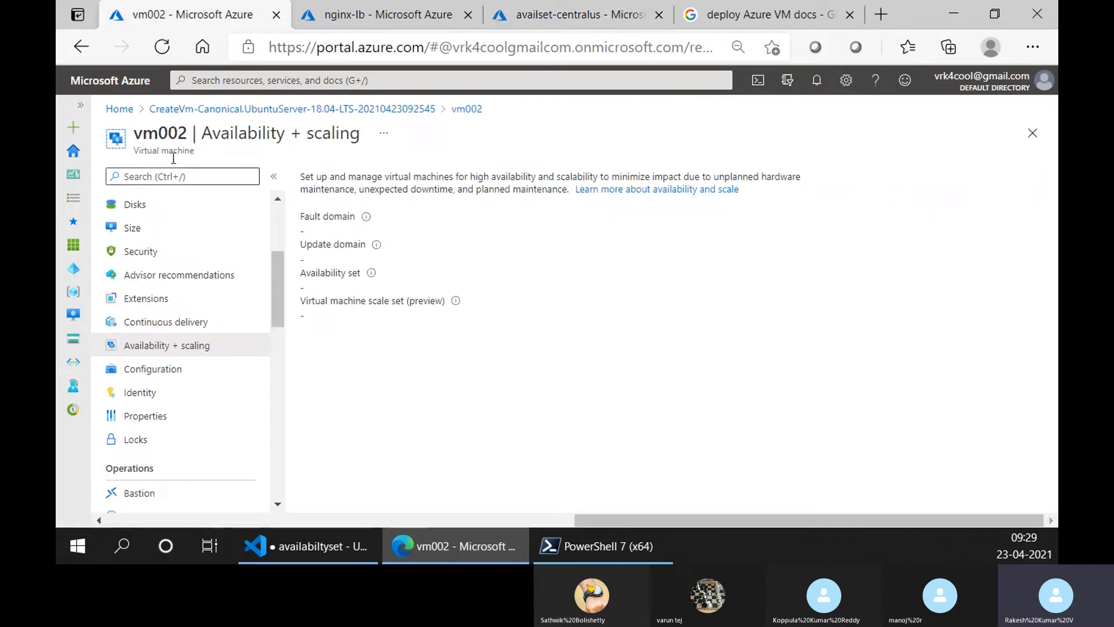
left_click(117, 109)
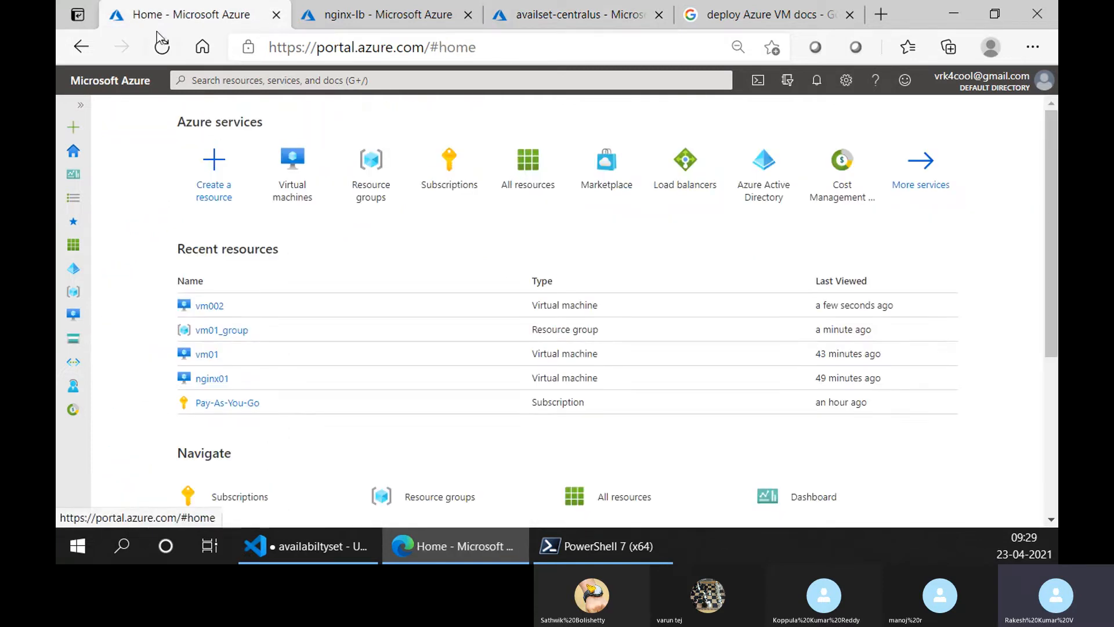
left_click(162, 47)
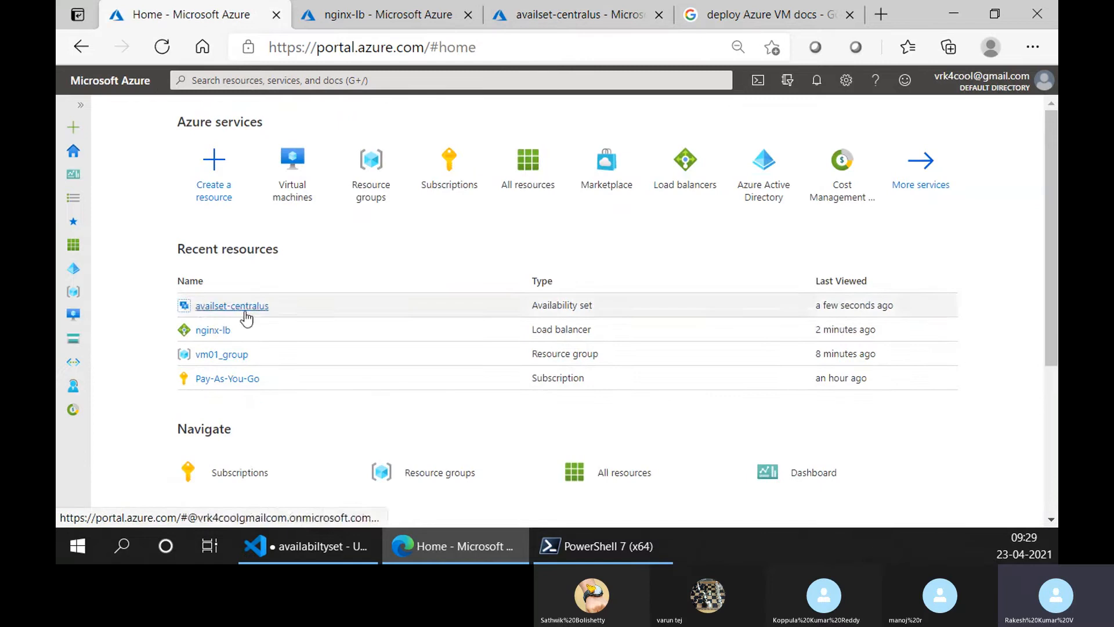
left_click(231, 306)
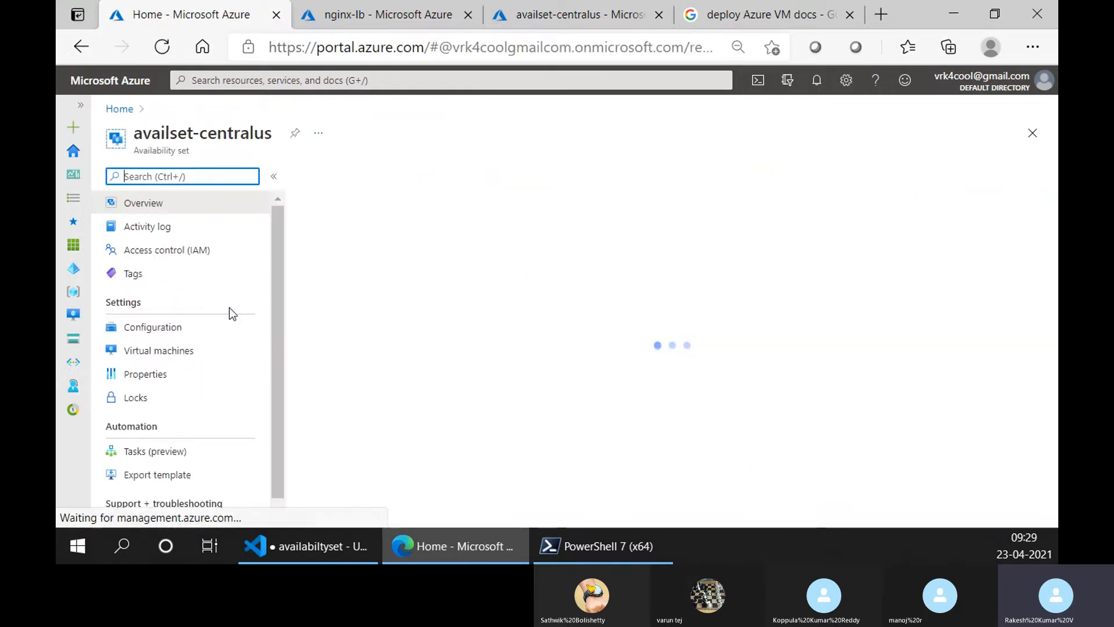
scroll(215, 400, "up", 1)
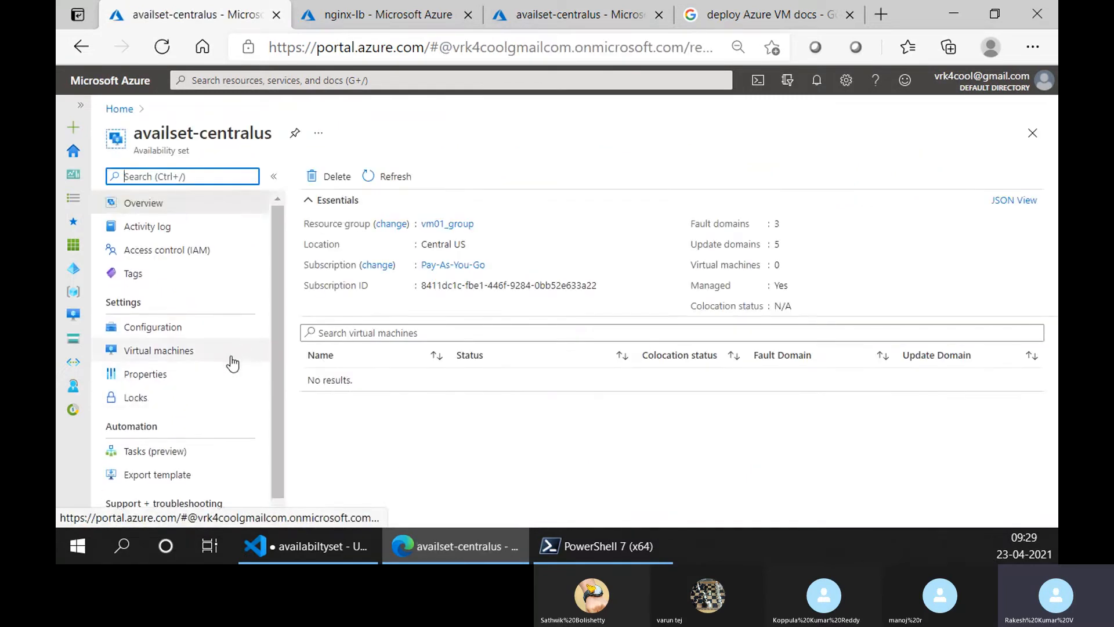
left_click(228, 354)
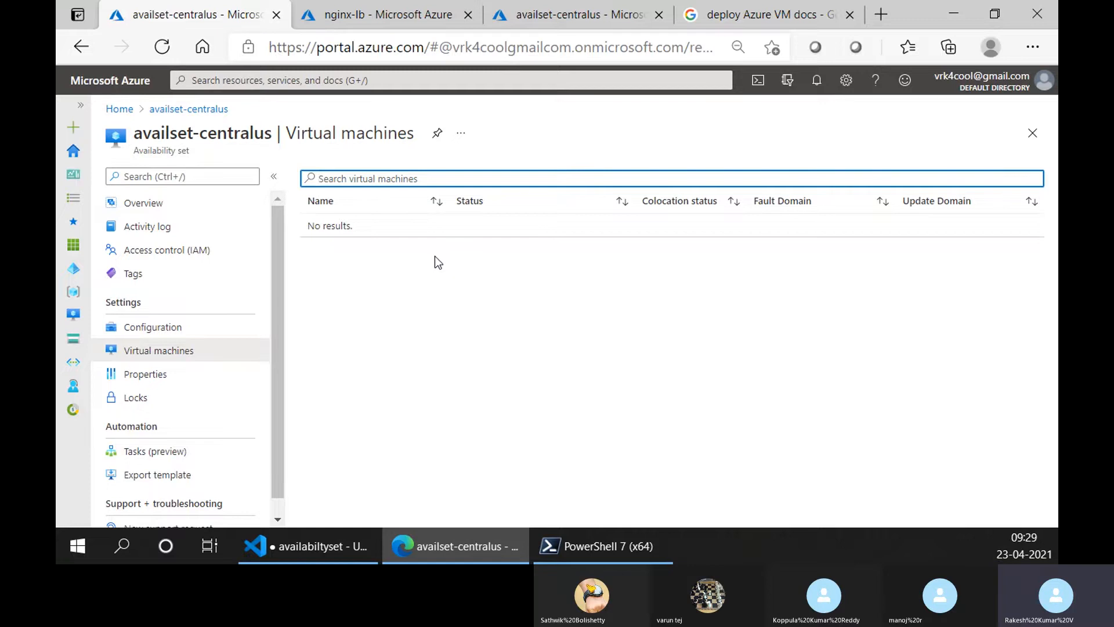
left_click(197, 205)
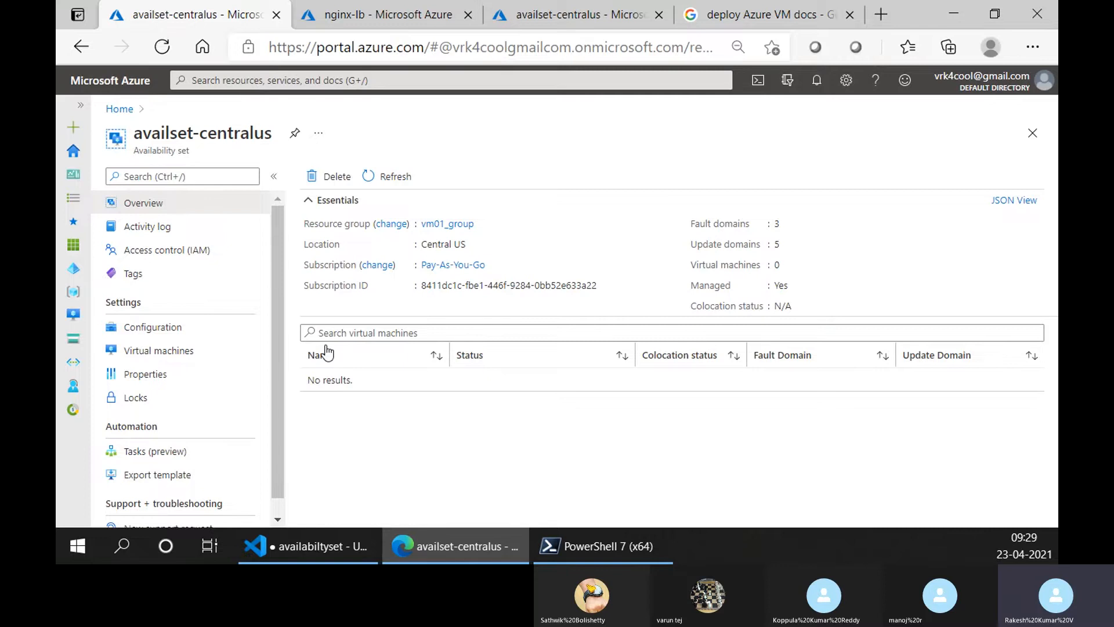
Review the virtual machines attached to the ngnix backend pool of nginx-lb.
left_click(377, 15)
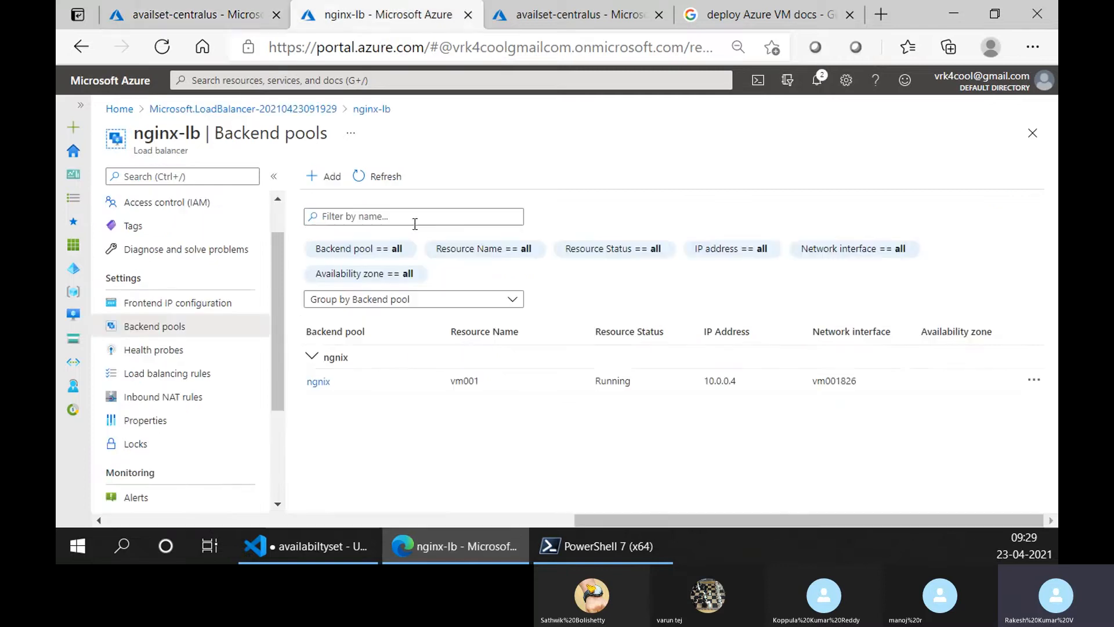
left_click(318, 382)
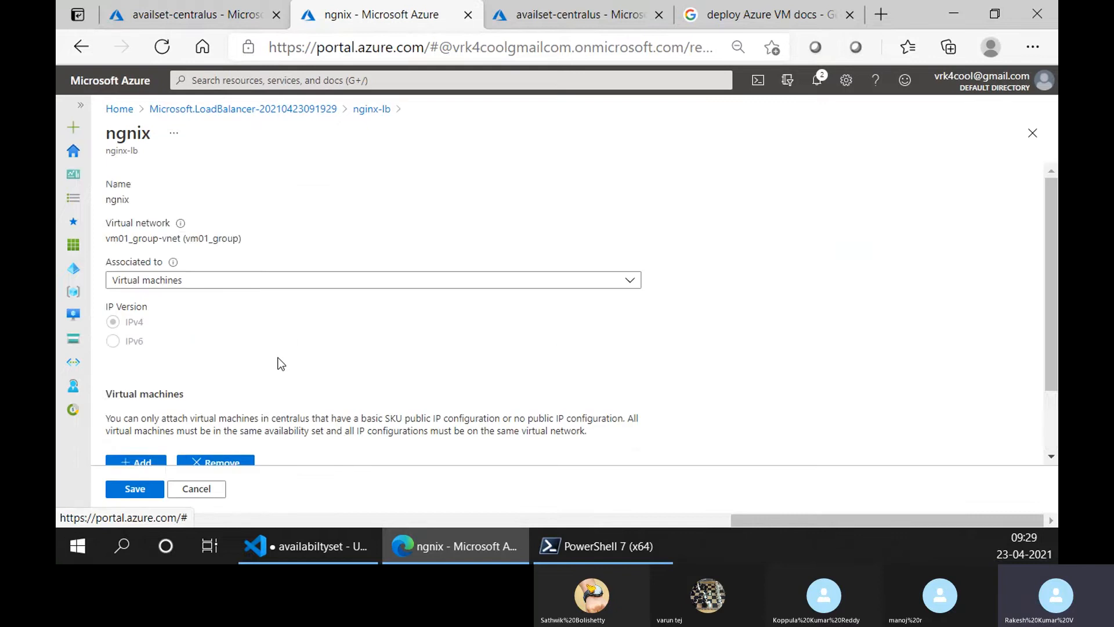
scroll(280, 365, "down", 2)
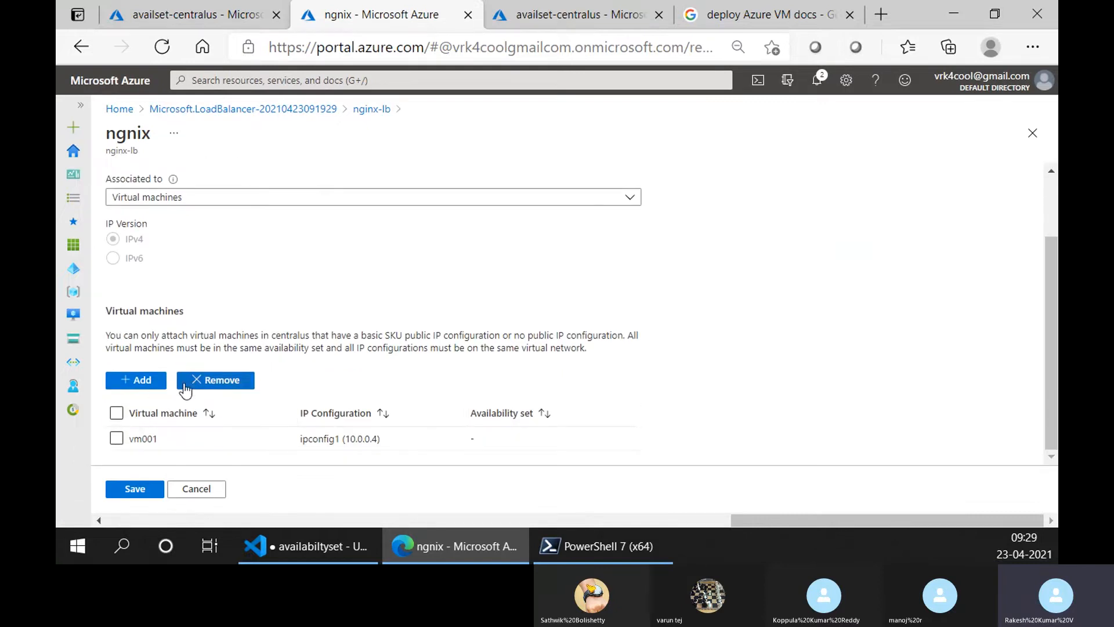
scroll(169, 395, "up", 2)
left_click(372, 109)
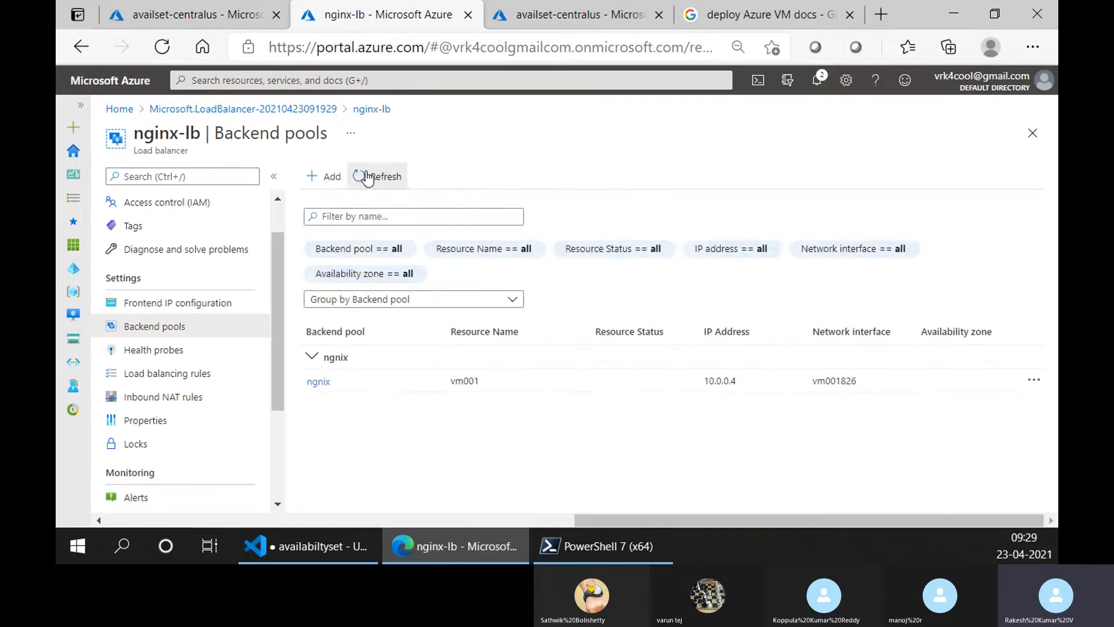
Add vm002 with its ipconfig1 configuration to the virtual machines of the ngnix backend pool.
left_click(316, 383)
scroll(325, 399, "down", 2)
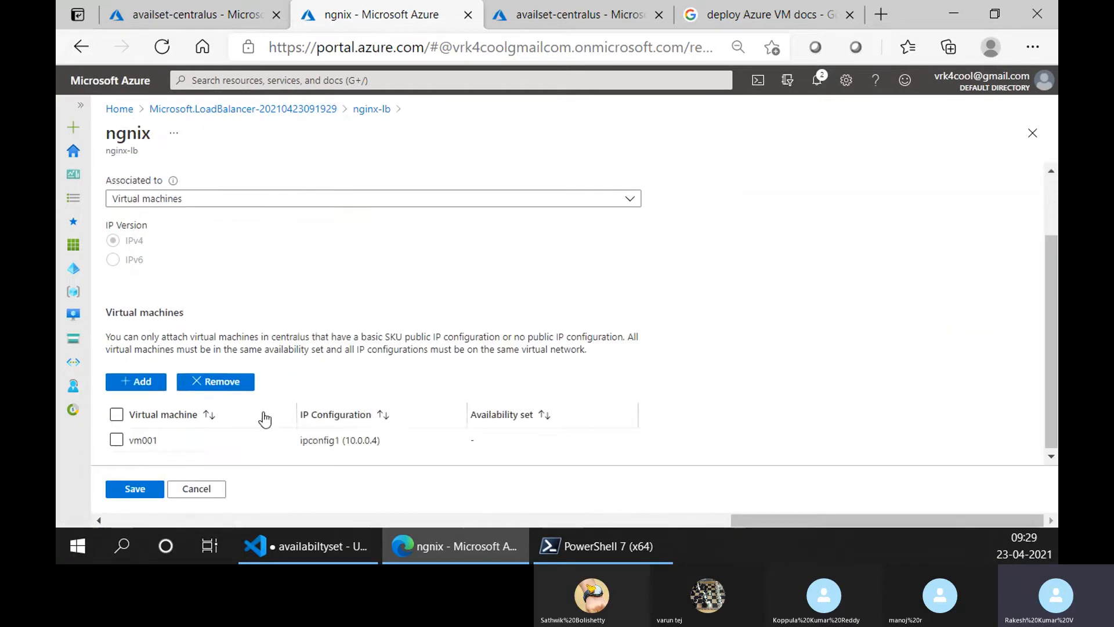
left_click(144, 382)
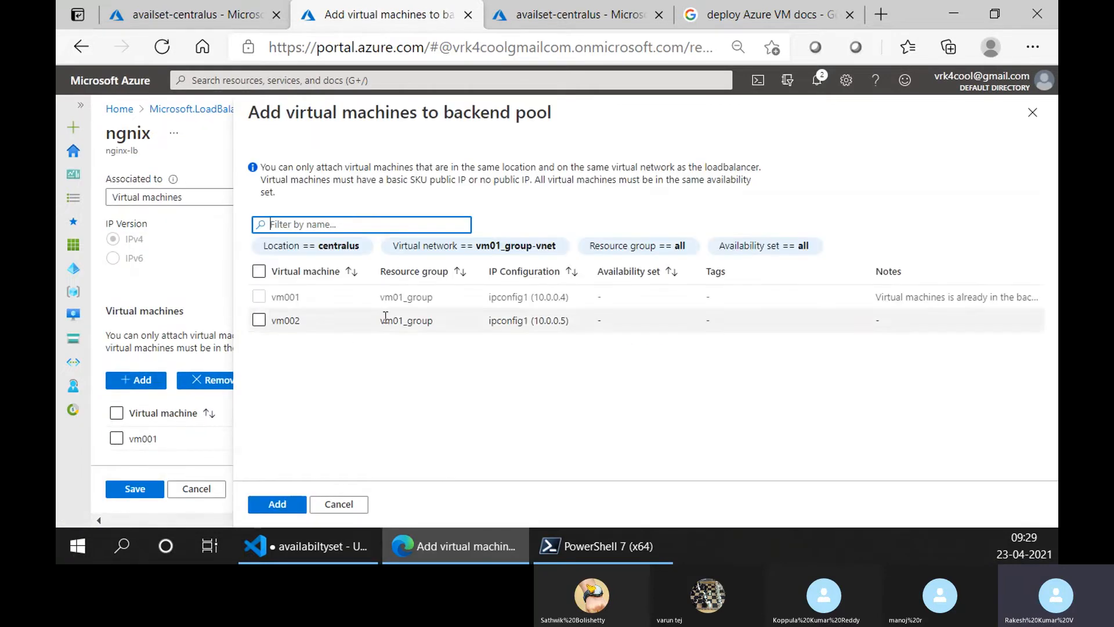
left_click(261, 319)
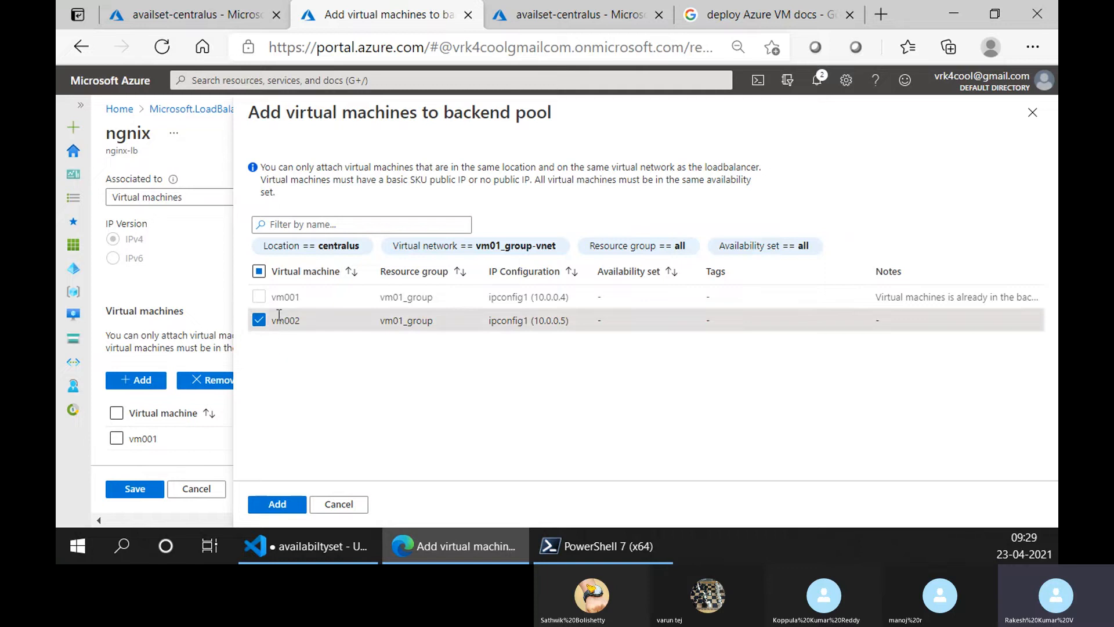
left_click(280, 500)
scroll(316, 413, "down", 1)
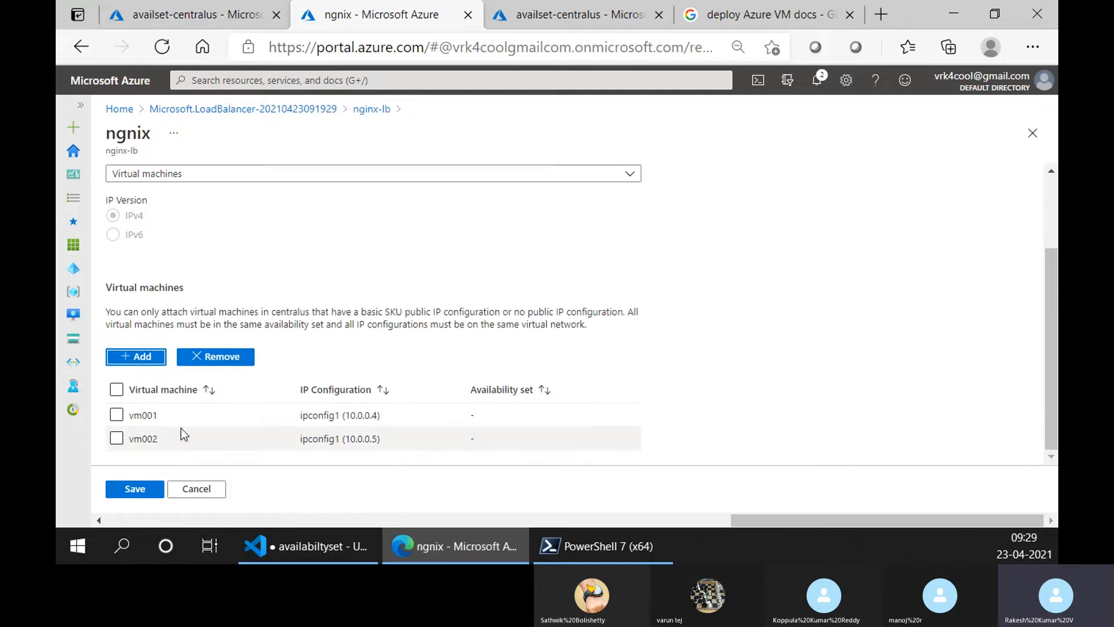
Save the ngnix backend pool with vm001 and vm002 attached, then return to the nginx-lb load balancer.
left_click(135, 493)
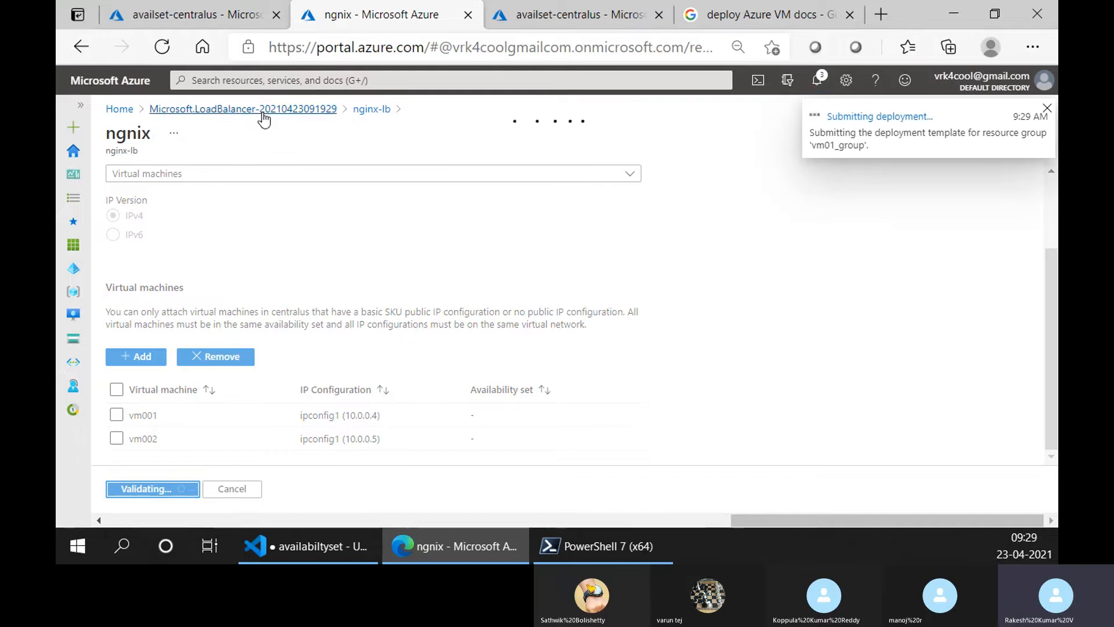
left_click(363, 110)
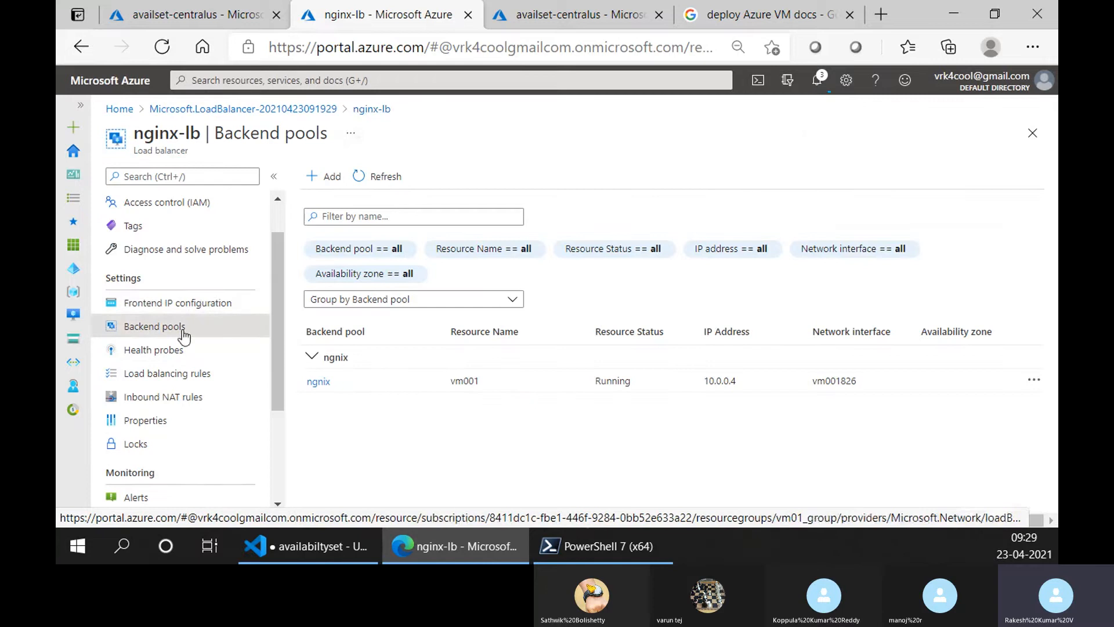
Add a health probe named health to nginx-lb with an interval of 30 seconds.
left_click(172, 352)
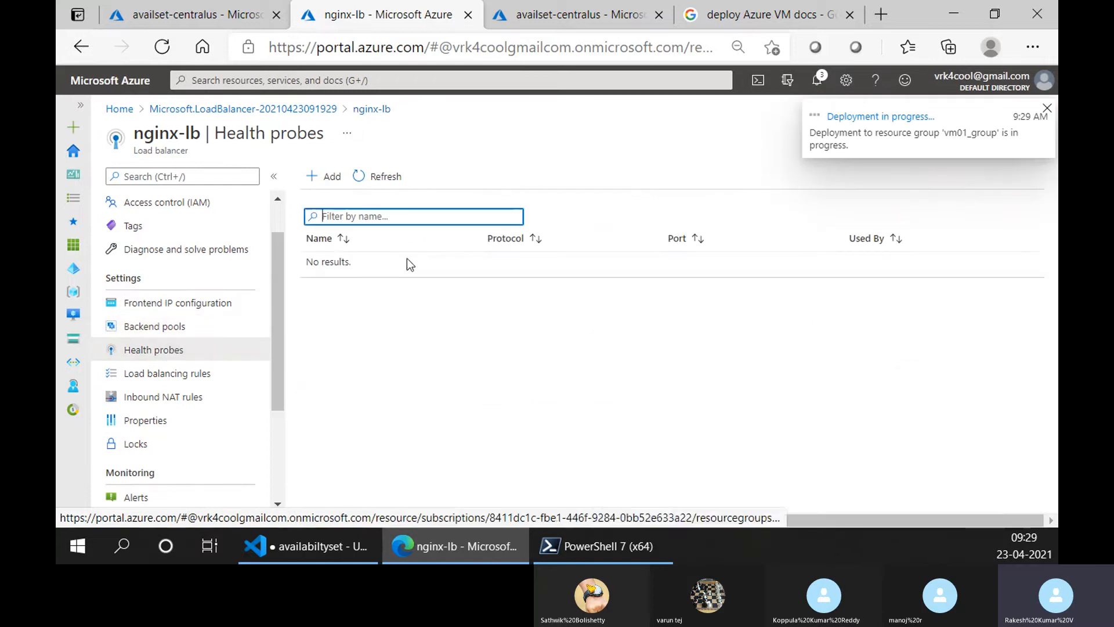
left_click(323, 176)
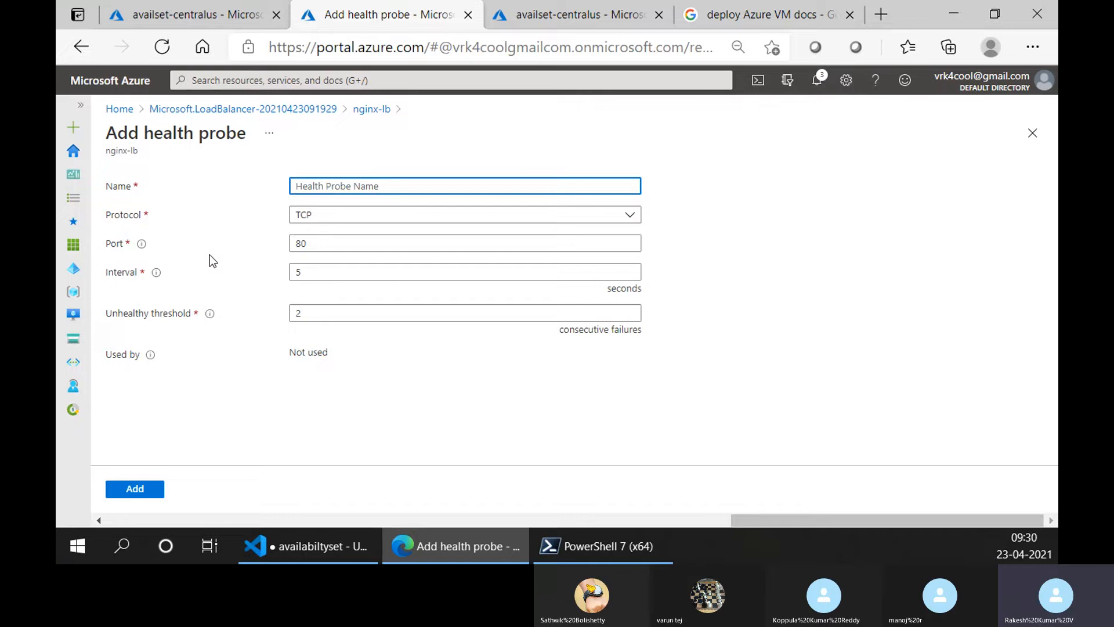
left_click(323, 550)
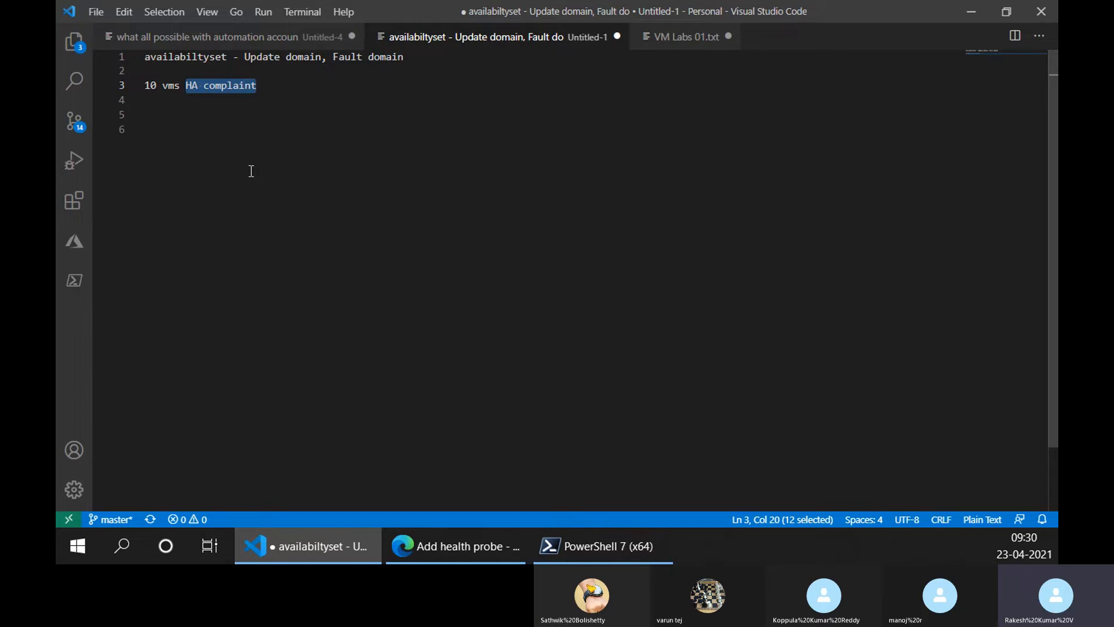
left_click(455, 546)
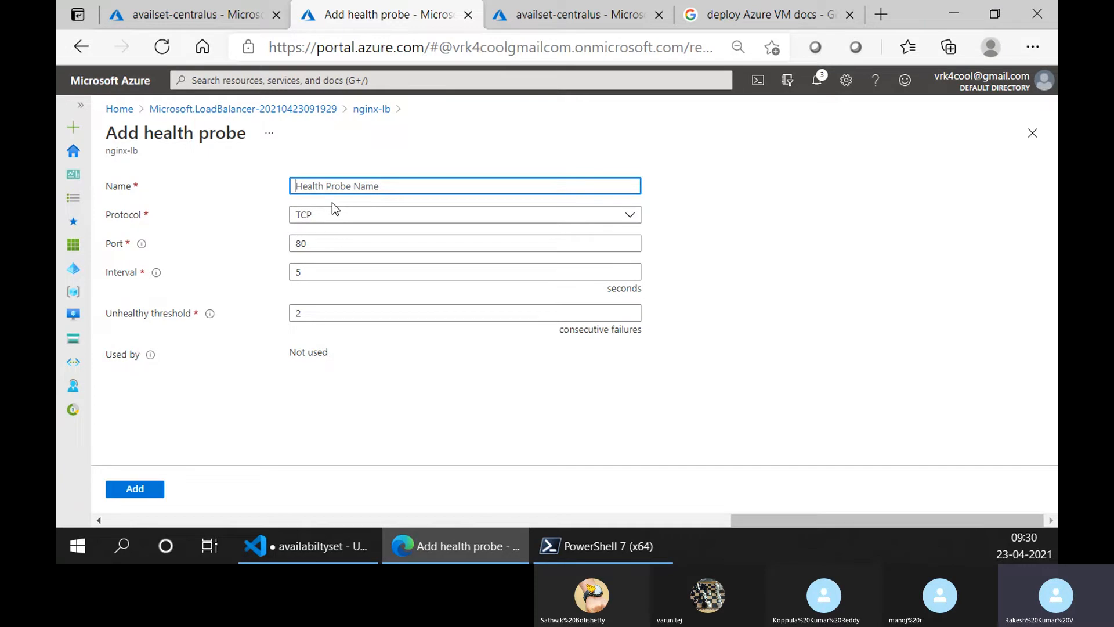
type("health")
left_click(382, 274)
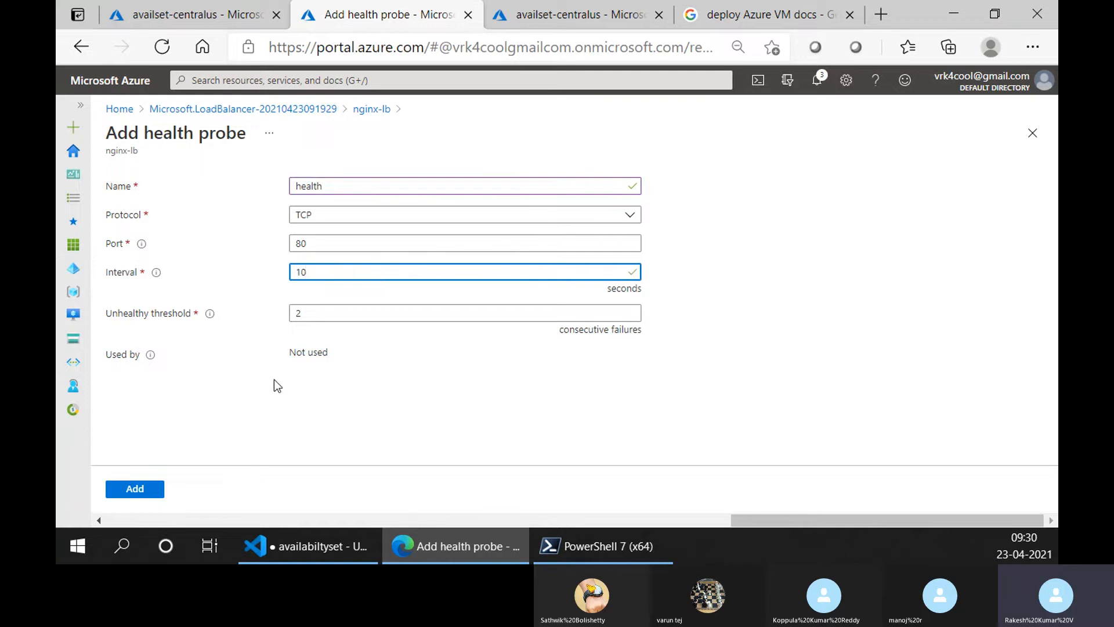
left_click(241, 429)
double_click(393, 276)
type("2")
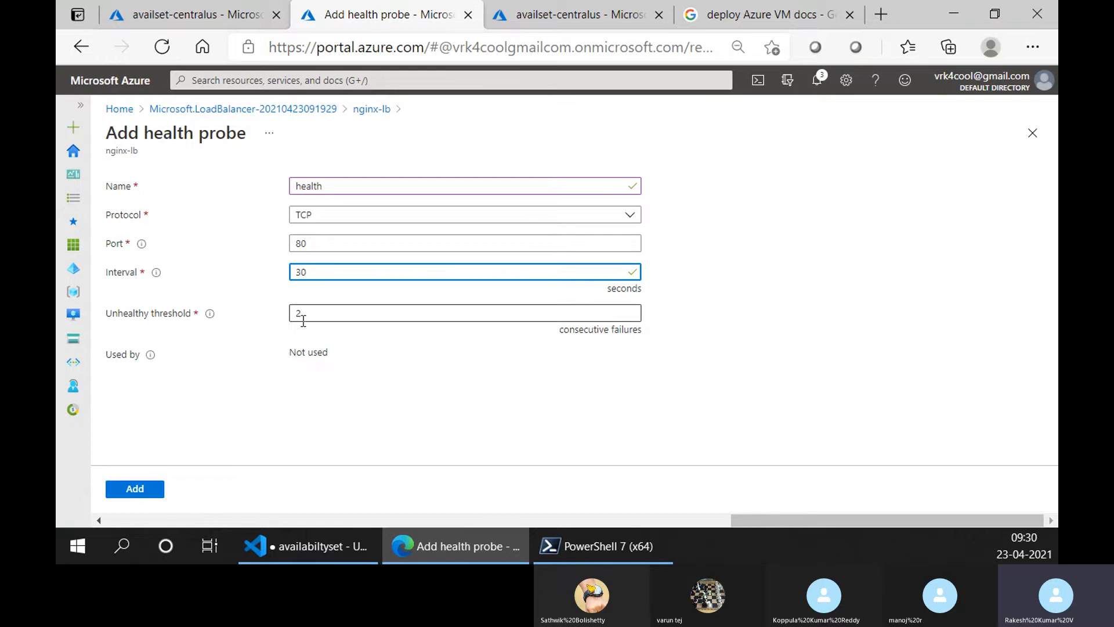
left_click(154, 490)
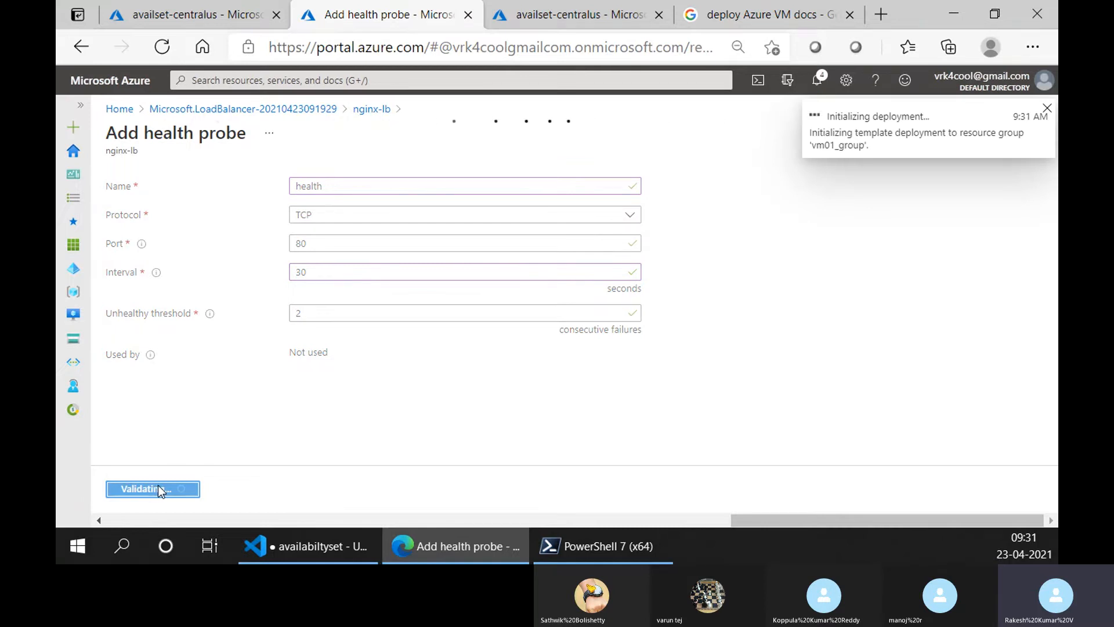
Open LoadBalancerFrontEnd in the frontend IP configuration of nginx-lb to check its assigned public IP address.
left_click(213, 7)
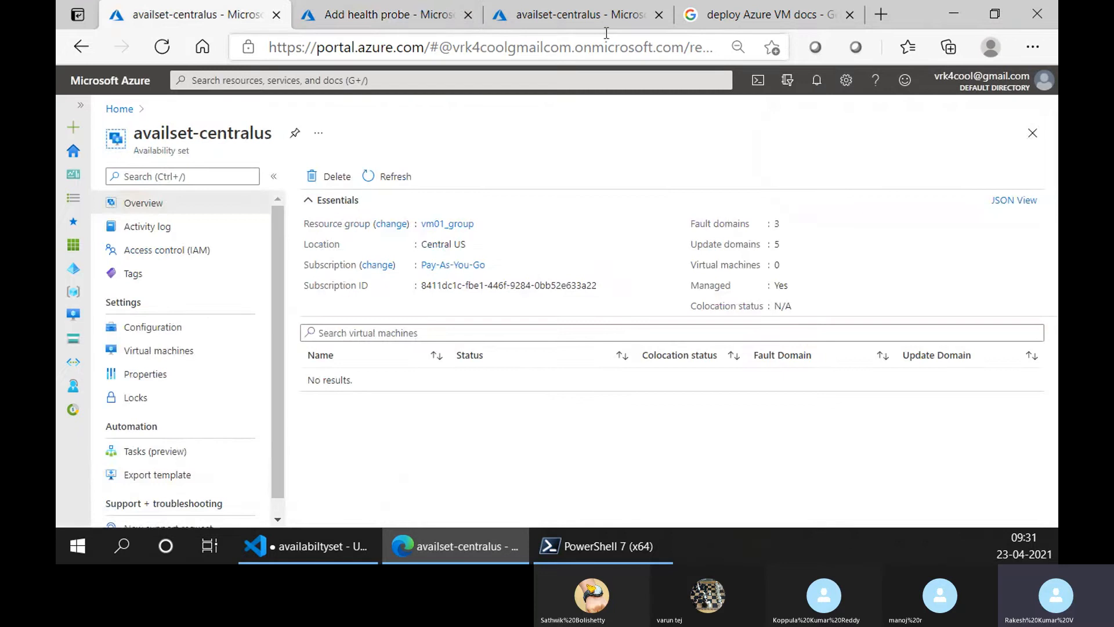
left_click(412, 8)
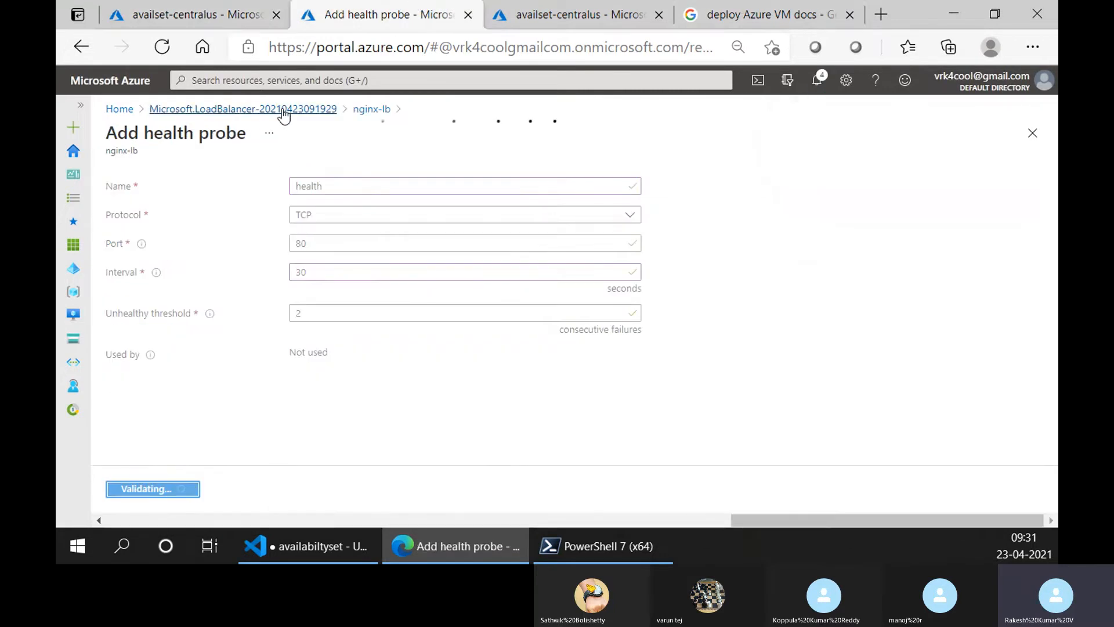
left_click(370, 109)
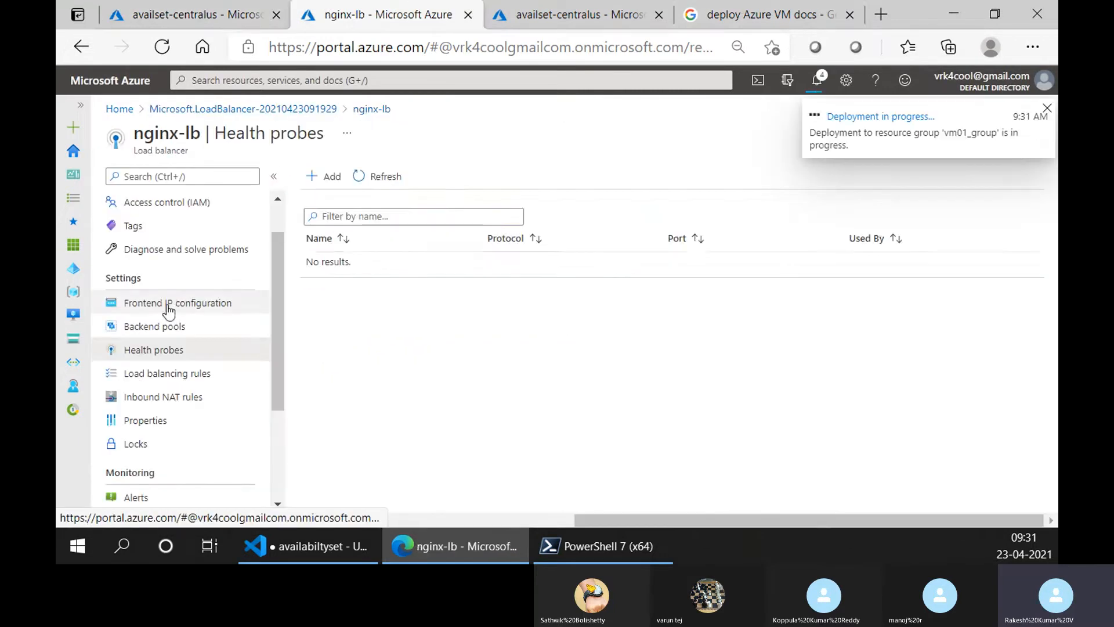
left_click(150, 307)
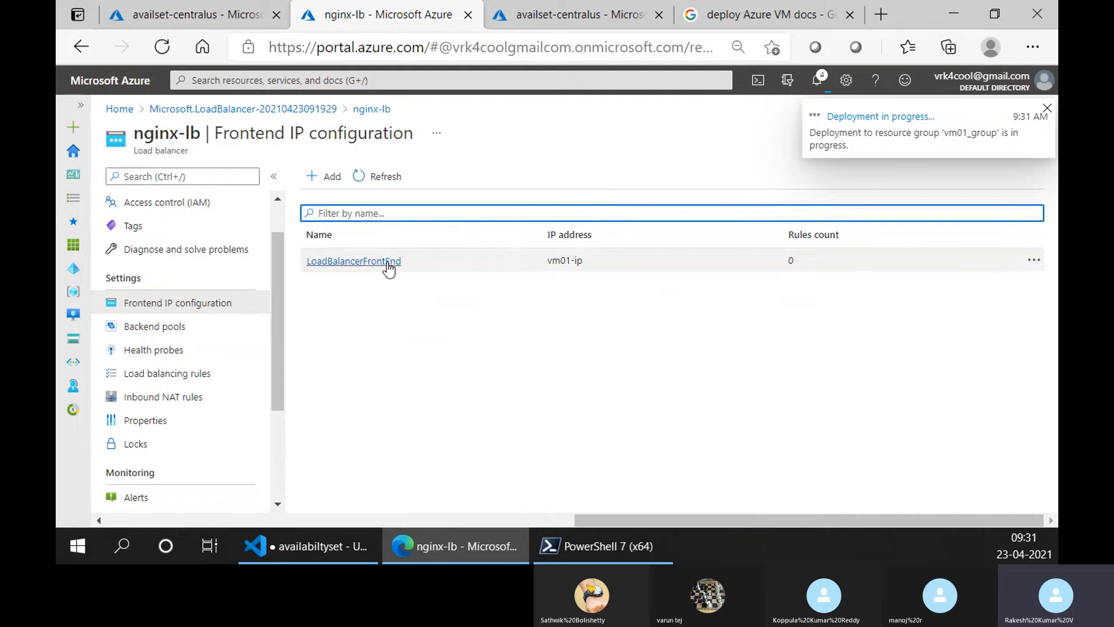
left_click(384, 263)
left_click(398, 215)
left_click(395, 231)
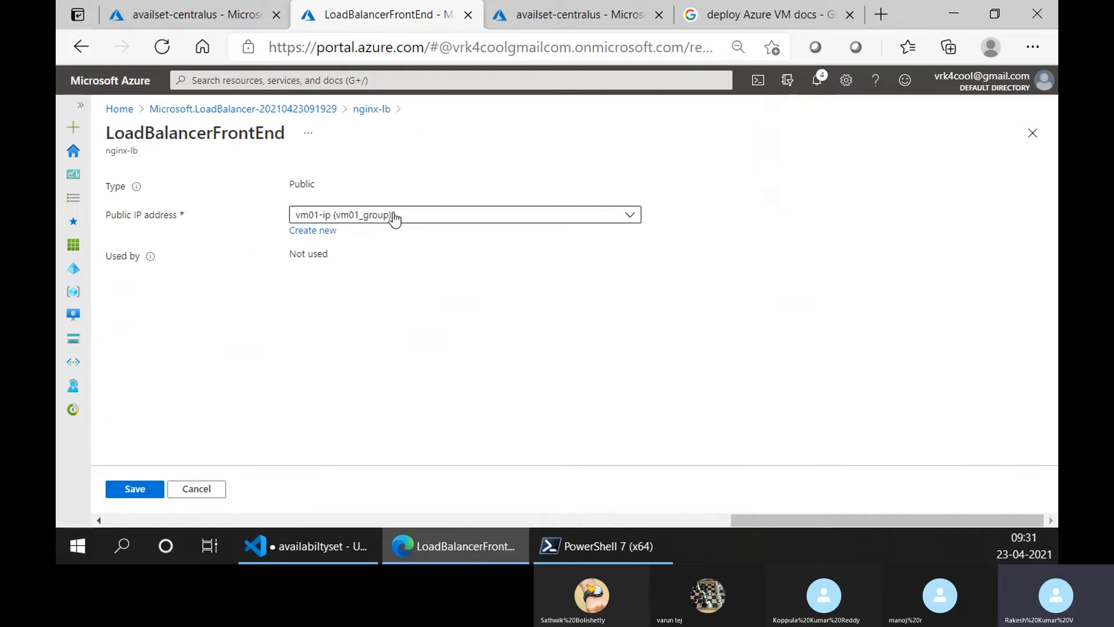
Open the vm01-ip public IP address resource from the vm01_group resource group.
left_click(120, 110)
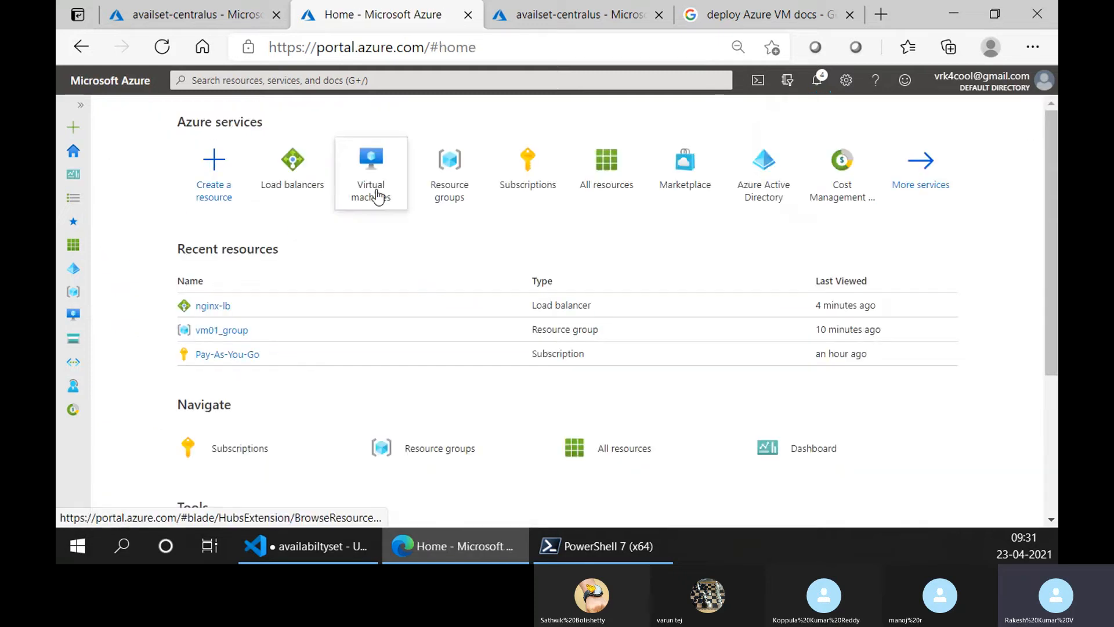
left_click(222, 330)
scroll(386, 430, "down", 3)
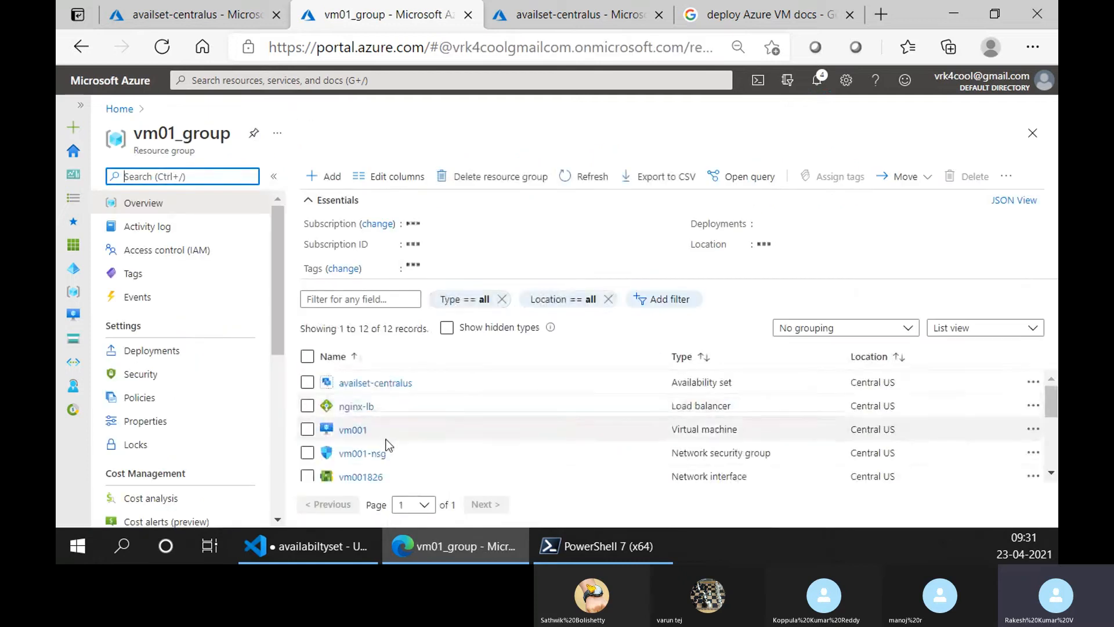
scroll(363, 456, "down", 1)
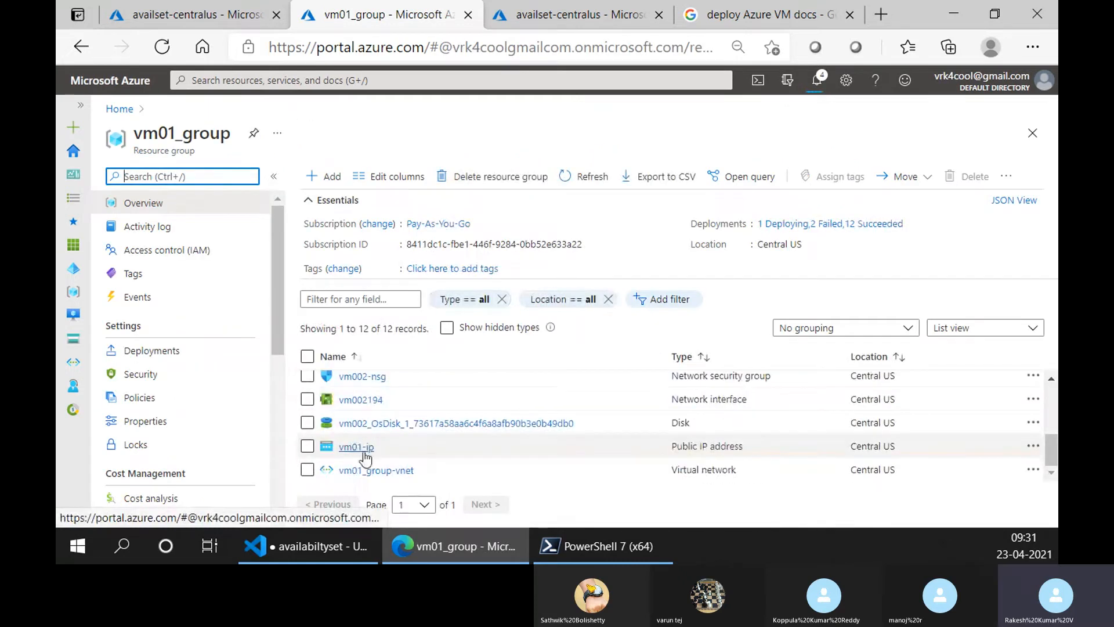
left_click(362, 452)
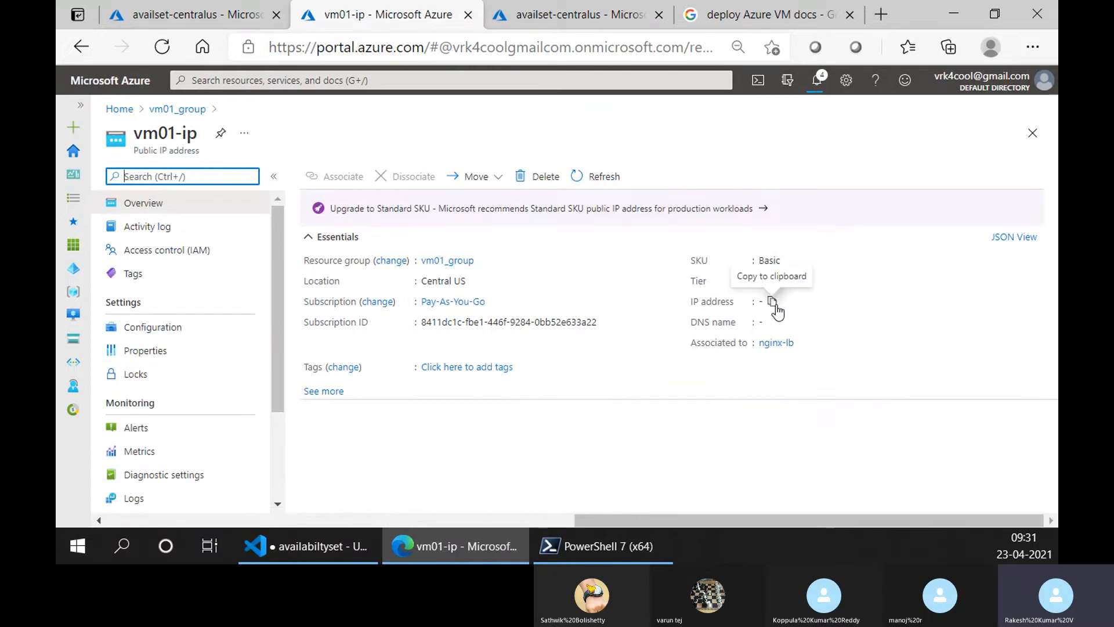
Try to copy the IP address of vm01-ip and browse to it in a new browser tab.
left_click(774, 303)
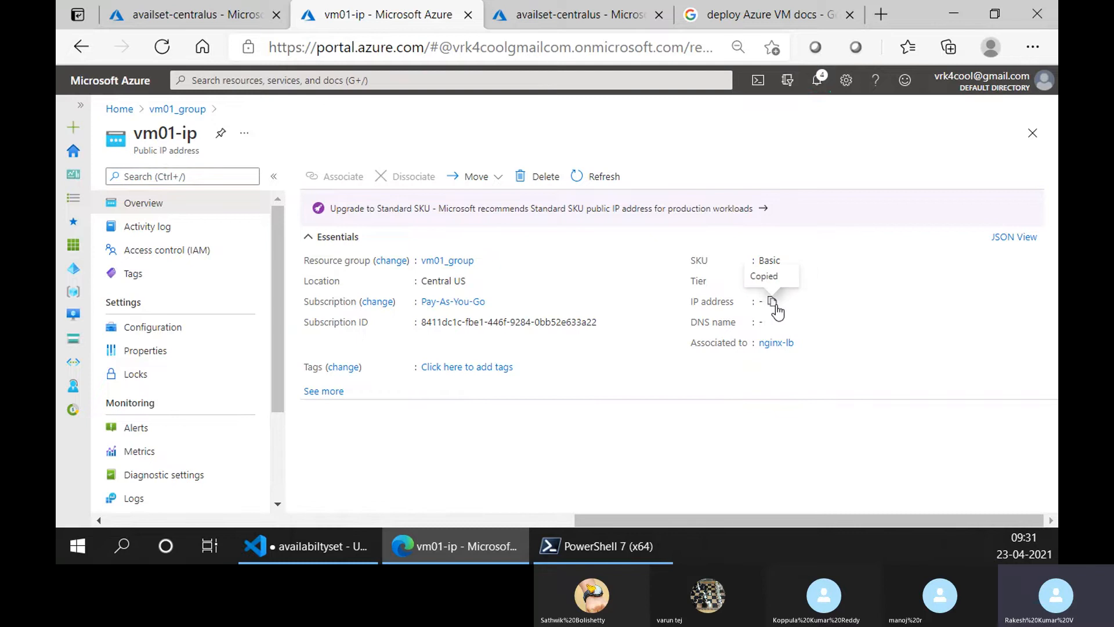
left_click(881, 15)
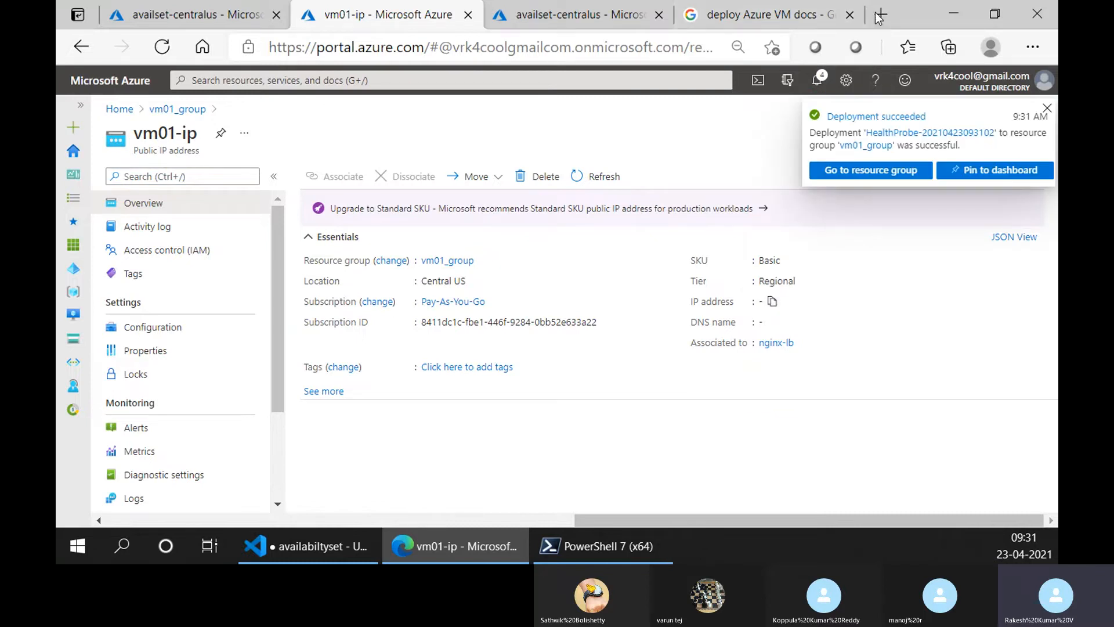
type("-")
key("BackSpace")
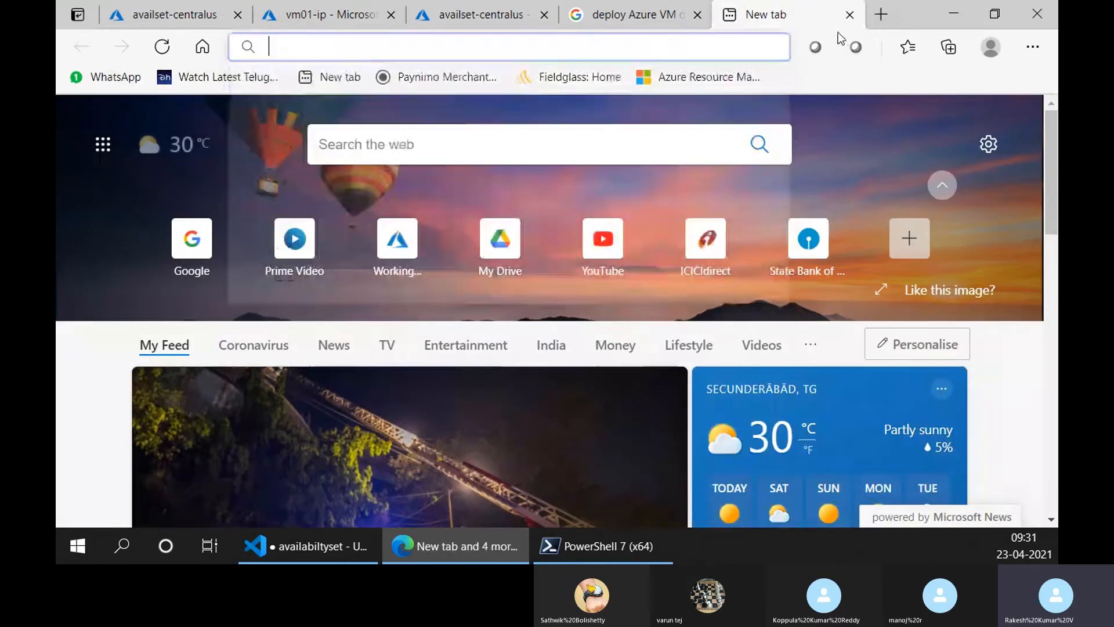
Open the configuration of vm01-ip to check its IP assignment and DNS settings.
left_click(146, 7)
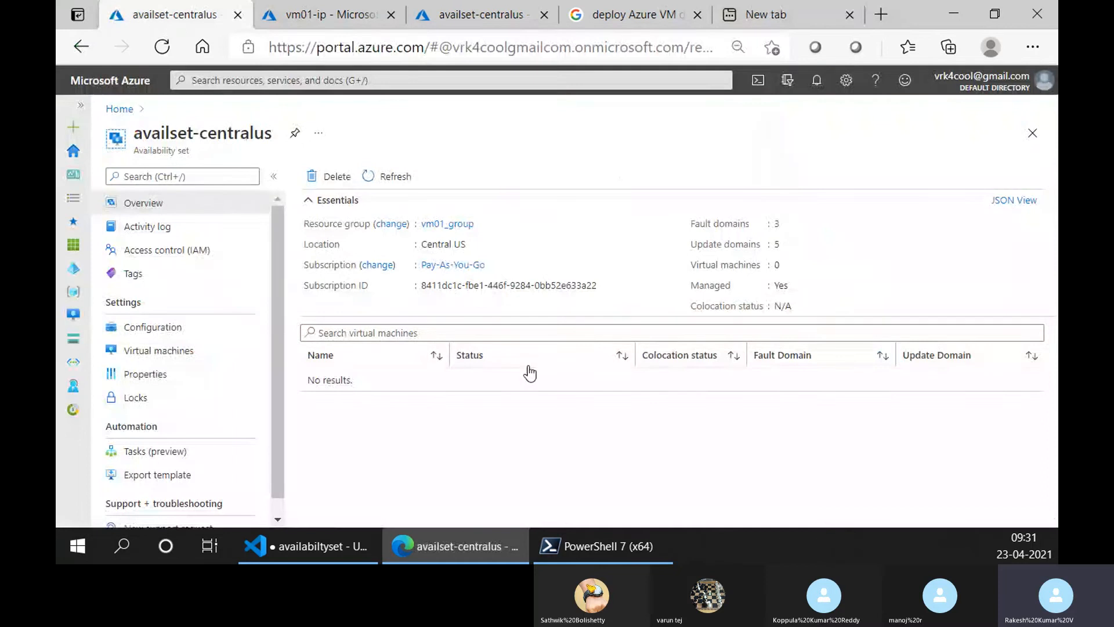
left_click(229, 329)
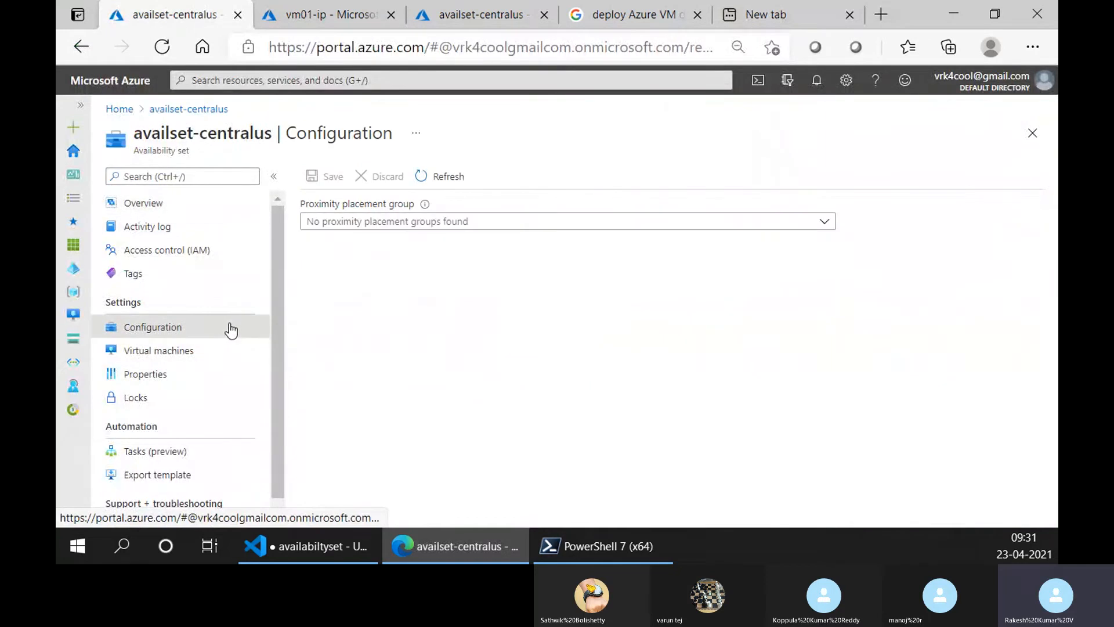
left_click(342, 7)
left_click(164, 331)
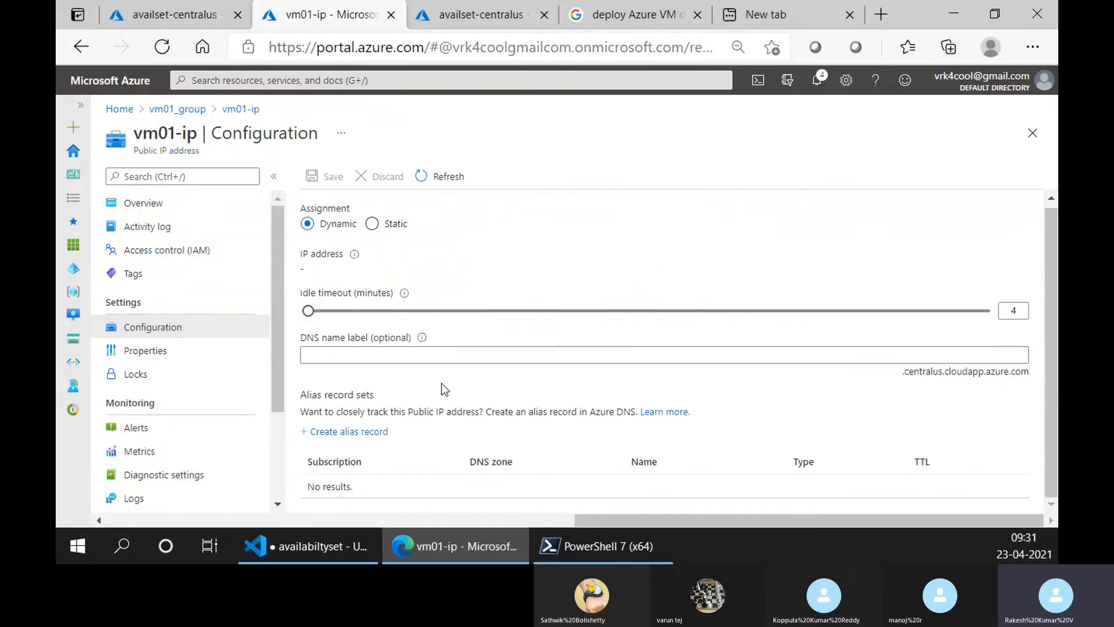
Return to nginx-lb through vm01_group and view the public IP addresses that can be chosen for LoadBalancerFrontEnd.
left_click(206, 111)
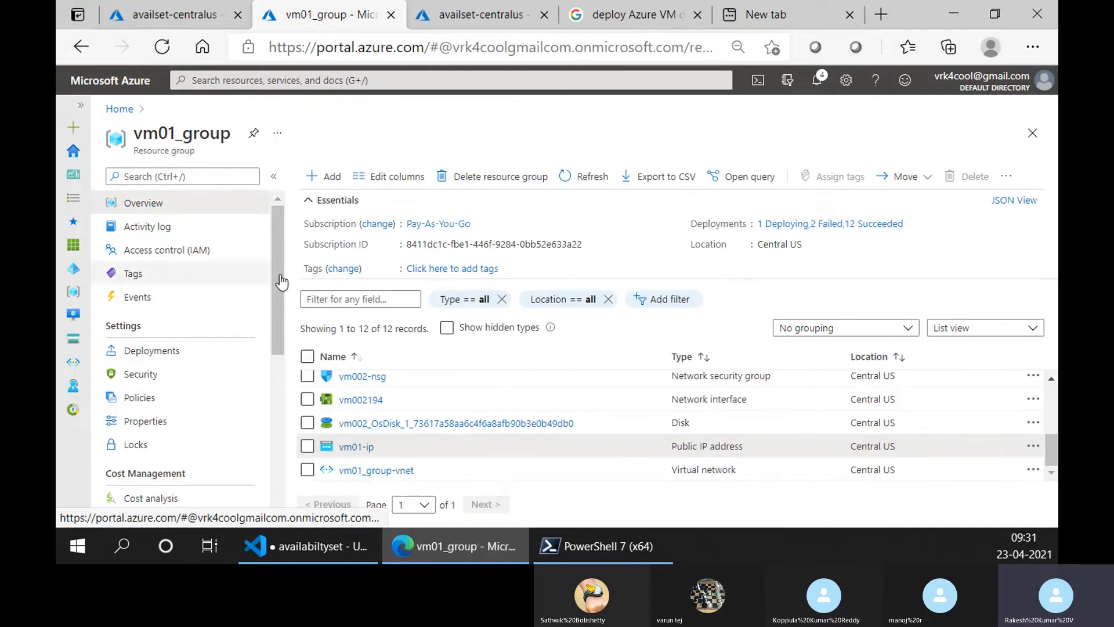
scroll(445, 403, "up", 5)
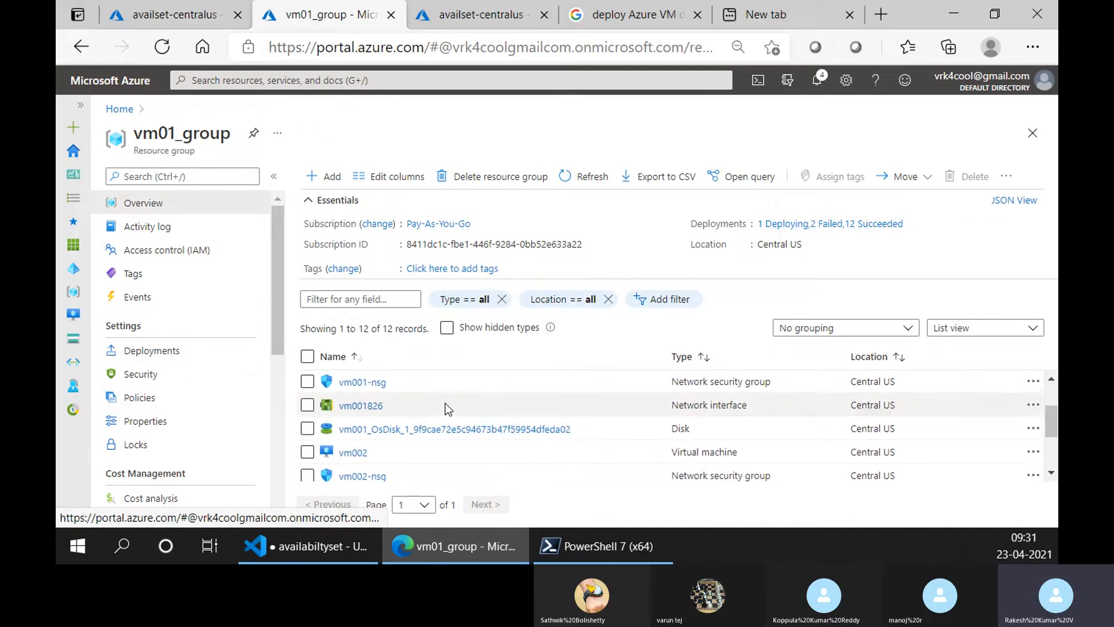
left_click(357, 406)
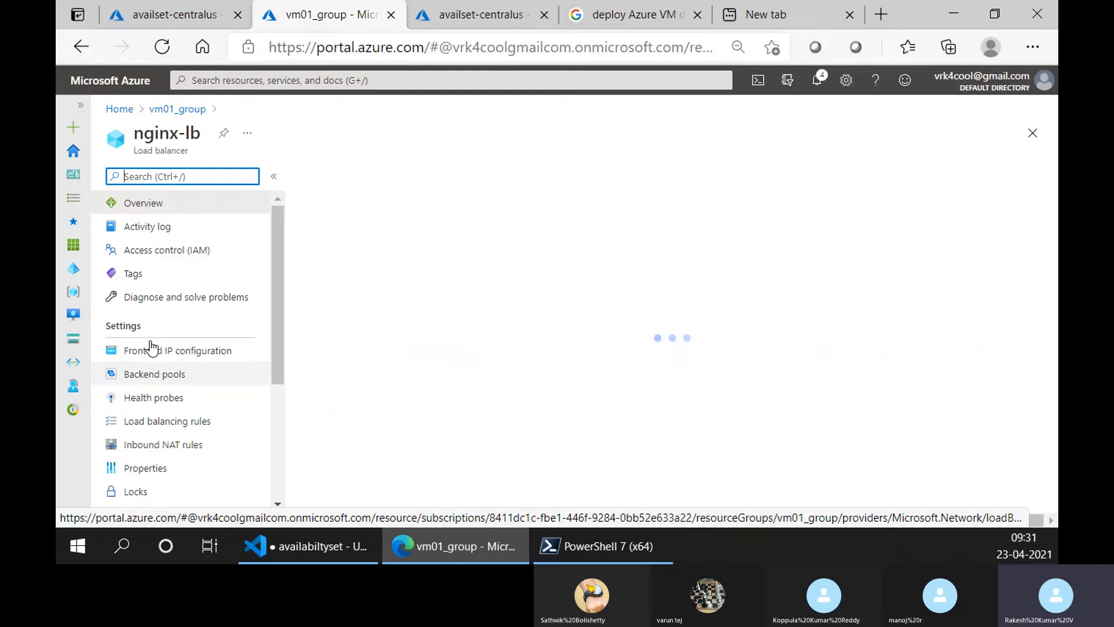
left_click(149, 350)
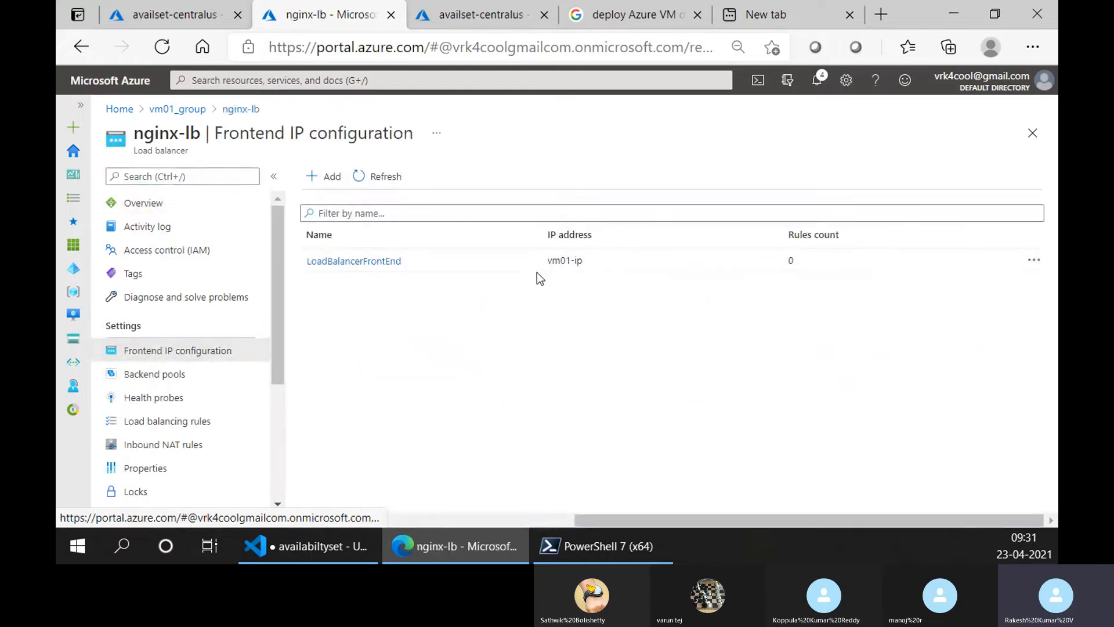
left_click(375, 261)
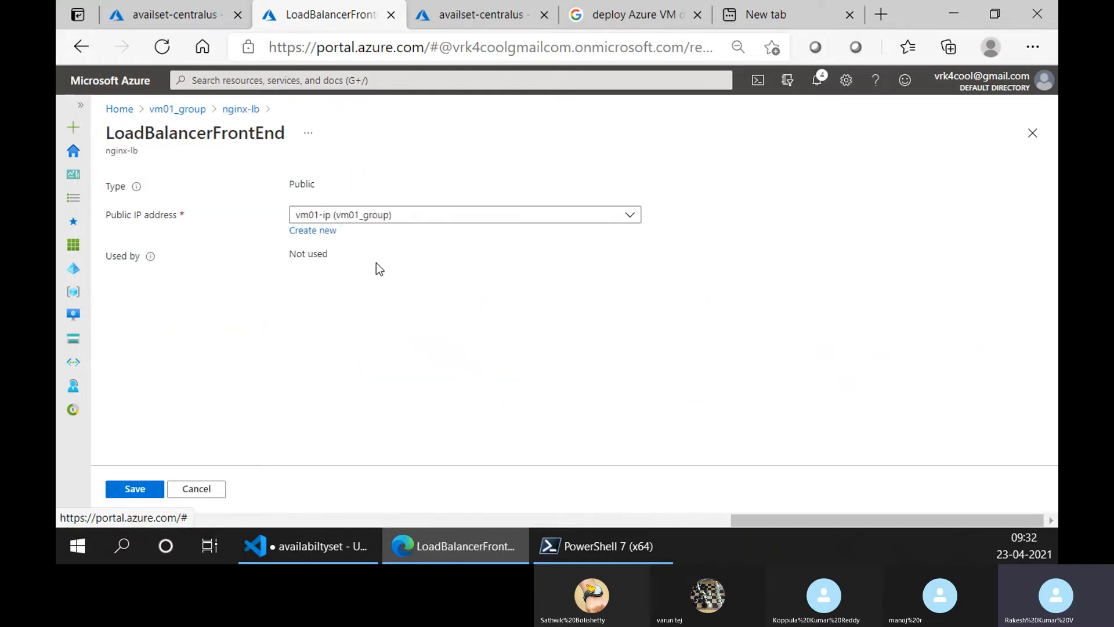
left_click(361, 220)
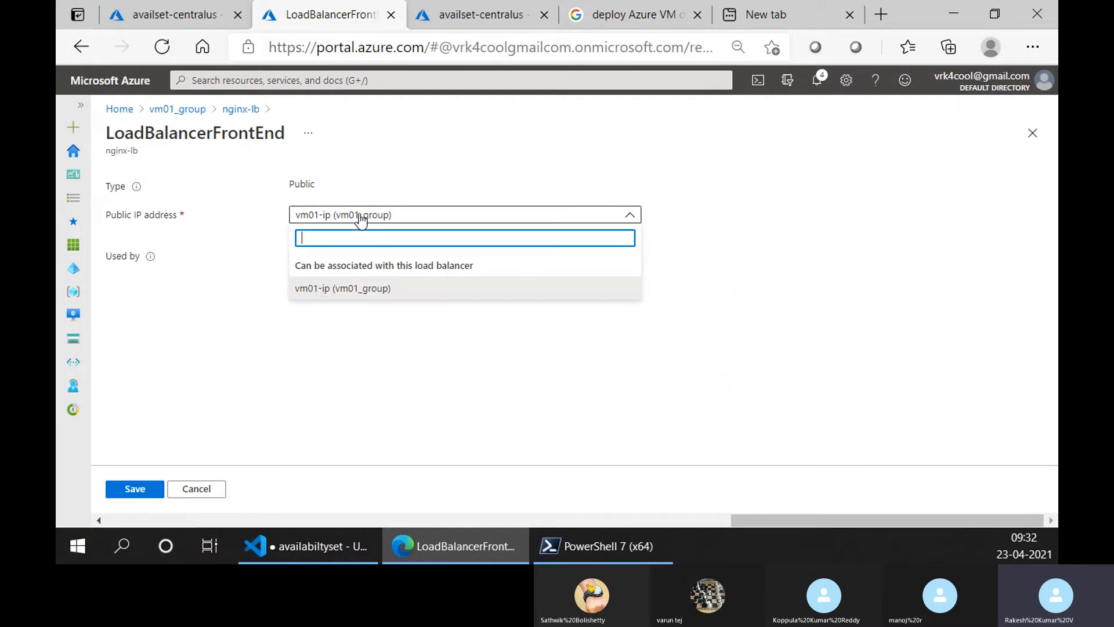
left_click(203, 256)
left_click(373, 215)
left_click(456, 28)
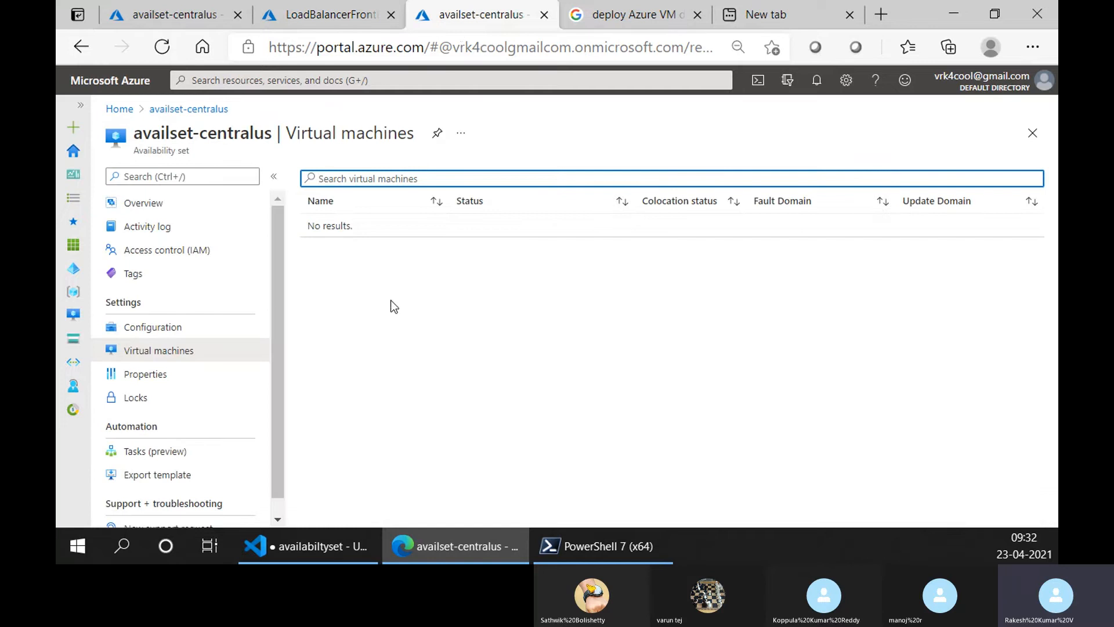
left_click(343, 11)
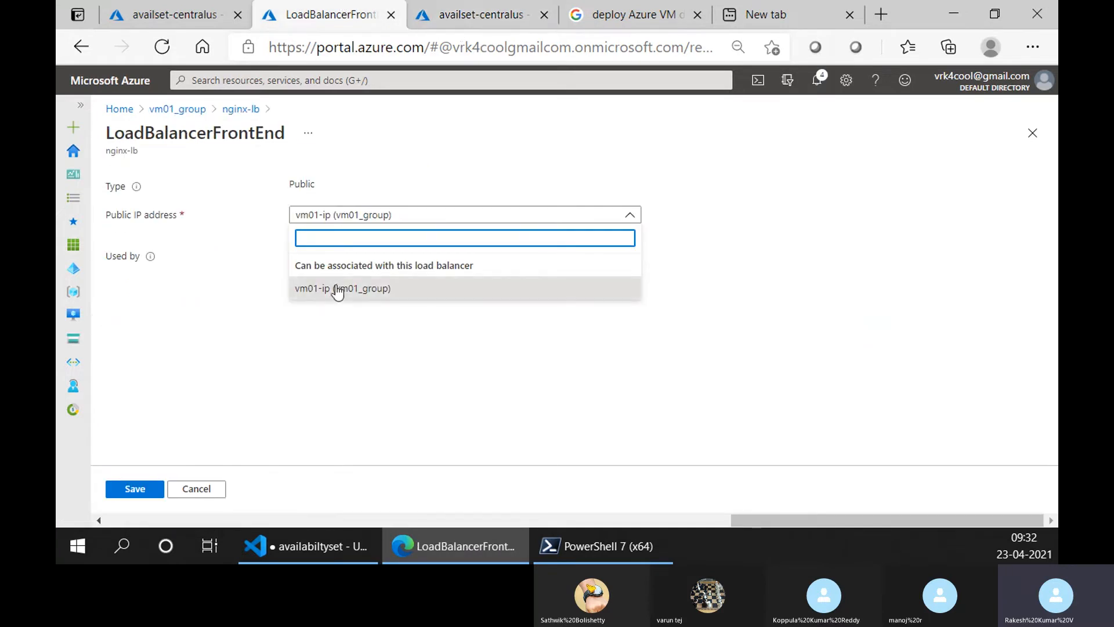
In the second availset-centralus browser tab, go to the vm01_group resource group and open the vm01-ip overview.
left_click(464, 15)
left_click(123, 112)
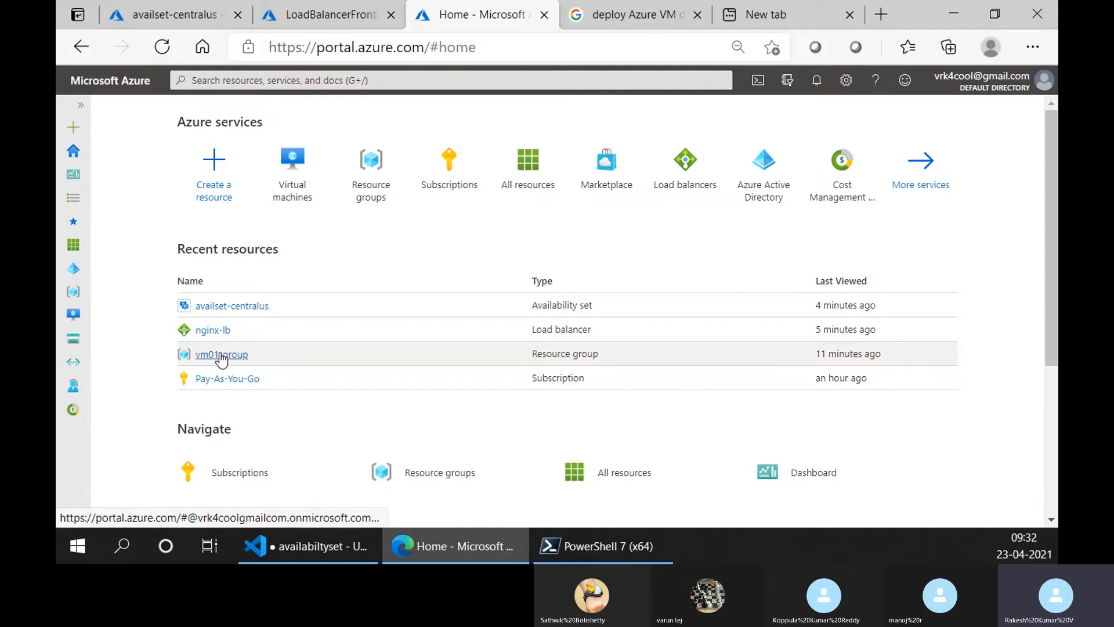
left_click(221, 355)
scroll(435, 407, "down", 2)
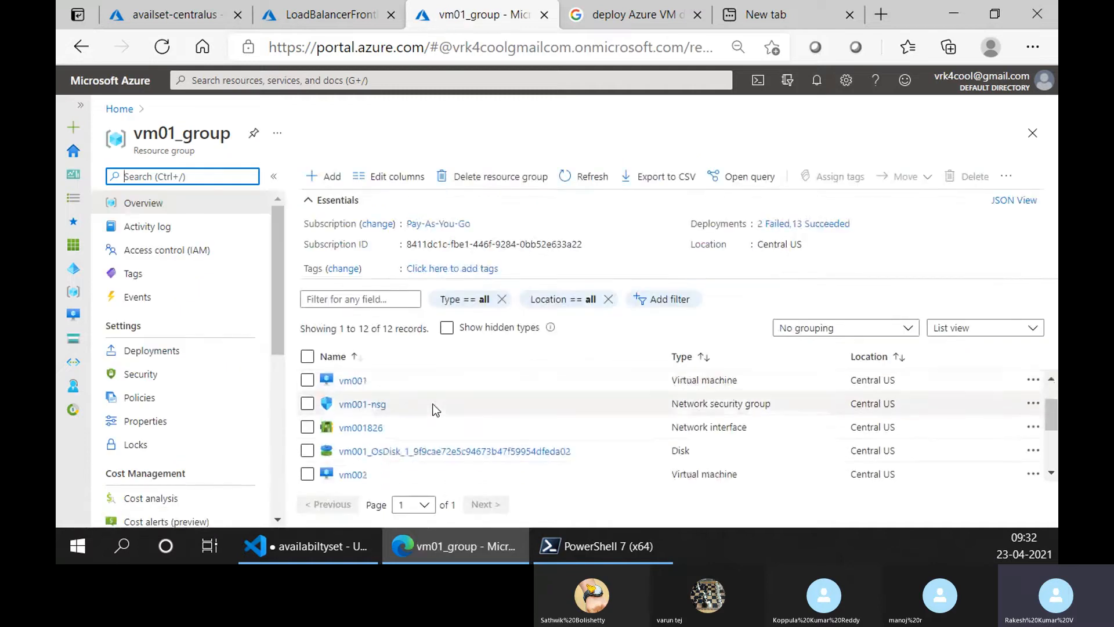
scroll(432, 410, "down", 3)
scroll(423, 426, "up", 2)
left_click(349, 450)
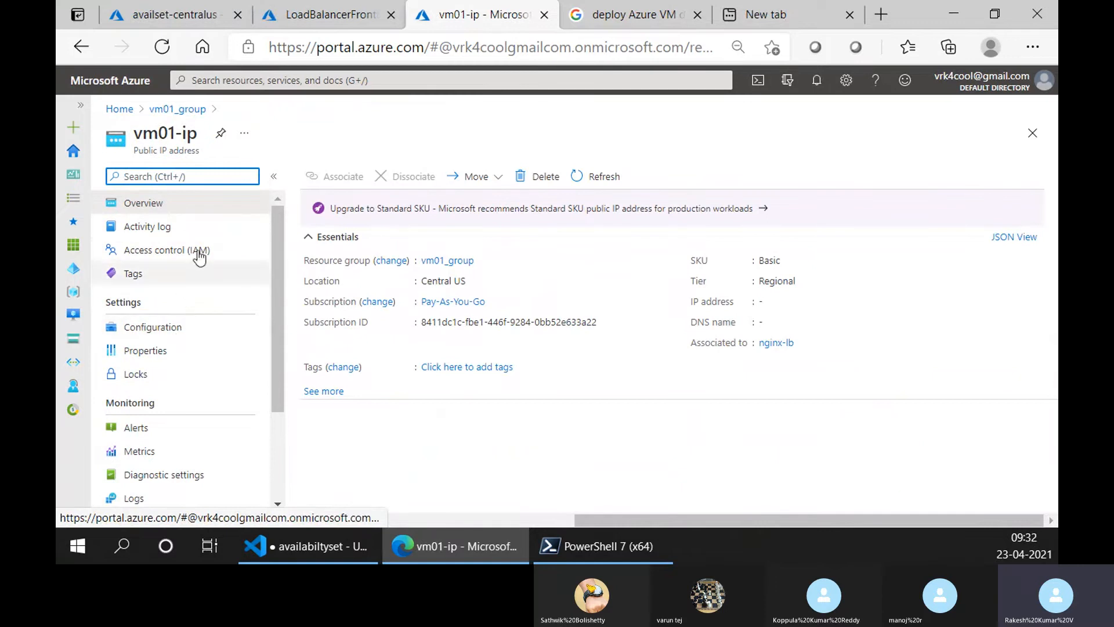
Set the assignment of vm01-ip to Static, save the configuration, and copy the IP address from its overview.
left_click(148, 328)
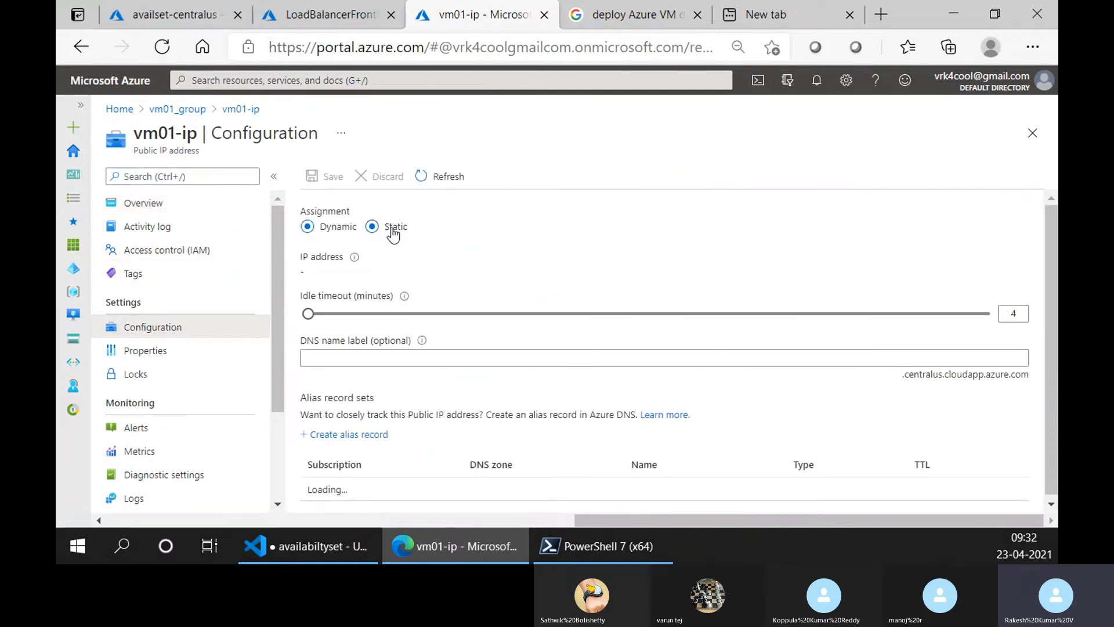
left_click(393, 232)
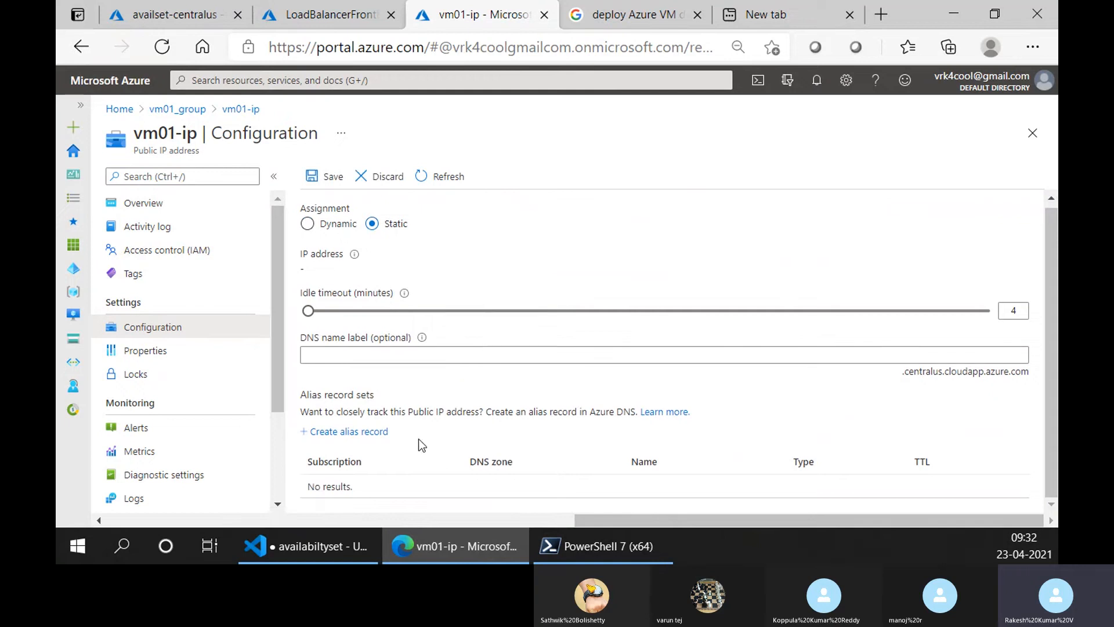
left_click(332, 178)
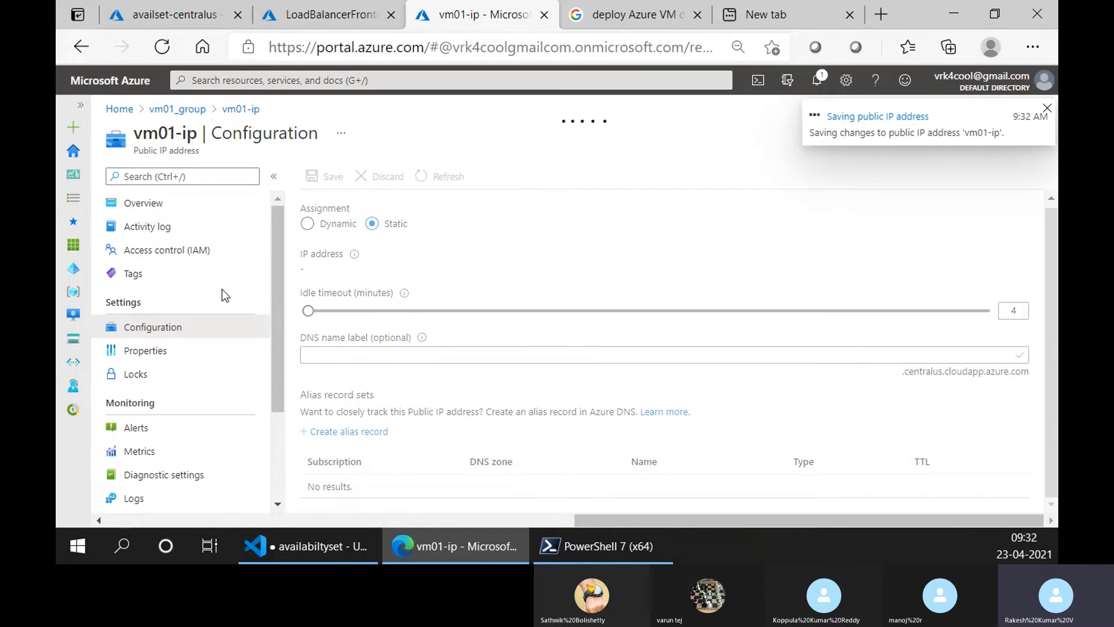
left_click(215, 205)
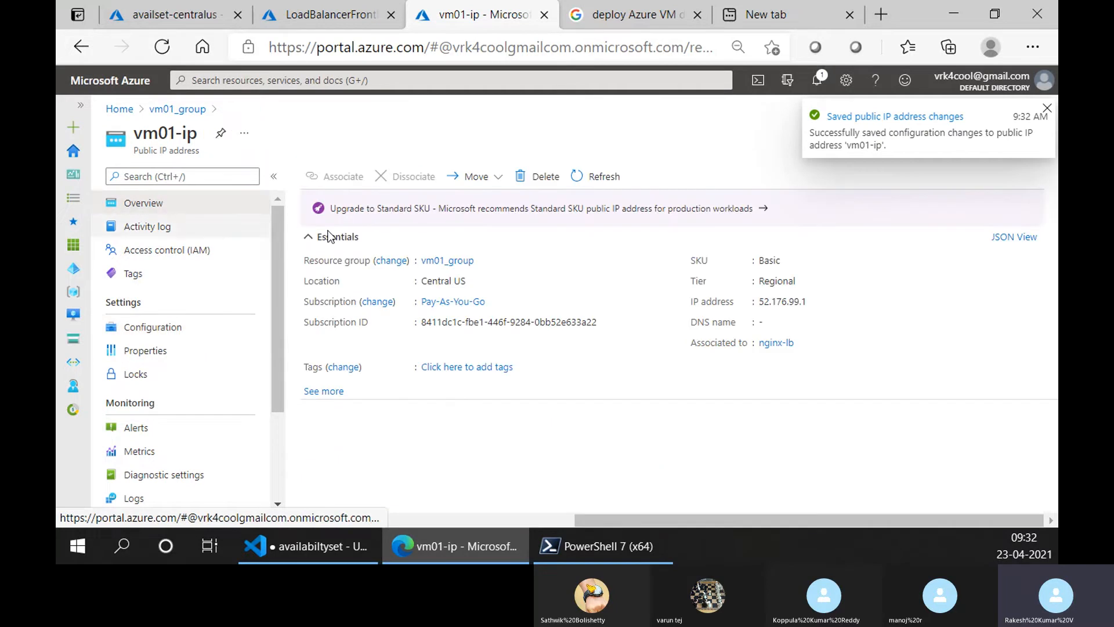
left_click(816, 301)
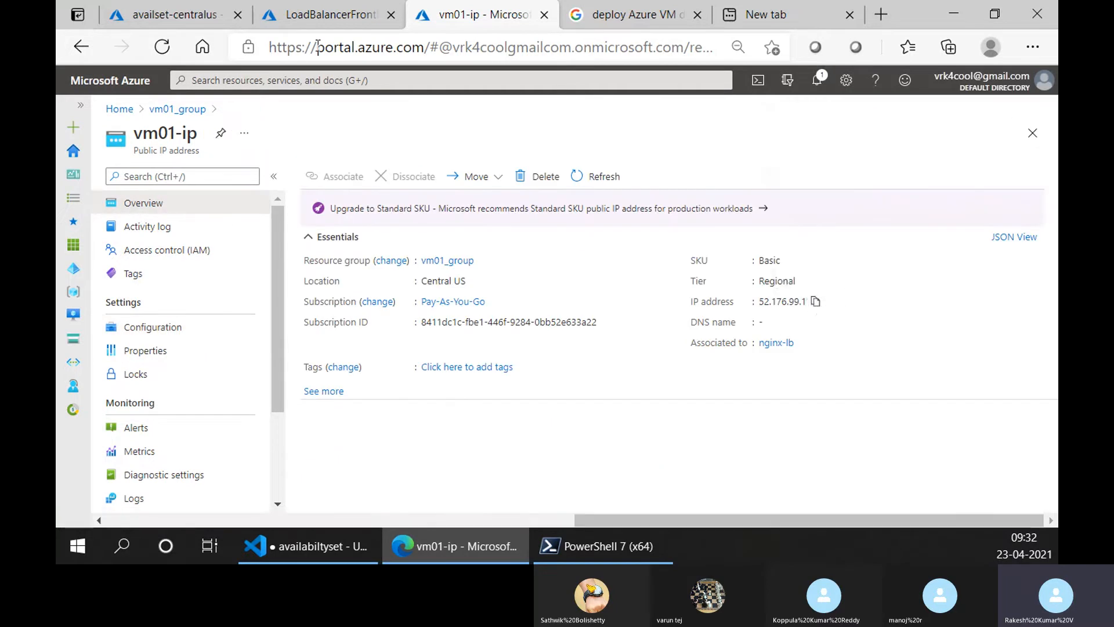
Refresh the frontend IP configuration of nginx-lb and browse to the copied address 52.176.99.1 in the empty browser tab.
left_click(325, 15)
left_click(241, 109)
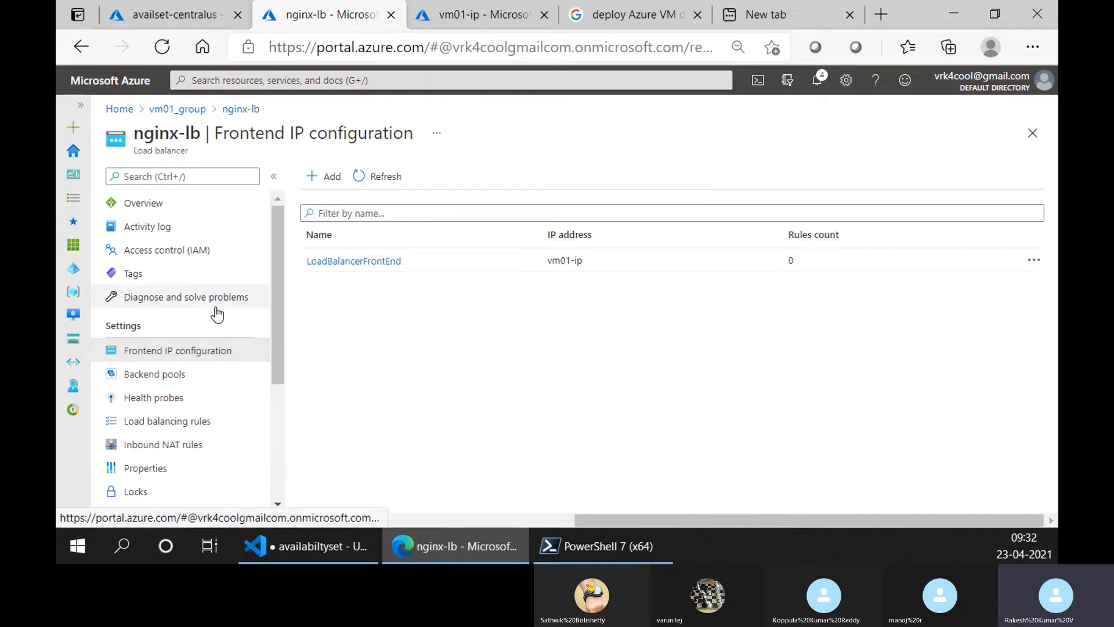
left_click(368, 174)
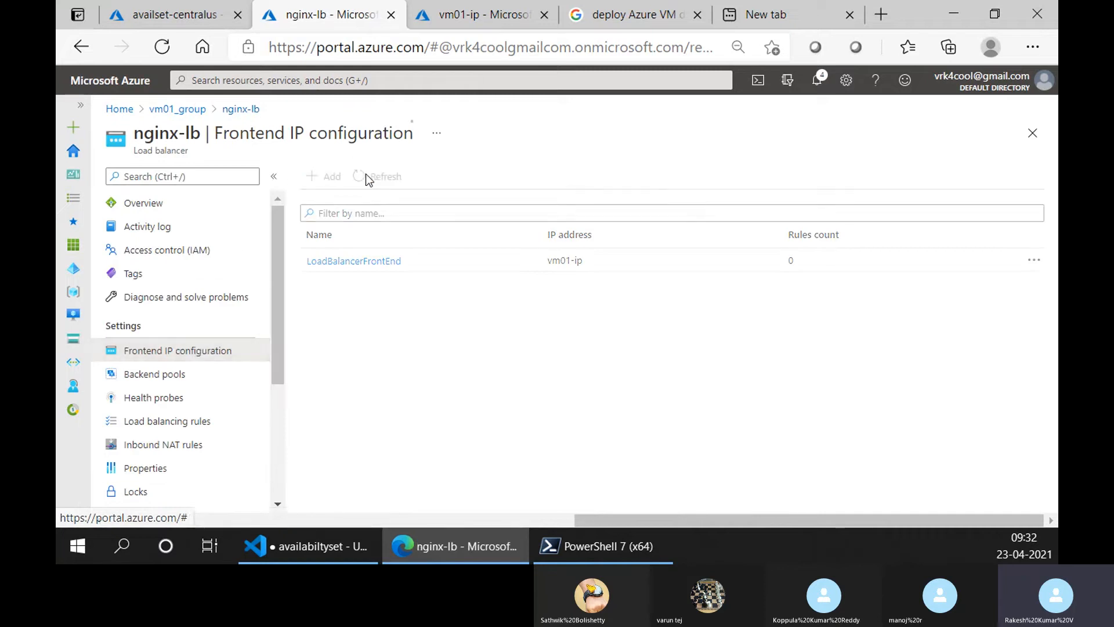
left_click(458, 11)
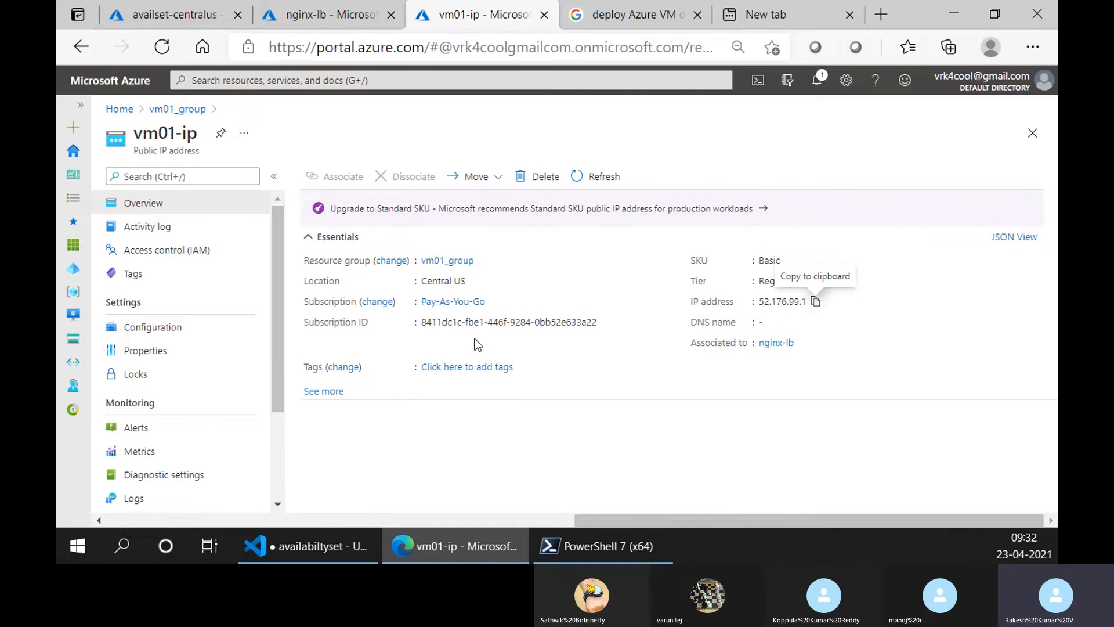
left_click(319, 13)
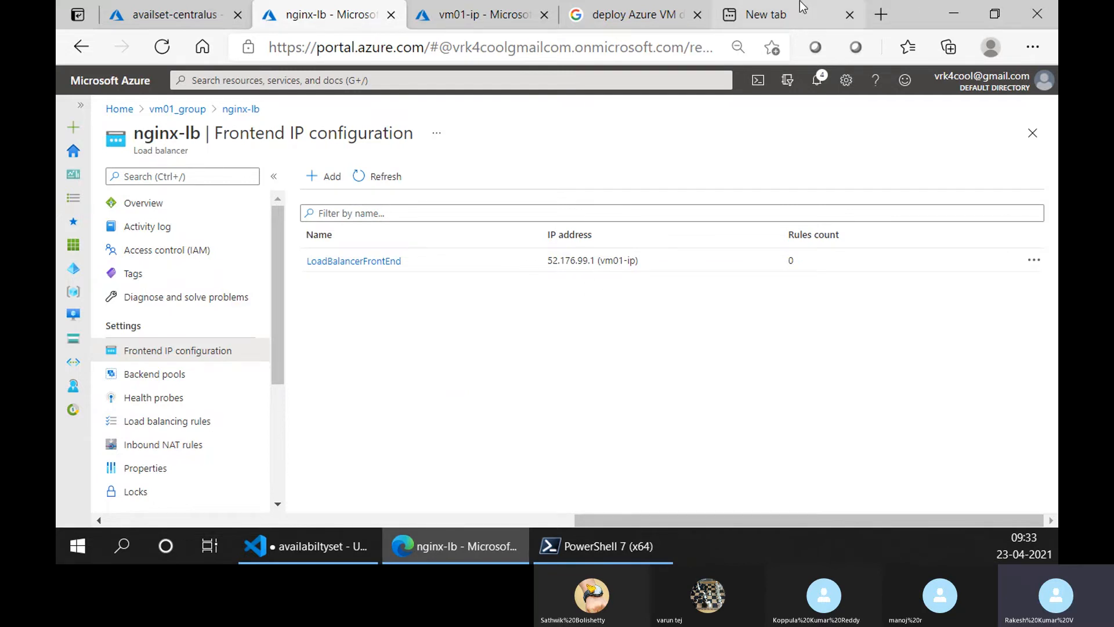
left_click(766, 14)
key("ctrl+v")
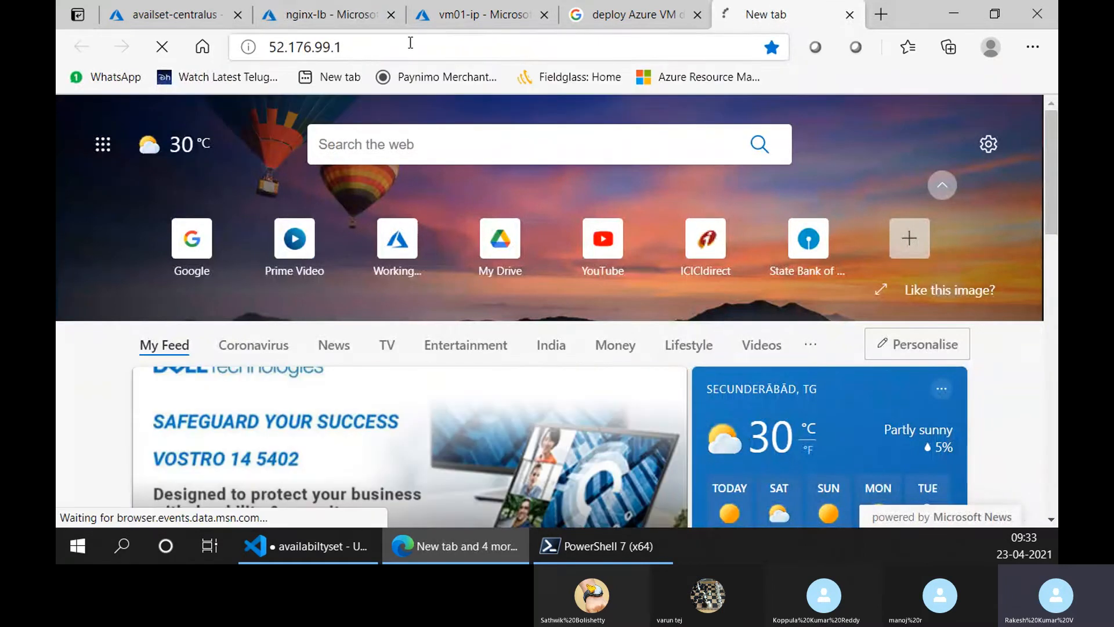
Start a new load balancing rule in nginx-lb with LoadBalancerFrontEnd (52.176.99.1) as the frontend IP address.
left_click(362, 15)
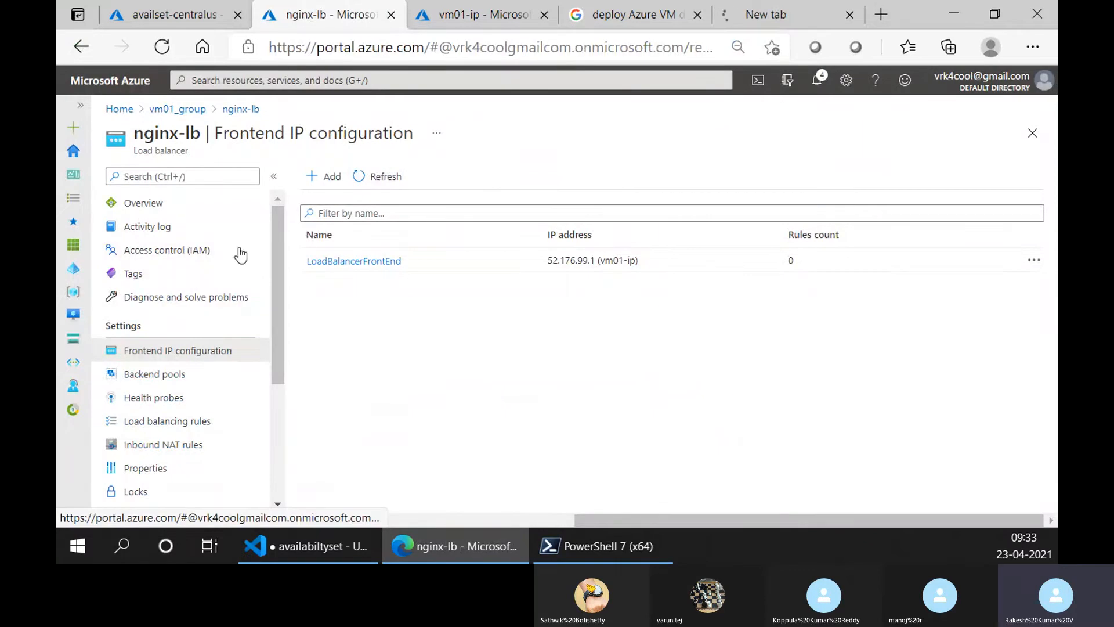
left_click(180, 377)
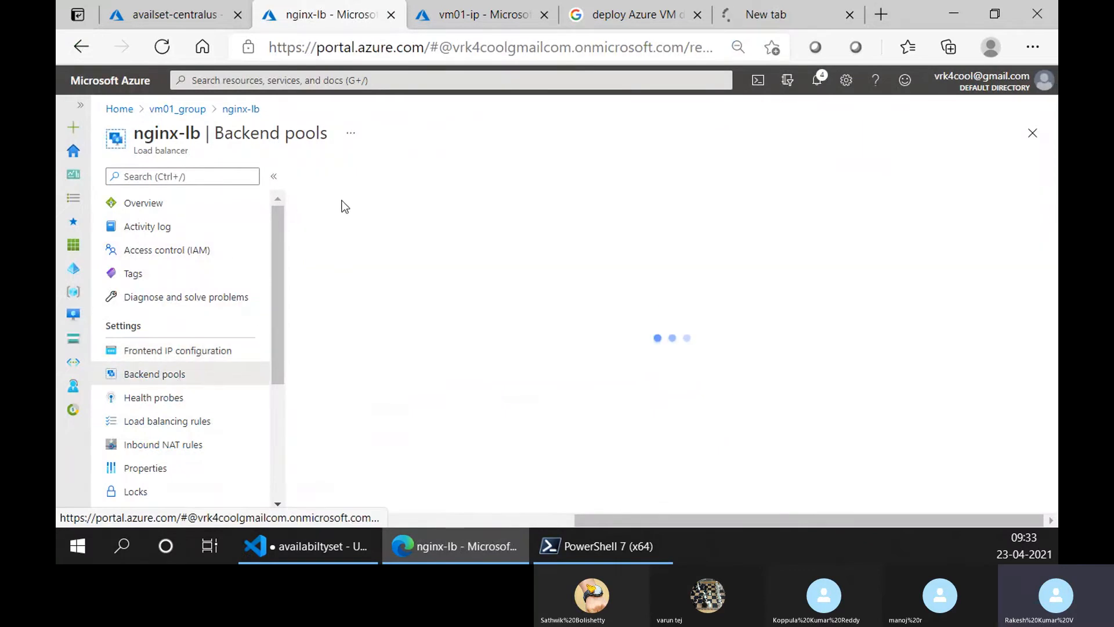
left_click(165, 421)
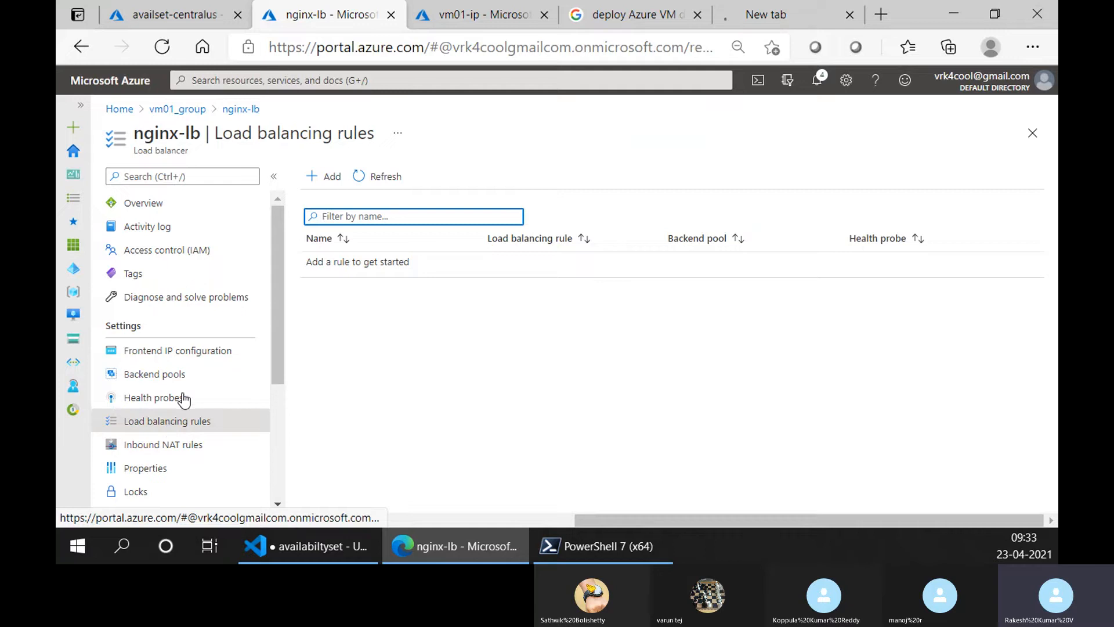
left_click(332, 179)
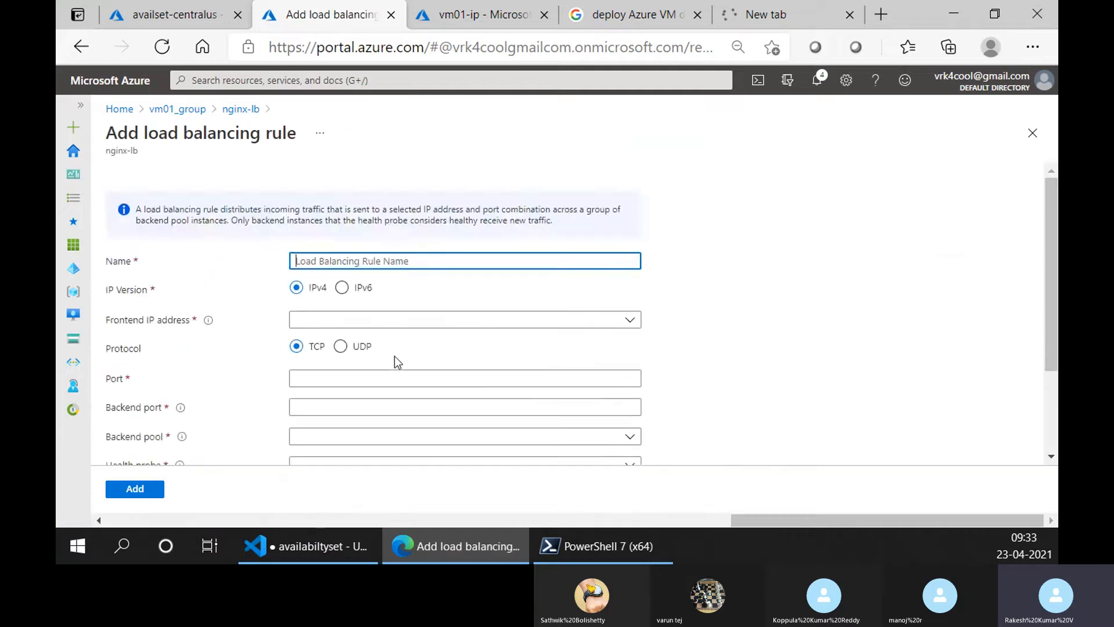
scroll(395, 356, "down", 2)
scroll(391, 360, "up", 2)
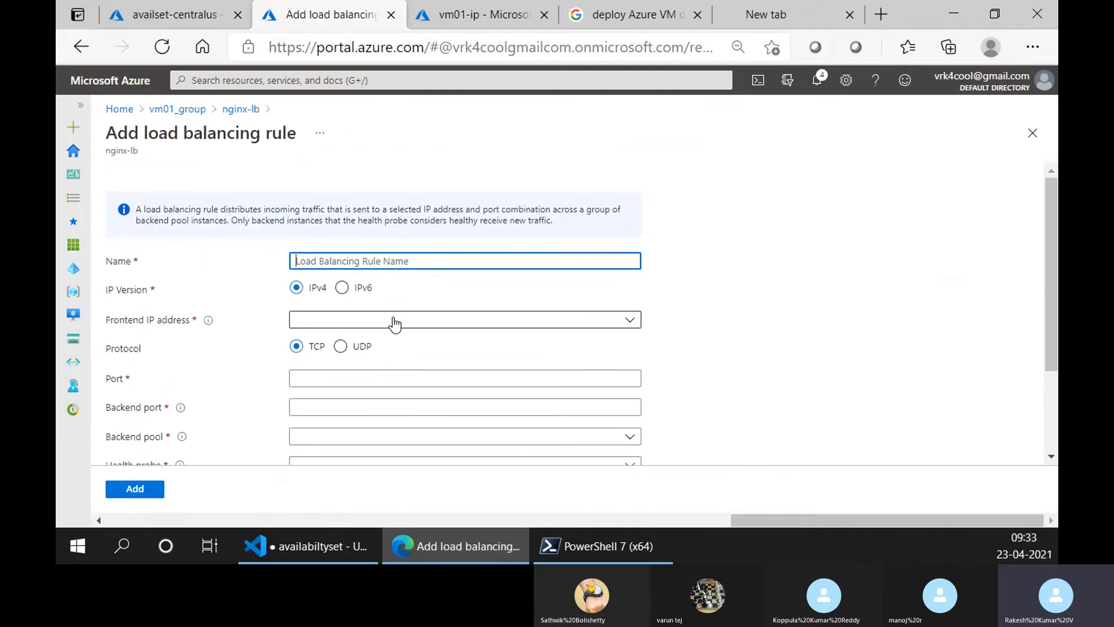
left_click(395, 322)
left_click(373, 391)
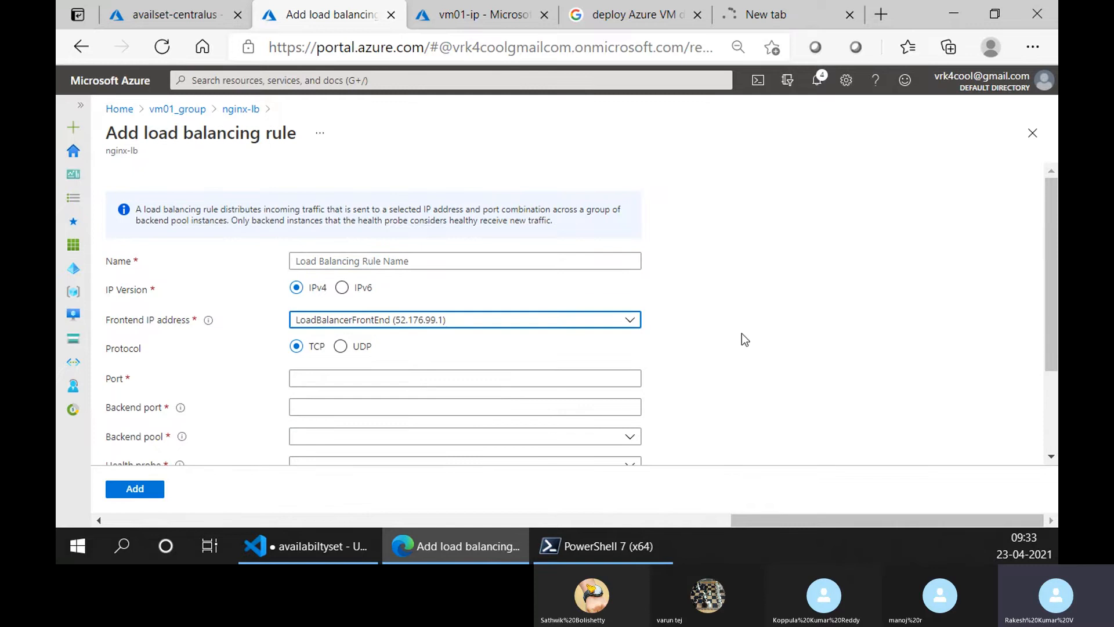
Set both the port and the backend port of the load balancing rule to 80.
scroll(525, 350, "down", 2)
left_click(324, 258)
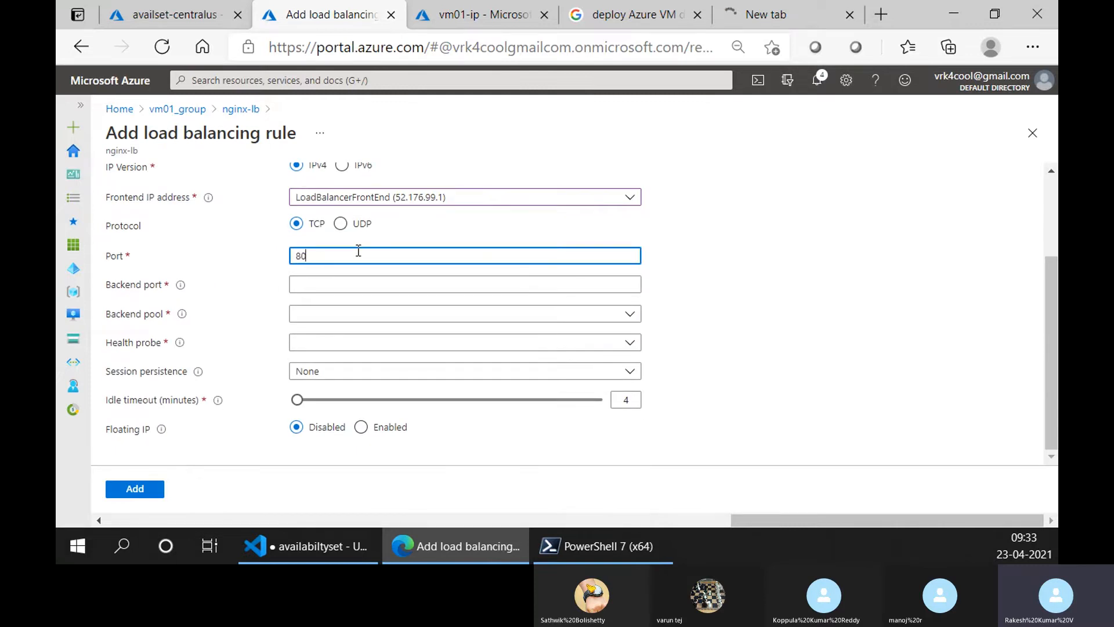
left_click(334, 281)
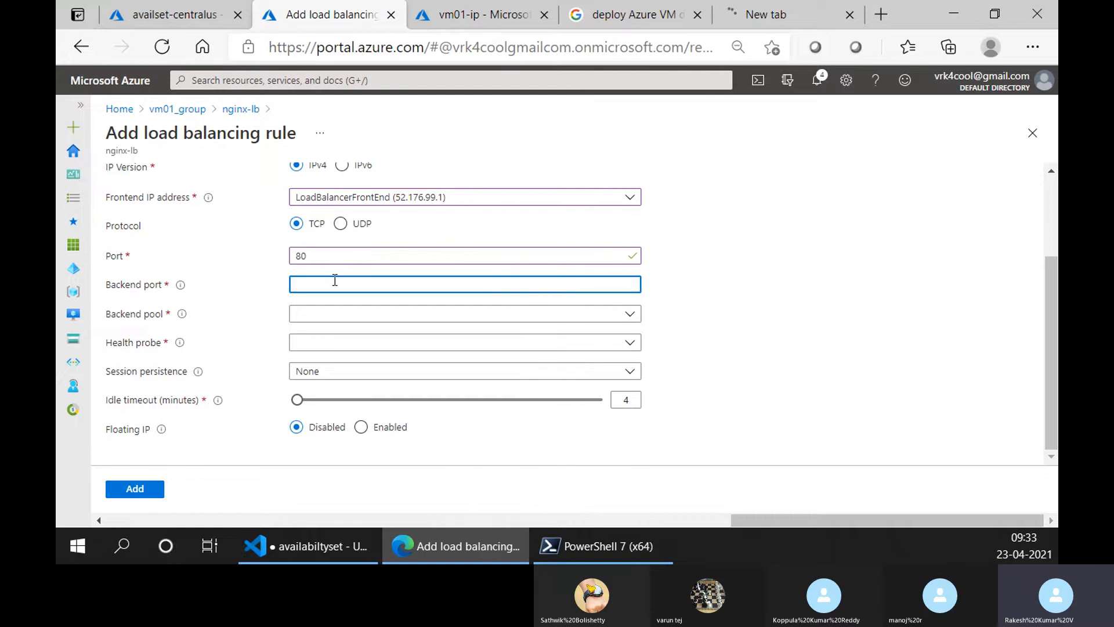
type("80")
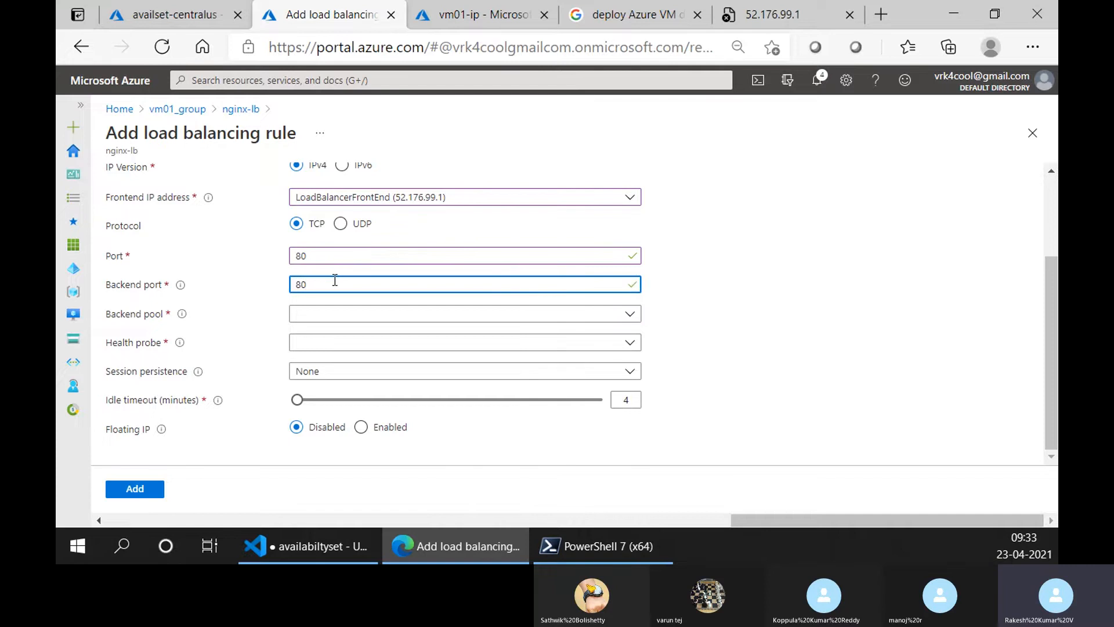
Assign the backend pool ngnix and the health probe health (TCP:80) to the load balancing rule.
left_click(346, 316)
left_click(335, 365)
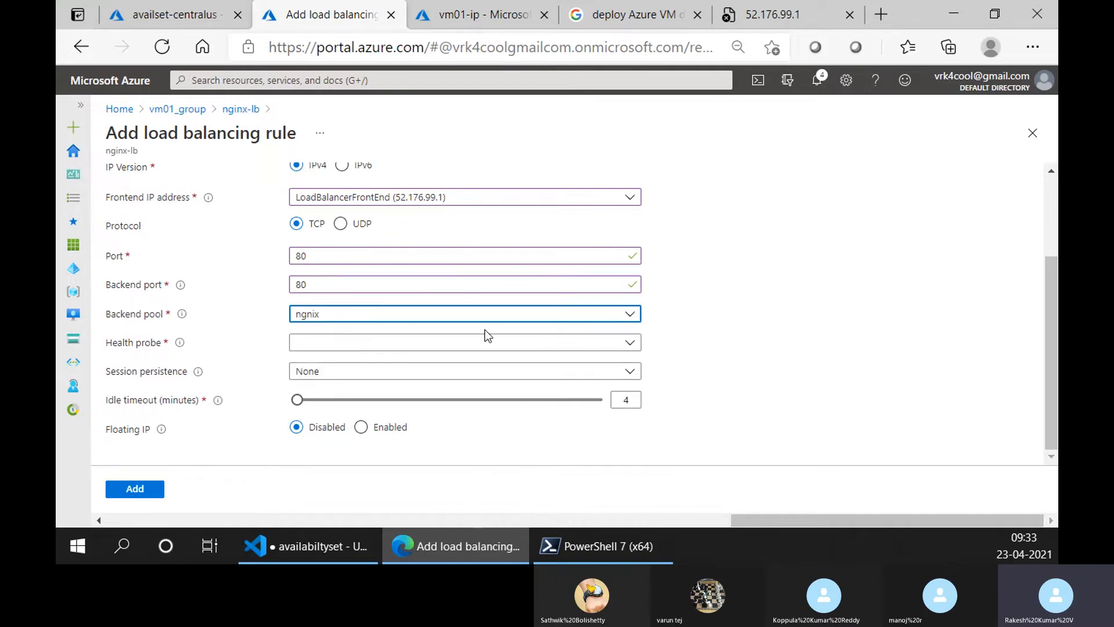
left_click(314, 347)
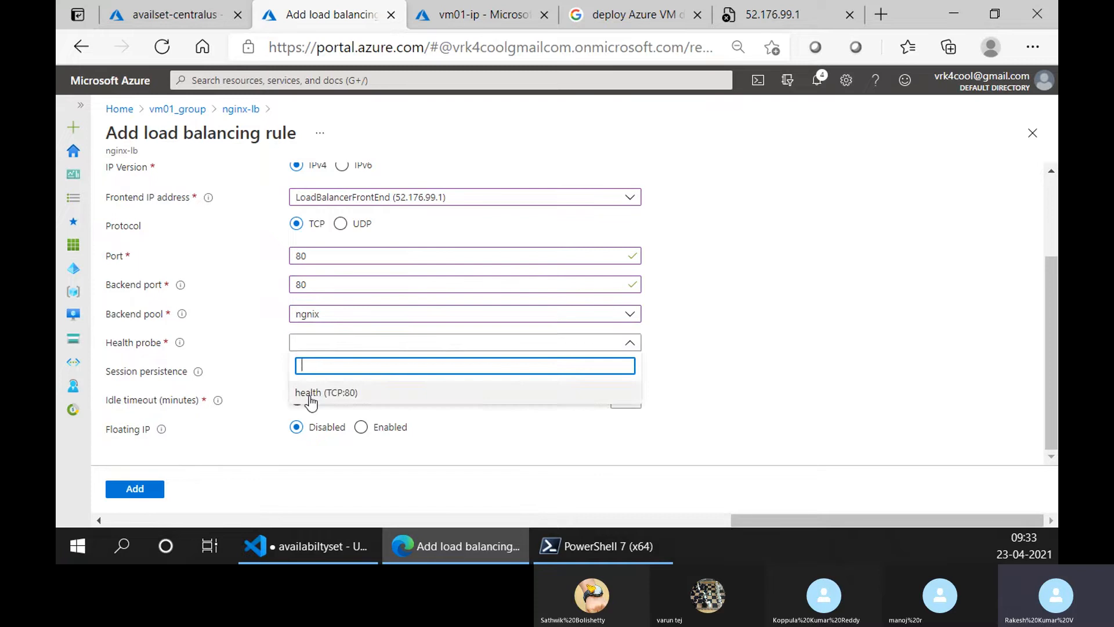
left_click(313, 390)
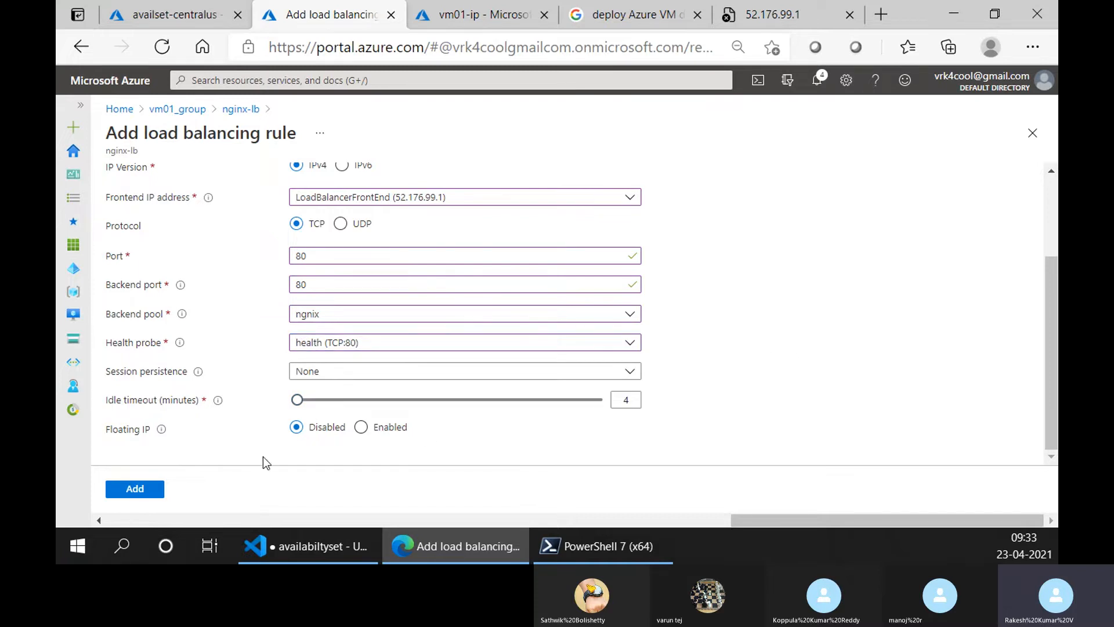
Name the load balancing rule rule01 and add it to nginx-lb.
left_click(123, 490)
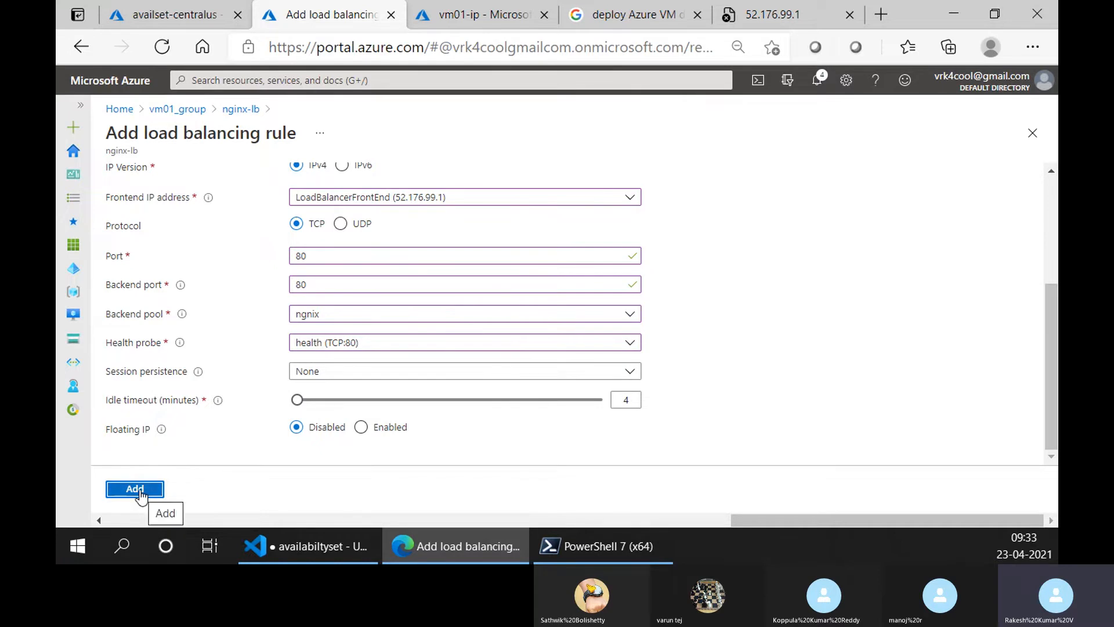
left_click(137, 489)
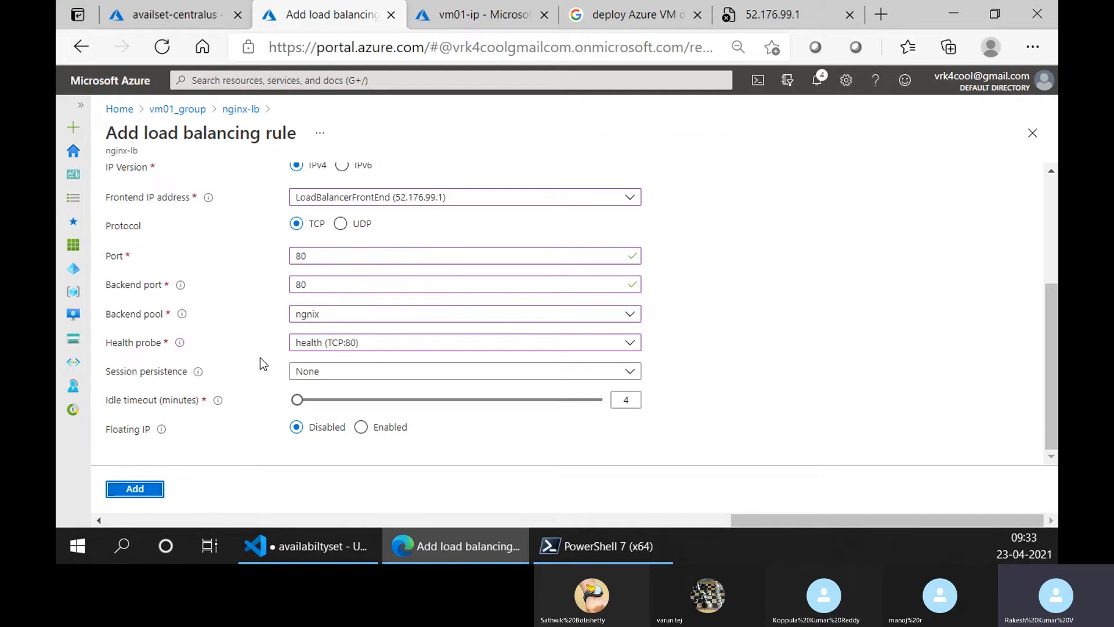
left_click(365, 262)
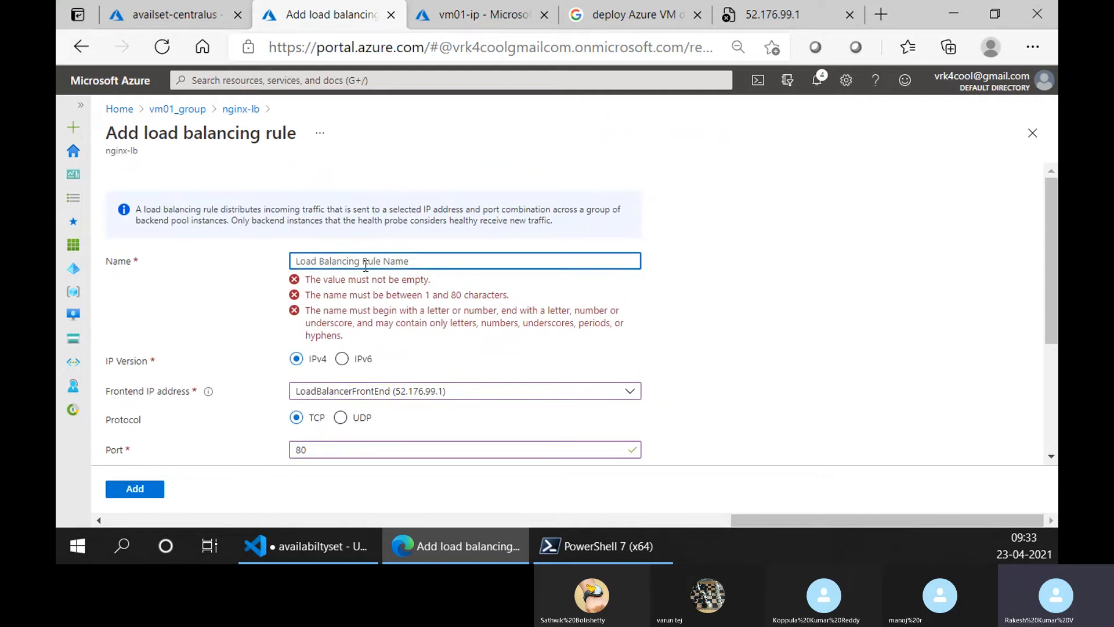
type("rule01")
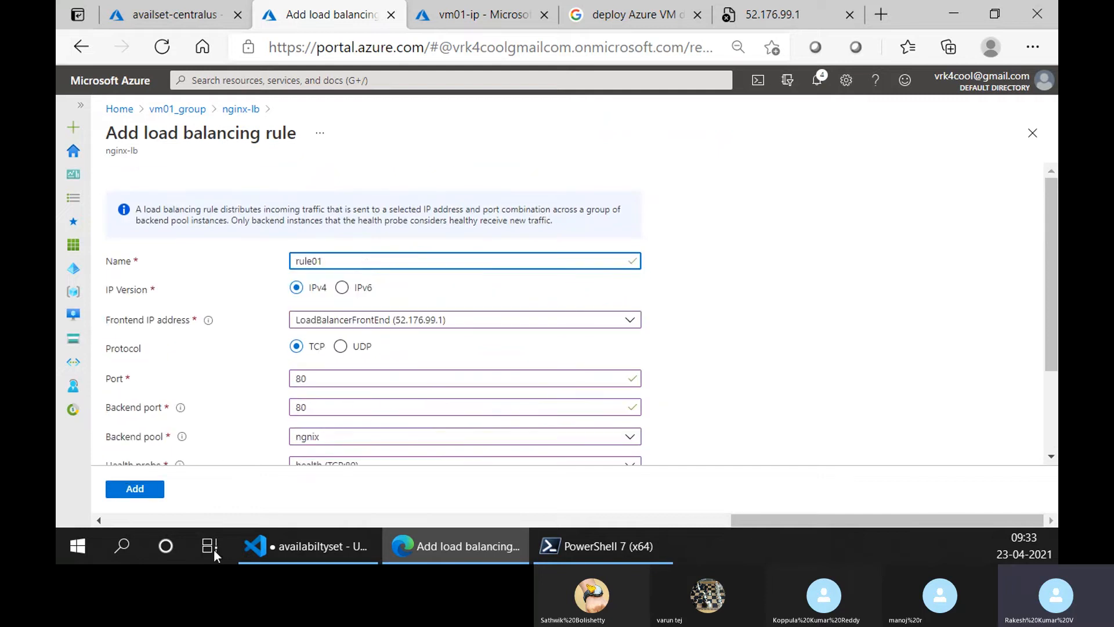
left_click(140, 490)
Check the rule deployment and reload the 52.176.99.1 page to test access through the load balancer.
left_click(488, 12)
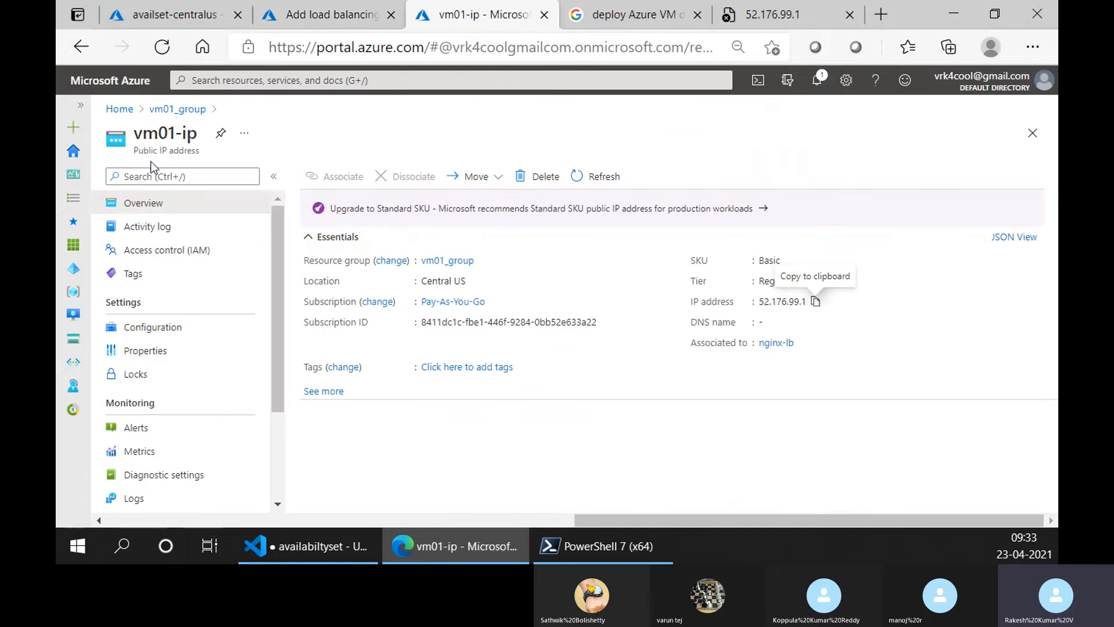
left_click(366, 8)
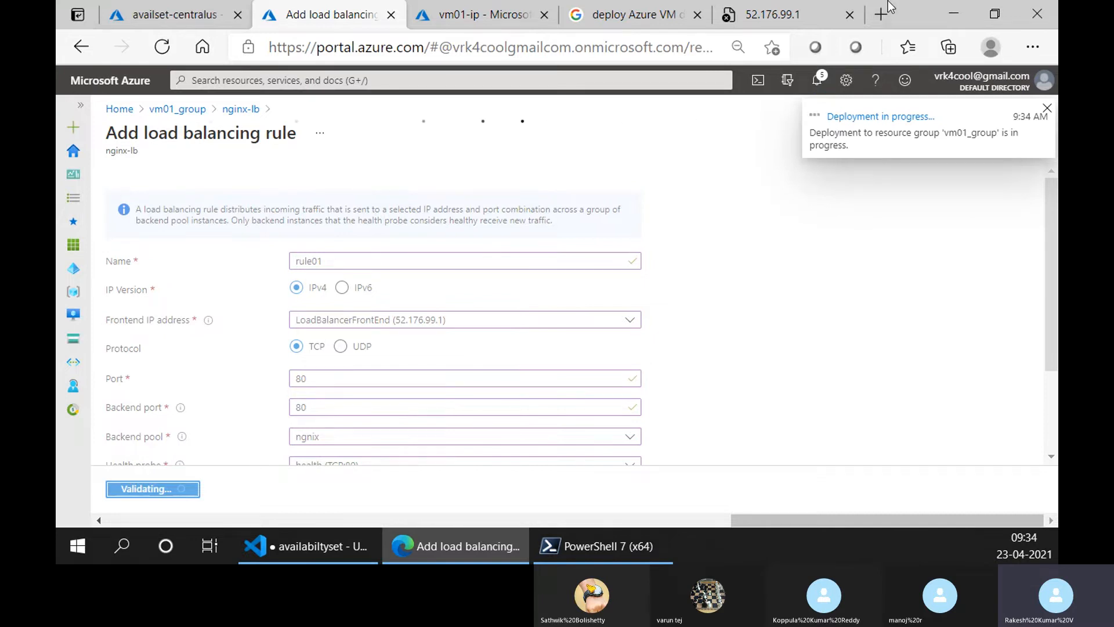
left_click(778, 15)
key("F5")
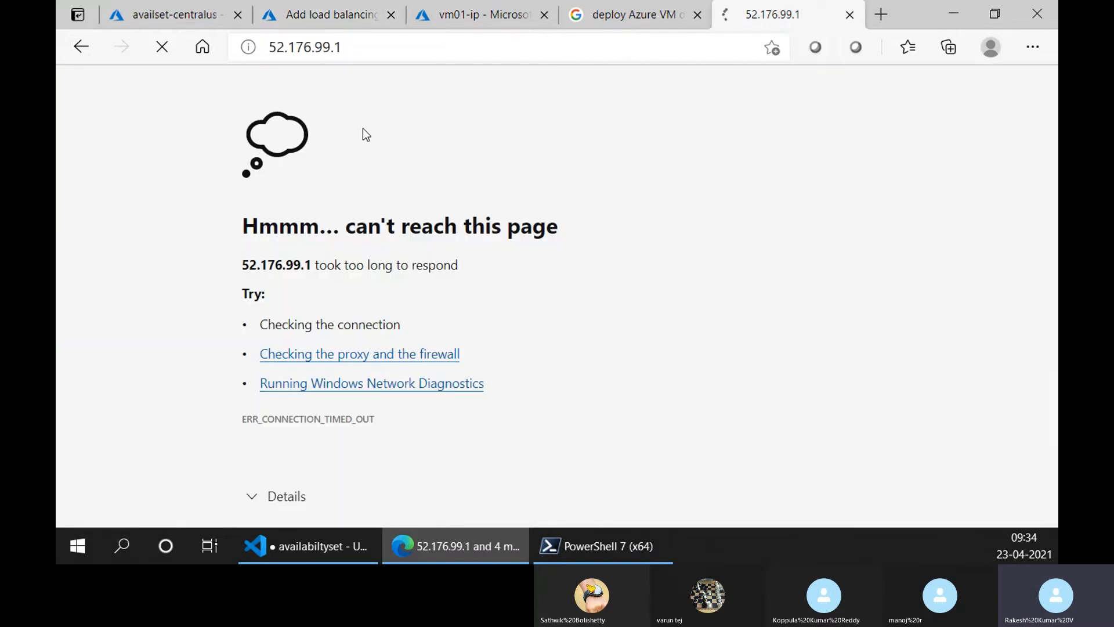
Leave the rule form for the vm01_group resource group and open the nginx-lb overview to check its configuration.
left_click(309, 4)
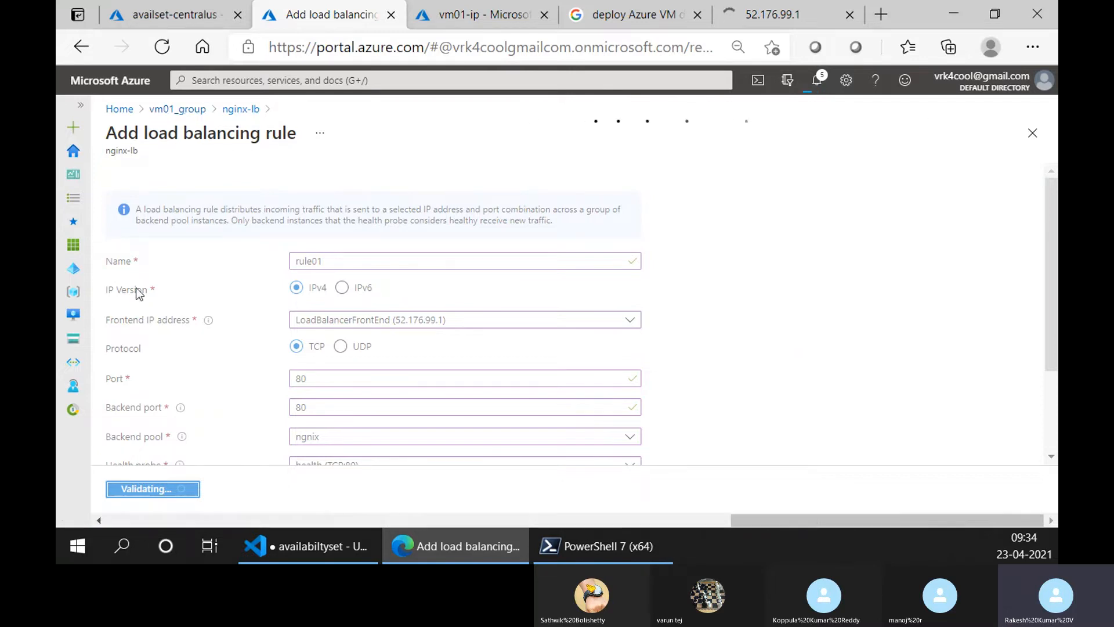
left_click(189, 108)
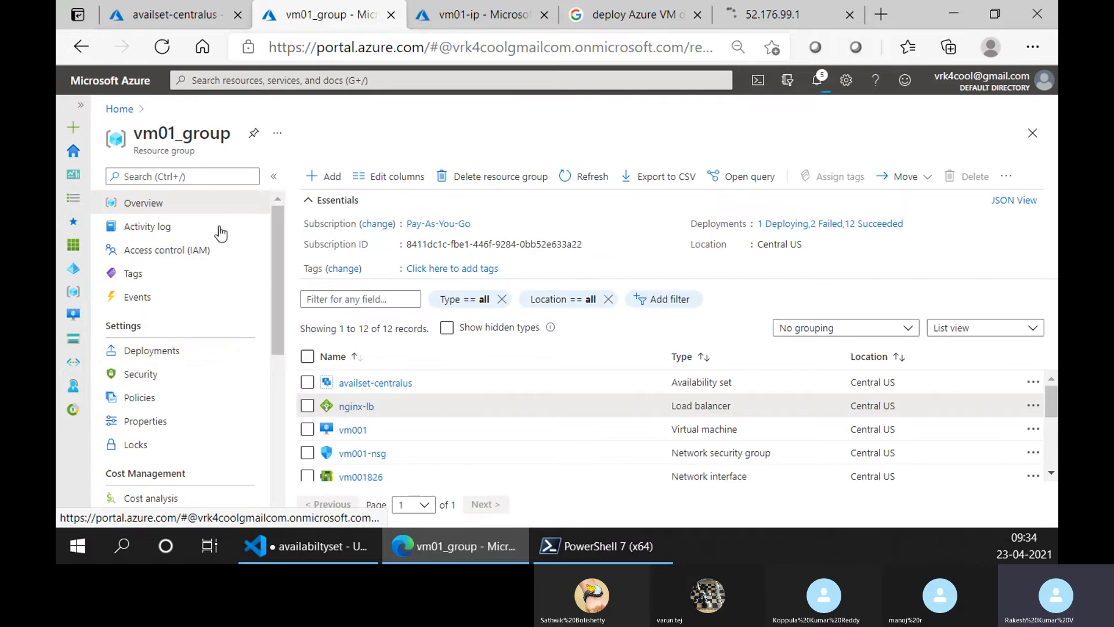
scroll(238, 365, "down", 3)
left_click(351, 406)
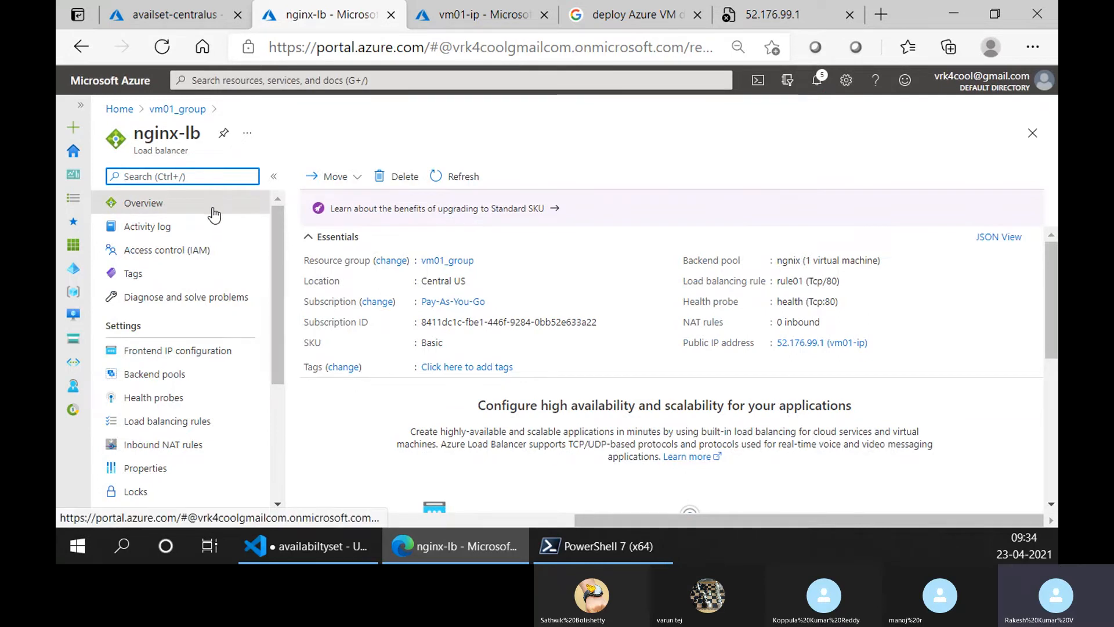
Open the vm001 virtual machine from vm01_group and copy its public IP address.
left_click(166, 110)
scroll(361, 403, "down", 2)
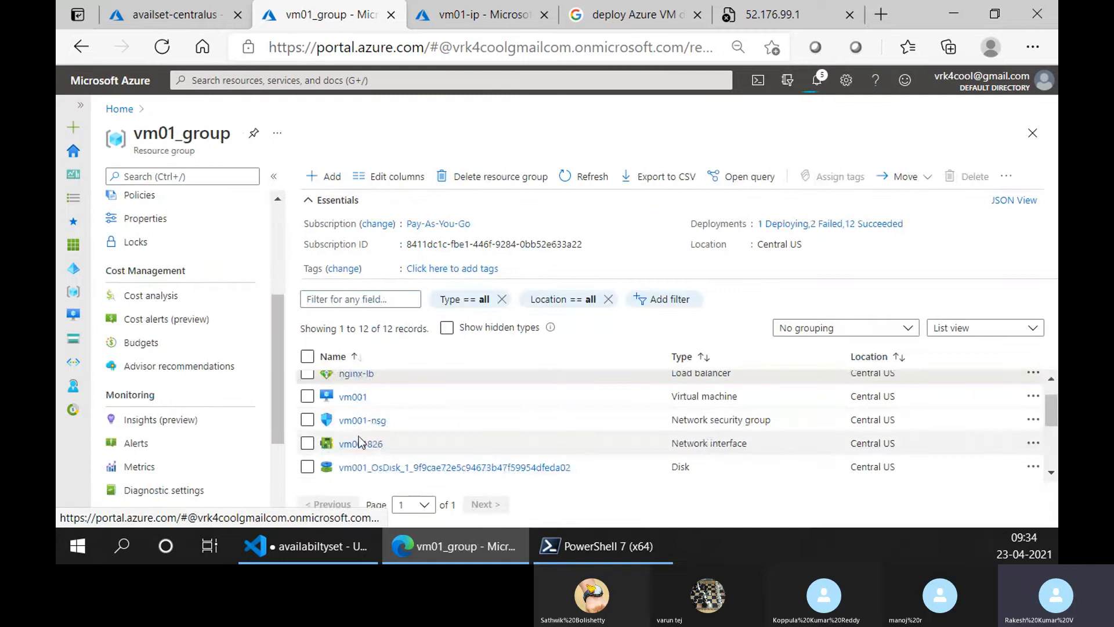
left_click(355, 398)
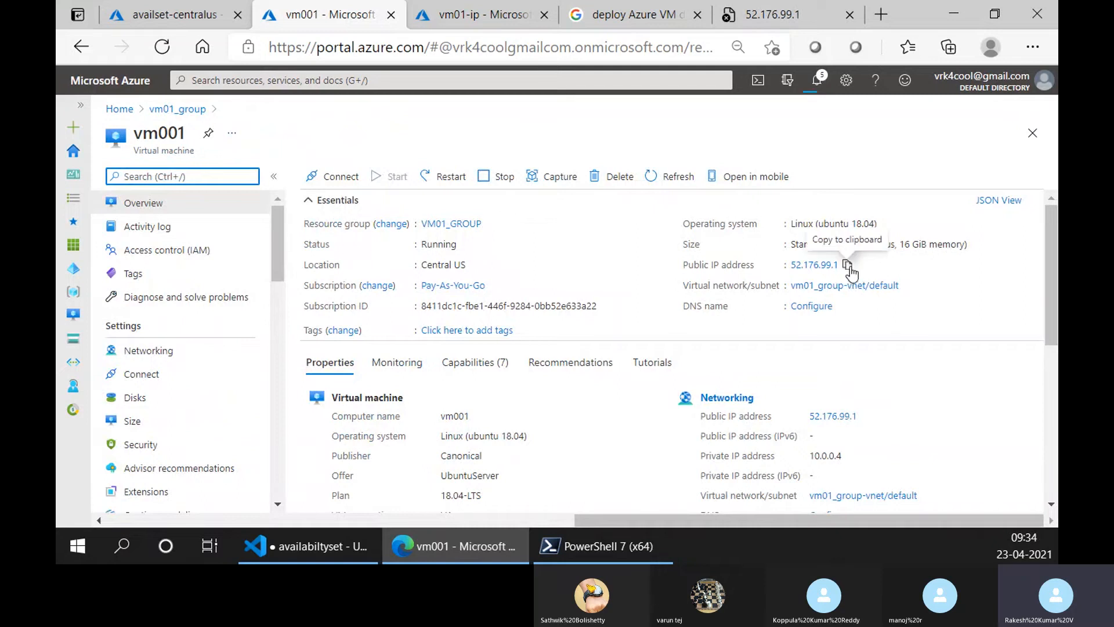
left_click(848, 266)
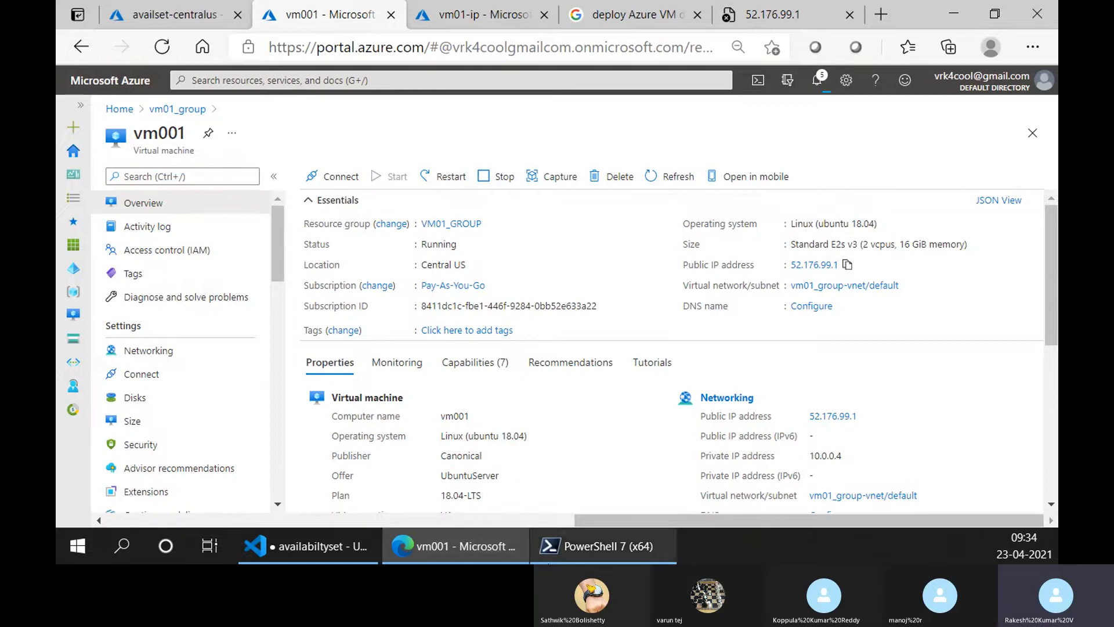
Switch to PowerShell 7, begin an ssh command at the prompt, and return to the Azure portal.
left_click(549, 557)
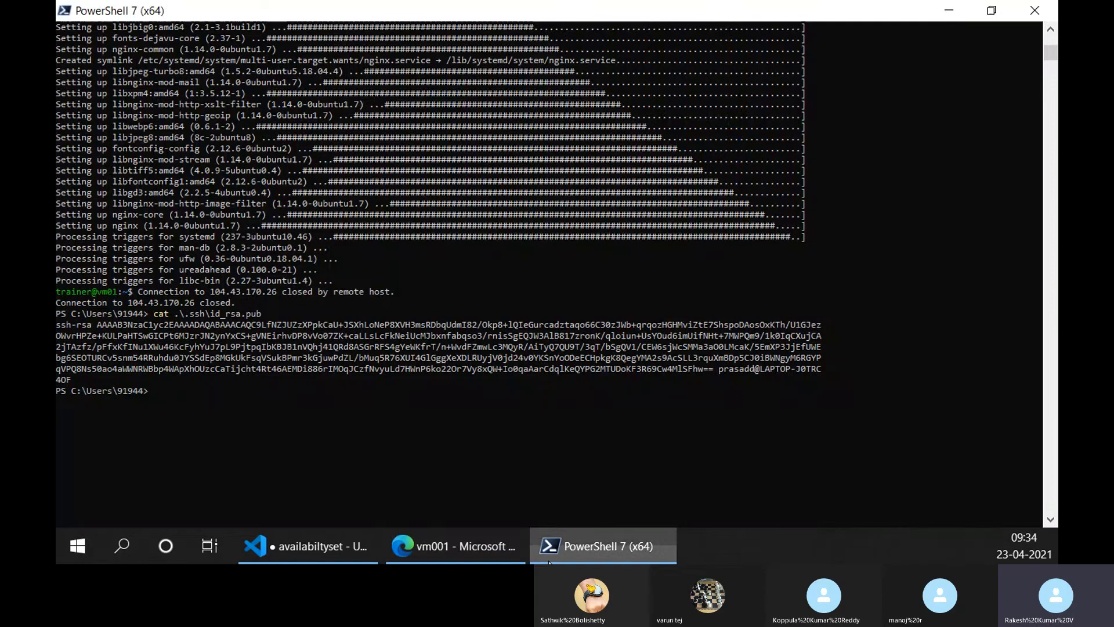
type("ssh")
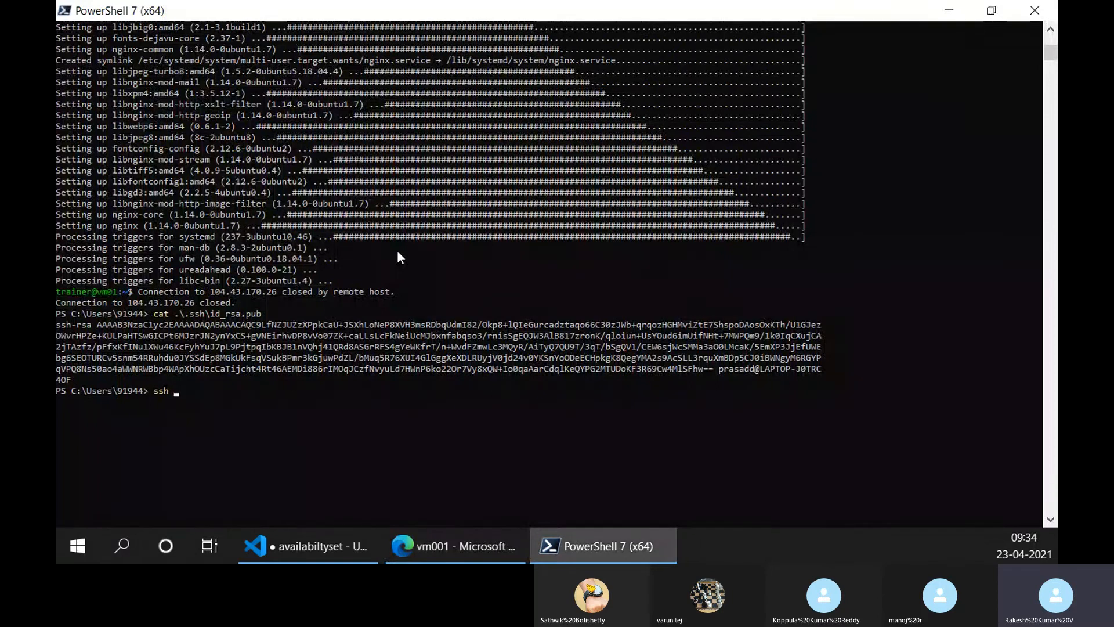
key("alt+Tab")
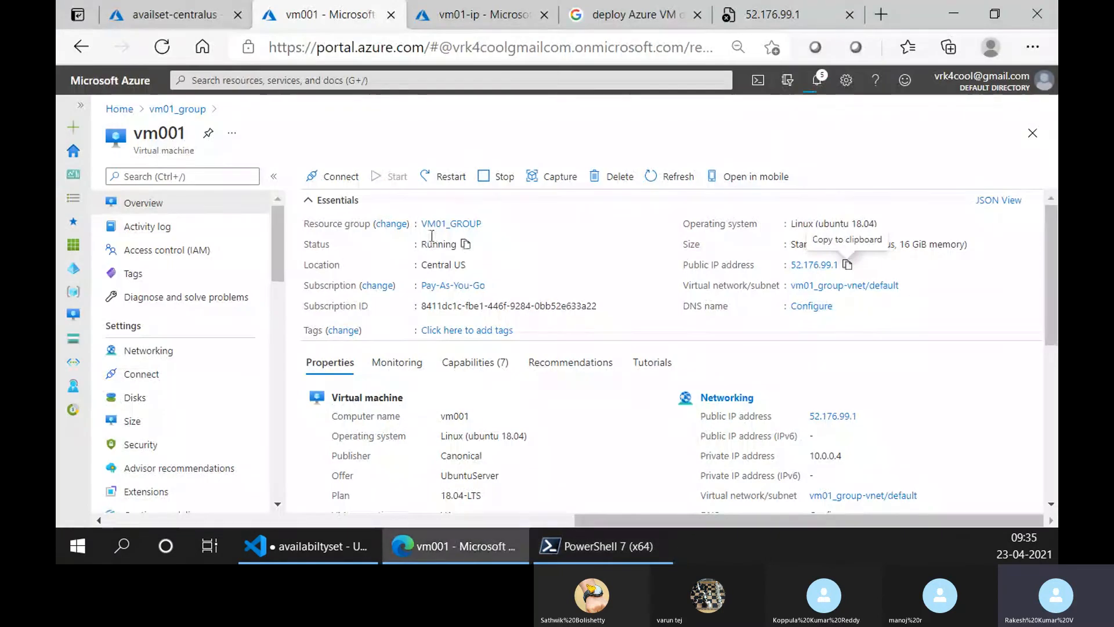
Open nginx-lb from the portal's recent resources and review its load balancing rules.
left_click(504, 7)
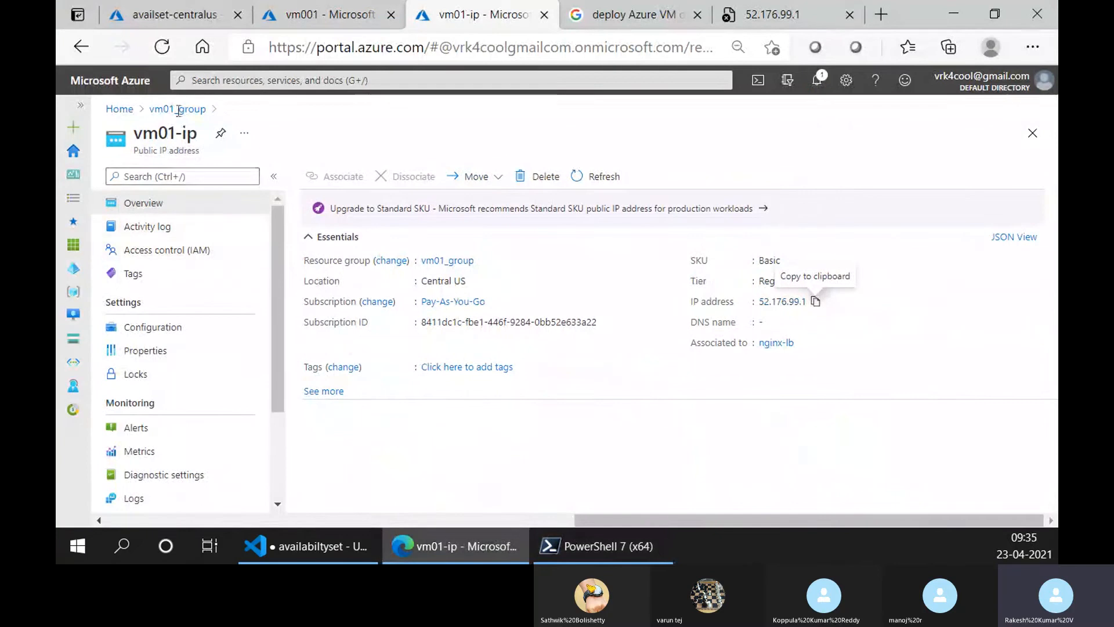
left_click(119, 110)
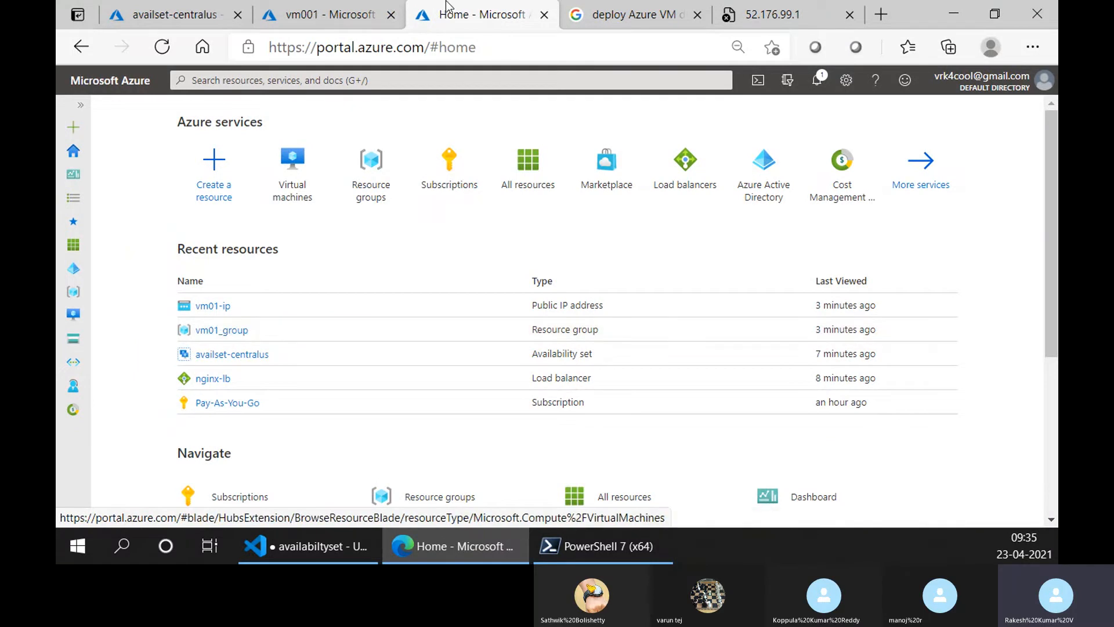
left_click(328, 15)
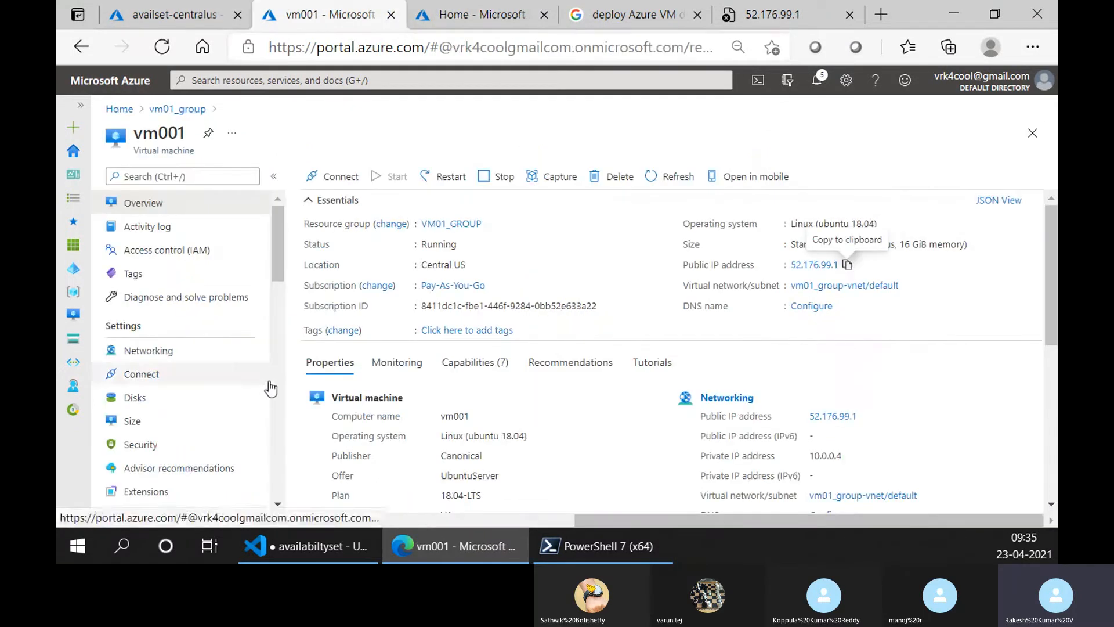
key("ctrl+Tab")
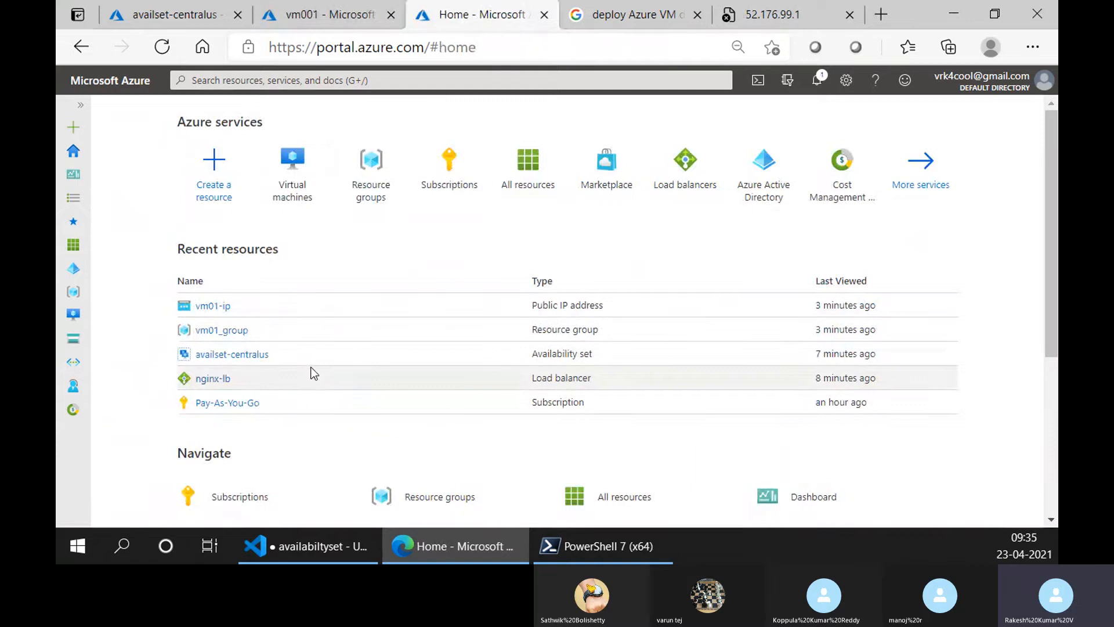
left_click(204, 380)
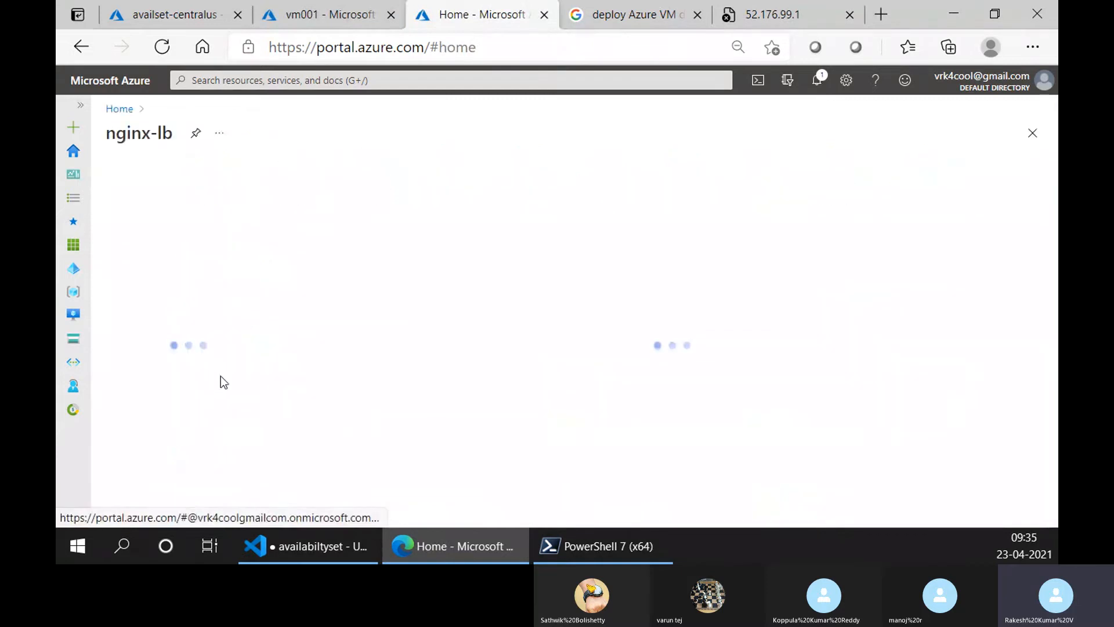
scroll(212, 400, "down", 2)
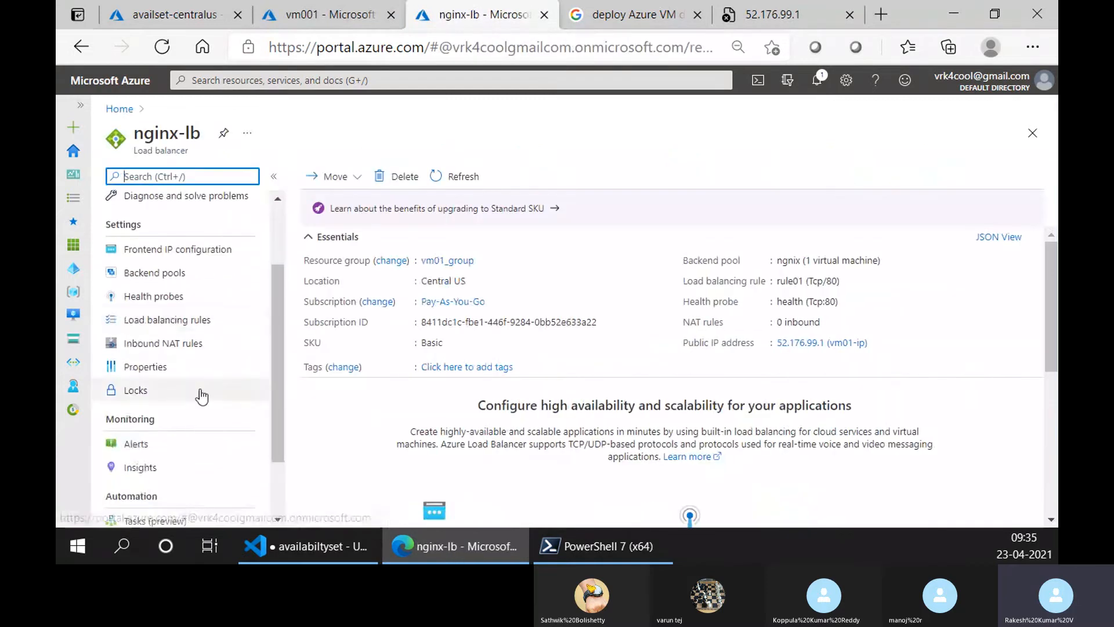
left_click(206, 325)
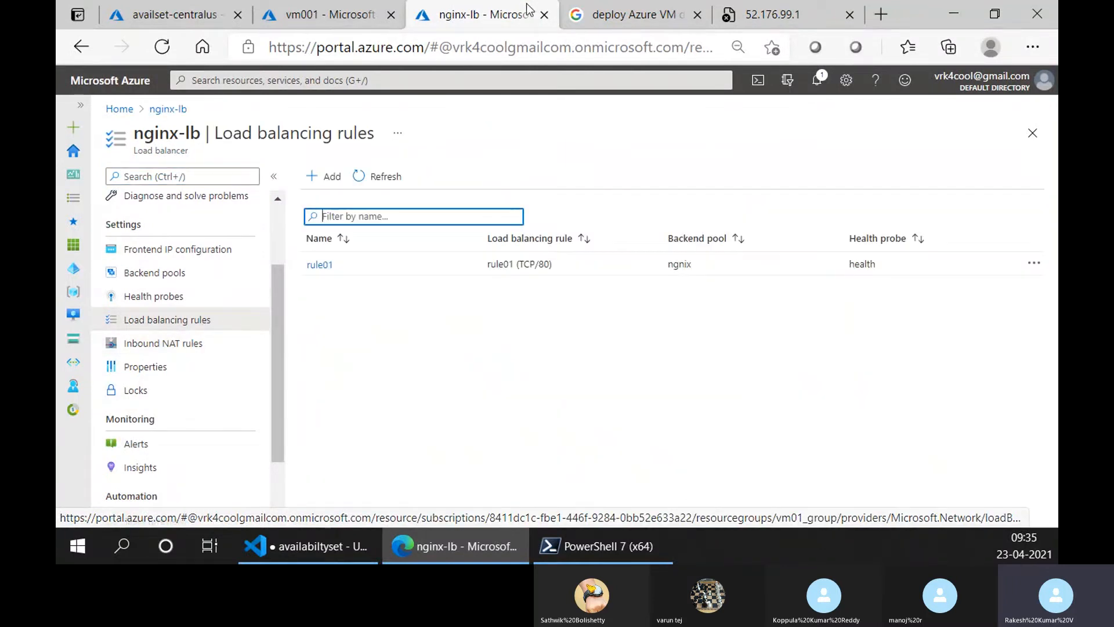
Refresh the vm01_group resource list and reopen the vm001 overview to check its details.
left_click(325, 15)
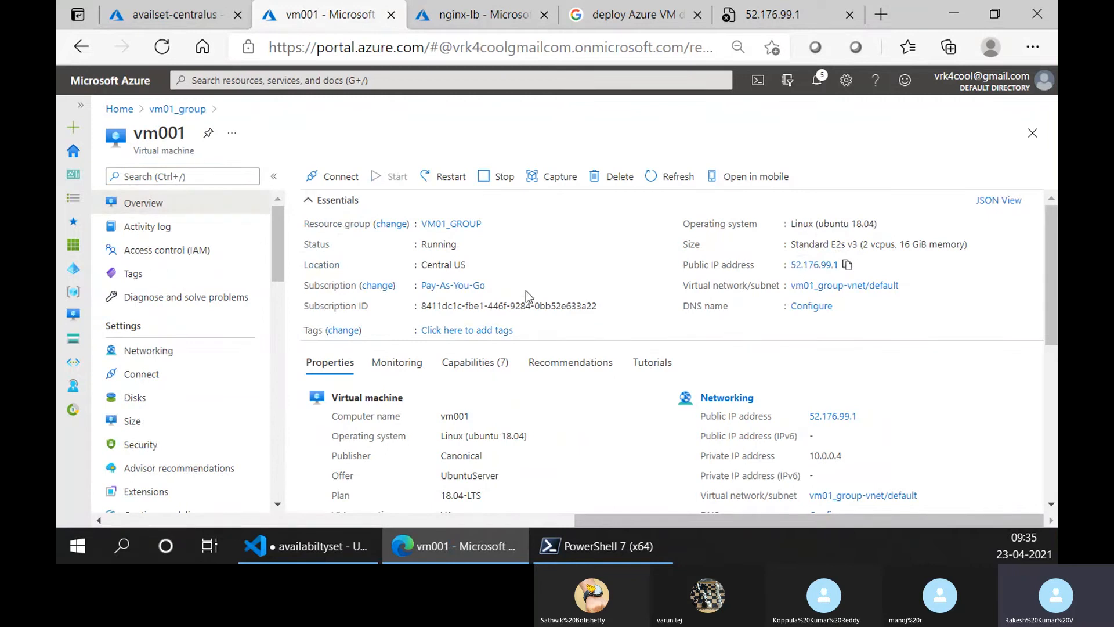
left_click(177, 109)
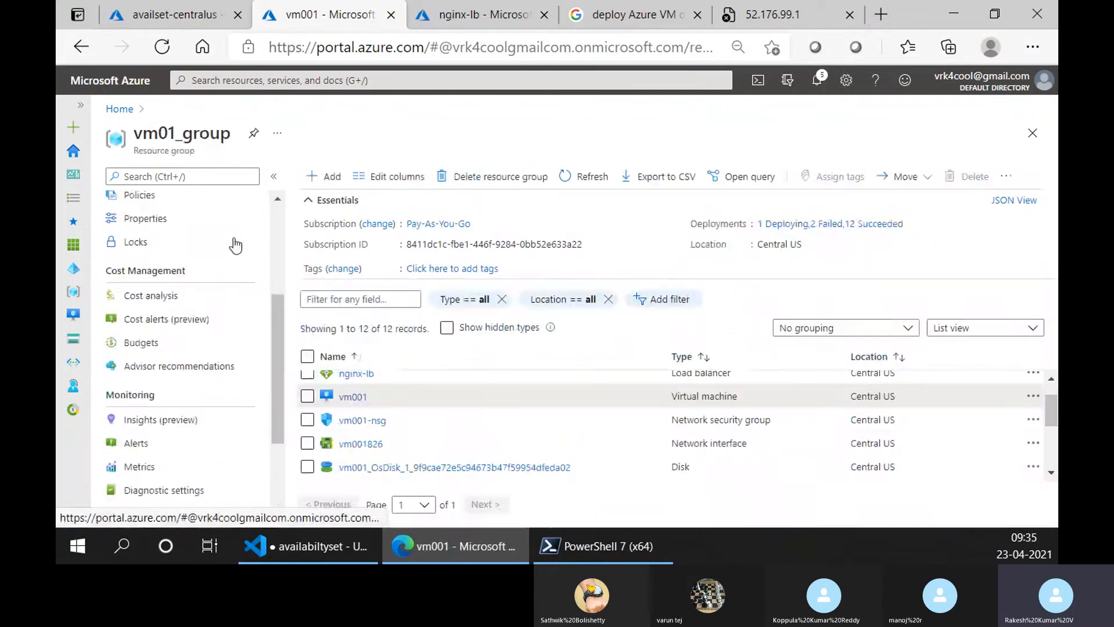
left_click(593, 177)
left_click(352, 398)
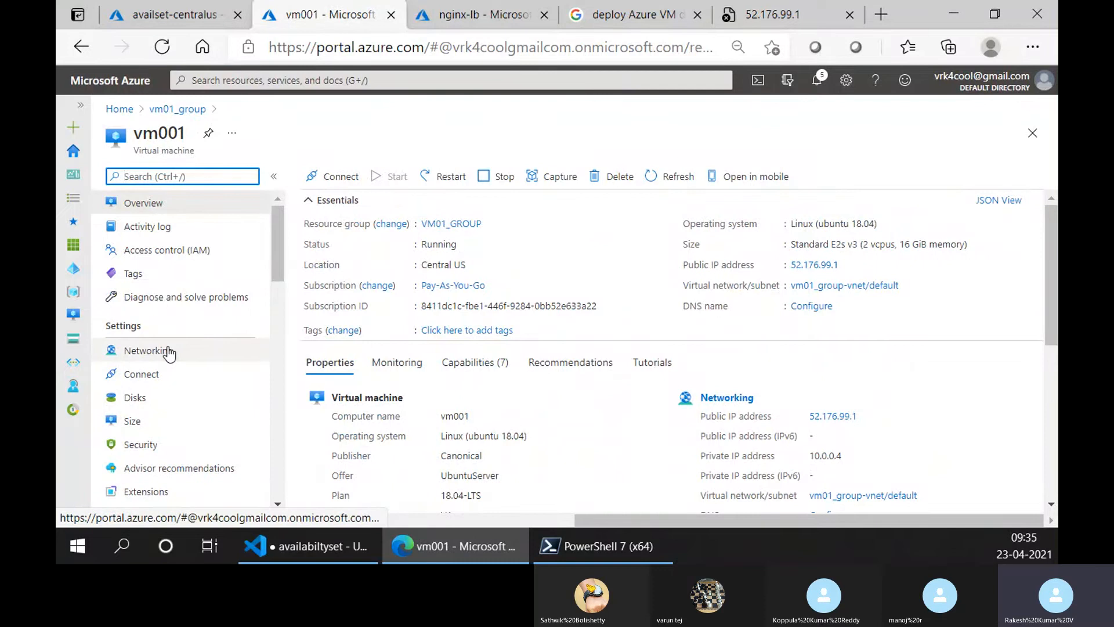
Look through the vm01_group resources and examine vm001's networking settings and inbound port rules.
left_click(184, 110)
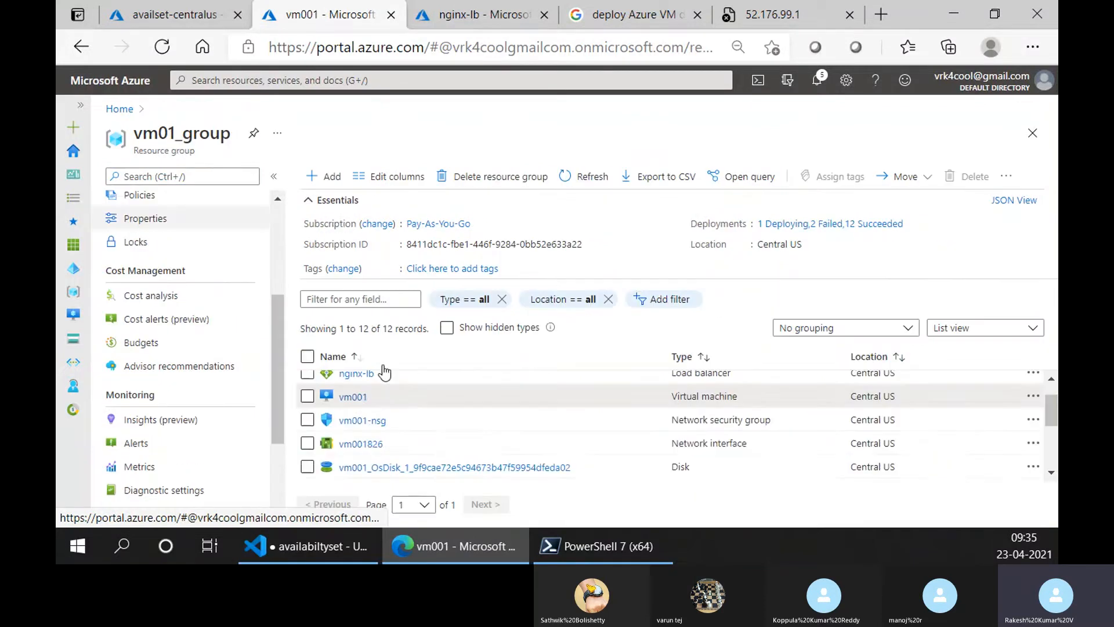
scroll(507, 432, "down", 3)
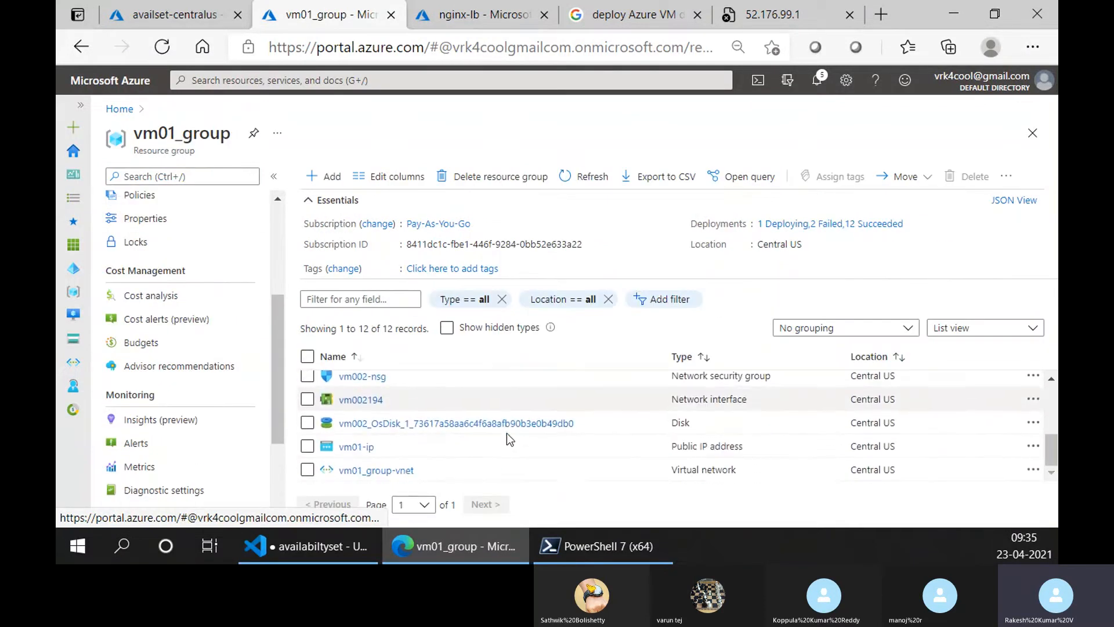
scroll(505, 418, "up", 2)
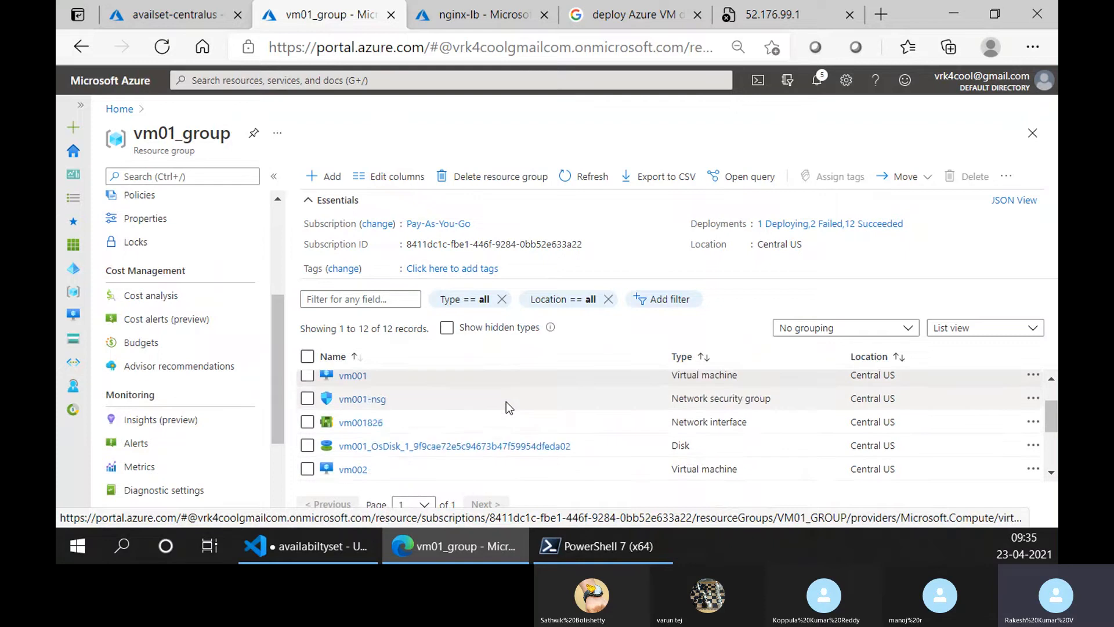
scroll(506, 401, "up", 1)
scroll(507, 404, "down", 1)
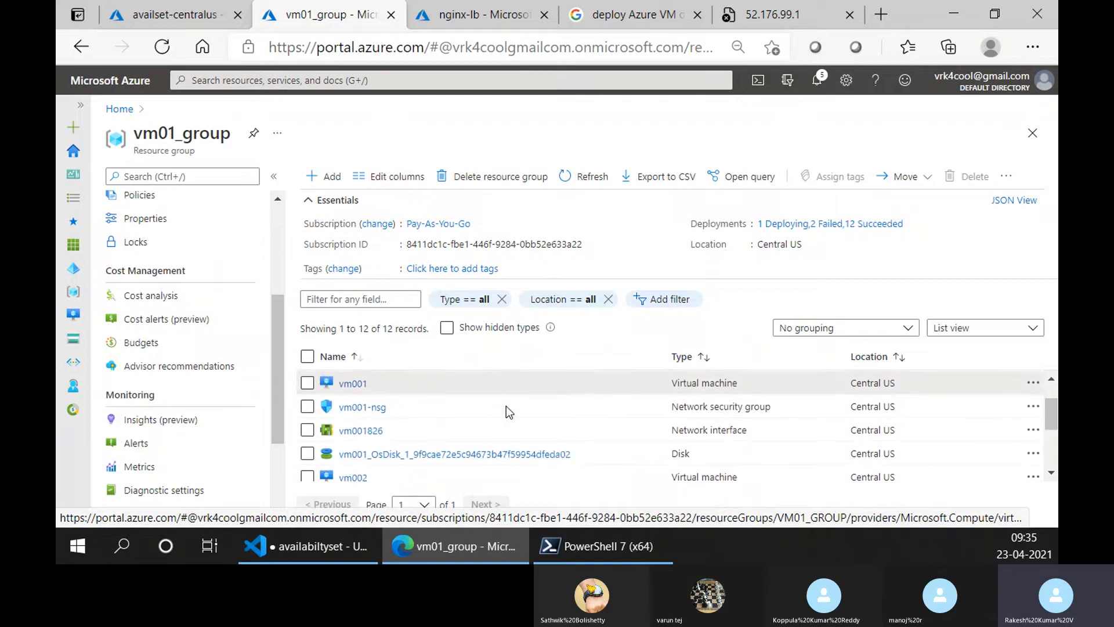
scroll(506, 405, "down", 2)
scroll(506, 406, "up", 3)
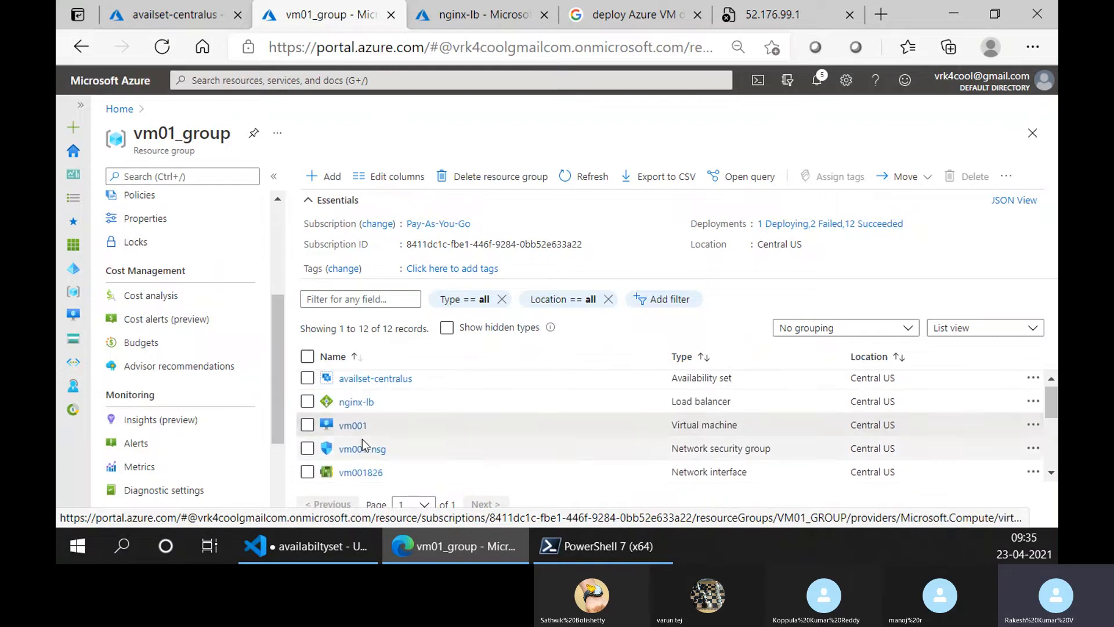
left_click(350, 425)
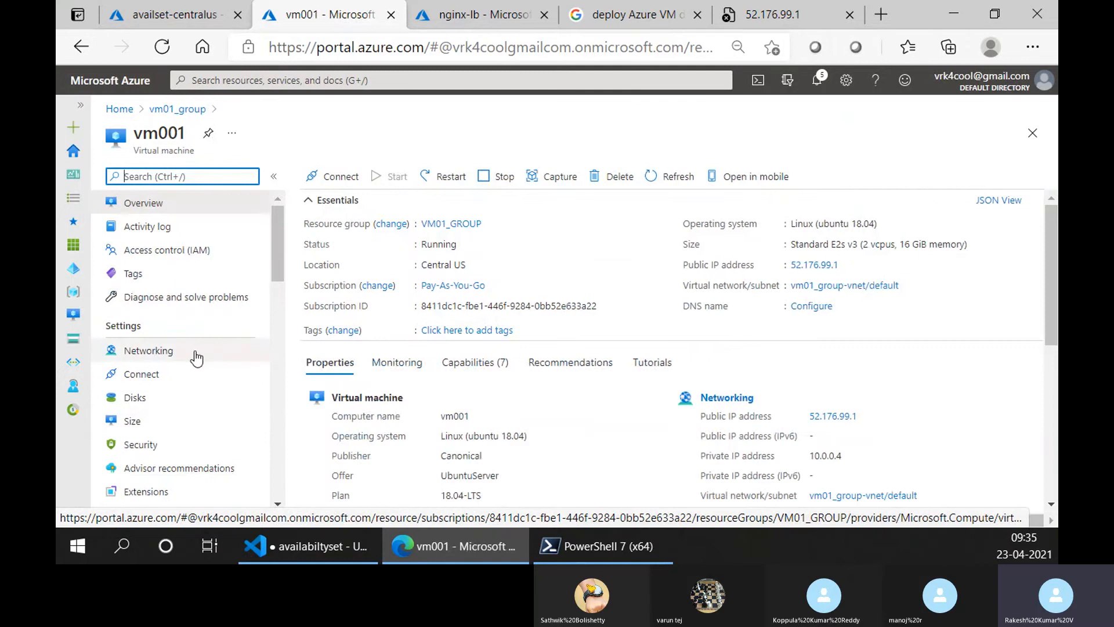
left_click(196, 355)
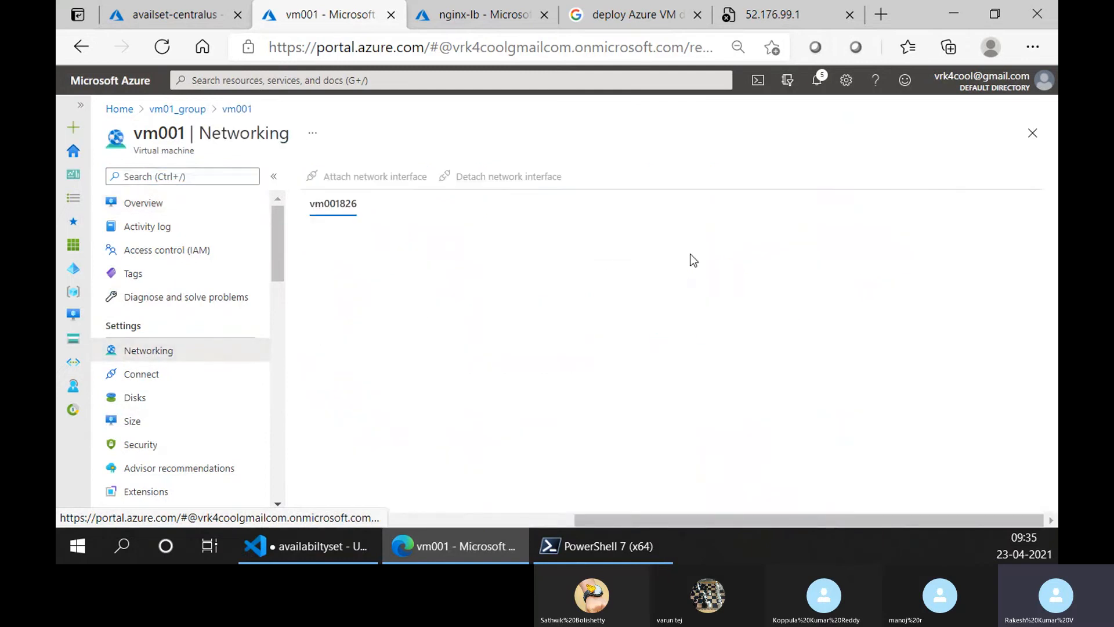
scroll(620, 397, "down", 2)
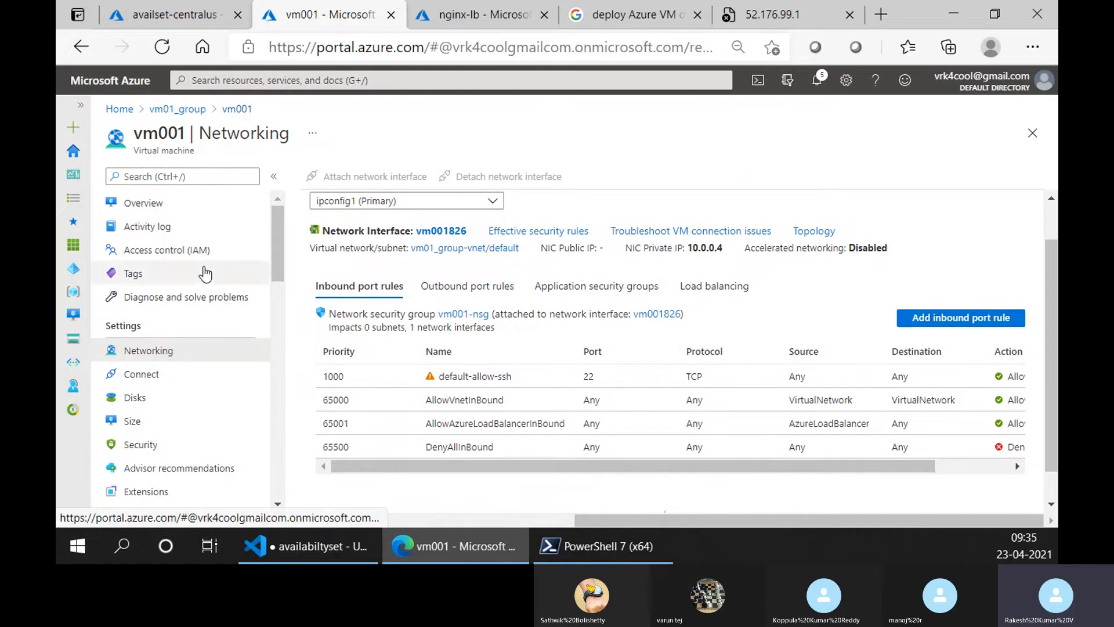
Return to vm01_group and open the vm002 virtual machine to check its public IP address.
left_click(191, 203)
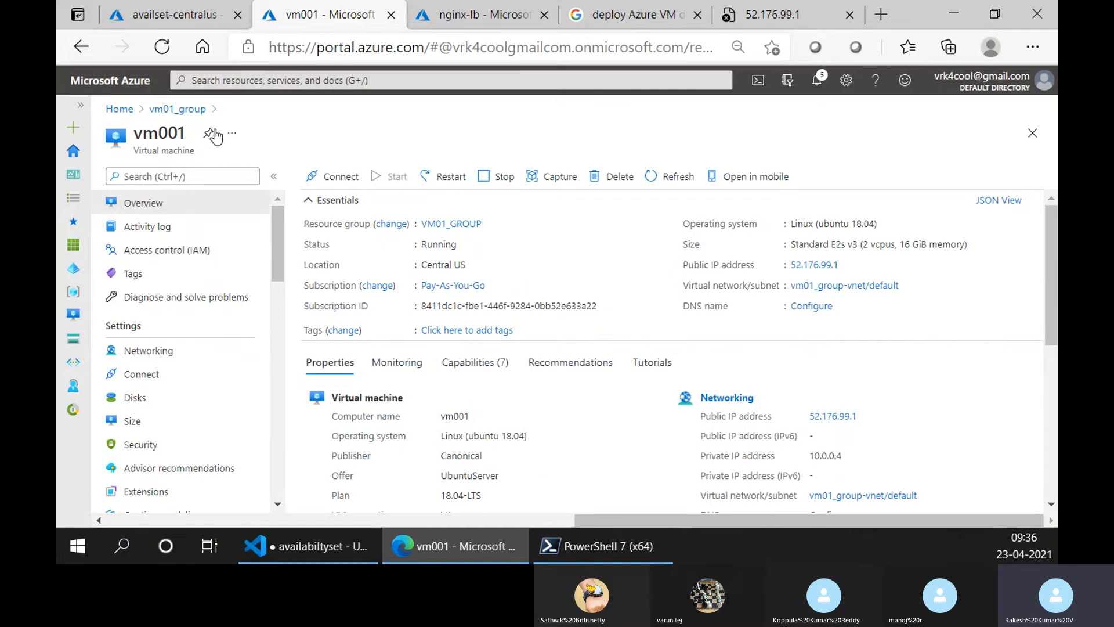
left_click(193, 110)
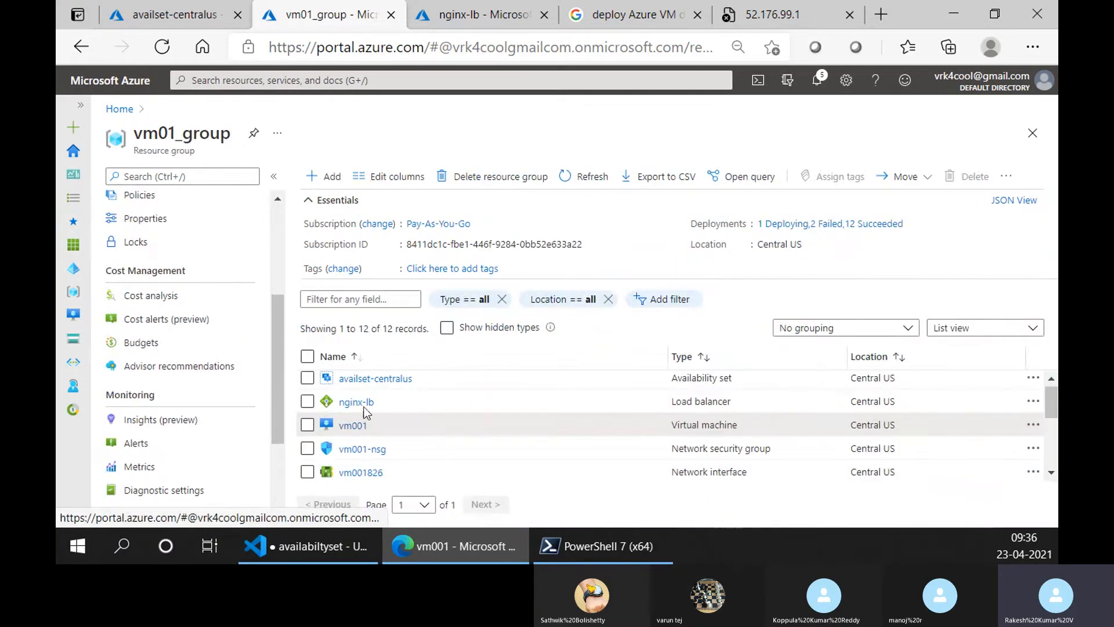
scroll(394, 415, "down", 2)
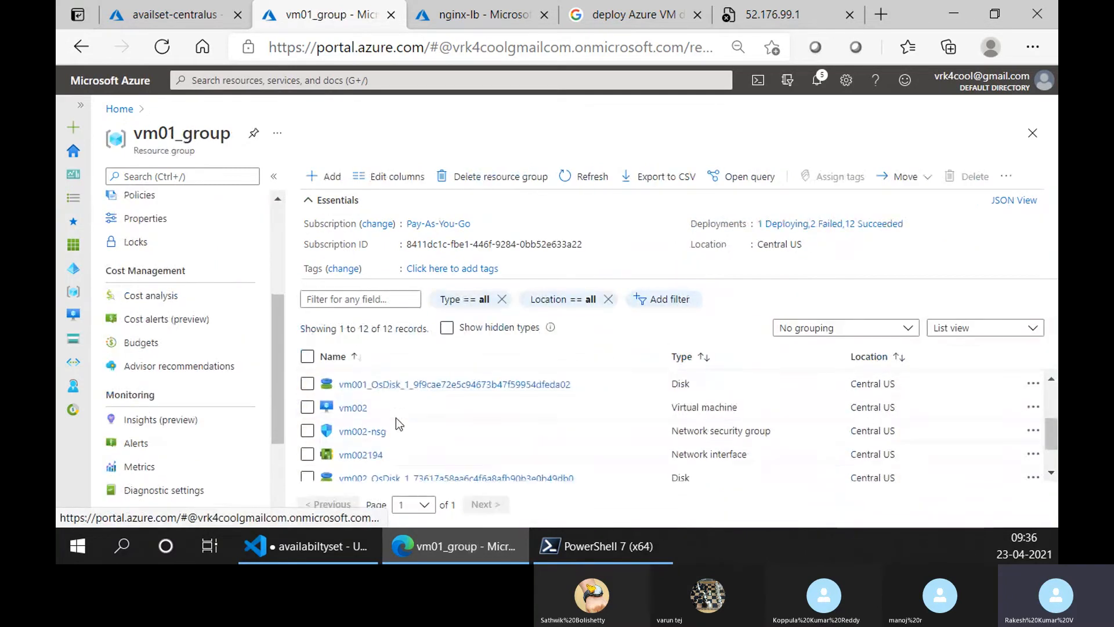
left_click(354, 408)
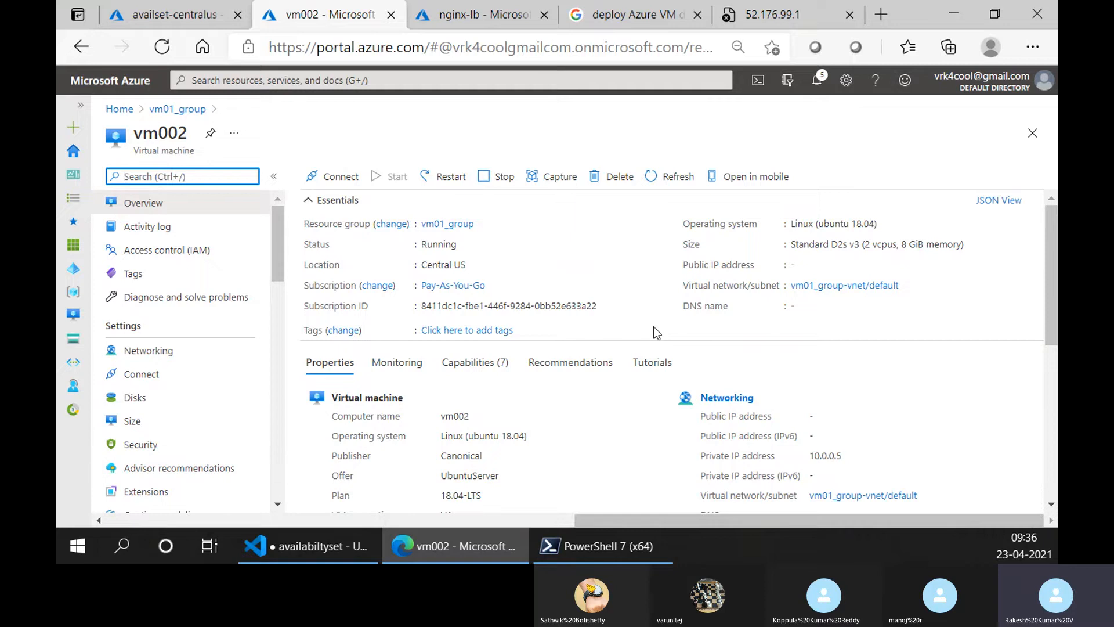
Open vm001's network interface vm001826 from its networking settings and examine the IP configurations, including the actions available for ipconfig1.
left_click(203, 110)
scroll(397, 429, "down", 2)
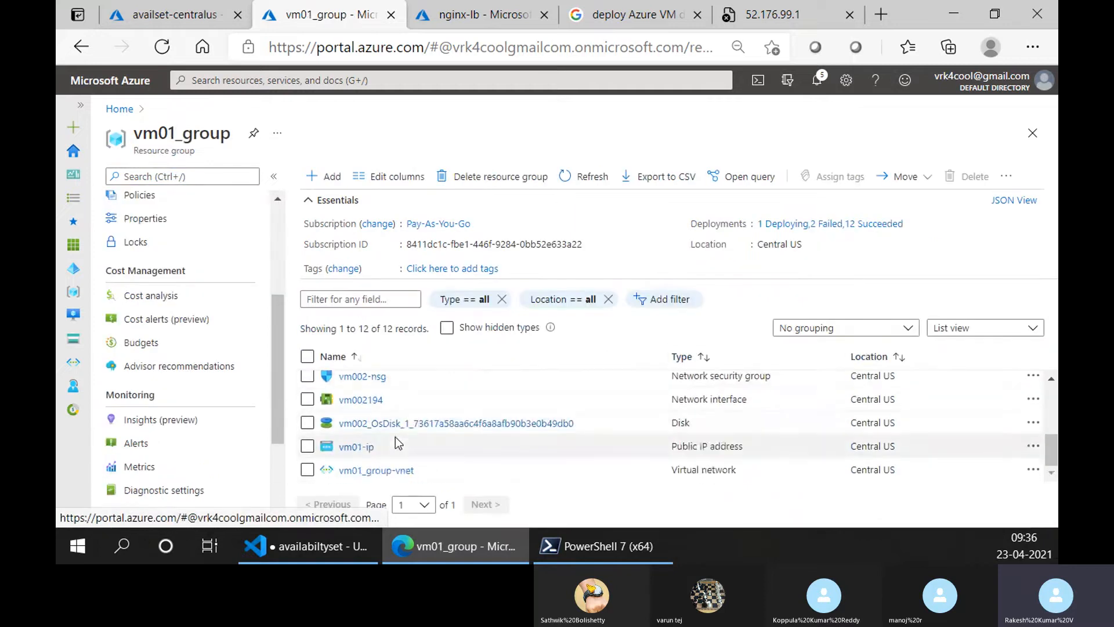
scroll(395, 443, "up", 5)
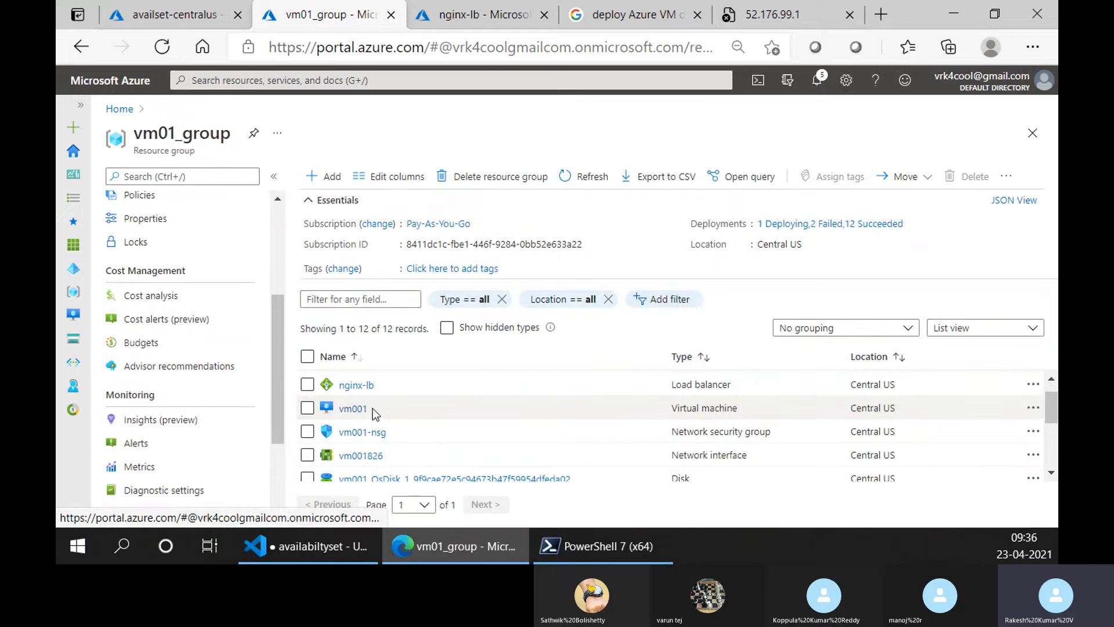
left_click(360, 409)
left_click(199, 353)
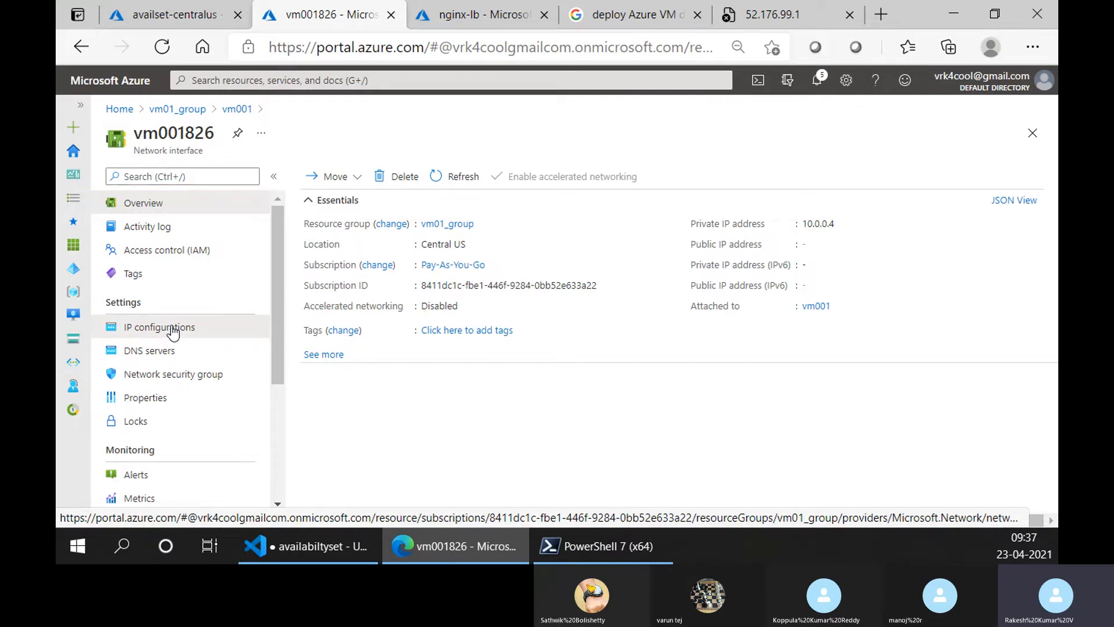
left_click(173, 329)
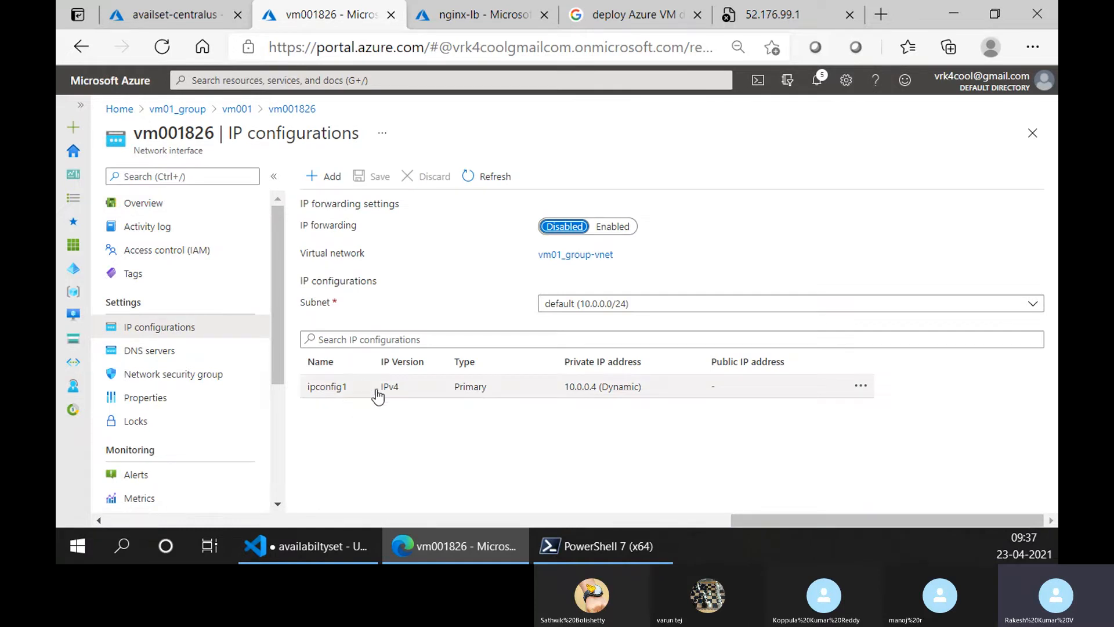
left_click(860, 386)
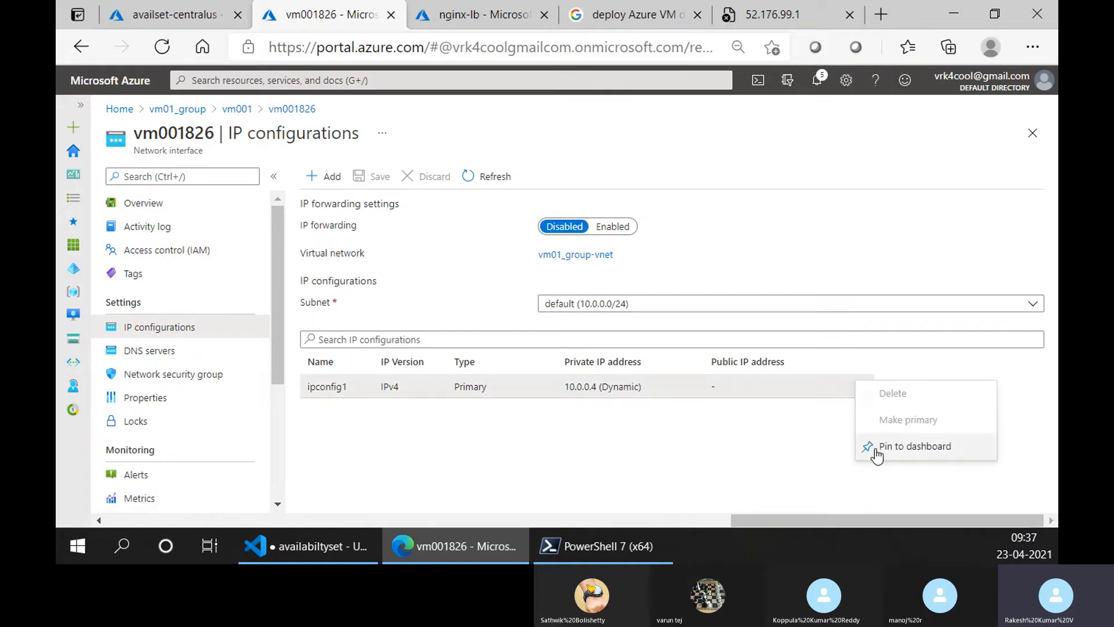
left_click(494, 342)
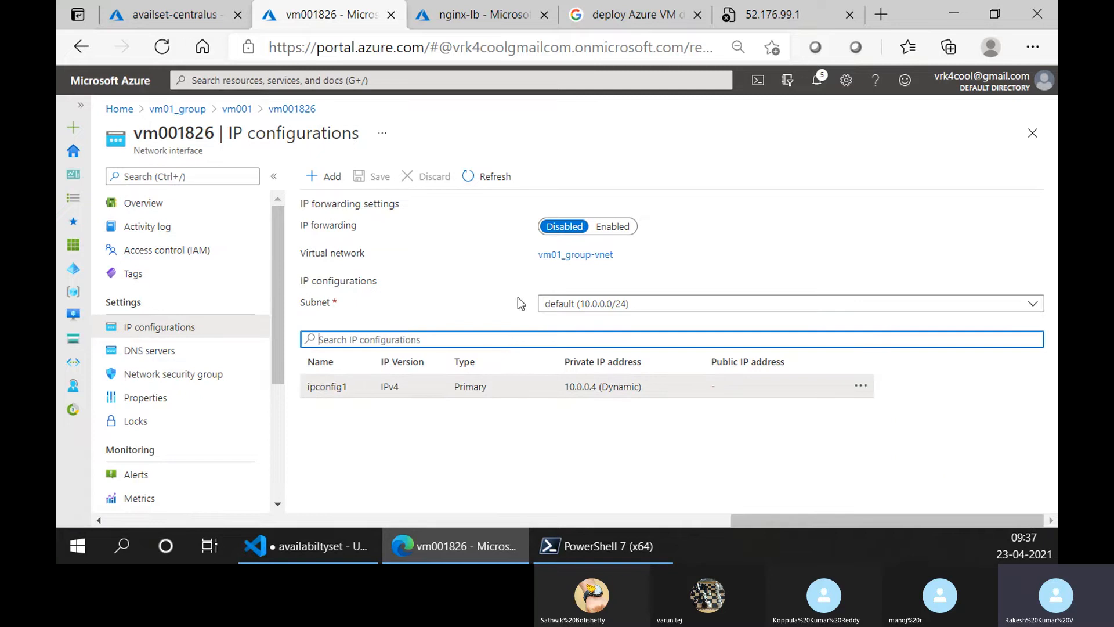
Try associating a public IP address with ipconfig1 and return to the IP configurations of vm001826.
left_click(431, 389)
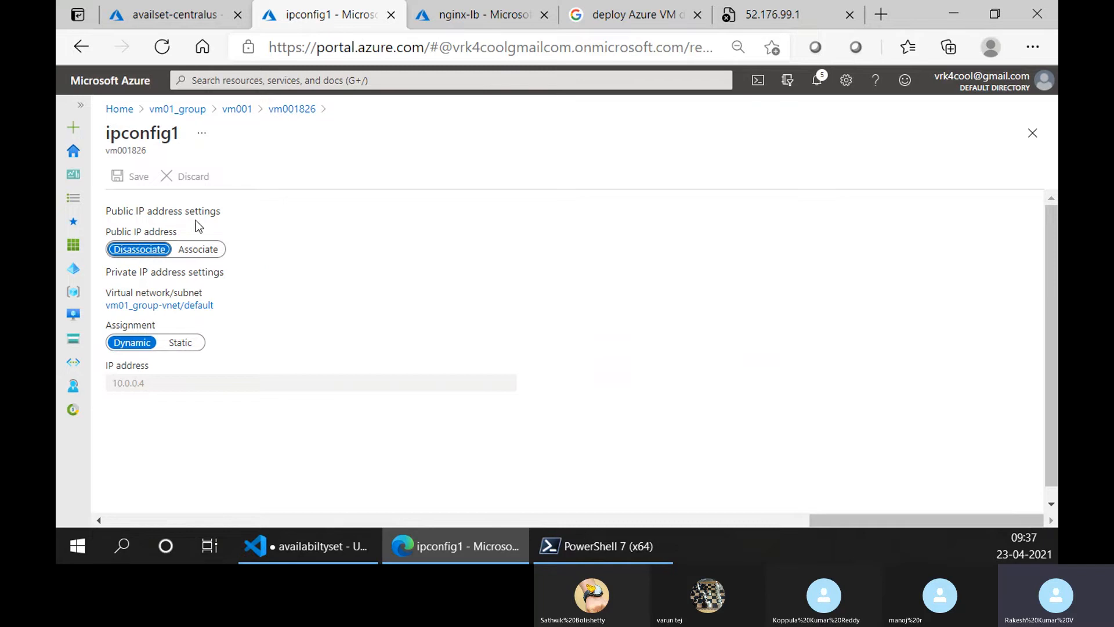
left_click(198, 249)
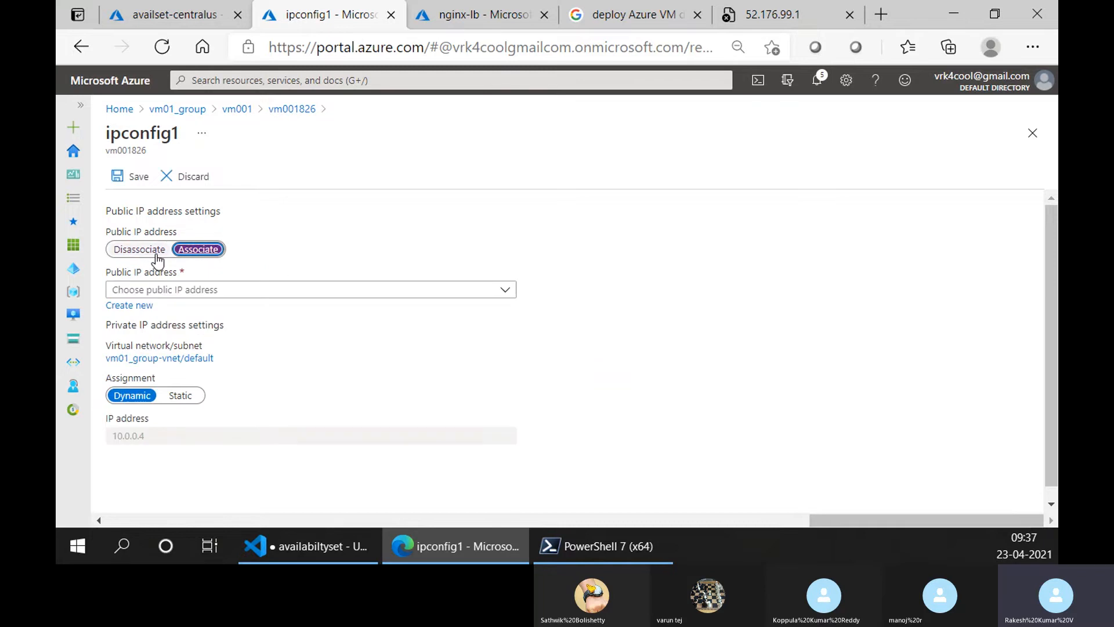
left_click(139, 249)
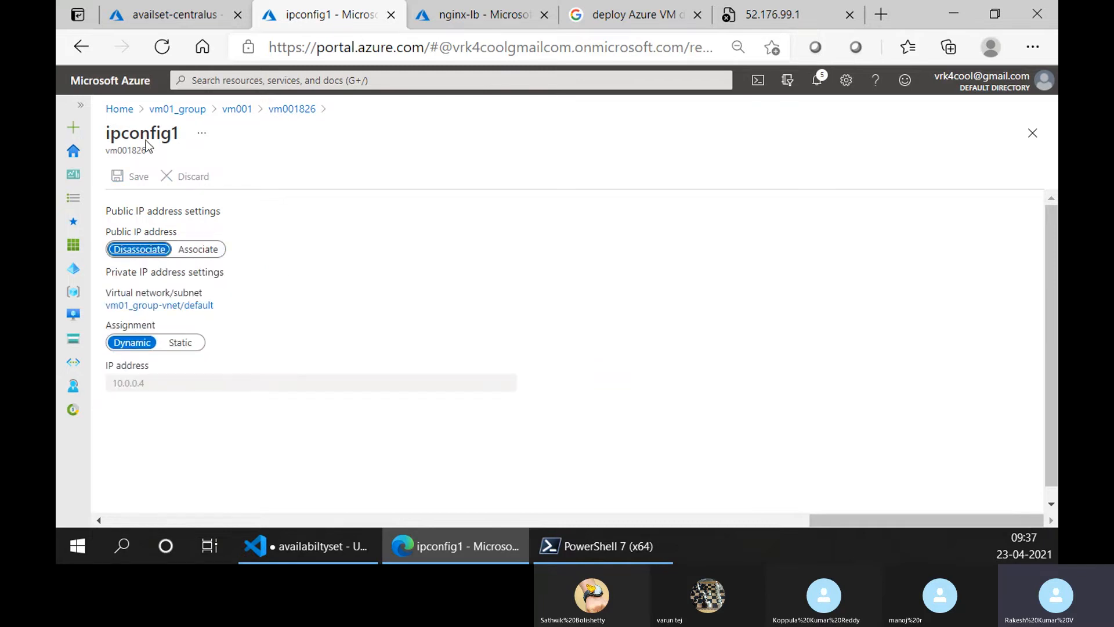
left_click(293, 110)
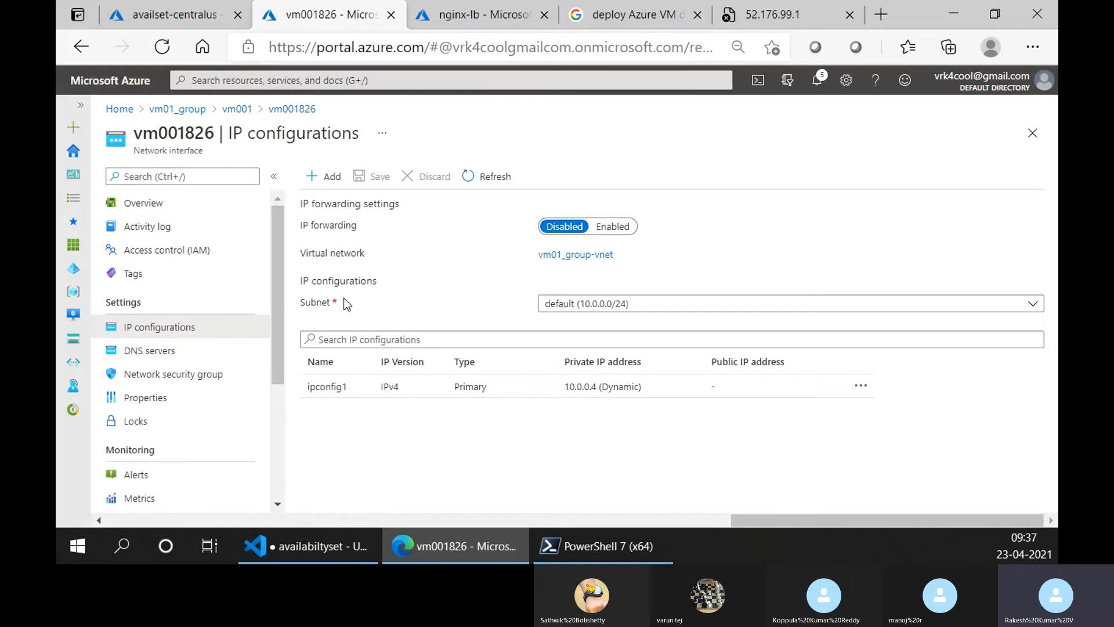
Try associating the public IP address vm01-ip with ipconfig1, set it back to Disassociate, and return to vm001826's IP configurations.
left_click(342, 386)
left_click(198, 249)
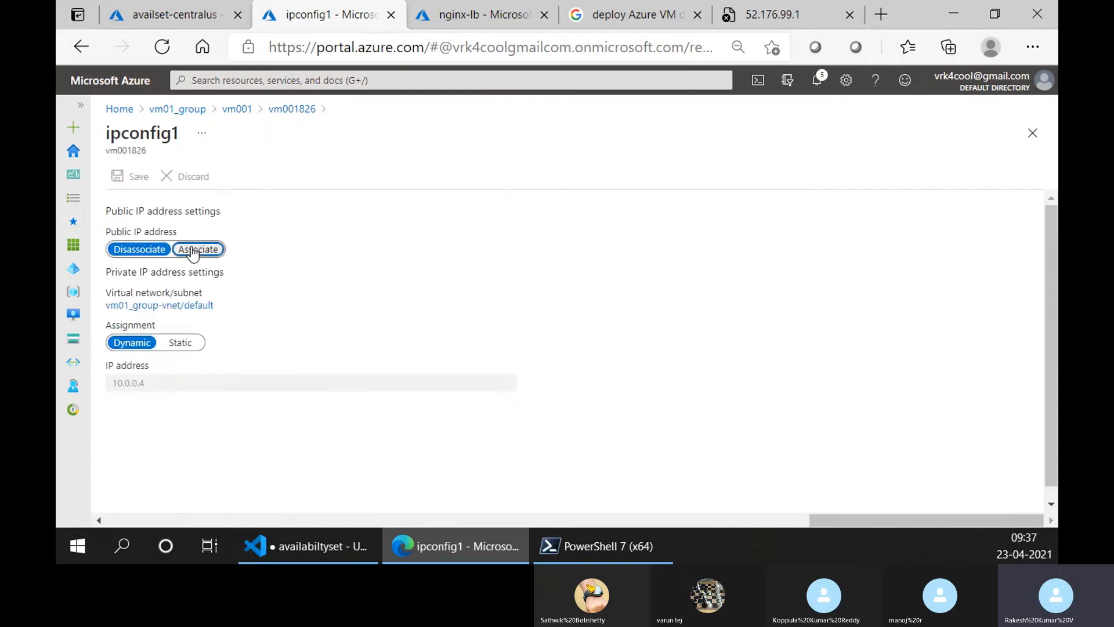
left_click(198, 290)
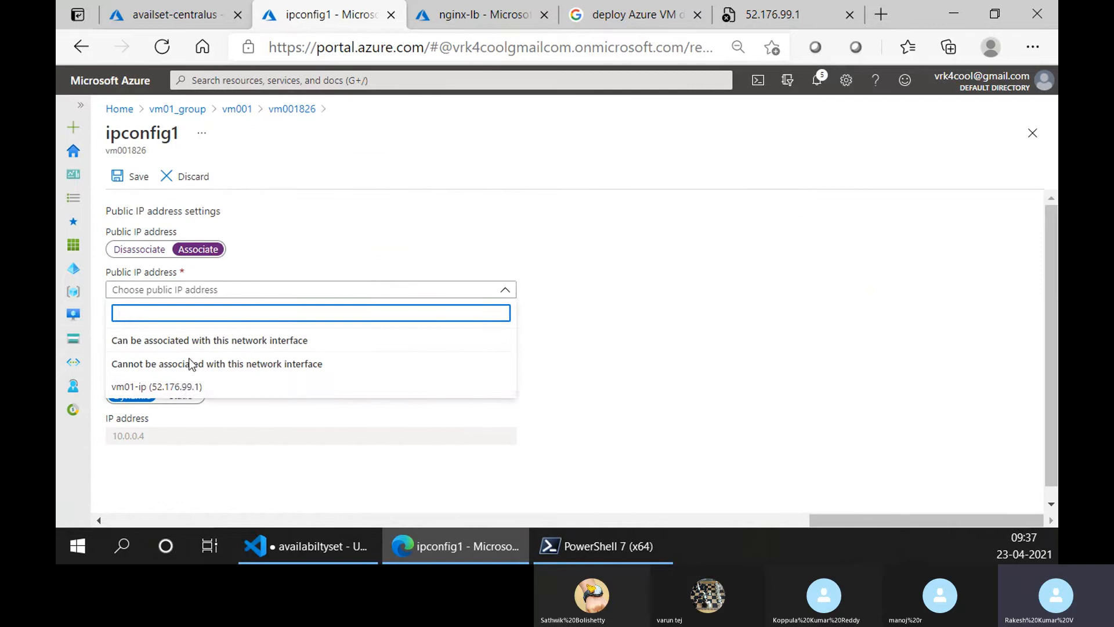
left_click(187, 386)
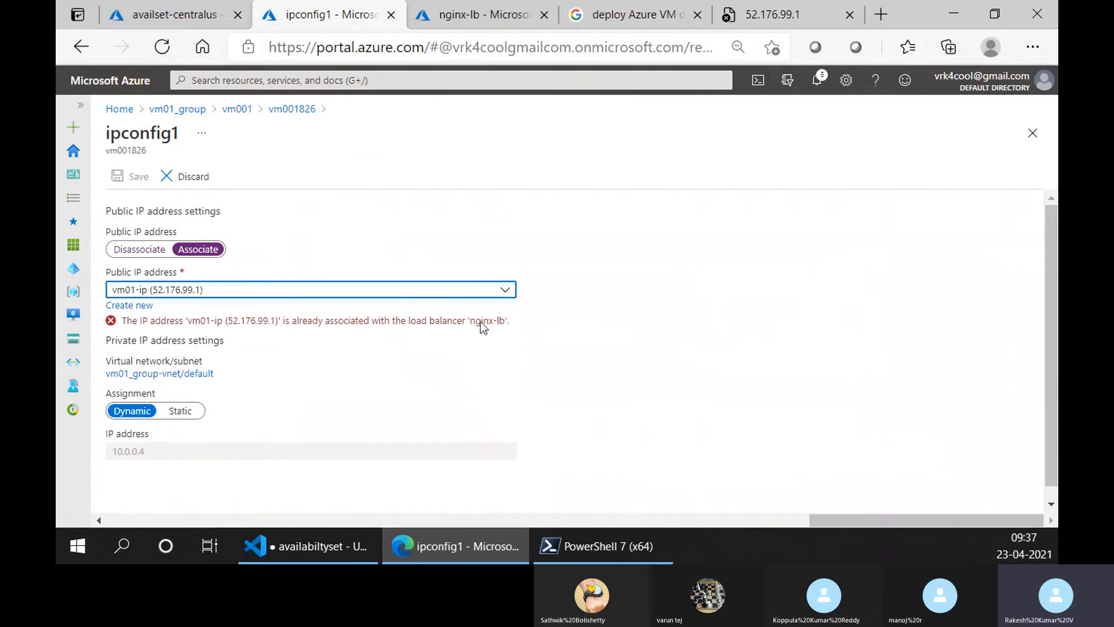
left_click(139, 251)
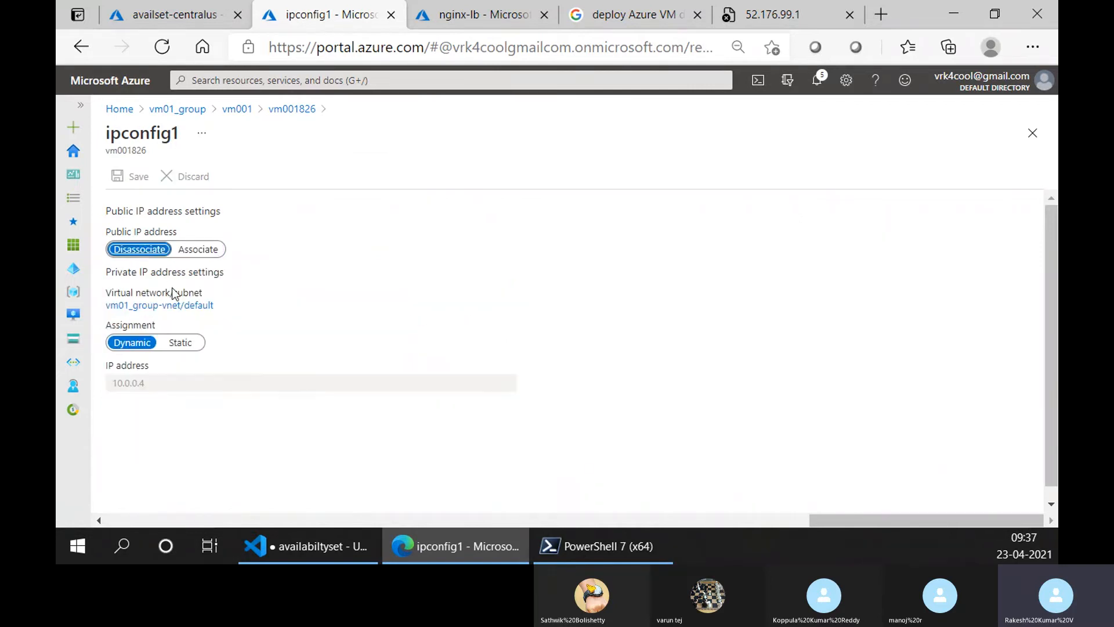
left_click(291, 109)
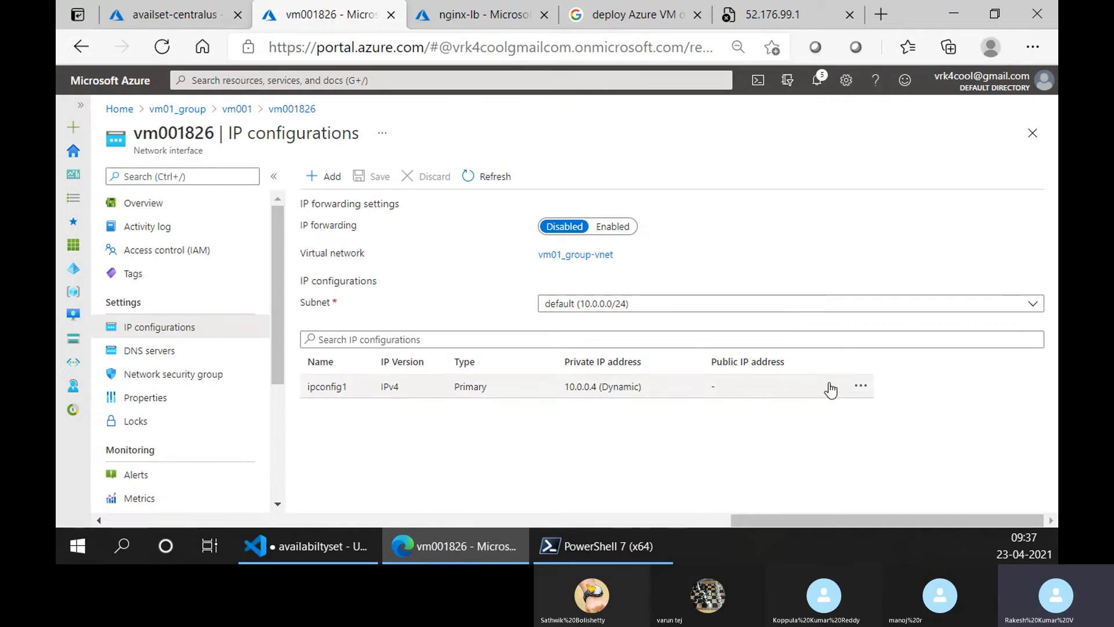
Try switching ipconfig1's private IP assignment to Static, restore Dynamic, and return to vm001826's IP configurations.
left_click(861, 386)
left_click(771, 390)
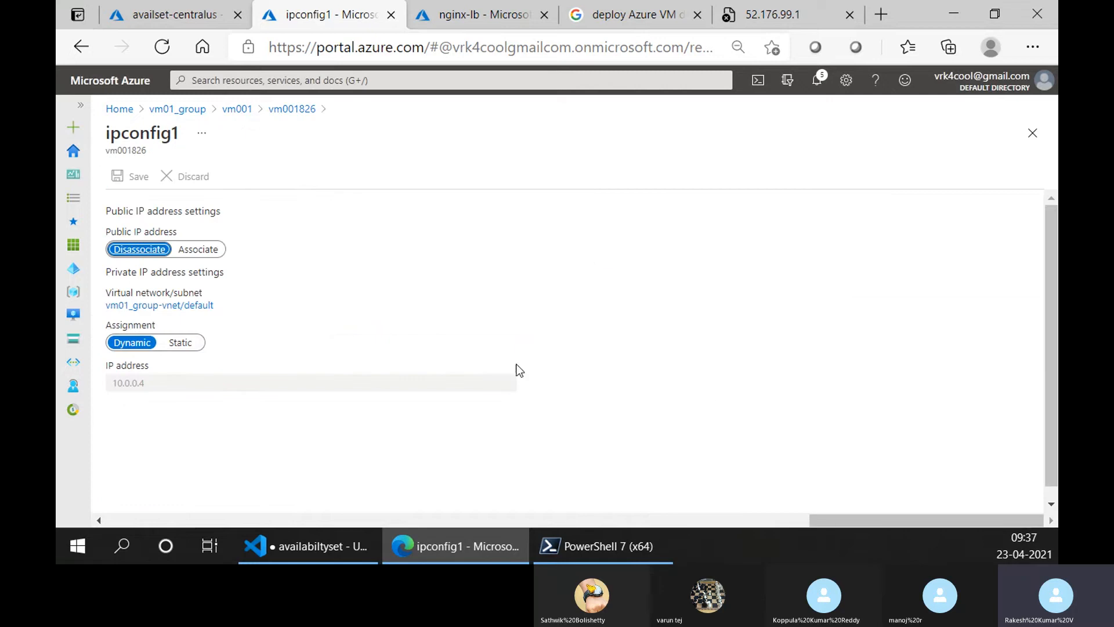
left_click(180, 345)
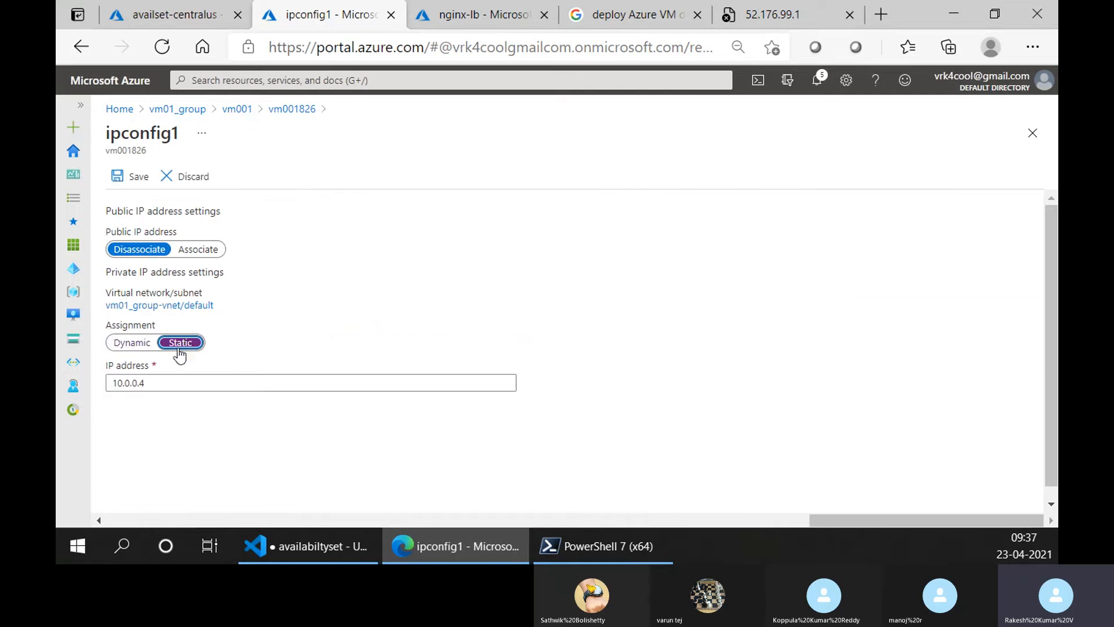
left_click(128, 343)
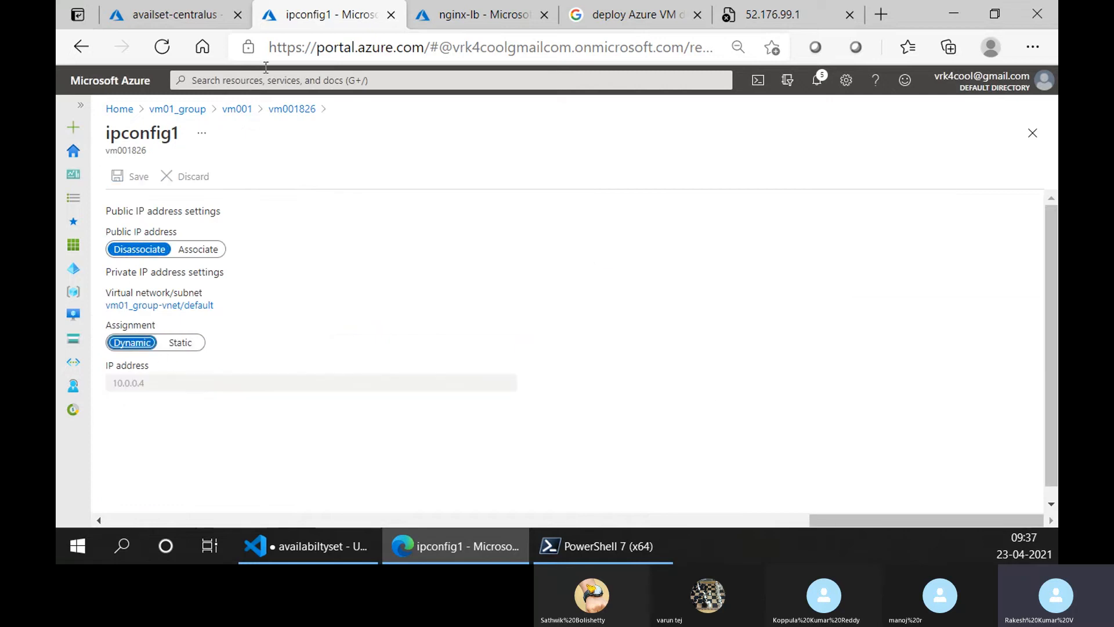
left_click(288, 111)
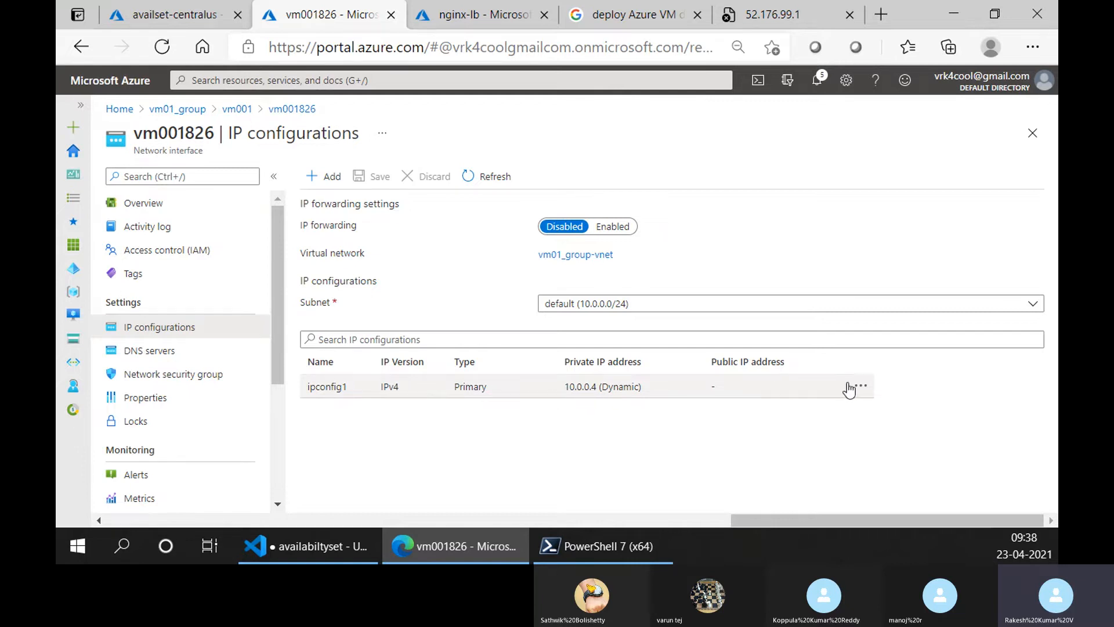
Check ipconfig1's public IP address settings again and review the overview and IP configurations of vm001826.
left_click(701, 395)
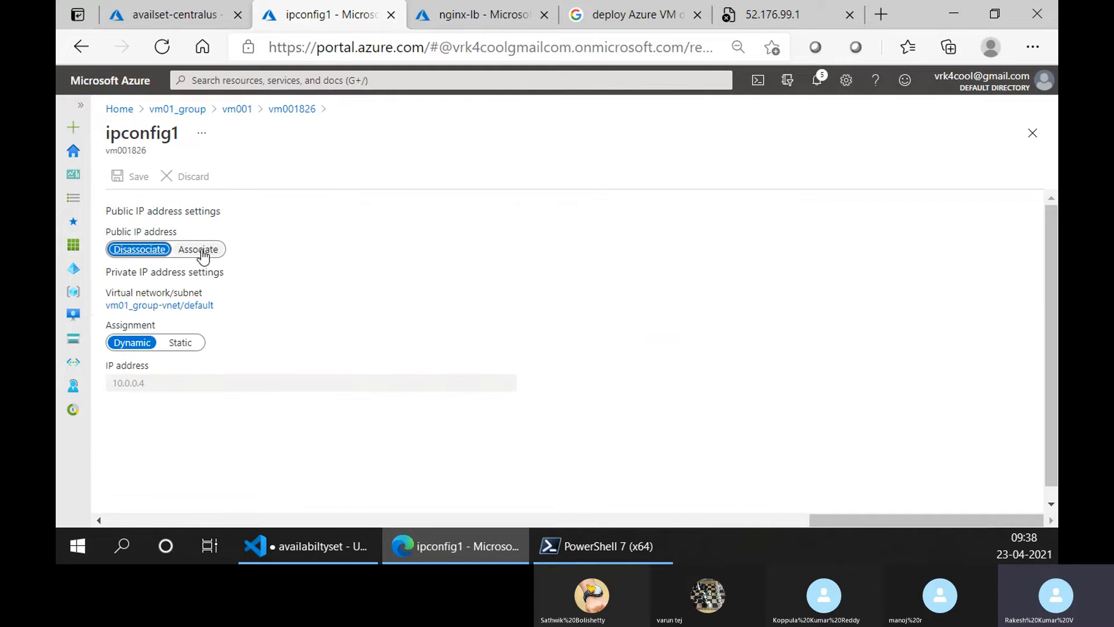
left_click(289, 110)
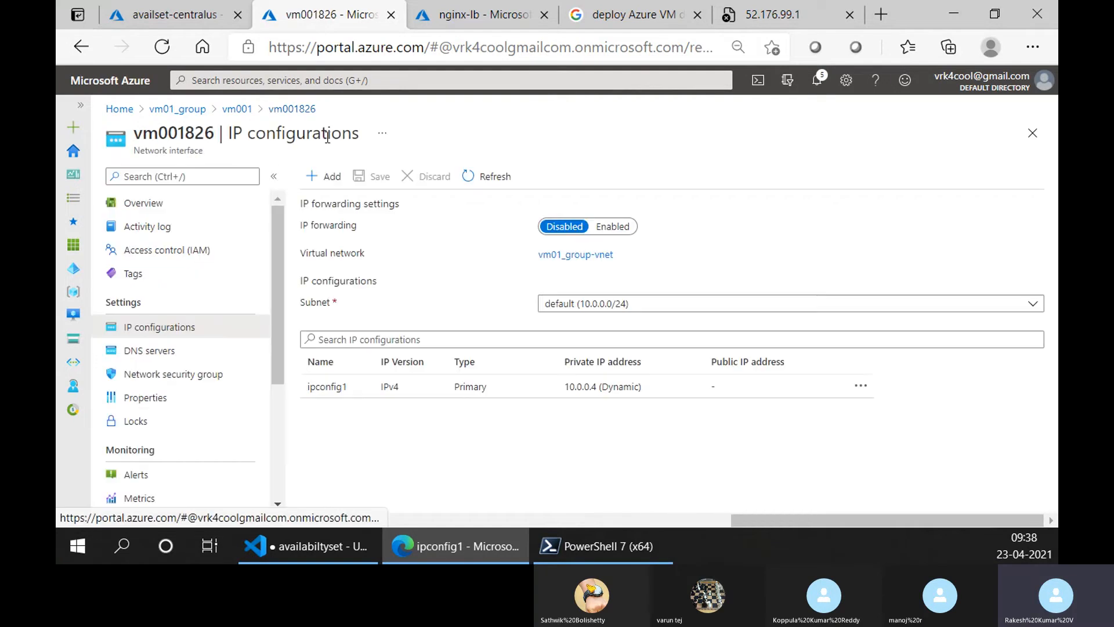
left_click(292, 110)
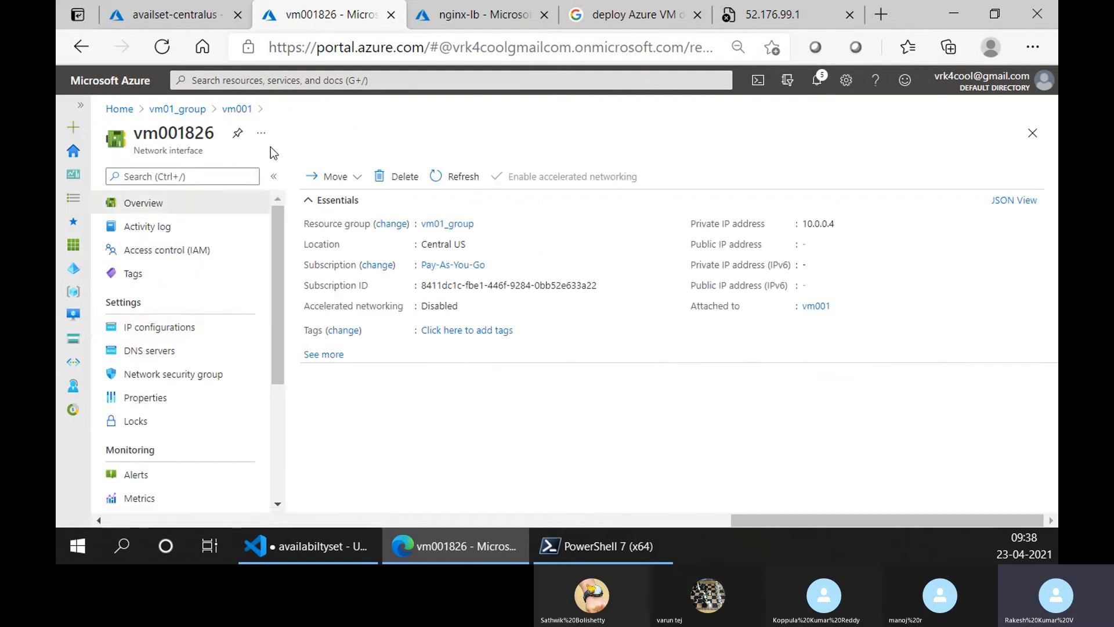
left_click(199, 325)
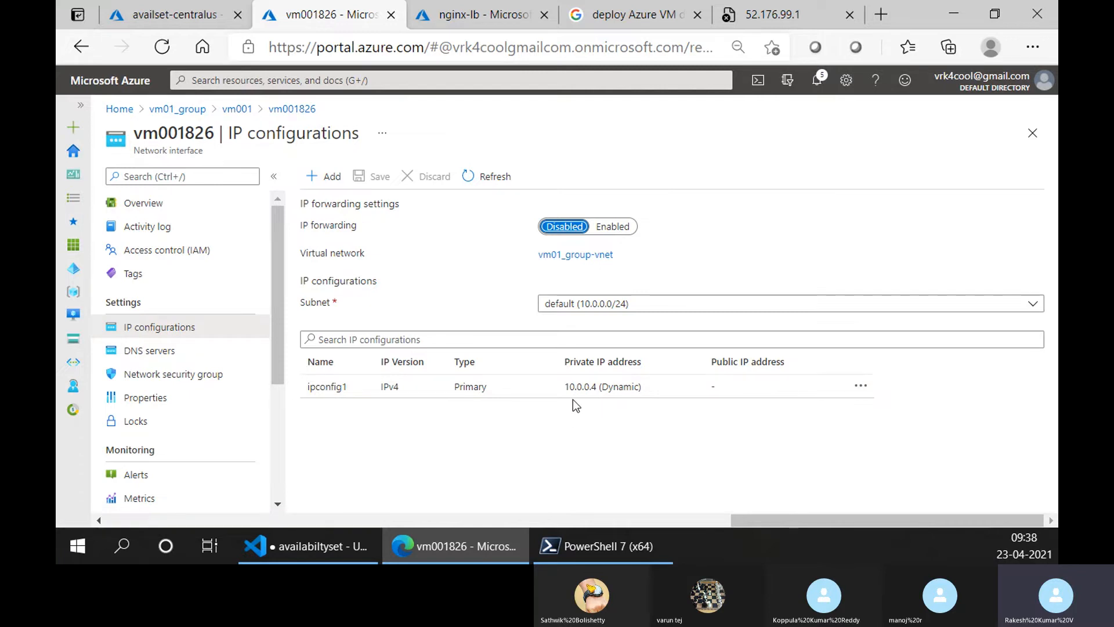
Try enabling public IP association for ipconfig1 and leave its settings without saving.
left_click(721, 387)
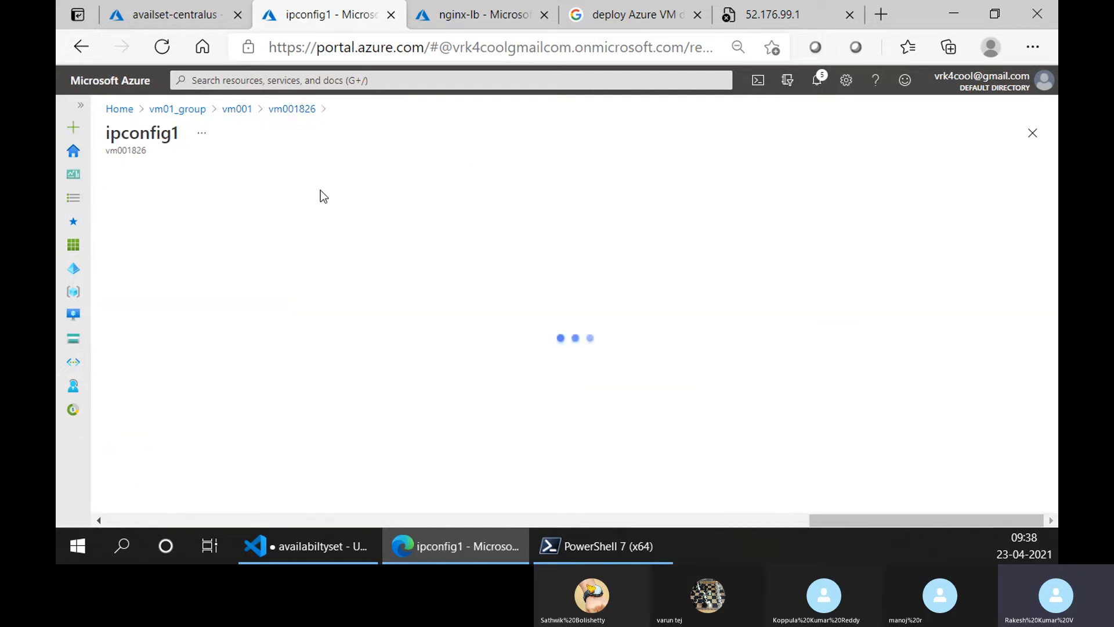
left_click(186, 255)
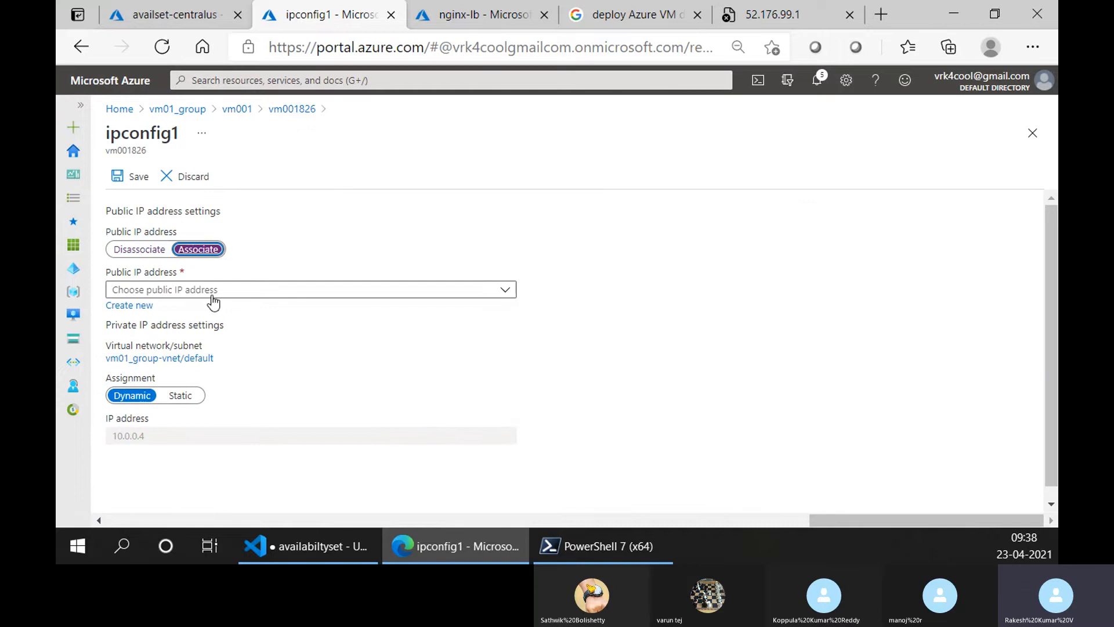
left_click(142, 250)
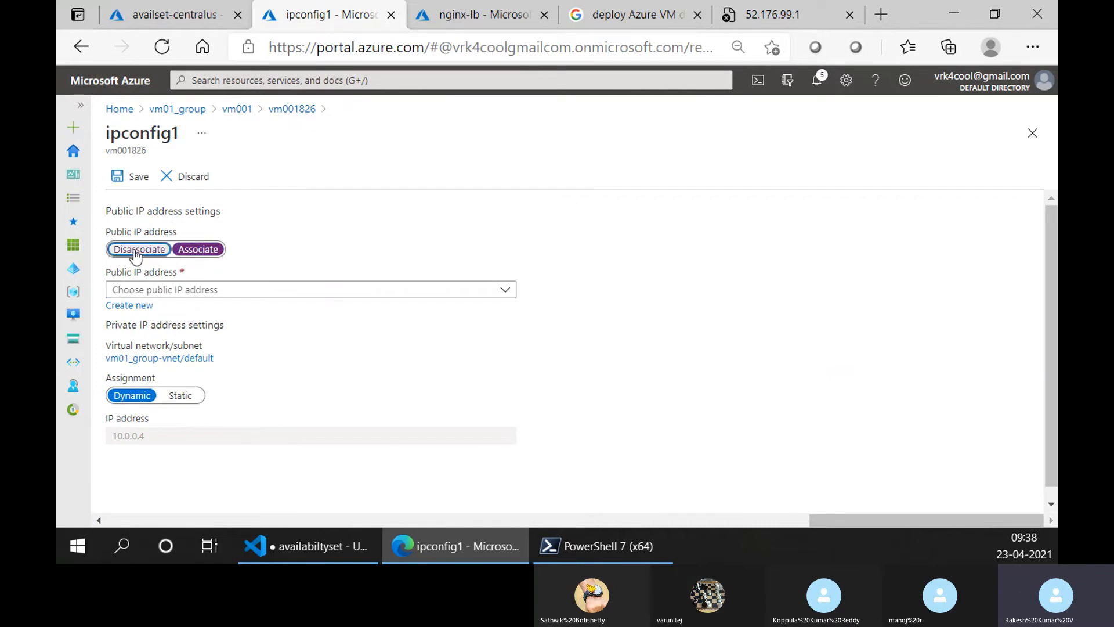
left_click(291, 110)
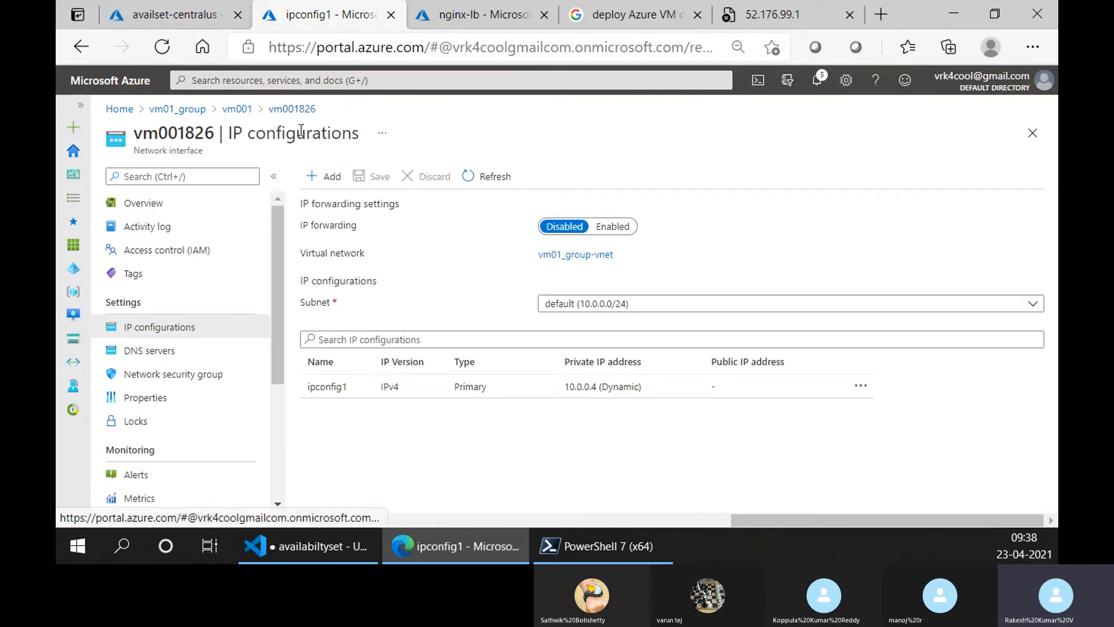
Return to vm001's overview, refresh it, and copy the virtual machine's public IP address.
left_click(237, 109)
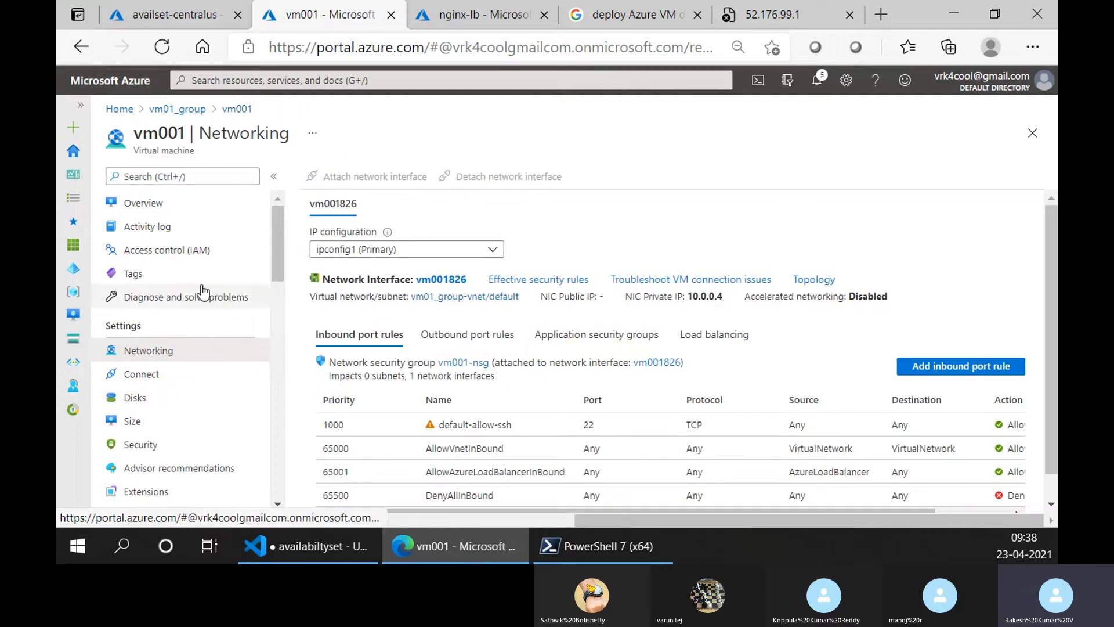
left_click(168, 208)
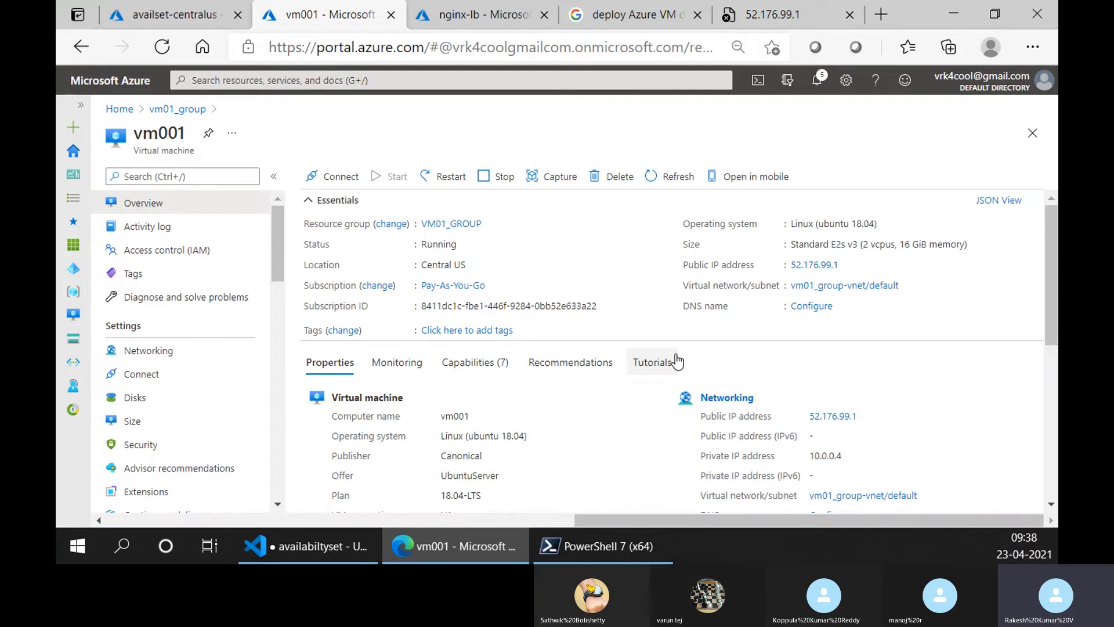
left_click(691, 179)
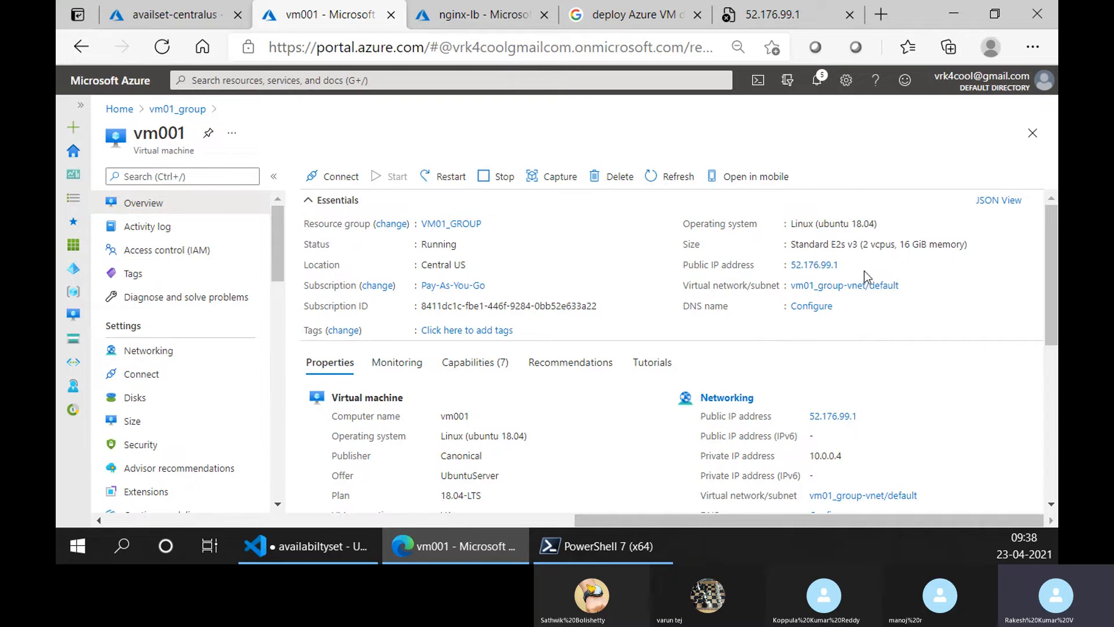
left_click(848, 264)
left_click(633, 548)
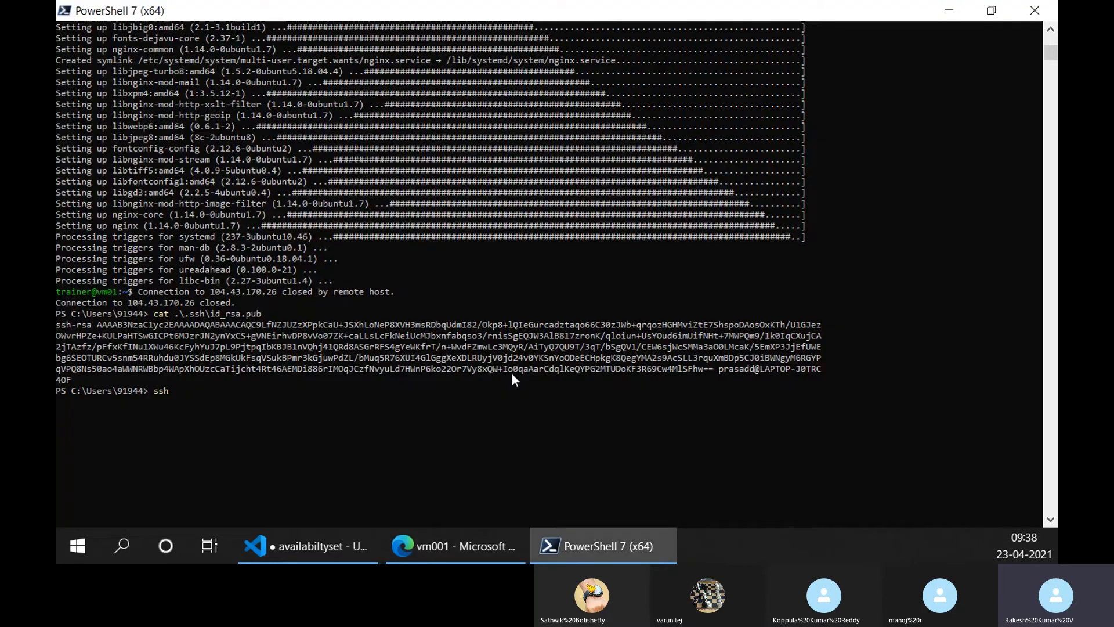
type("trainer@")
type("52.176.99.1")
key("Return")
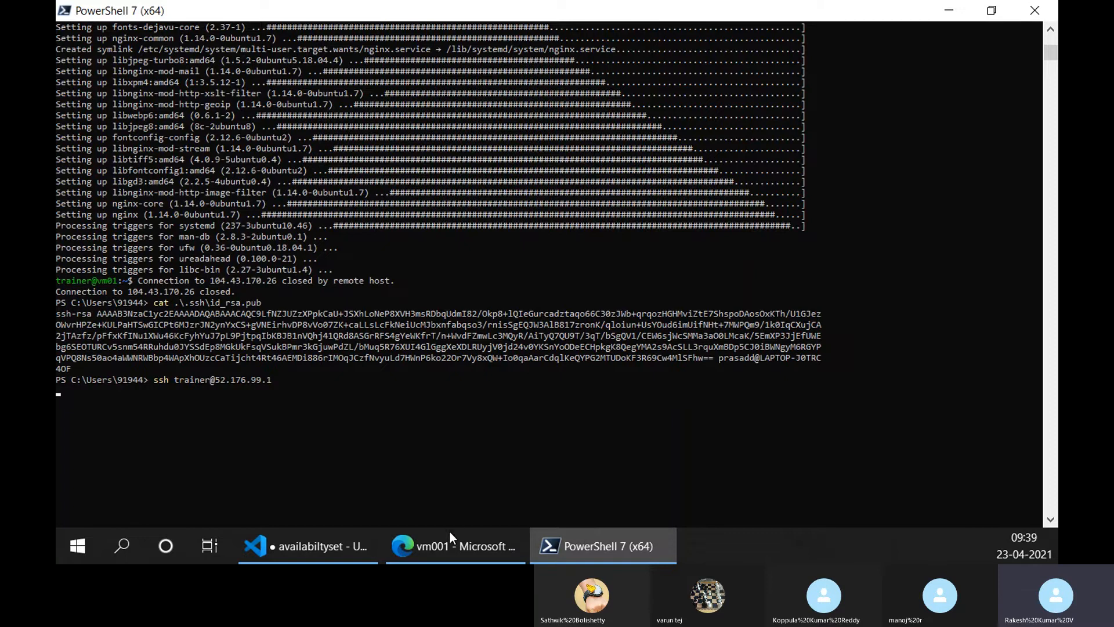
Return to the Azure portal in the browser and start adding an inbound NAT rule to the nginx-lb load balancer.
left_click(447, 549)
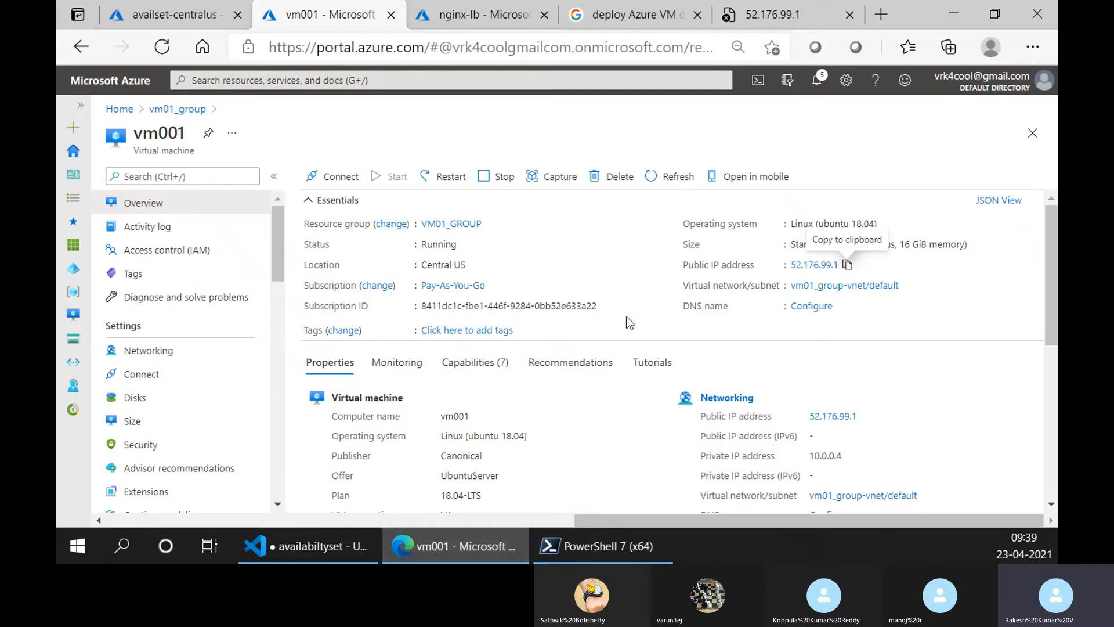
scroll(630, 322, "down", 3)
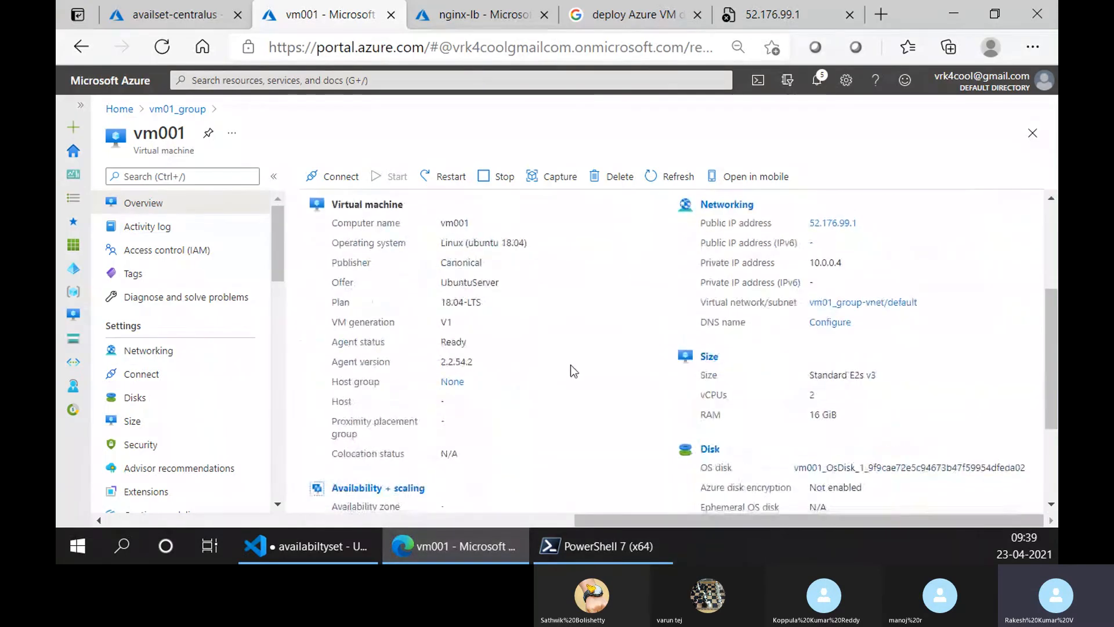
left_click(468, 3)
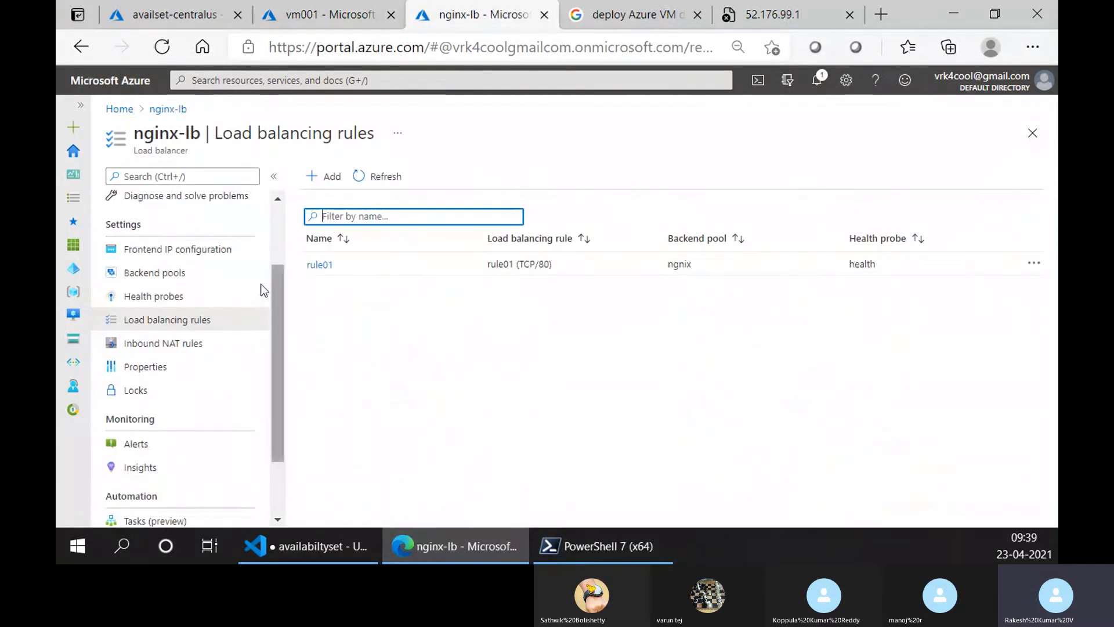
left_click(192, 350)
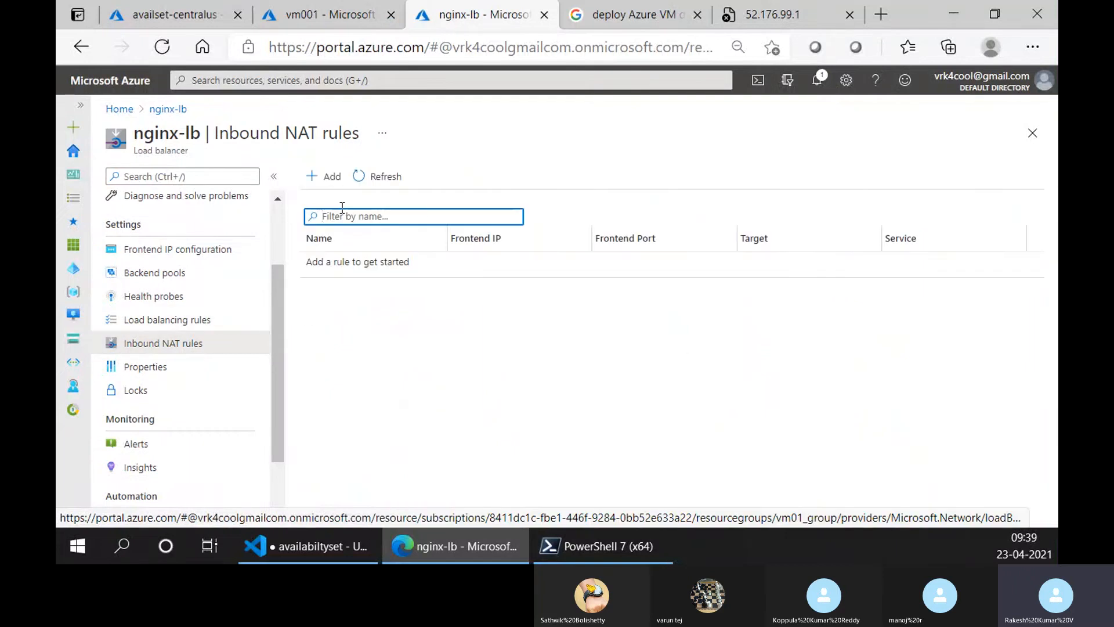
left_click(325, 176)
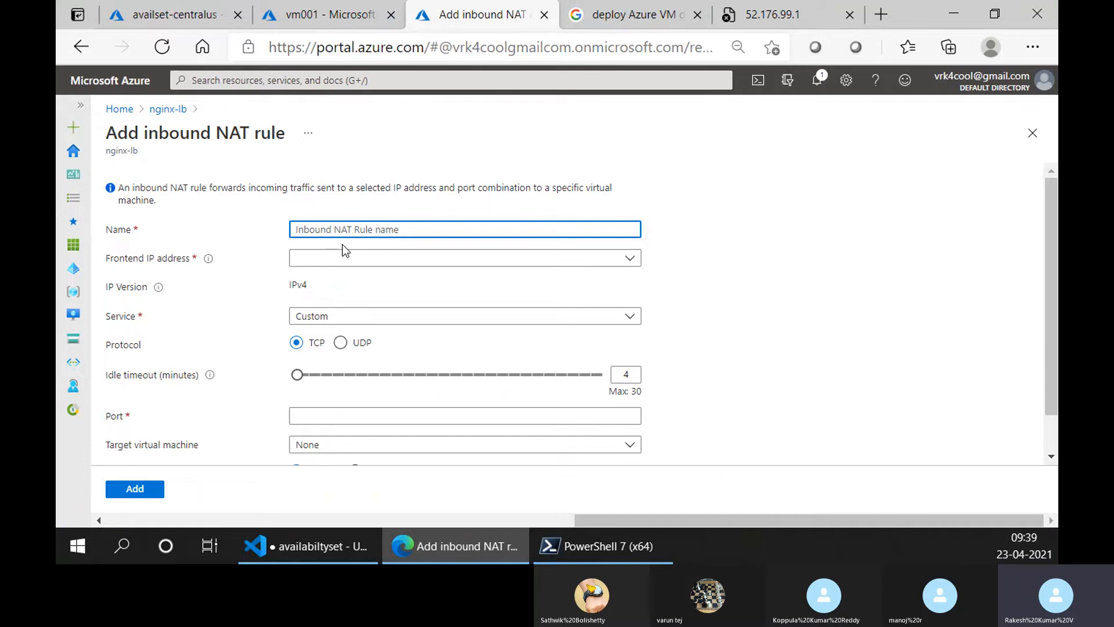
Name the inbound NAT rule lb-NAT, with LoadBalancerFrontEnd as its frontend IP address and SSH as its service.
type("lb-NAT")
left_click(357, 262)
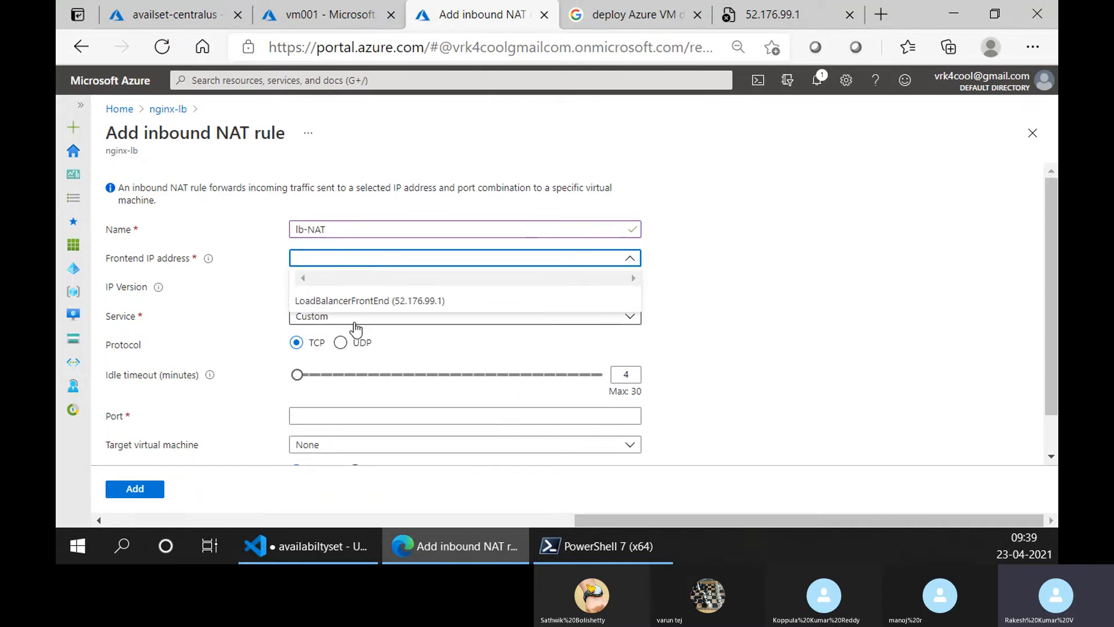
left_click(360, 300)
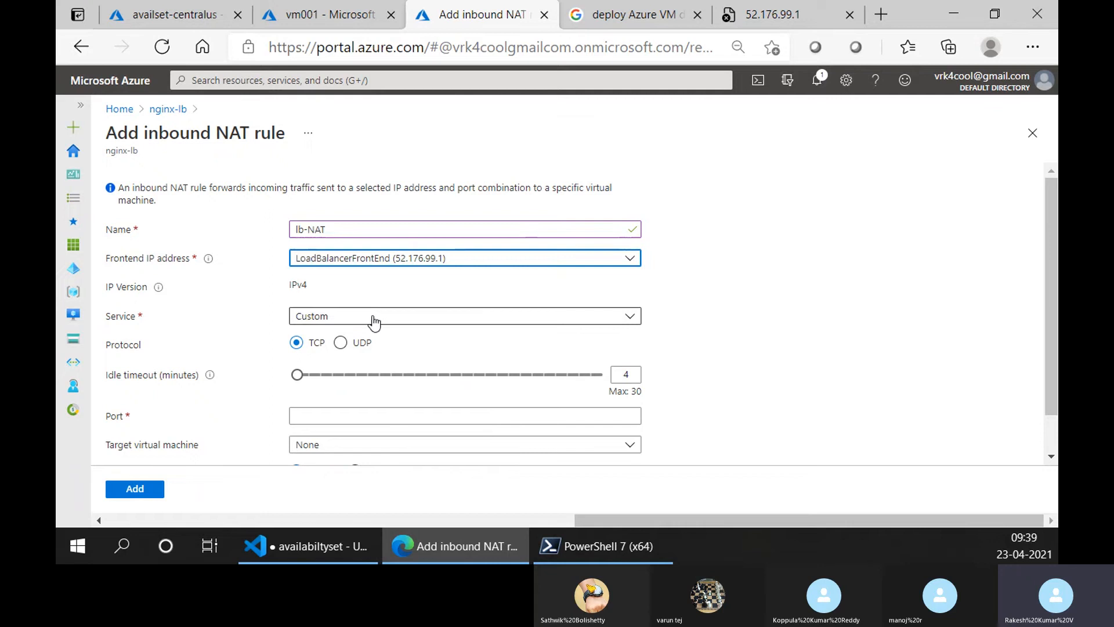
left_click(373, 320)
left_click(350, 177)
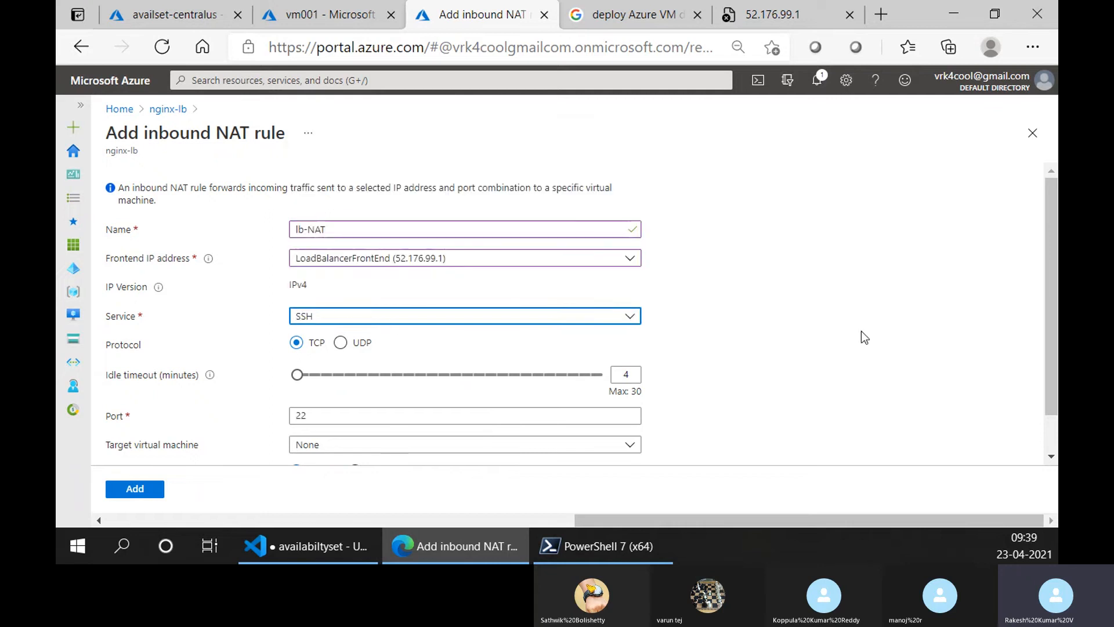
Target the NAT rule at virtual machine vm001 (vm01_group) with network IP configuration ipconfig1 (10.0.0.4).
scroll(705, 348, "down", 2)
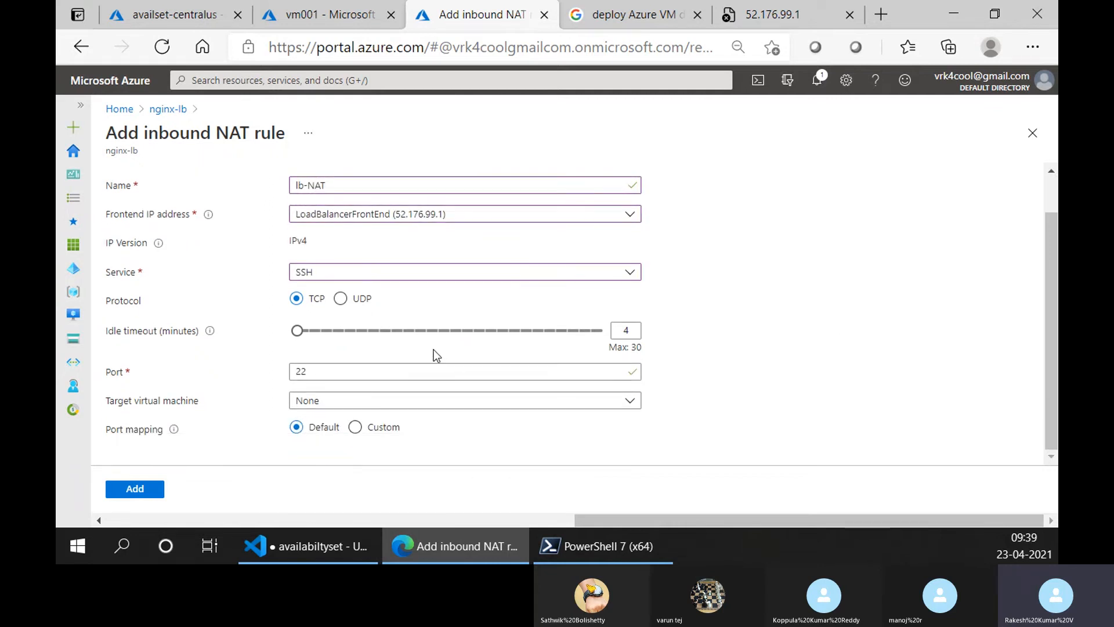
left_click(397, 405)
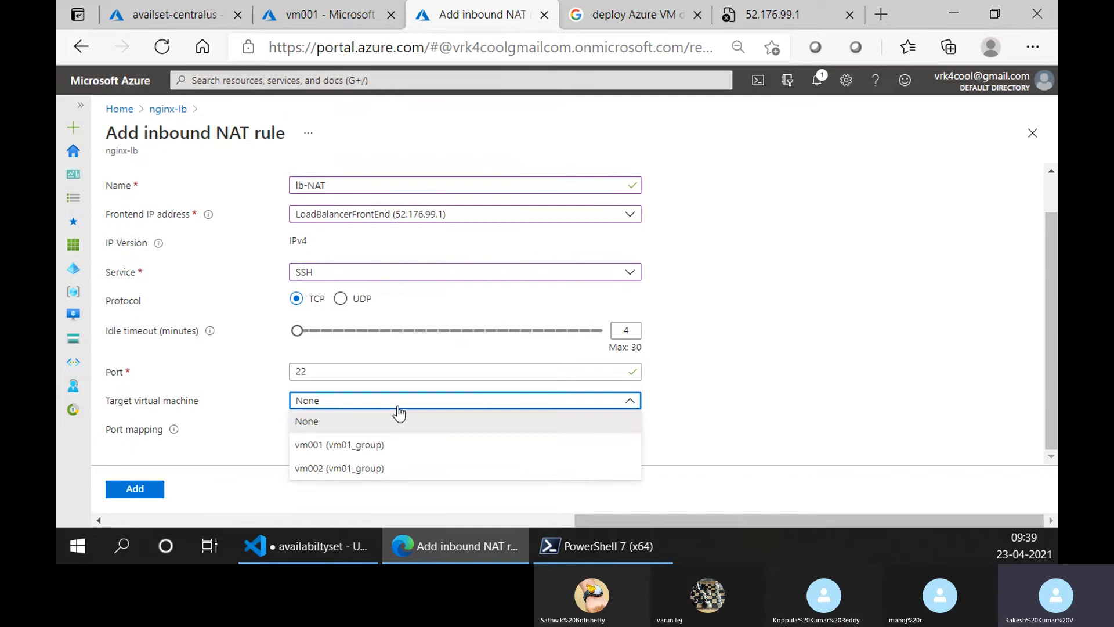
left_click(399, 443)
scroll(689, 405, "down", 1)
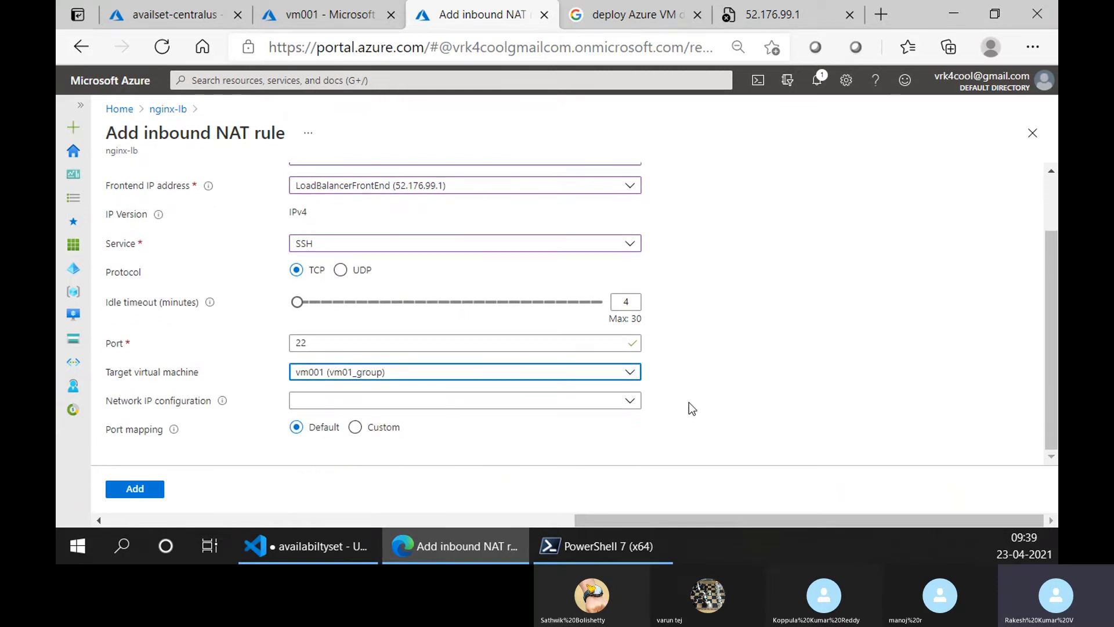
left_click(477, 407)
left_click(463, 421)
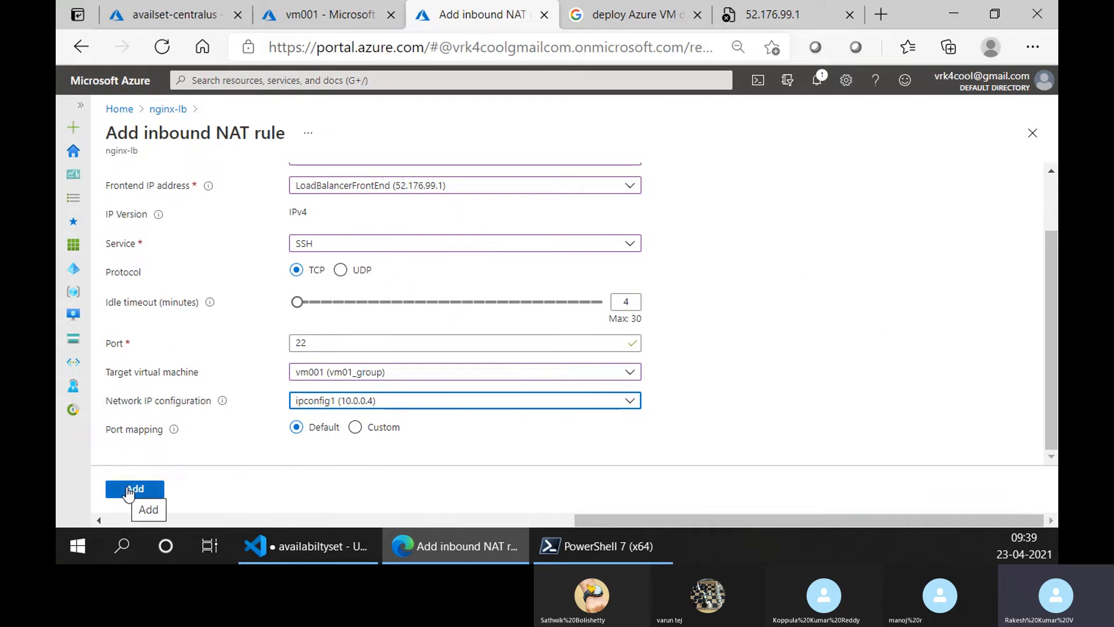
Set the lb-NAT rule's port to 1004 and add the rule to the load balancer.
left_click(387, 347)
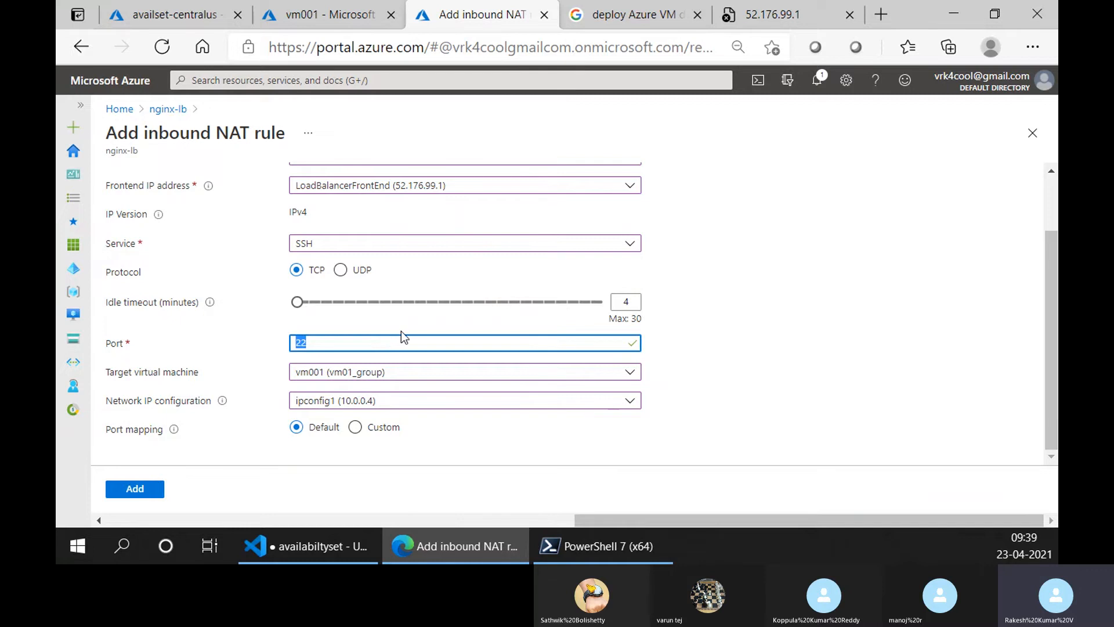
type("1004")
left_click(134, 489)
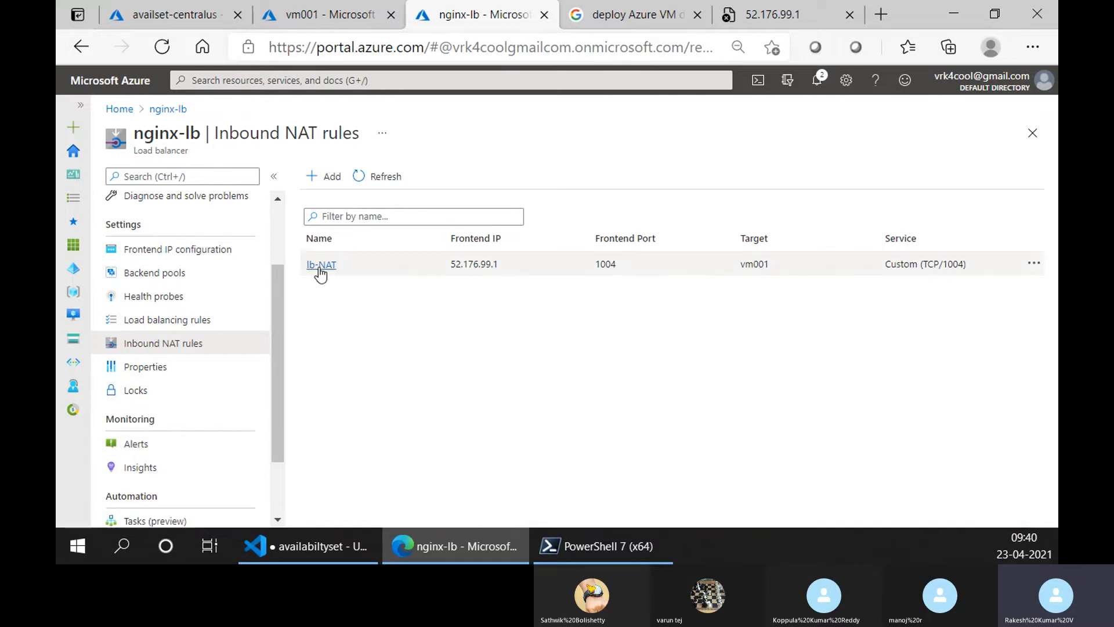
Start another inbound NAT rule named lb-NATvm002, with LoadBalancerFrontEnd (52.176.99.1) as its frontend IP address.
left_click(319, 178)
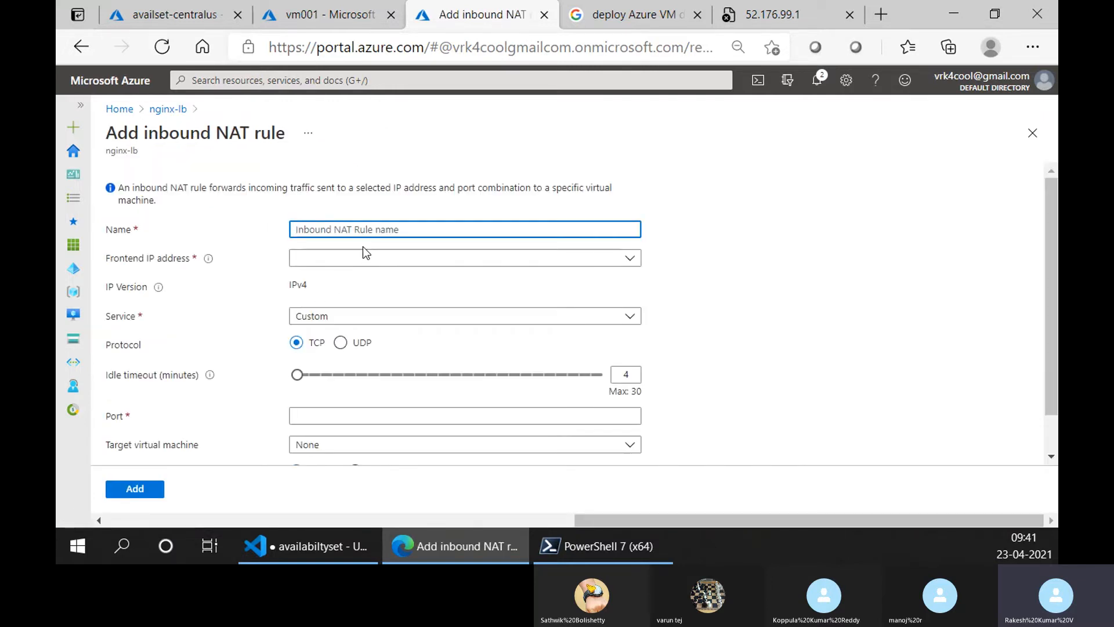
type("lb-NATvm002")
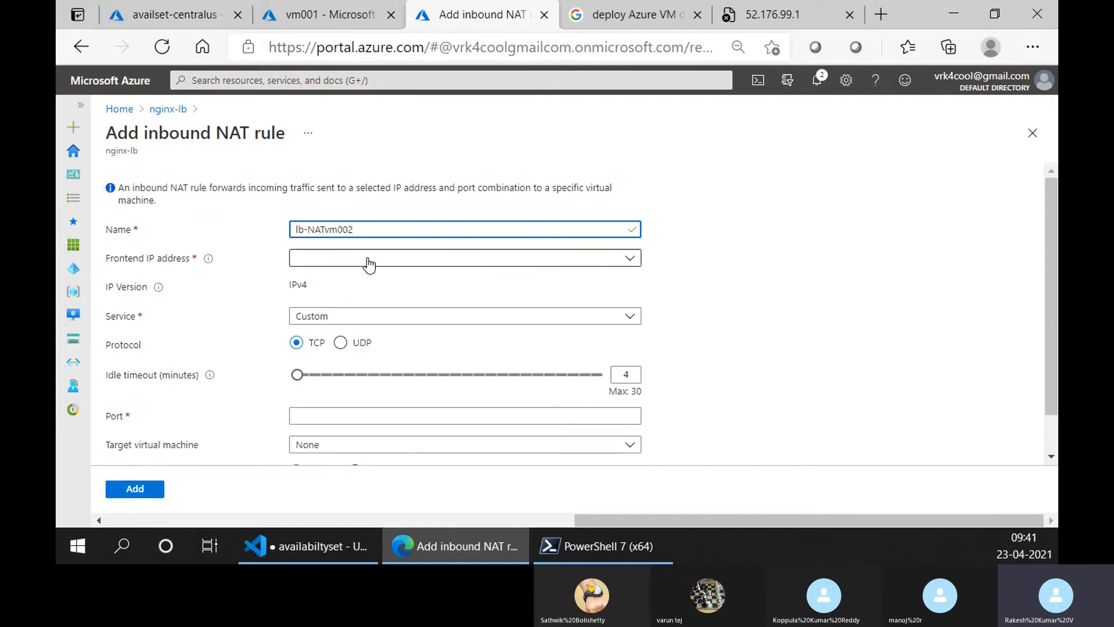
left_click(369, 264)
left_click(366, 294)
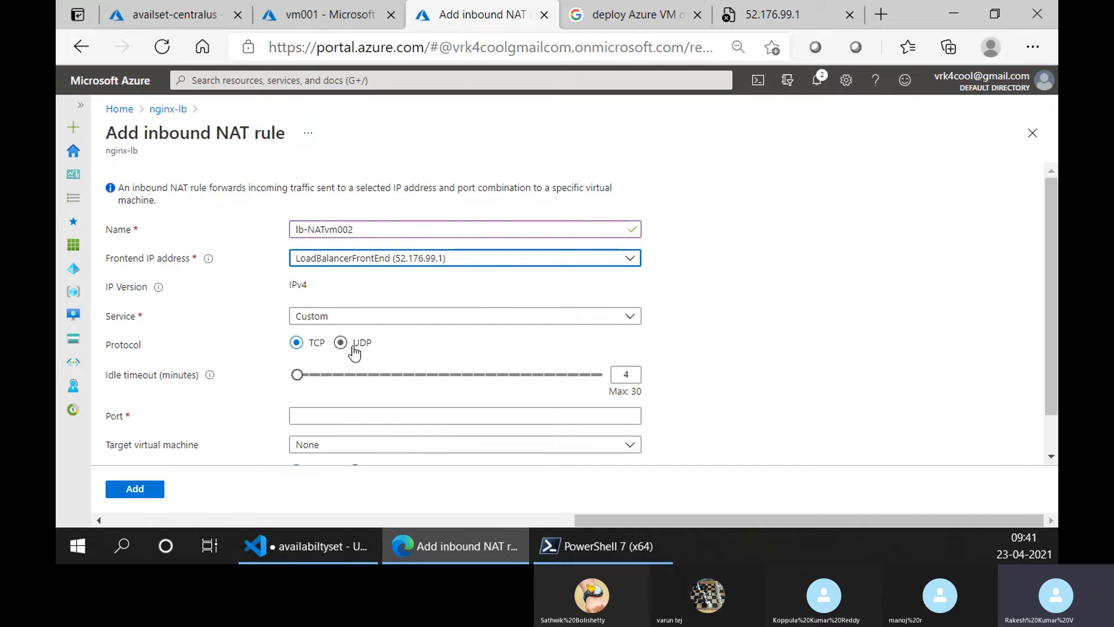
Set the lb-NATvm002 rule's service to SSH and its port to 1006.
left_click(333, 410)
type("1006")
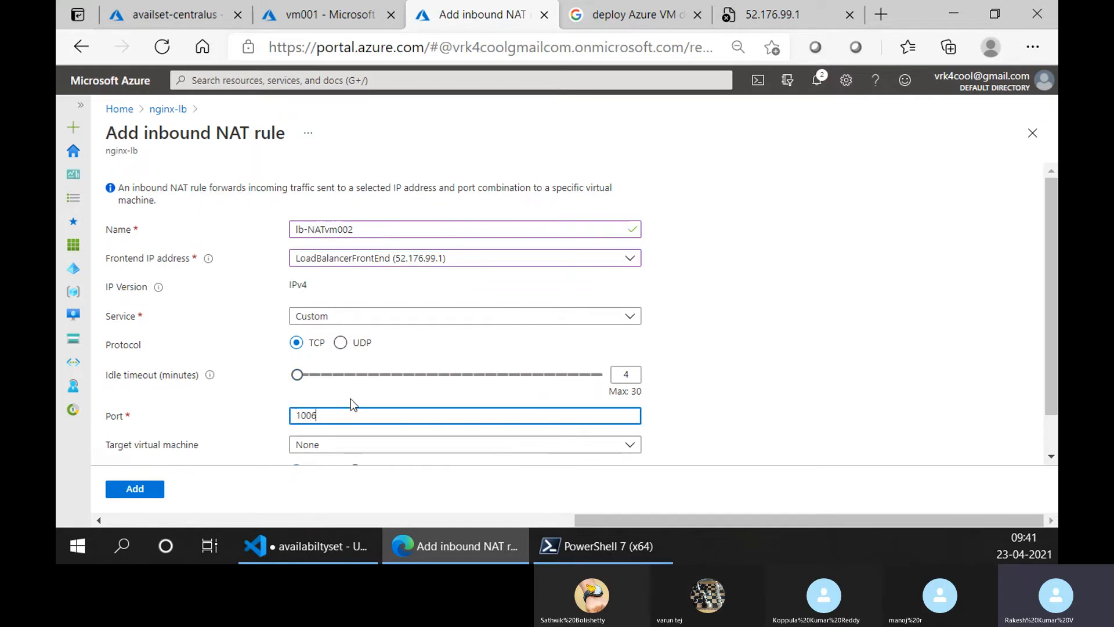
scroll(377, 397, "down", 1)
left_click(379, 403)
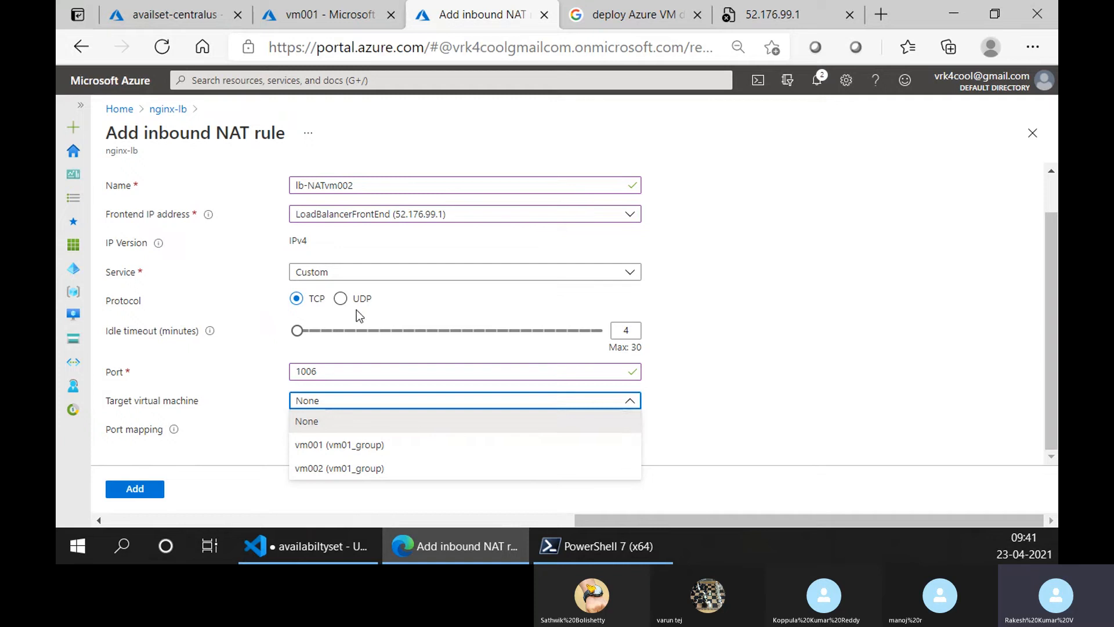
left_click(363, 276)
left_click(351, 336)
double_click(347, 371)
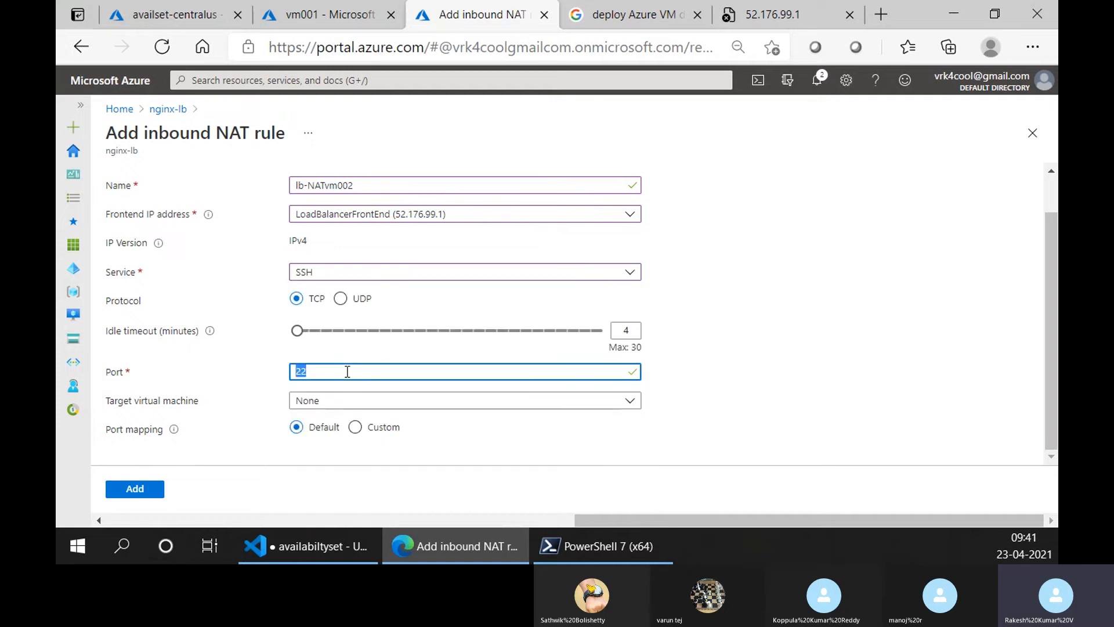
type("1006")
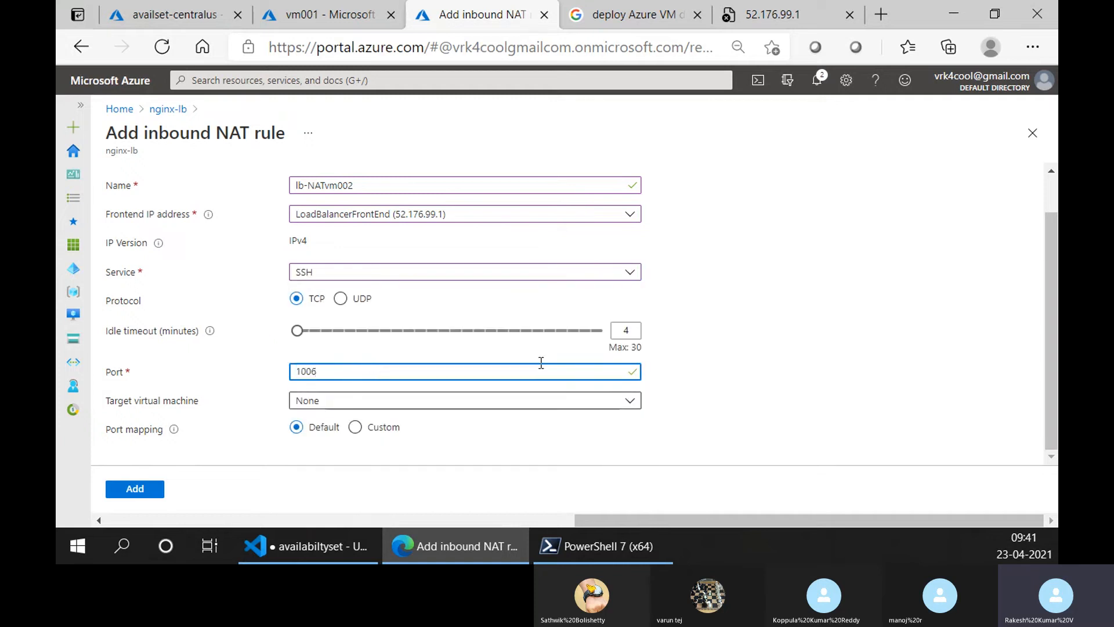
Target the rule at vm002 (vm01_group) with network IP configuration ipconfig1 (10.0.0.5), and add it.
left_click(464, 400)
left_click(410, 468)
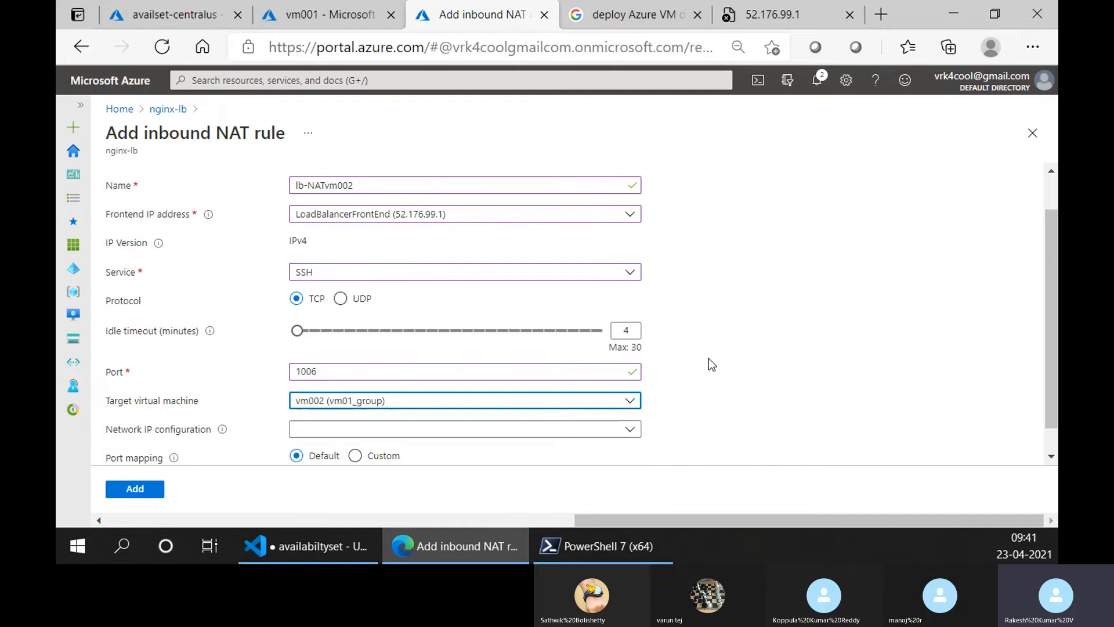
scroll(638, 374, "down", 1)
left_click(511, 400)
left_click(403, 422)
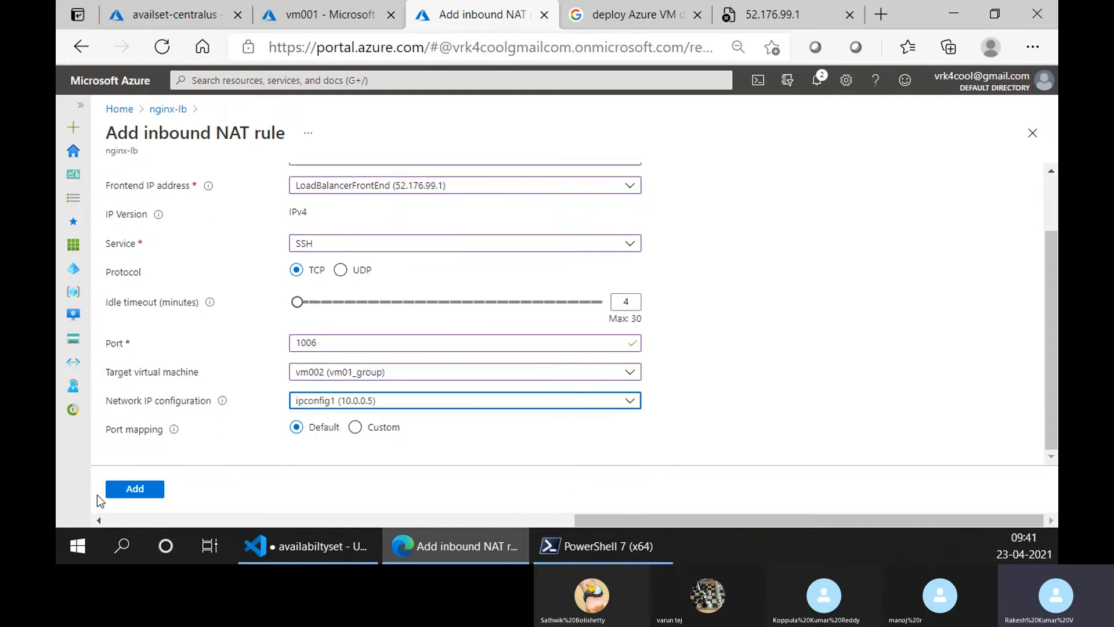
left_click(123, 490)
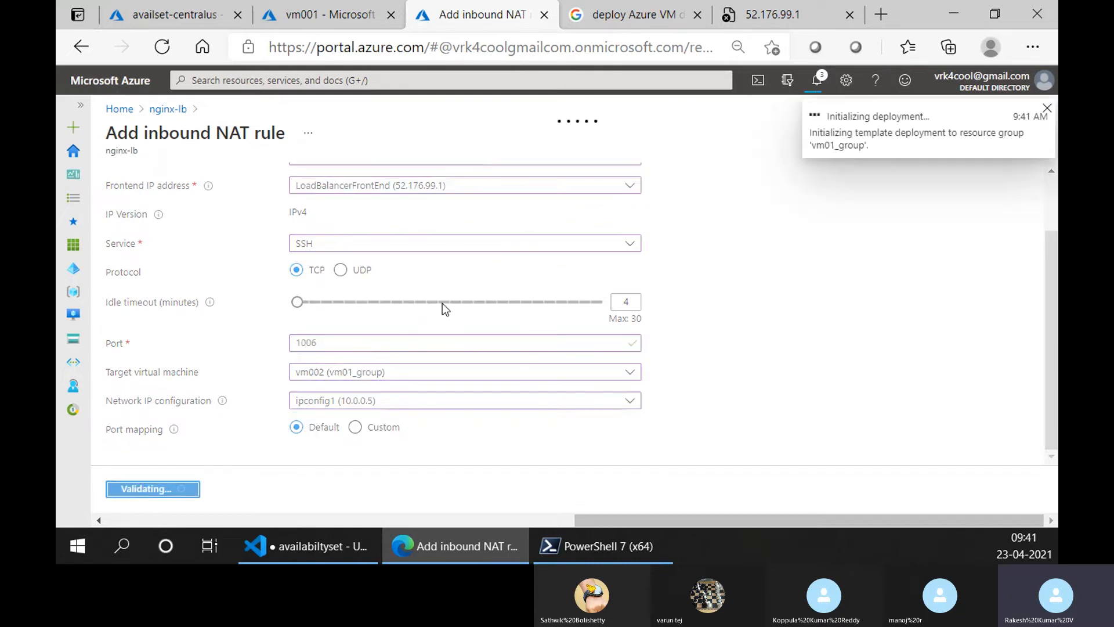
left_click(581, 547)
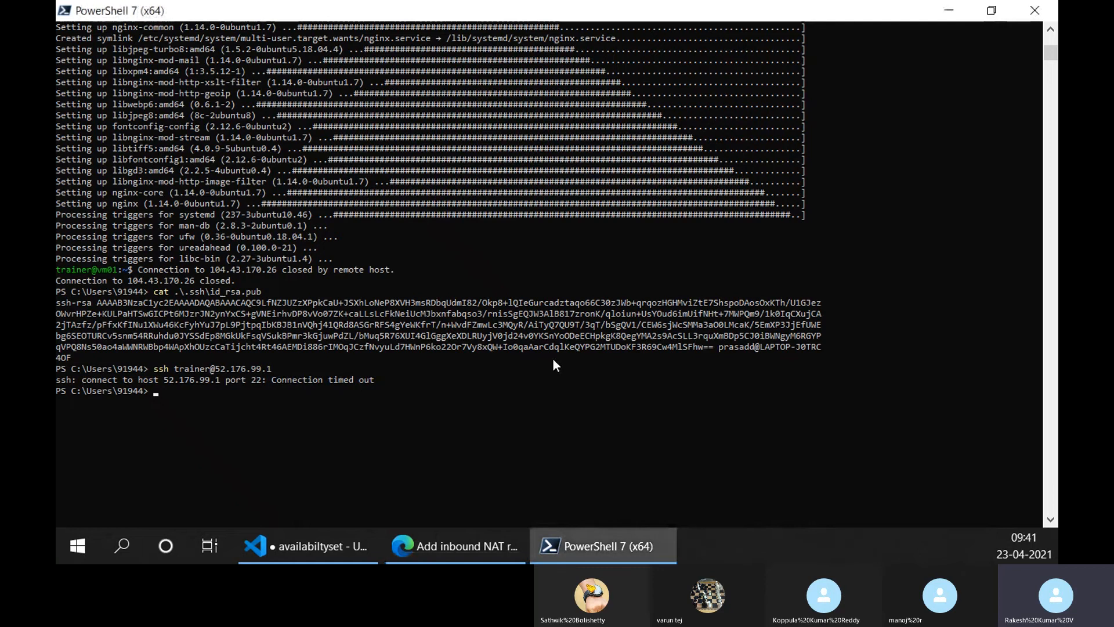
key("Up")
type("-p 100")
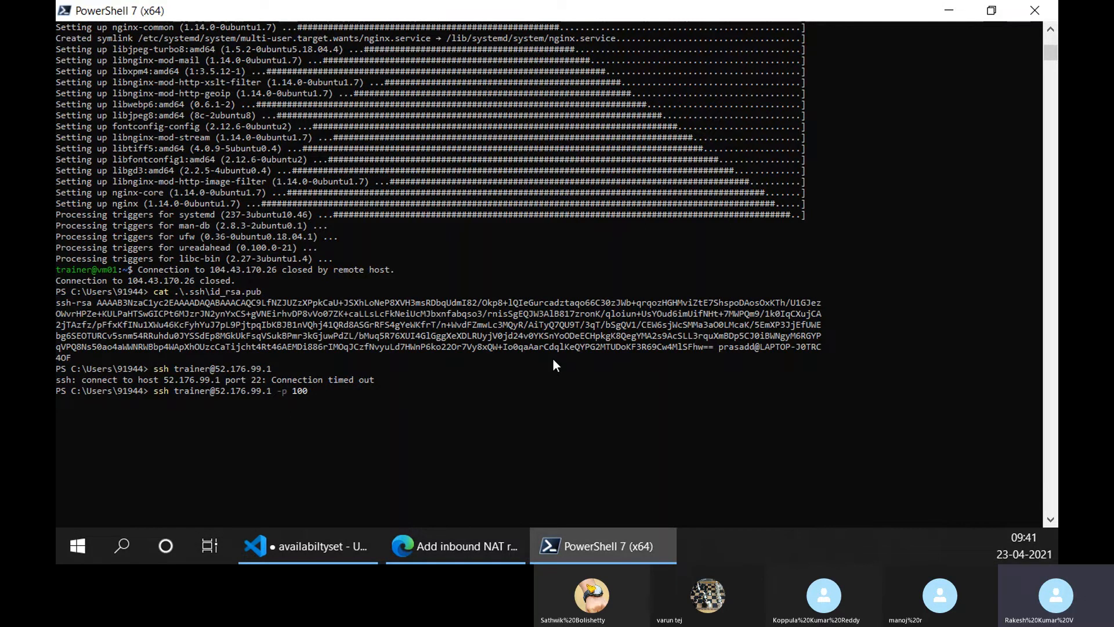
type("24")
key("Return")
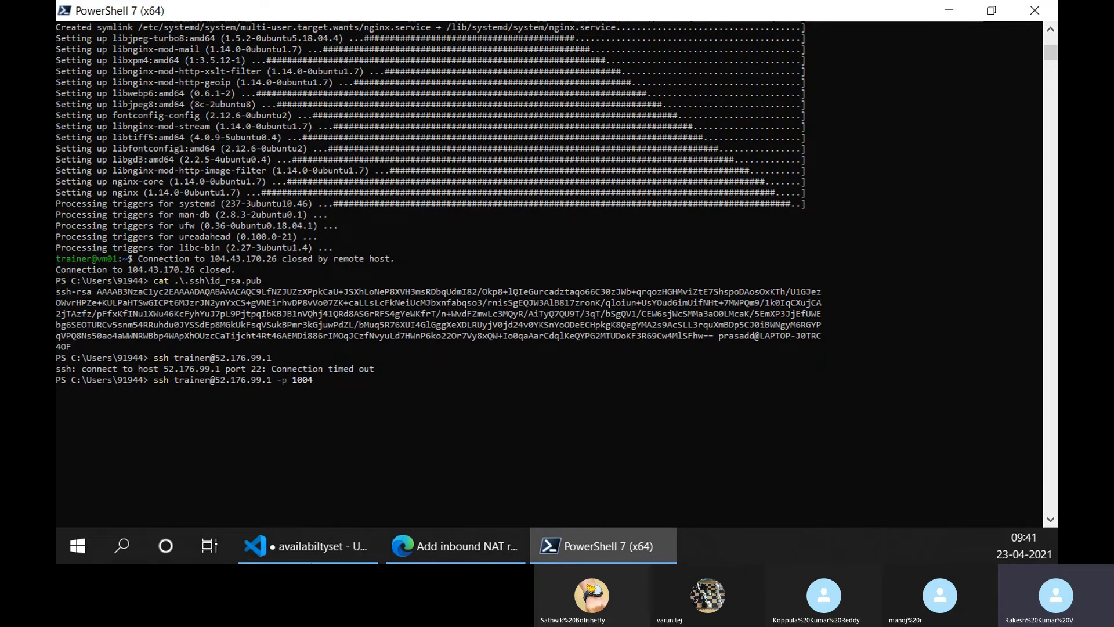
Return to the Azure portal in the browser and compare nginx-lb's frontend IP configuration with the SSH command in PowerShell.
left_click(308, 545)
left_click(457, 546)
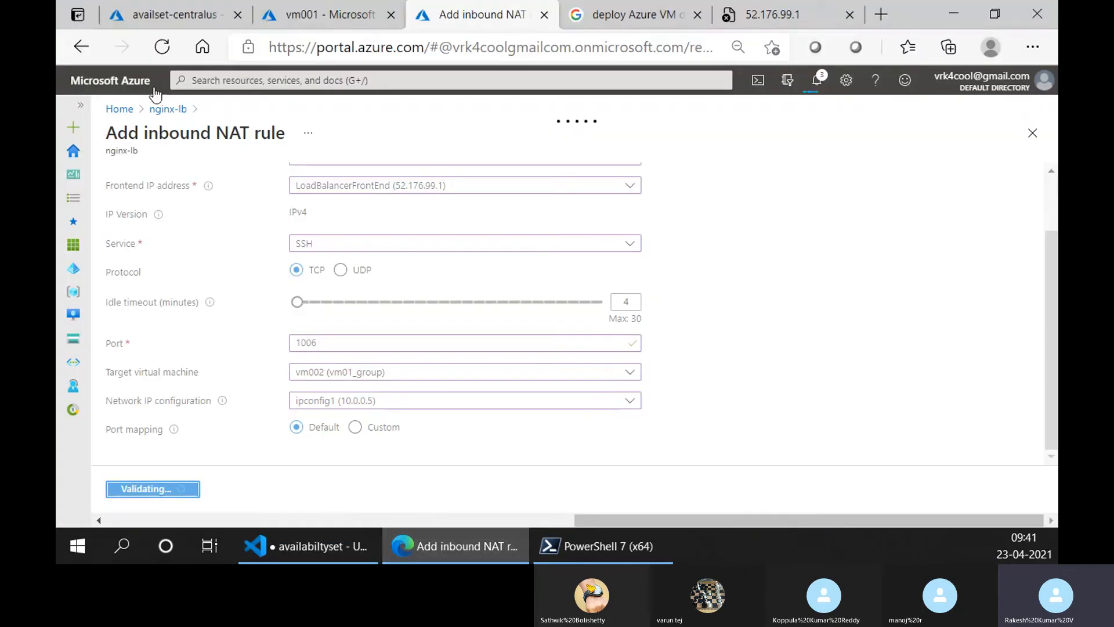
left_click(166, 109)
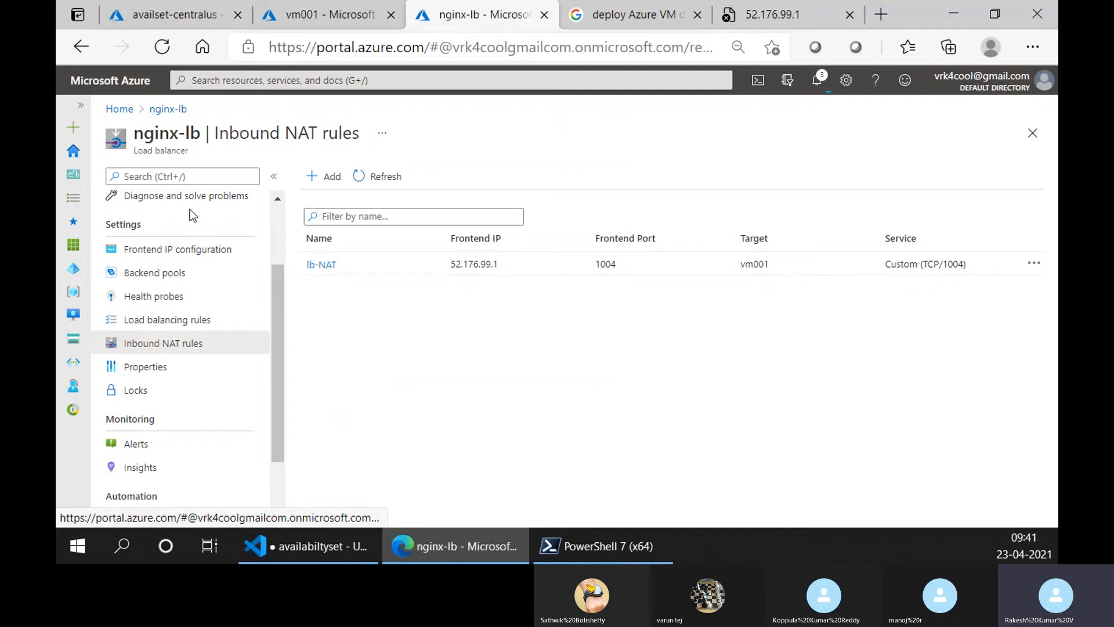
scroll(192, 212, "up", 3)
left_click(227, 351)
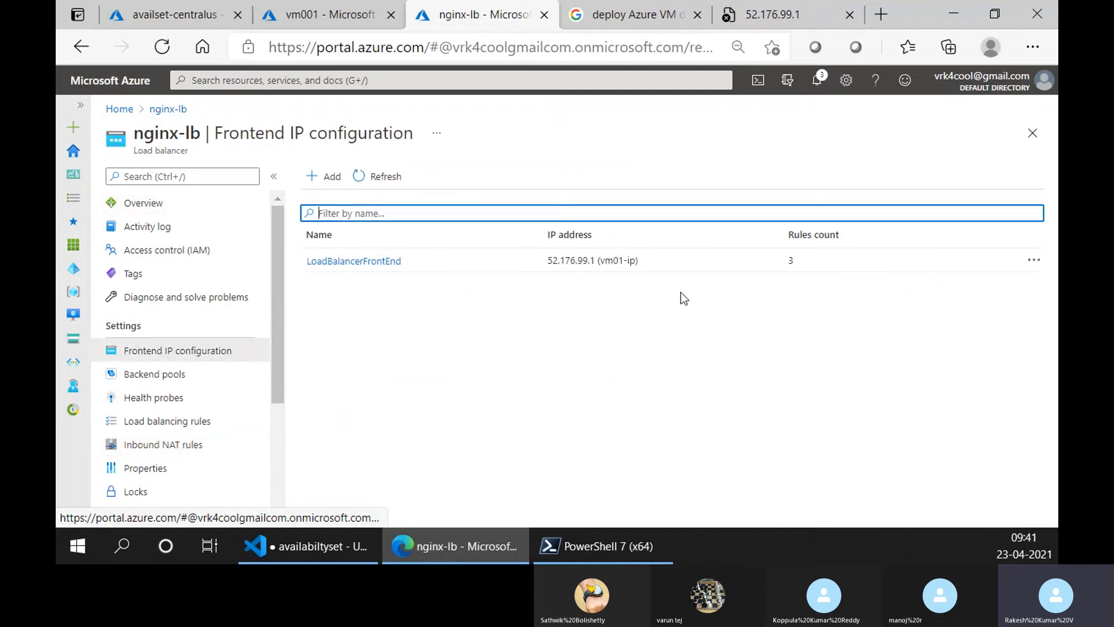
left_click(620, 546)
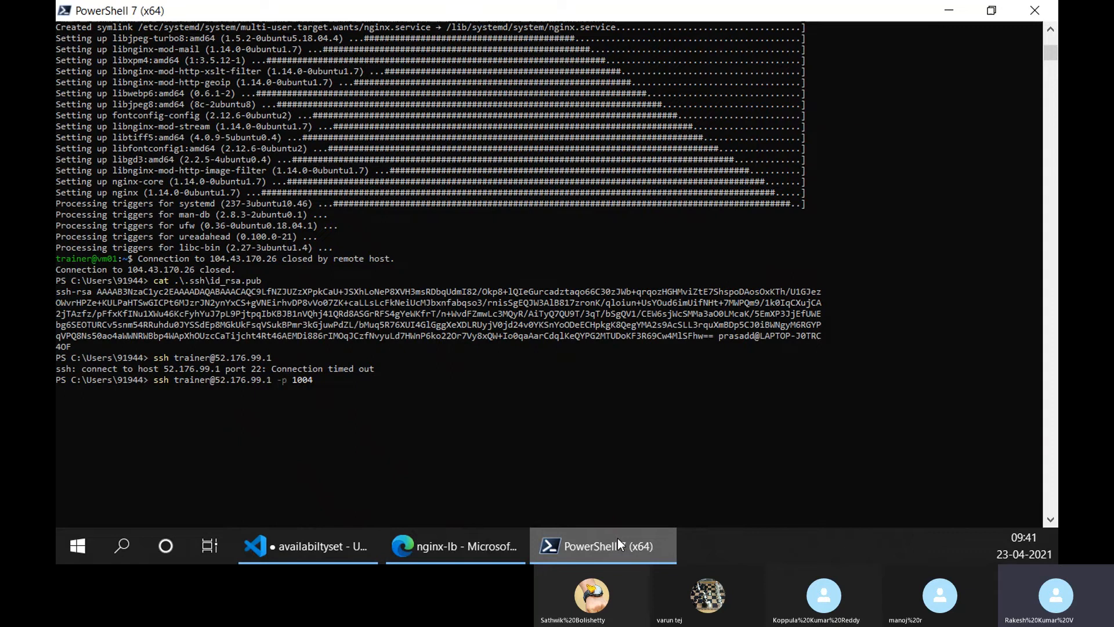
left_click(617, 546)
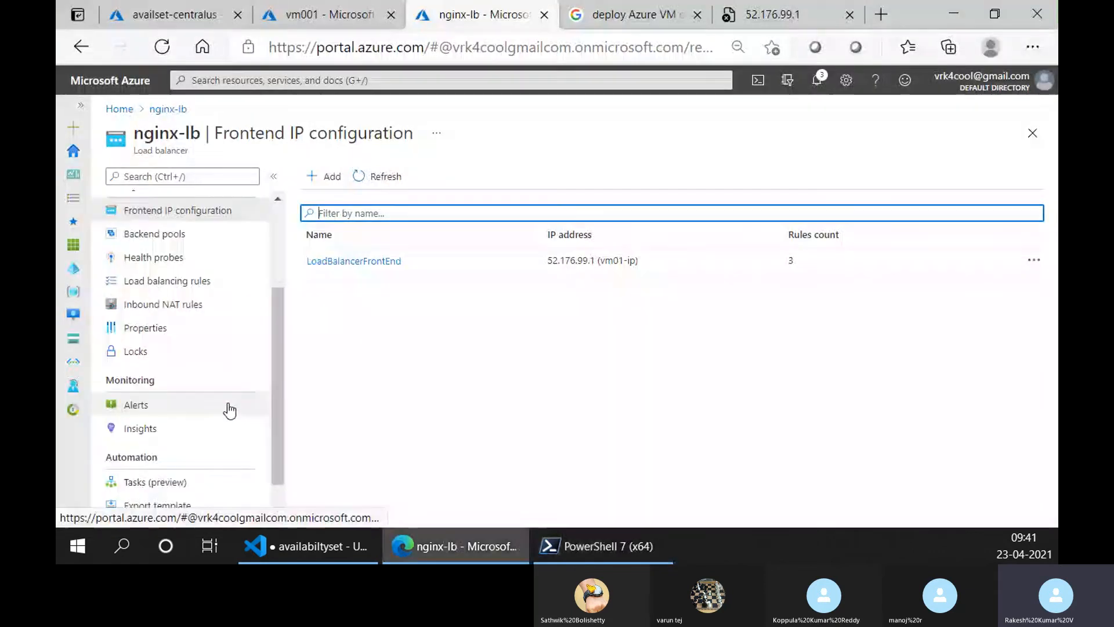
Review the inbound NAT rules of nginx-lb and the portal's deployment notifications.
scroll(231, 409, "down", 3)
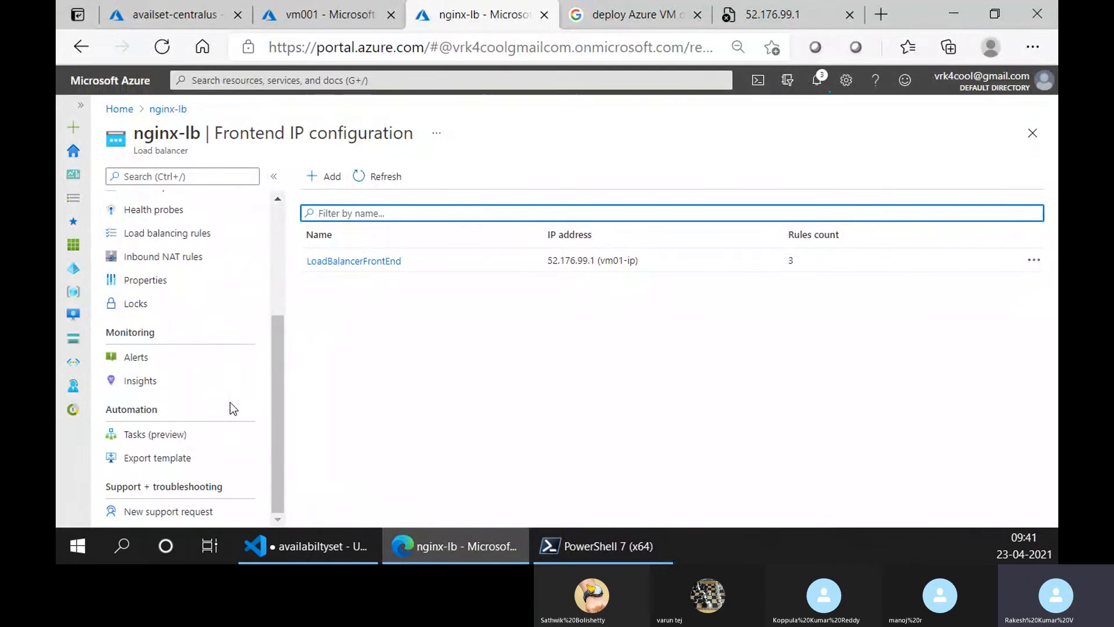
scroll(244, 337, "up", 3)
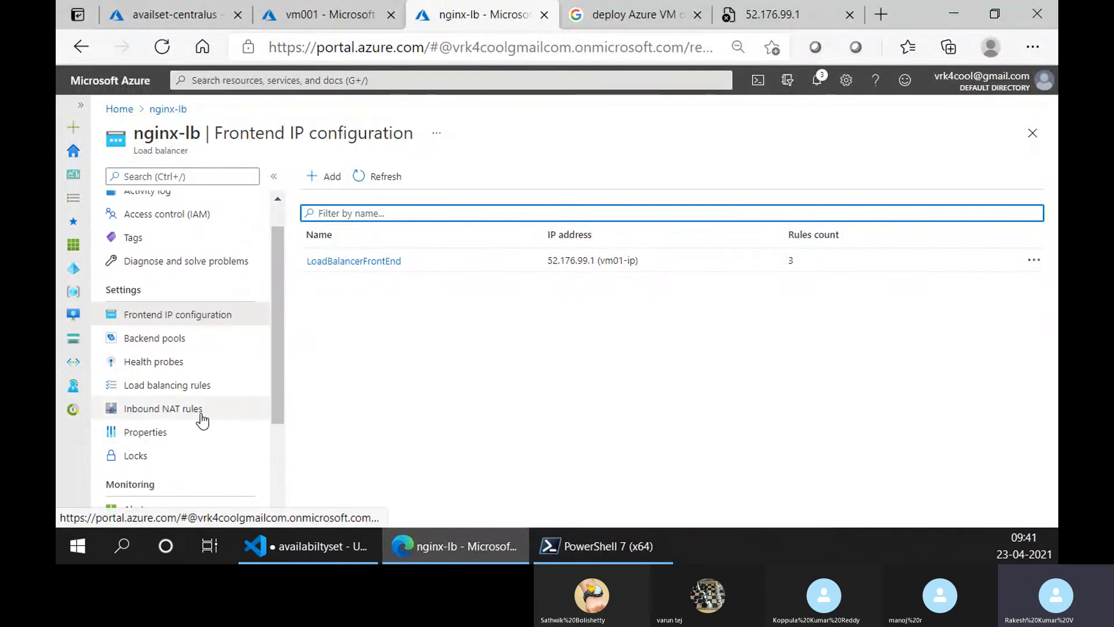
left_click(205, 412)
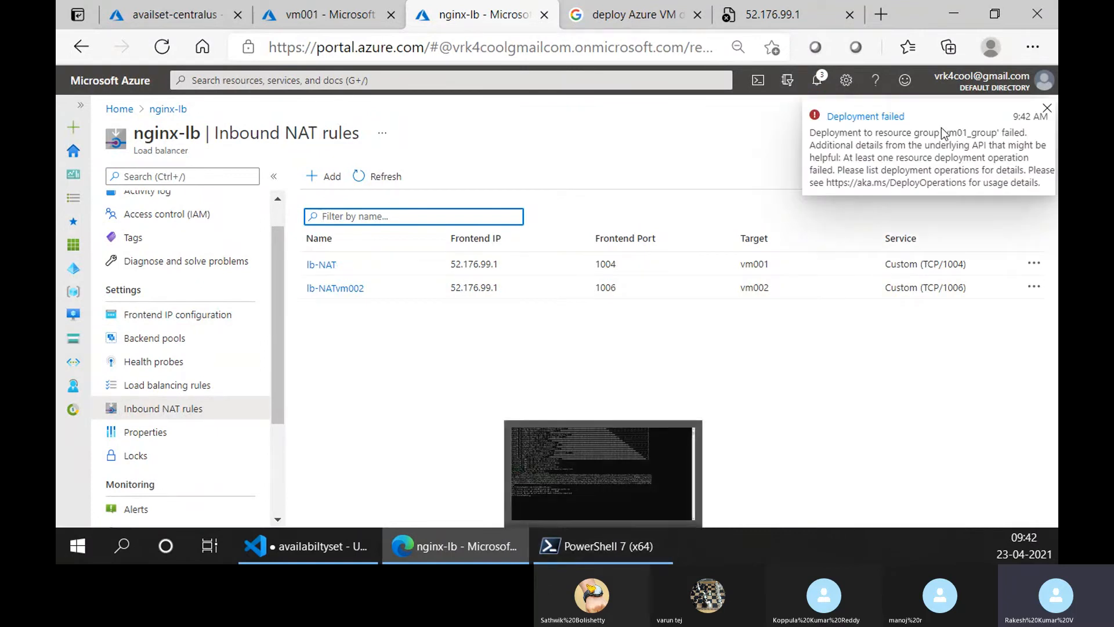
left_click(818, 81)
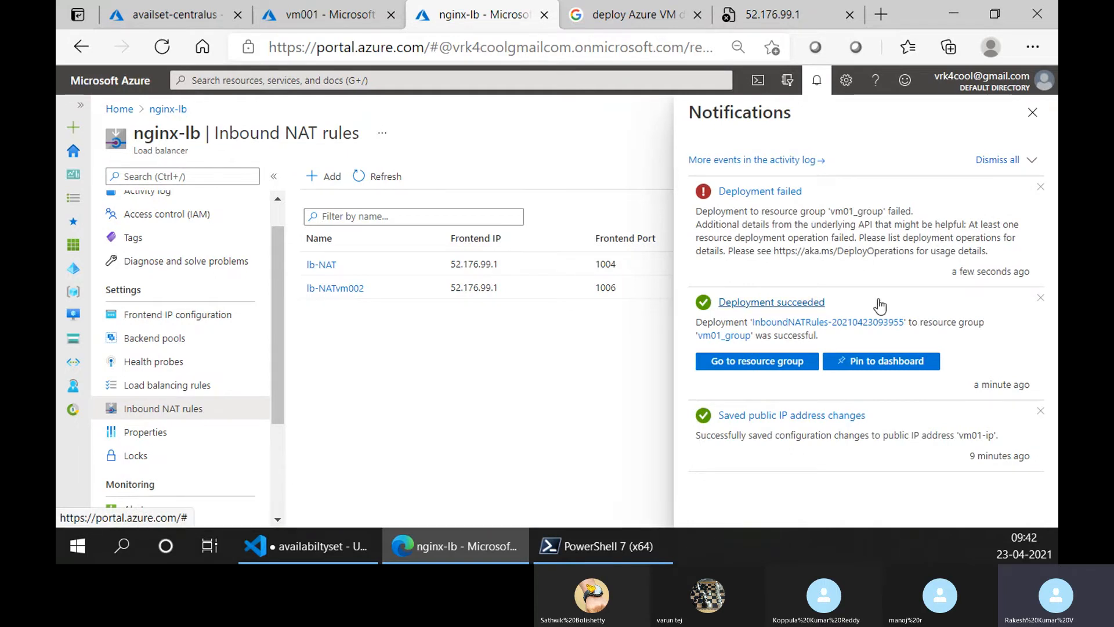
left_click(1033, 112)
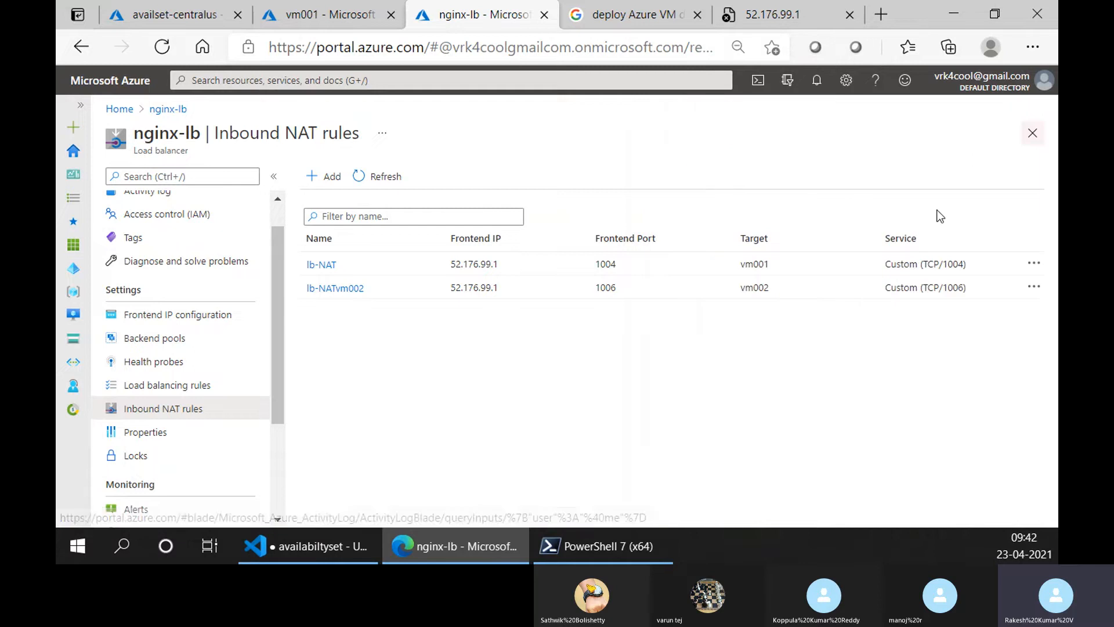
Check the SSH attempt in PowerShell, then return to the browser and delete the lb-NAT inbound NAT rule.
left_click(595, 552)
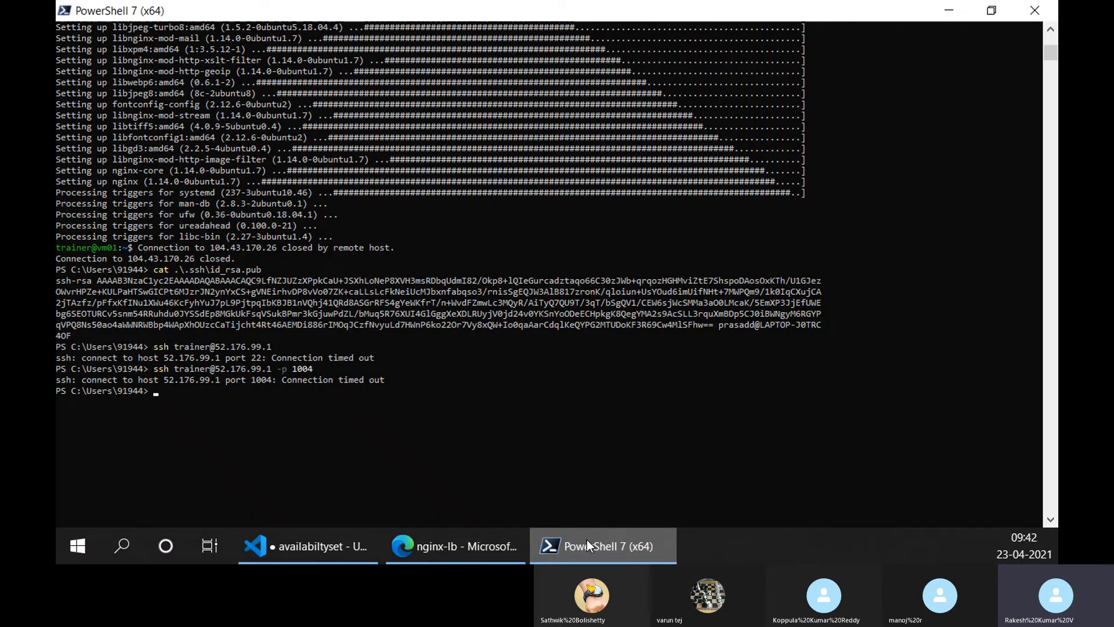
left_click(468, 546)
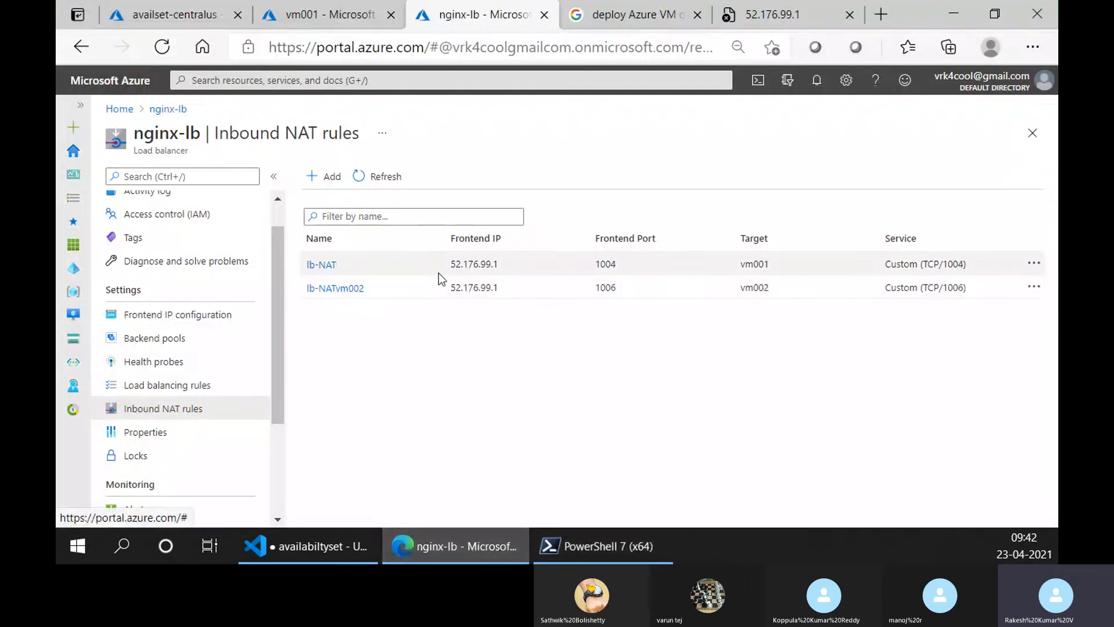
left_click(1037, 266)
left_click(988, 357)
left_click(1035, 268)
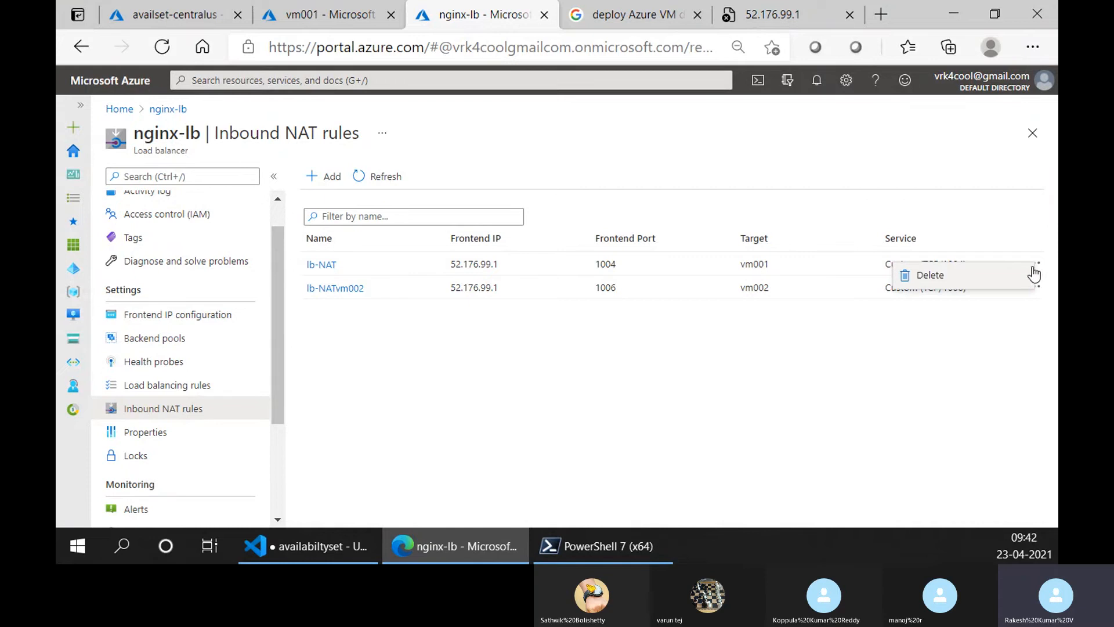
left_click(1032, 274)
left_click(799, 344)
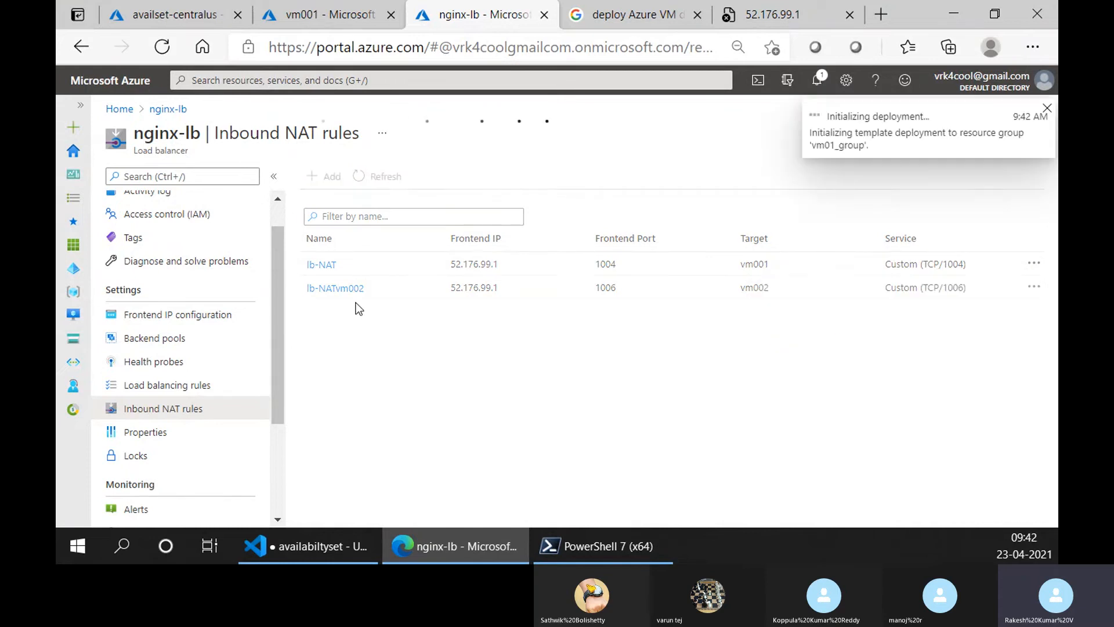
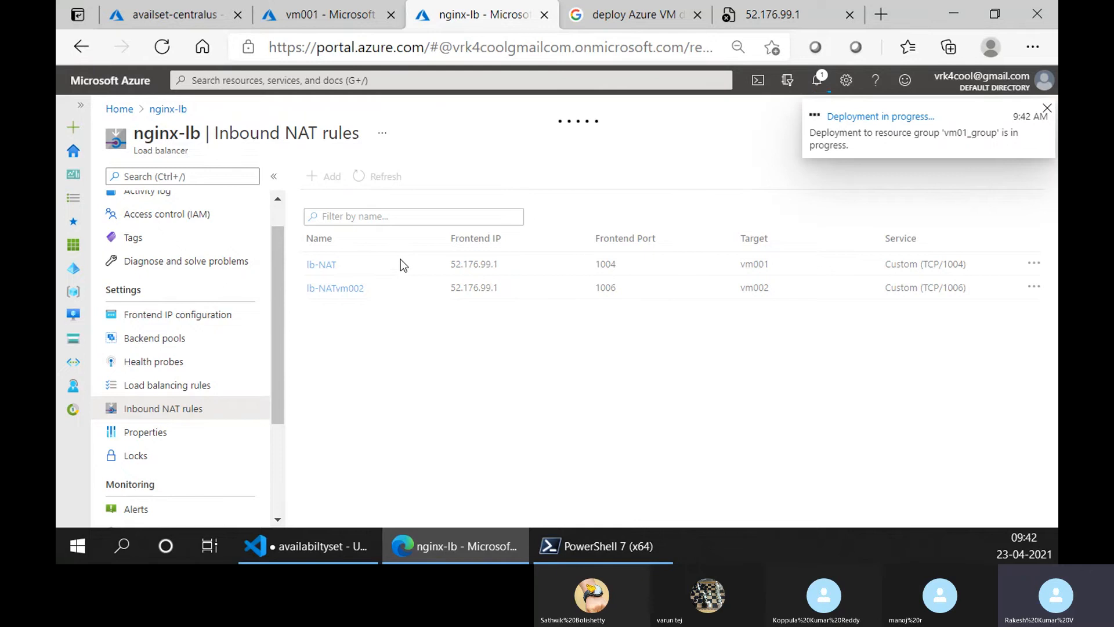
Add virtual machine vm002 to the load balancer's ngnix backend pool and save the pool.
left_click(152, 338)
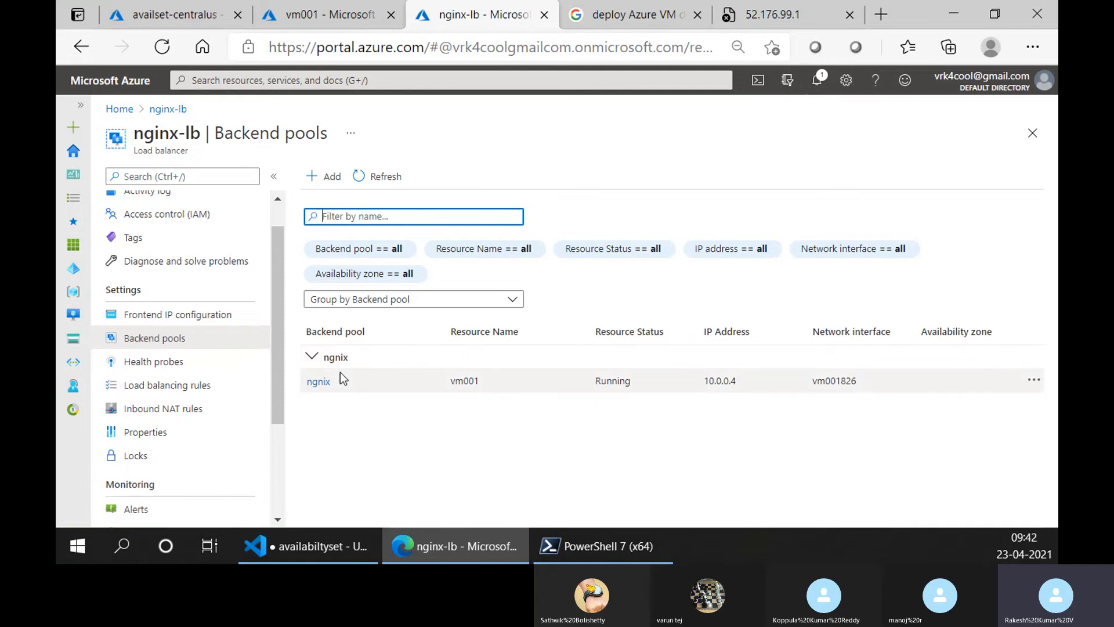
left_click(319, 382)
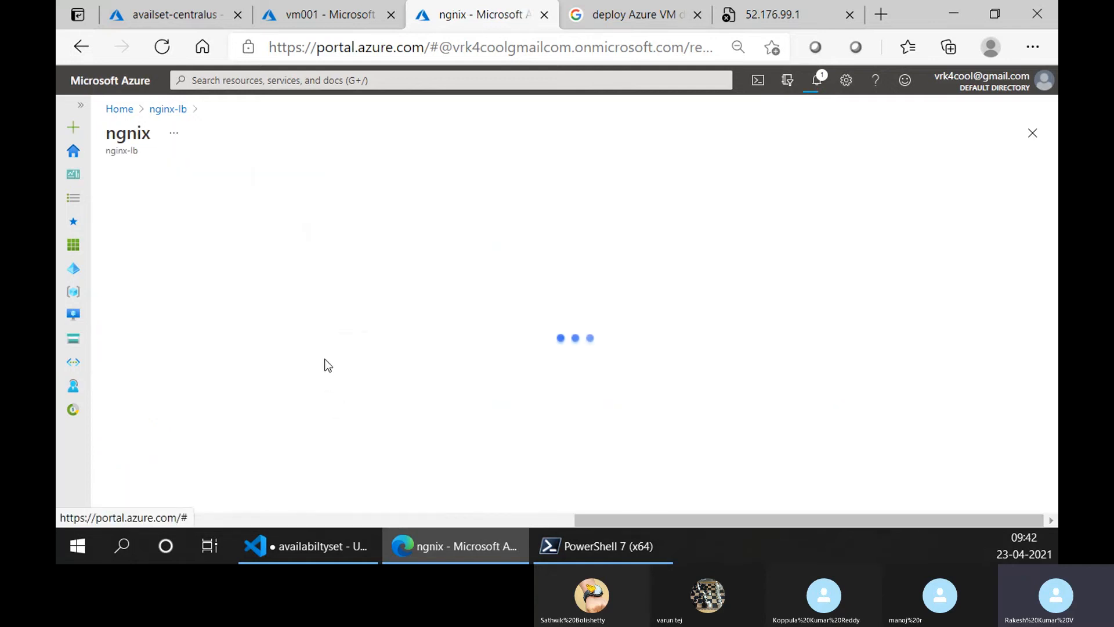
scroll(288, 348, "down", 2)
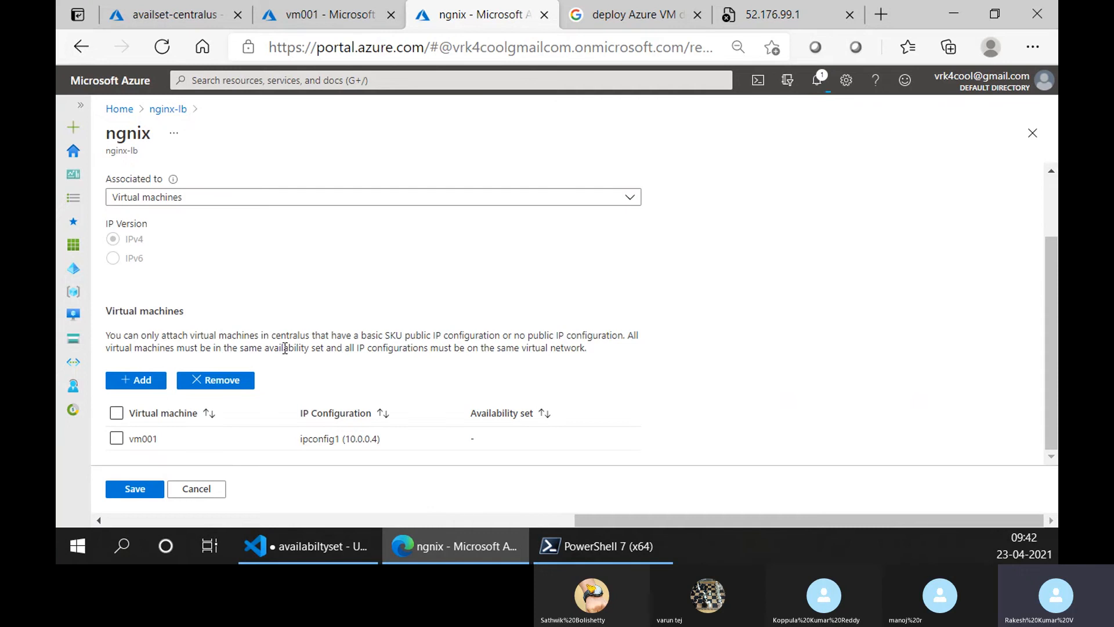
left_click(136, 380)
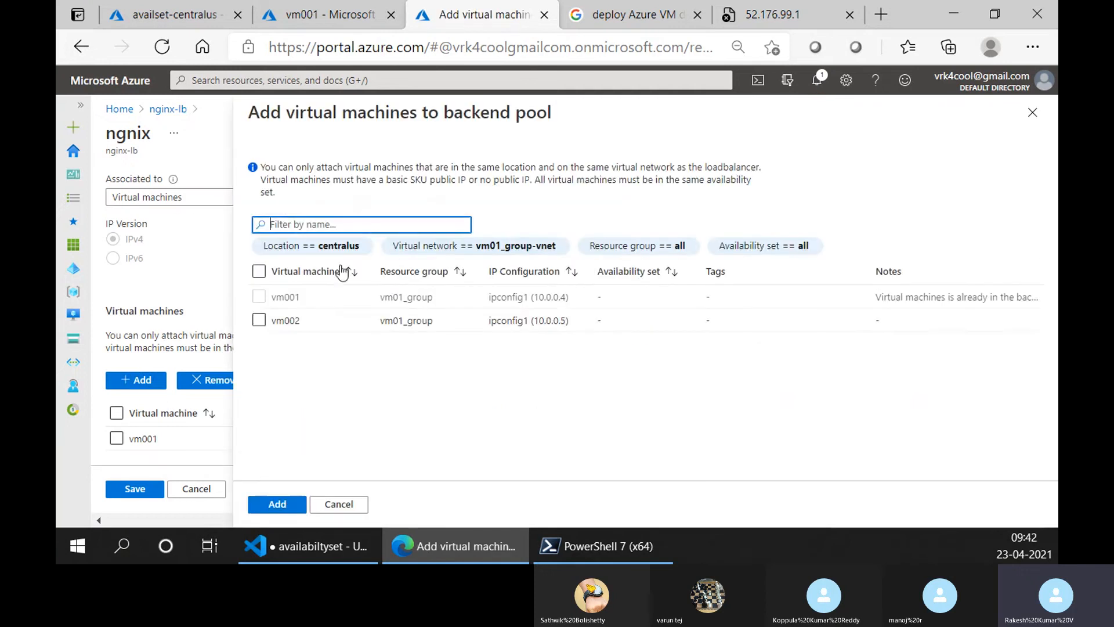
left_click(259, 320)
left_click(277, 503)
left_click(135, 488)
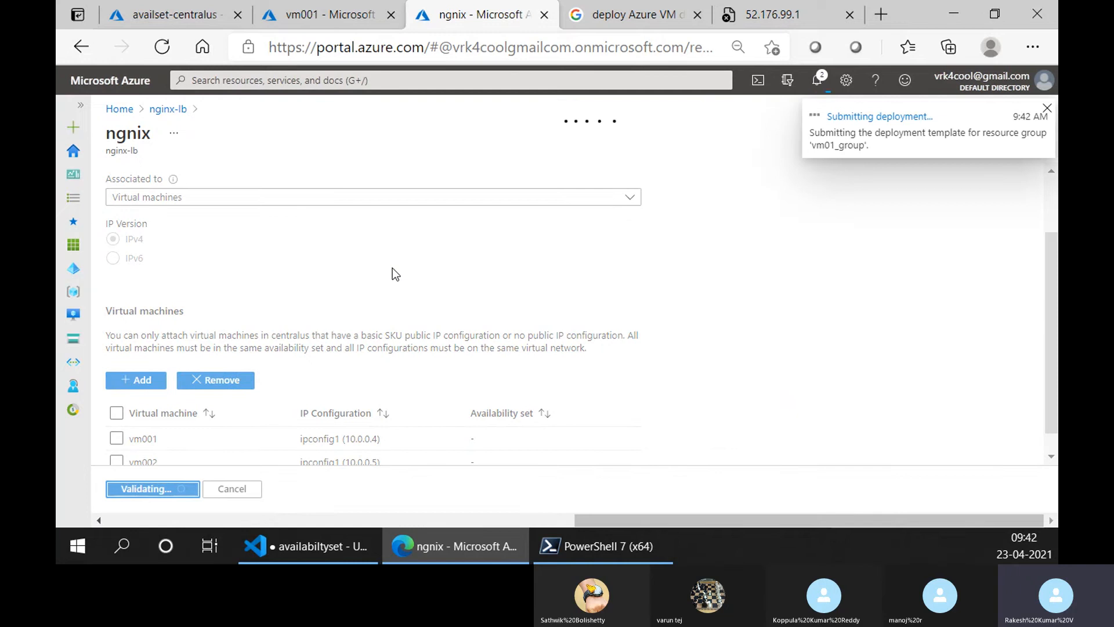
Check nginx-lb's inbound NAT rules against the SSH attempts in PowerShell, and return to the portal.
left_click(167, 111)
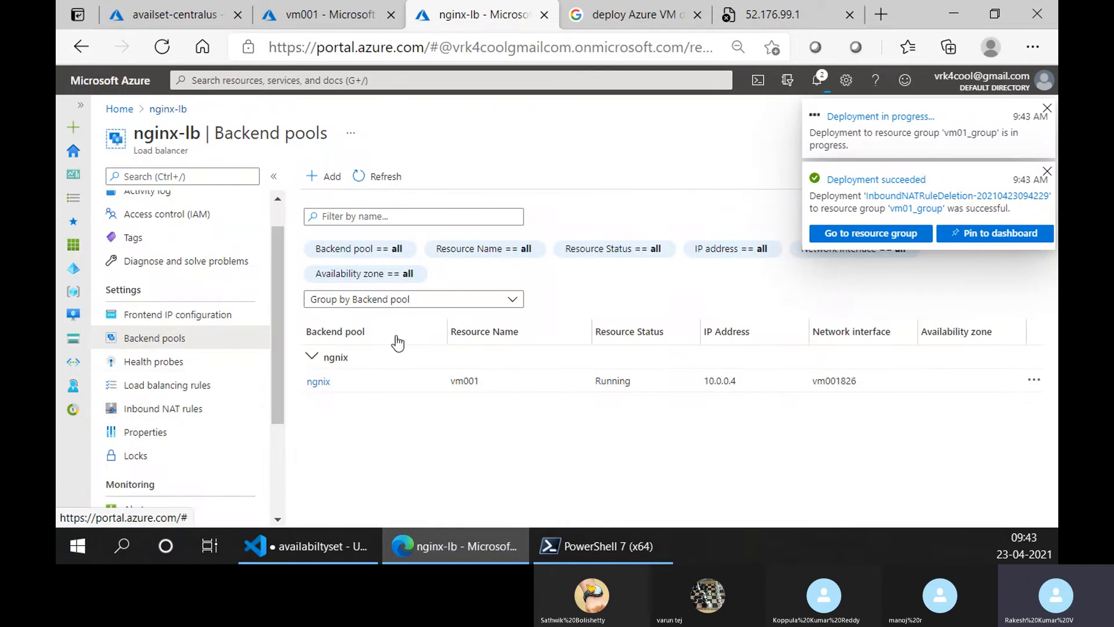
left_click(166, 409)
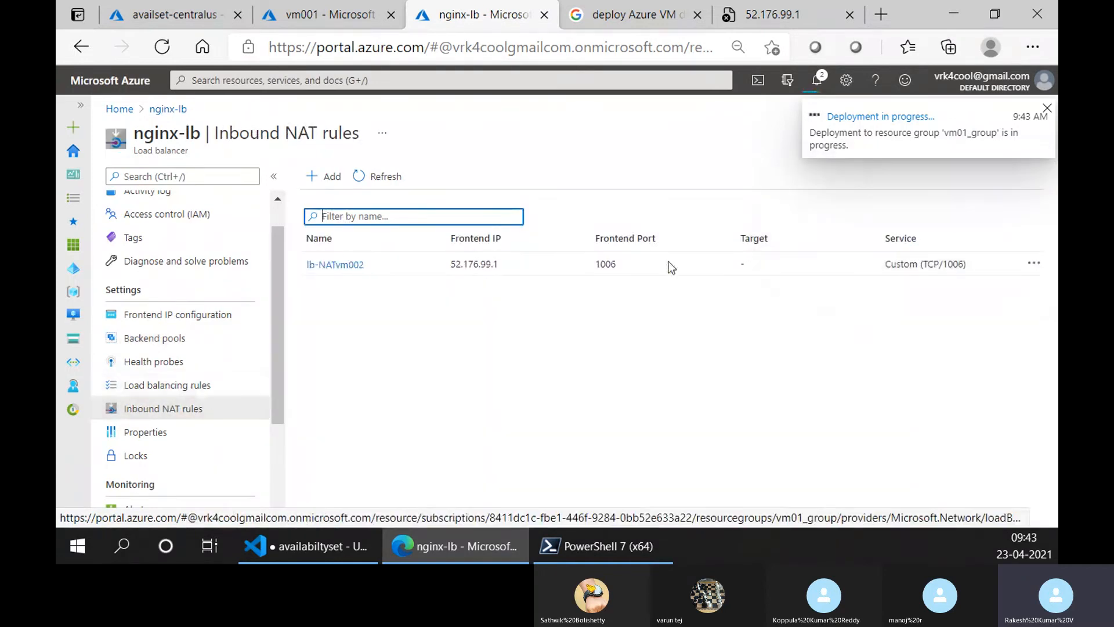
left_click(604, 547)
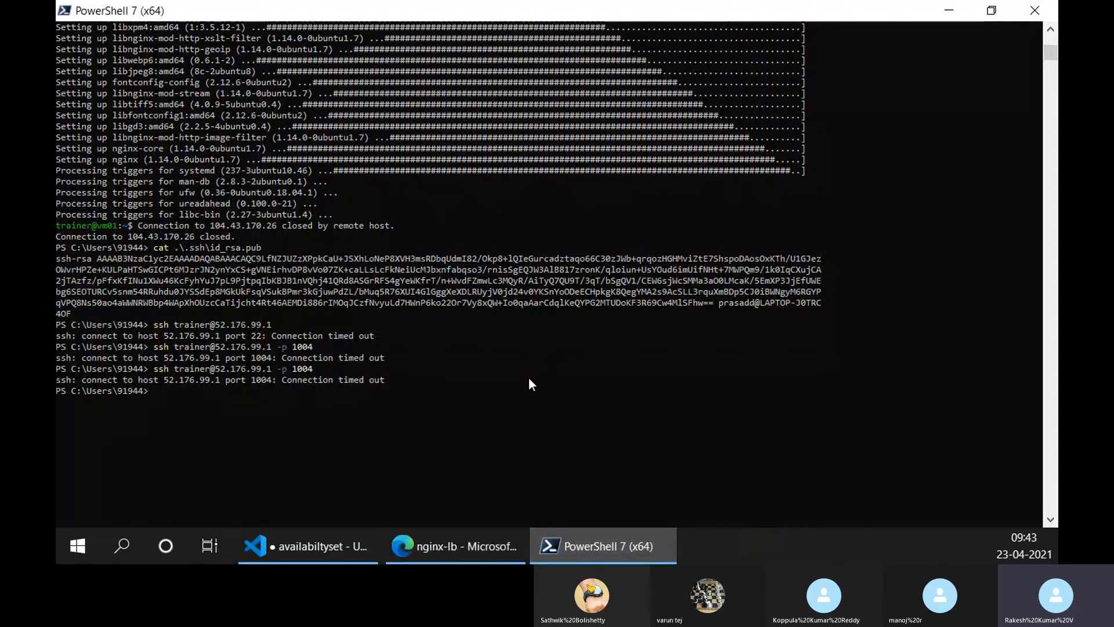
left_click(412, 548)
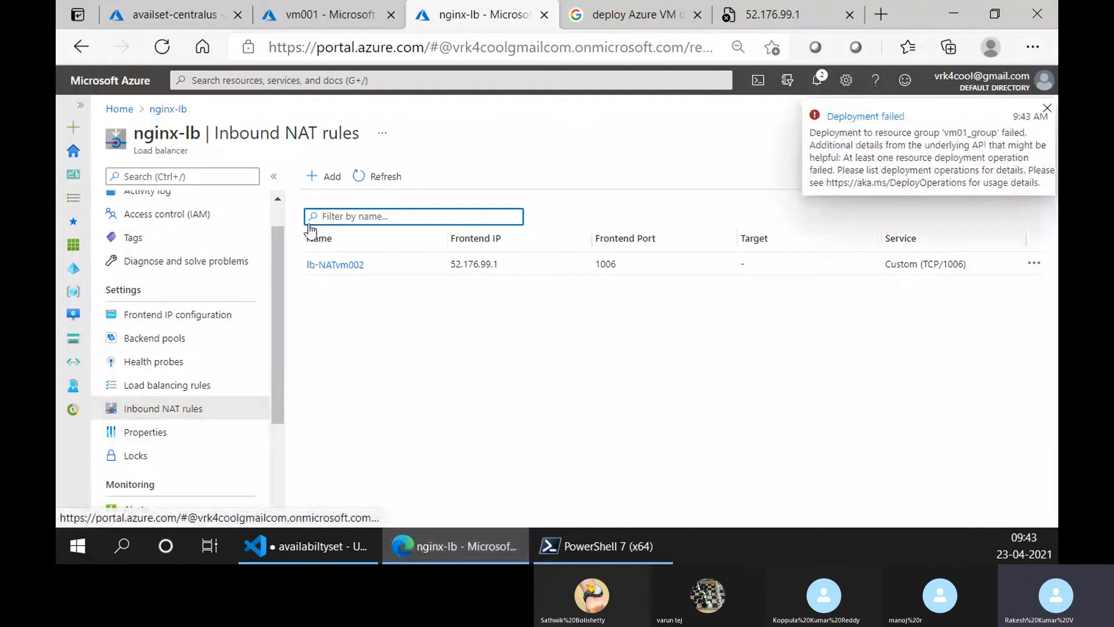
Start a new inbound NAT rule on nginx-lb with vm002 (vm01_group) as the target virtual machine.
left_click(316, 177)
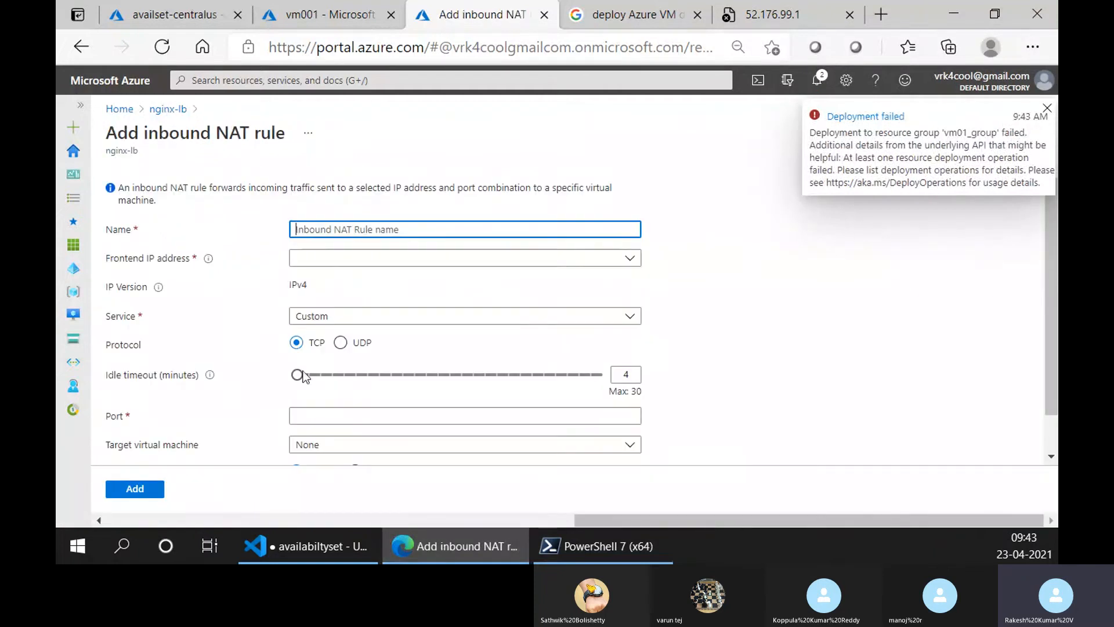
scroll(386, 376, "down", 1)
left_click(353, 372)
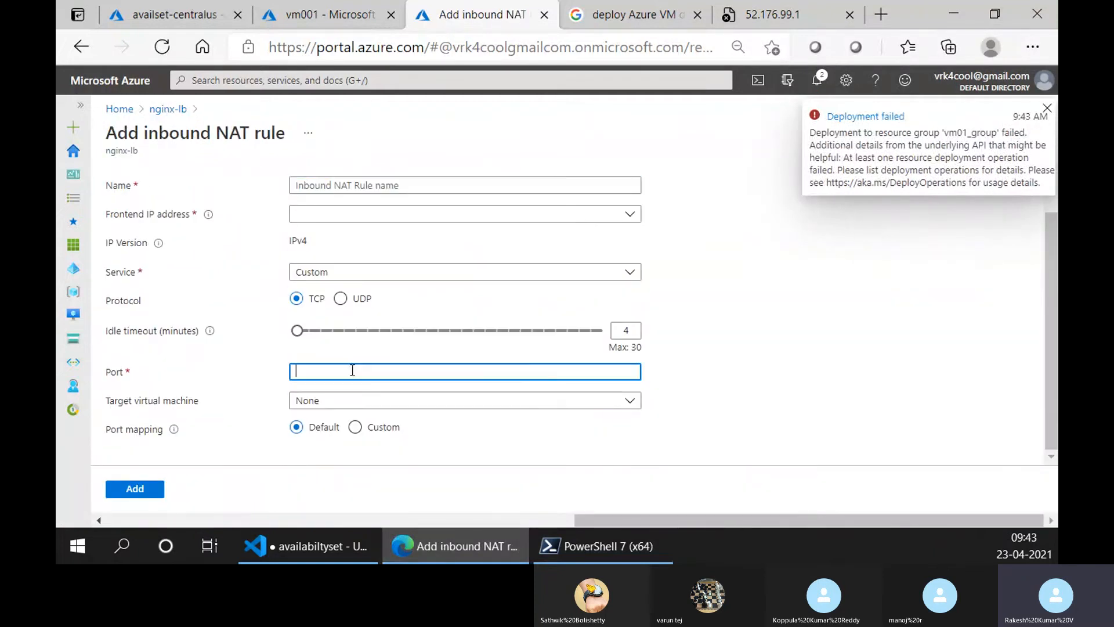
left_click(402, 408)
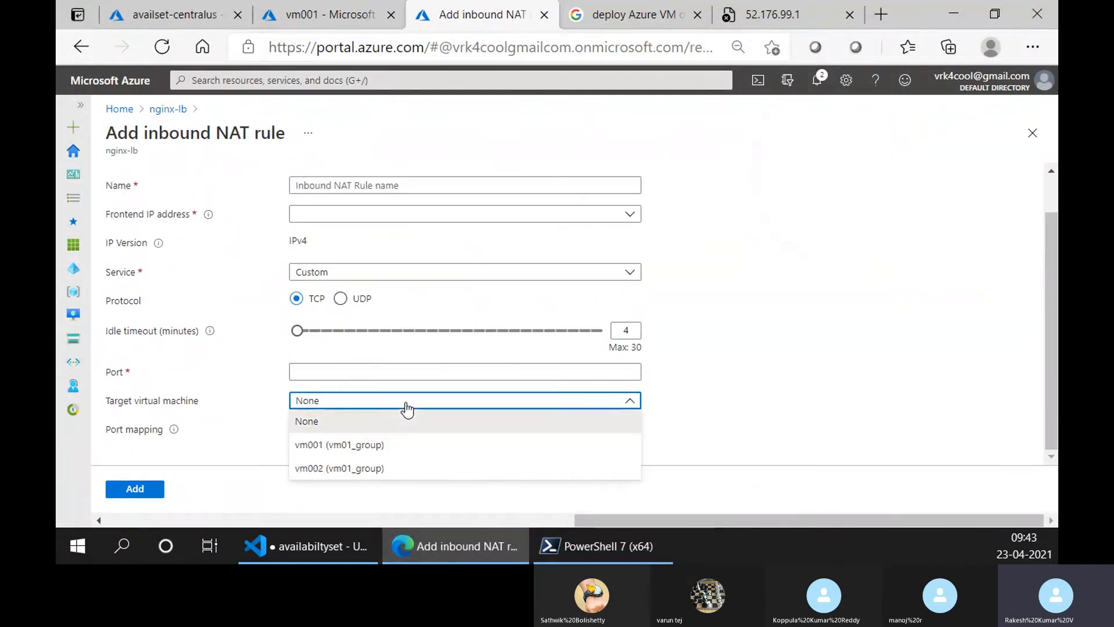
left_click(355, 470)
scroll(355, 427, "down", 1)
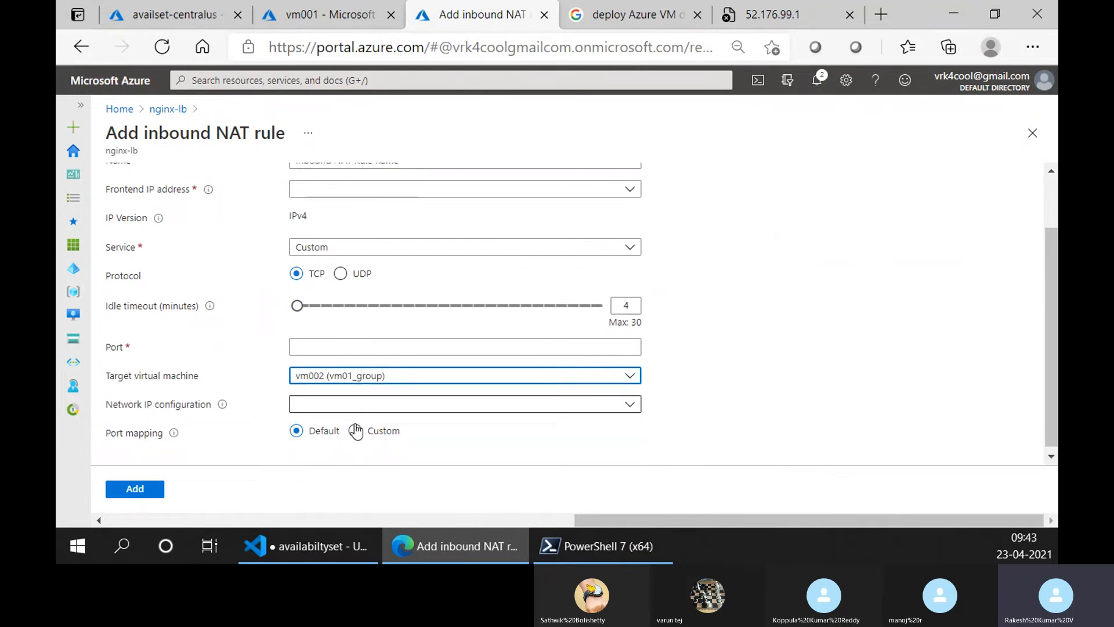
left_click(357, 345)
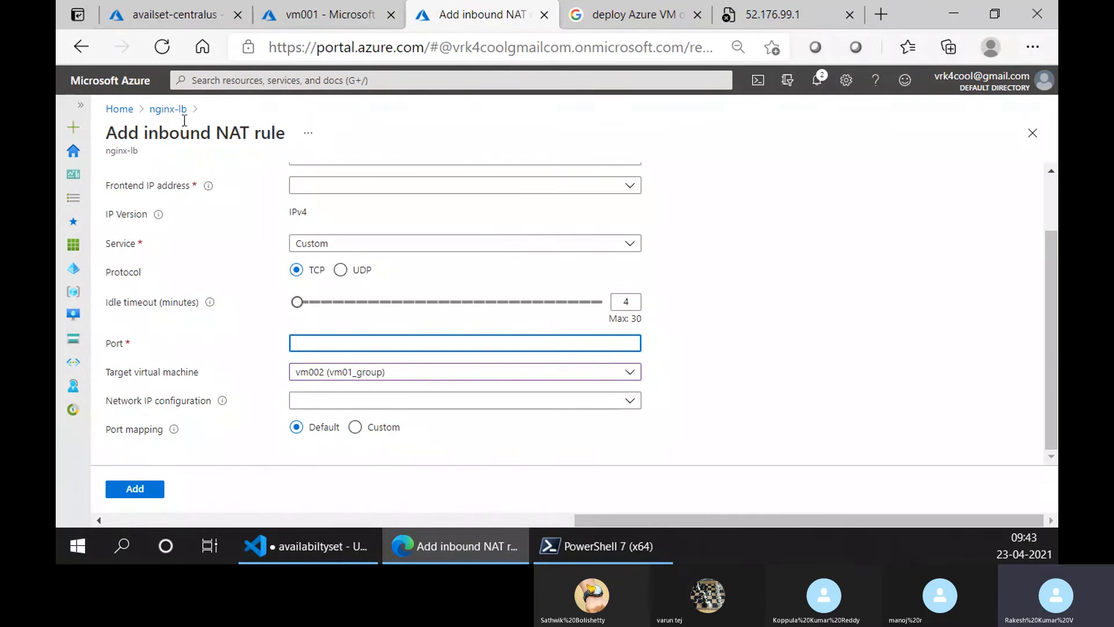
left_click(383, 378)
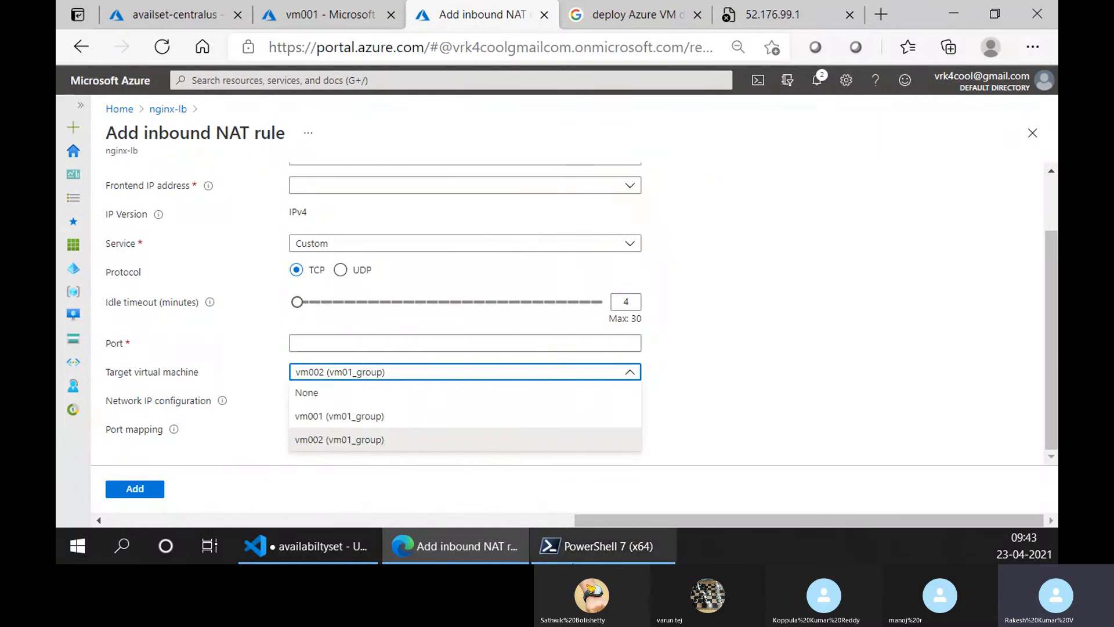
left_click(580, 549)
key("Up")
key("BackSpace")
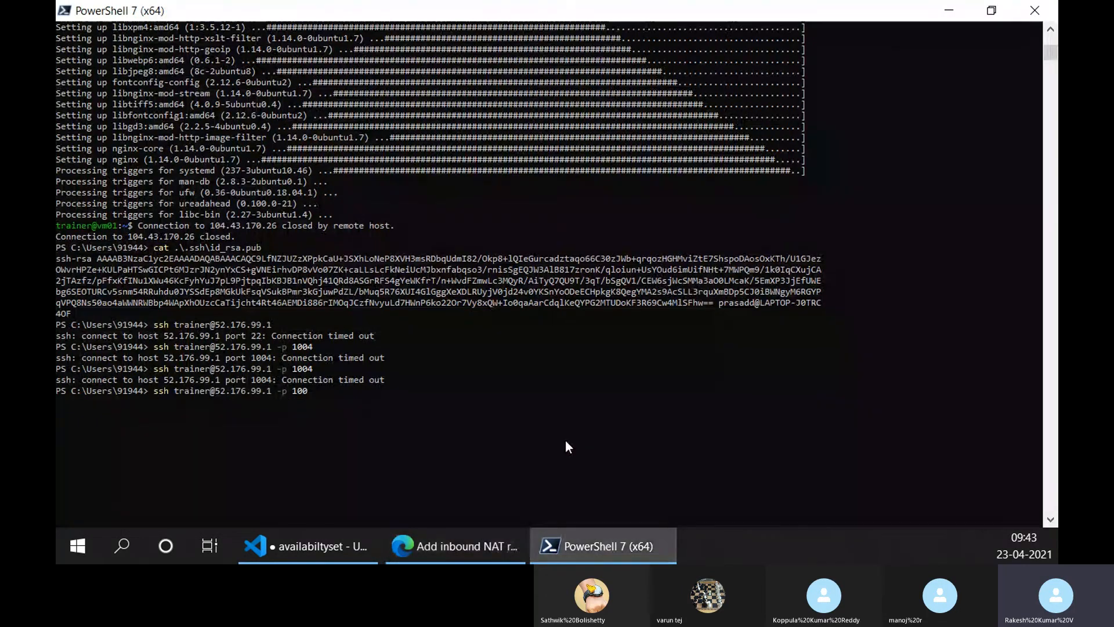
type("6")
key("Return")
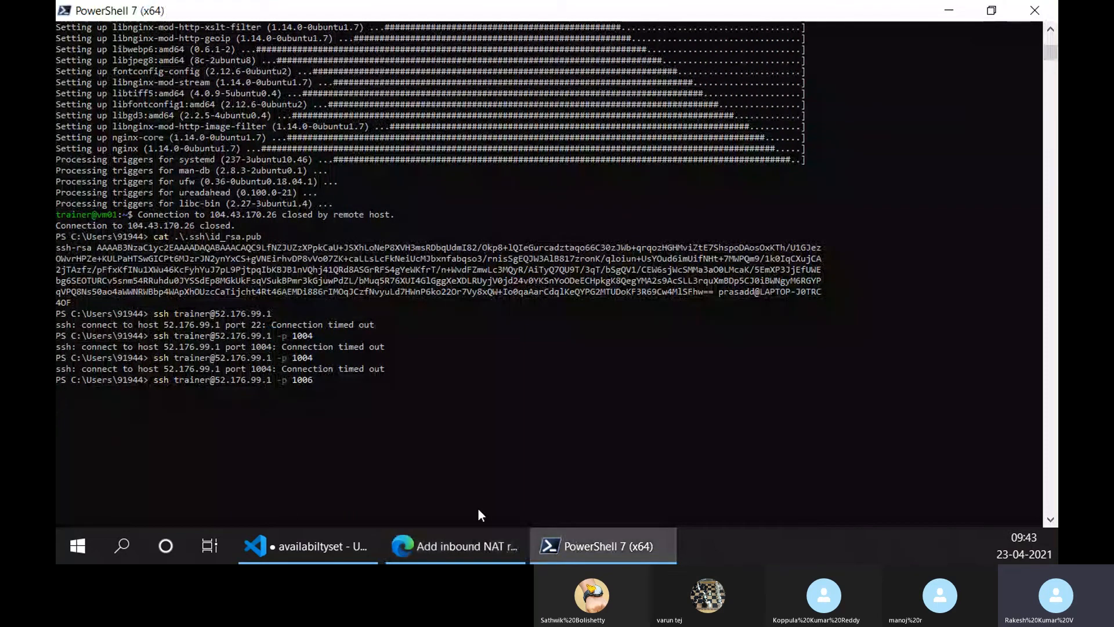
Examine vm001's inbound port rules in the portal and check the SSH attempt in PowerShell.
left_click(482, 548)
left_click(313, 7)
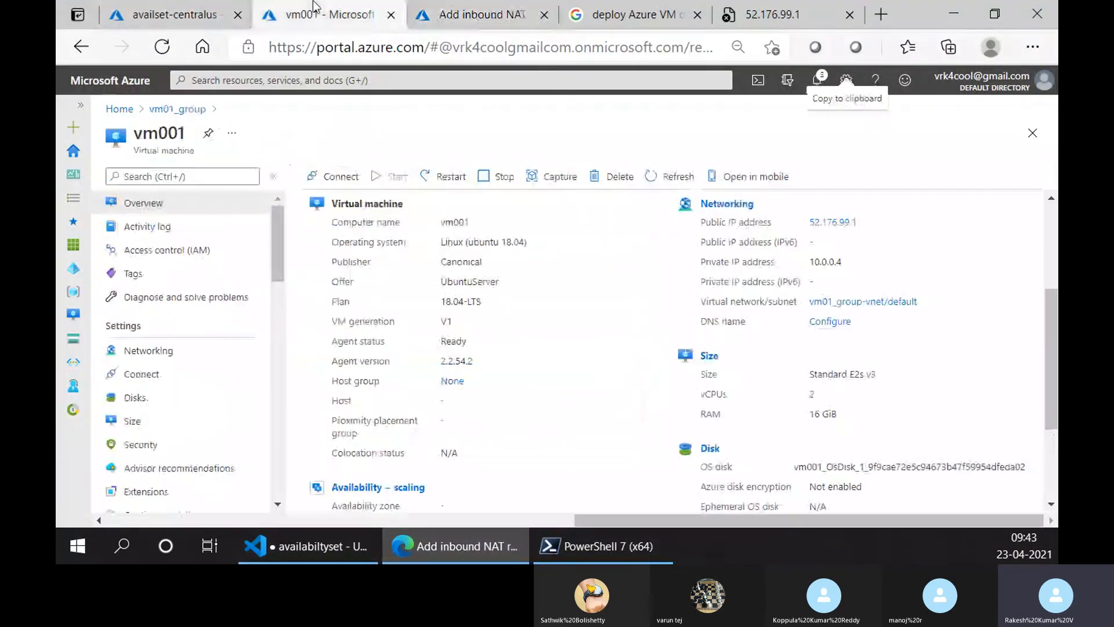
left_click(168, 355)
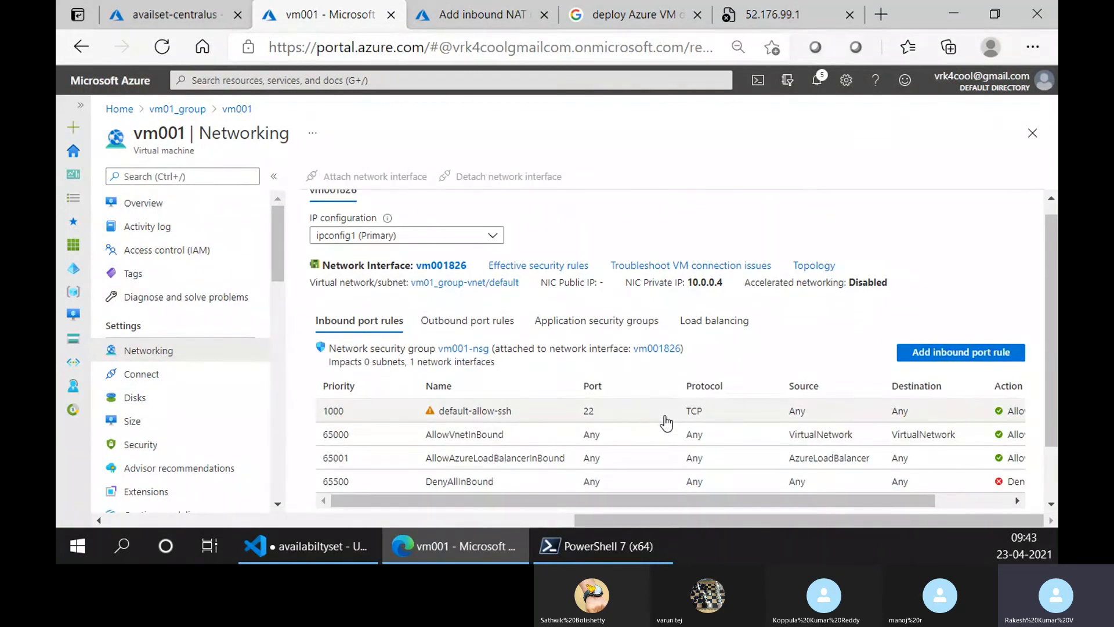
left_click(600, 545)
left_click(456, 546)
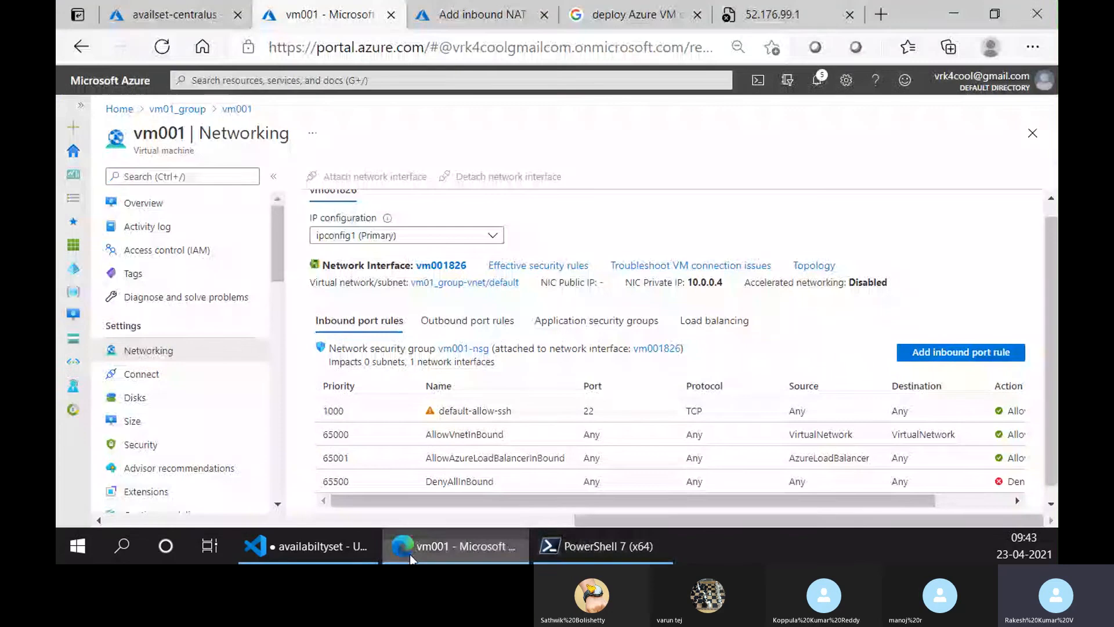
Set the new NAT rule's target to vm001, ipconfig1 (10.0.0.4), with port 1004 and custom port mapping to target port 22.
left_click(482, 15)
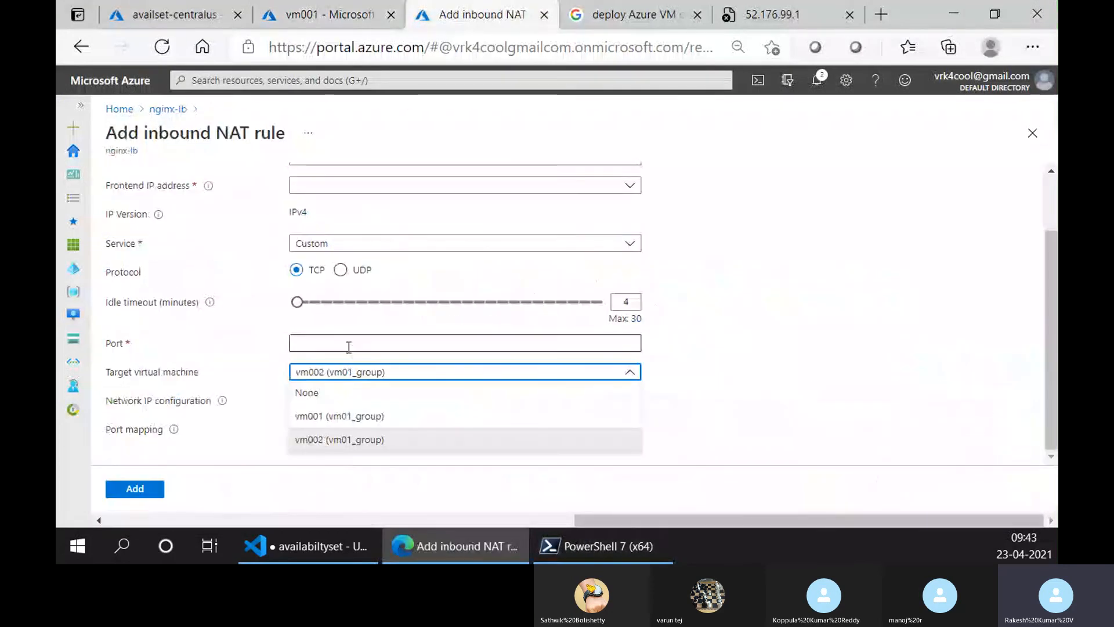
left_click(329, 418)
left_click(355, 428)
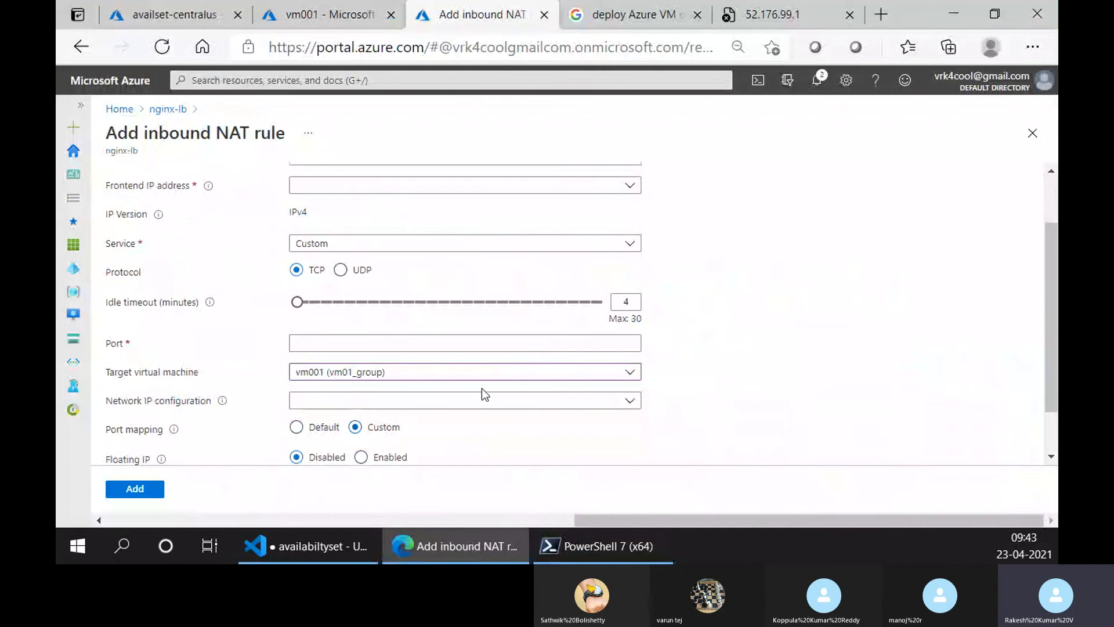
scroll(465, 394, "down", 1)
left_click(362, 430)
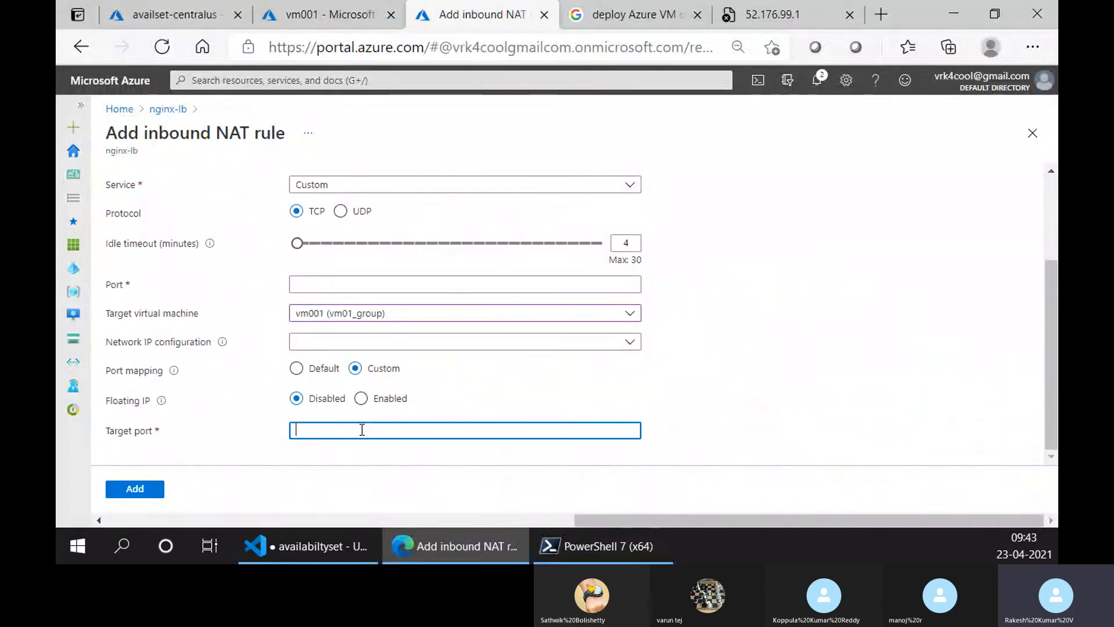
type("22")
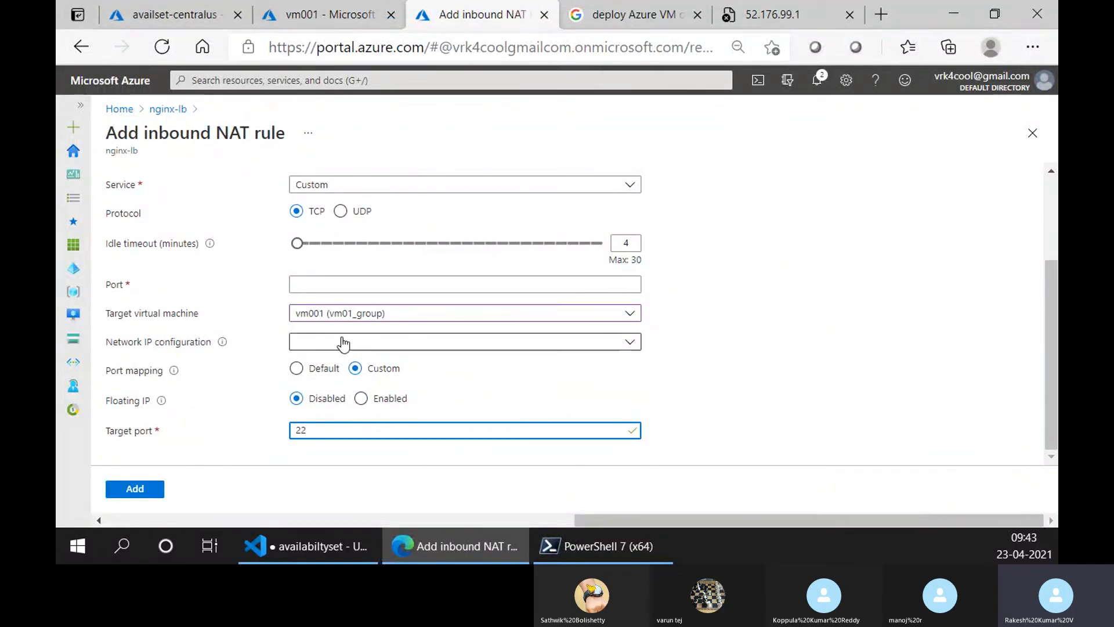
left_click(338, 347)
left_click(340, 360)
left_click(358, 283)
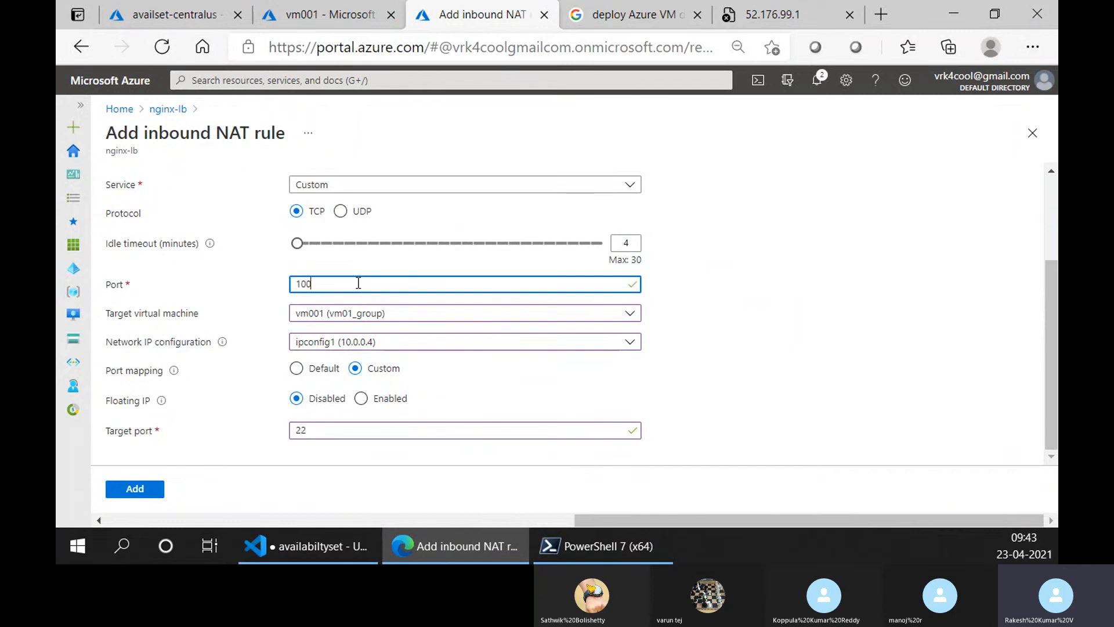
Select LoadBalancerFrontEnd (52.176.99.1) as the frontend IP address, name the rule with an lb prefix and vm001, and add it.
scroll(433, 394, "up", 3)
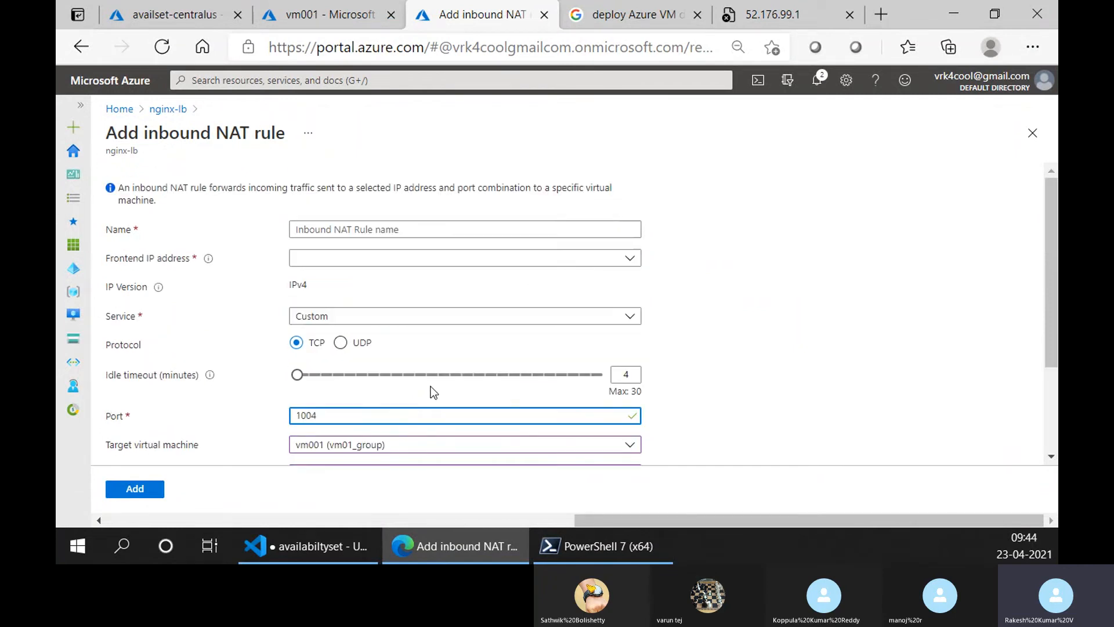
left_click(320, 261)
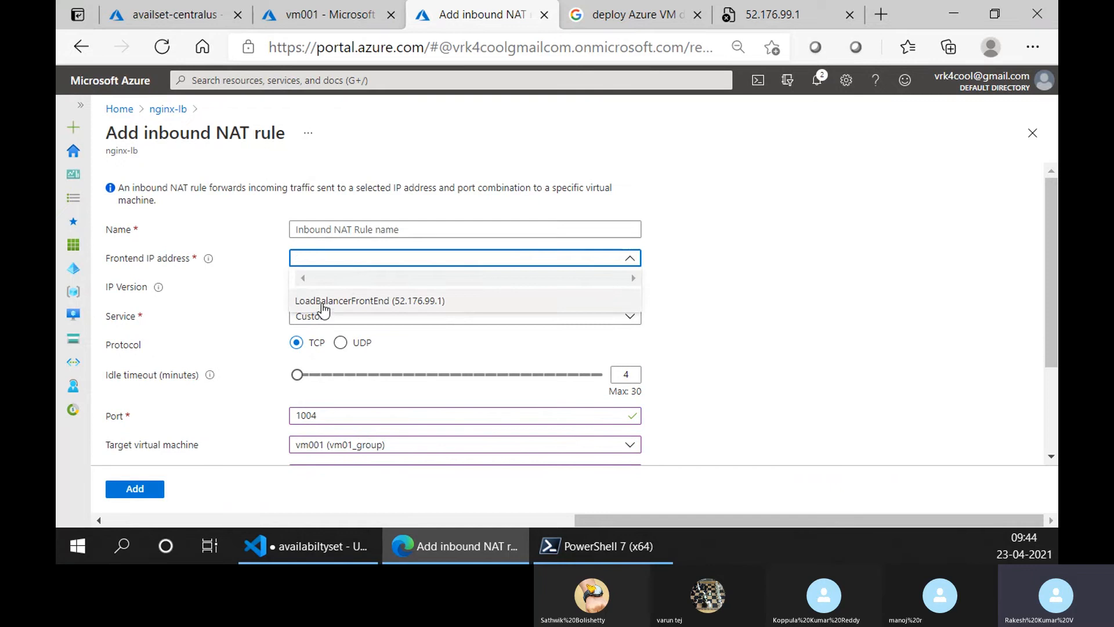
left_click(331, 300)
left_click(333, 233)
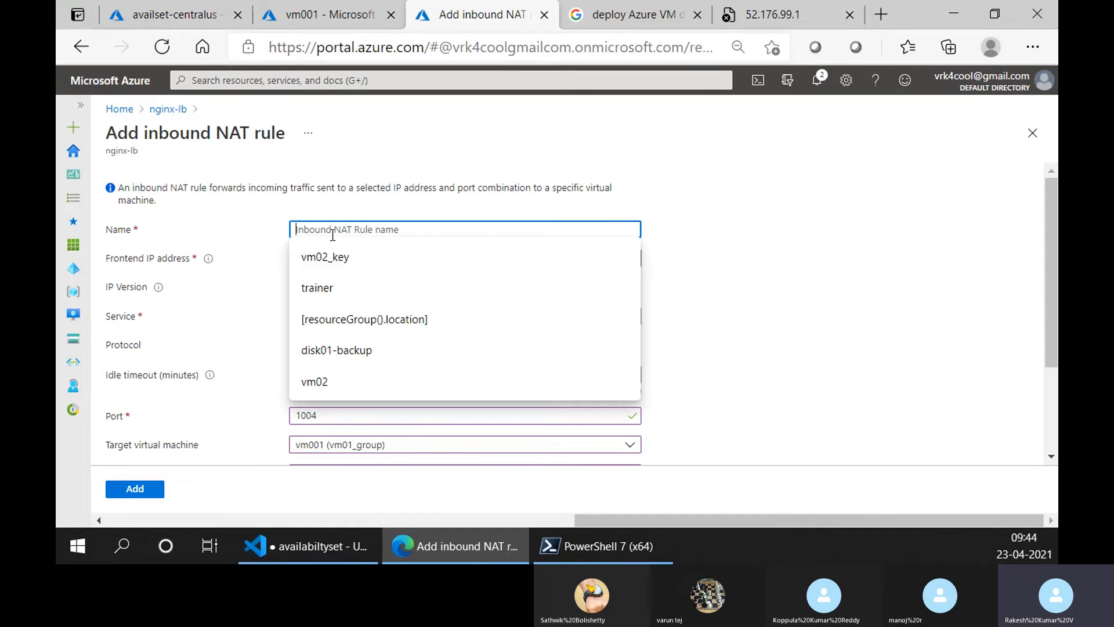
key("Escape")
type("lb-nA")
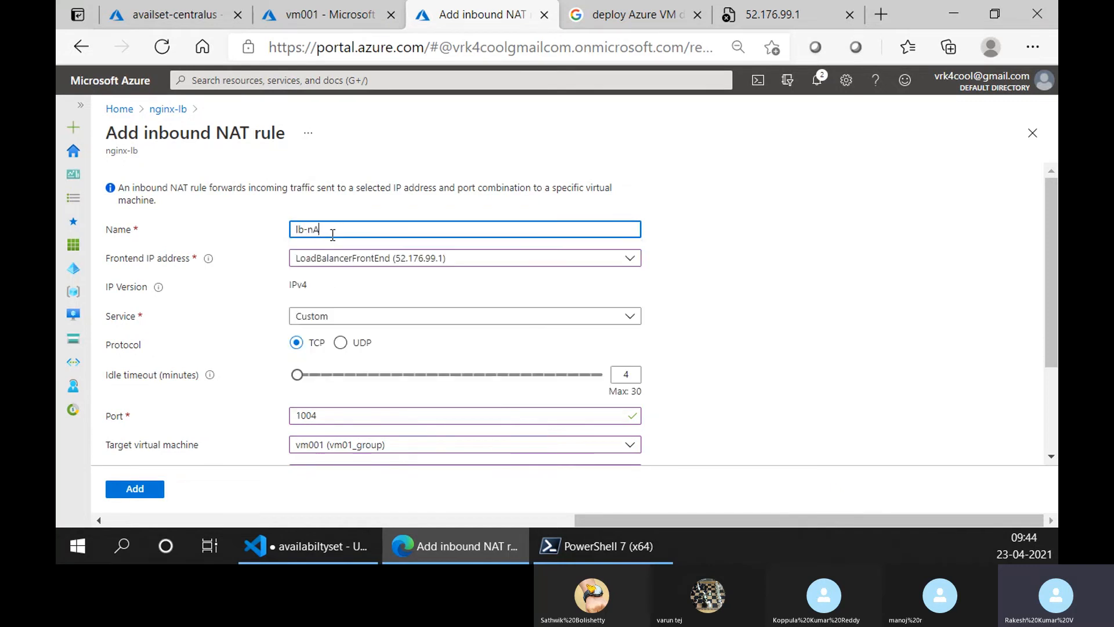
key("BackSpace")
key("BackSpace")
key("BackSpace")
type("vm001")
scroll(853, 351, "down", 2)
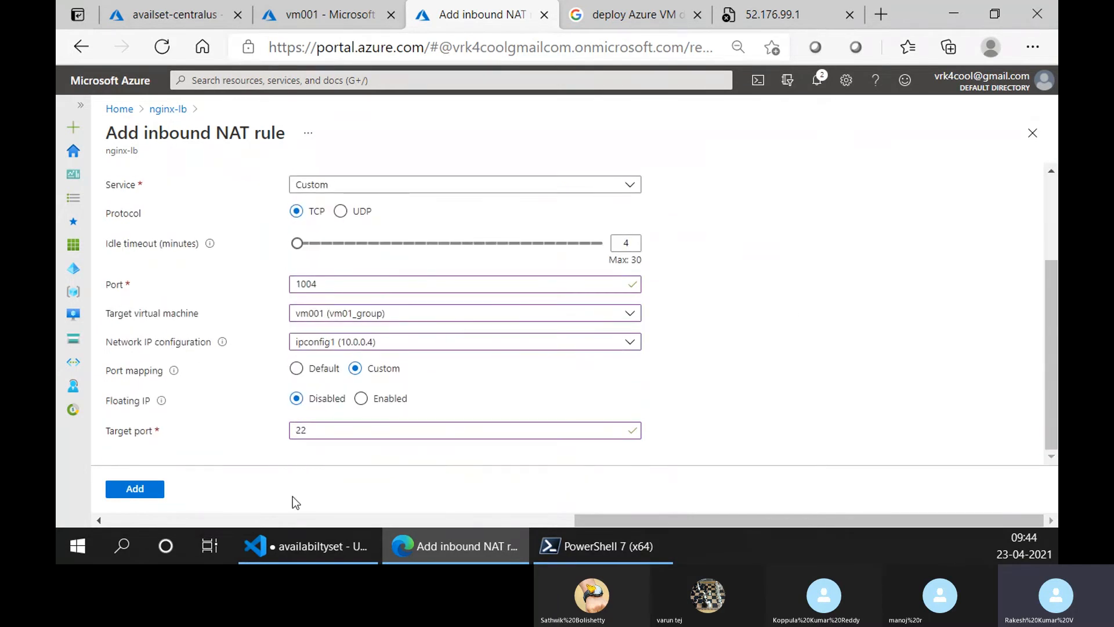
left_click(137, 491)
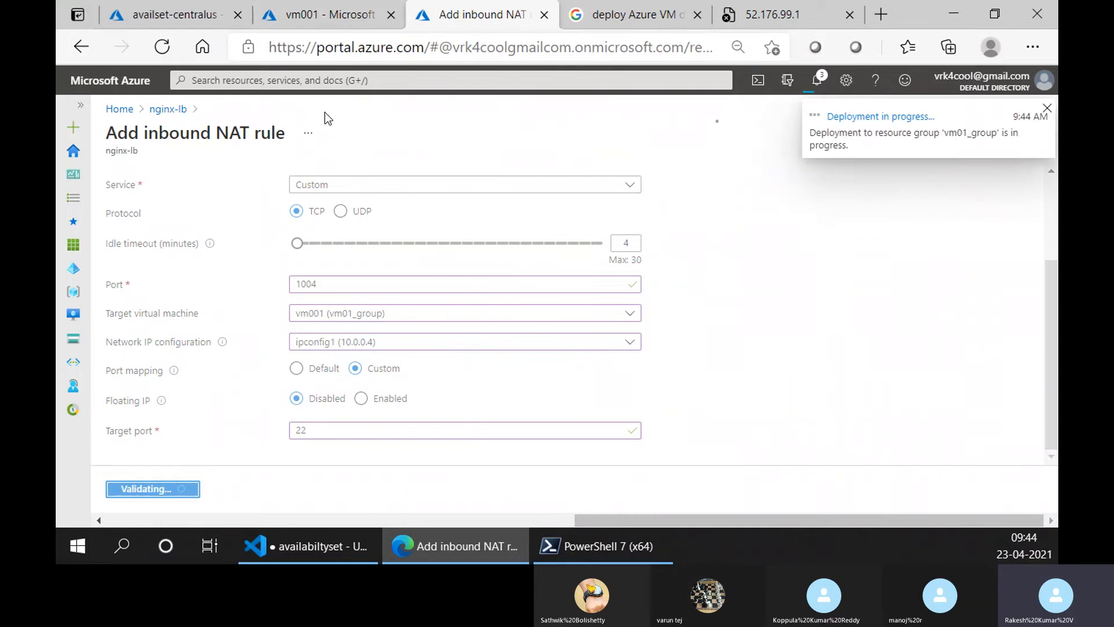
Check the SSH result in PowerShell and review the rule's deployment status in the portal notifications.
left_click(329, 13)
left_click(559, 556)
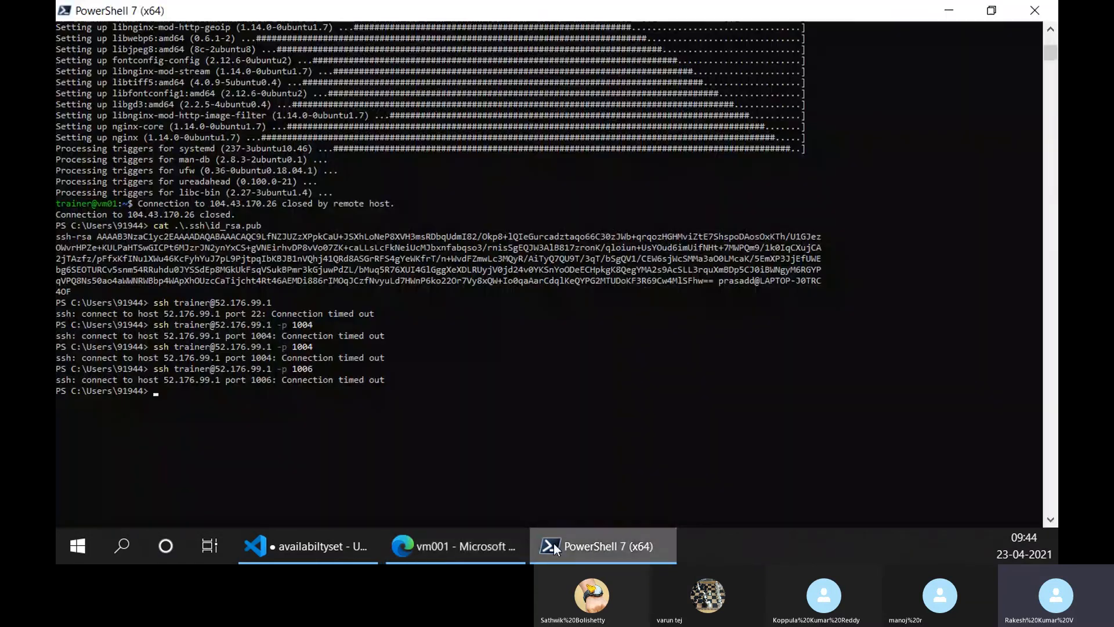
left_click(323, 547)
left_click(491, 562)
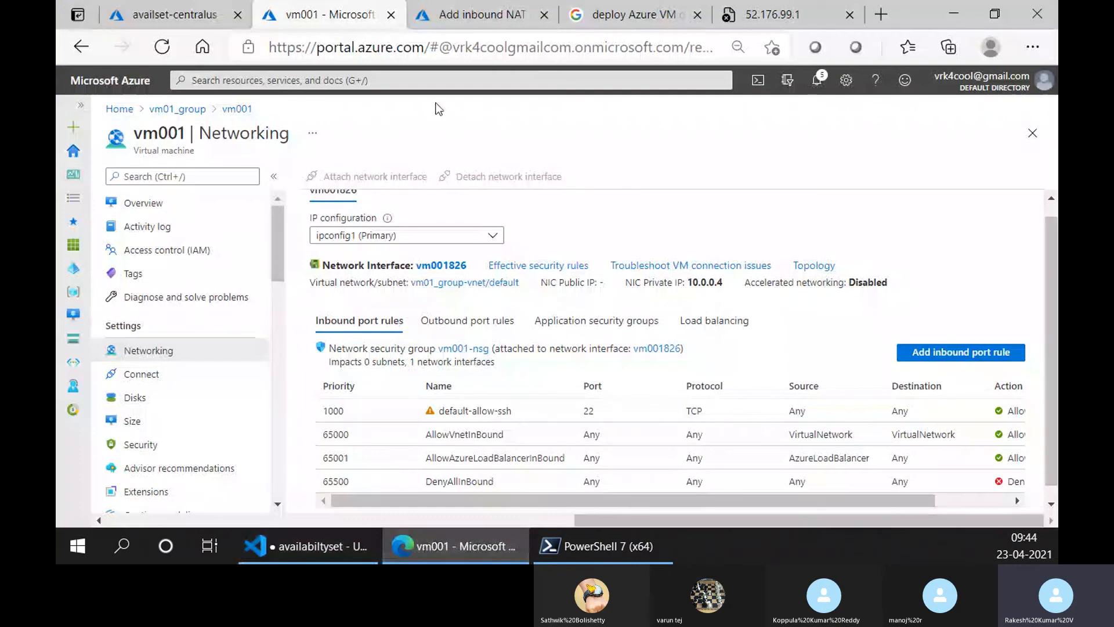
left_click(482, 15)
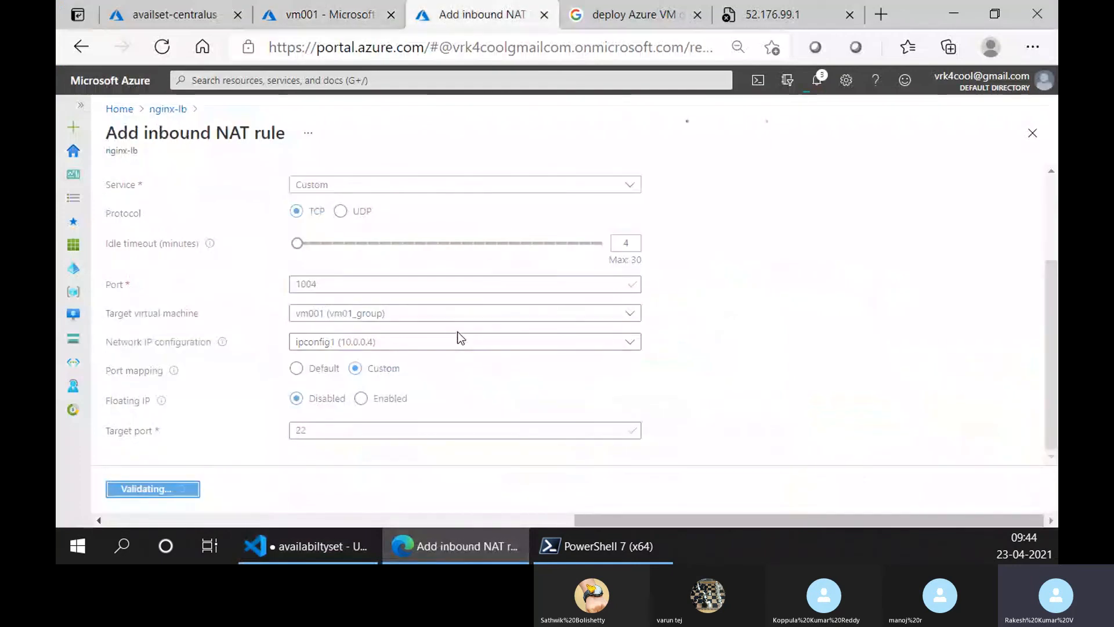
left_click(817, 80)
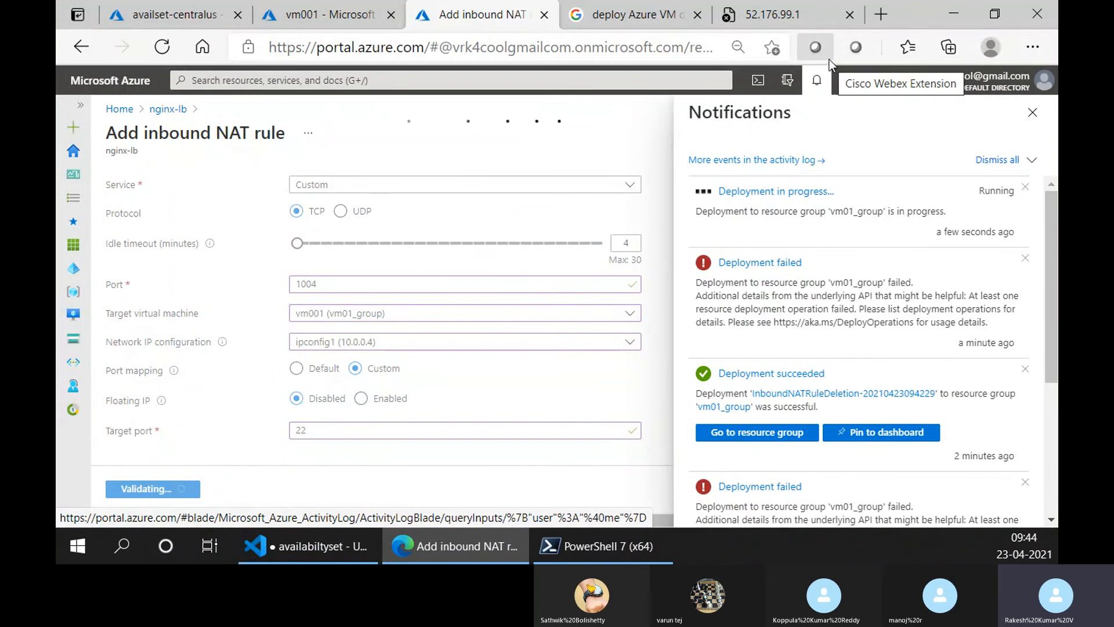
Open nginx-lb's lb-NATvm002 inbound NAT rule and set its target to vm002 with network IP configuration ipconfig1 (10.0.0.5).
left_click(168, 109)
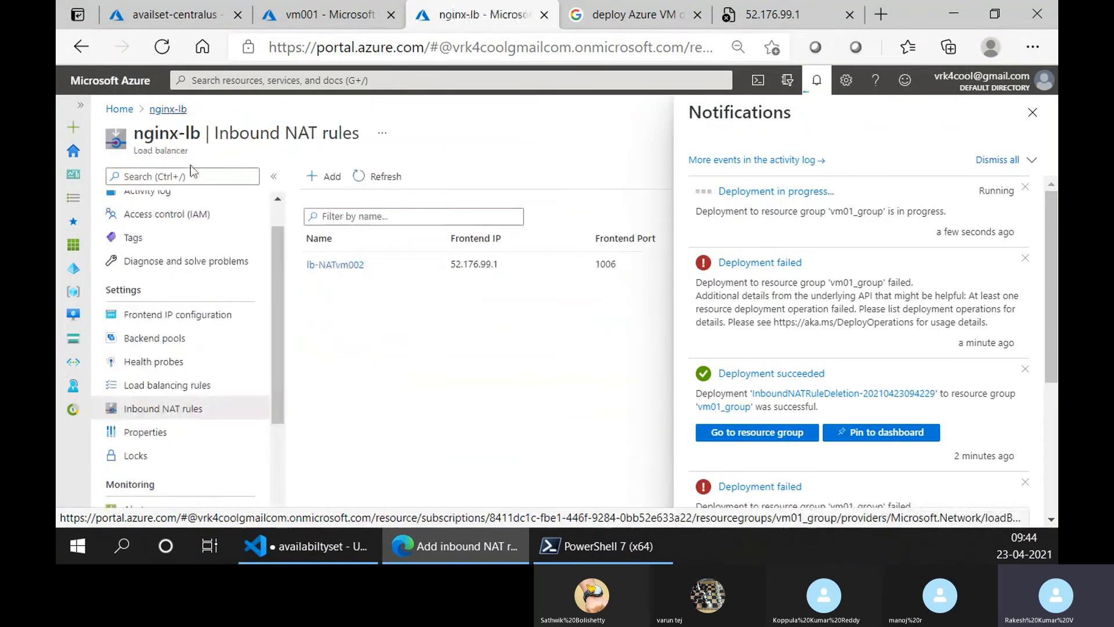
left_click(342, 266)
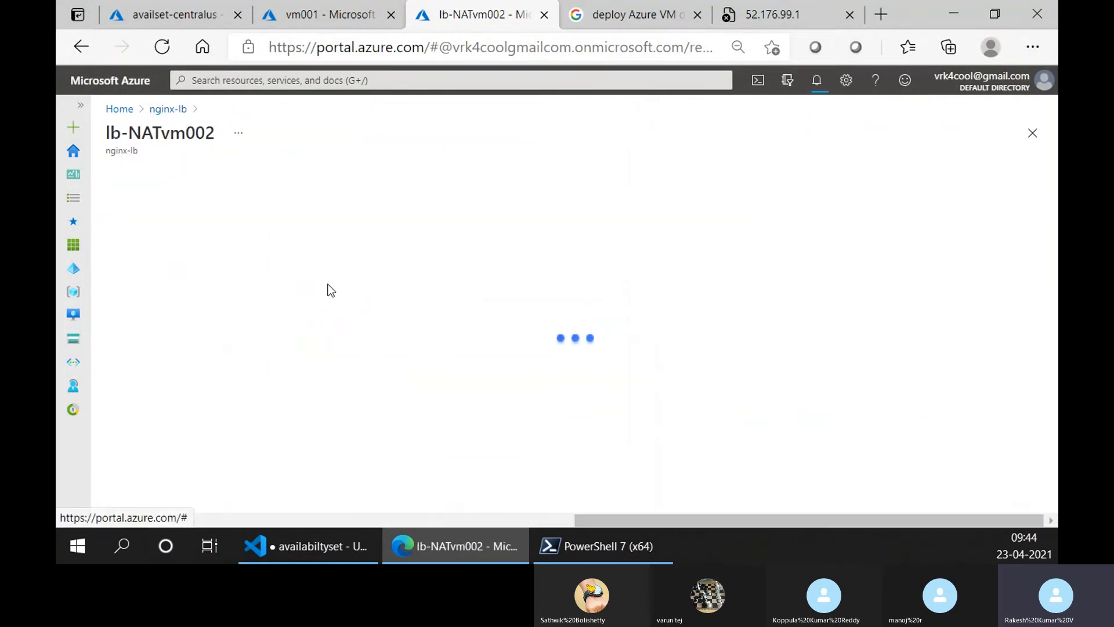
scroll(350, 366, "down", 1)
left_click(321, 401)
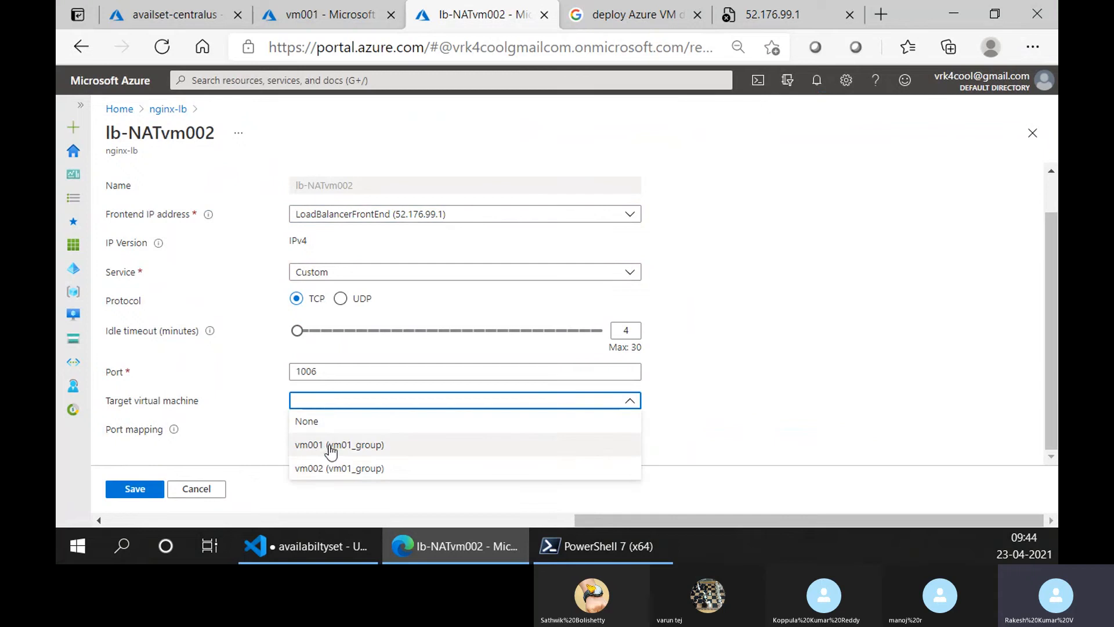
left_click(325, 469)
left_click(319, 429)
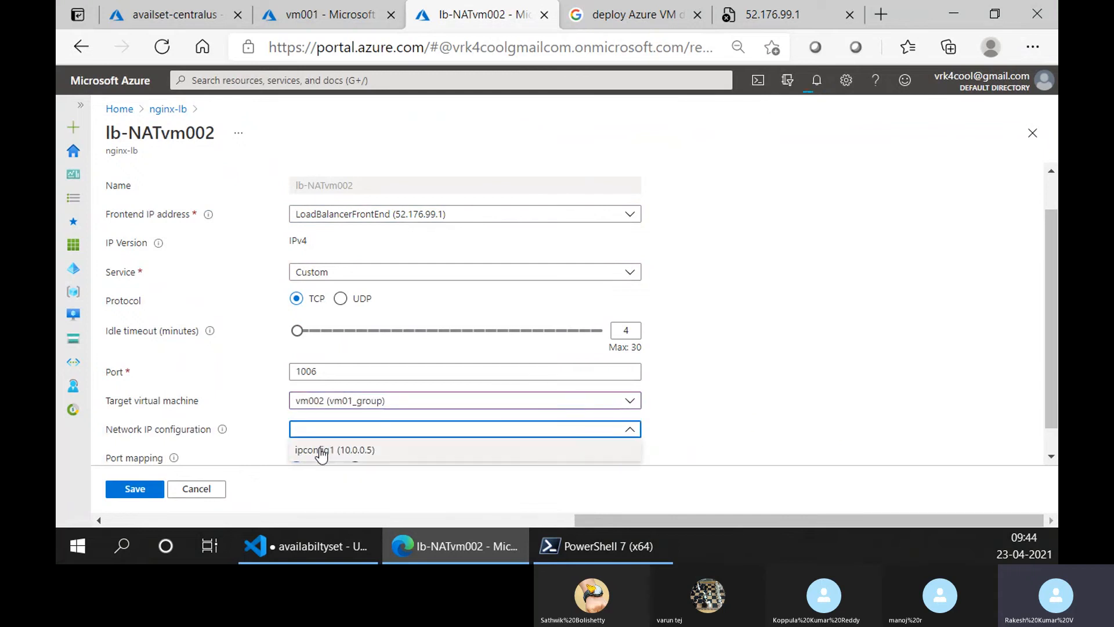
left_click(319, 451)
Choose custom port mapping with target port 22 for lb-NATvm002 and try to save the rule.
scroll(340, 422, "down", 1)
left_click(355, 427)
scroll(369, 421, "down", 1)
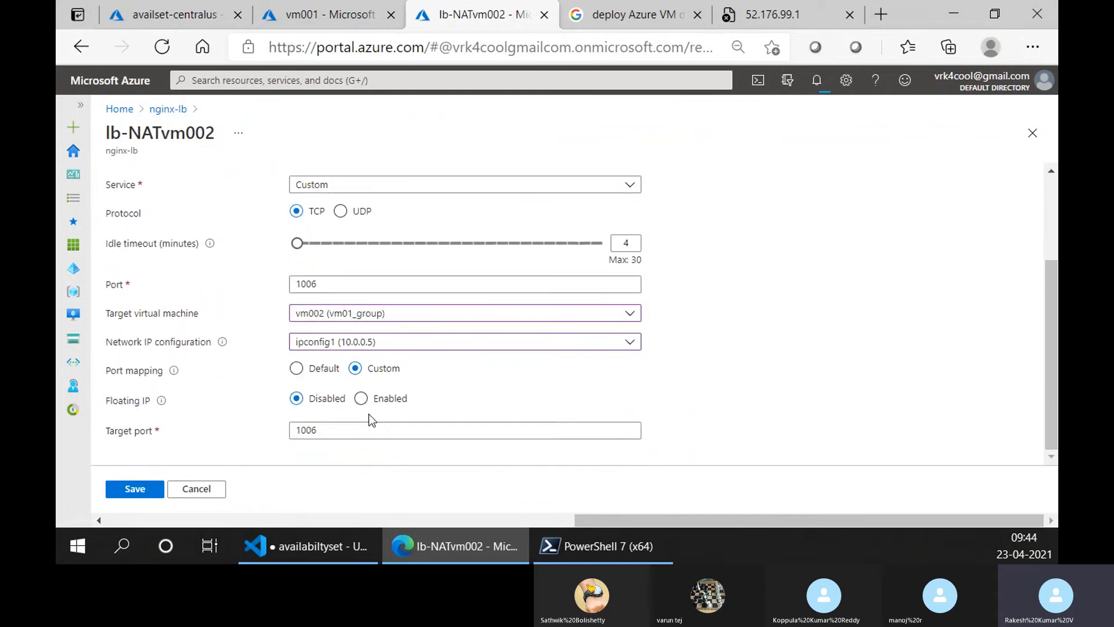
double_click(333, 430)
key("BackSpace")
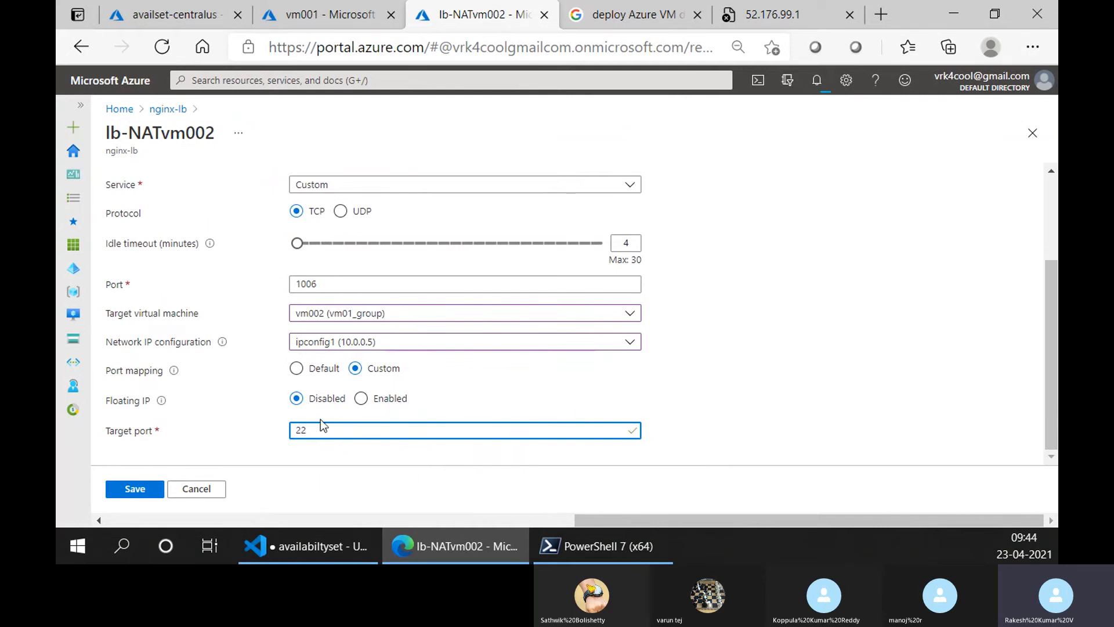
scroll(266, 333, "up", 3)
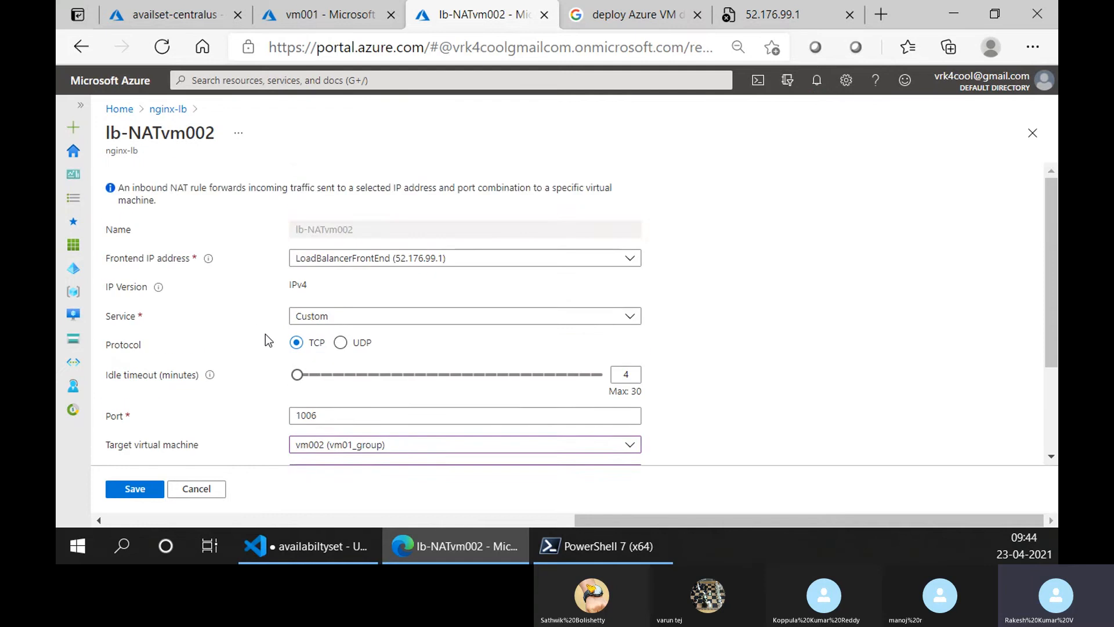
scroll(267, 336, "down", 3)
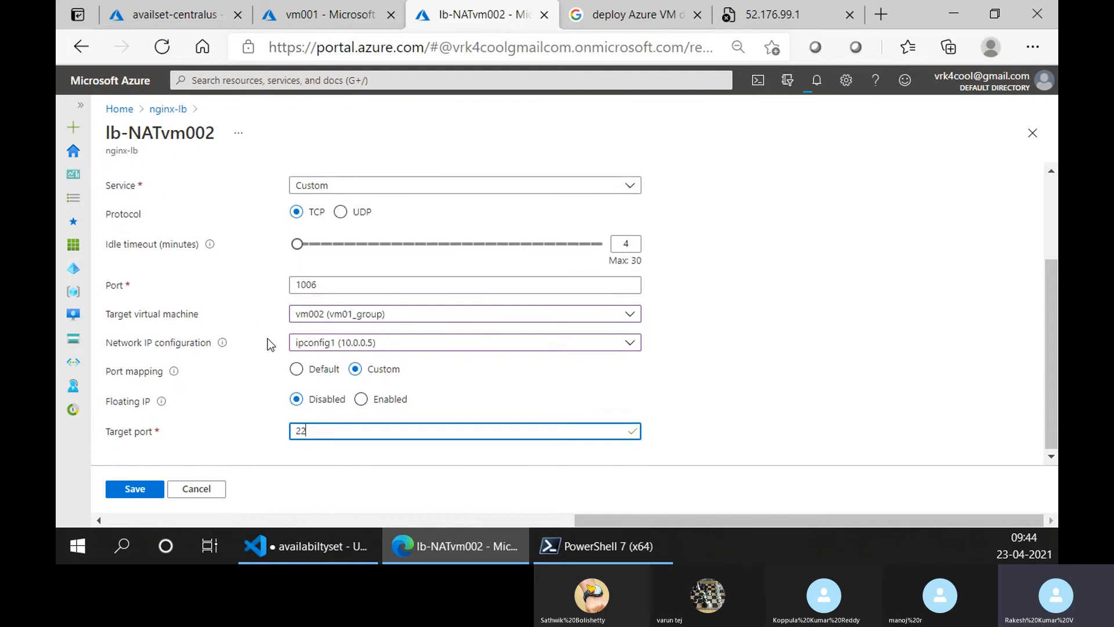
left_click(138, 492)
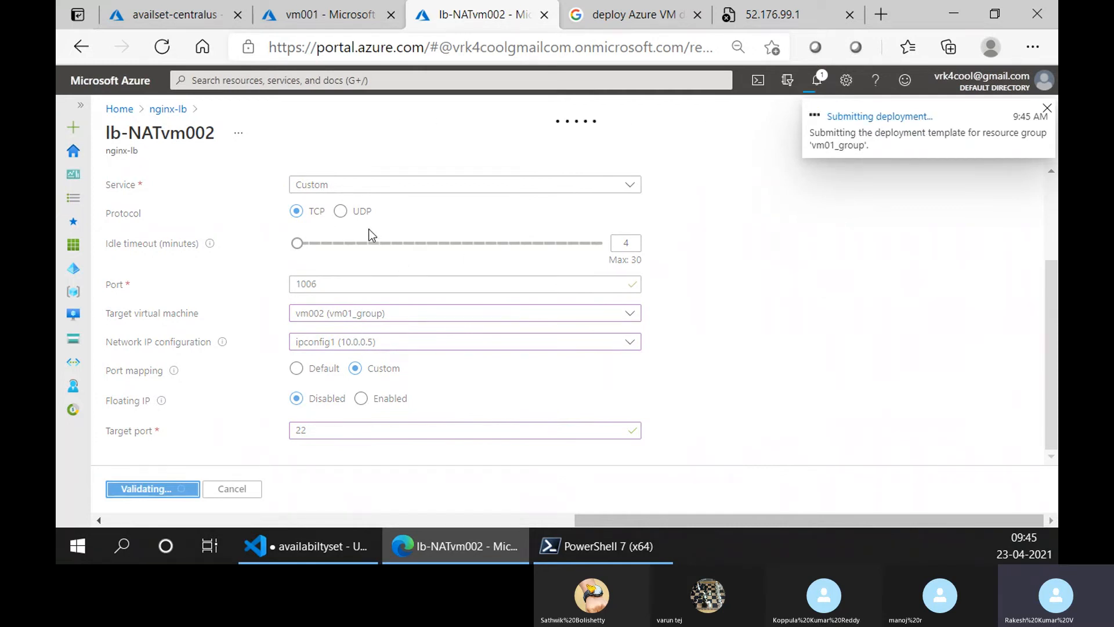
left_click(565, 559)
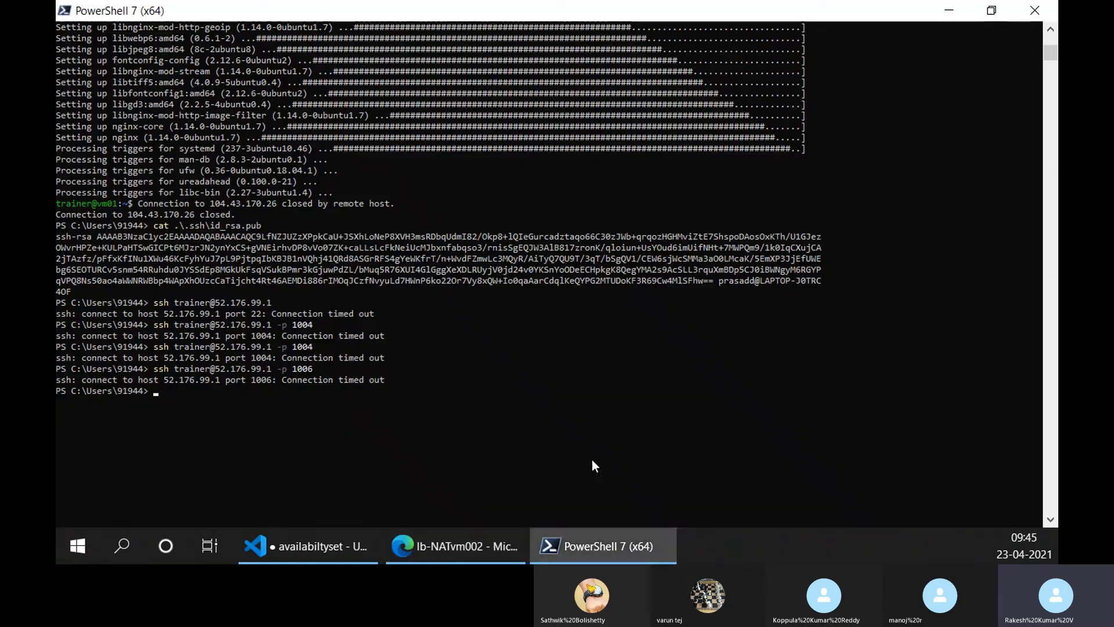
key("Up")
key("Up")
key("Return")
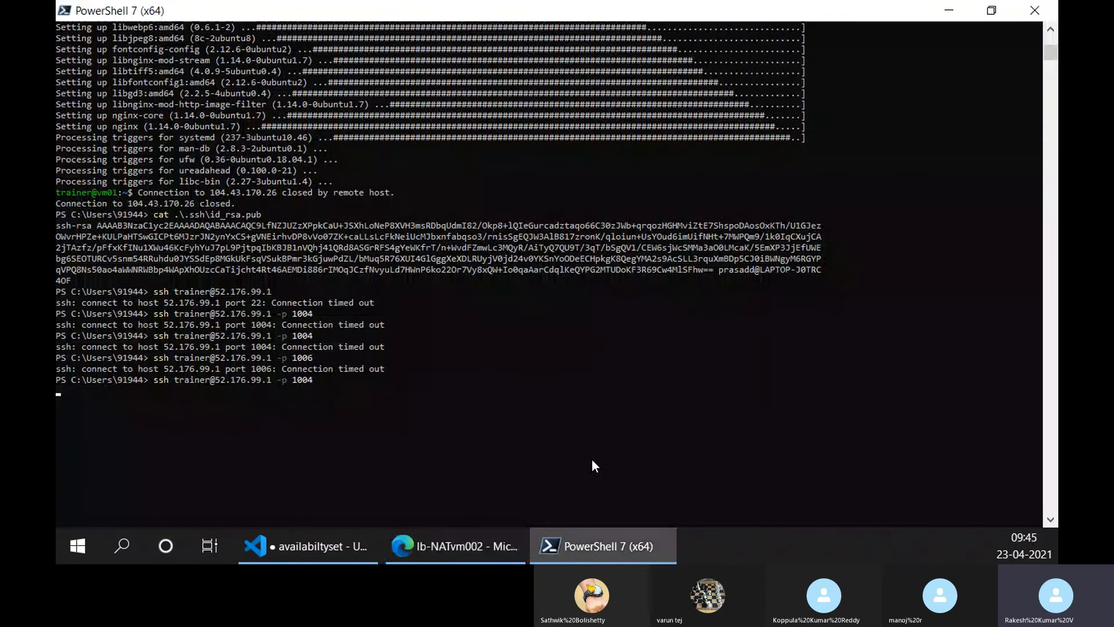
type("yes")
key("Return")
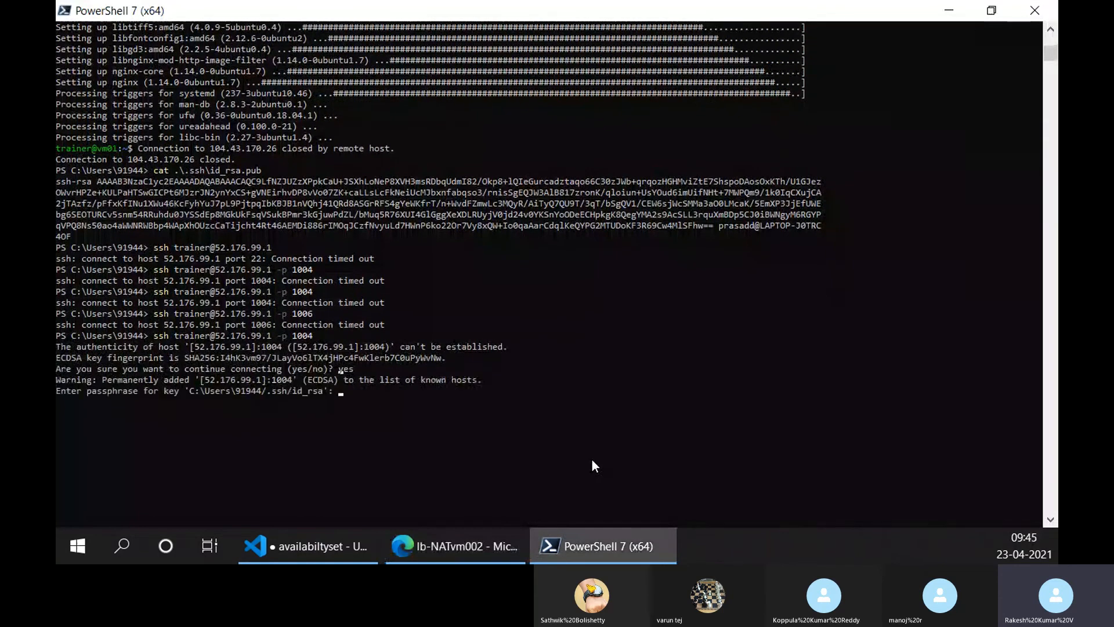
key("Return")
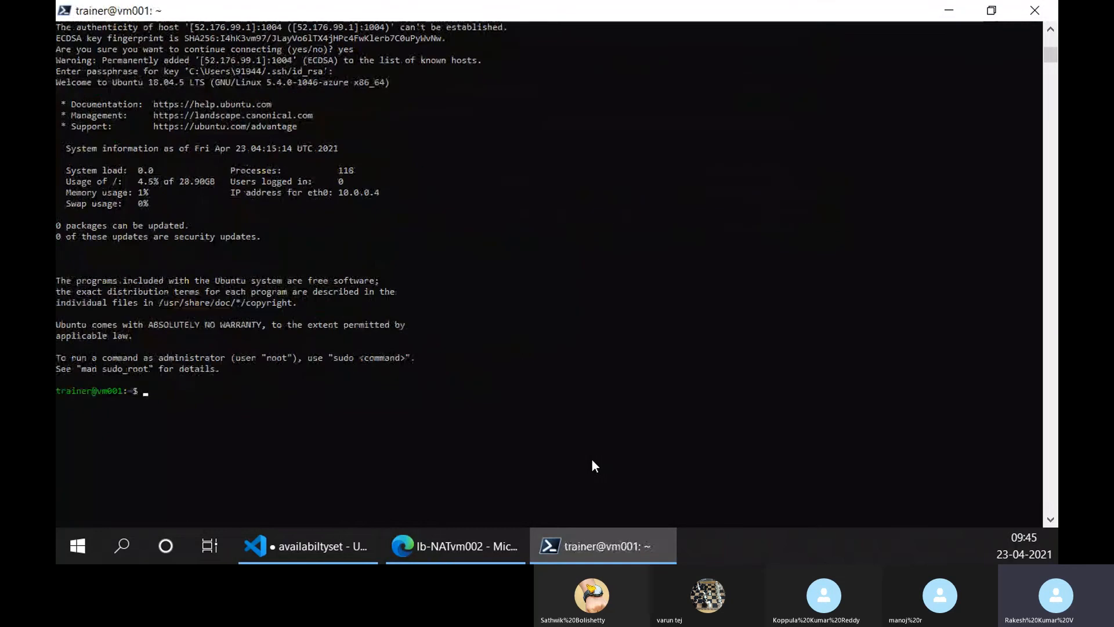
Install nginx on vm001 with sudo apt install nginx and agree to the package download.
type("sudo in")
type("apt install")
key("Return")
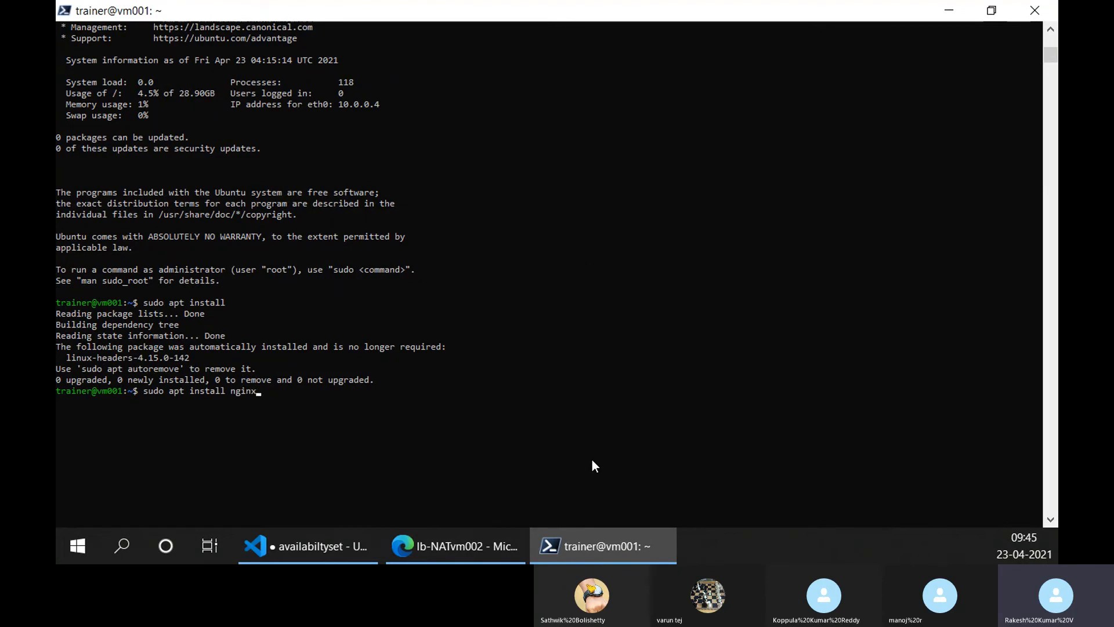
key("Return")
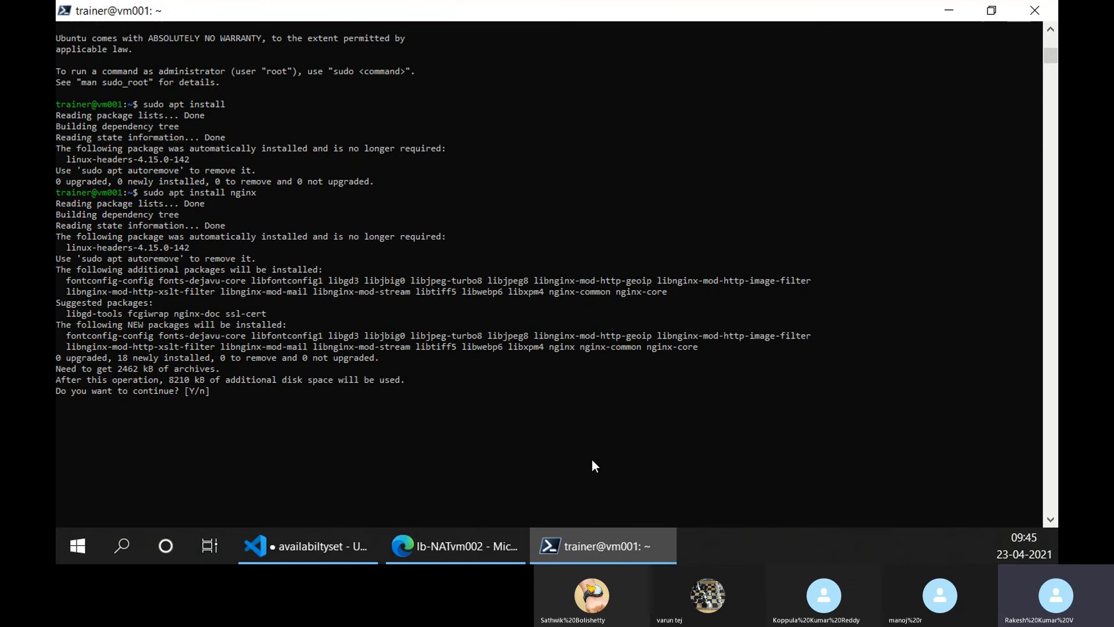
type("Y")
key("Return")
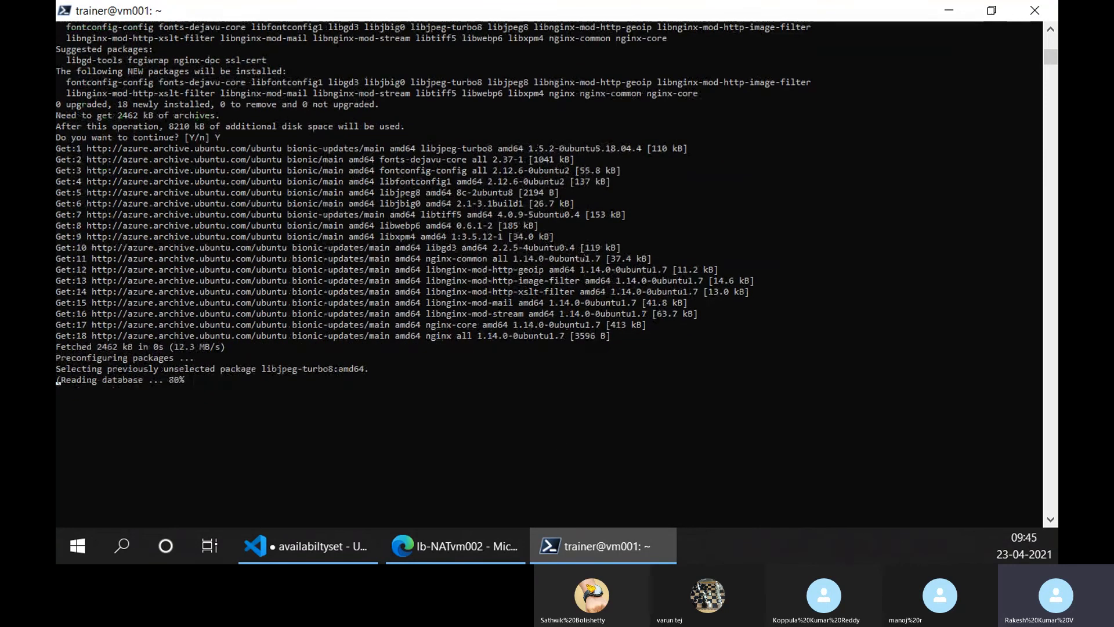
Return to the Azure portal, check the deployment notifications and try saving the lb-NATvm002 rule again.
left_click(371, 547)
left_click(402, 545)
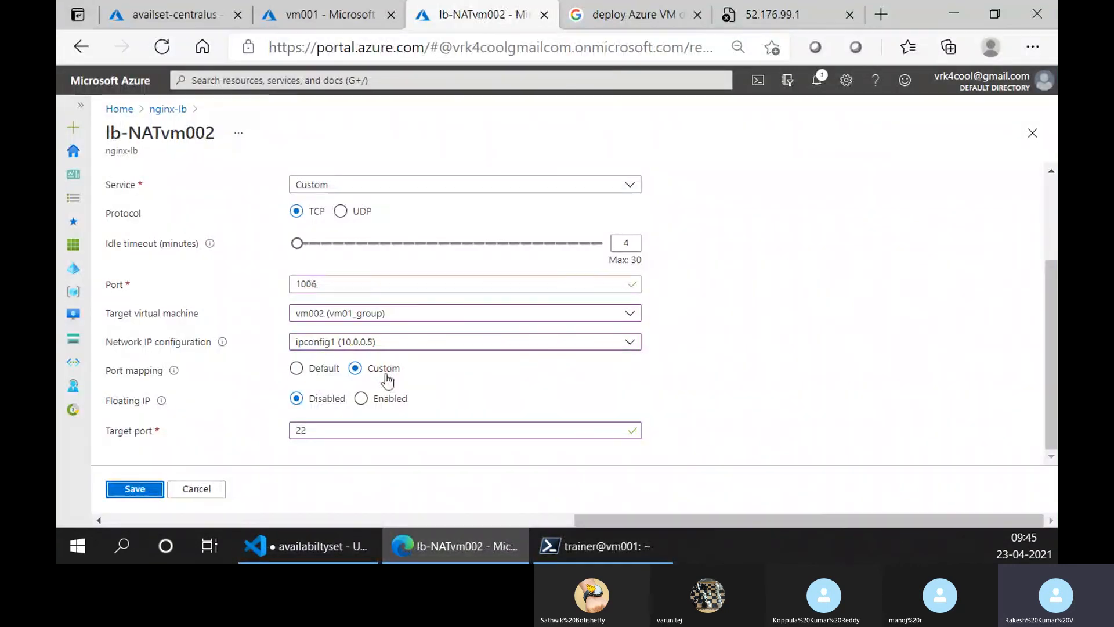
left_click(817, 85)
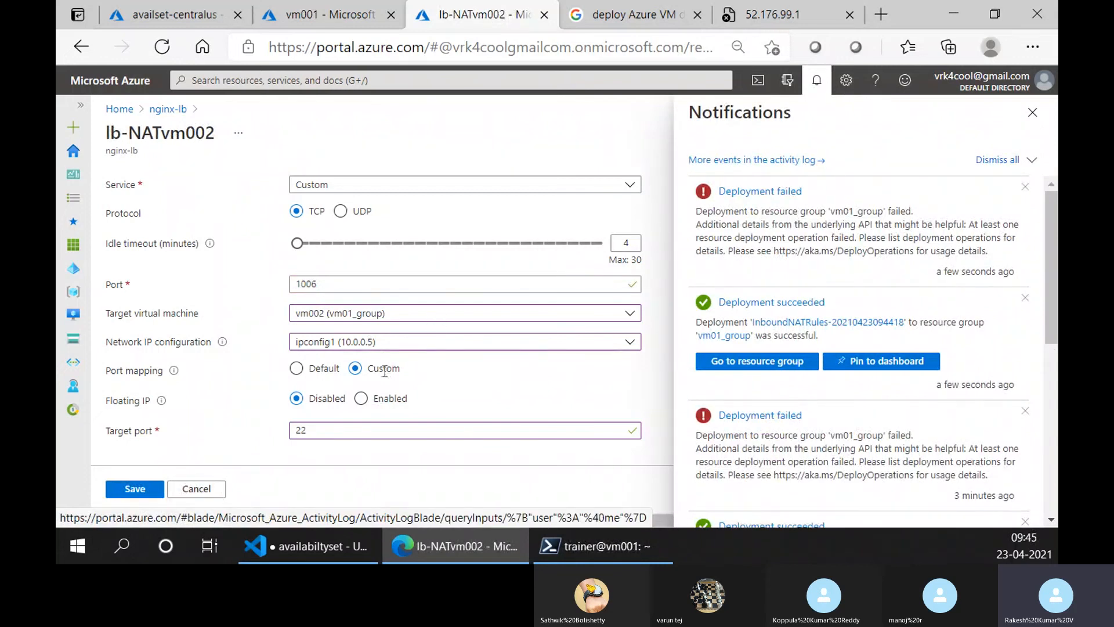
left_click(362, 429)
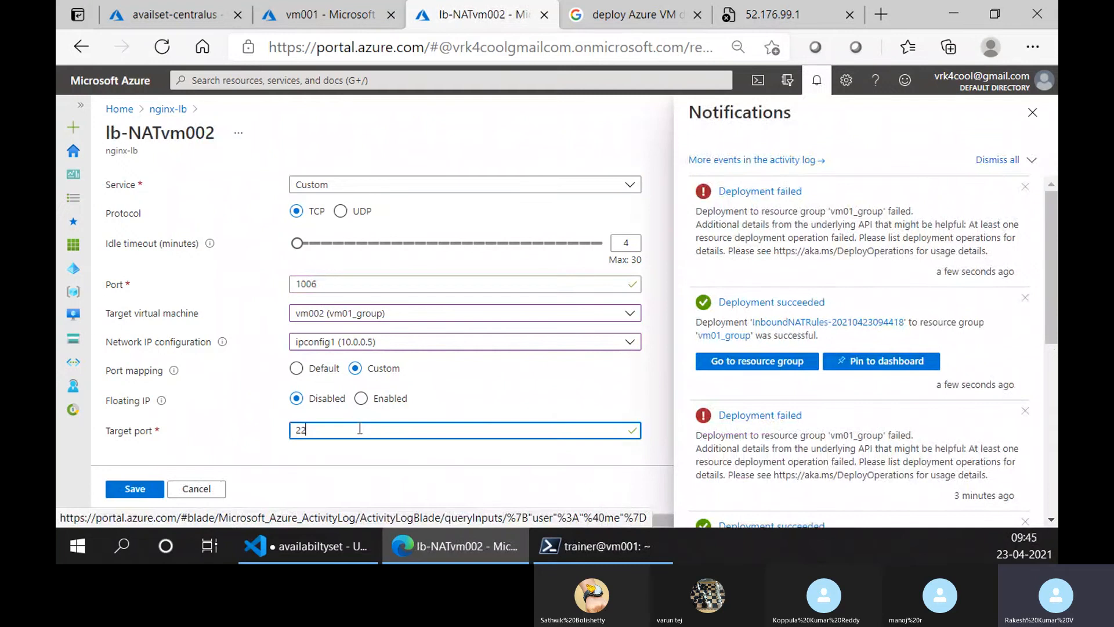
left_click(325, 14)
left_click(460, 14)
left_click(152, 488)
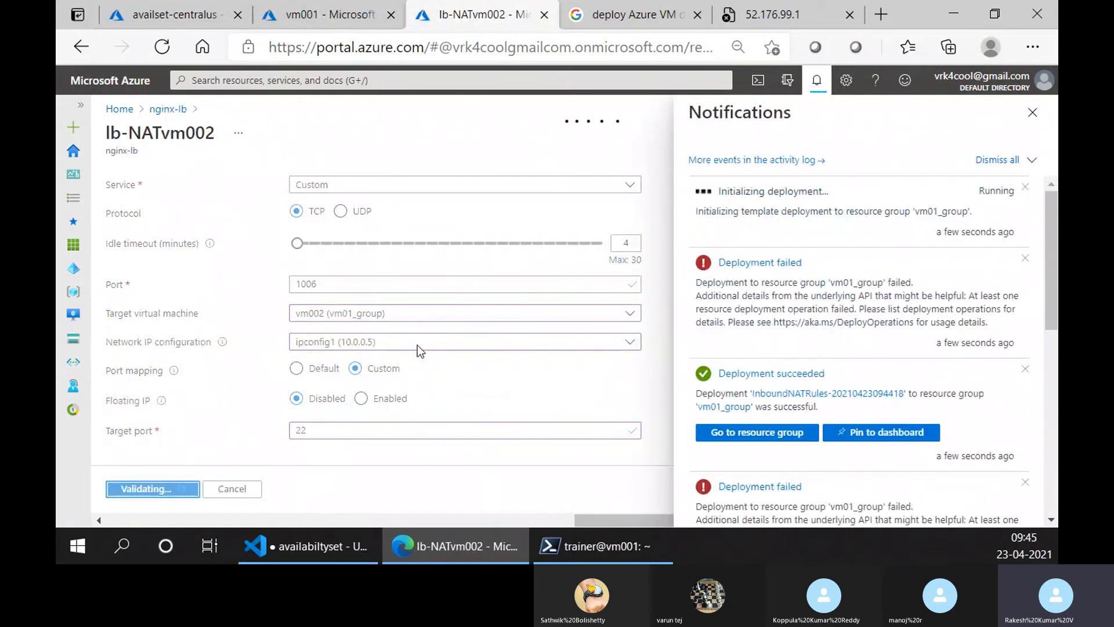
Check vm001's networking page and examine which virtual machines belong to nginx-lb's ngnix backend pool.
left_click(377, 13)
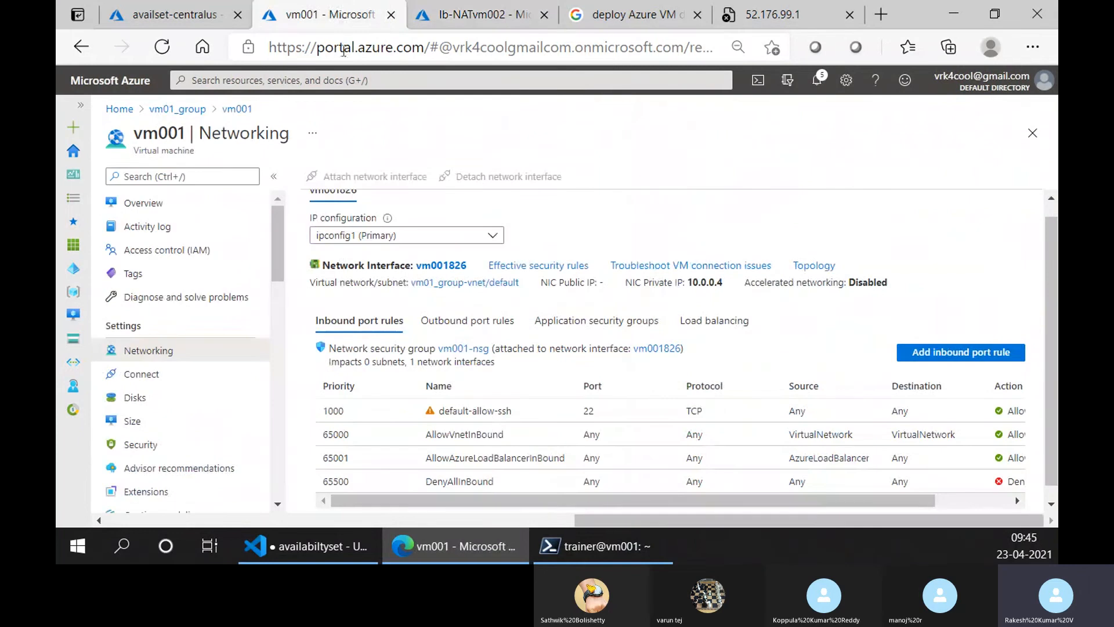
left_click(430, 8)
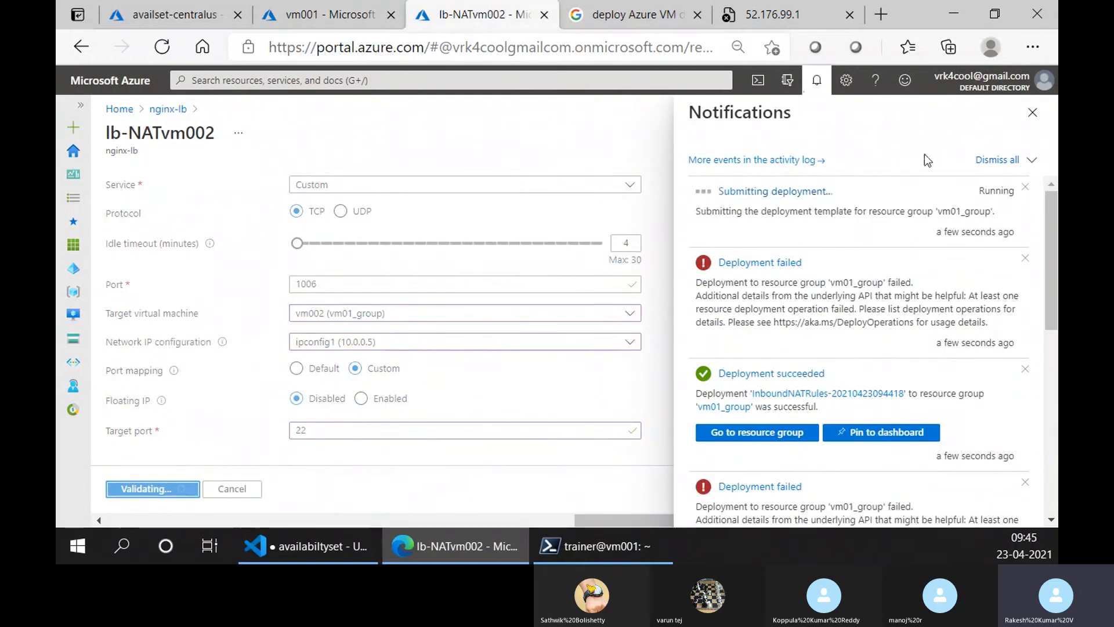
left_click(1034, 114)
left_click(165, 109)
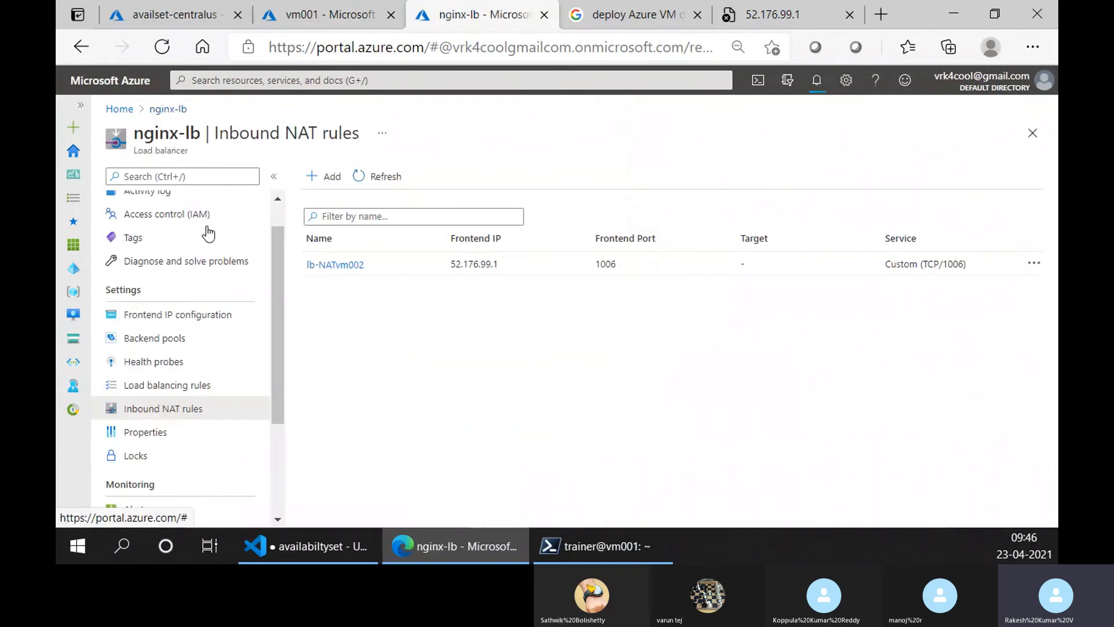
left_click(184, 342)
left_click(319, 383)
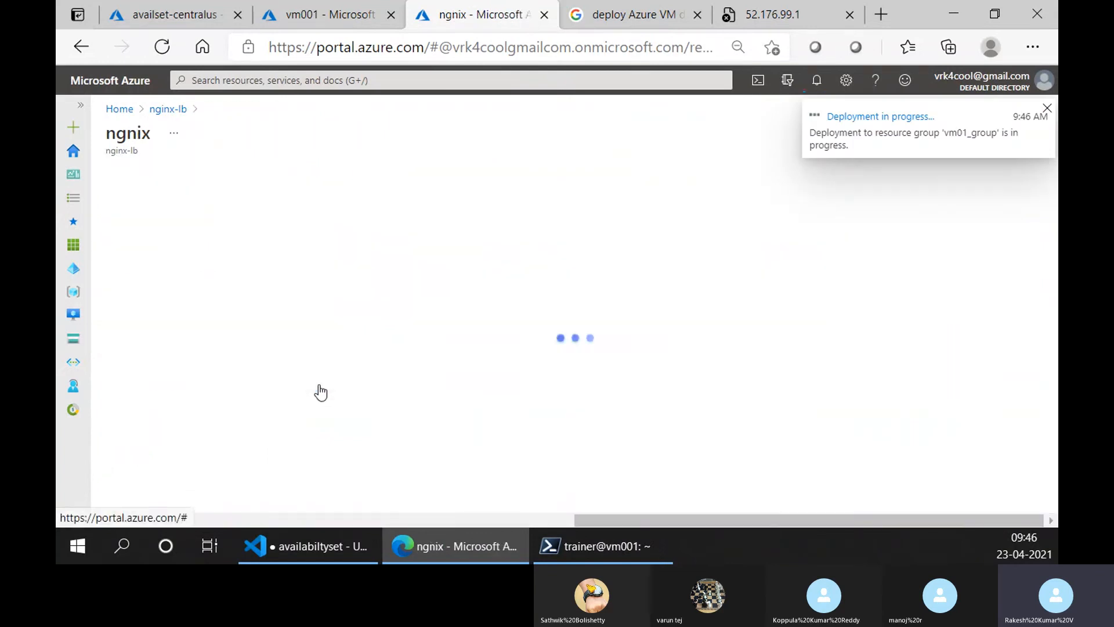
scroll(294, 378, "down", 2)
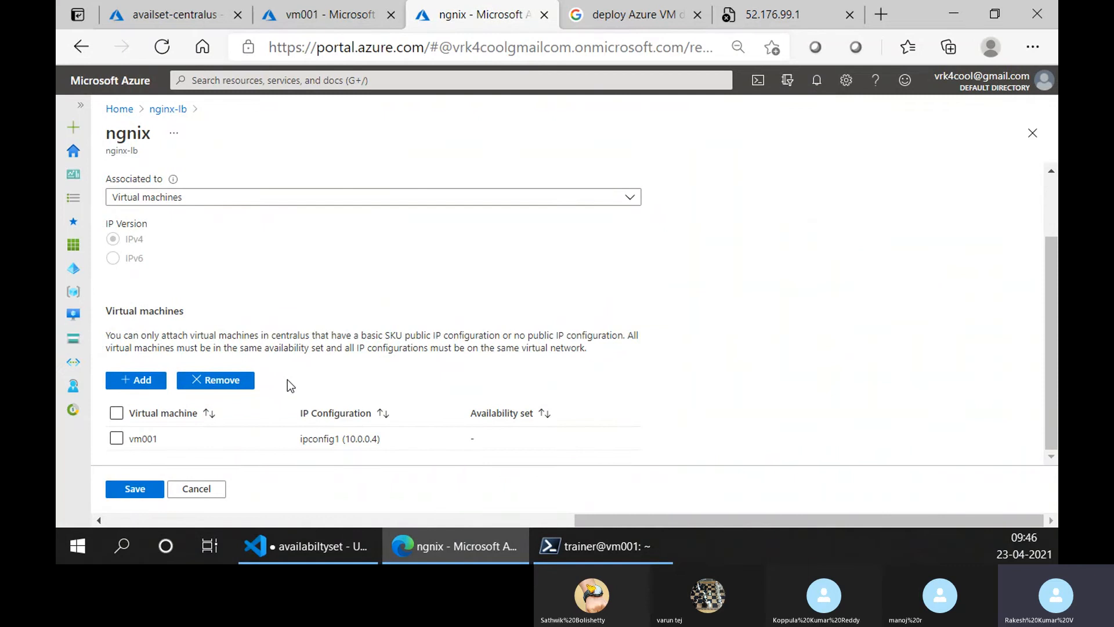
scroll(288, 380, "up", 2)
left_click(174, 111)
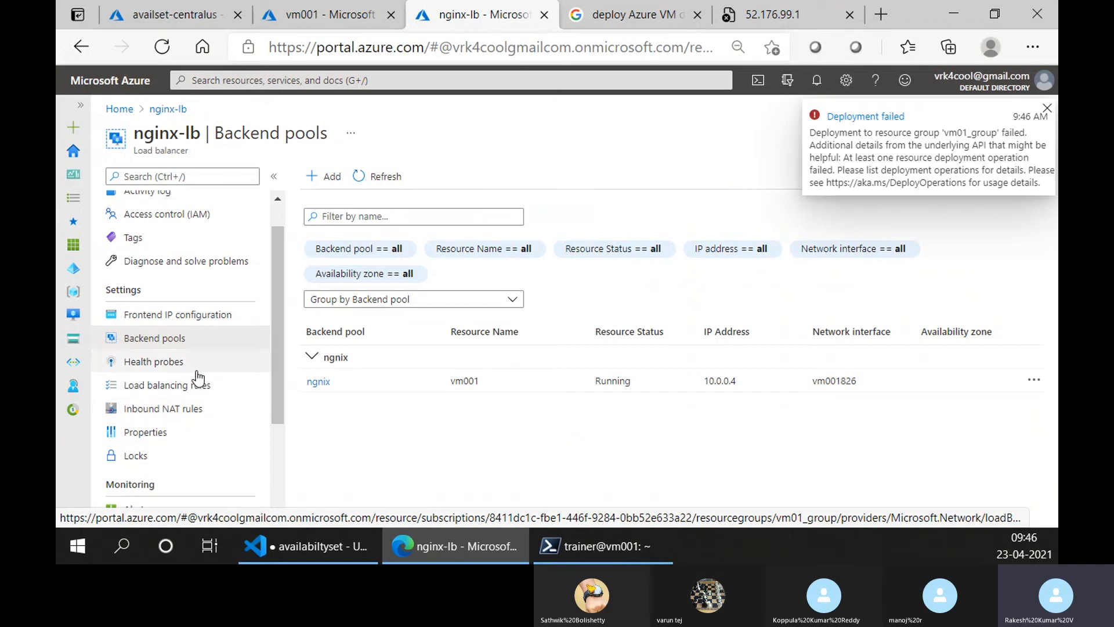
Add vm002 with ipconfig1 (10.0.0.5) to nginx-lb's ngnix backend pool and save the pool.
left_click(186, 409)
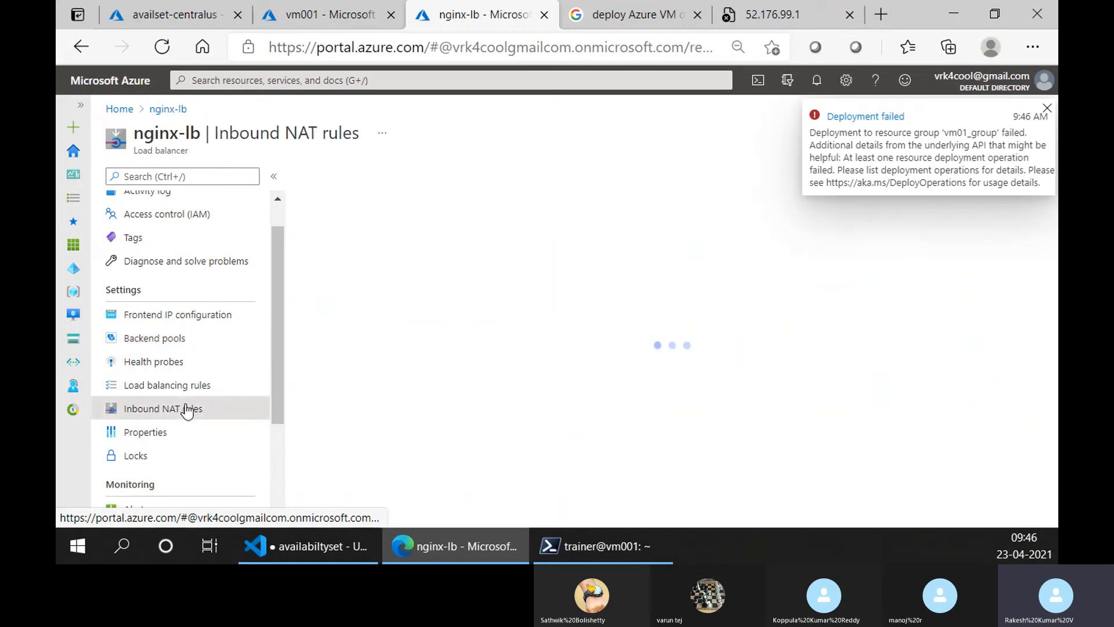
left_click(189, 340)
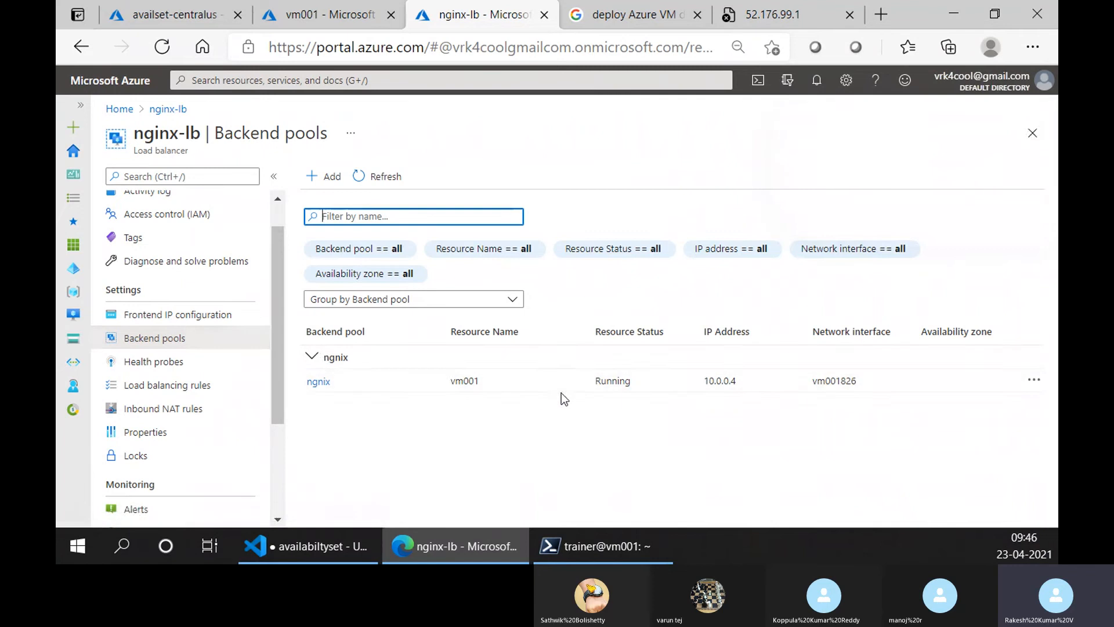
left_click(319, 383)
left_click(239, 280)
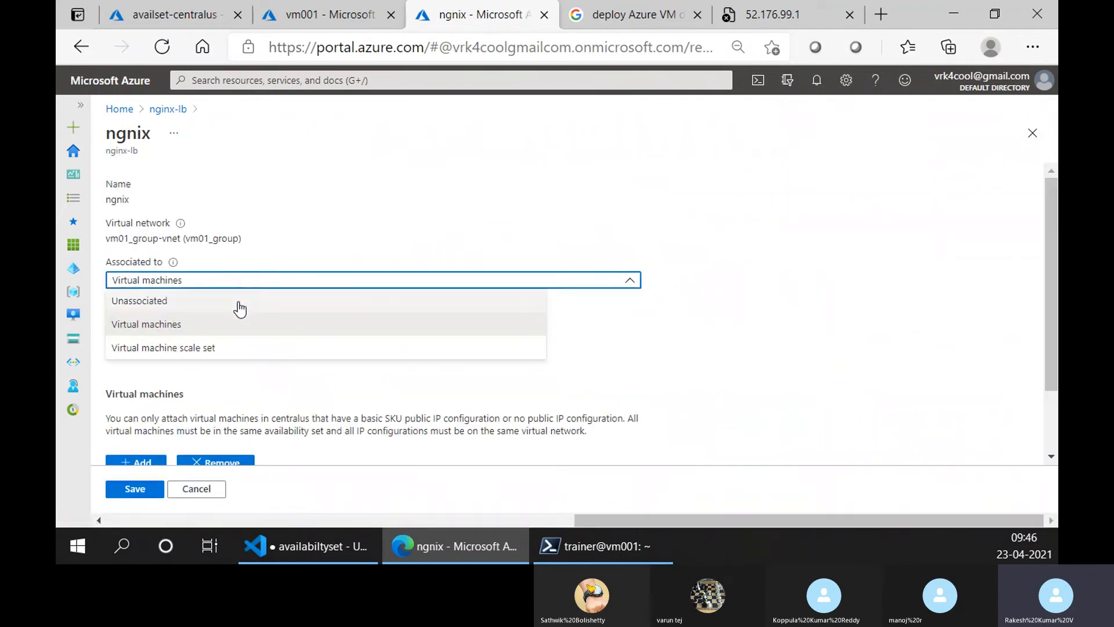
left_click(698, 364)
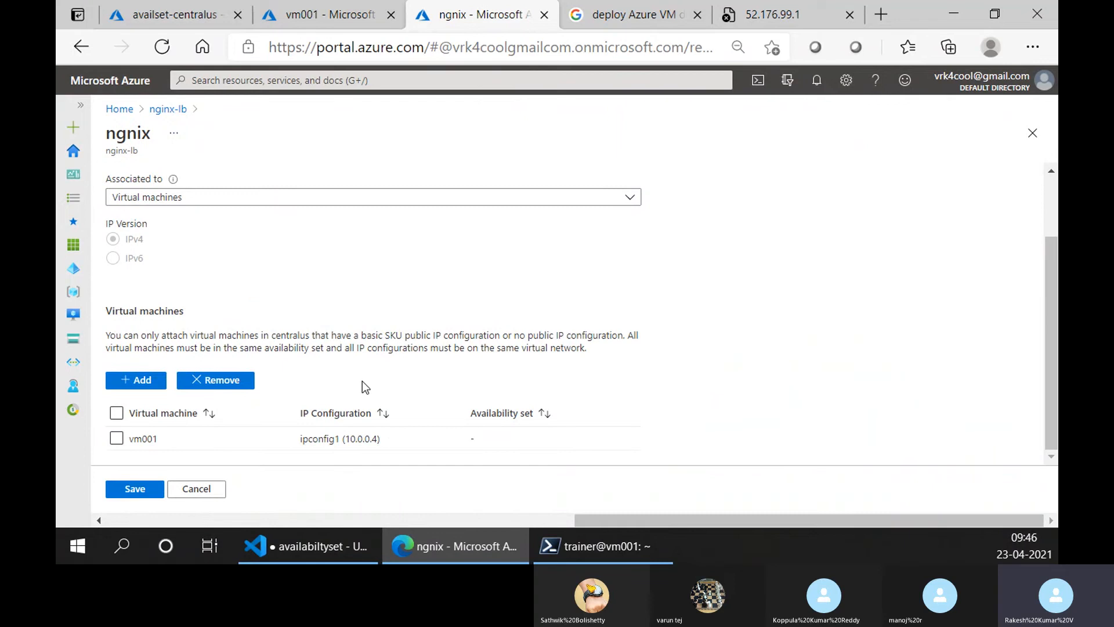
left_click(129, 382)
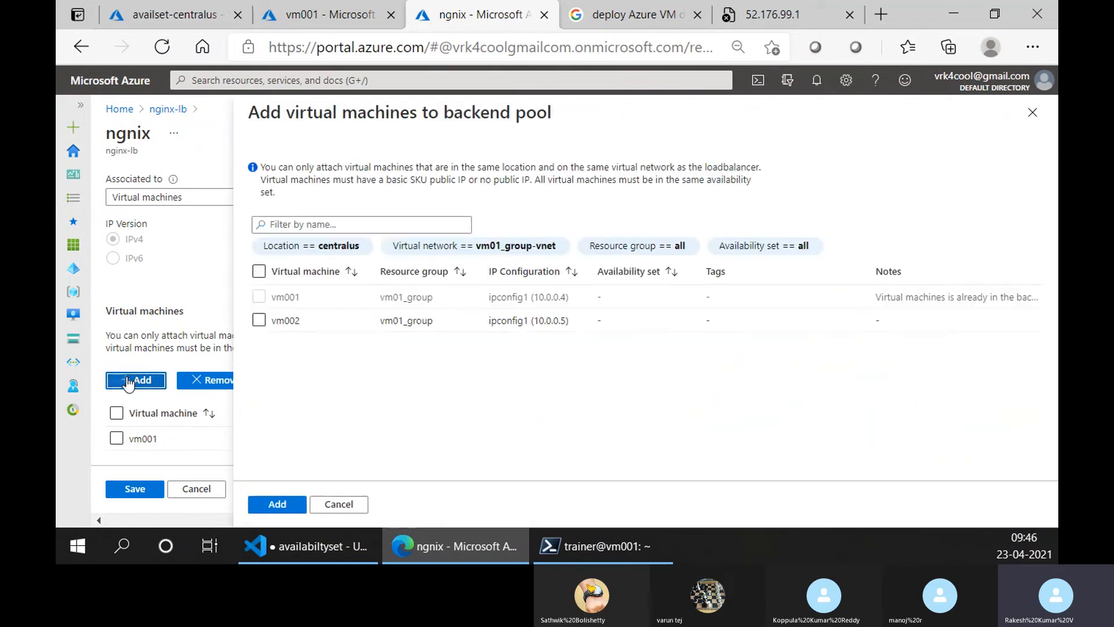
left_click(259, 320)
left_click(275, 502)
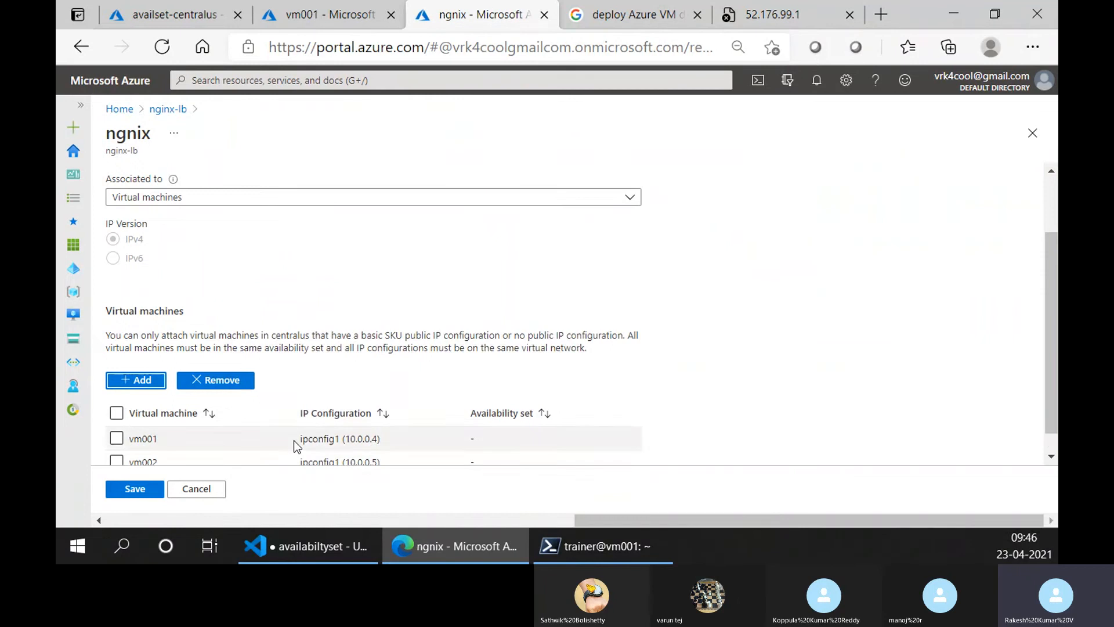
scroll(262, 455, "down", 1)
left_click(132, 489)
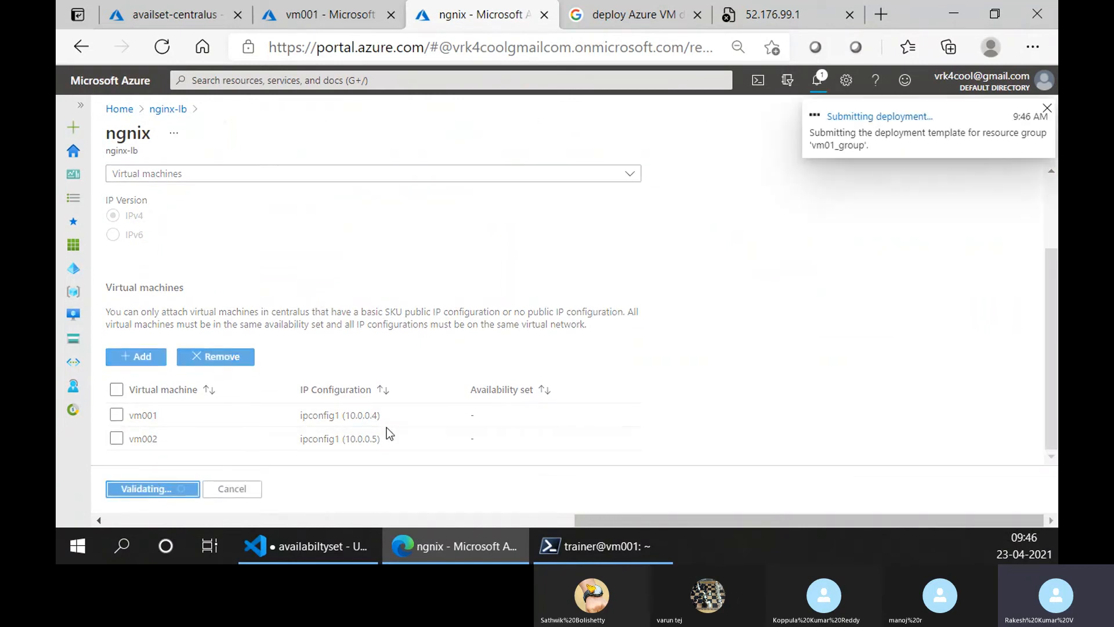
Check the nginx installation on vm001 in PowerShell and return to the backend pool in the portal.
left_click(604, 547)
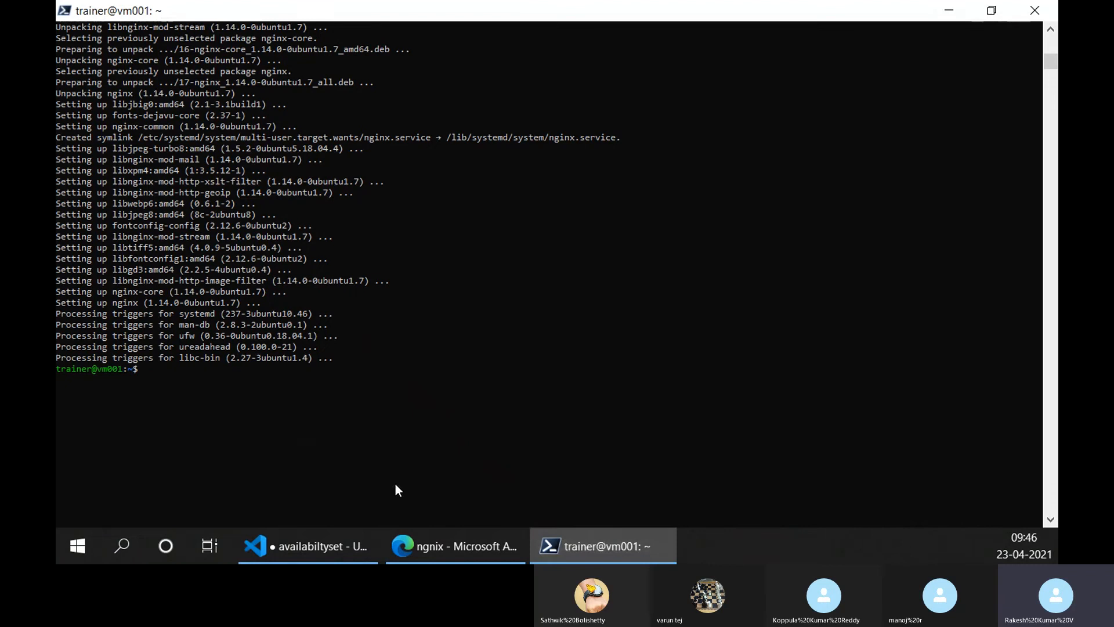
left_click(332, 549)
left_click(413, 537)
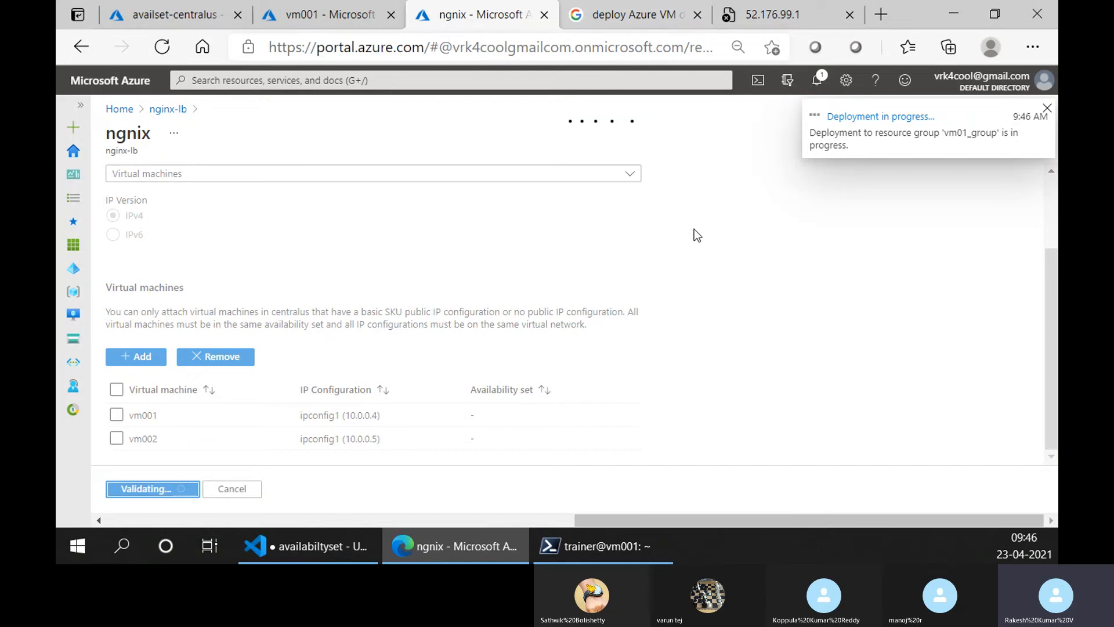
Request the load balancer's address 52.176.99.1 again in the browser.
left_click(754, 13)
left_click(372, 61)
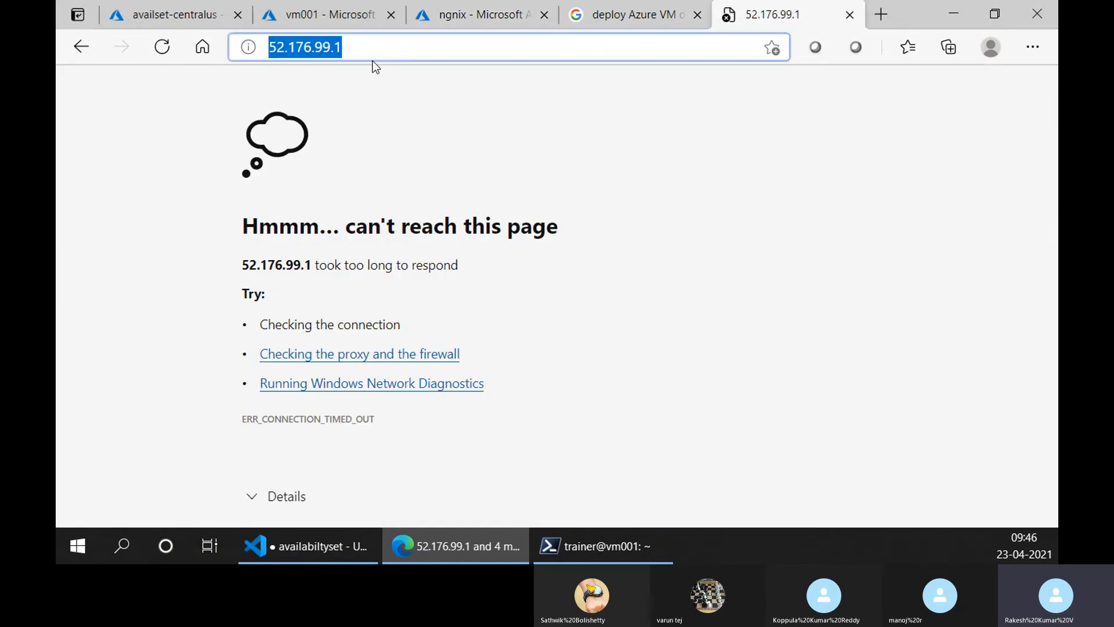
key("Return")
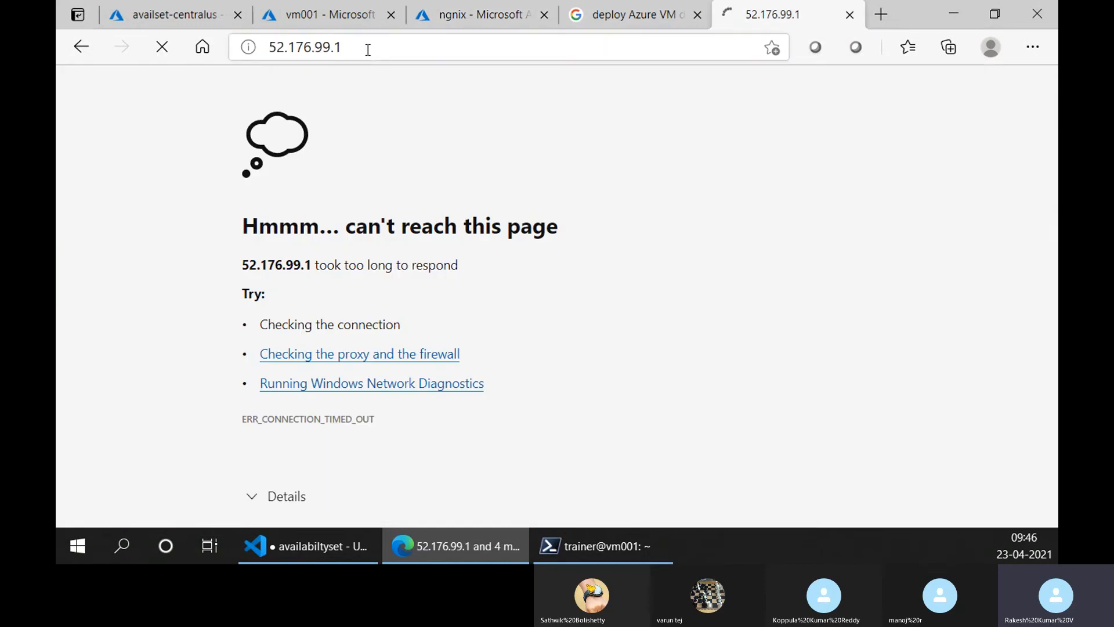
Add an inbound security rule to vm001's network security group vm001-nsg for destination port 80 with any protocol.
left_click(325, 14)
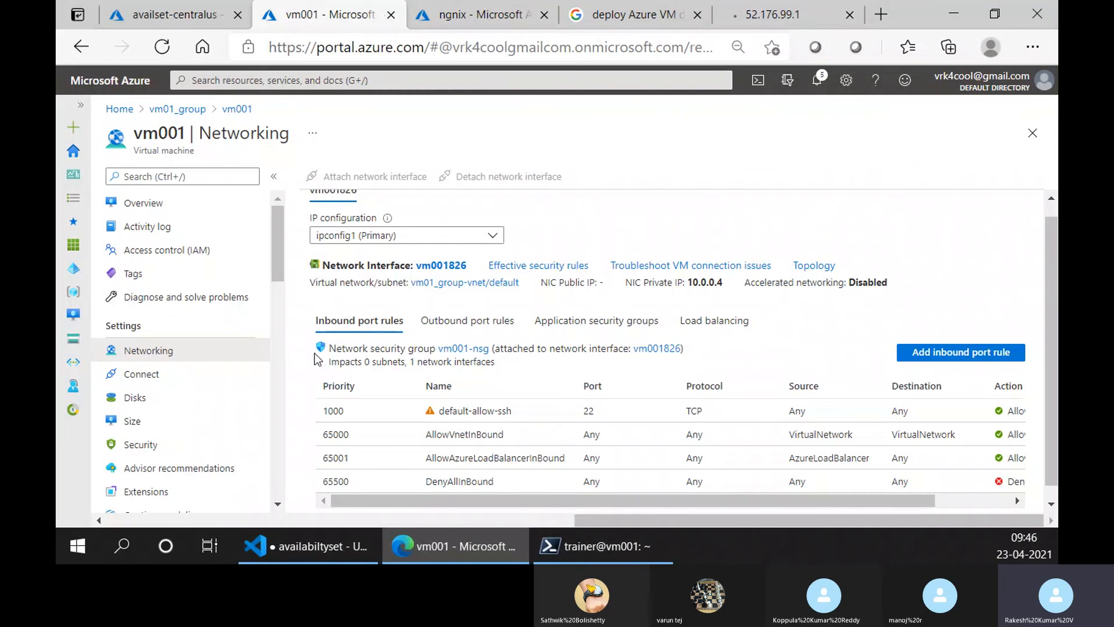
left_click(932, 353)
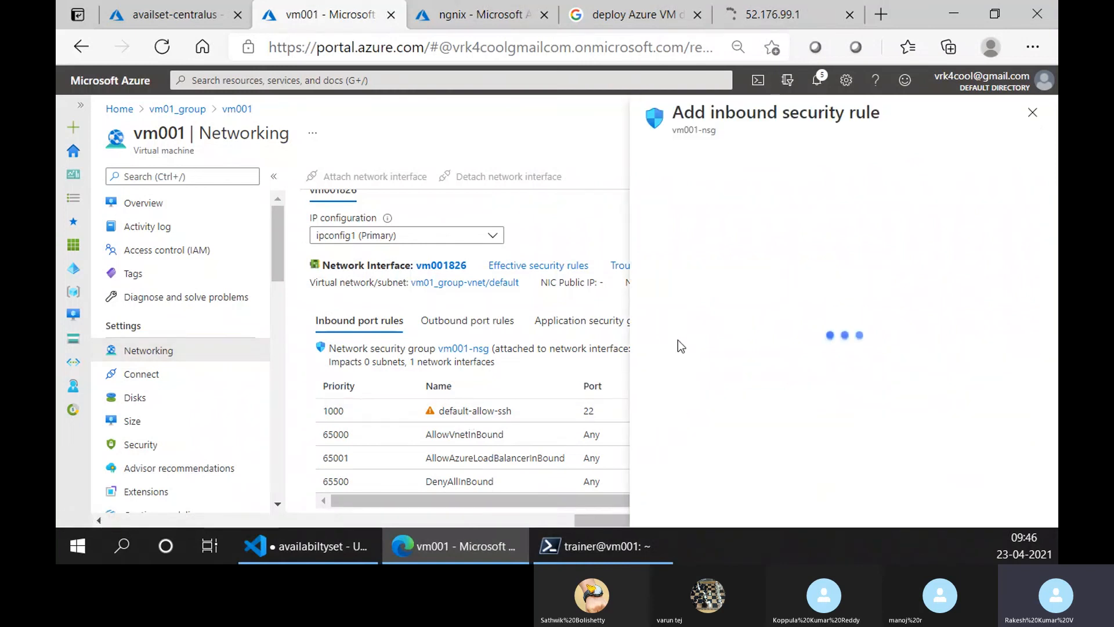
left_click(700, 386)
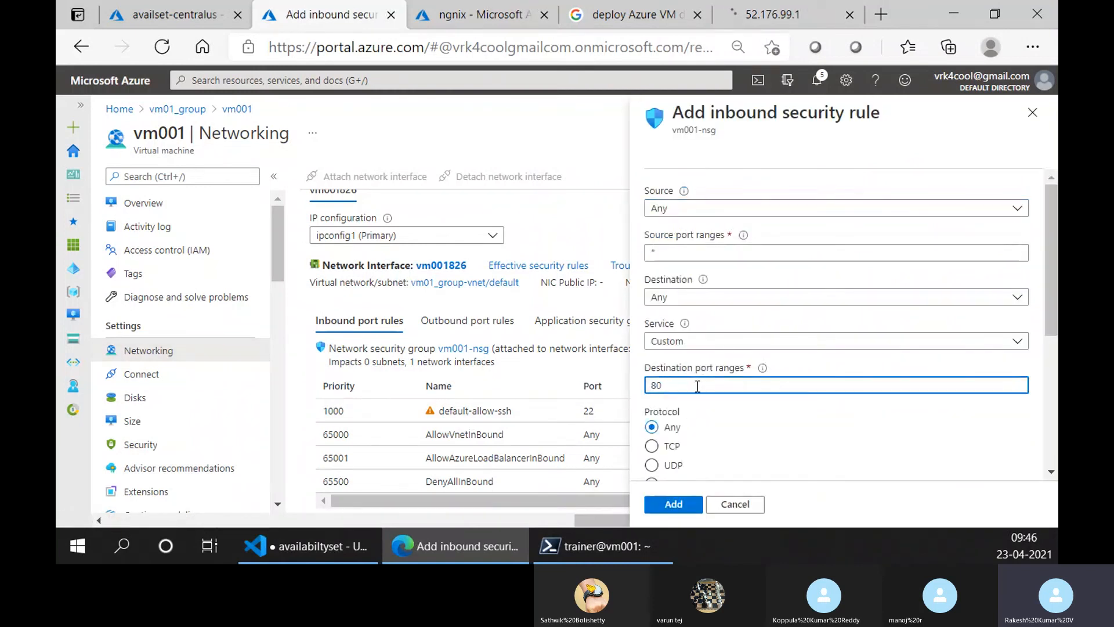
left_click(671, 510)
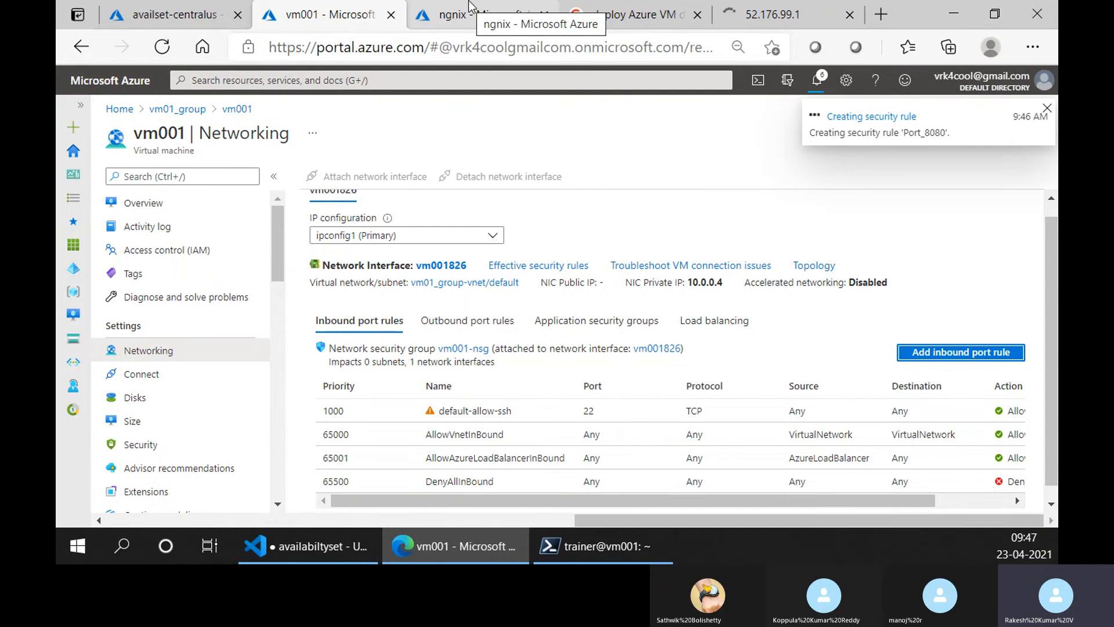
Check the 52.176.99.1 page and examine nginx-lb's backend pool and health probe.
key("ctrl+5")
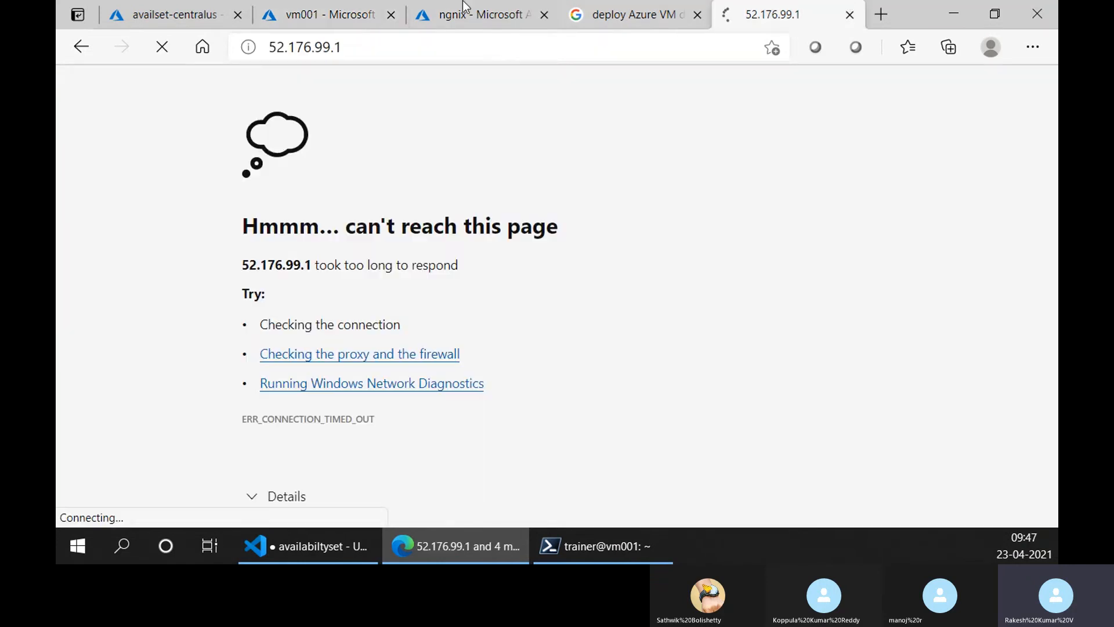
left_click(464, 13)
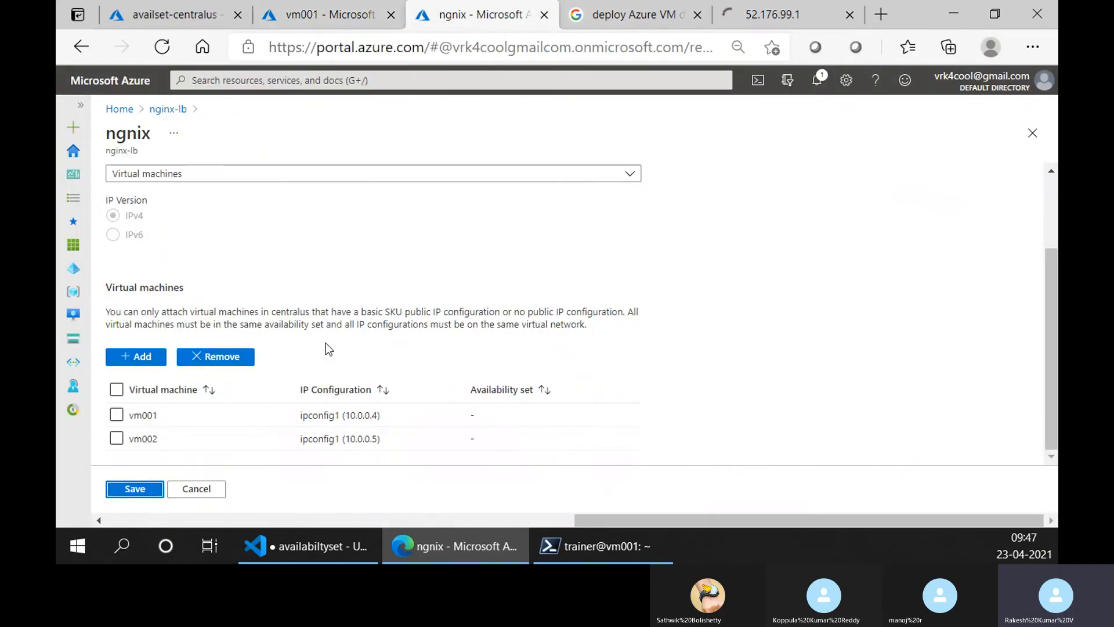
left_click(168, 110)
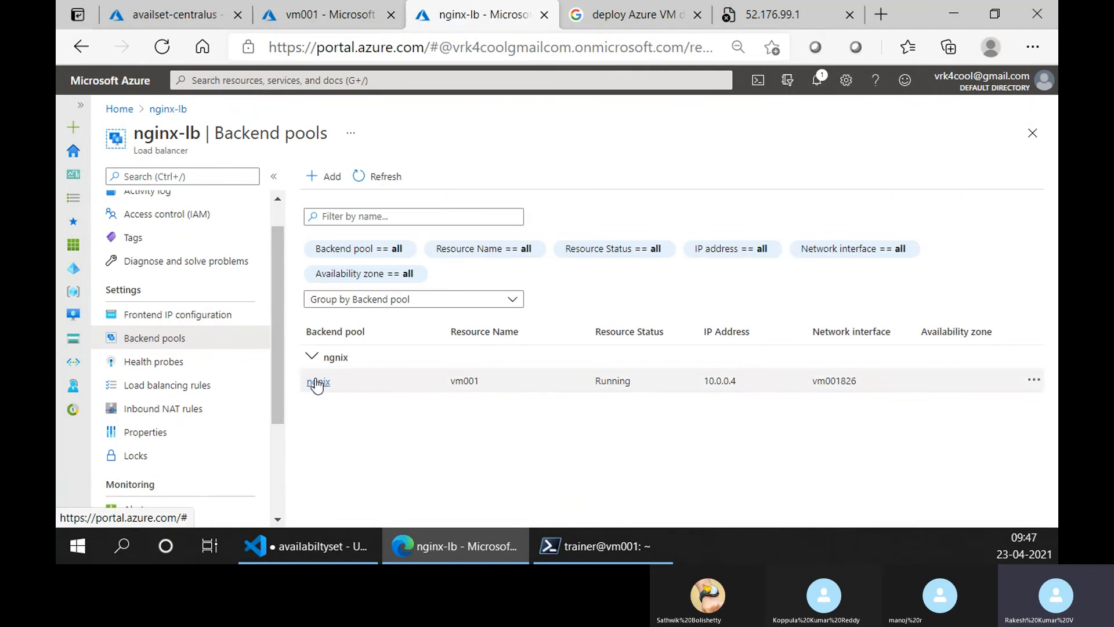
left_click(171, 371)
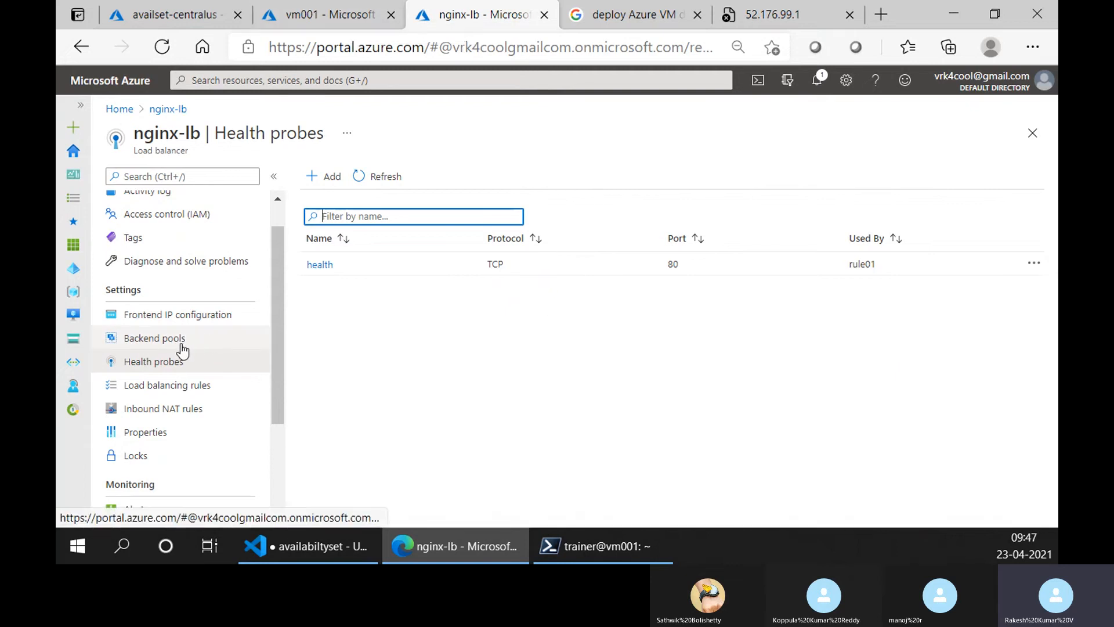
left_click(367, 177)
left_click(326, 265)
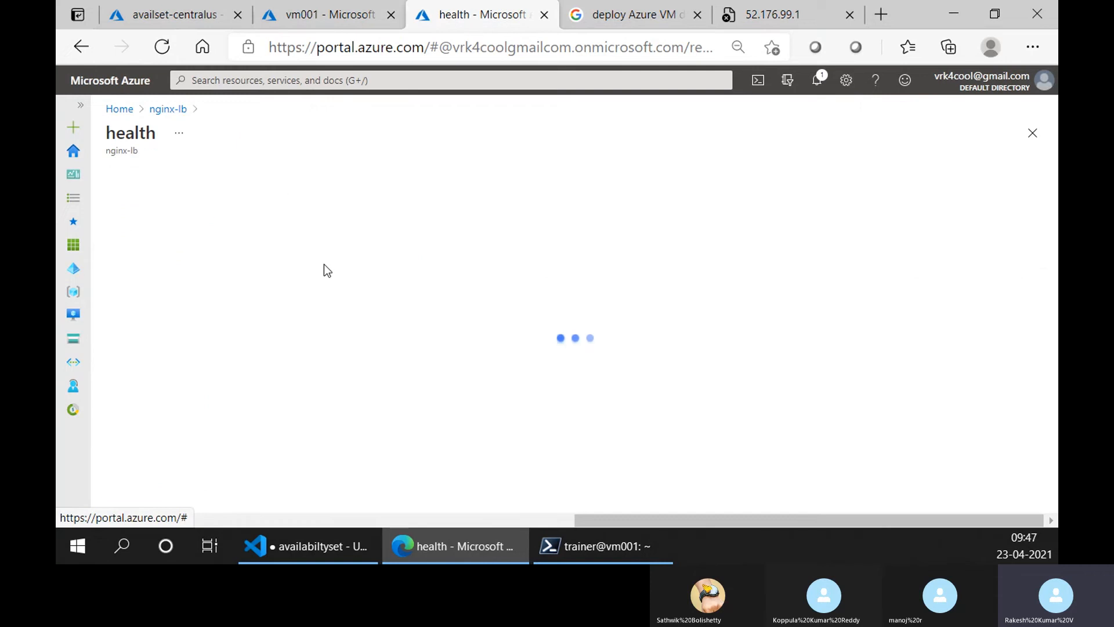
left_click(168, 110)
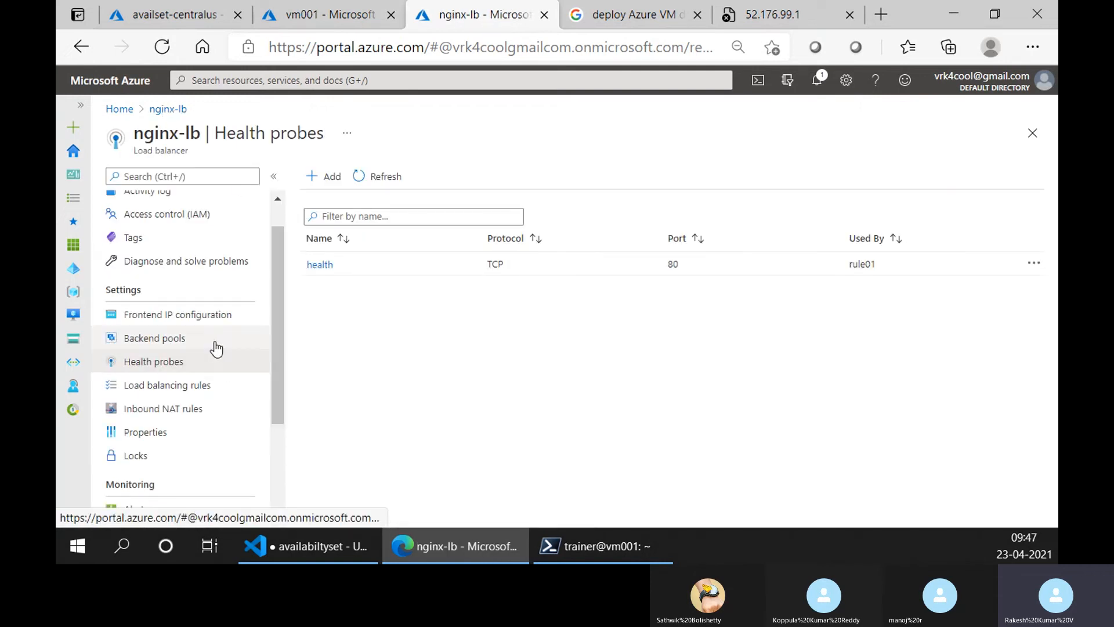
Review vm001's inbound port rules and nginx-lb's inbound NAT rules.
left_click(354, 2)
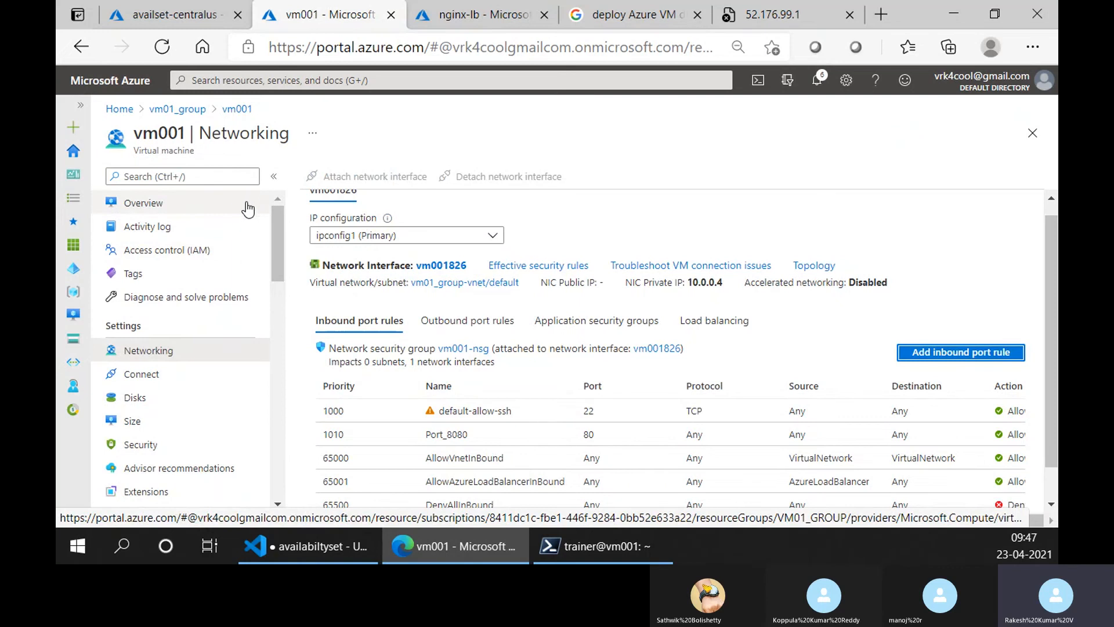
left_click(484, 14)
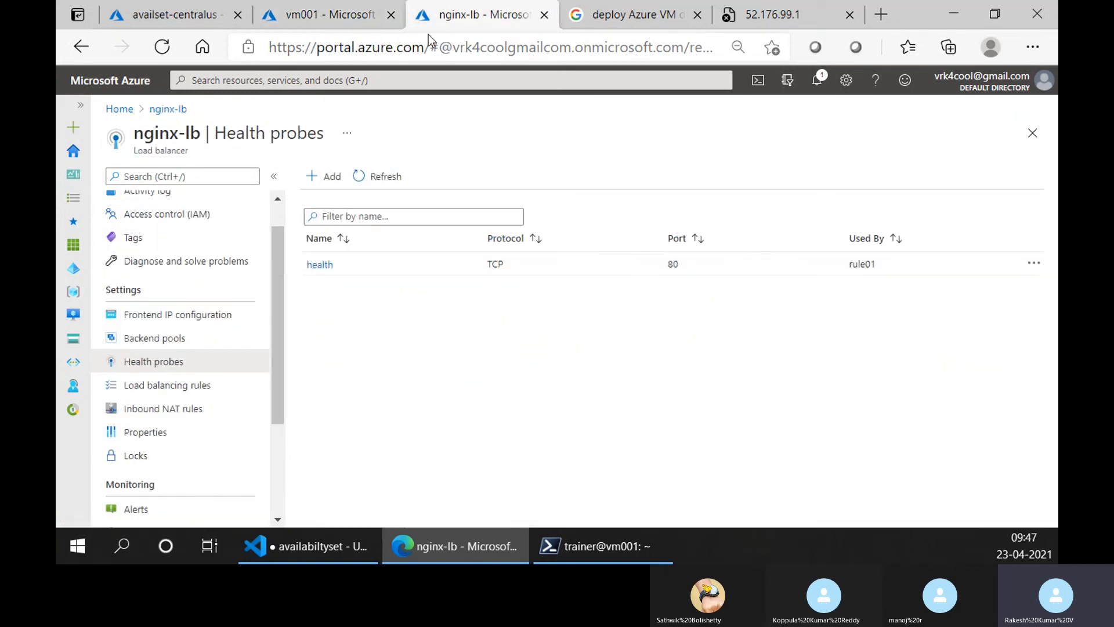
left_click(157, 411)
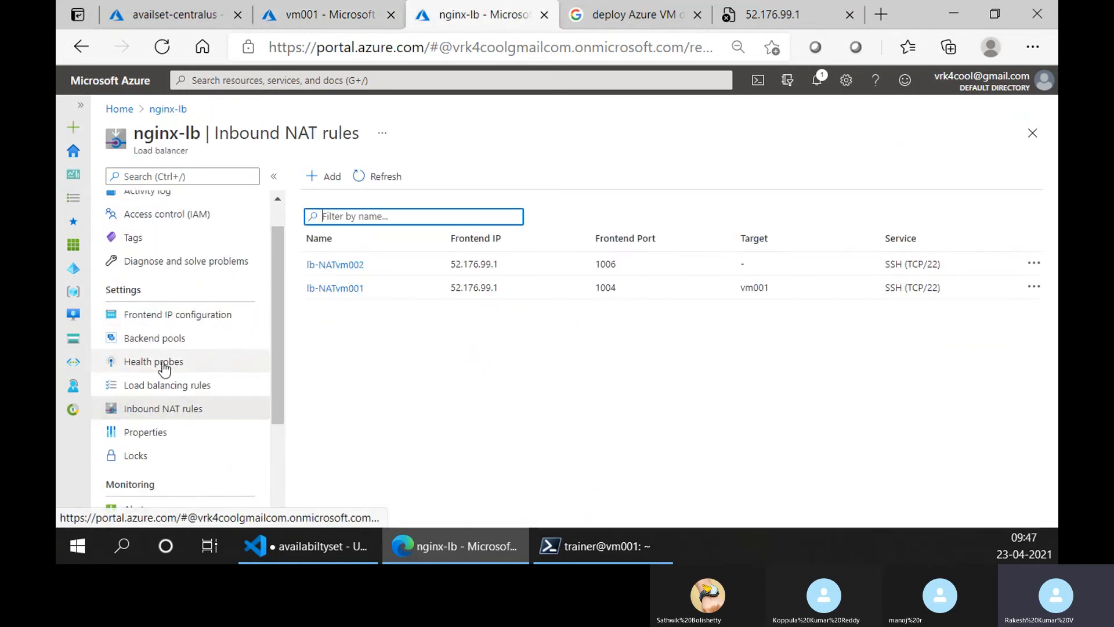
left_click(322, 15)
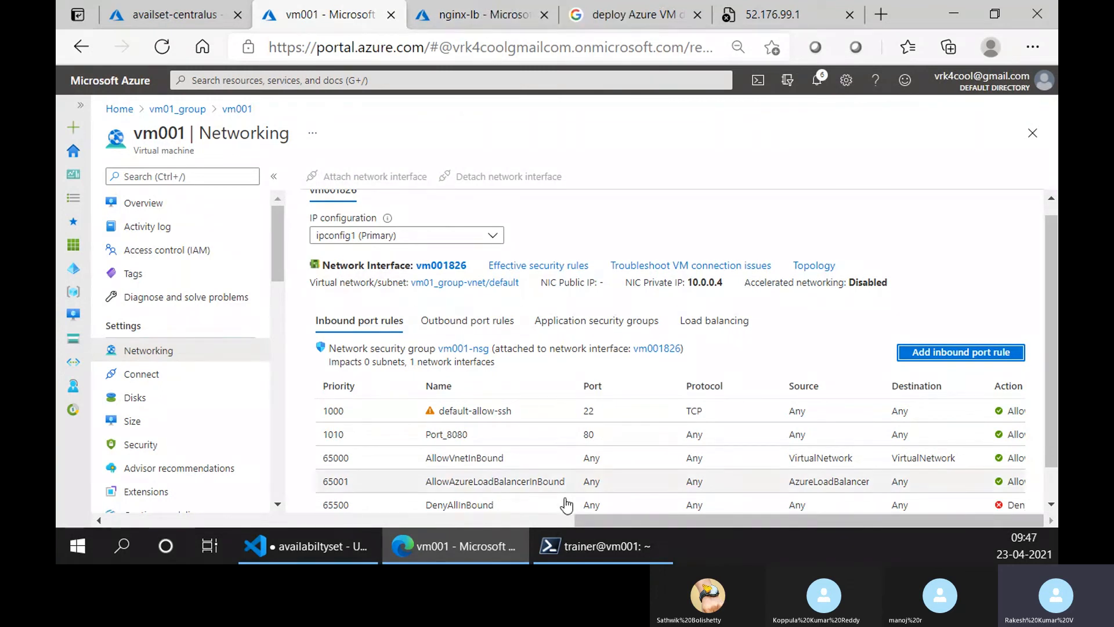
Check the nginx installation on vm001 in PowerShell and reload the 52.176.99.1 page in the browser.
left_click(591, 545)
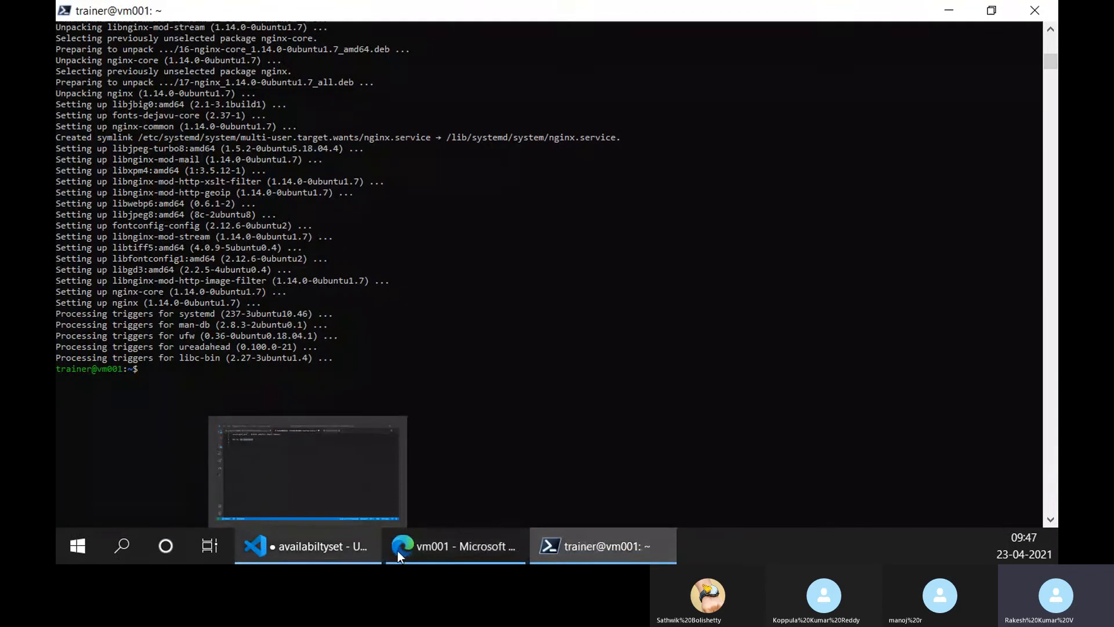
left_click(479, 431)
left_click(772, 15)
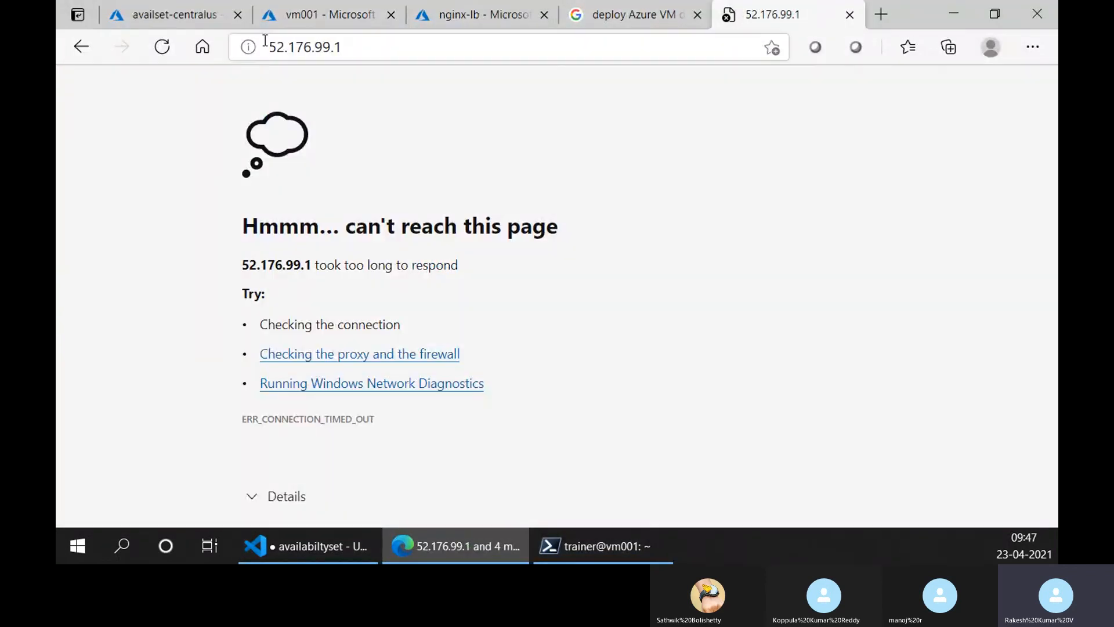
left_click(168, 51)
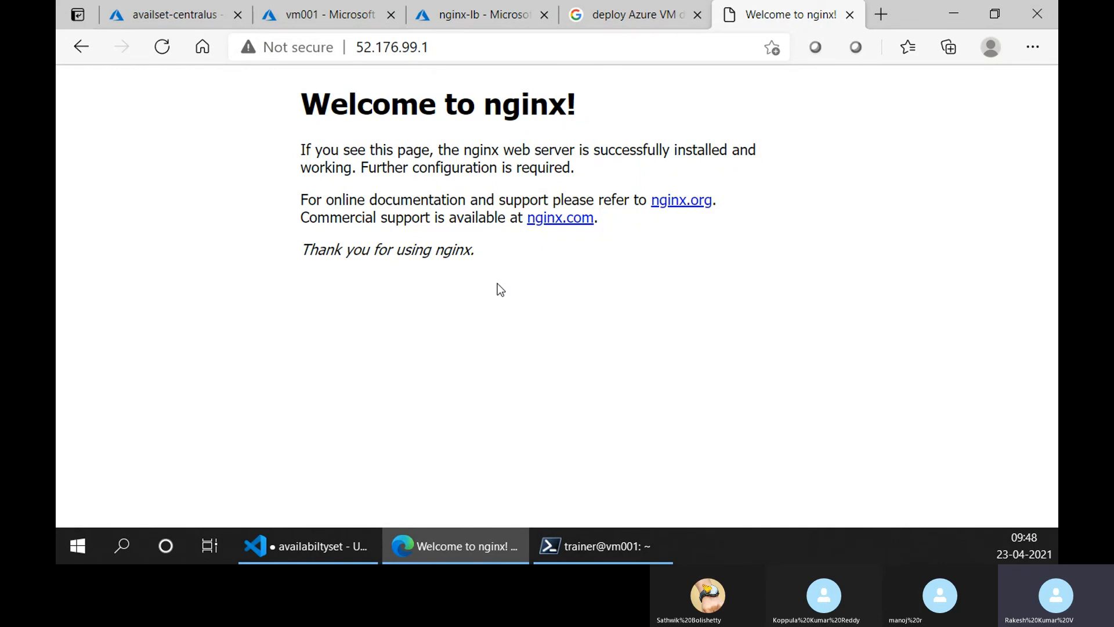
Set the lb-NATvm002 rule's target to vm002 (vm01_group) with network configuration ipconfig1 (10.0.0.5) and save the rule.
left_click(466, 7)
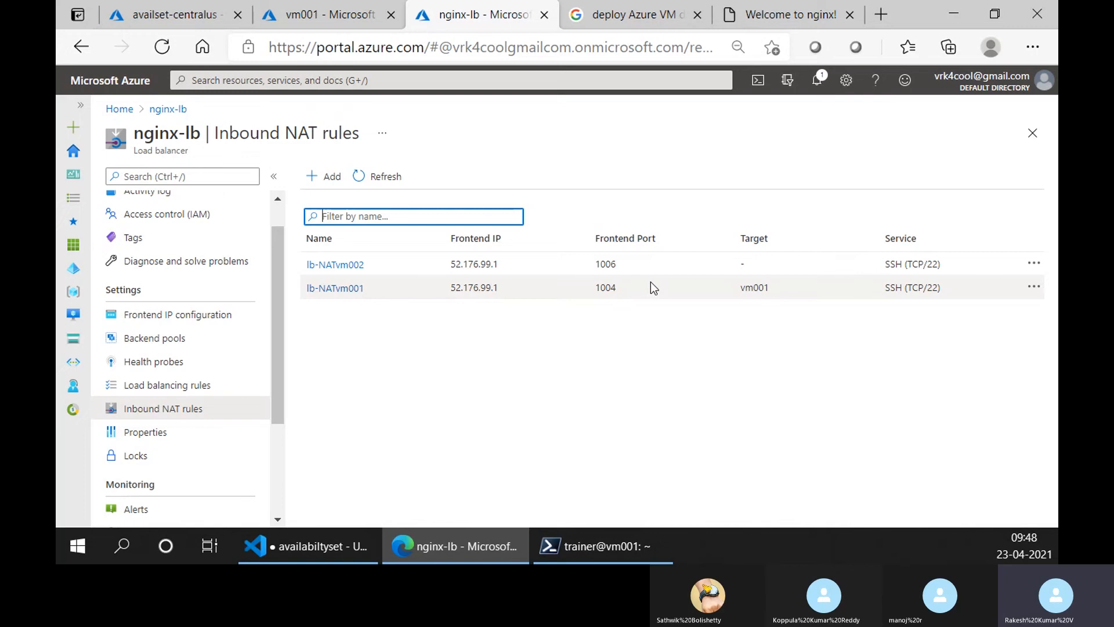
left_click(331, 268)
scroll(380, 398, "down", 2)
left_click(367, 344)
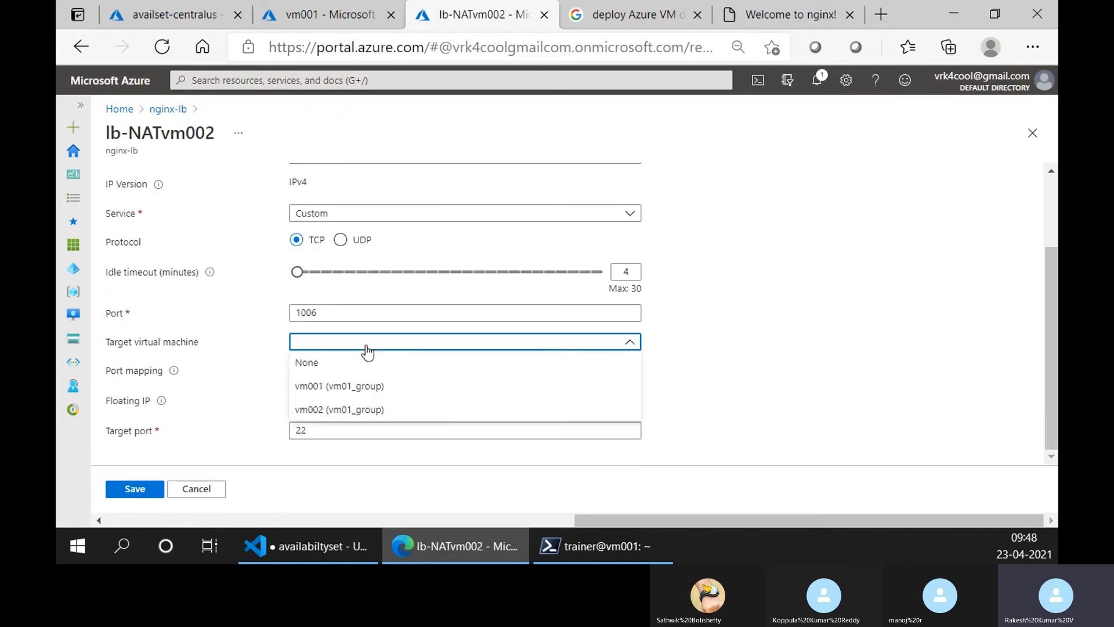
left_click(348, 408)
scroll(689, 387, "down", 1)
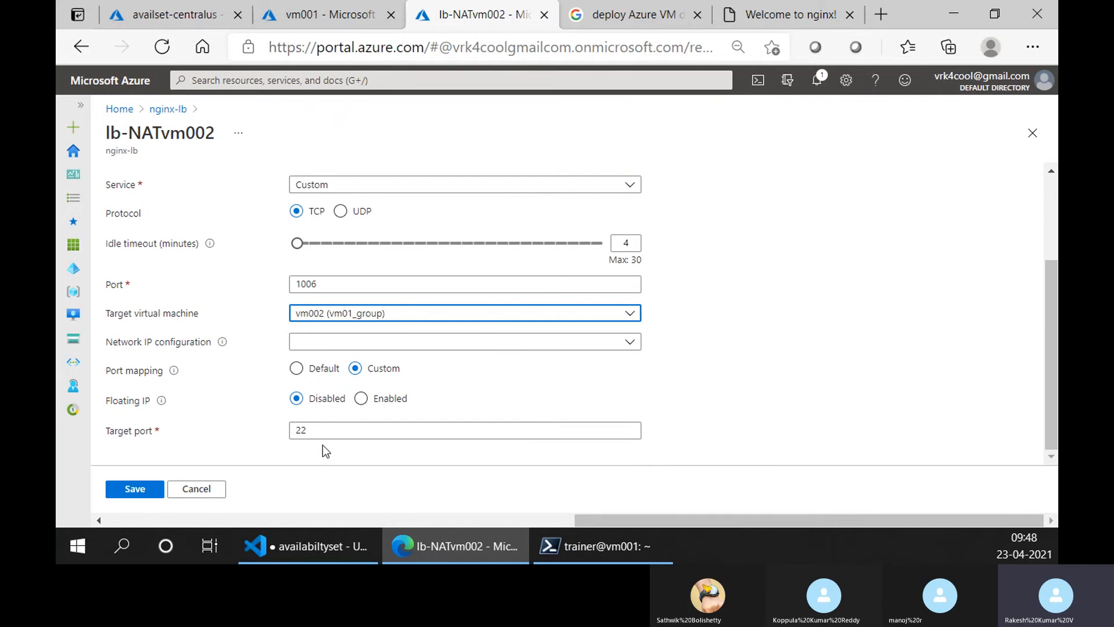
left_click(303, 342)
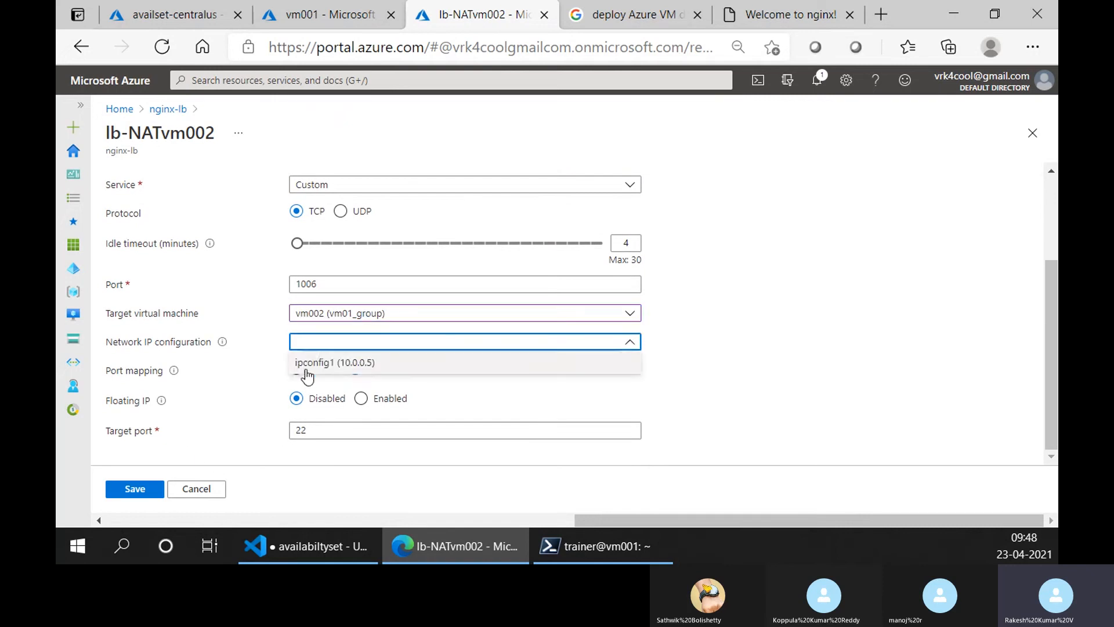
left_click(305, 363)
left_click(133, 491)
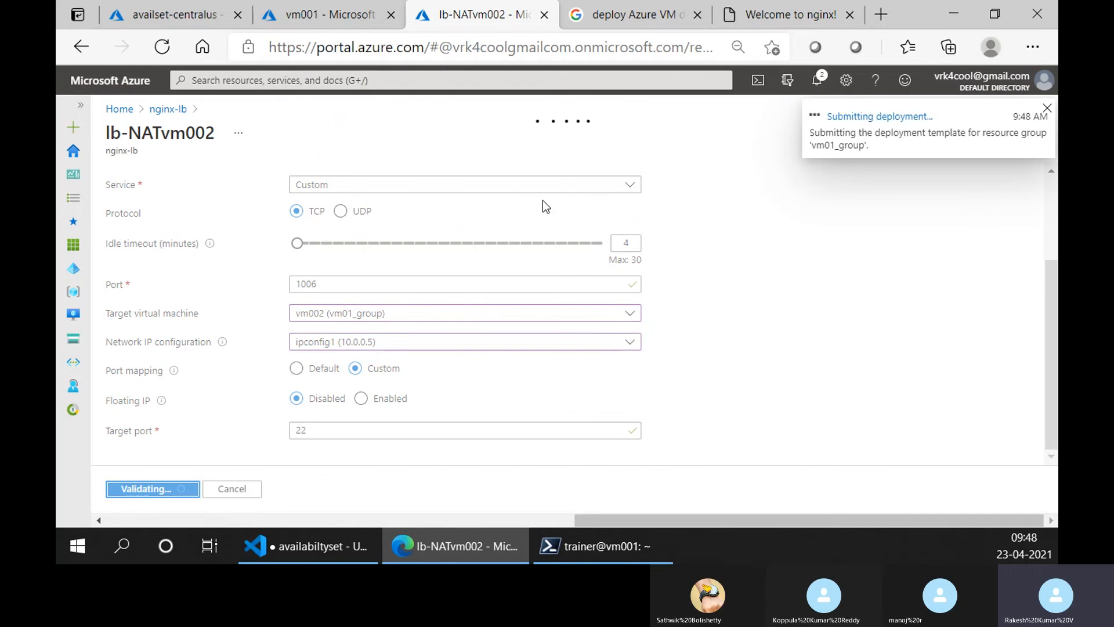
left_click(566, 551)
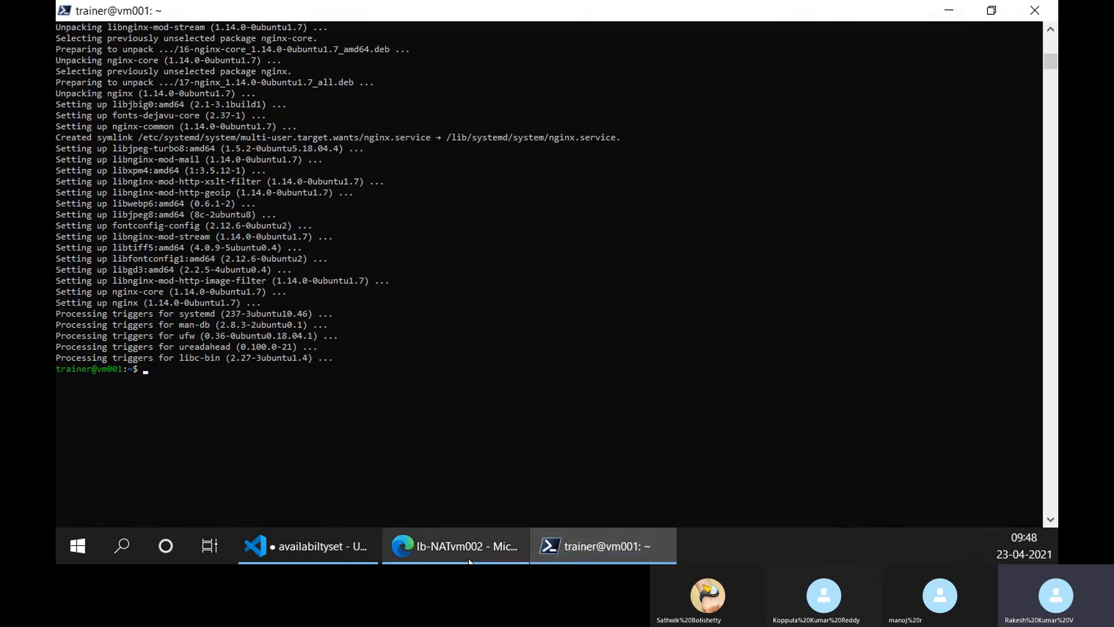
left_click(456, 546)
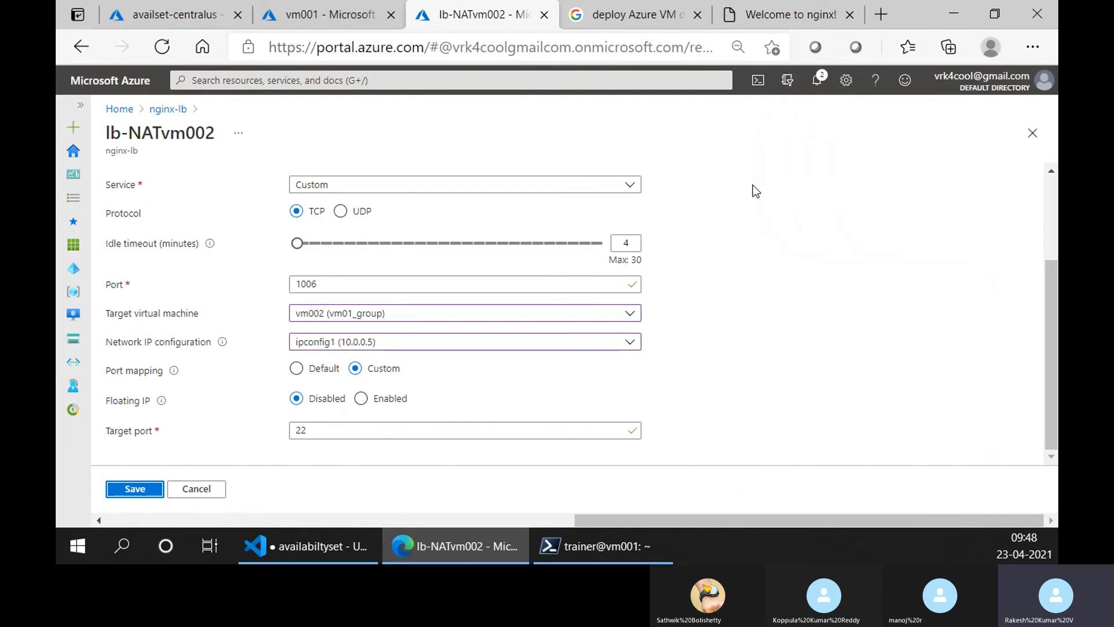
Examine the availset-centralus availability set's overview and virtual machines list to see which machines belong to it.
left_click(213, 11)
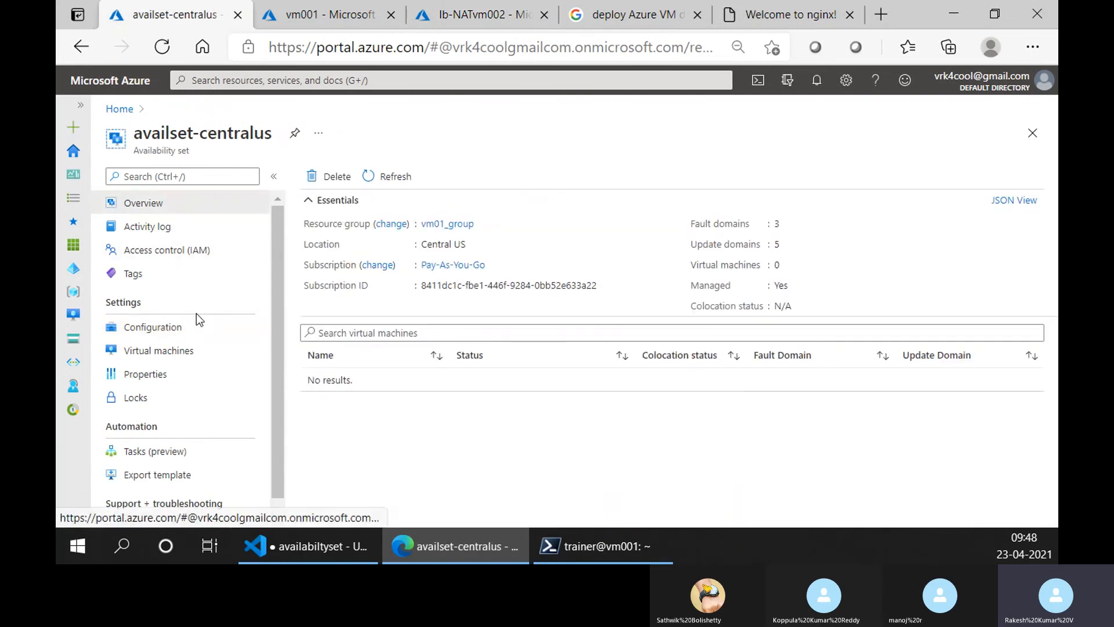
left_click(189, 326)
left_click(197, 351)
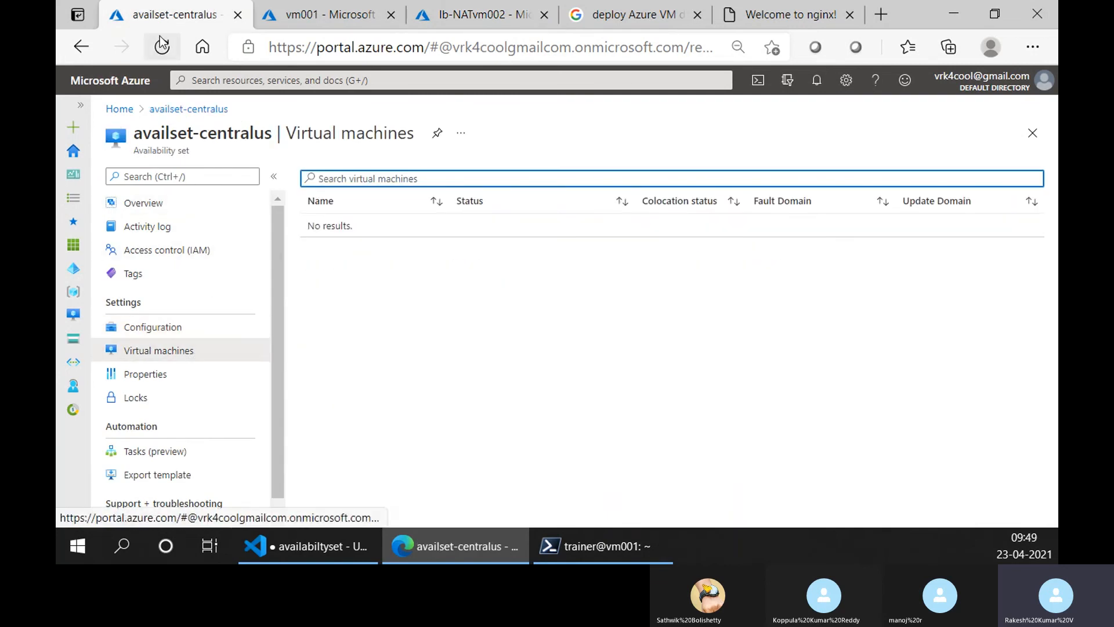
left_click(169, 50)
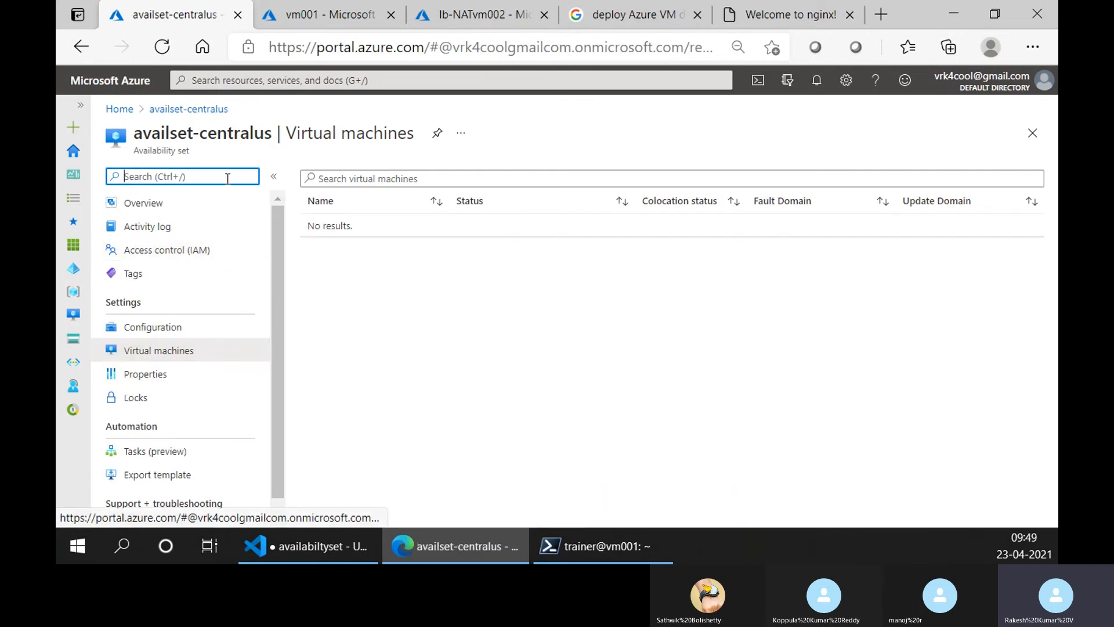
left_click(177, 222)
left_click(178, 207)
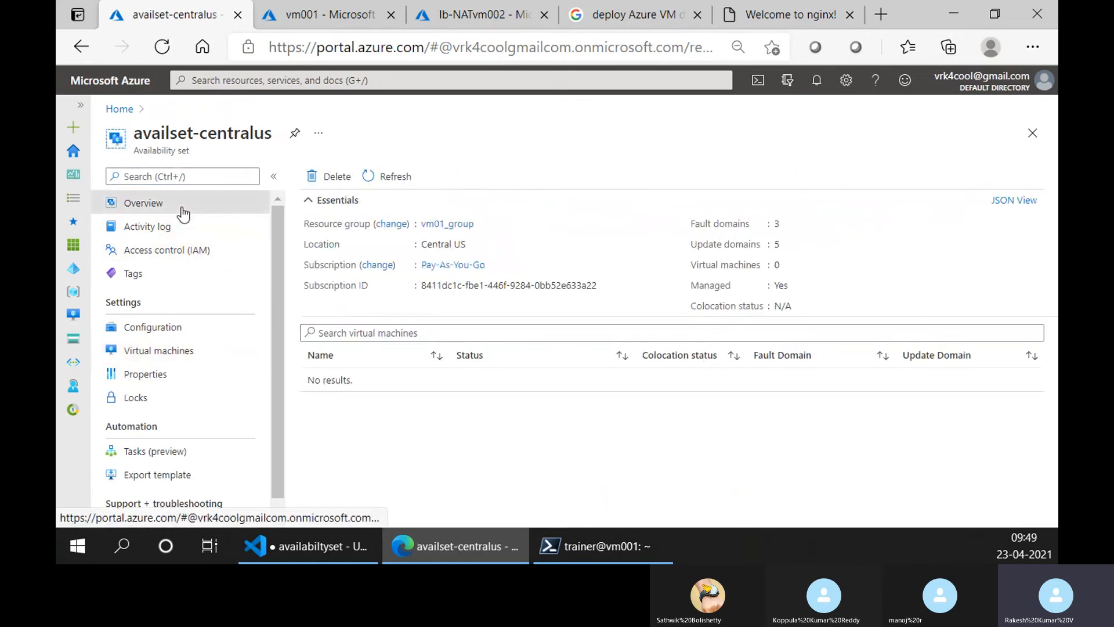
left_click(182, 332)
left_click(185, 351)
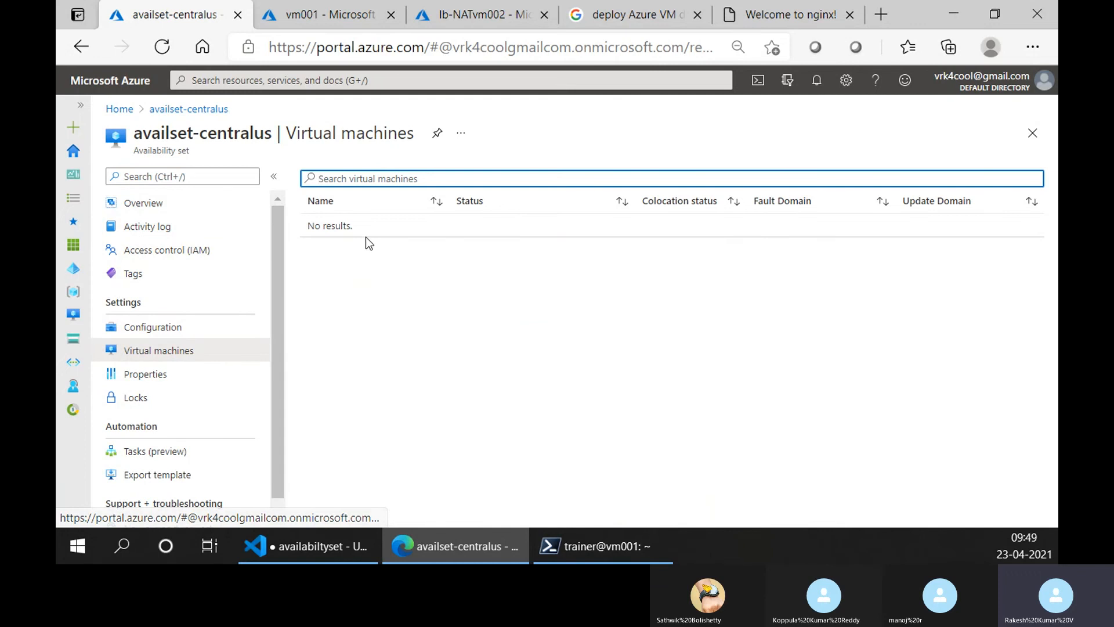
left_click(185, 205)
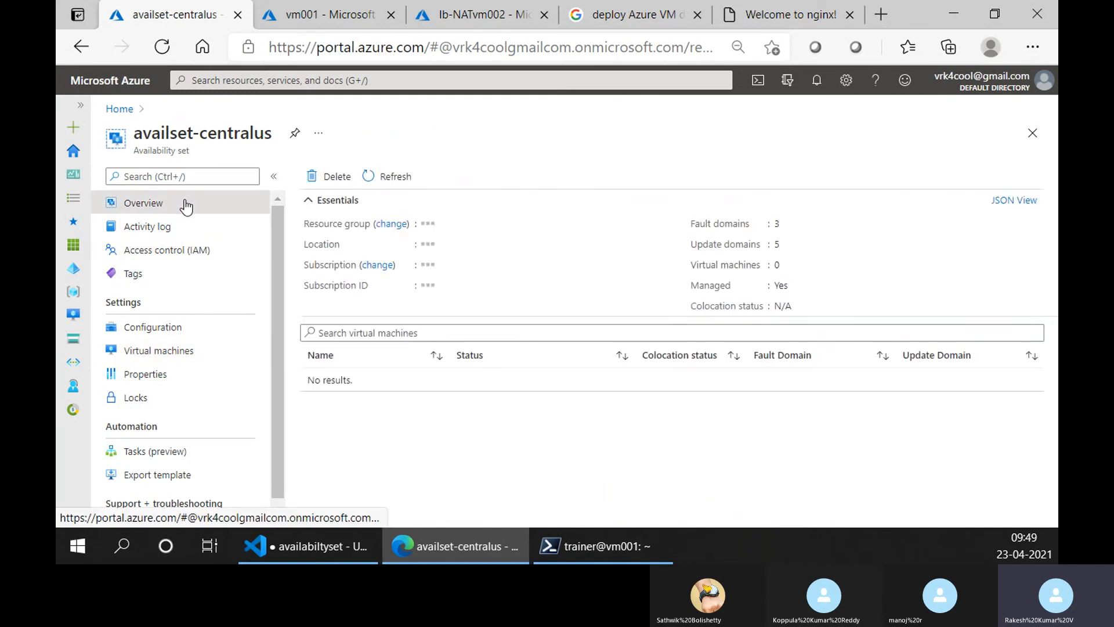
left_click(208, 353)
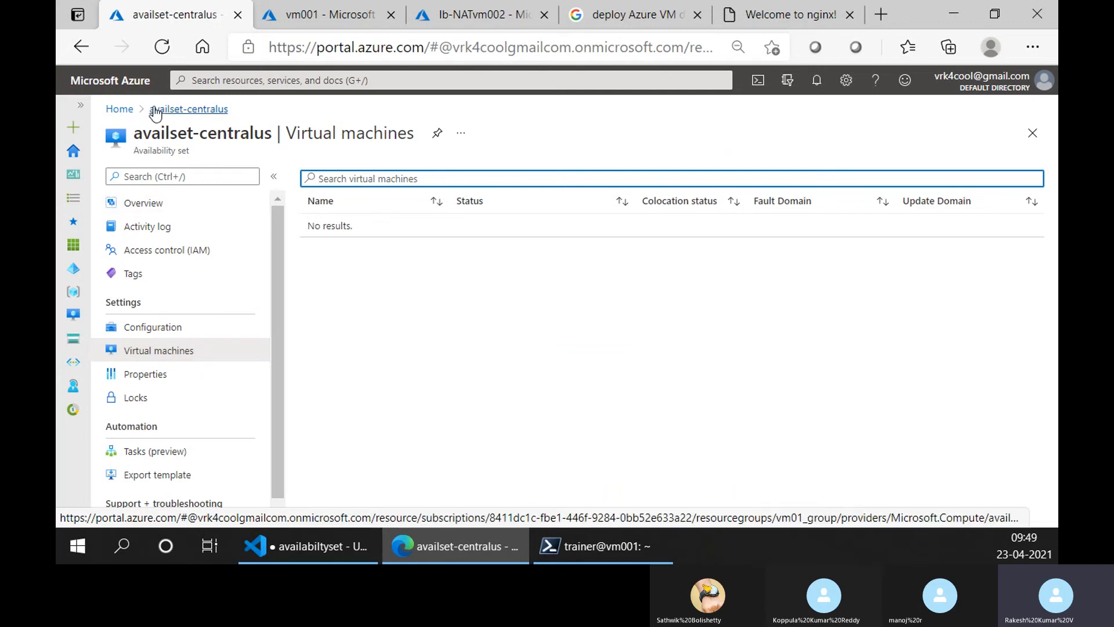
Check vm001's availability and scaling settings for an assigned availability set, and return to its overview.
left_click(121, 109)
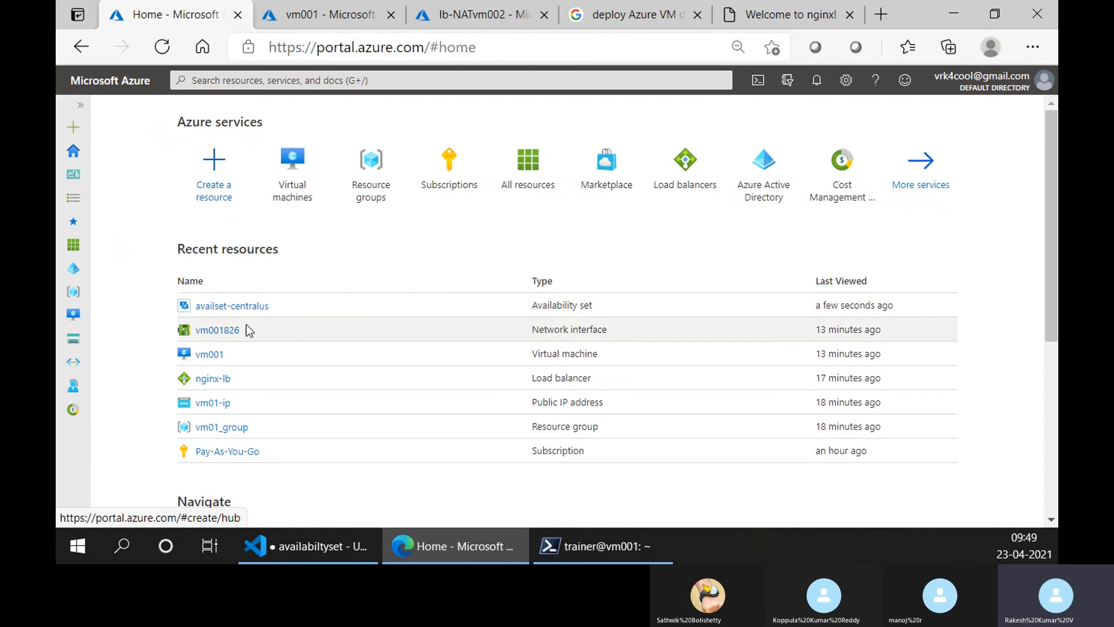
left_click(216, 356)
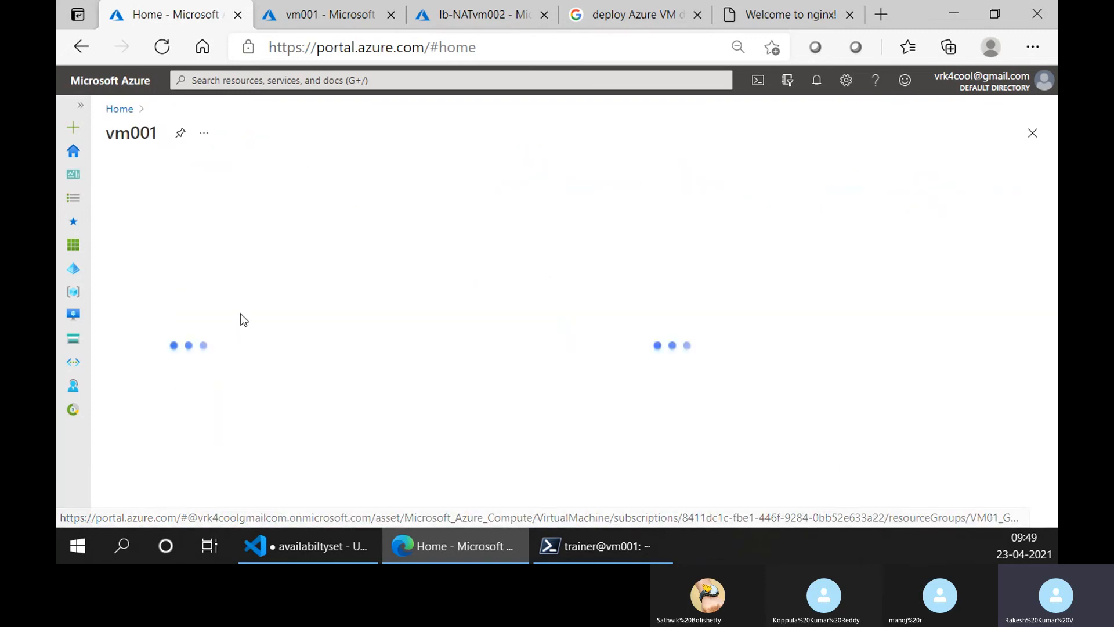
scroll(173, 460, "down", 2)
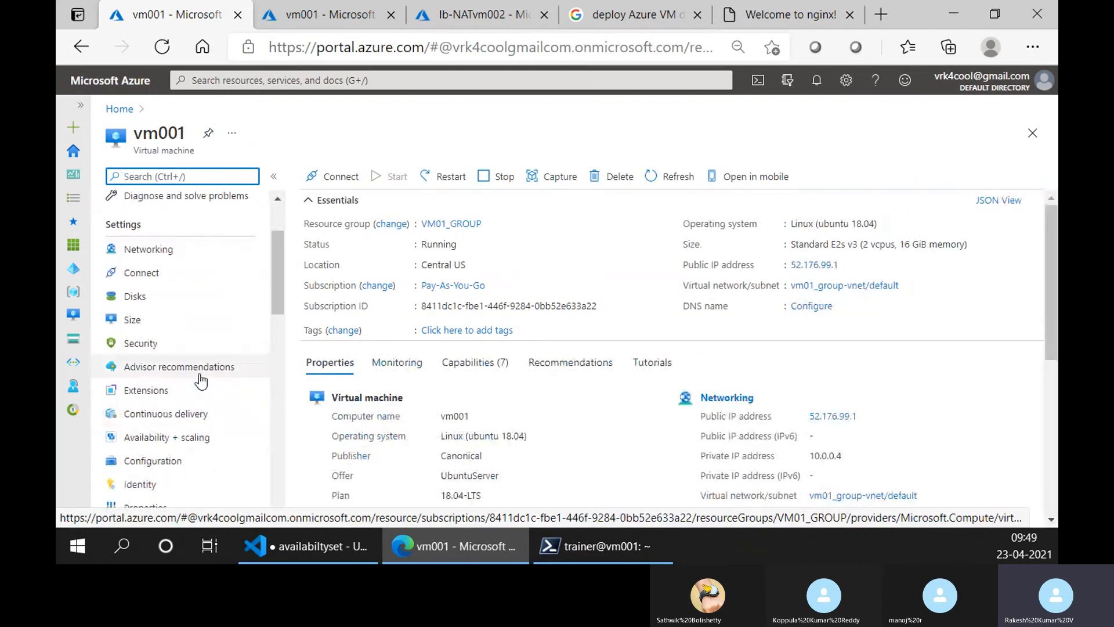
left_click(168, 439)
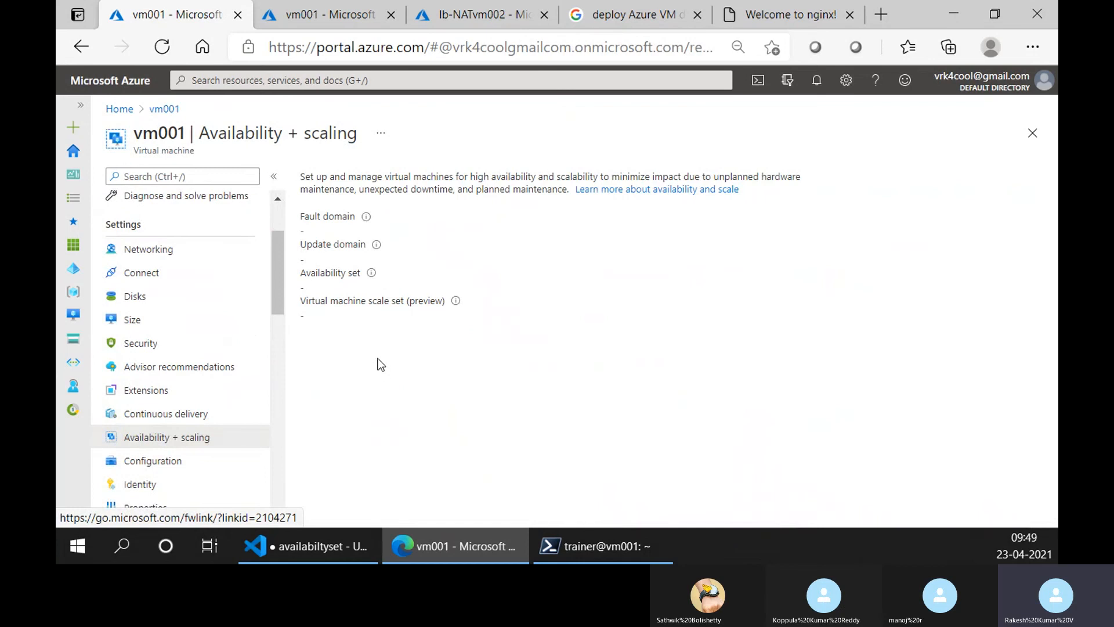
scroll(185, 290, "up", 2)
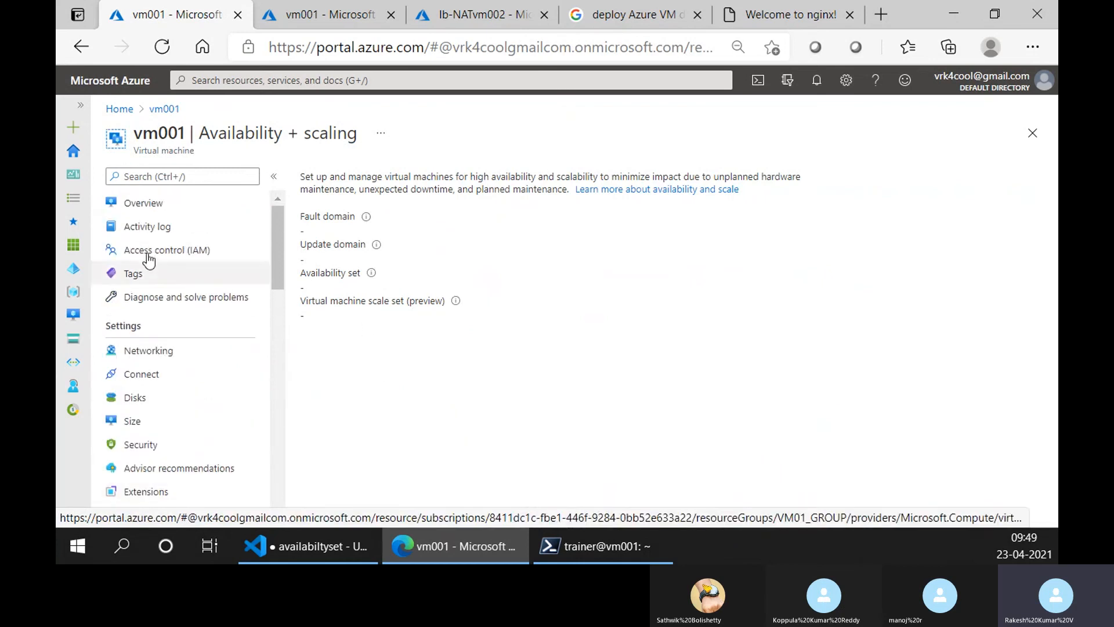
left_click(177, 206)
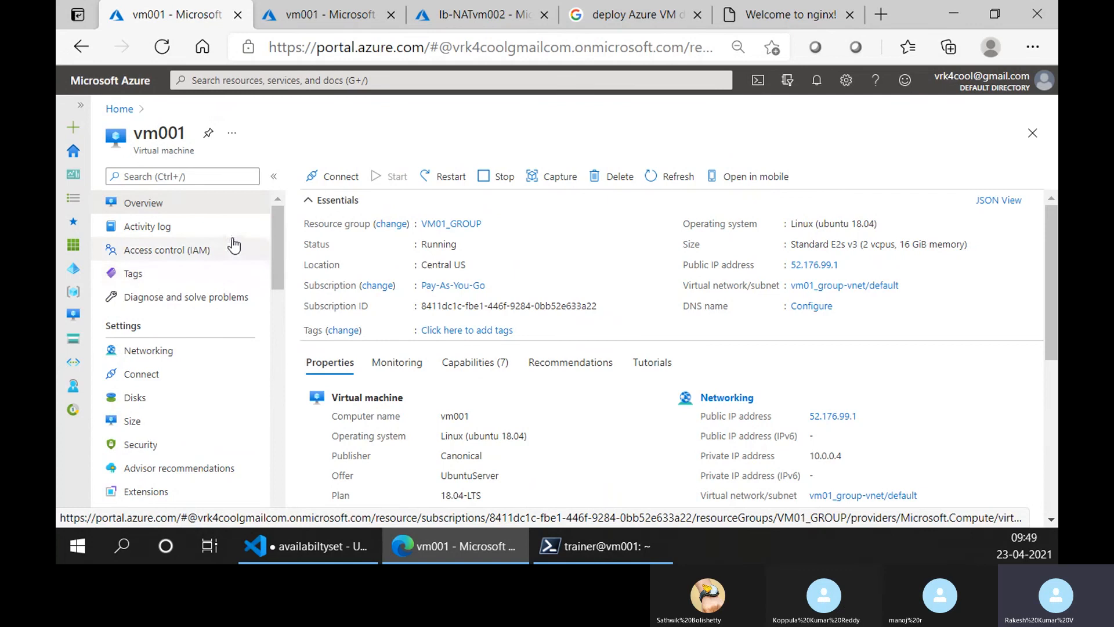
Open the virtual machines list and try to start adding a new virtual machine, reloading the page.
left_click(73, 151)
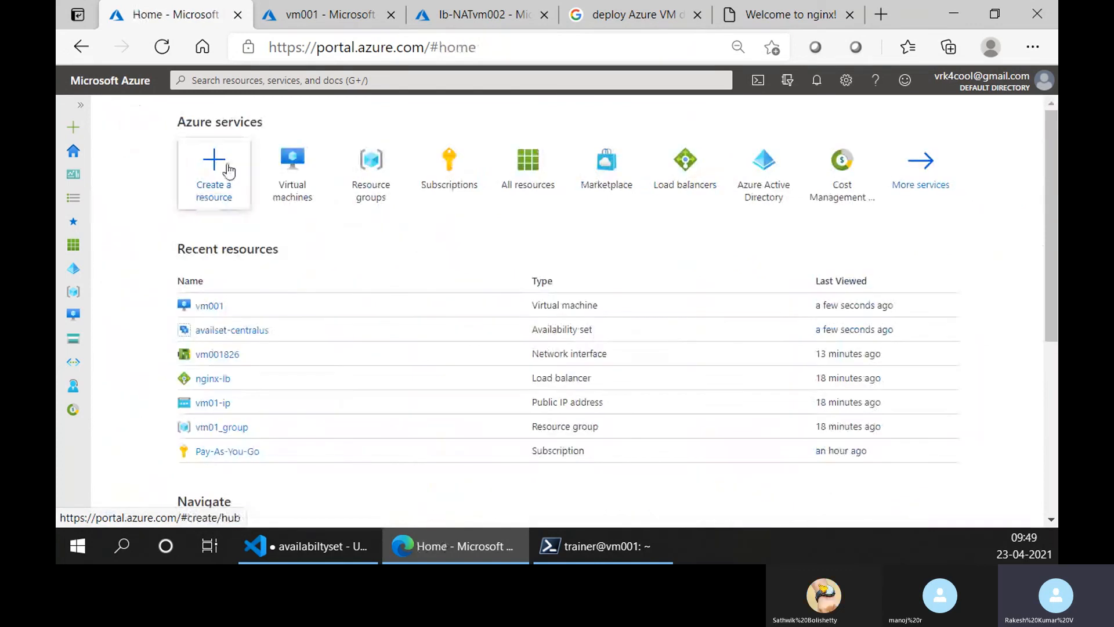
left_click(269, 185)
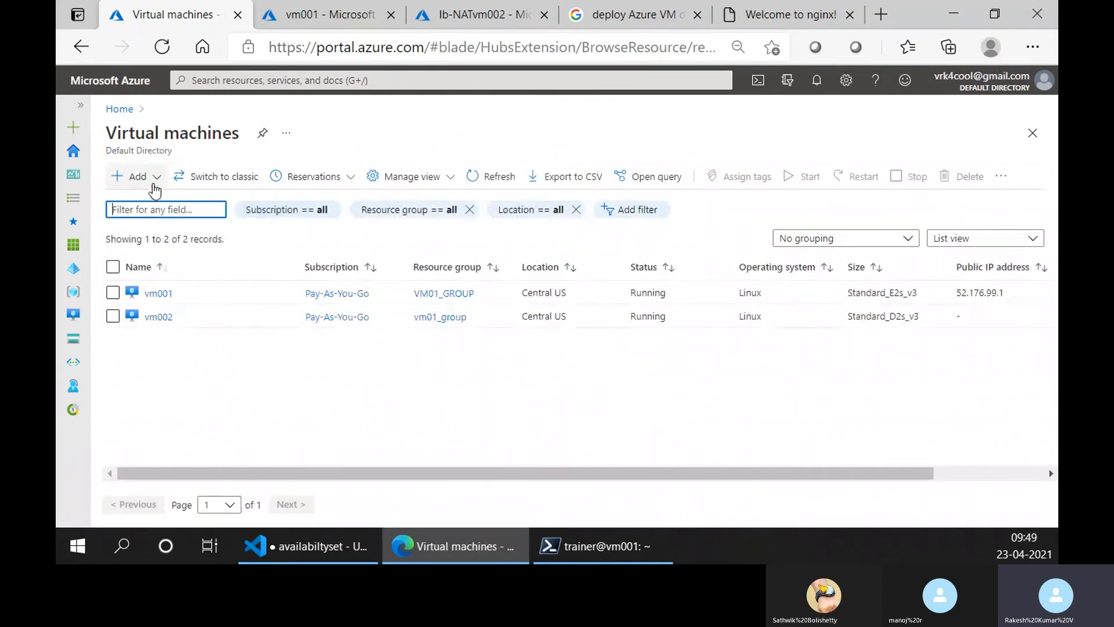
left_click(147, 179)
left_click(165, 203)
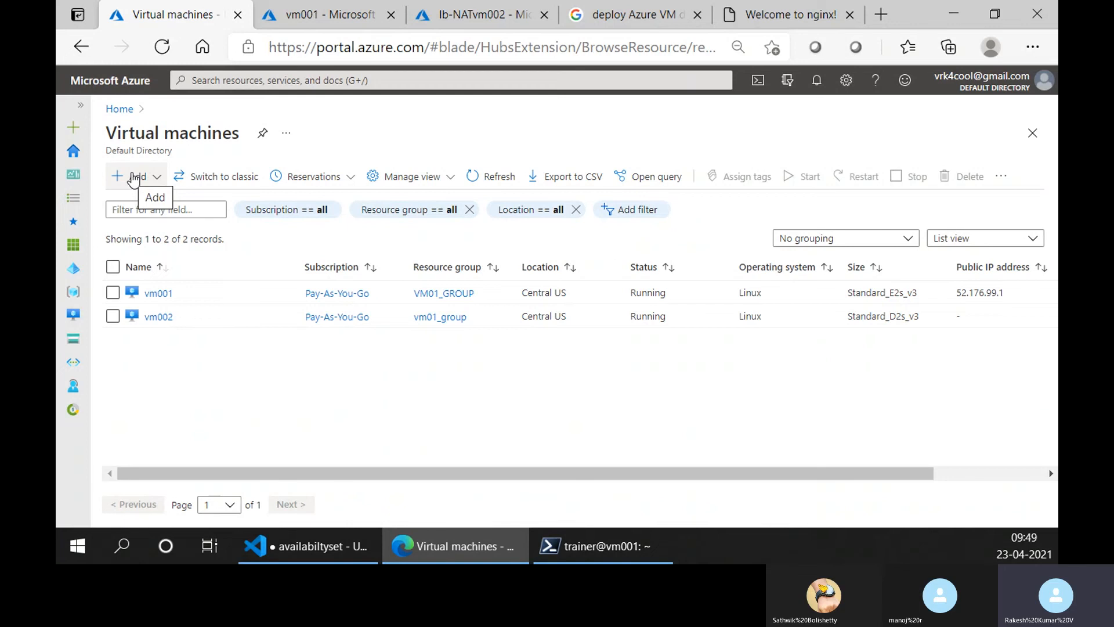
left_click(134, 178)
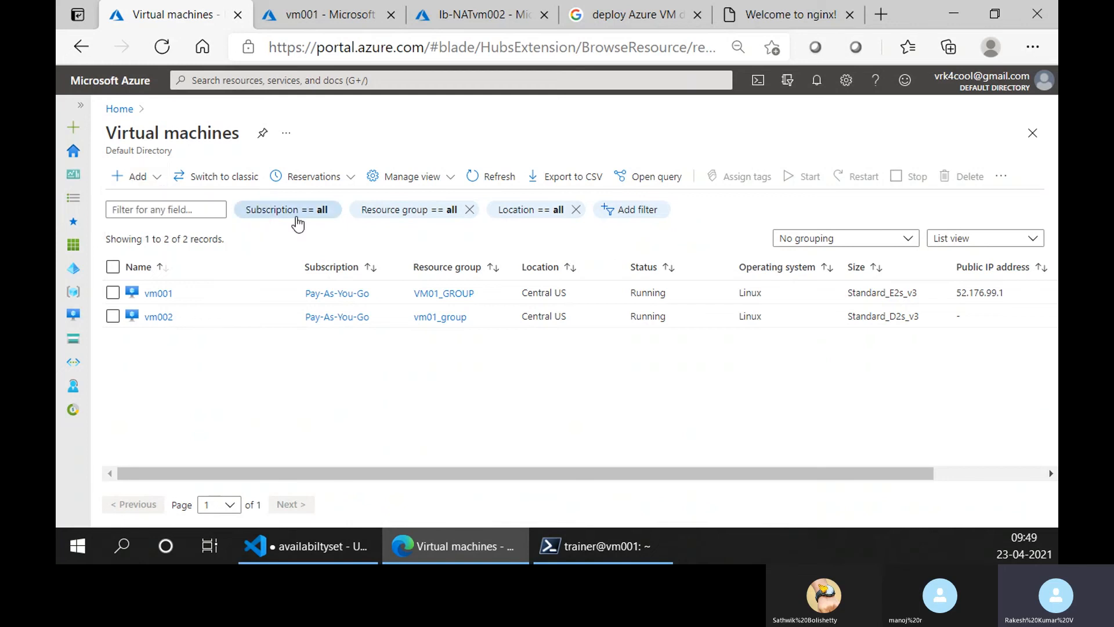
left_click(275, 8)
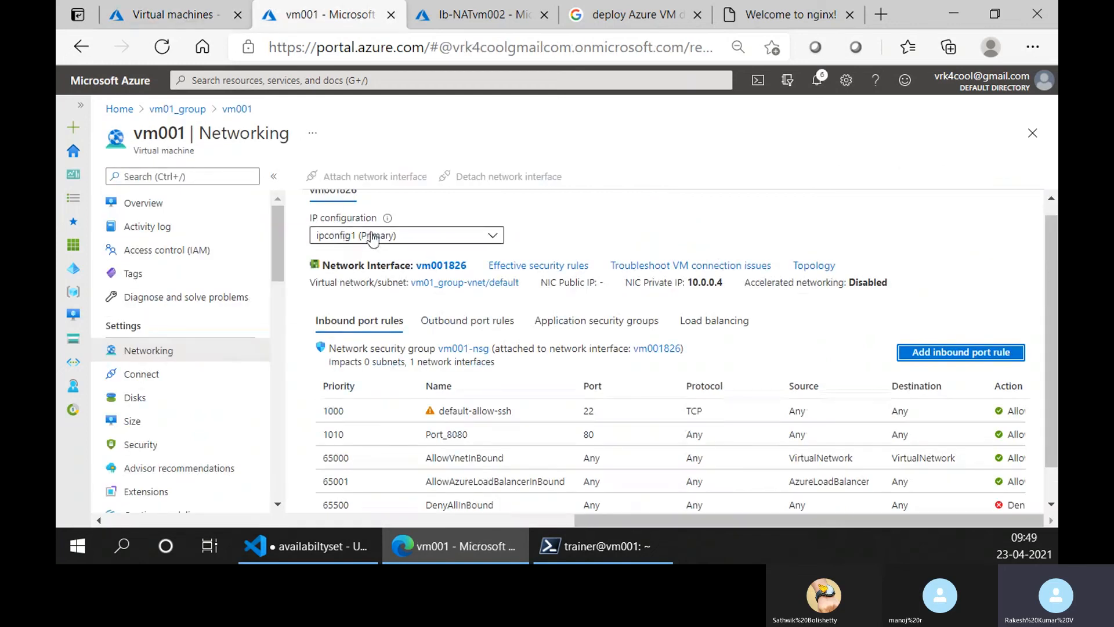
left_click(484, 13)
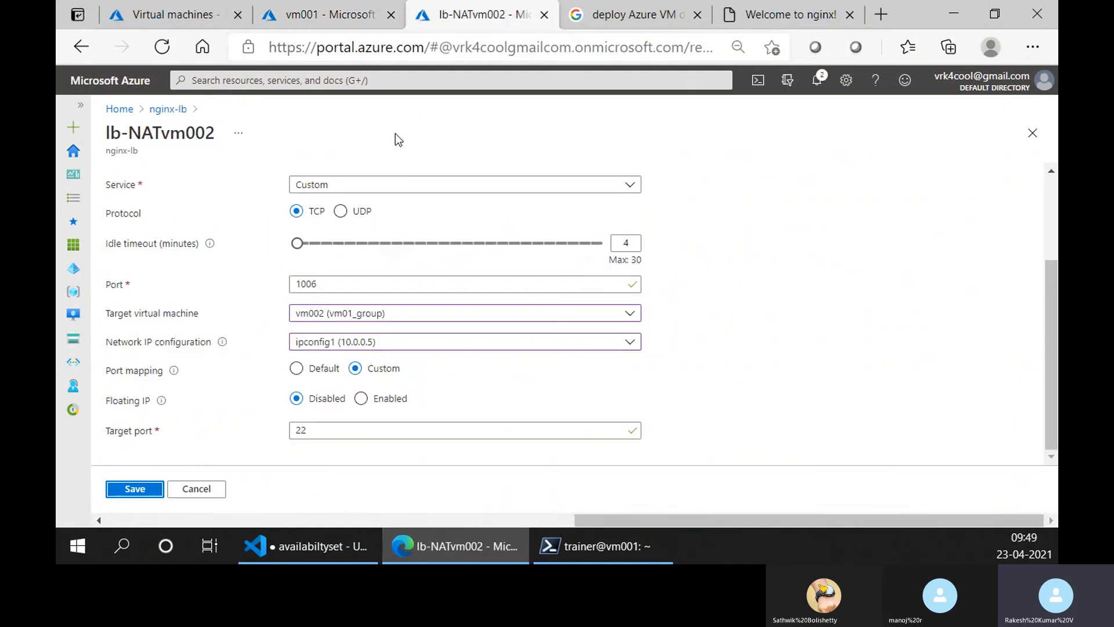
left_click(196, 8)
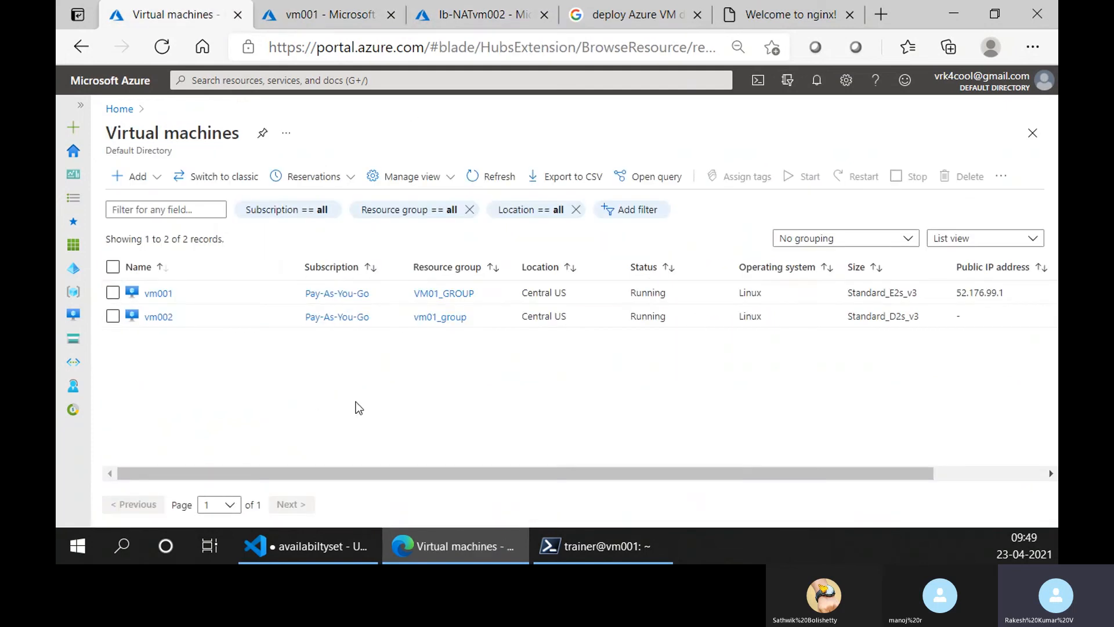
left_click(140, 181)
left_click(142, 202)
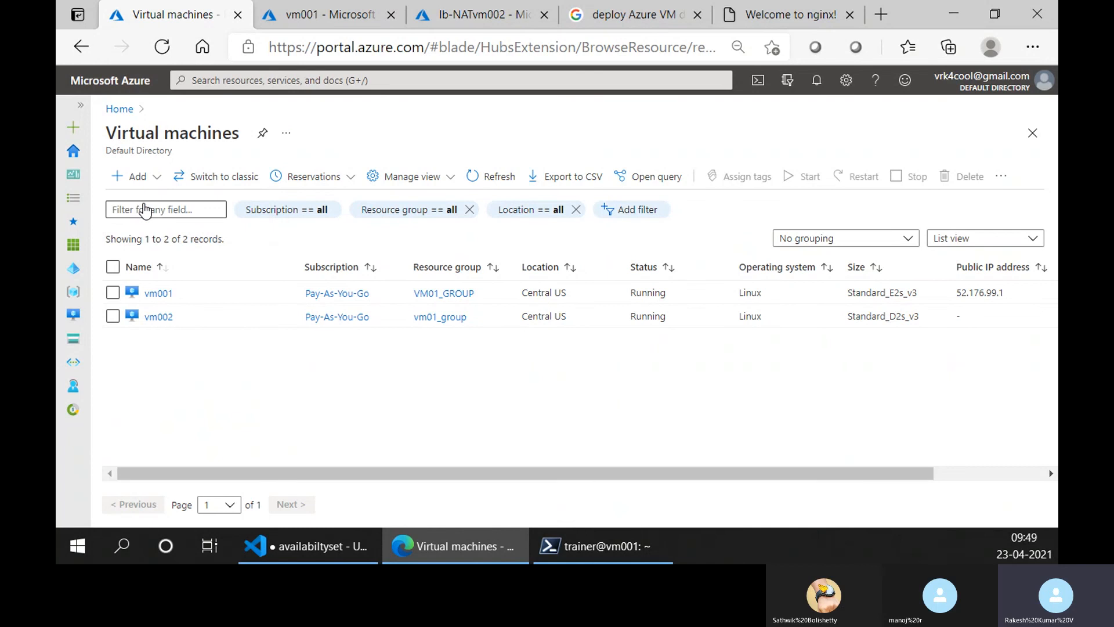
left_click(161, 47)
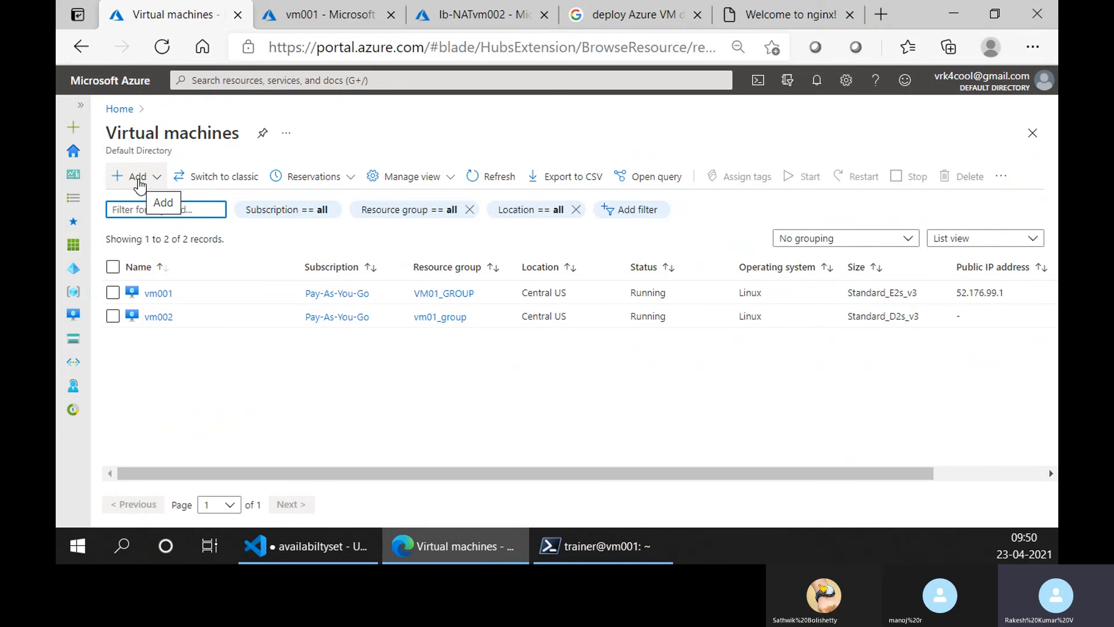
Switch to Visual Studio Code and review the lab list in VM Labs 01.txt, including the diagnostics and alerts line.
left_click(347, 547)
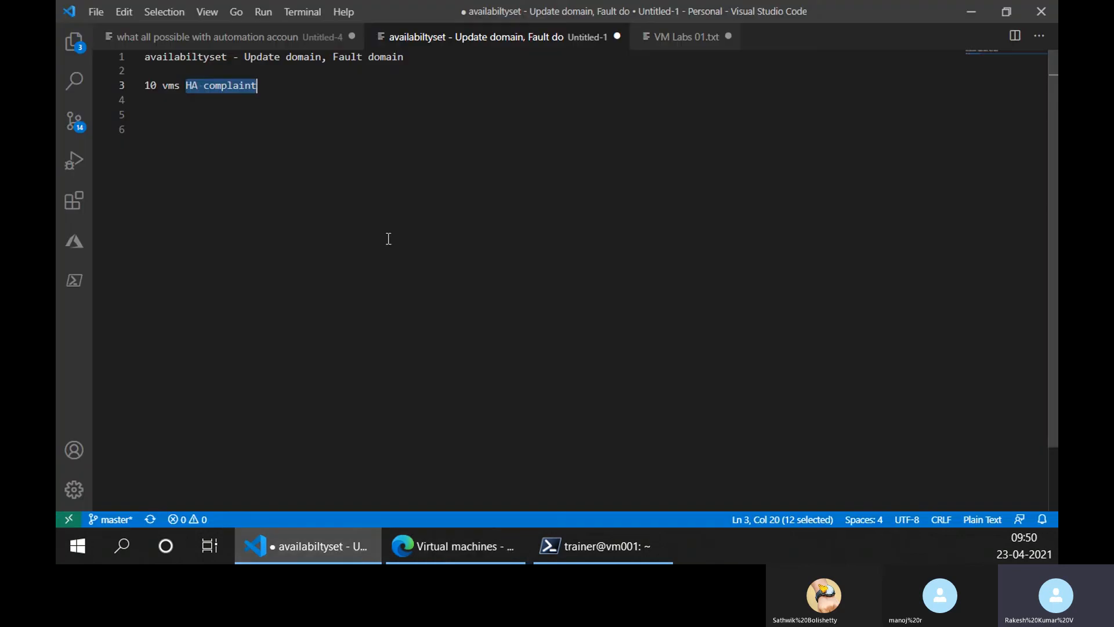
left_click(405, 133)
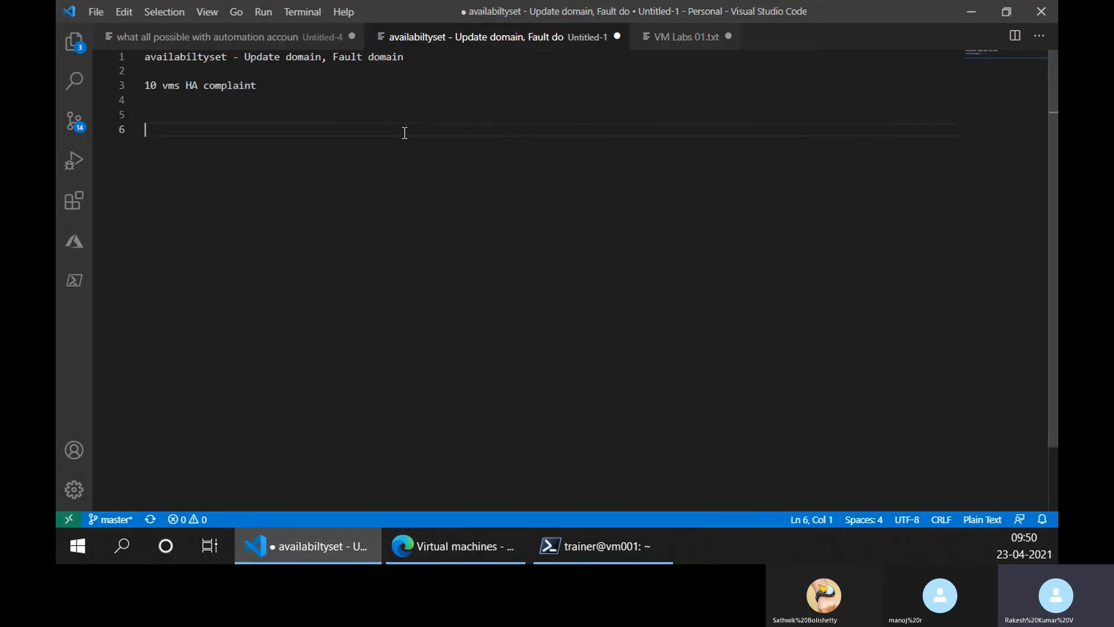
left_click(701, 42)
left_click_drag(352, 306, 188, 314)
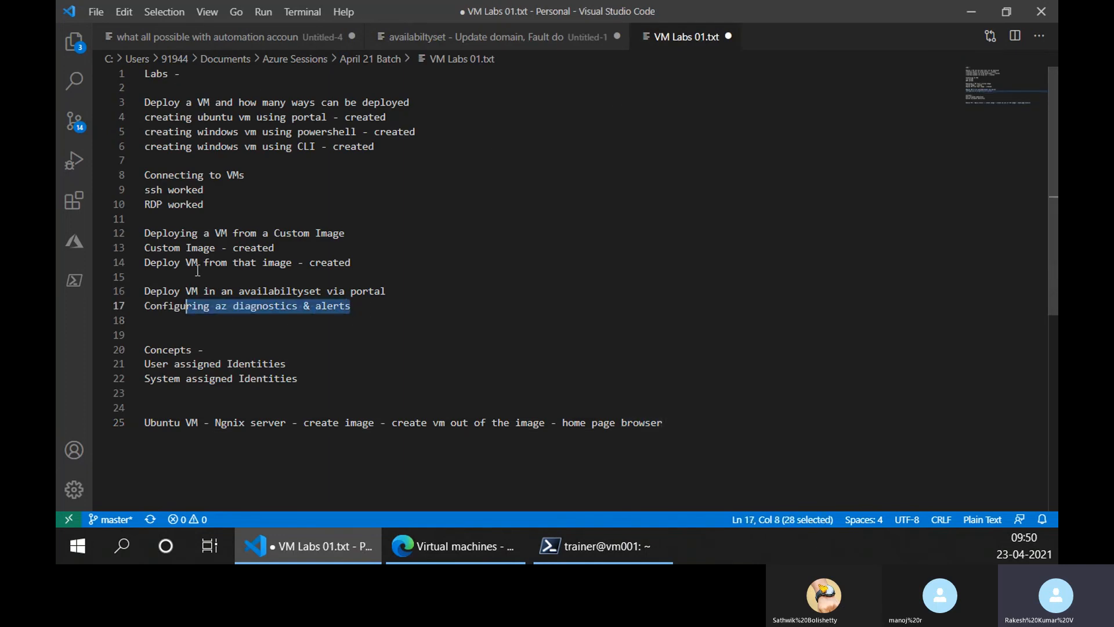
Open the Azure VM Labs Topics text file from the April 21 Batch folder.
left_click(96, 12)
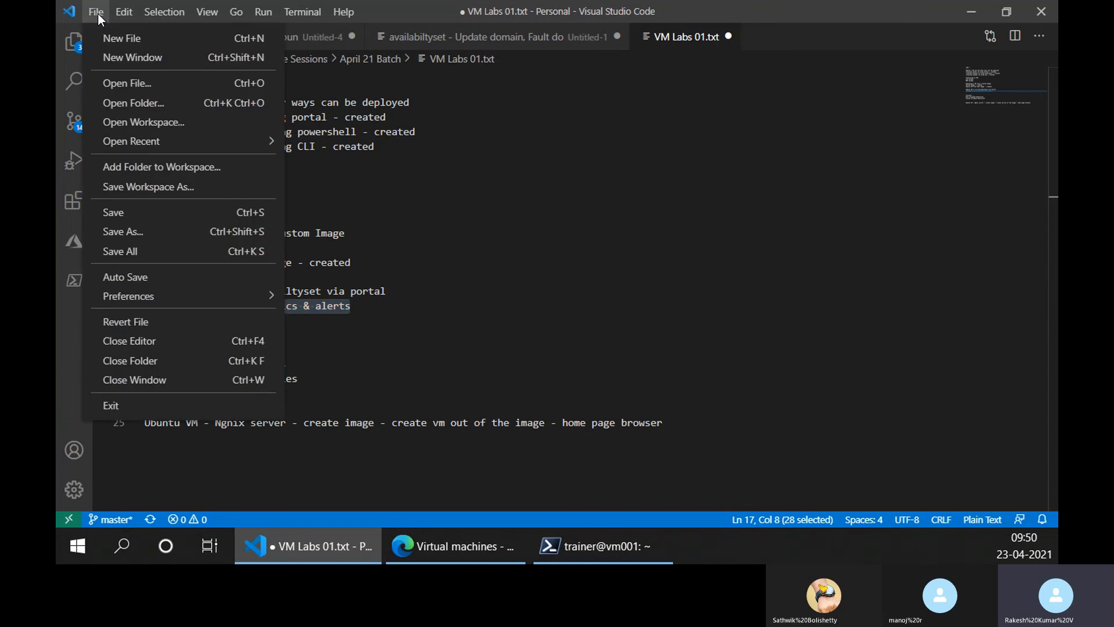
key("Escape")
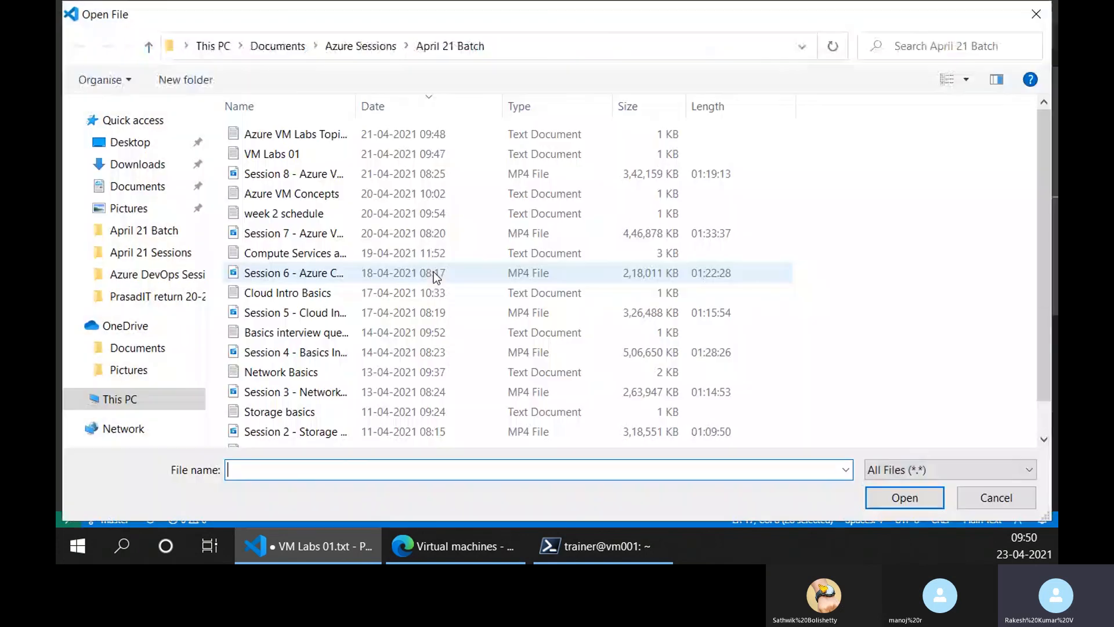
scroll(360, 266, "down", 1)
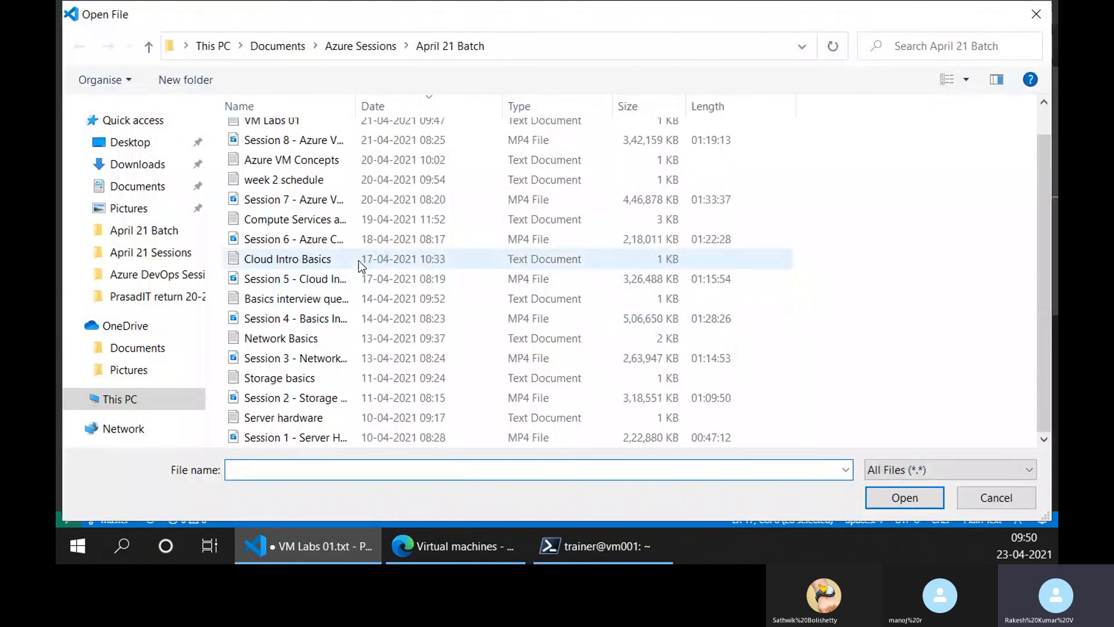
scroll(358, 285, "up", 1)
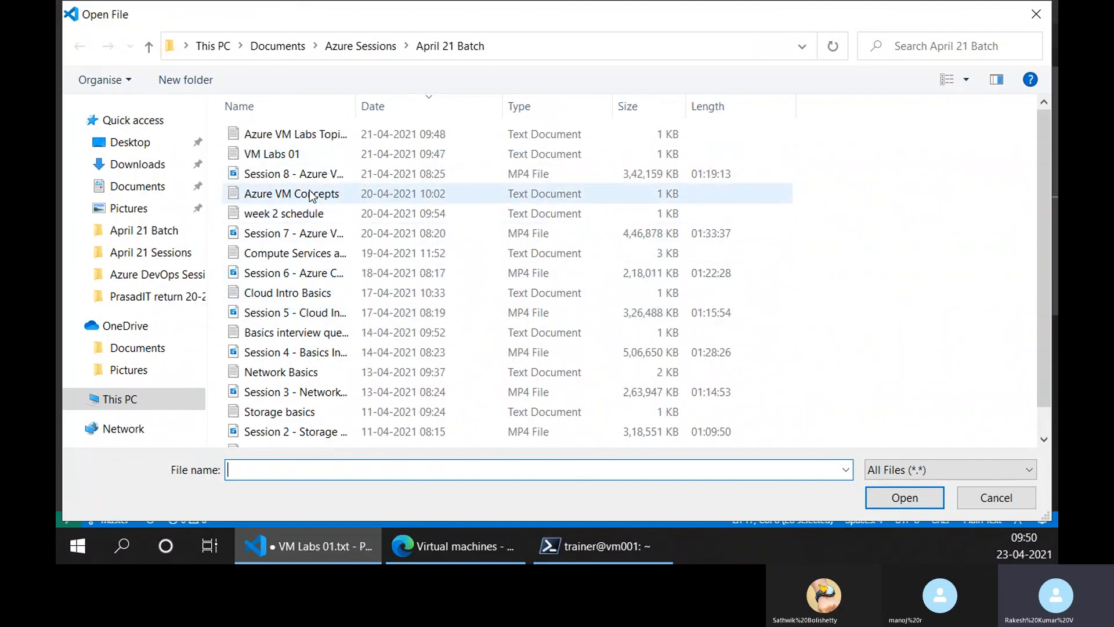
double_click(301, 134)
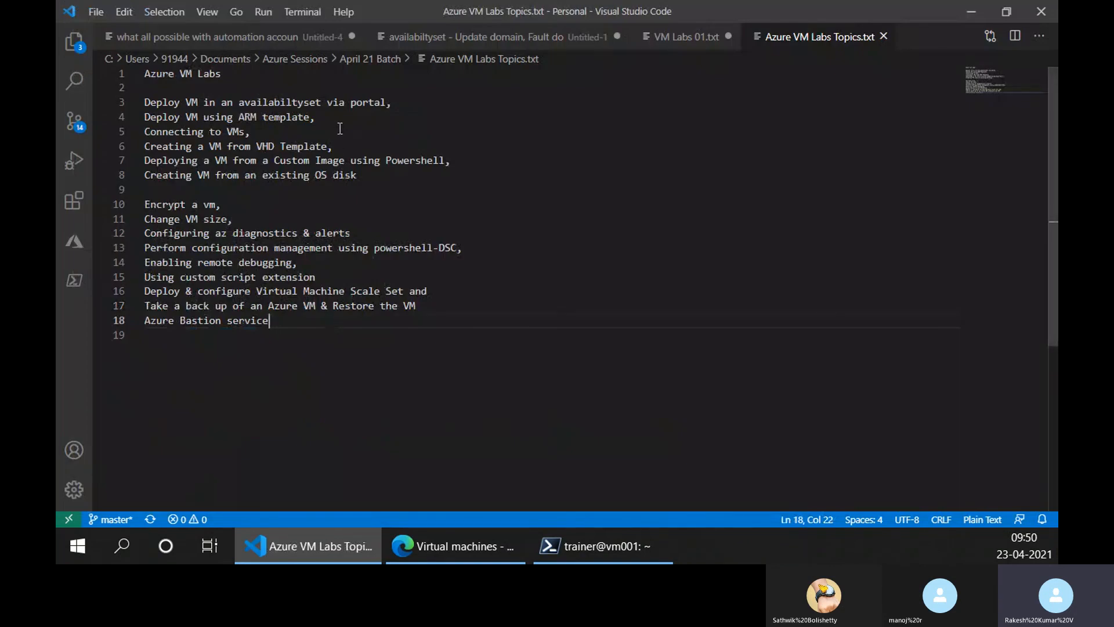
Mark the "Deploy VM in an availabiltyset via portal" line with "- done" in place of its trailing comma.
left_click_drag(312, 123, 136, 119)
left_click(399, 103)
key("BackSpace")
key("BackSpace")
type("- c")
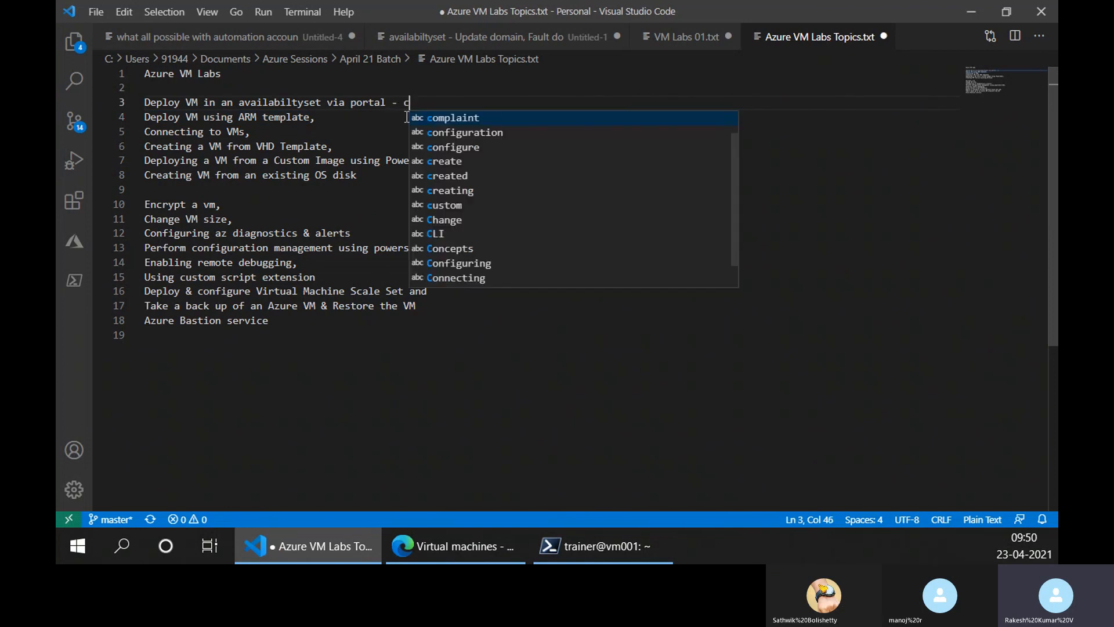
key("BackSpace")
type("done")
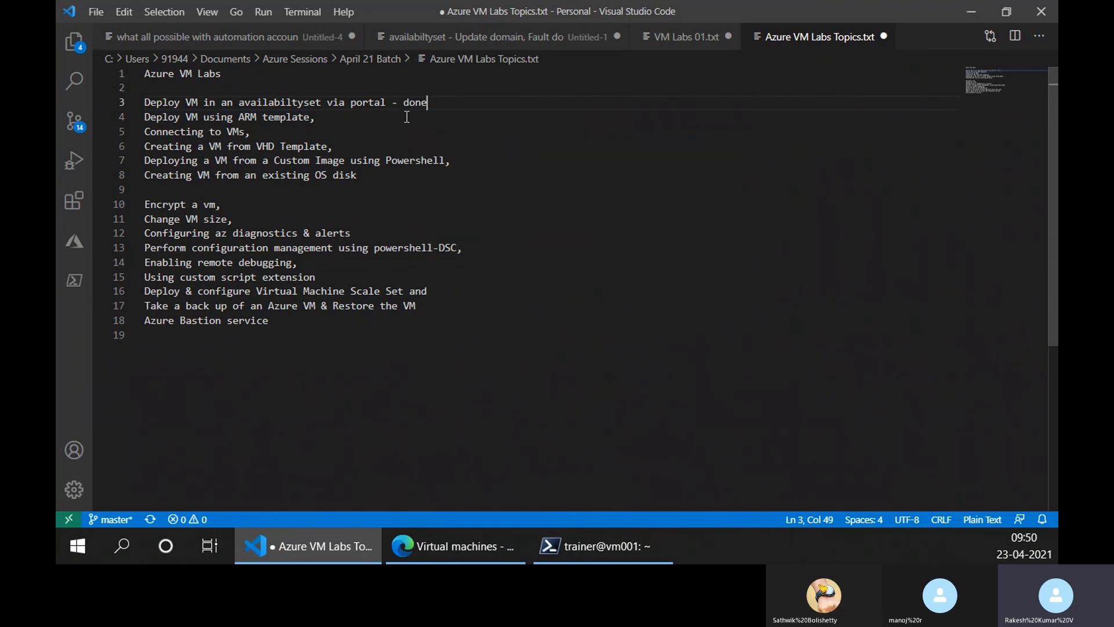
Mark the "Deploy VM using ARM template" line with "- pending" in place of its trailing comma.
left_click(406, 117)
key("BackSpace")
type("-")
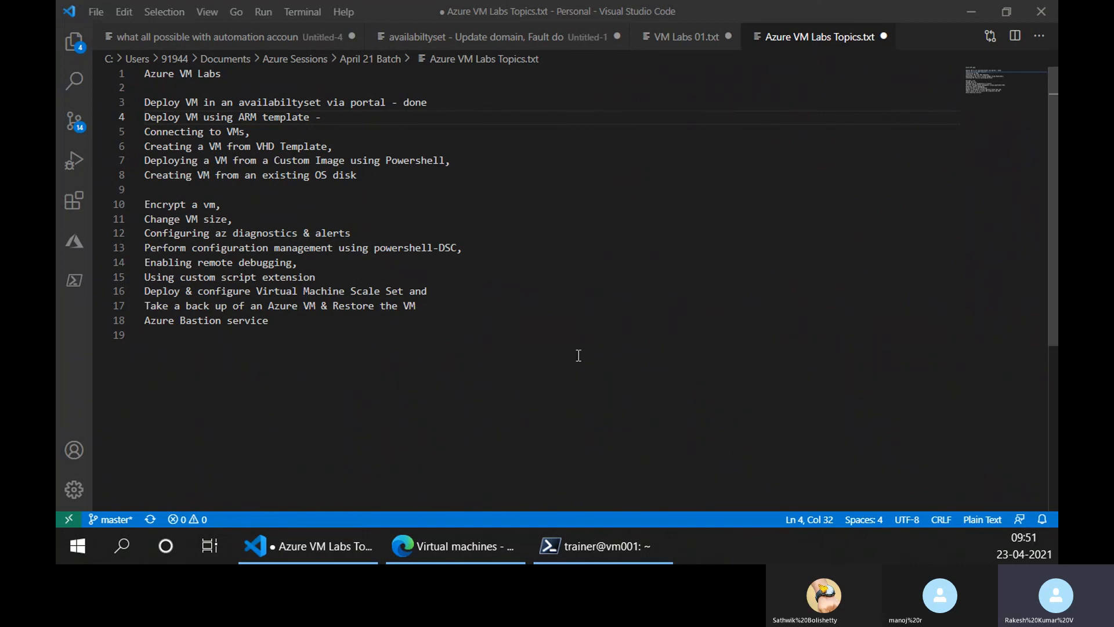
left_click(323, 119)
type("d")
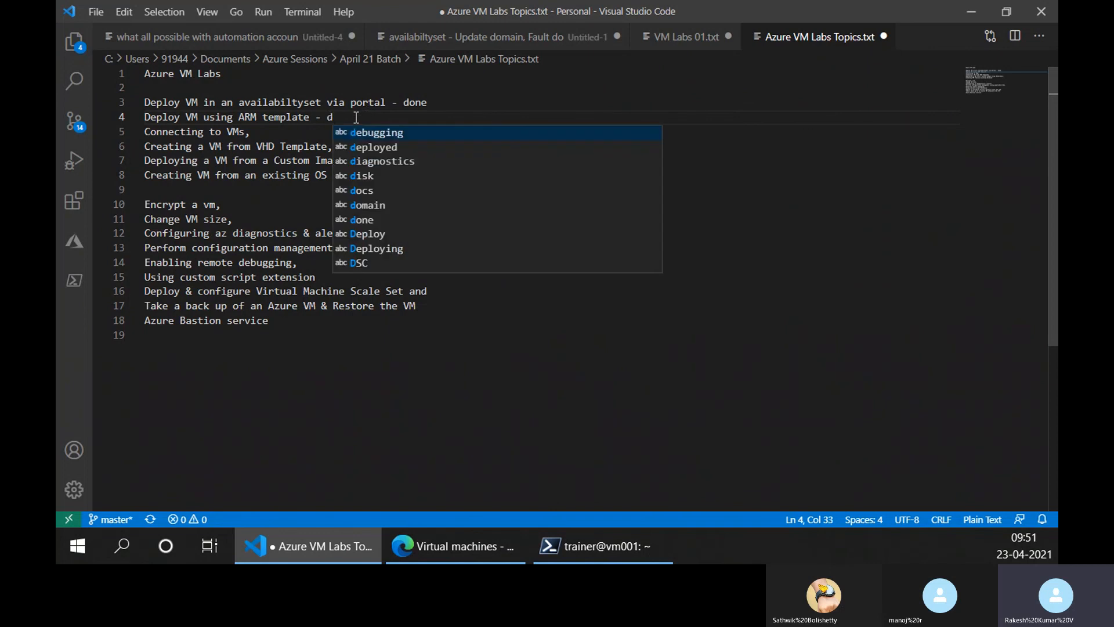
key("BackSpace")
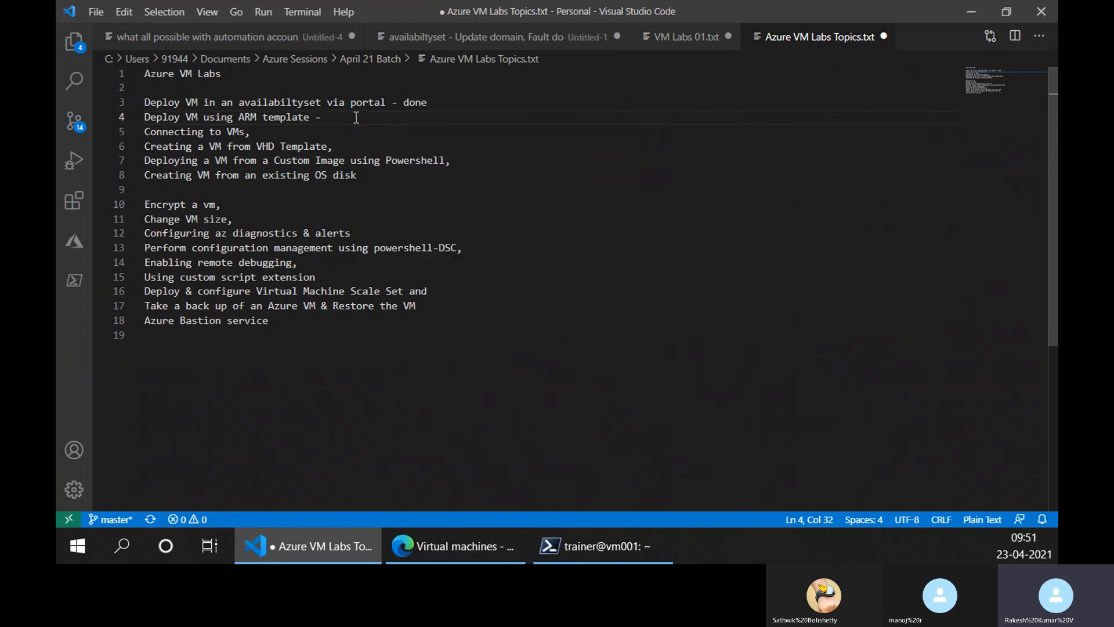
type("pending")
Mark the "Connecting to VMs" line with "- done" in place of its trailing comma.
key("Down")
key("BackSpace")
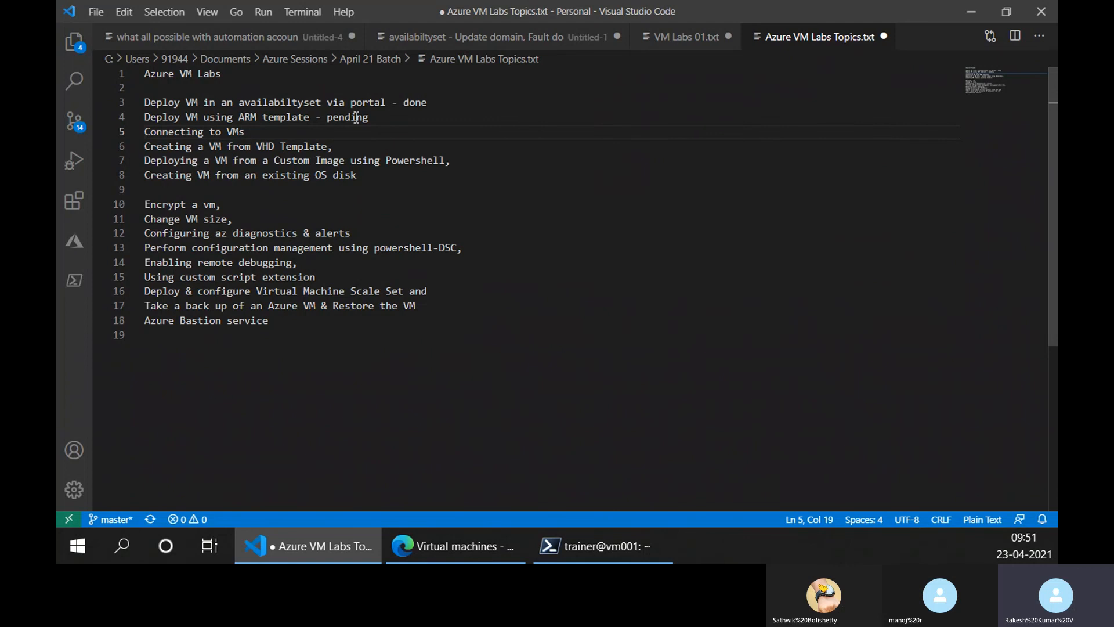
type("- done")
key("Escape")
Mark the "Creating a VM from VHD Template" line with "- pending" in place of its trailing comma.
key("Down")
key("ctrl+Right")
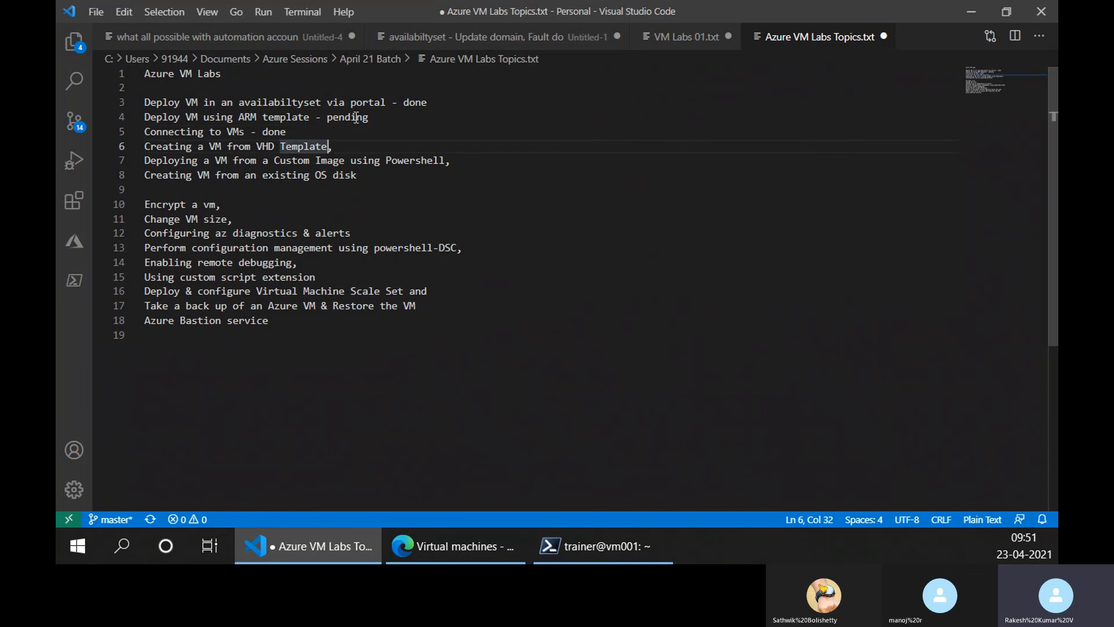
key("End")
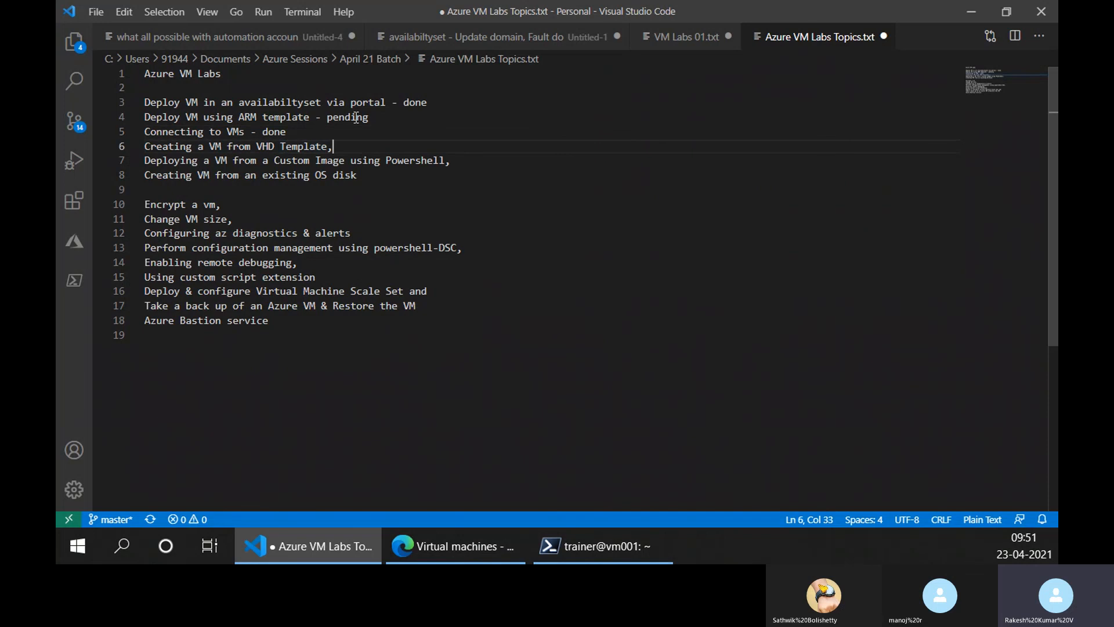
type("- pending")
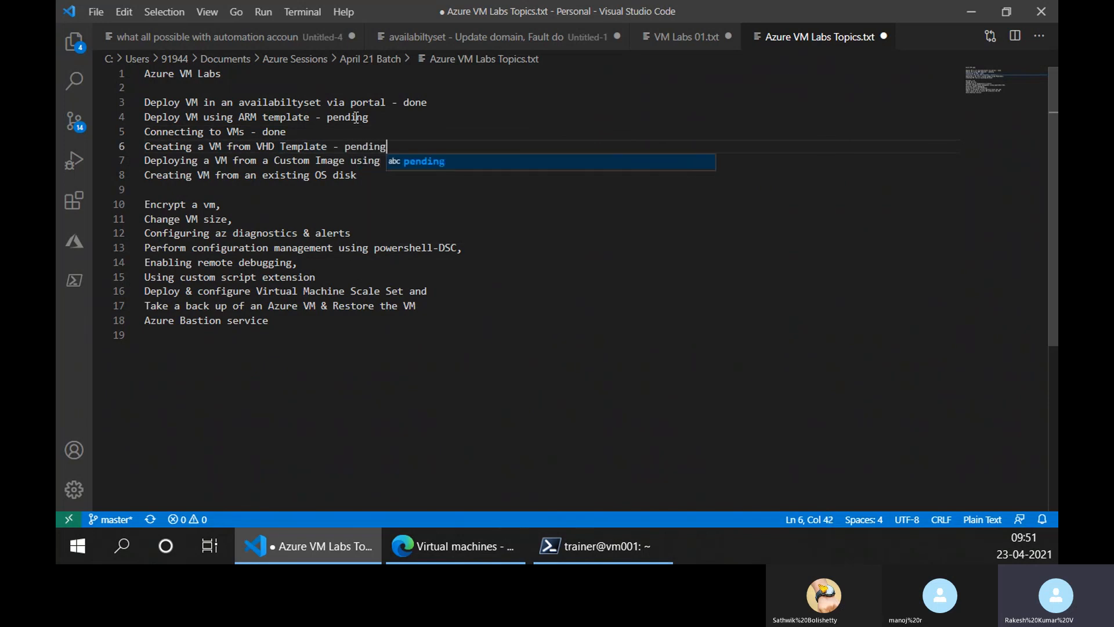
key("Escape")
Mark the "Deploying a VM from a Custom Image using Powershell" line with "- pending" in place of its trailing comma.
key("Down")
key("End")
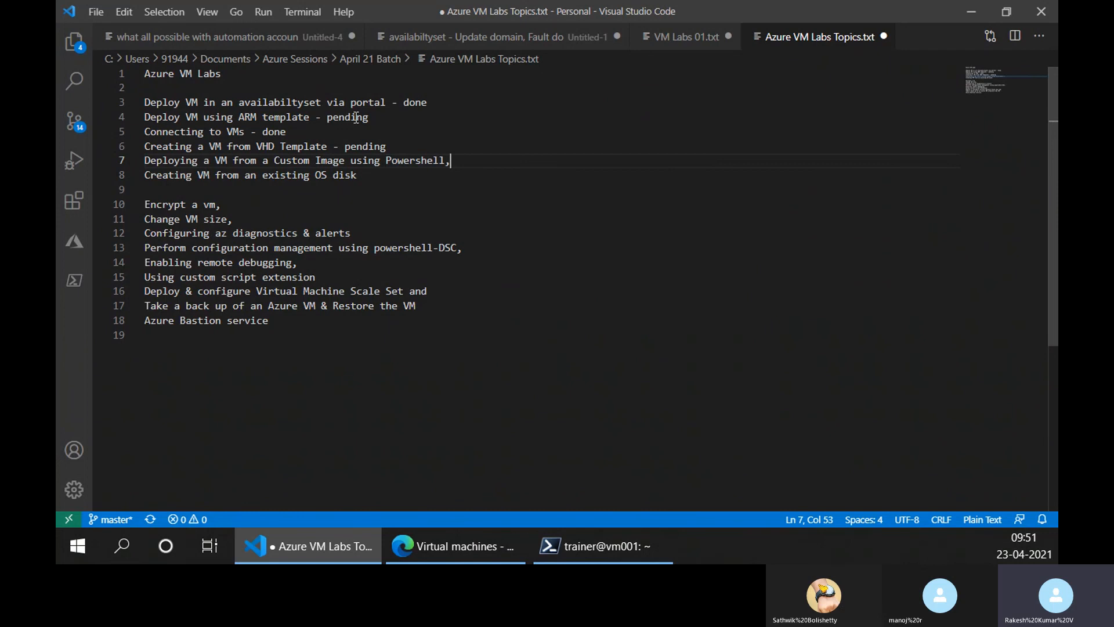
type("- pending")
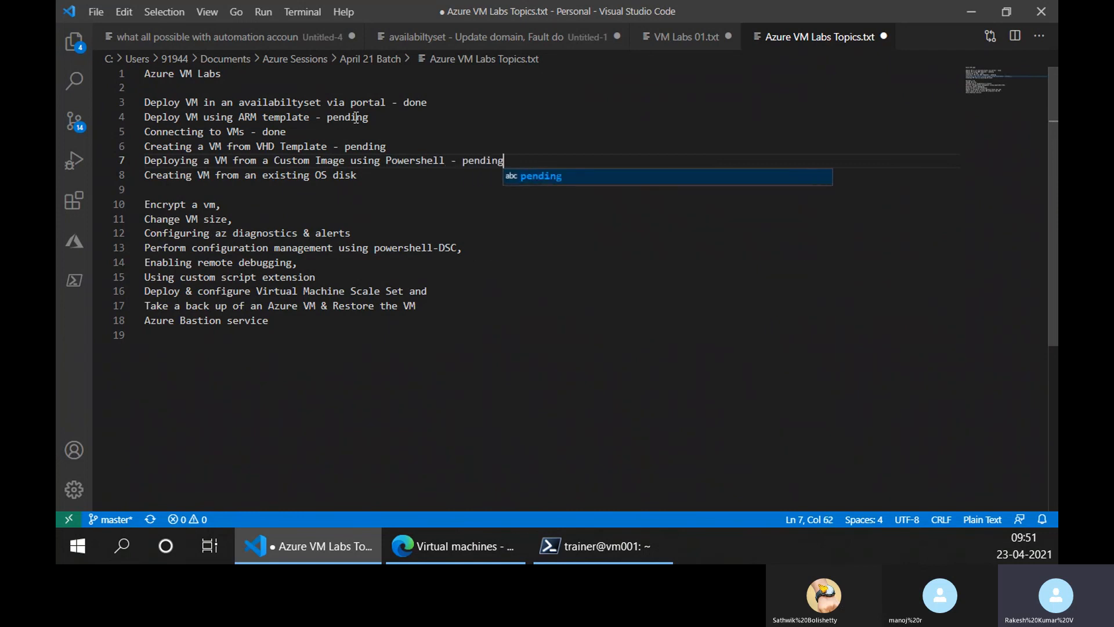
key("Escape")
key("Down")
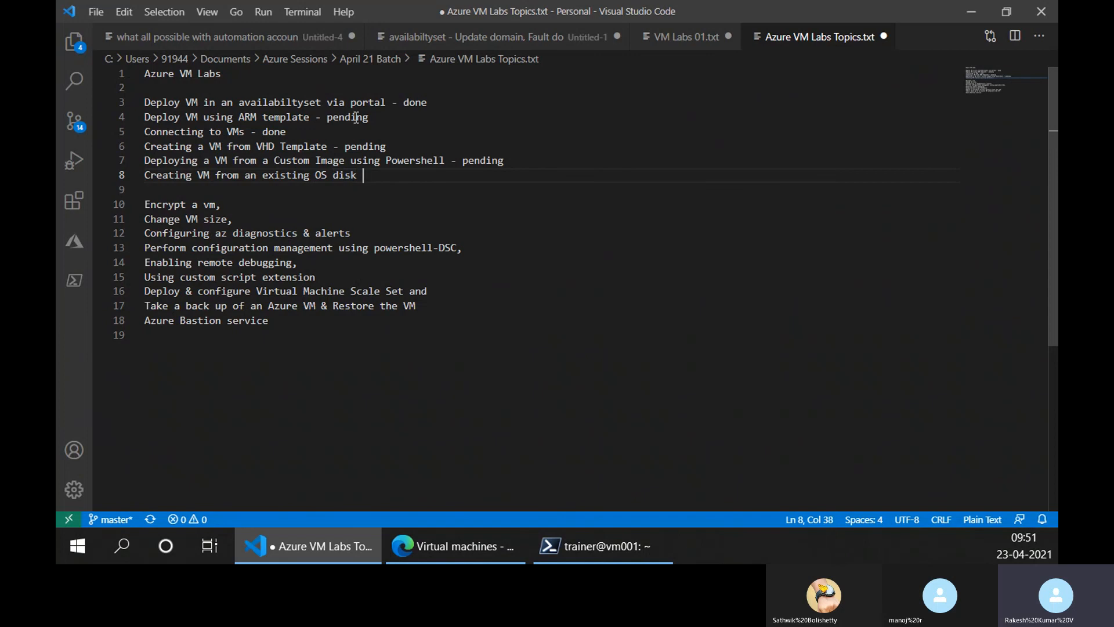
Mark the "Creating VM from an existing OS disk" and "Encrypt a vm" lines with "- pending", dropping the trailing comma.
type("- pending")
key("Escape")
key("Down")
key("Down")
key("End")
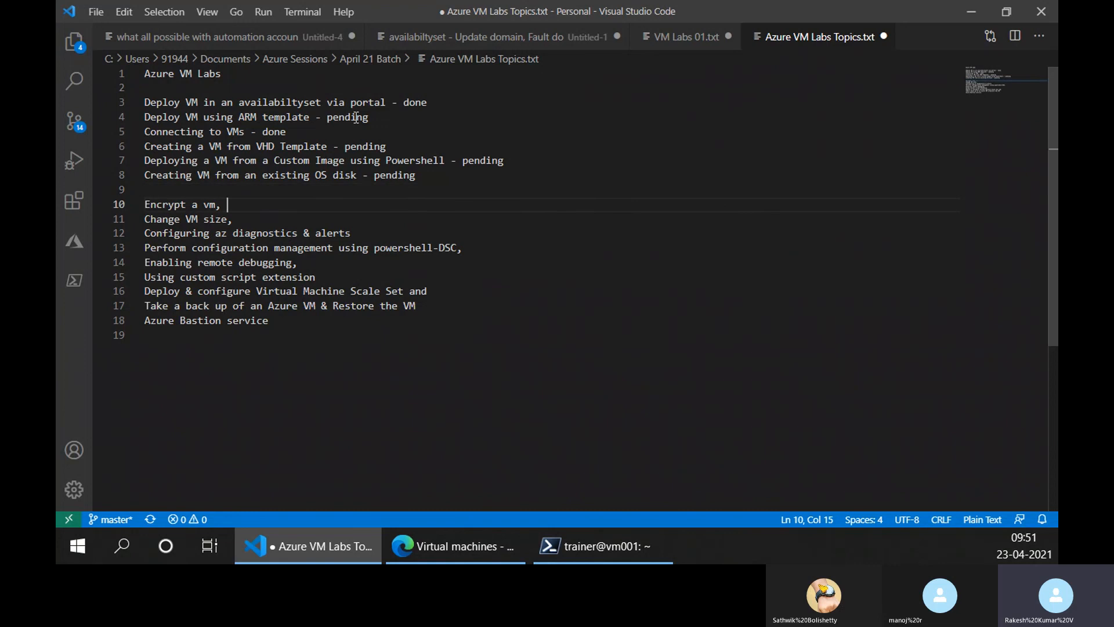
key("BackSpace")
type("- pending")
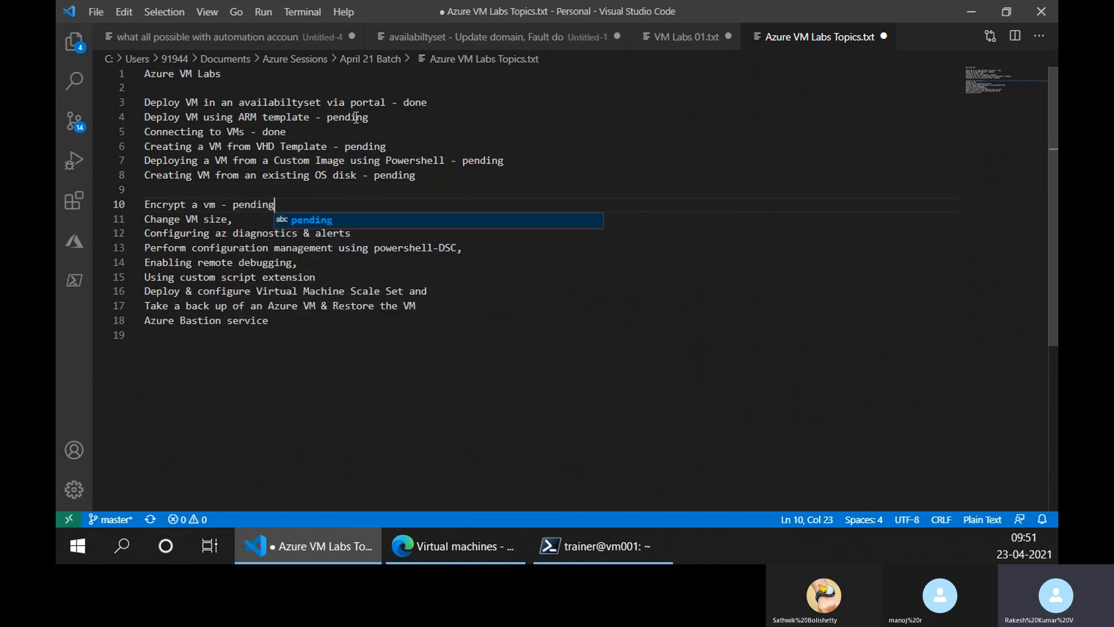
key("Escape")
Mark the "Change VM size" line with "- pending" in place of its trailing comma.
key("Down")
key("End")
key("BackSpace")
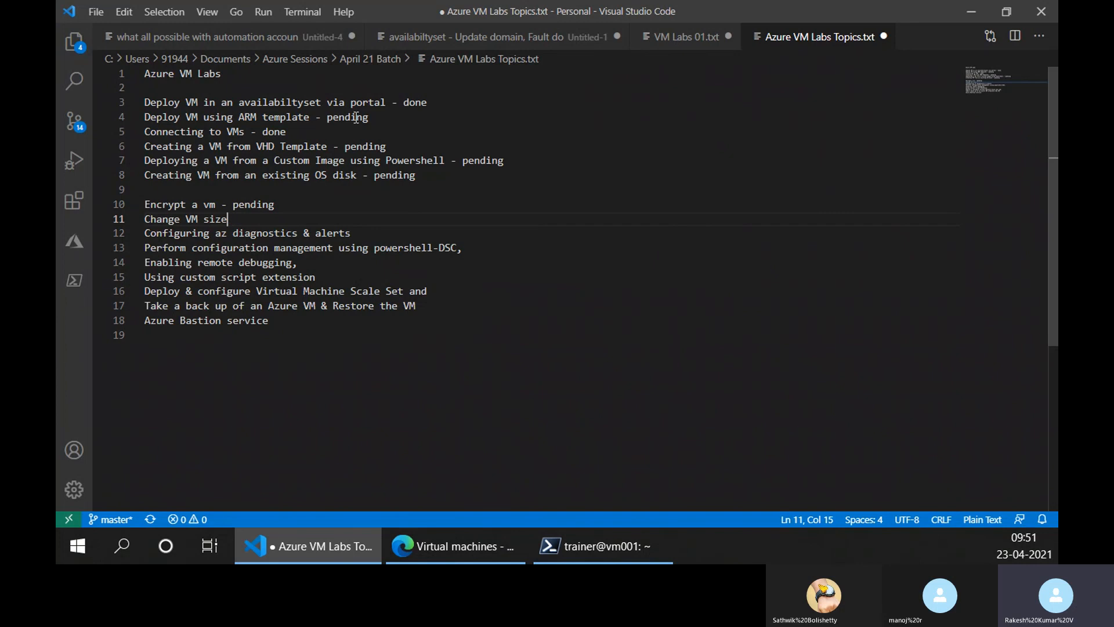
type("- pe")
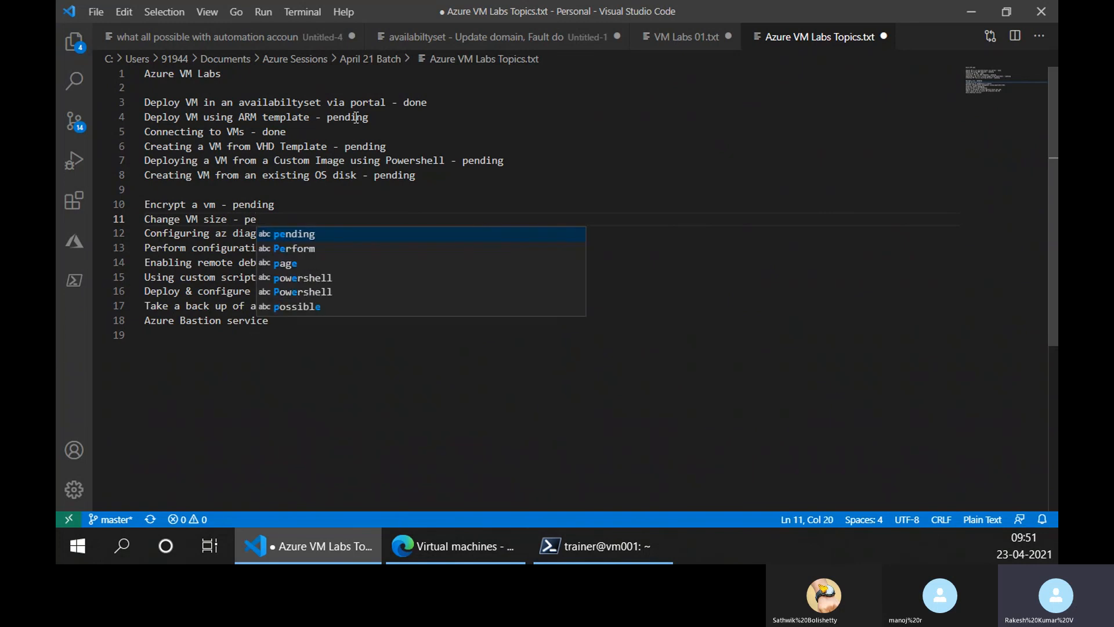
type("nding")
key("Escape")
Add "- pending" to the end of the "Configuring az diagnostics & alerts" line.
key("Down")
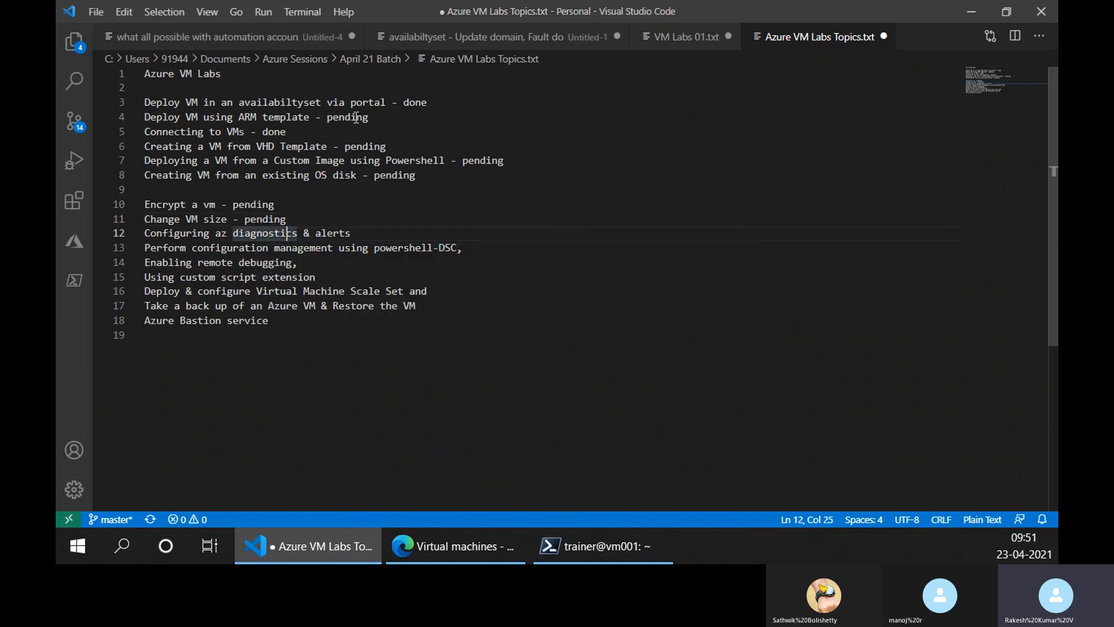
key("End")
type("- p")
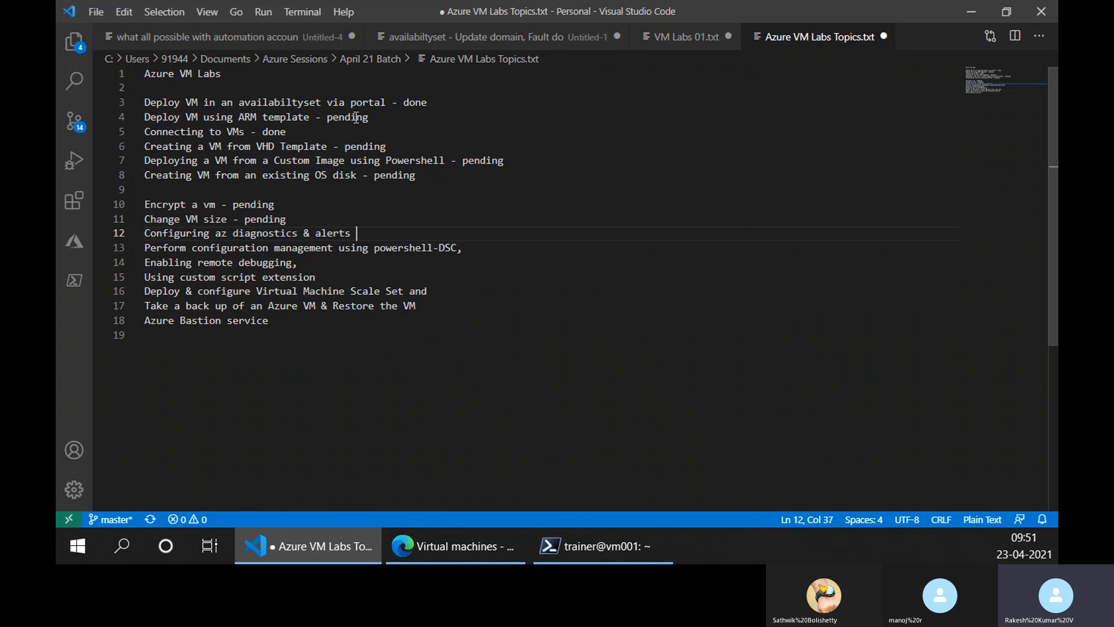
type("ending")
Copy the lines from "Creating VM from an existing OS disk" through "Configuring az diagnostics & alerts".
left_click_drag(434, 234, 140, 163)
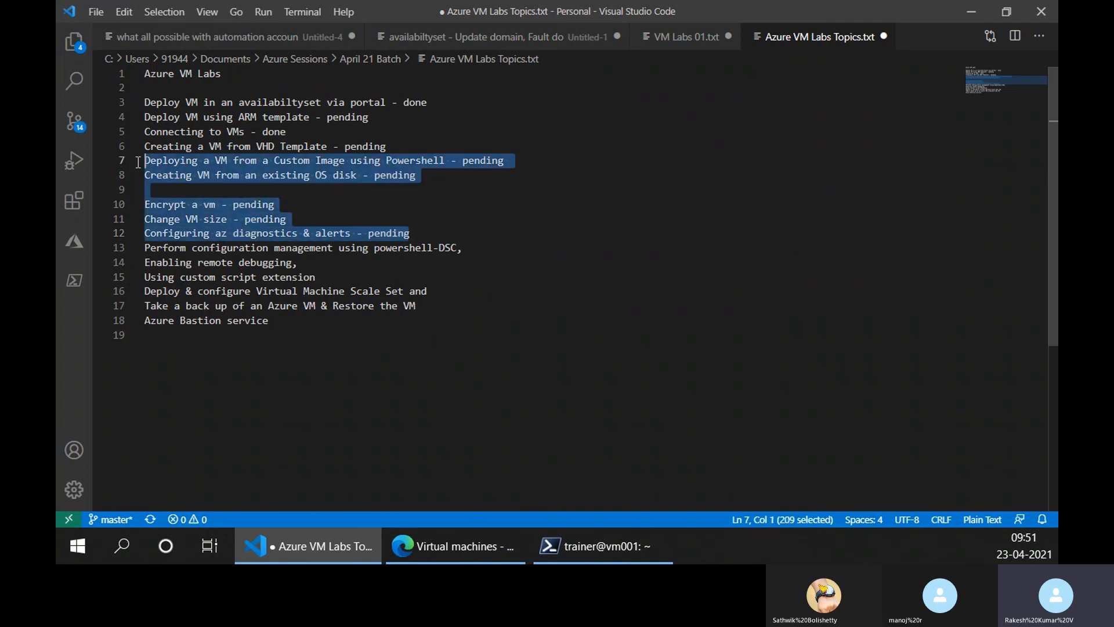
left_click_drag(138, 162, 140, 173)
key("ctrl+c")
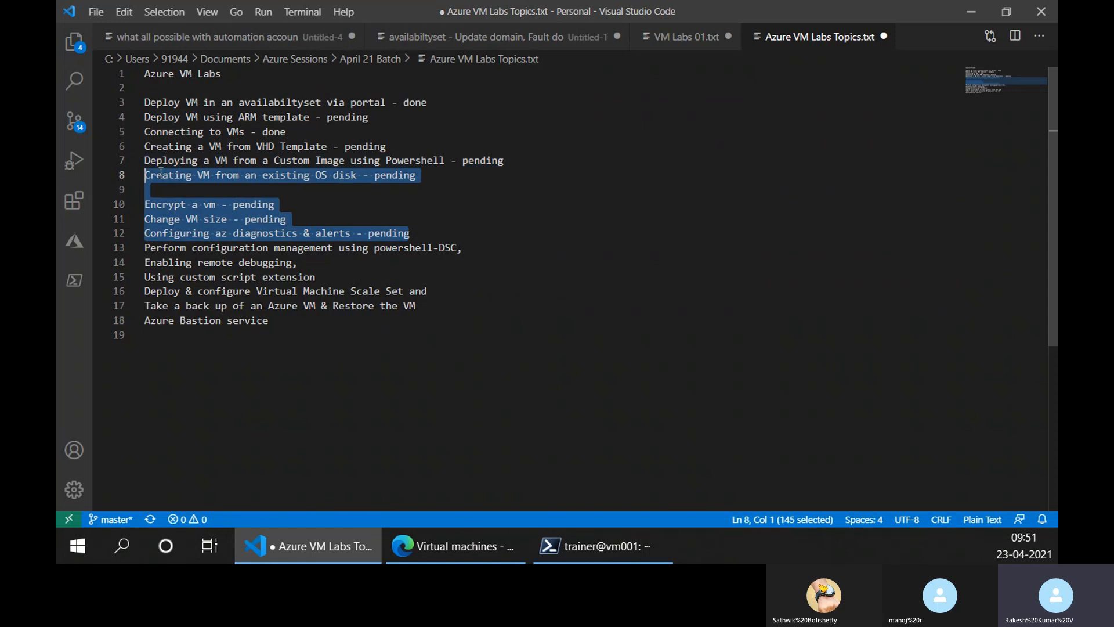
Add an "Upcoming Labs" heading on line 6 of the untitled availabiltyset note.
left_click(96, 13)
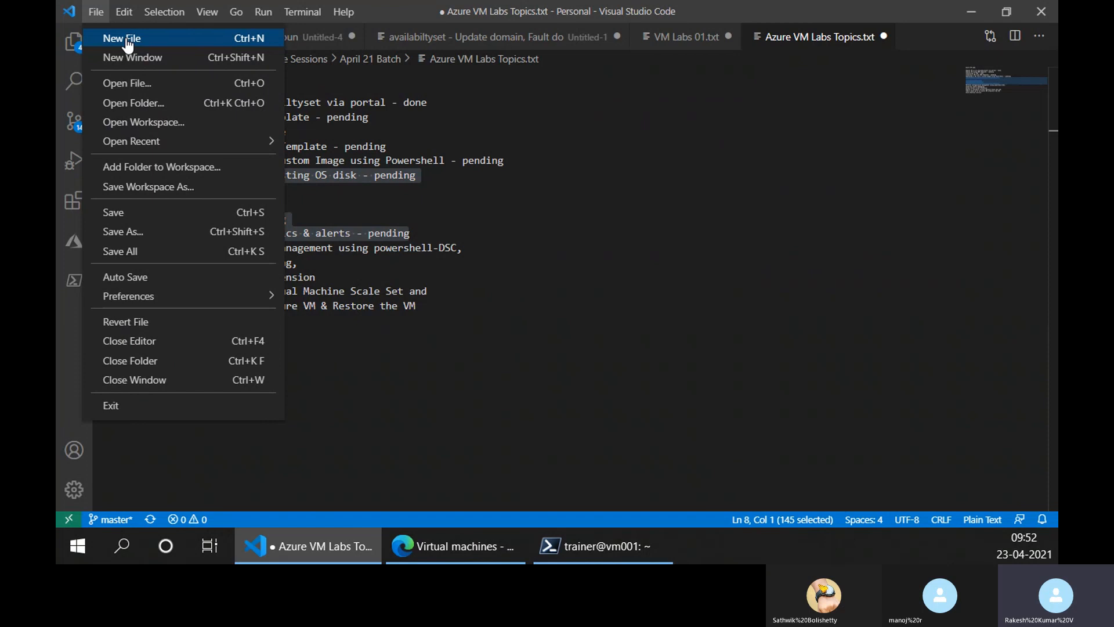
left_click(685, 36)
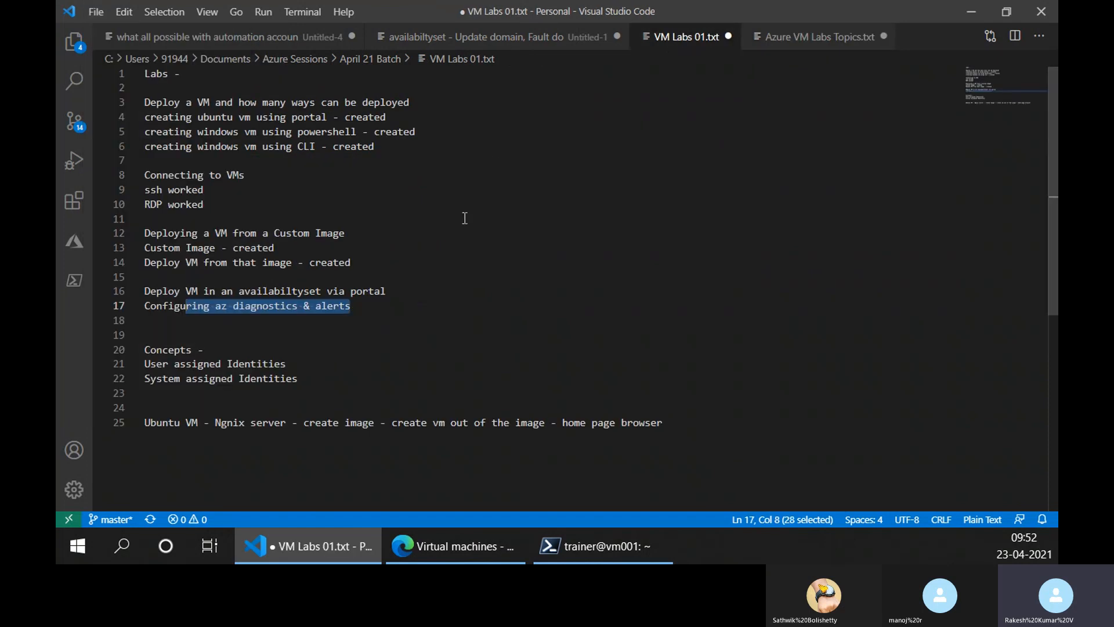
left_click(422, 37)
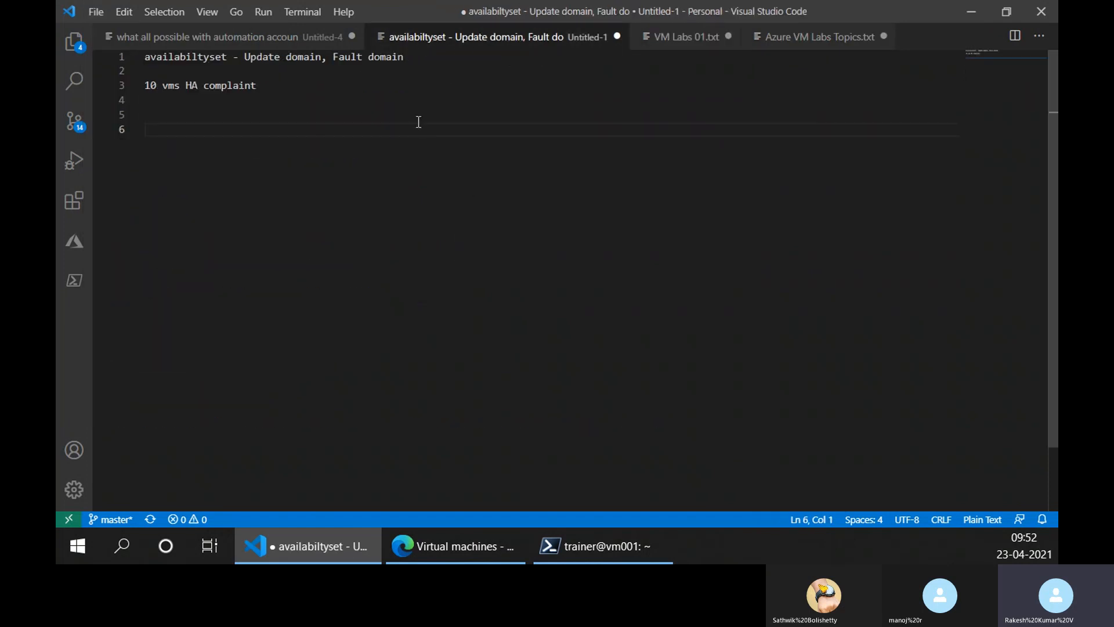
type("Upcom")
key("BackSpace")
type("oming Labs")
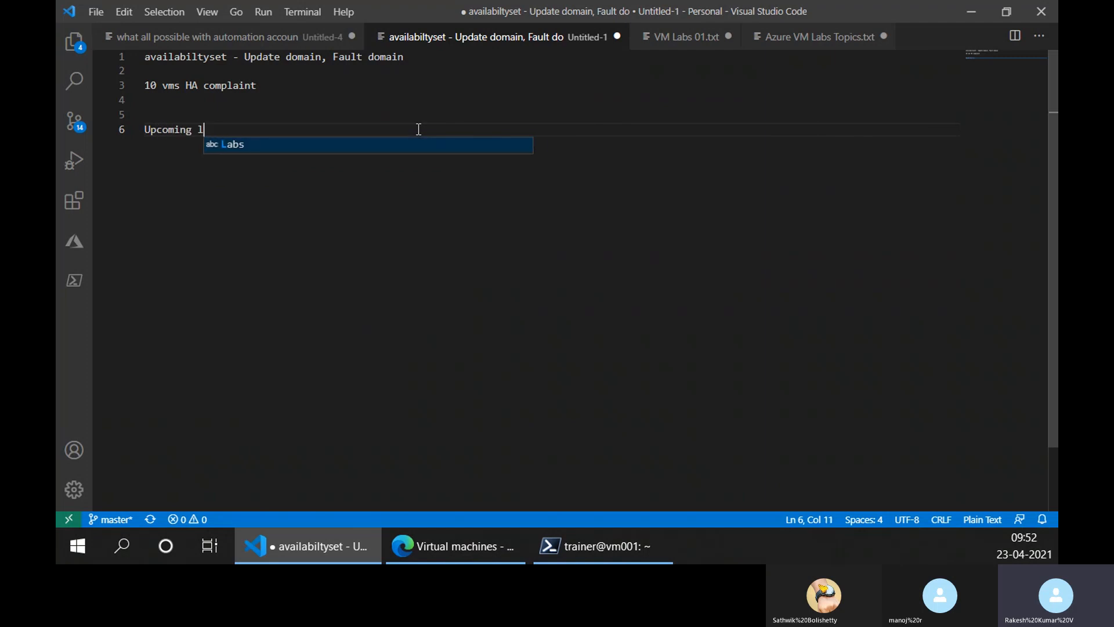
key("Return")
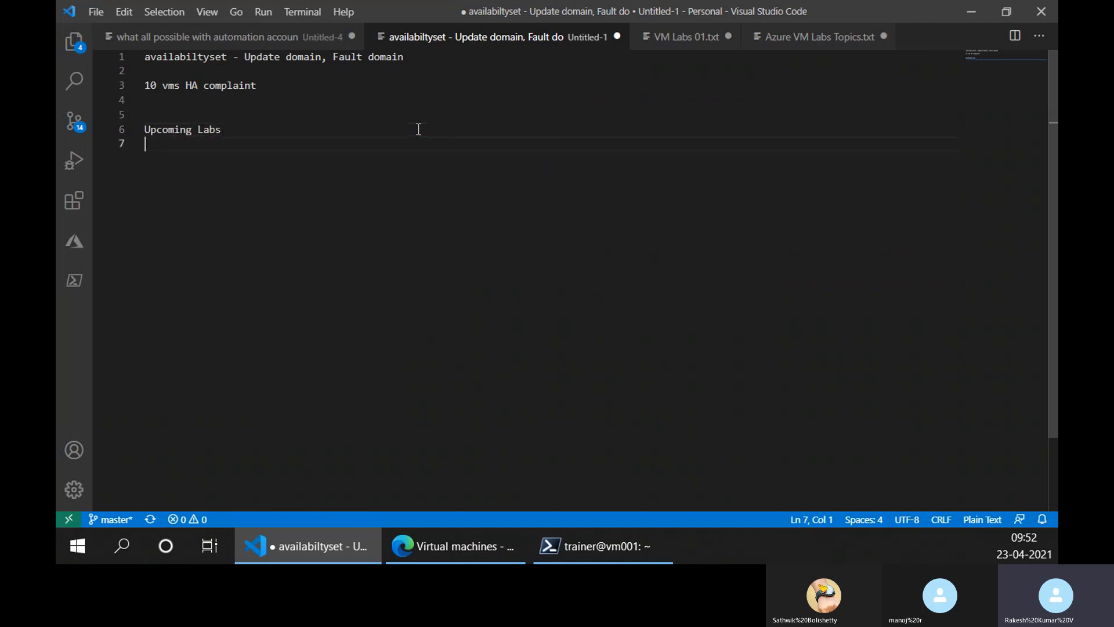
Paste the copied pending topics under the "Upcoming Labs" heading and remove the blank line between them.
key("ctrl+v")
key("Up")
key("Up")
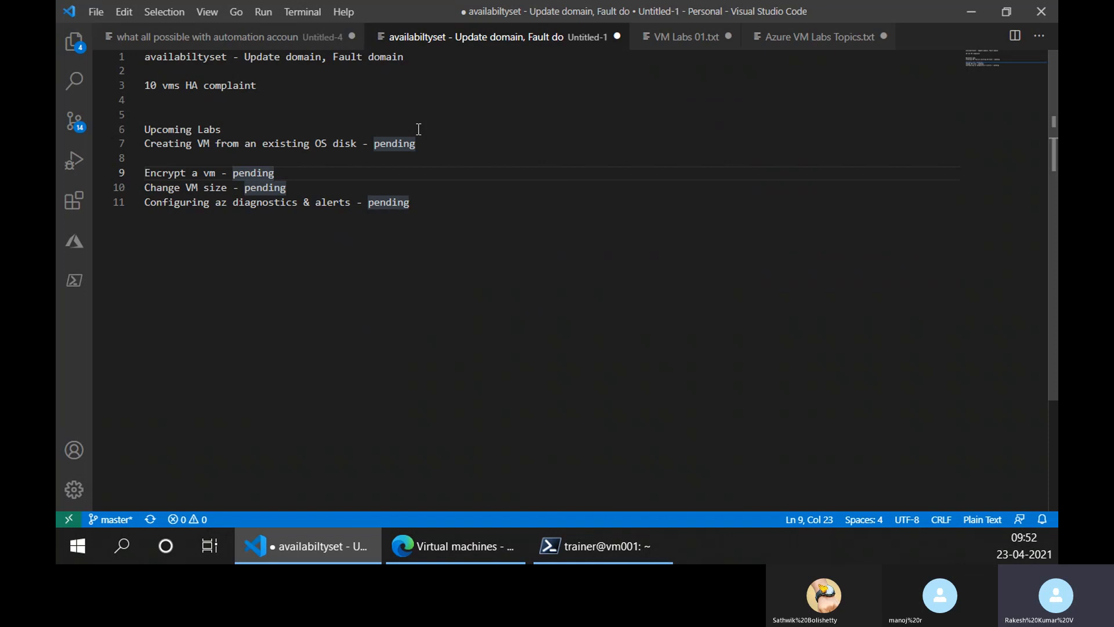
key("Up")
key("BackSpace")
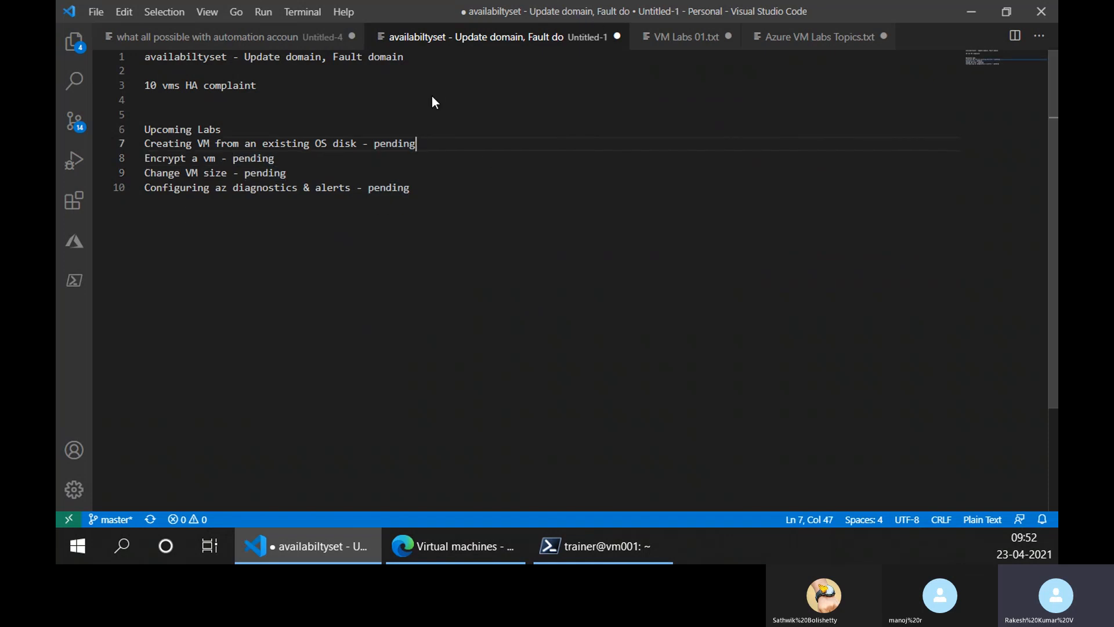
Save the availabiltyset note as a plain text file named "VM Labs 02" in the April 21 Batch folder.
key("ctrl+s")
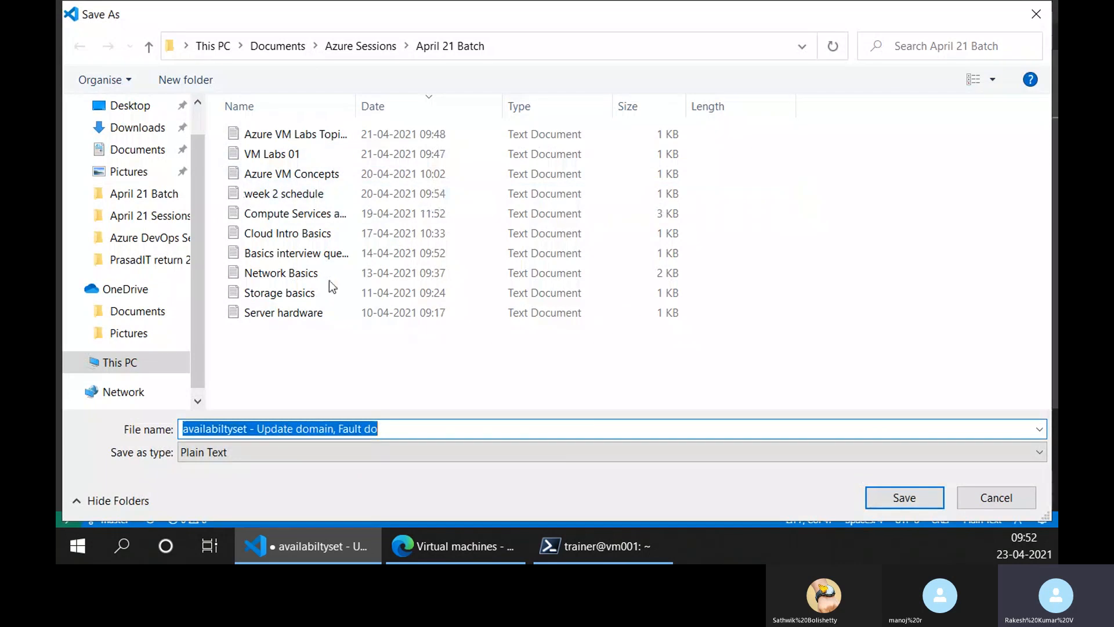
type("A")
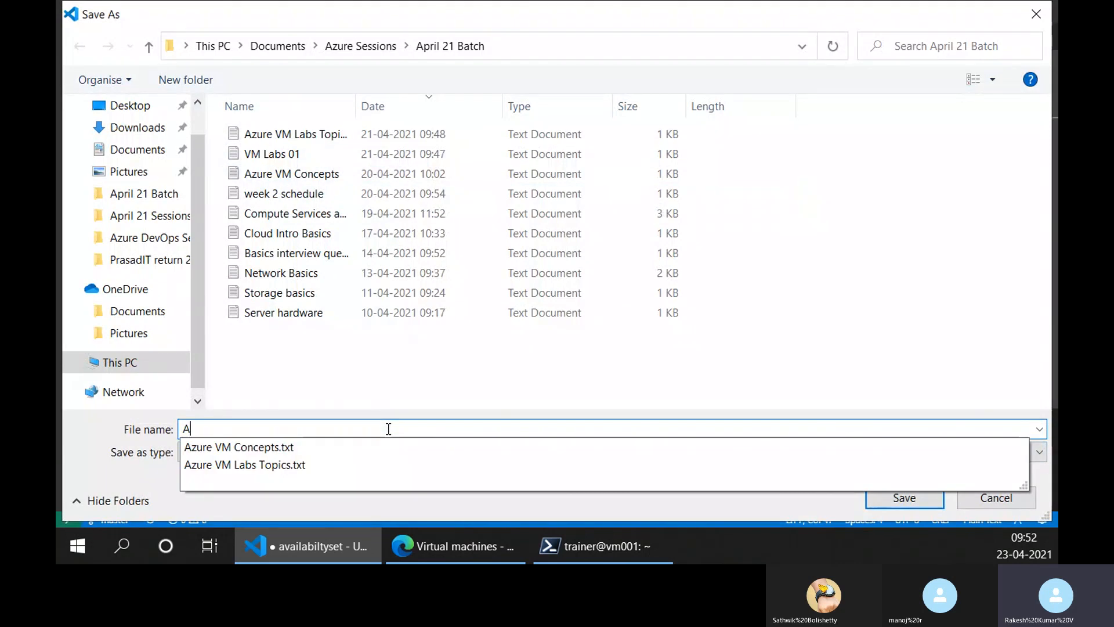
key("BackSpace")
type("VM Labs")
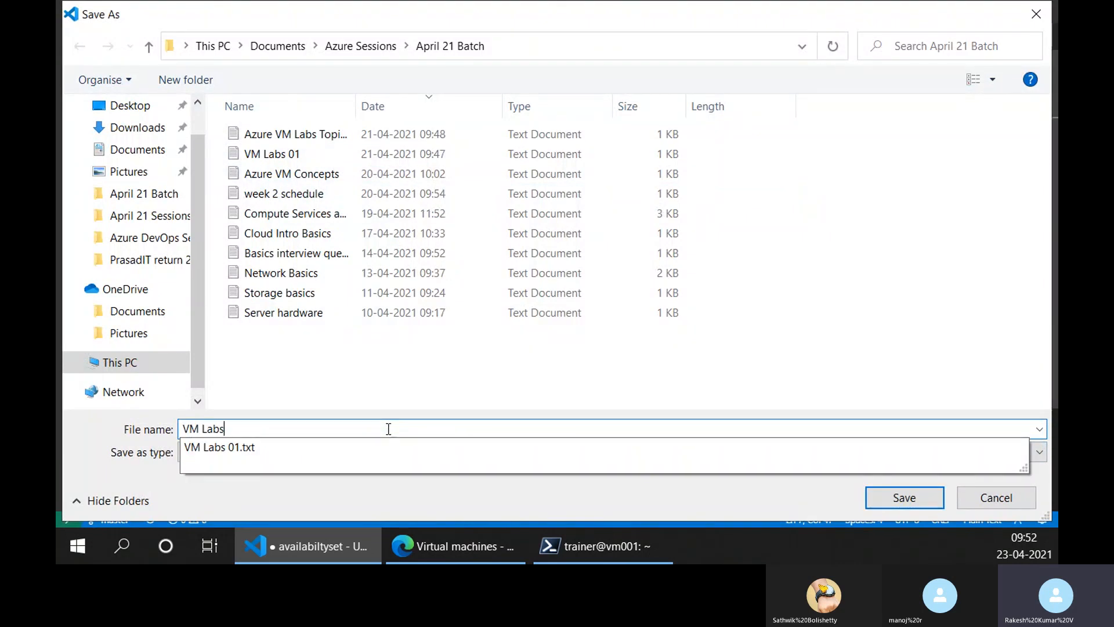
type(" 02")
key("BackSpace")
key("BackSpace")
type("02")
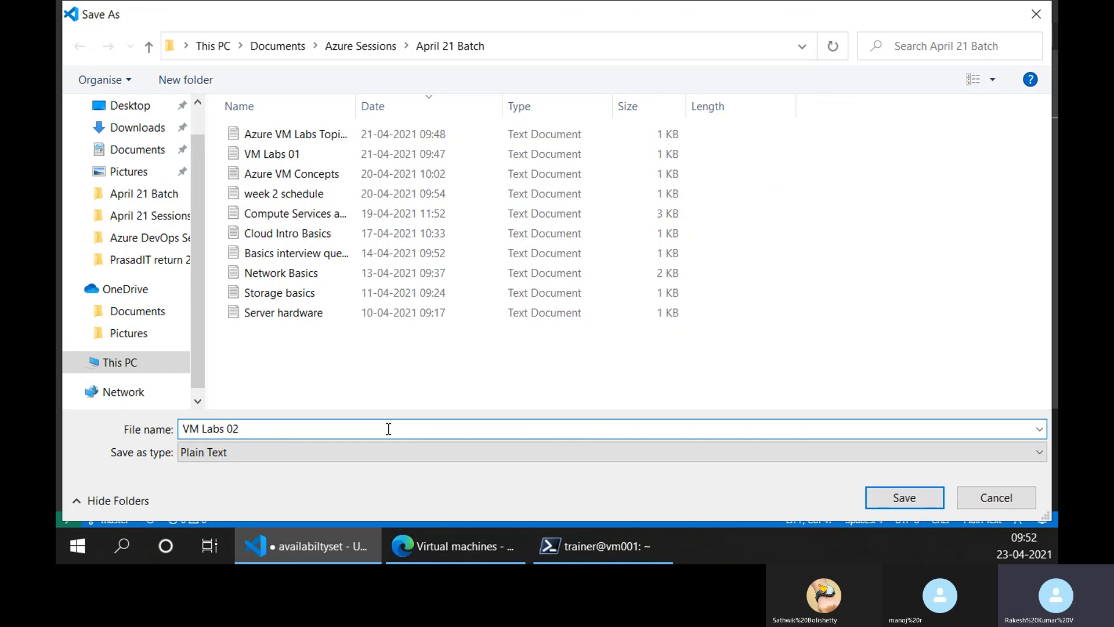
left_click(926, 501)
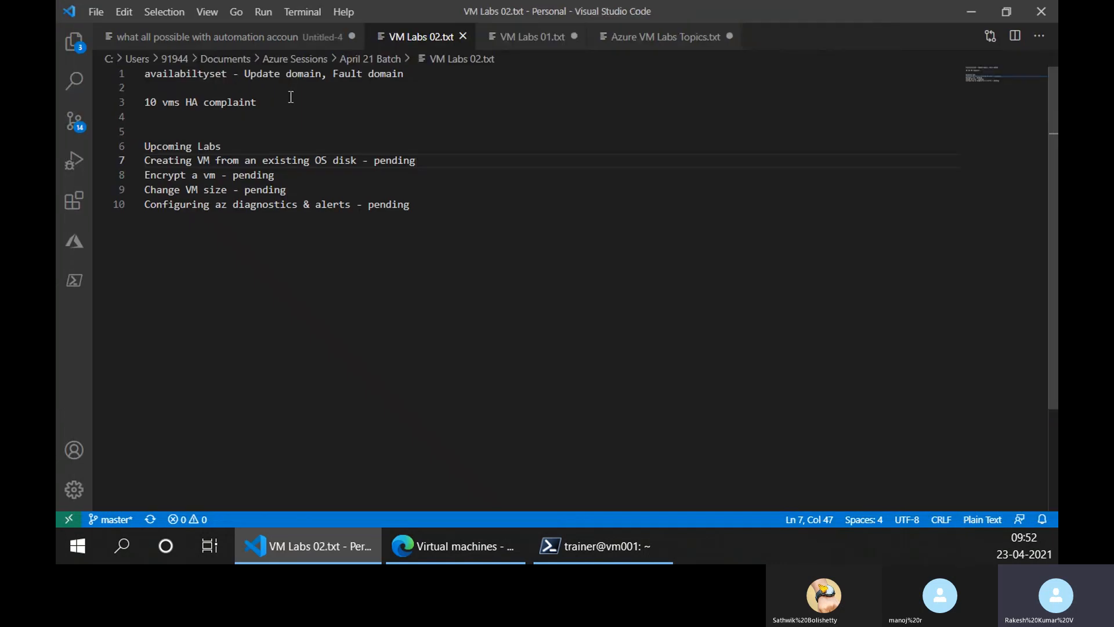
Save the pending changes in VM Labs 01.txt.
left_click(543, 38)
left_click(474, 218)
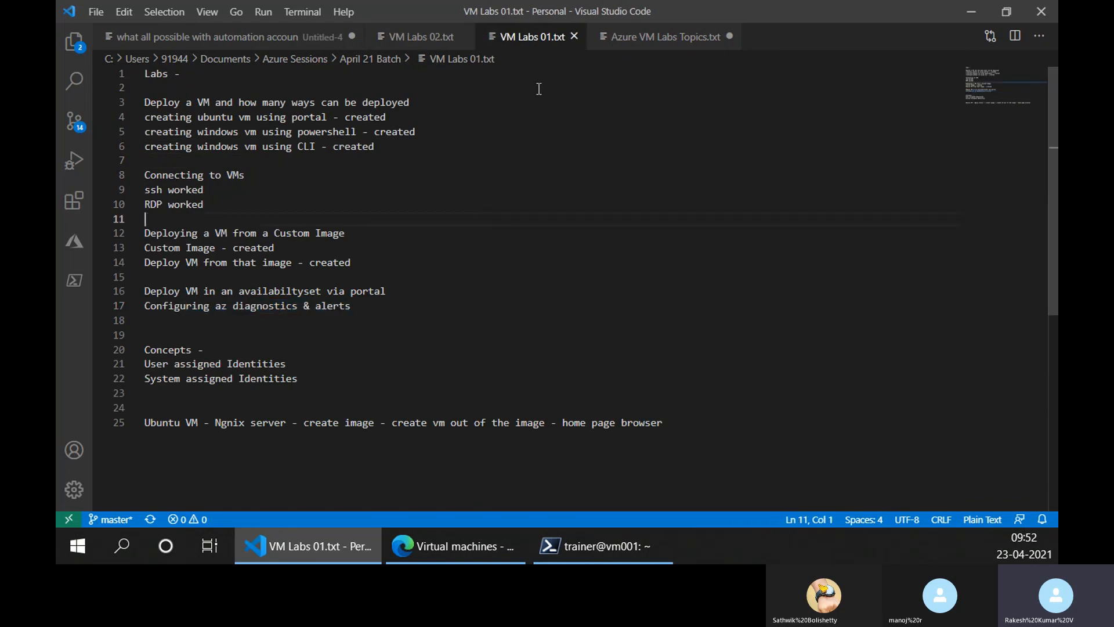
Save Azure VM Labs Topics.txt, and close both it and VM Labs 01.txt.
left_click(625, 38)
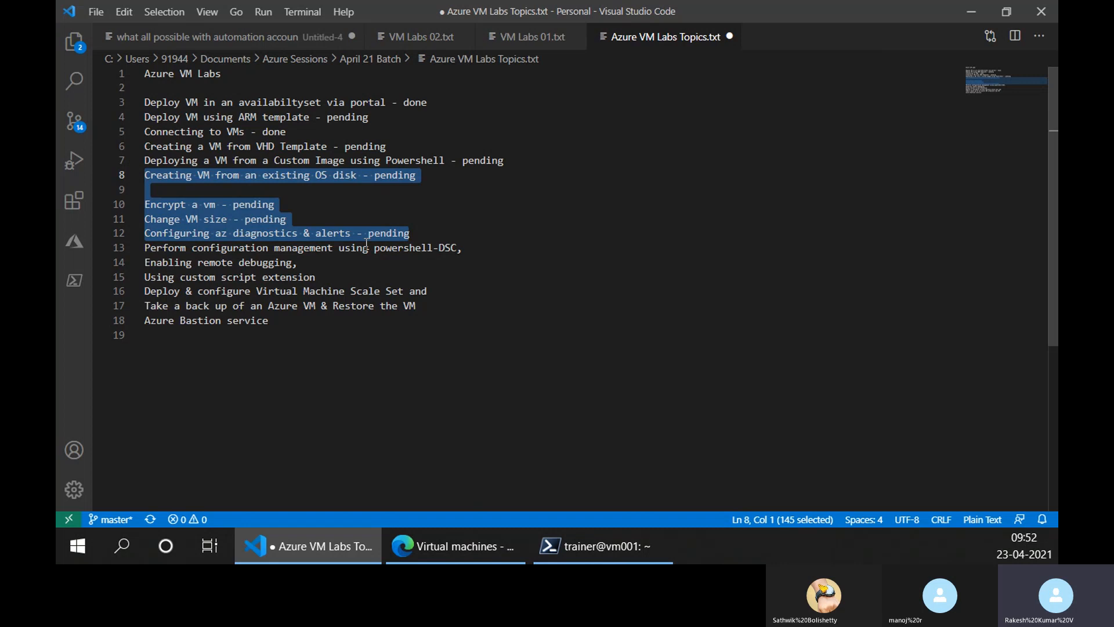
left_click(343, 190)
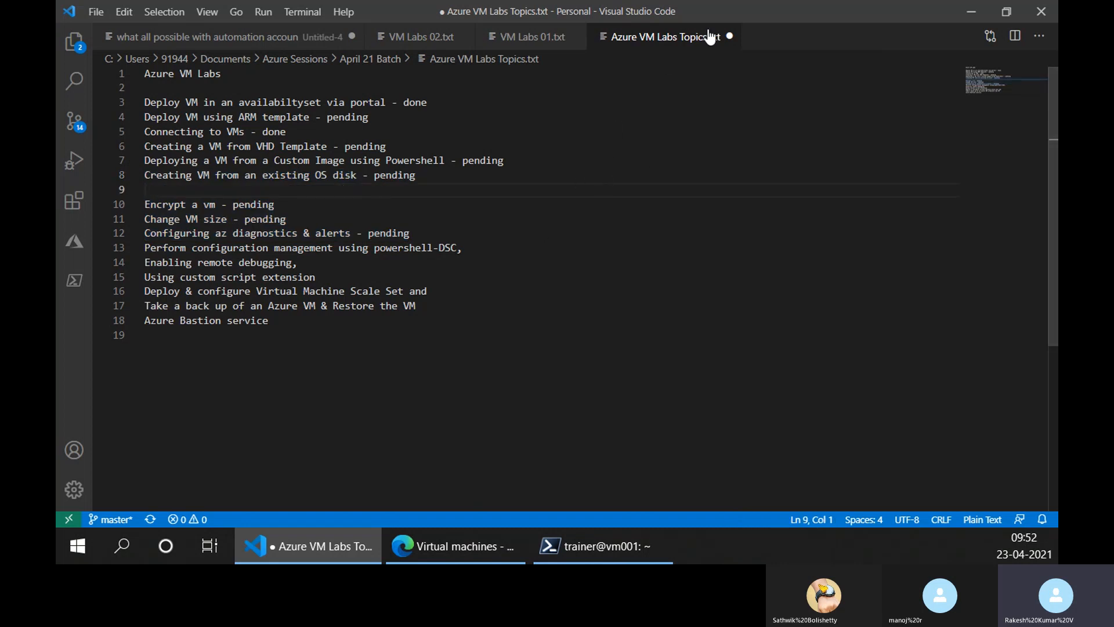
left_click(498, 177)
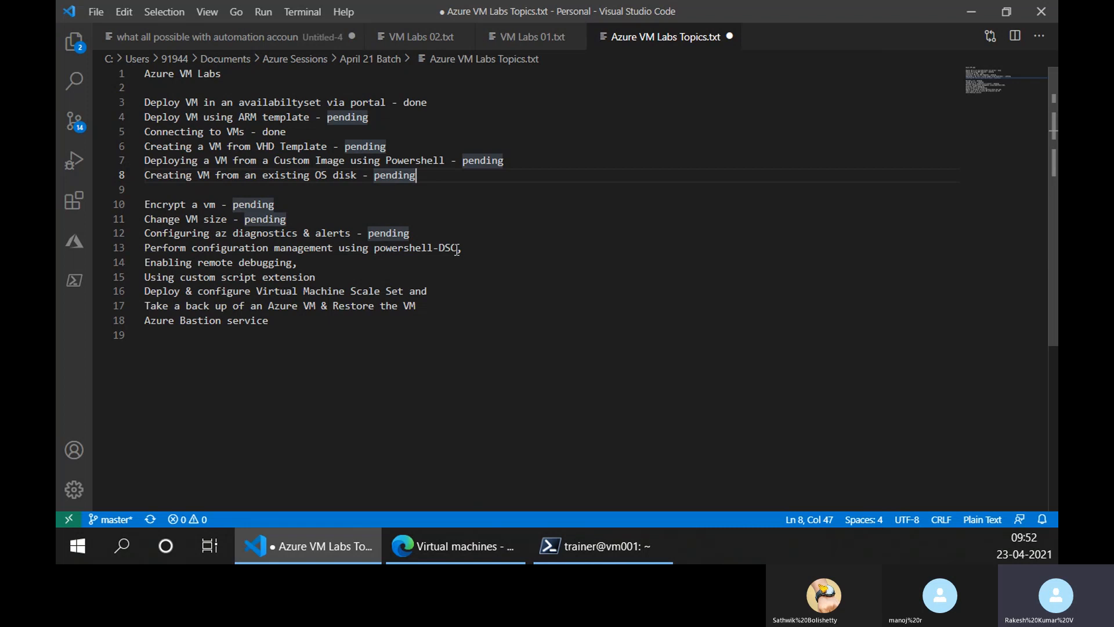
key("ctrl+s")
left_click(729, 36)
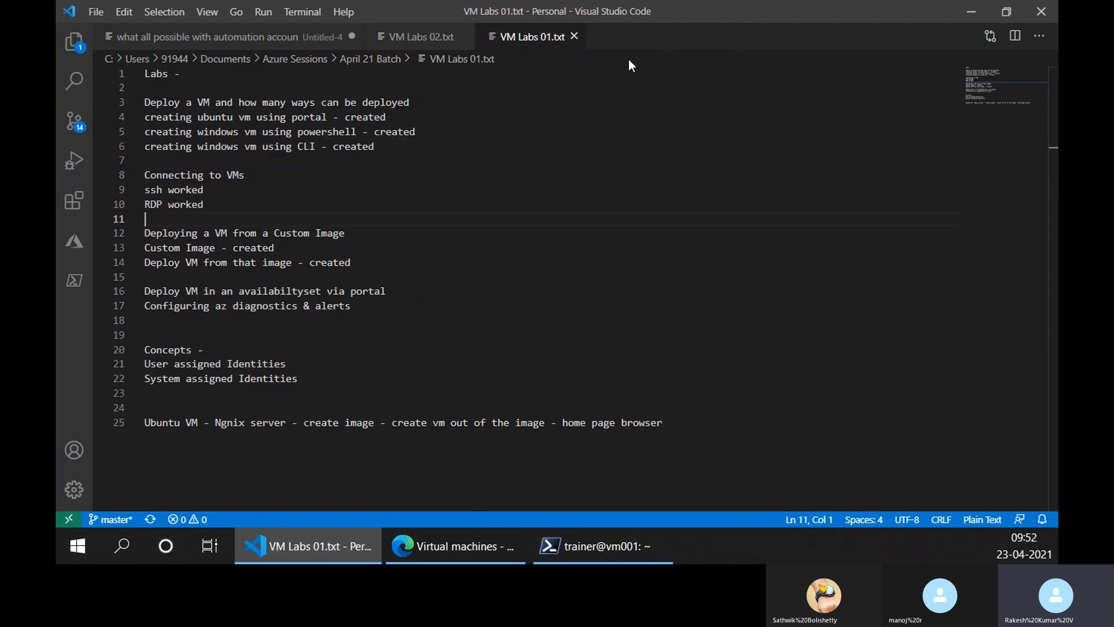
left_click(575, 36)
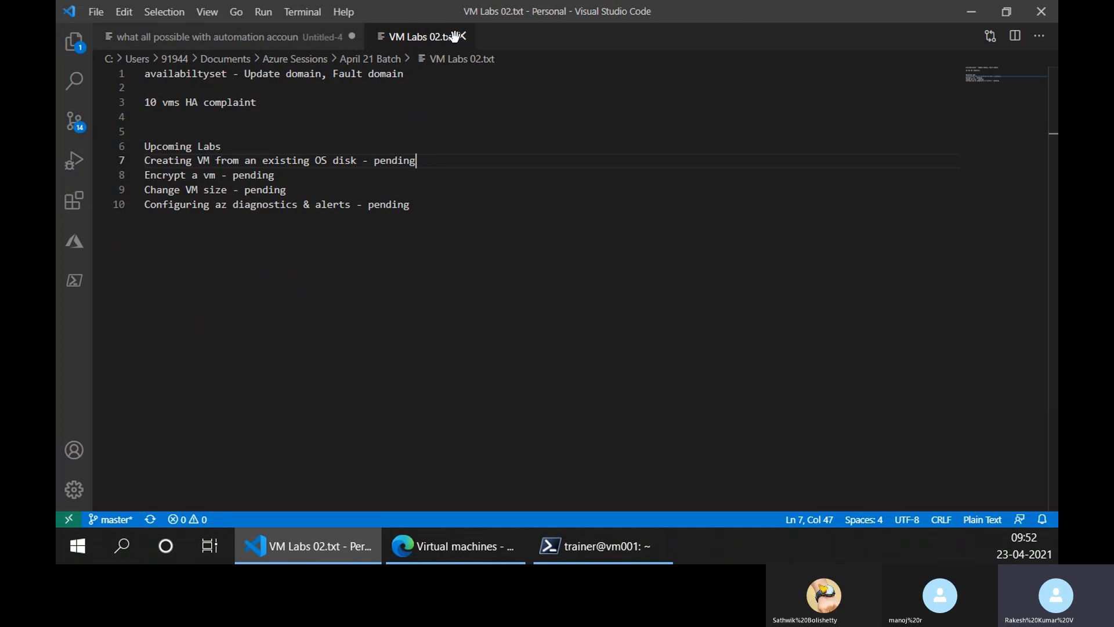